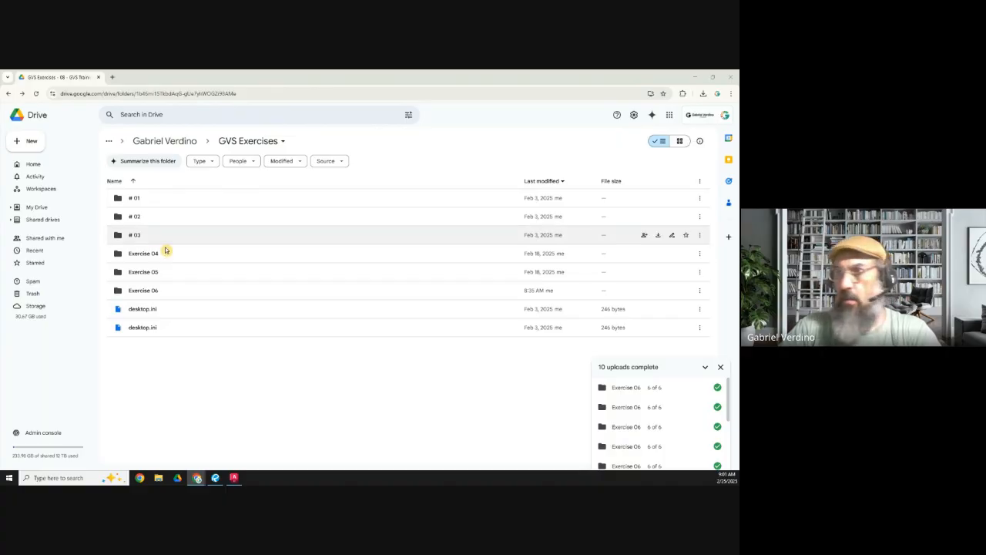
Step: Open GVS Exercise 06.pdf from the Exercise 06 folder and examine its floor plan, island renderings and dimensioned sketches
left_click(149, 291)
double_click(150, 292)
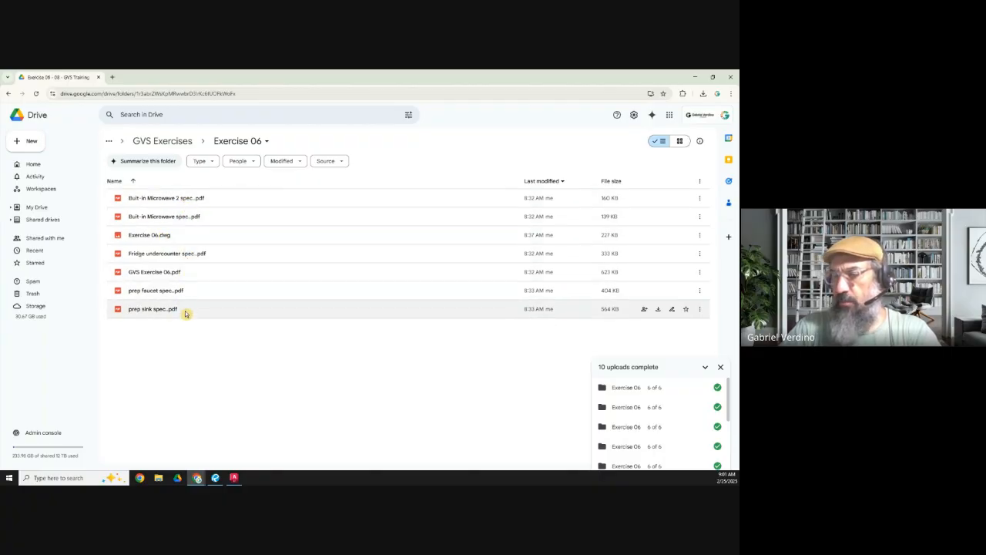
left_click(158, 254)
double_click(160, 274)
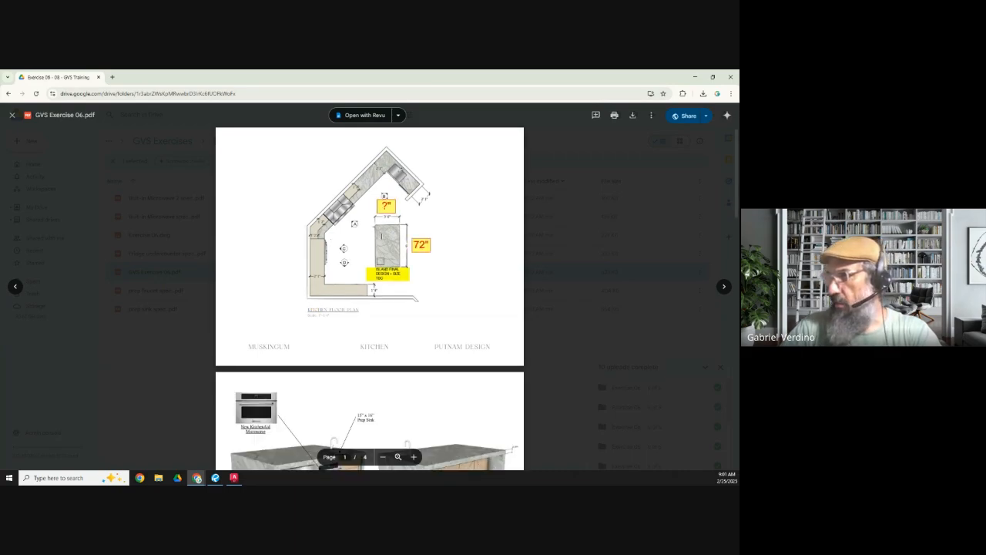
scroll(377, 332, "down", 5)
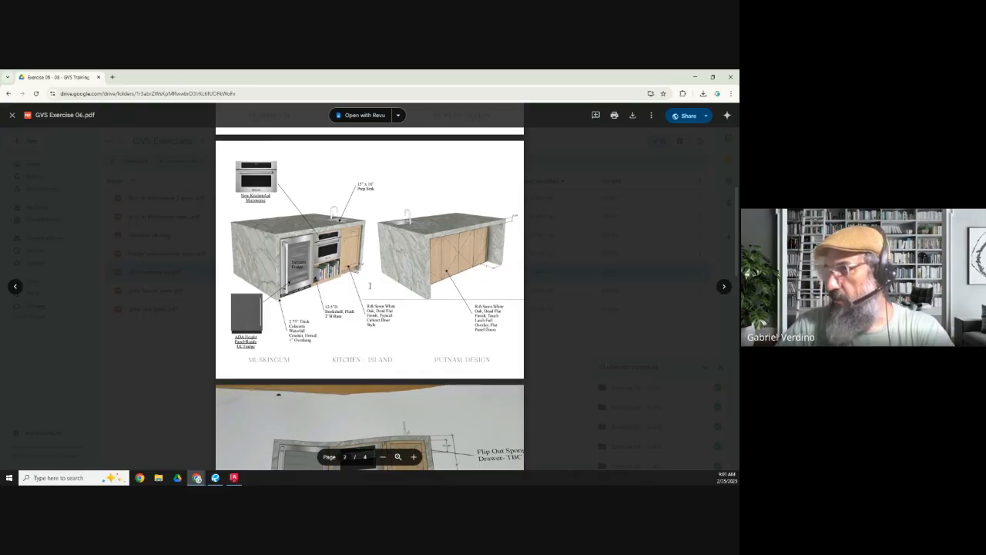
scroll(443, 264, "down", 4)
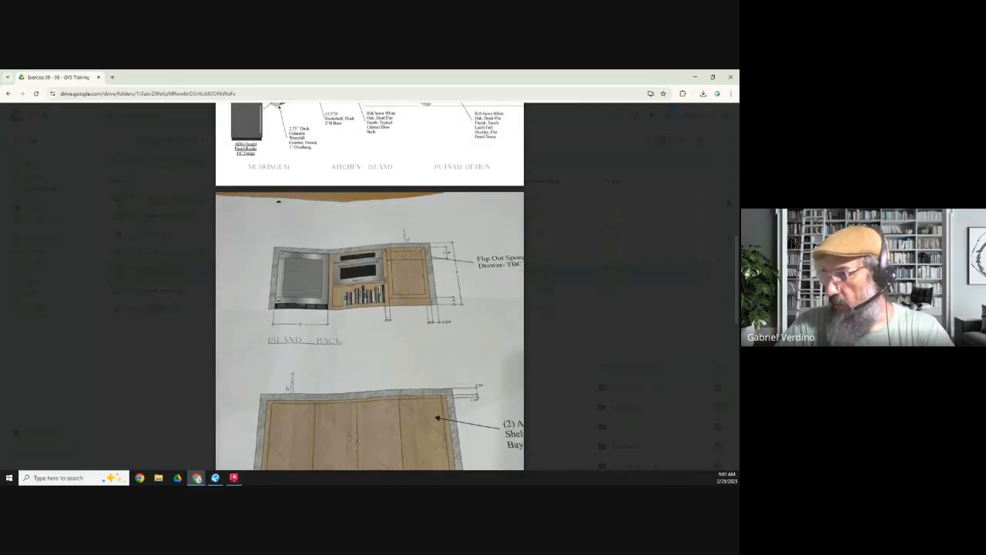
scroll(378, 288, "down", 2)
scroll(378, 288, "down", 8)
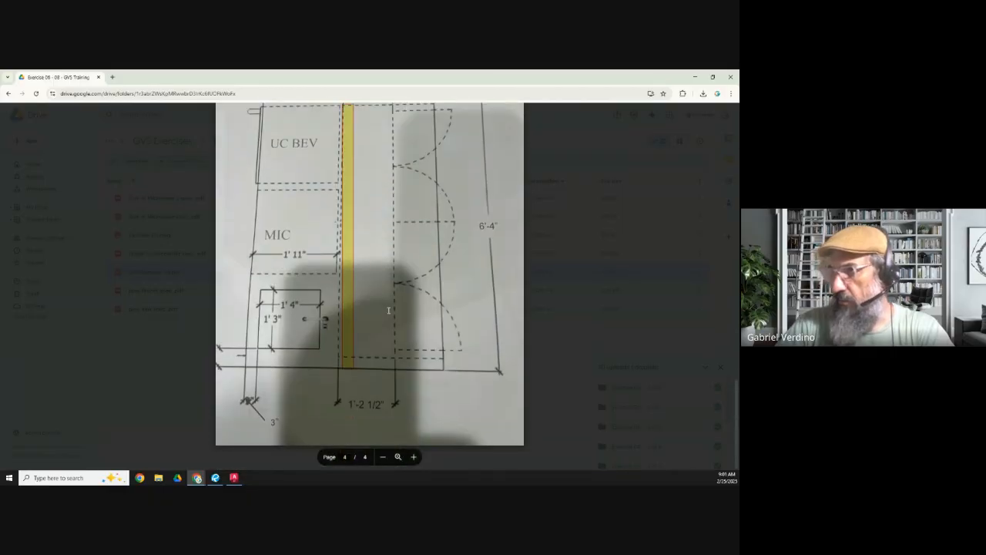
scroll(387, 302, "up", 10)
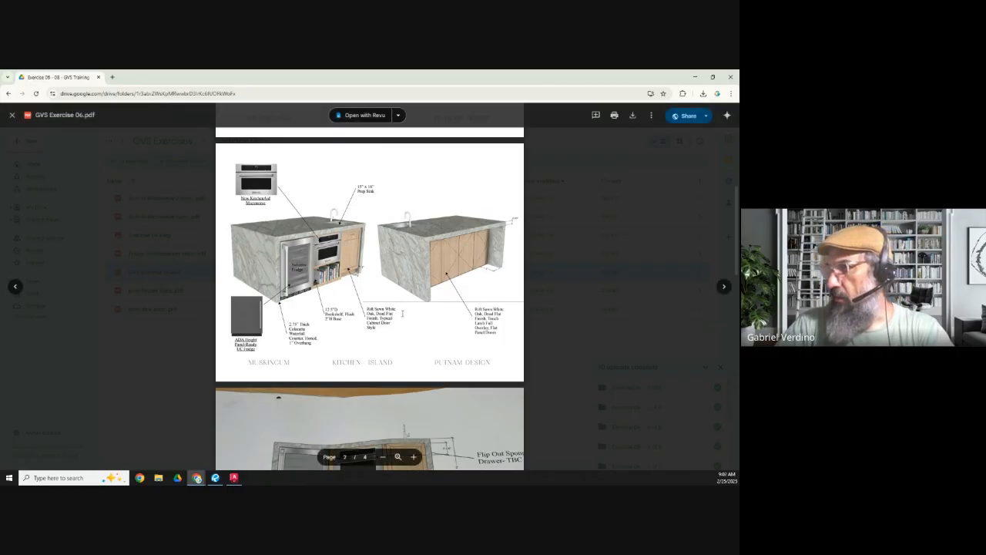
scroll(402, 313, "up", 3)
key("Escape")
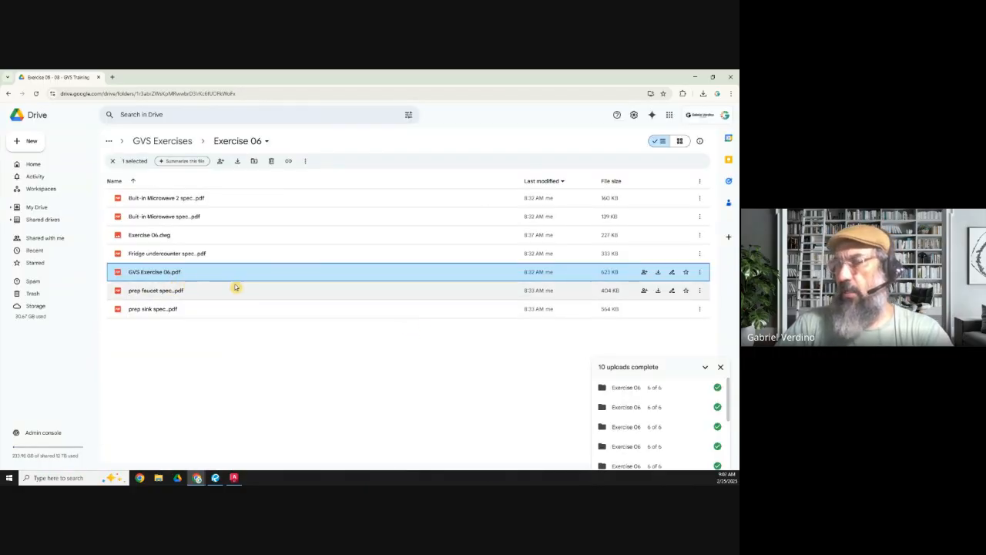
Step: Open the GVS Training Engineering Monitor spreadsheet from the GVS Engineering Monitor folder and find the row for series 6
left_click(8, 93)
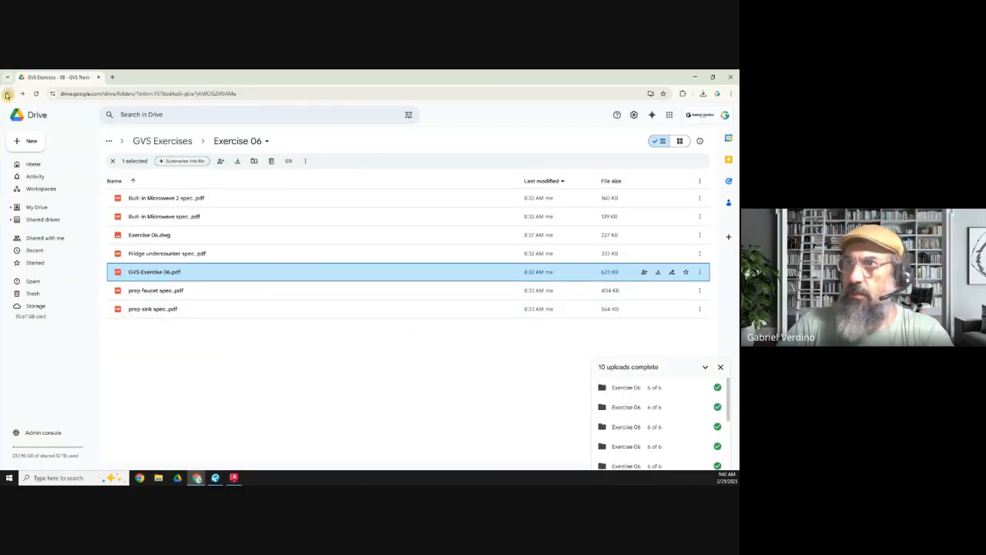
left_click(6, 94)
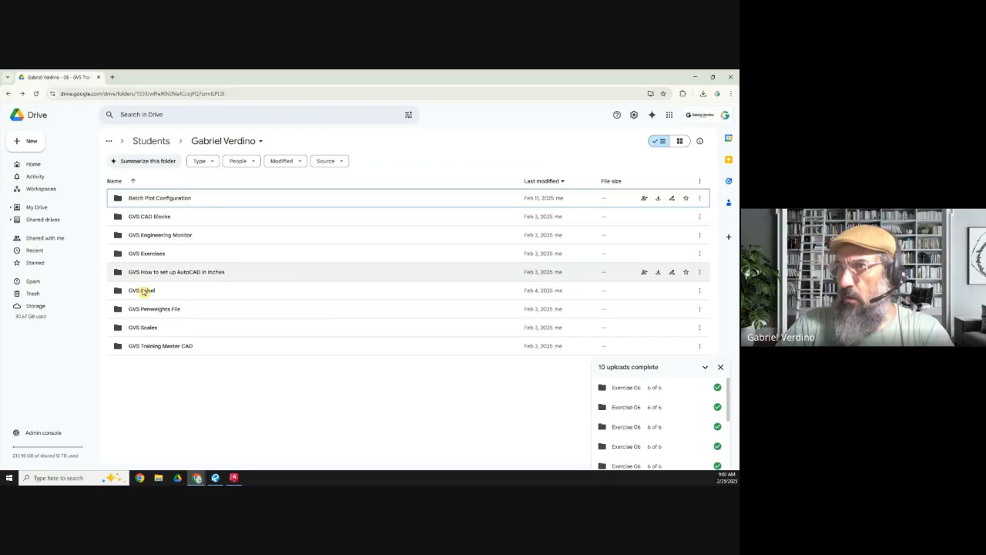
double_click(170, 235)
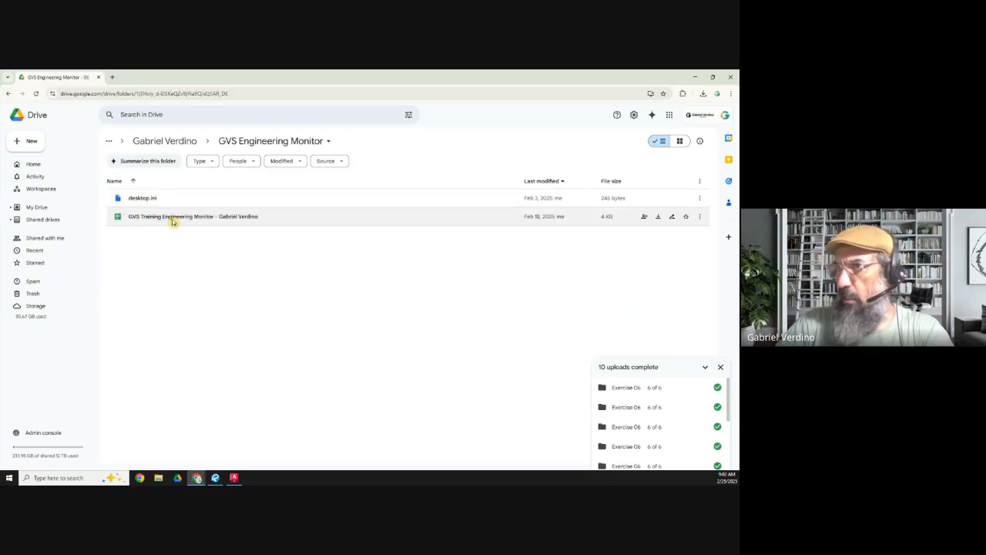
double_click(174, 219)
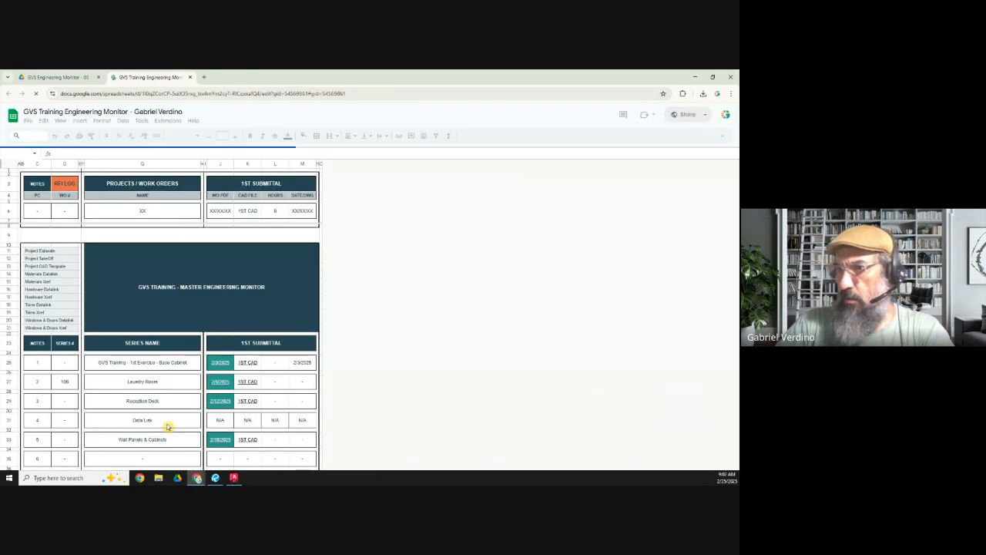
scroll(182, 375, "down", 1)
mouse_move(44, 307)
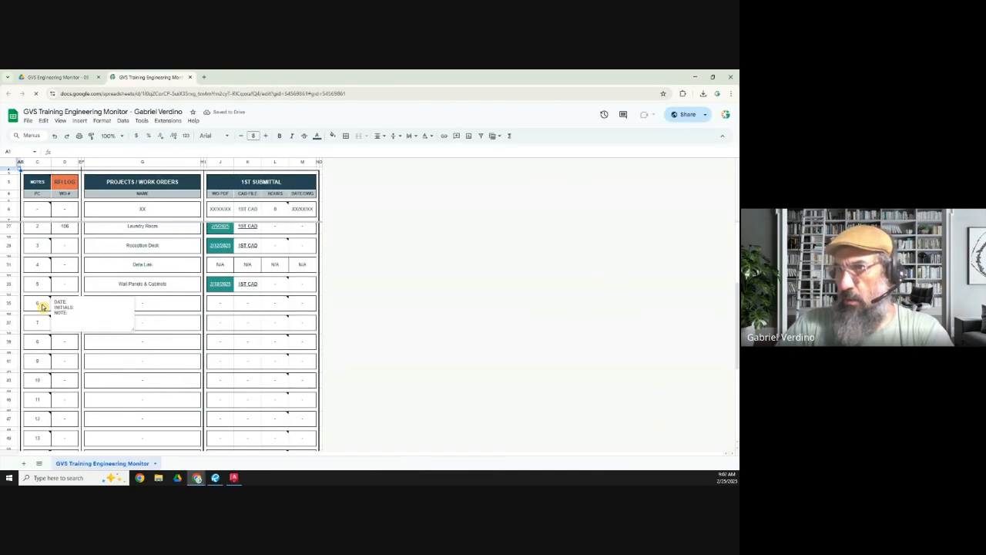
Step: Enter Kitchen Island as the series name in row 6 and 2/25/2025 as its 1st submittal WO PDF date
left_click(158, 308)
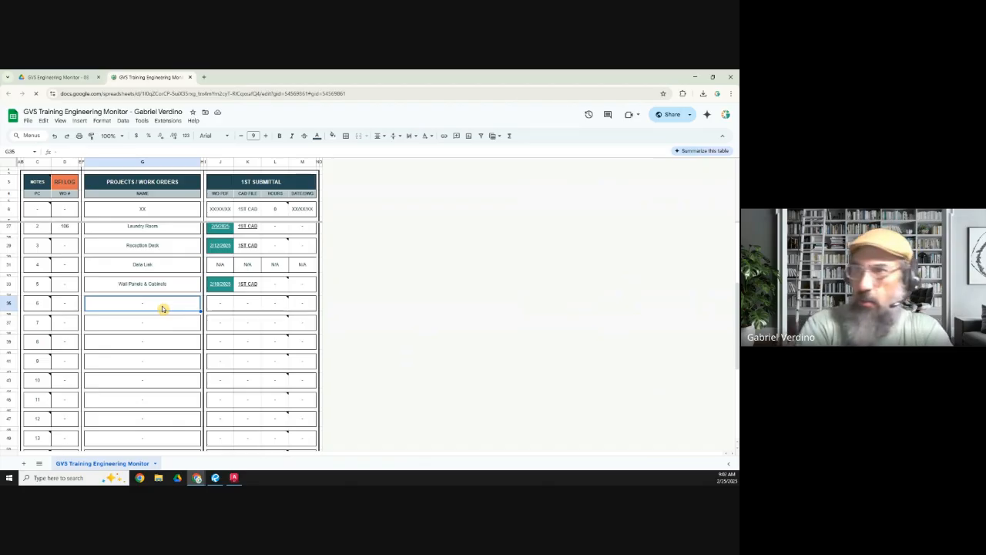
type("Kitchen Island")
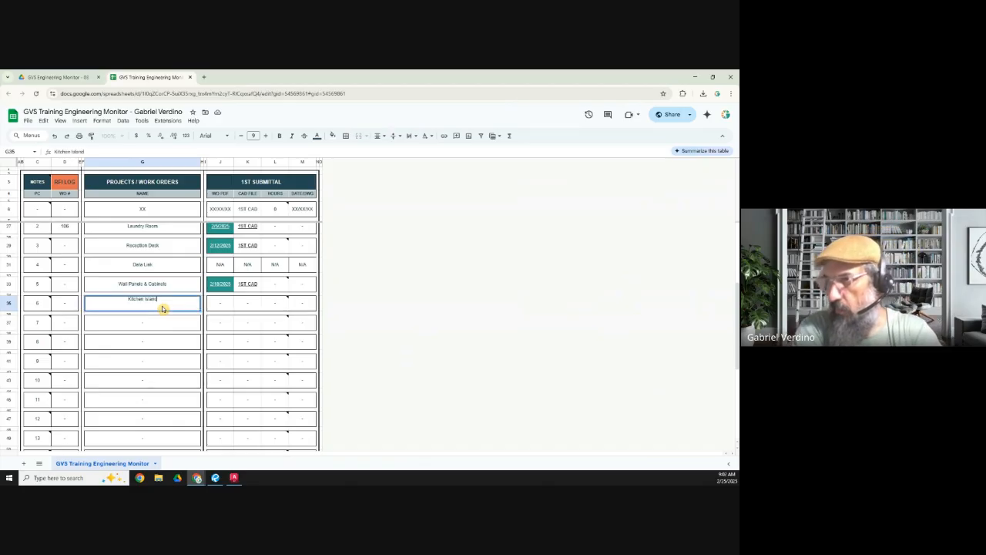
left_click(213, 309)
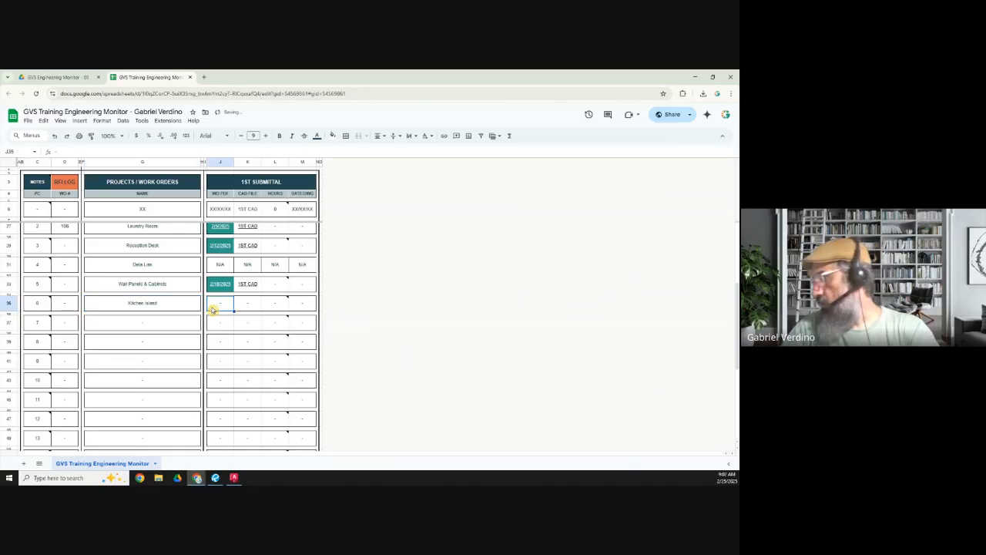
type("0")
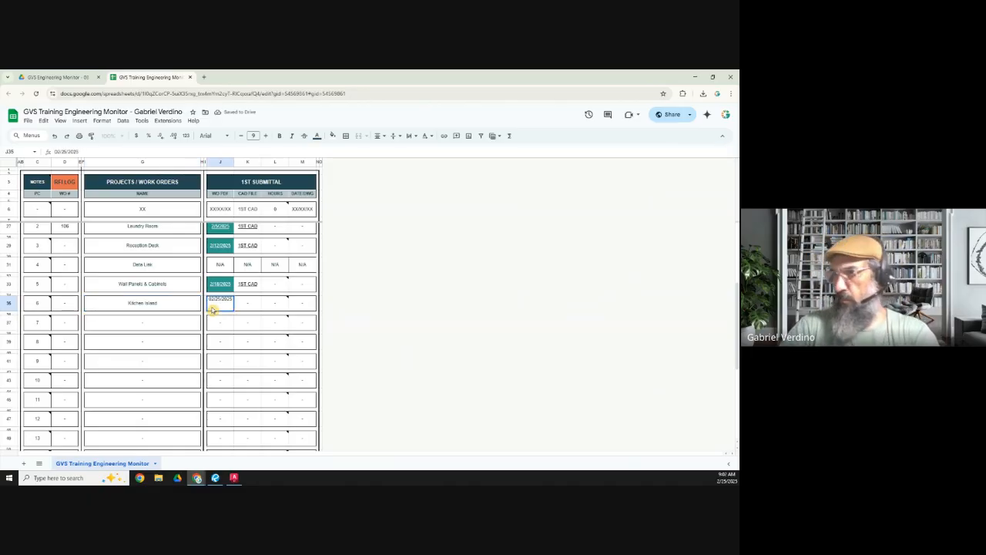
type("2/25/2025")
key("Tab")
Step: Return to the Exercise 06 folder in Drive and copy the sharing link of GVS Exercise 06.pdf
left_click(58, 77)
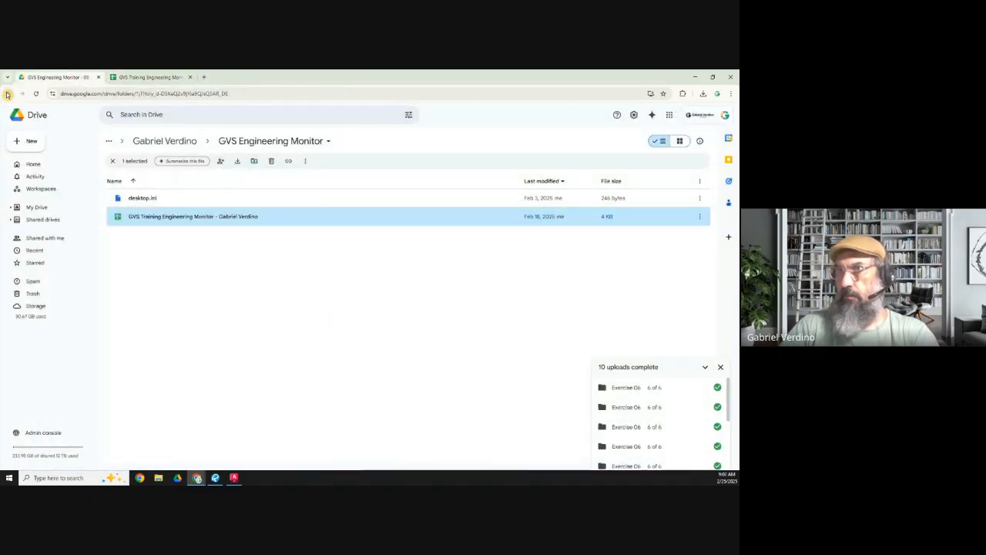
left_click(7, 94)
left_click(146, 253)
double_click(149, 253)
left_click(164, 277)
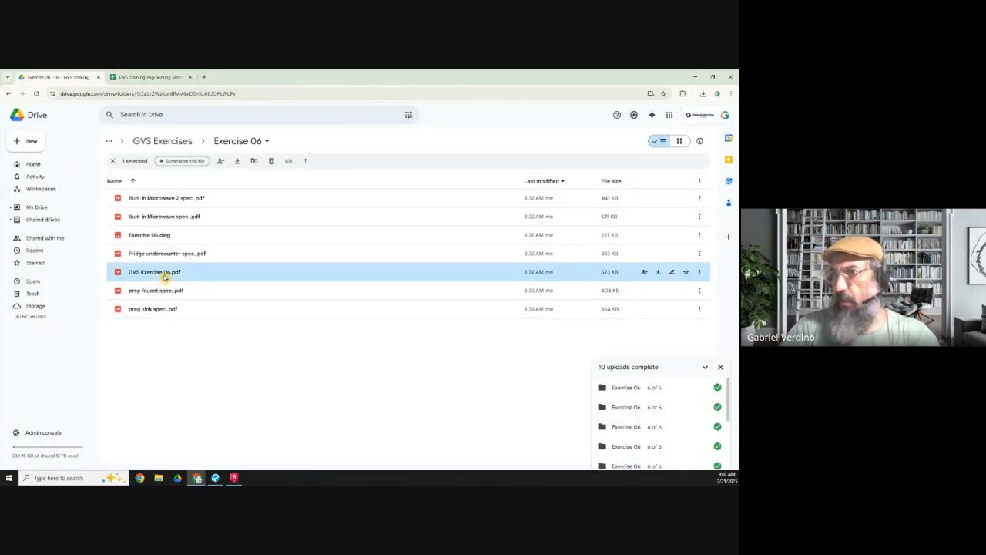
right_click(165, 277)
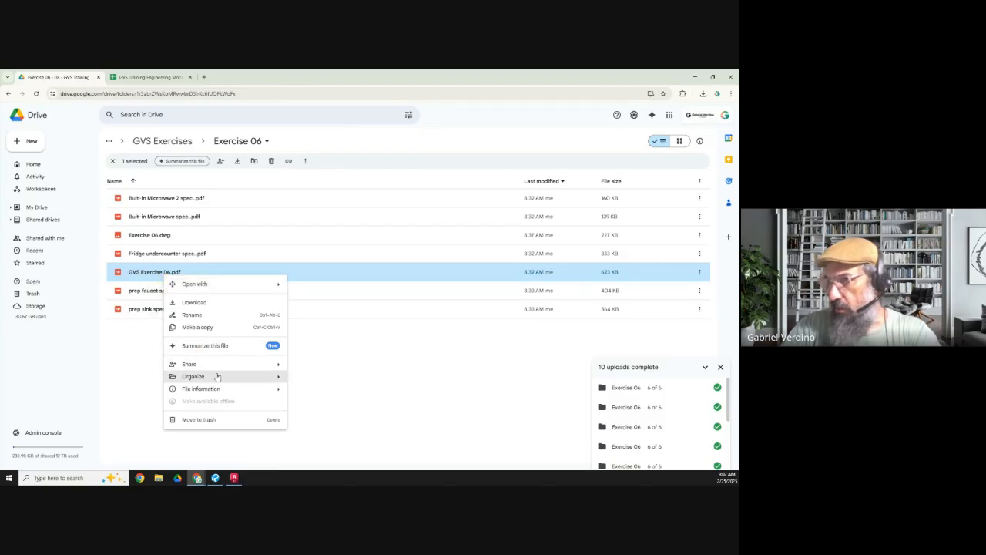
mouse_move(222, 366)
left_click(316, 379)
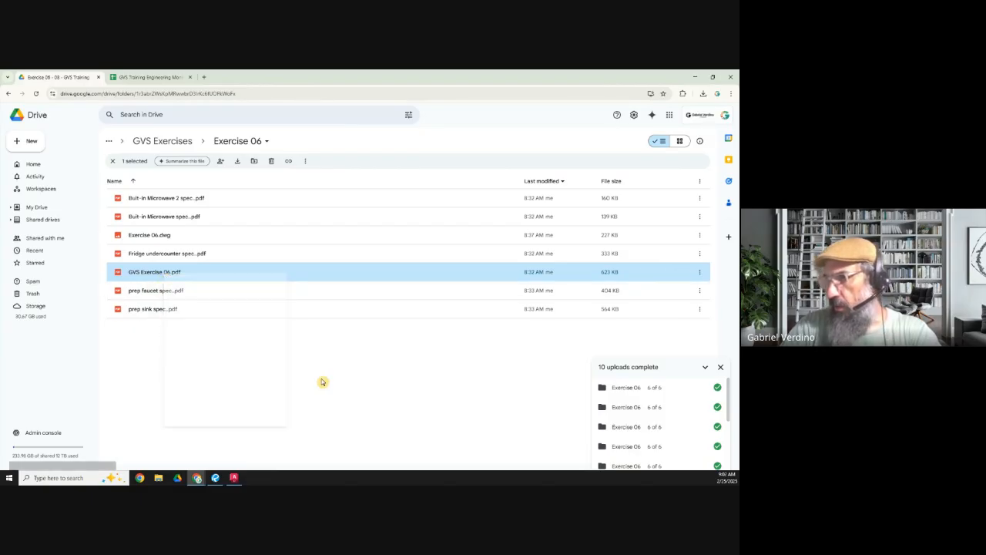
Step: Link the Kitchen Island date cell to the copied PDF address and fill the cell with the custom teal colour
key("ctrl+Tab")
left_click(225, 305)
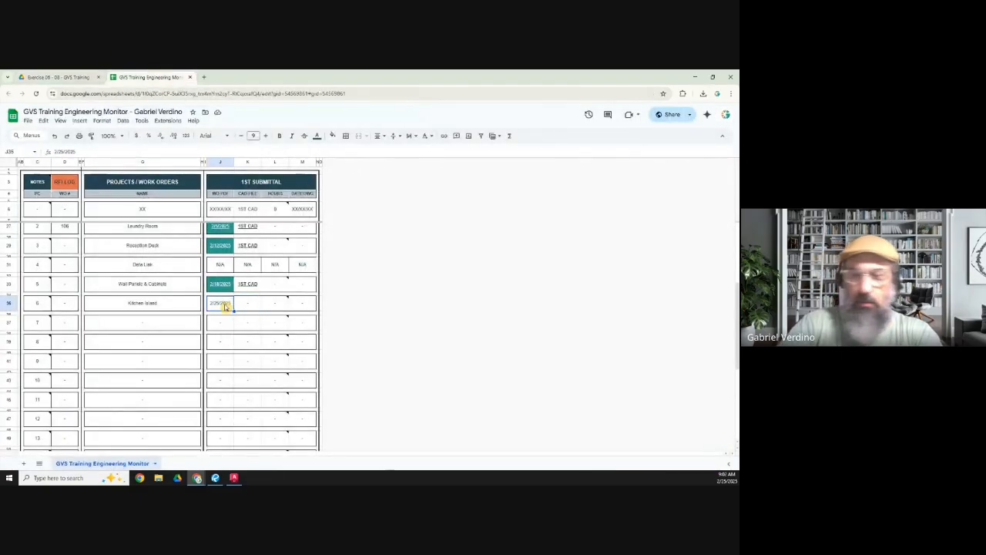
key("ctrl+k")
key("ctrl+v")
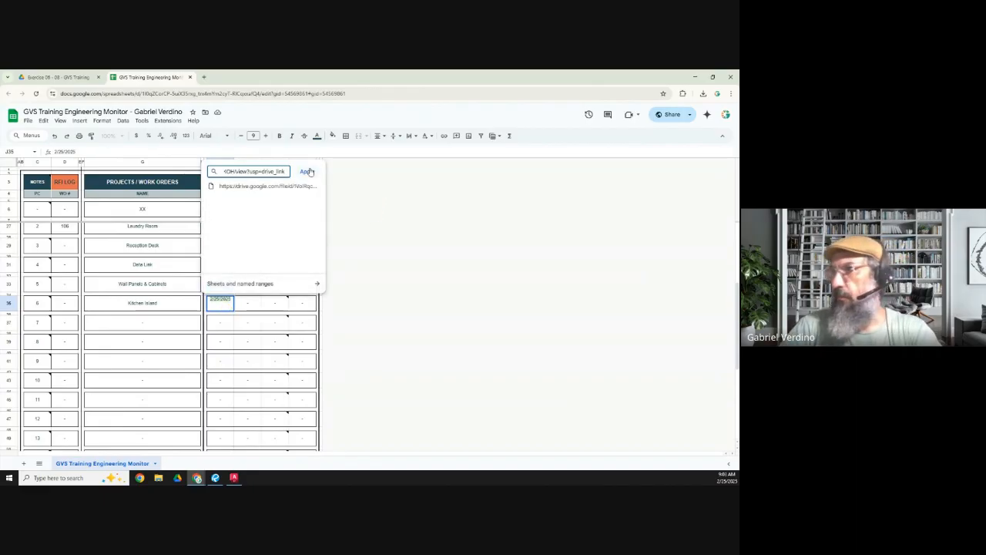
left_click(307, 171)
left_click(333, 136)
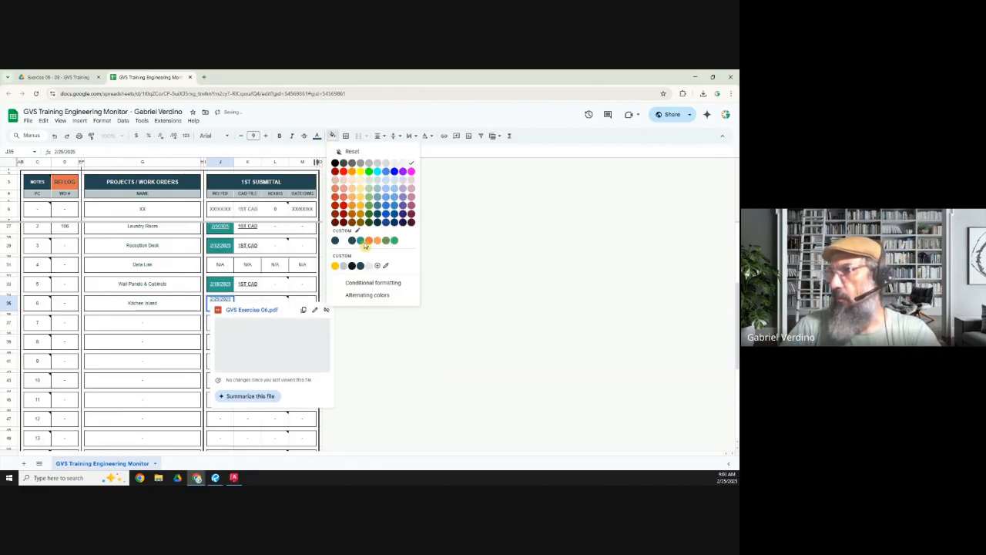
left_click(361, 241)
left_click(167, 324)
Step: Enter 1ST CAD as the Kitchen Island CAD file entry and copy the sharing link of Exercise 06.dwg from Drive
left_click(241, 306)
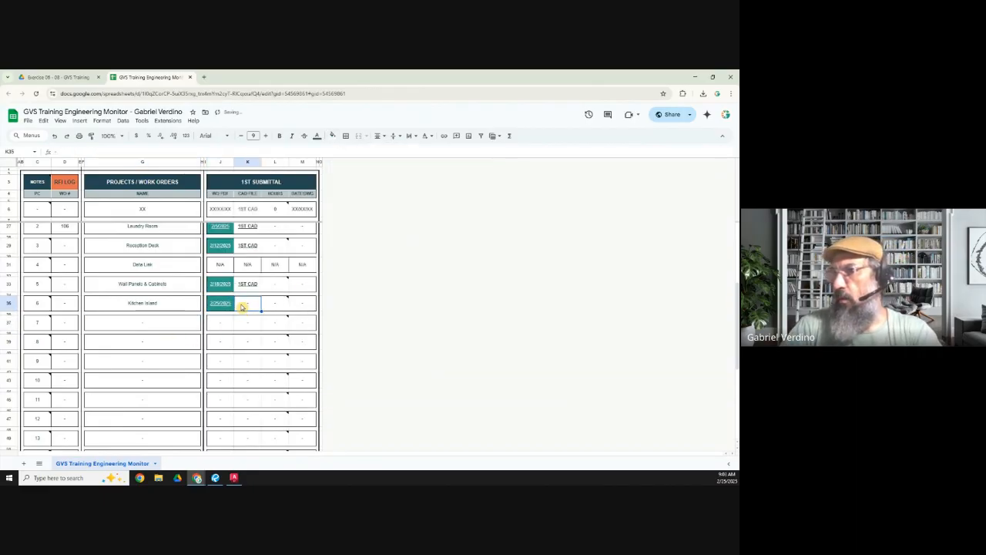
type("1ST CAD")
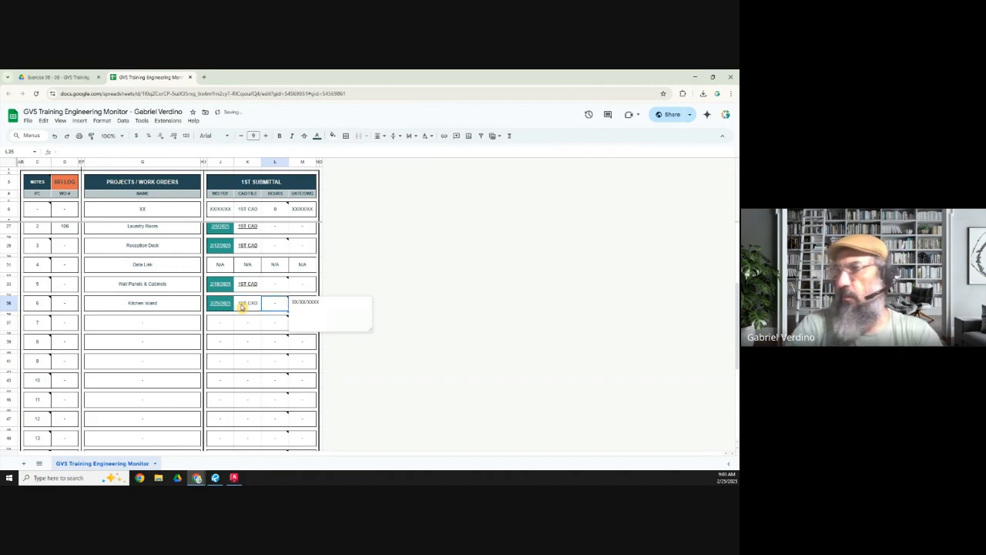
left_click(58, 77)
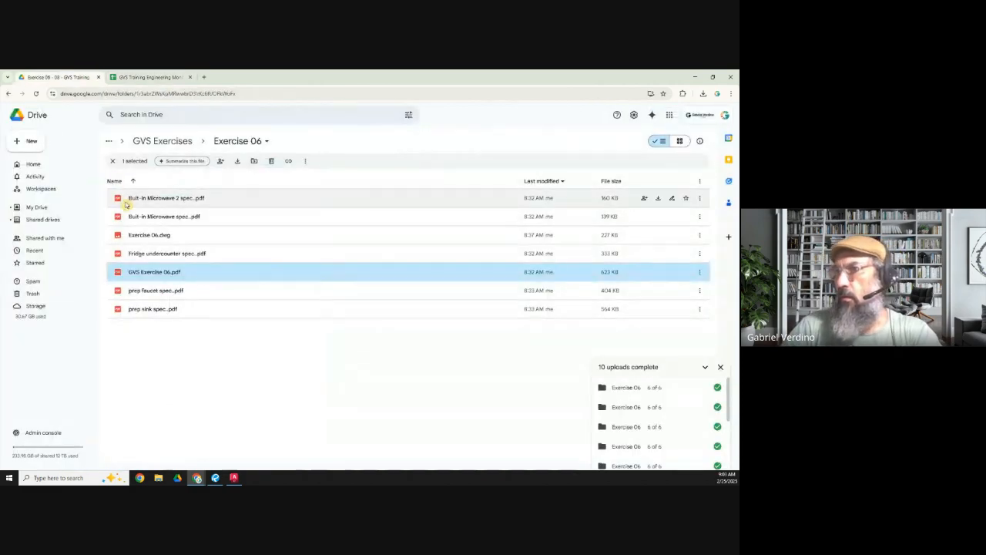
left_click(155, 234)
right_click(156, 235)
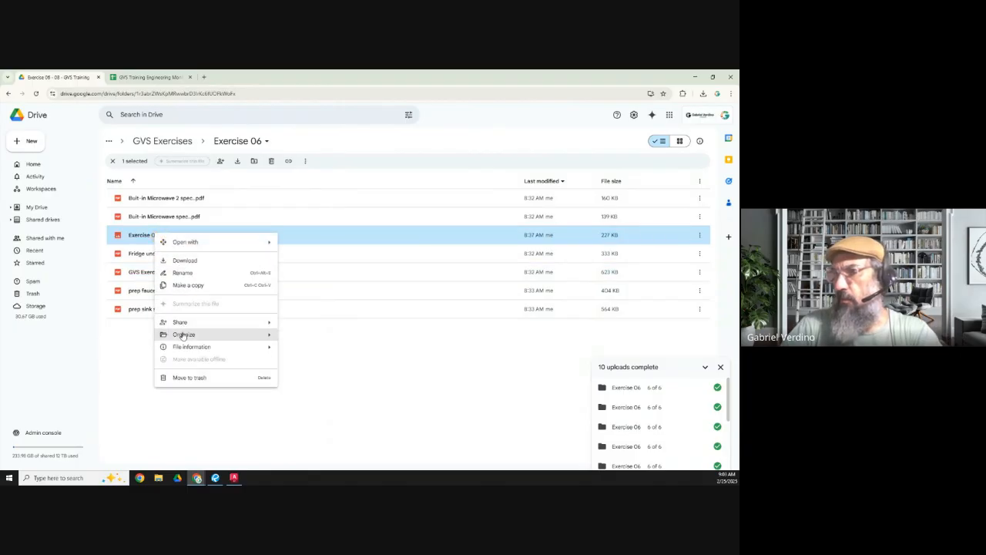
mouse_move(182, 324)
left_click(306, 338)
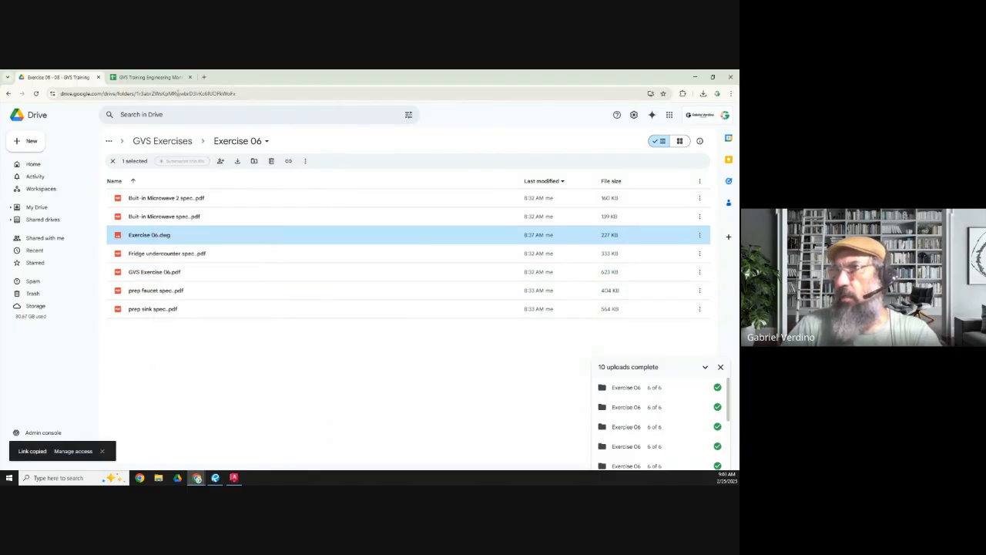
Step: Link the Kitchen Island 1ST CAD entry in the engineering monitor to the copied drawing address
left_click(154, 77)
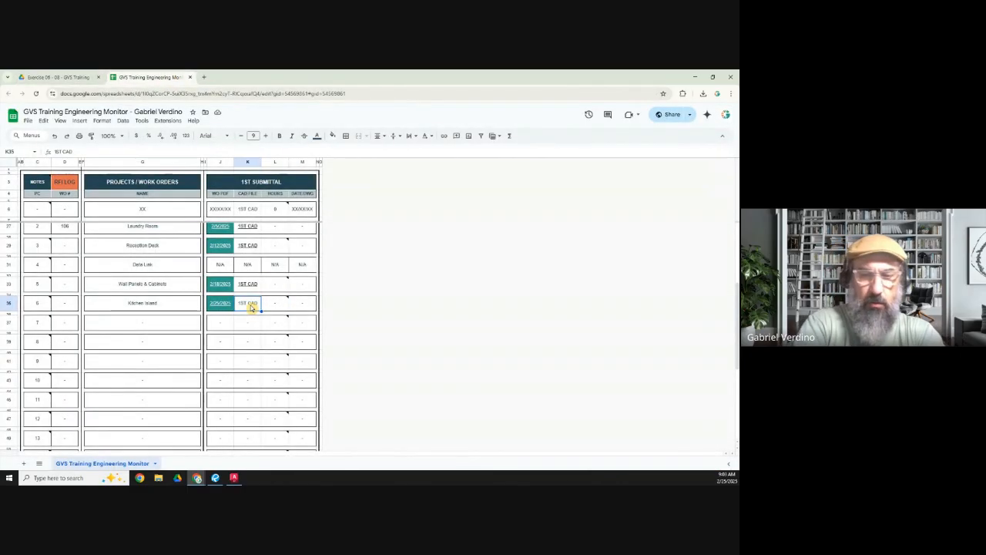
key("ctrl+k")
key("ctrl+v")
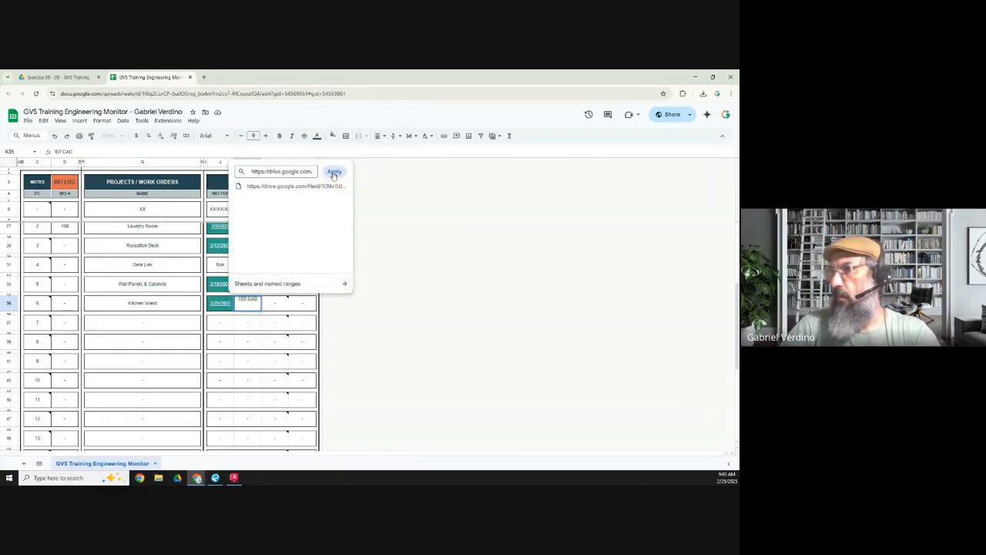
left_click(334, 172)
left_click(225, 360)
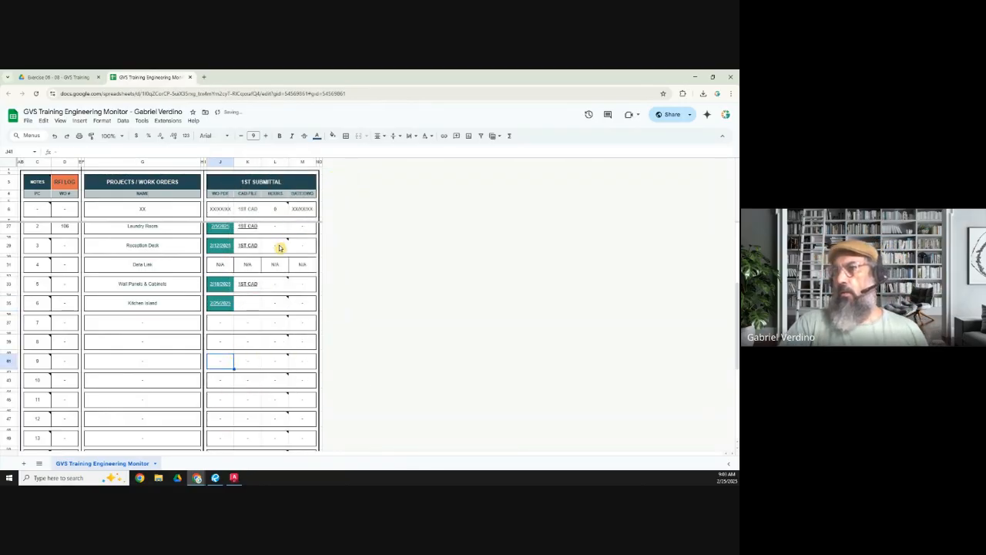
Step: Set the text colour of the Kitchen Island 1ST CAD entry to black and close the spreadsheet
left_click(243, 305)
left_click(316, 136)
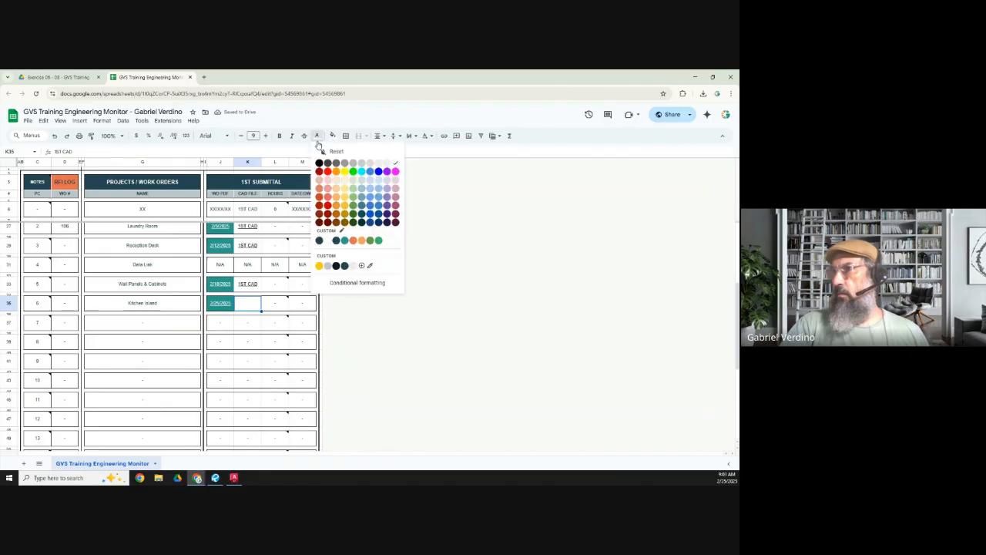
left_click(319, 163)
left_click(269, 324)
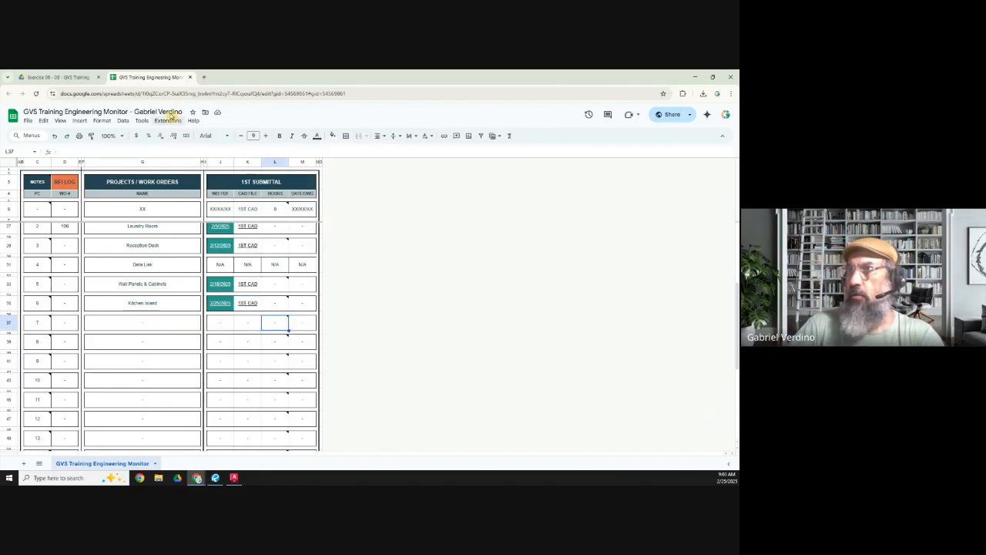
left_click(148, 305)
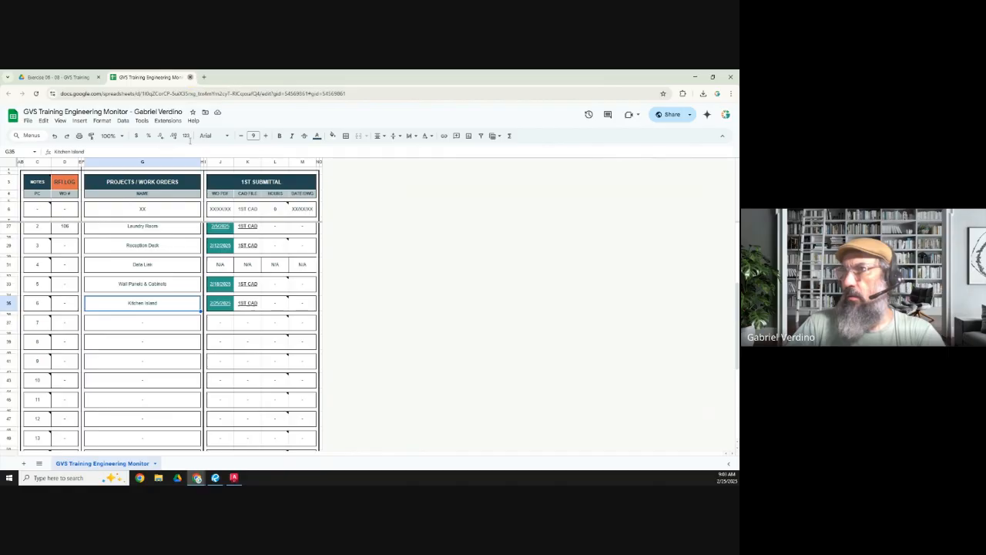
left_click(190, 77)
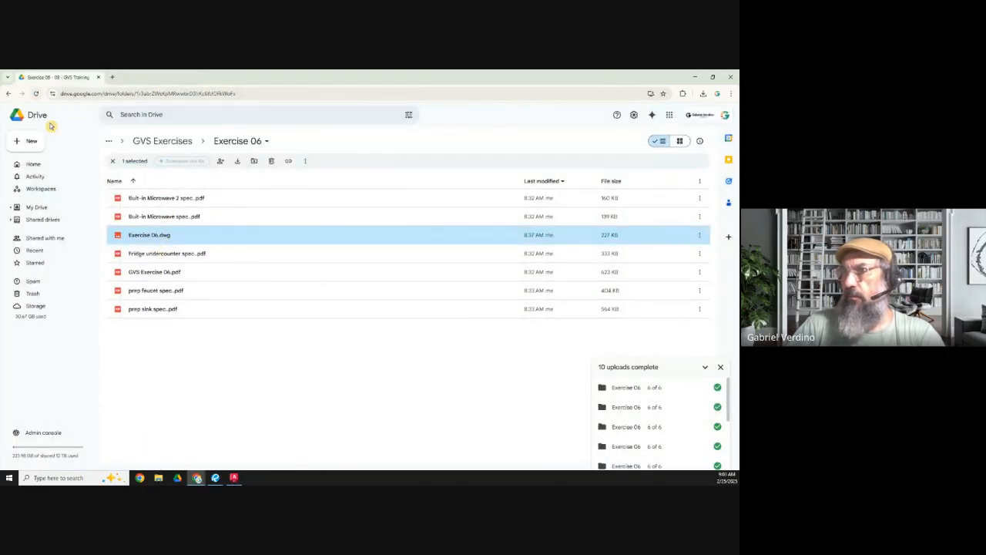
Step: Open GVS Exercise 06.pdf from the Drive folder in Revu and return to the Exercise 06 file list
double_click(152, 275)
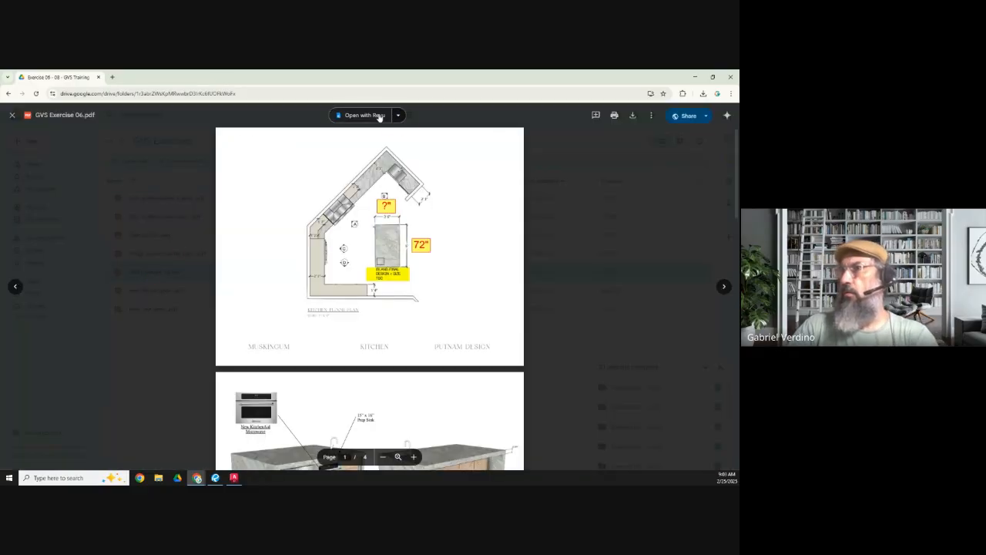
left_click(380, 116)
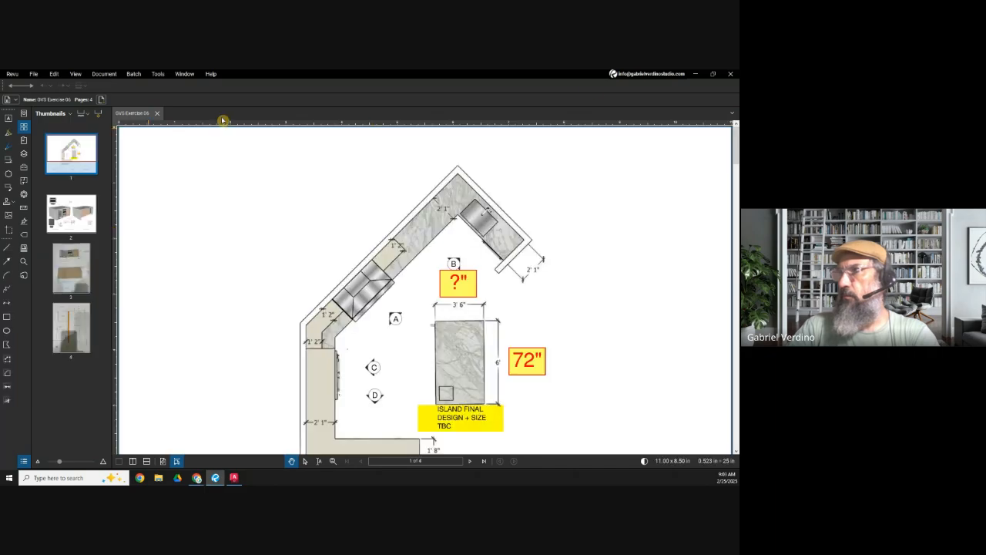
left_click(696, 74)
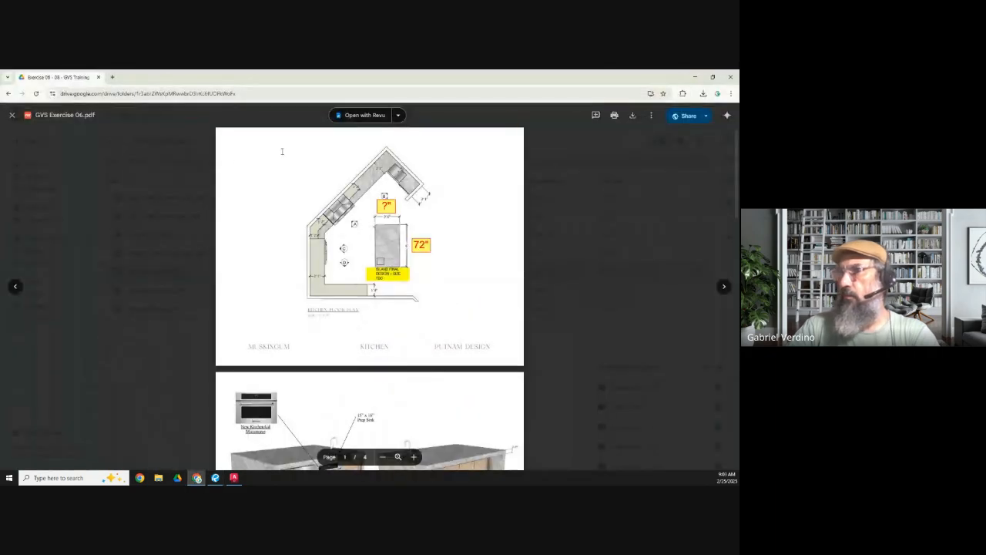
left_click(10, 118)
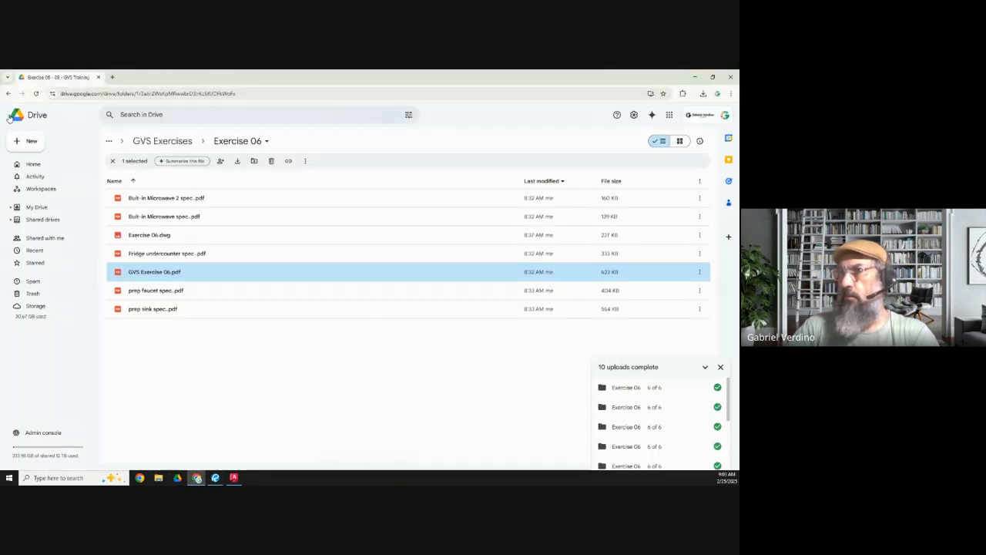
Step: Open Exercise 06.dwg from Drive in AutoCAD, ignore the unresolved reference files, and return to the Drive file list
double_click(155, 238)
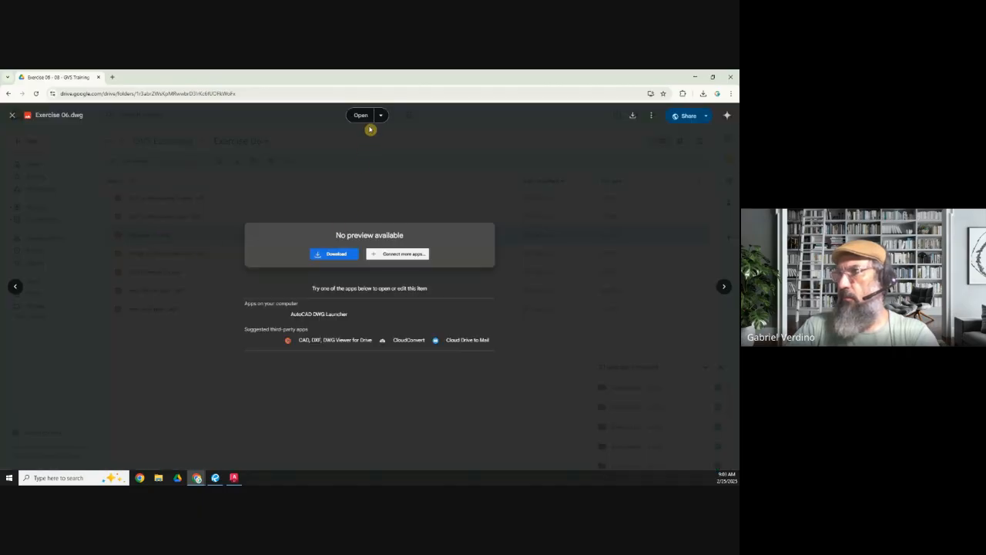
left_click(368, 119)
left_click(396, 143)
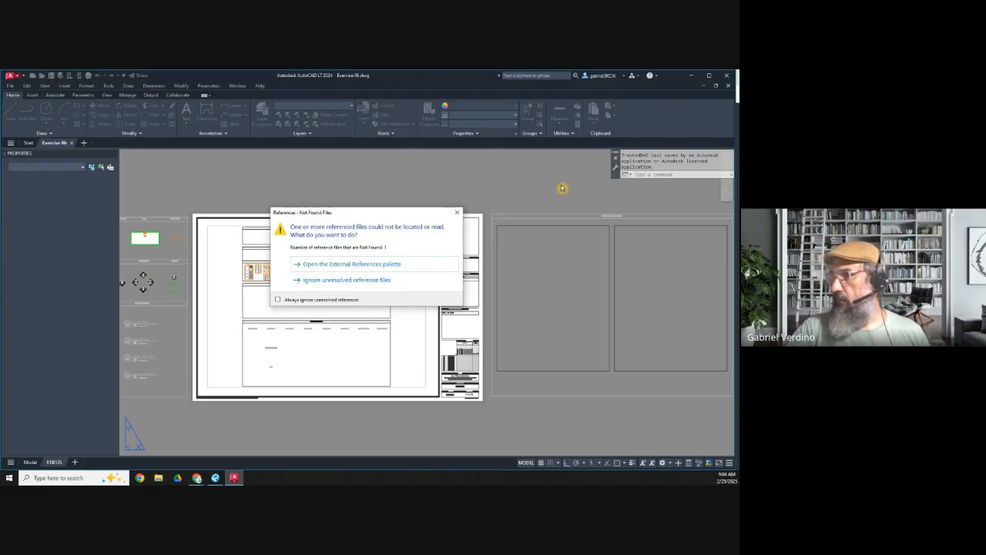
left_click(324, 280)
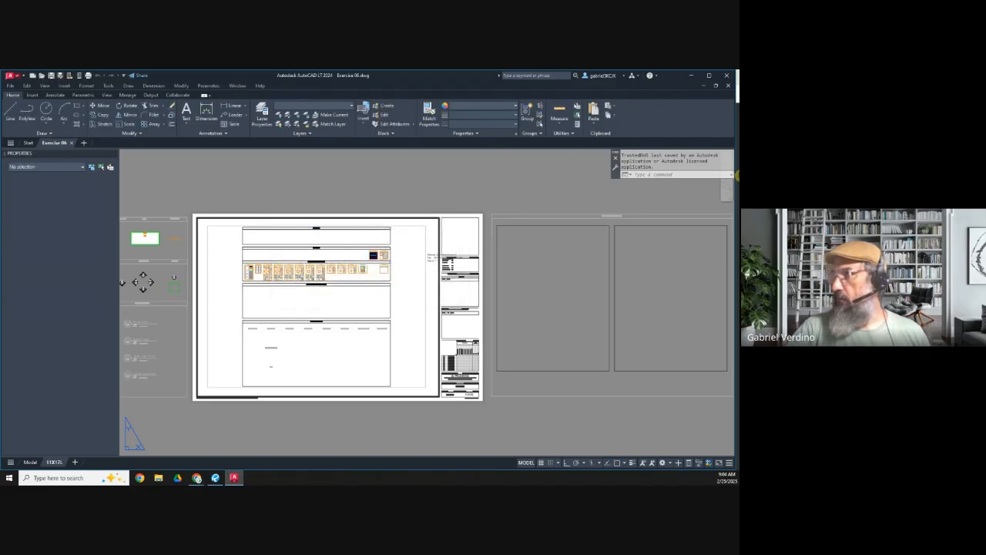
left_click(691, 78)
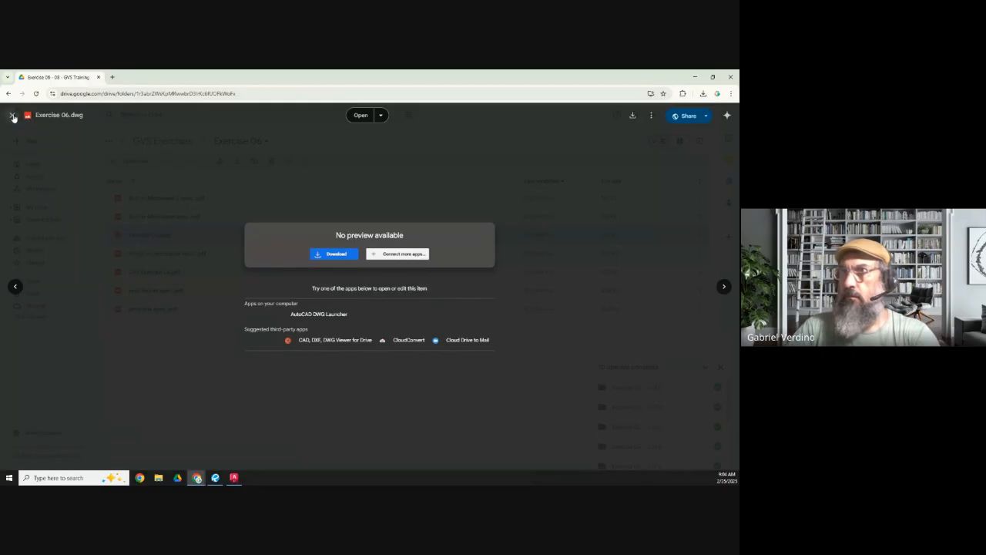
left_click(13, 116)
left_click_drag(68, 79, 171, 71)
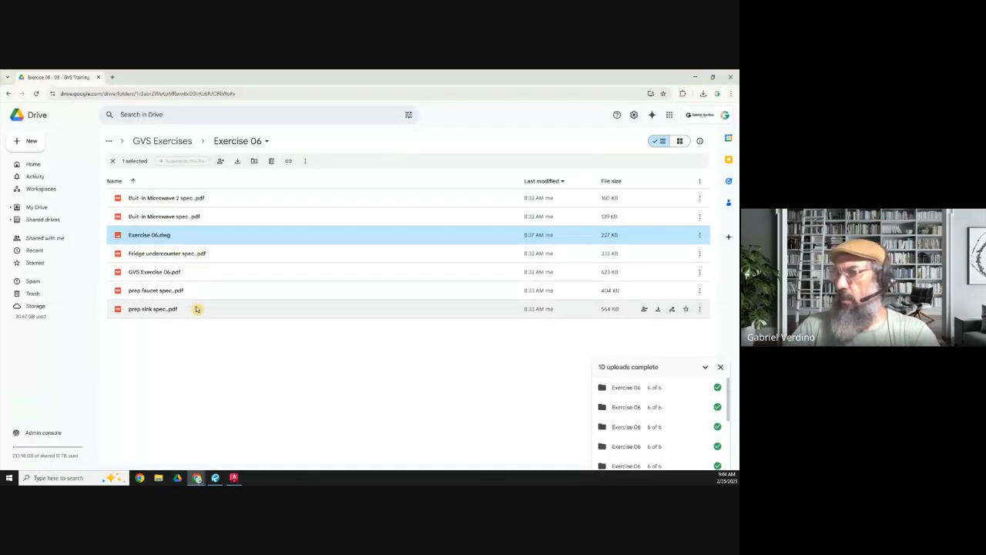
Step: Open the Built-in Microwave 2 spec and Built-in Microwave spec PDFs from Drive in Revu, returning to the file list
double_click(159, 199)
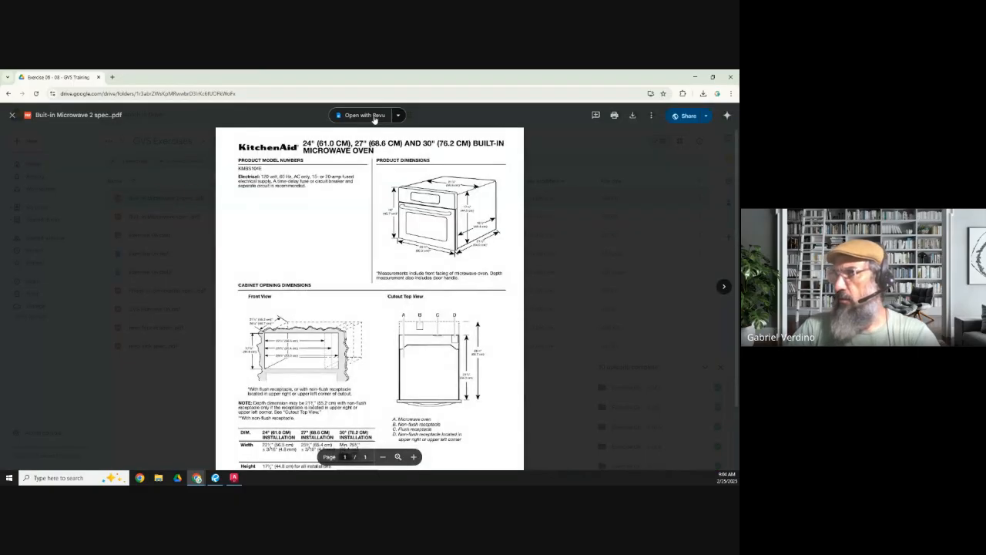
left_click(374, 117)
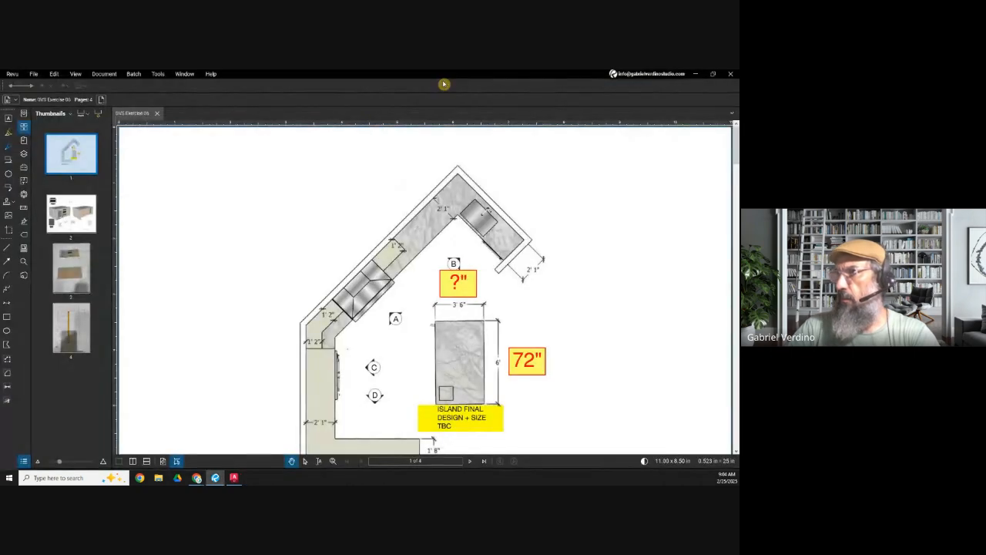
left_click(694, 76)
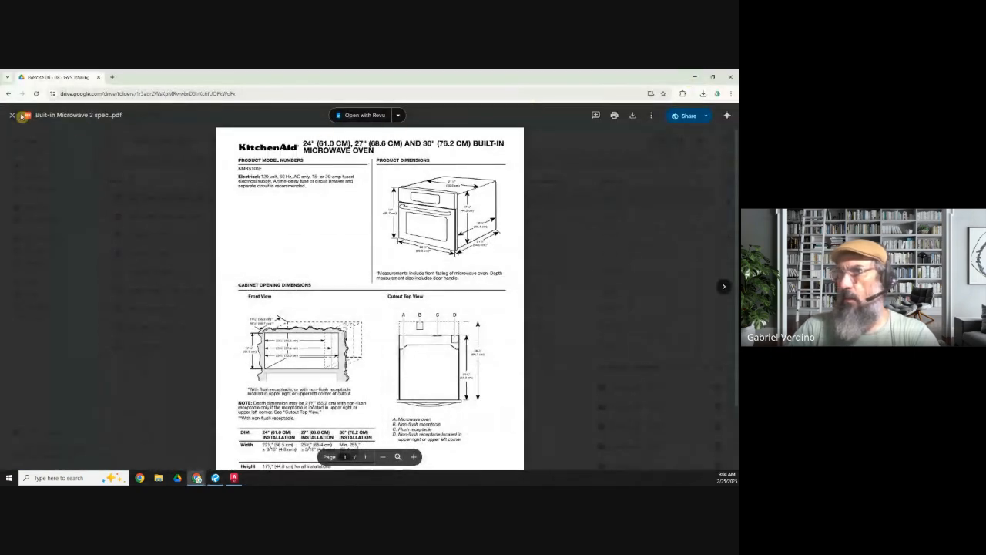
left_click(12, 116)
double_click(168, 218)
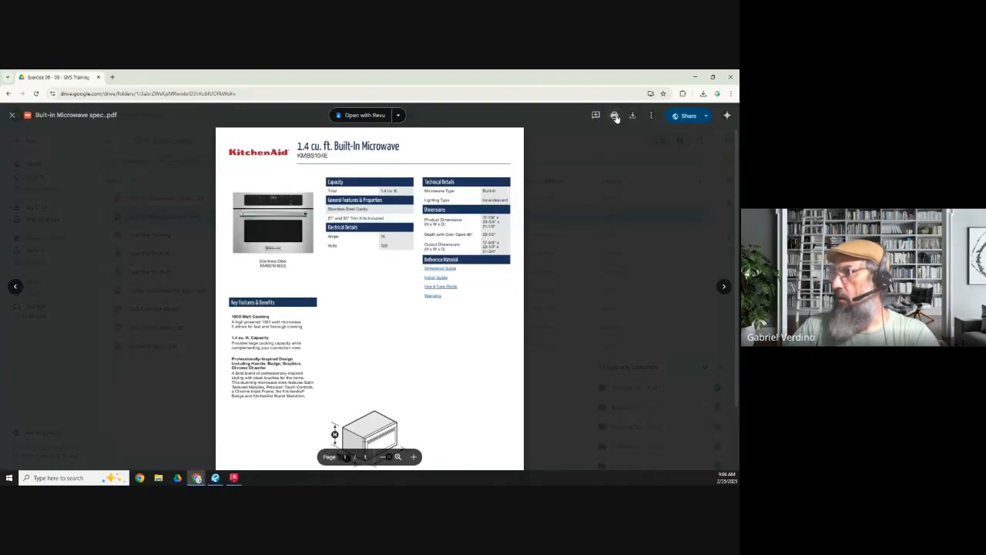
left_click(365, 116)
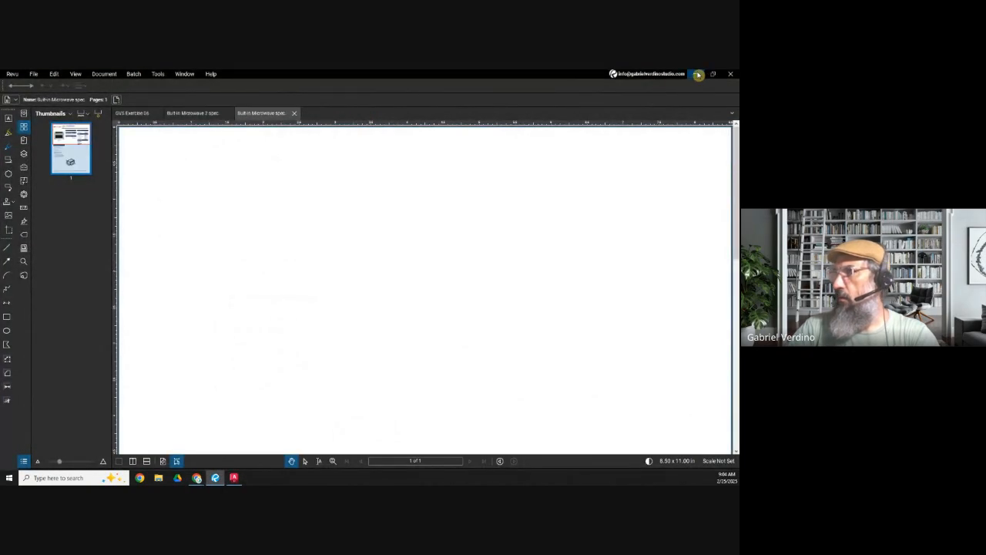
left_click(698, 74)
left_click(10, 115)
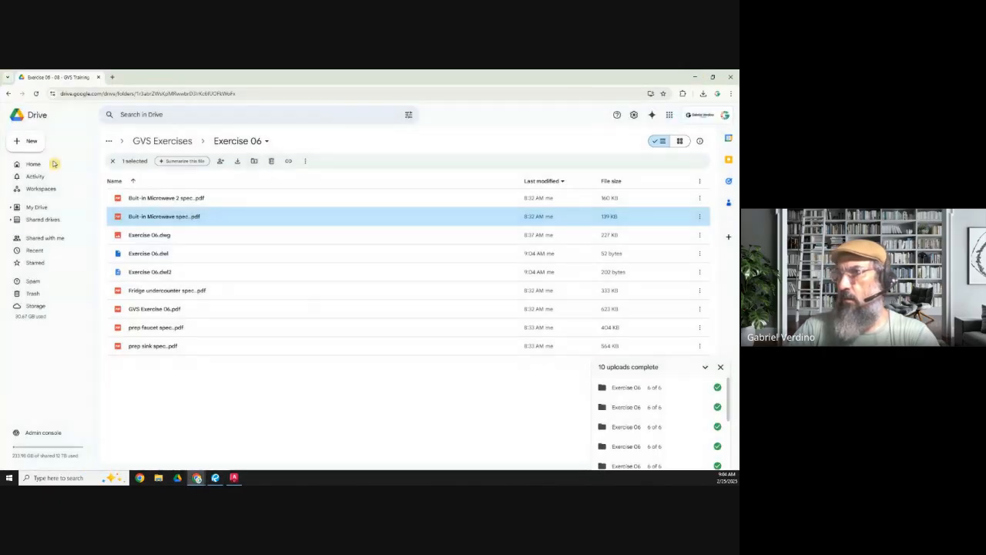
Step: Open the Fridge undercounter spec and prep faucet spec PDFs from Drive in Revu, returning to the file list
double_click(154, 291)
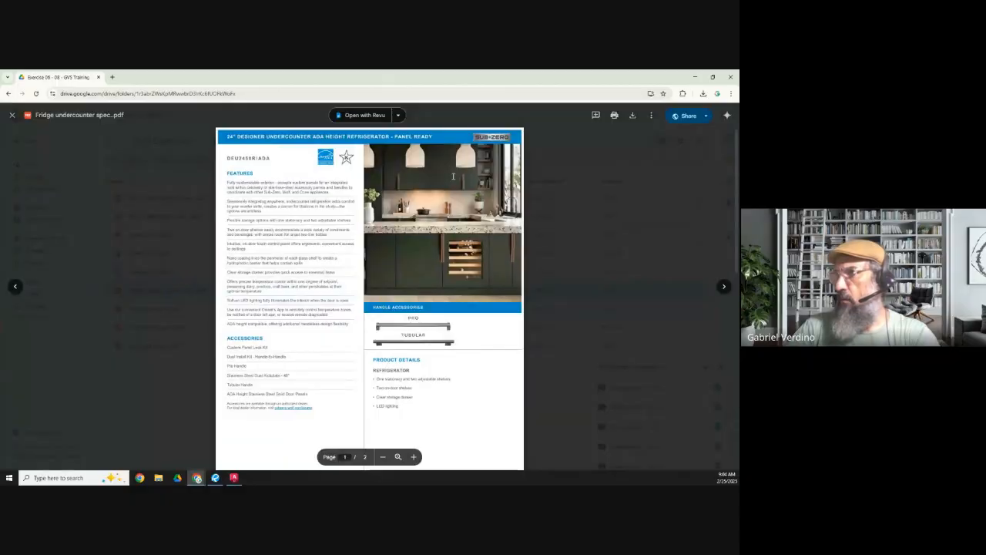
left_click(365, 115)
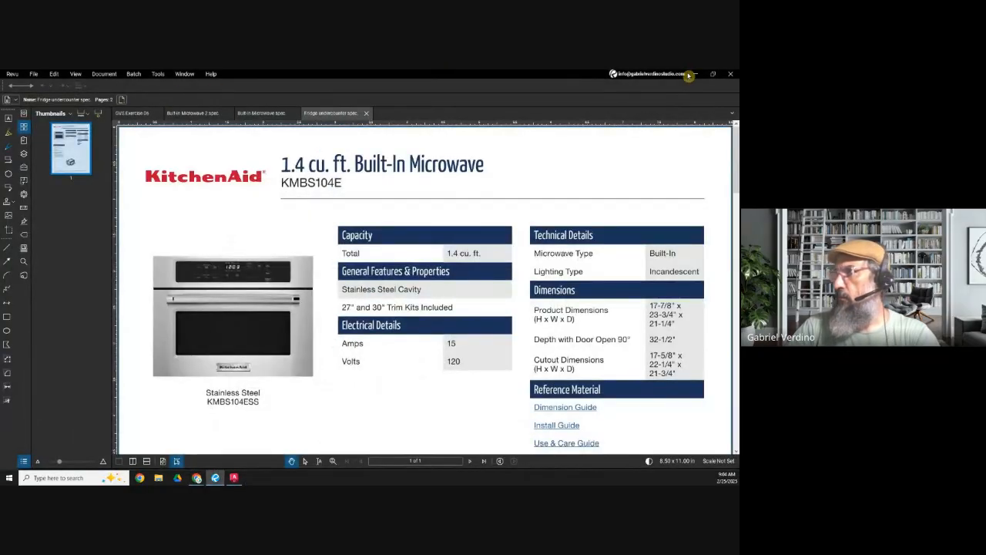
left_click(695, 75)
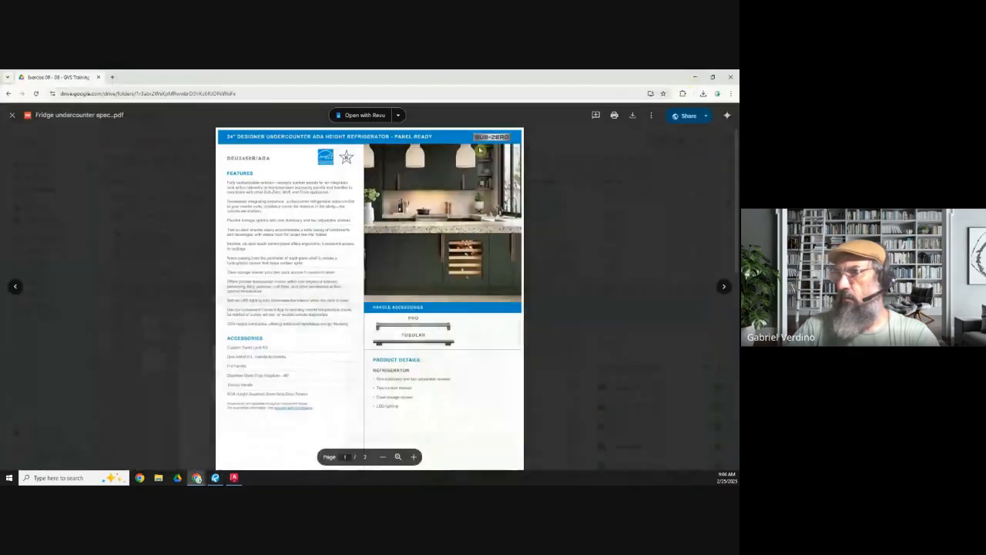
left_click(15, 119)
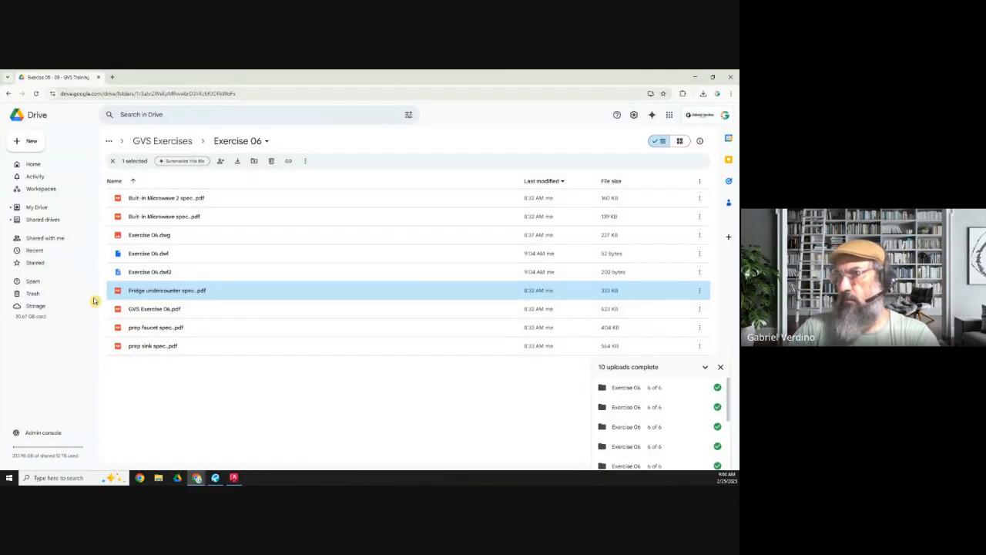
double_click(144, 331)
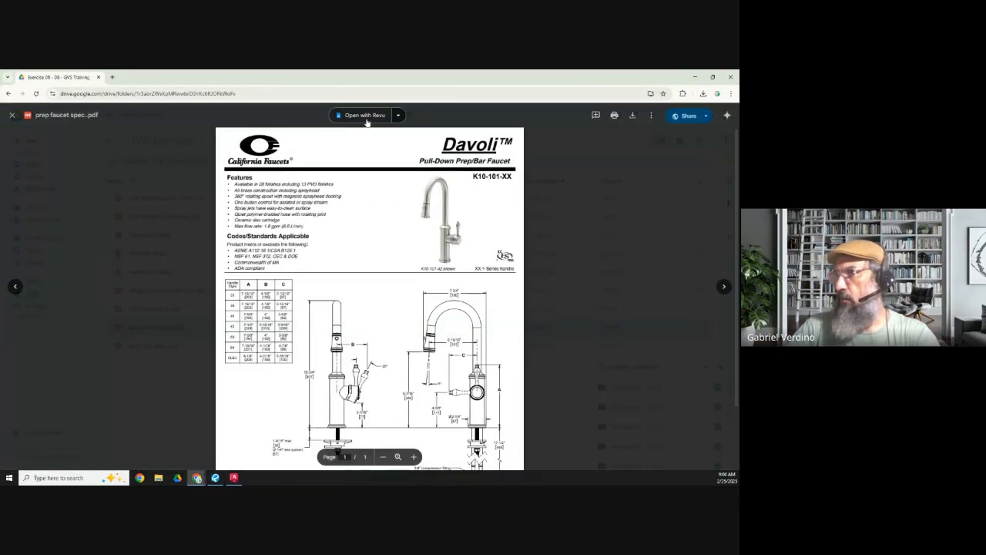
left_click(365, 116)
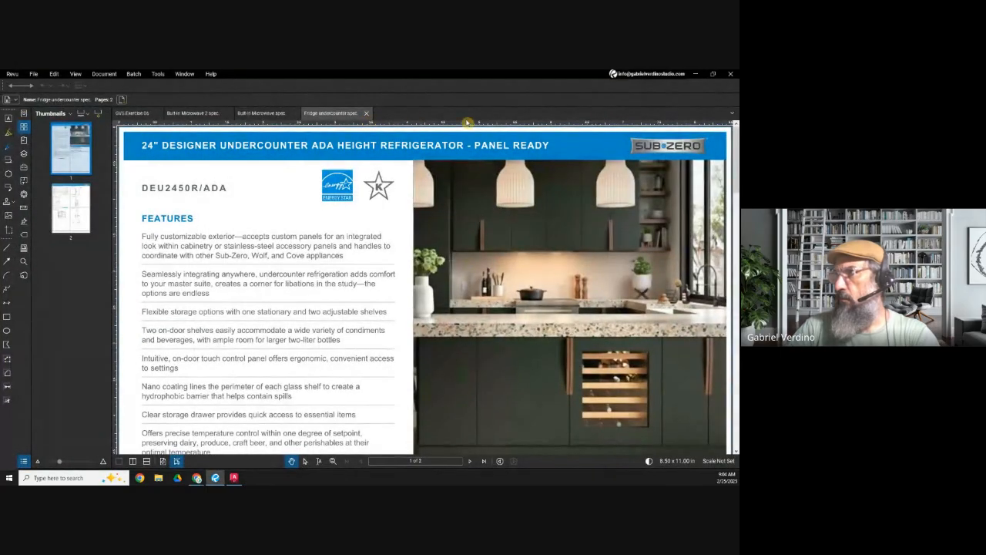
left_click(695, 74)
left_click(12, 115)
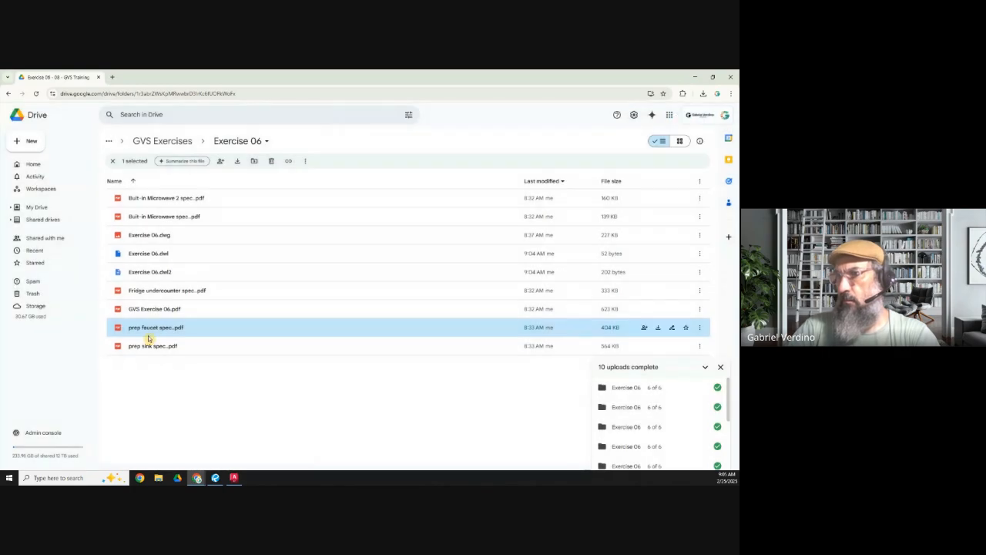
Step: Open the prep sink spec PDF from Drive in Revu and move the Drive window off this screen
left_click(139, 347)
double_click(139, 347)
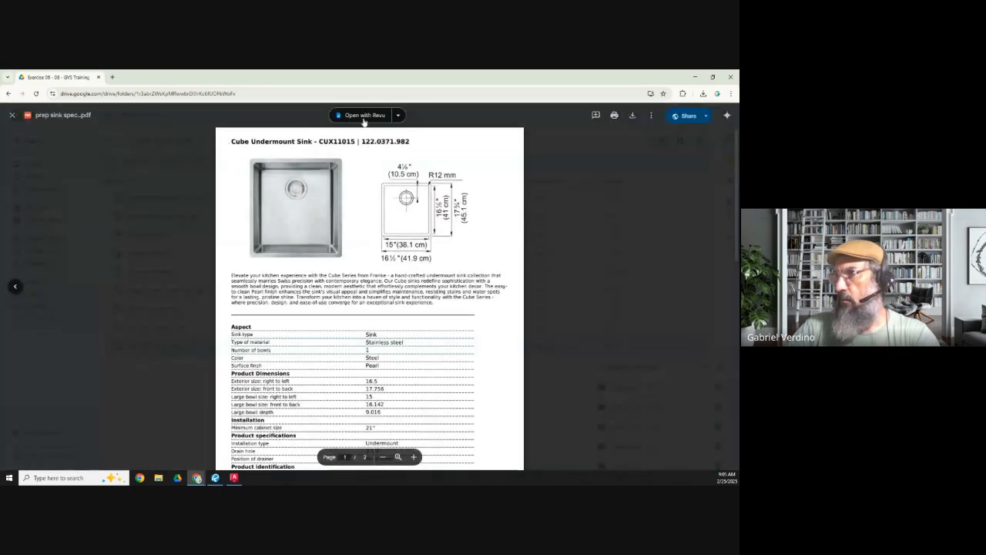
left_click(365, 116)
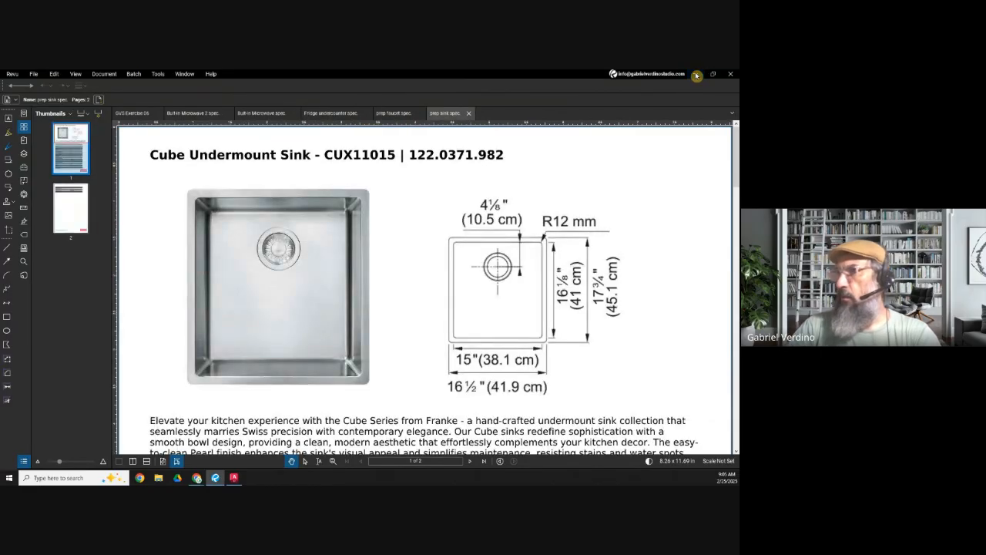
left_click(697, 75)
left_click(11, 115)
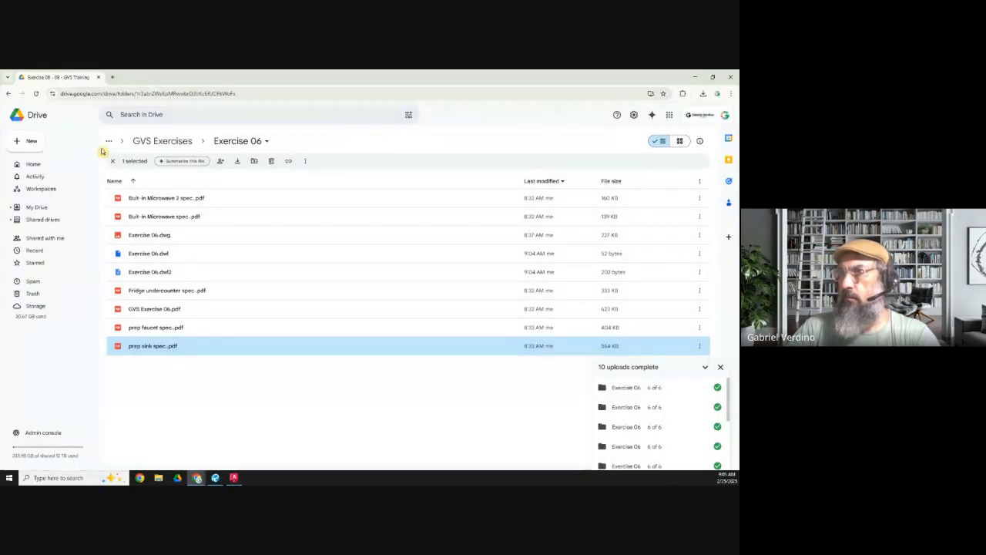
left_click_drag(77, 82, 0, 104)
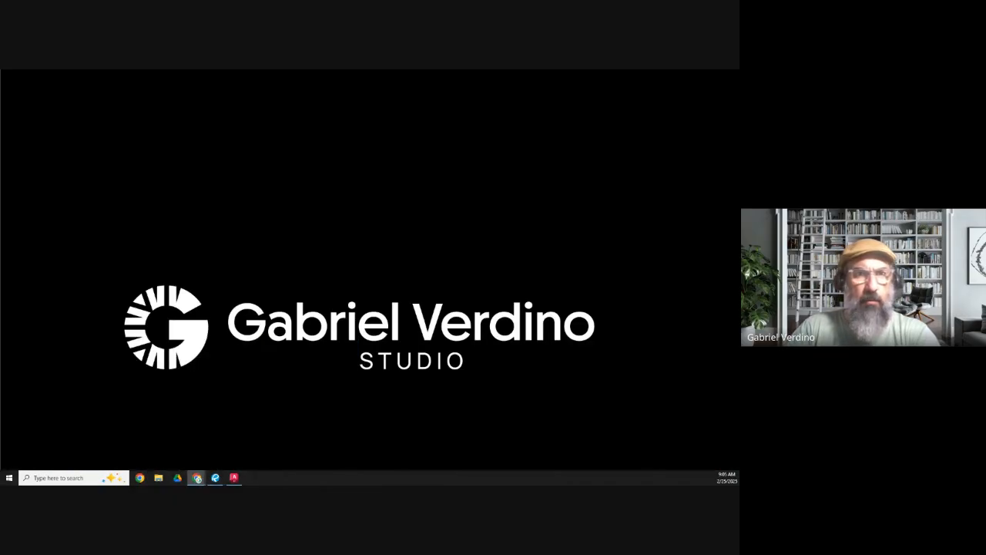
Step: Switch to GVS Exercise 06 in Revu, fit whole pages in view, and examine the floor plan, island views, elevations and plan sketch
left_click(234, 478)
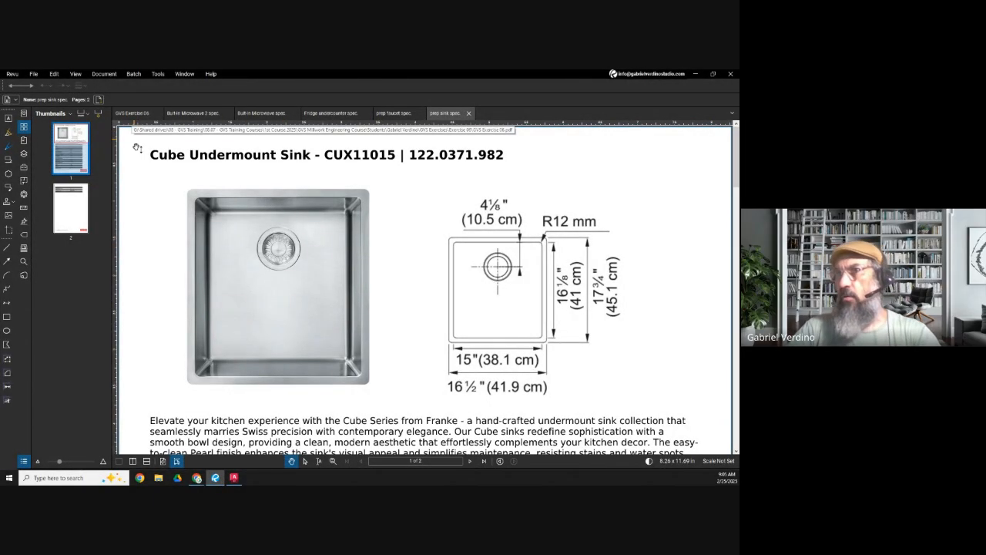
left_click(132, 115)
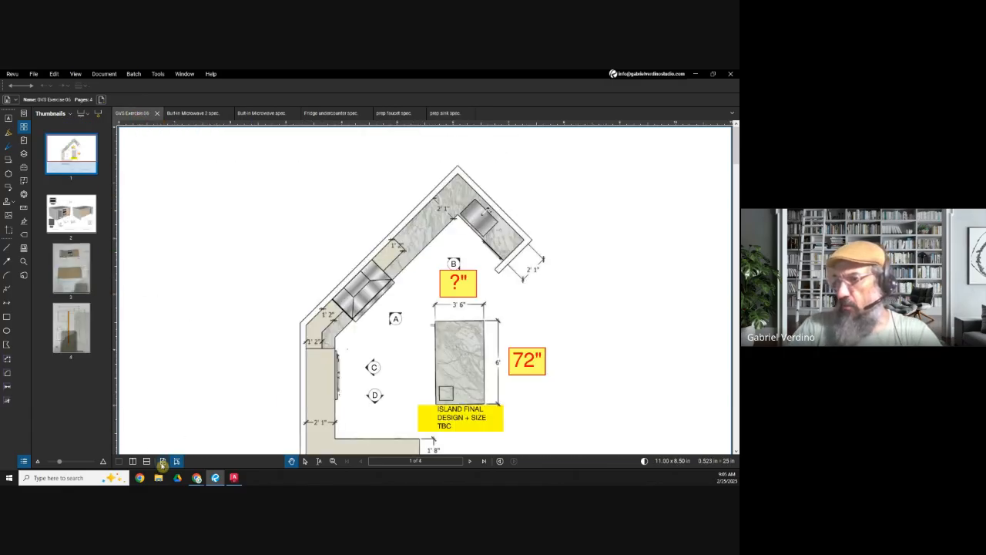
left_click(162, 461)
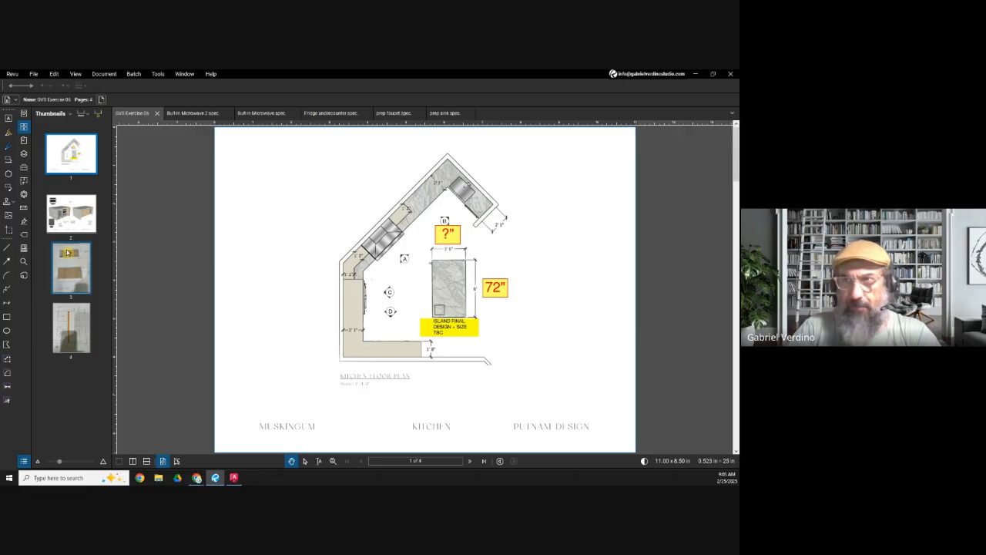
left_click(83, 336)
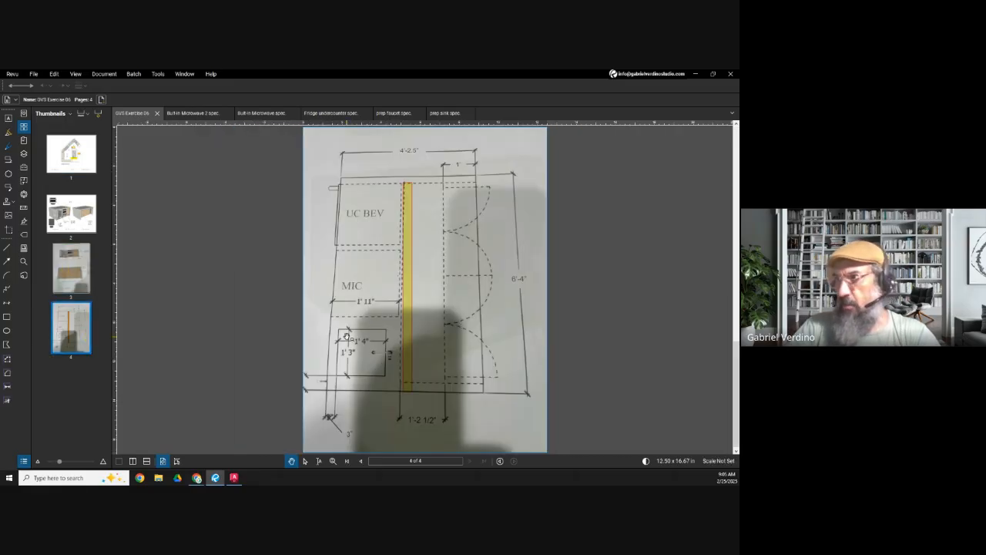
left_click(77, 266)
left_click(71, 227)
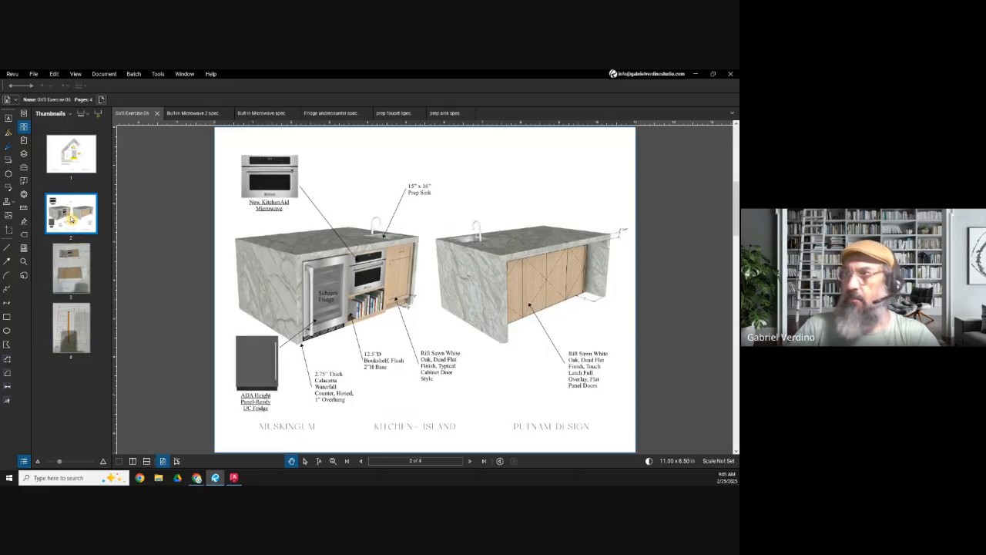
left_click(68, 170)
left_click(72, 225)
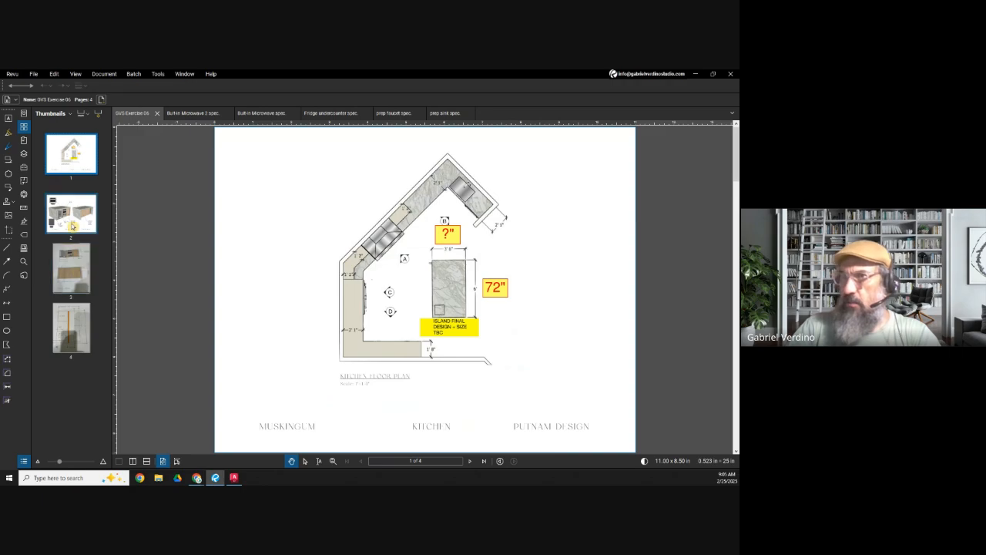
left_click(75, 278)
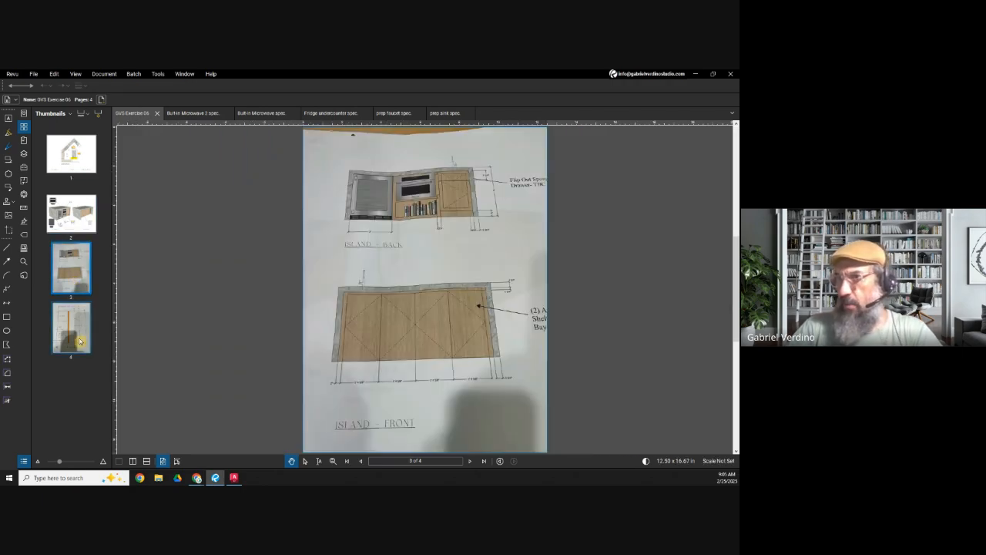
left_click(80, 342)
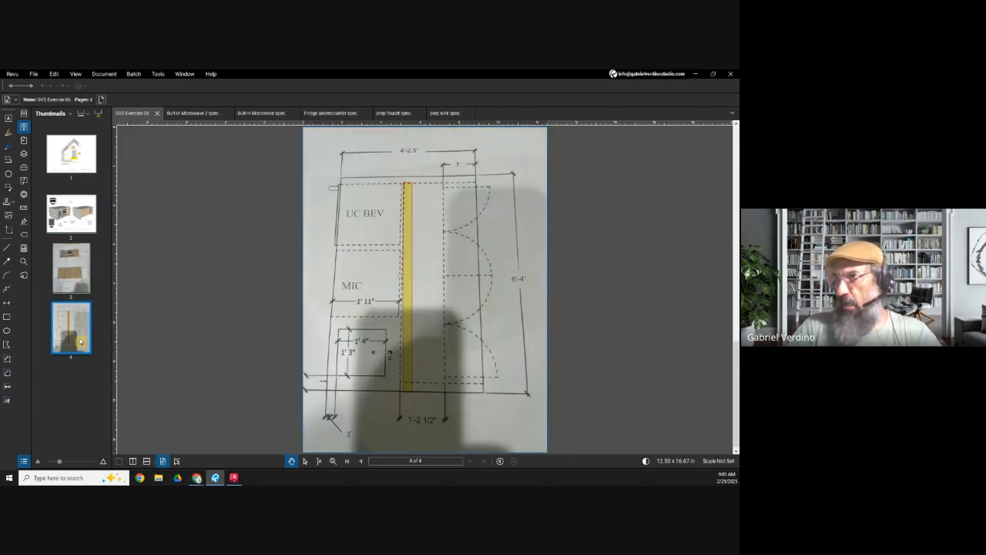
Step: Copy the Built-in Microwave 2 spec page into GVS Exercise 06 after page 4 and close the spec file
left_click(206, 114)
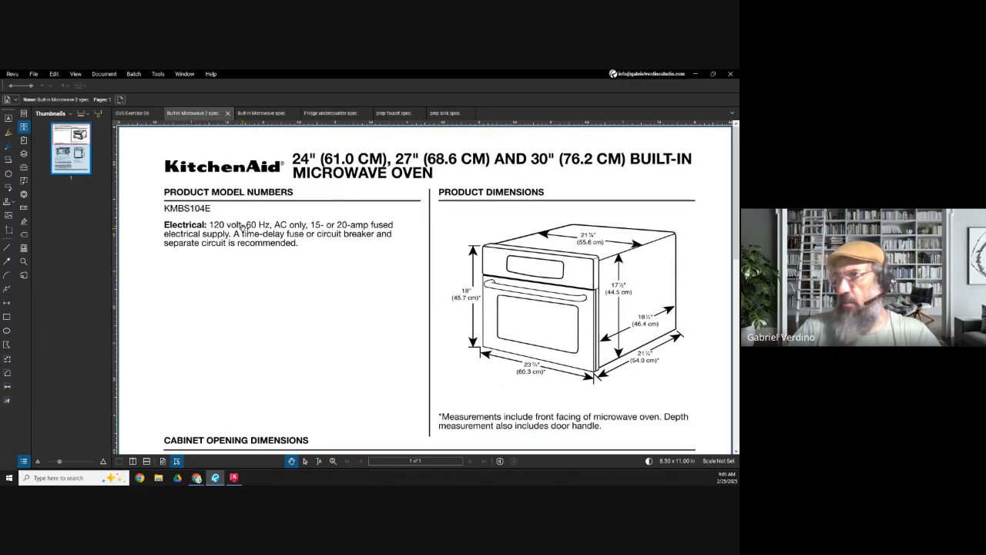
left_click(132, 113)
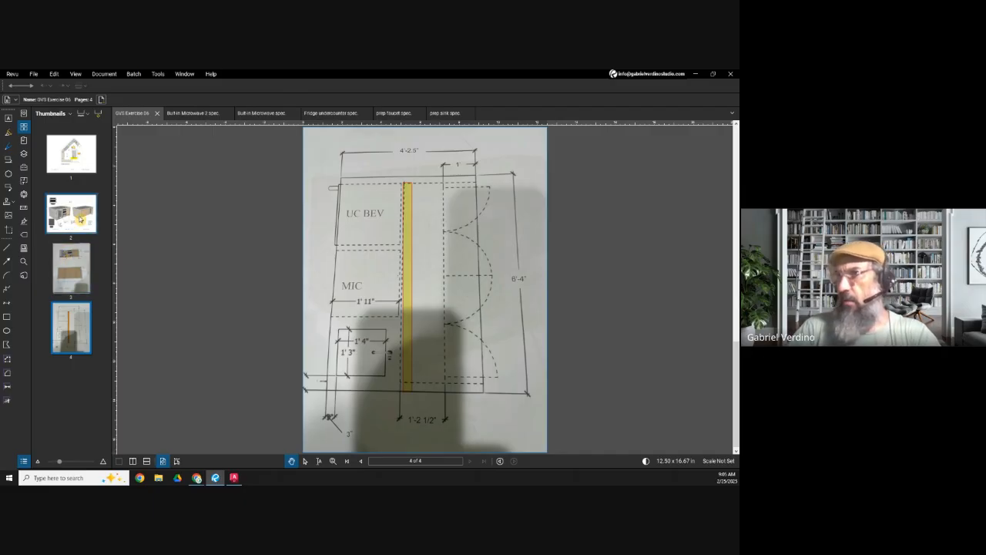
left_click(182, 115)
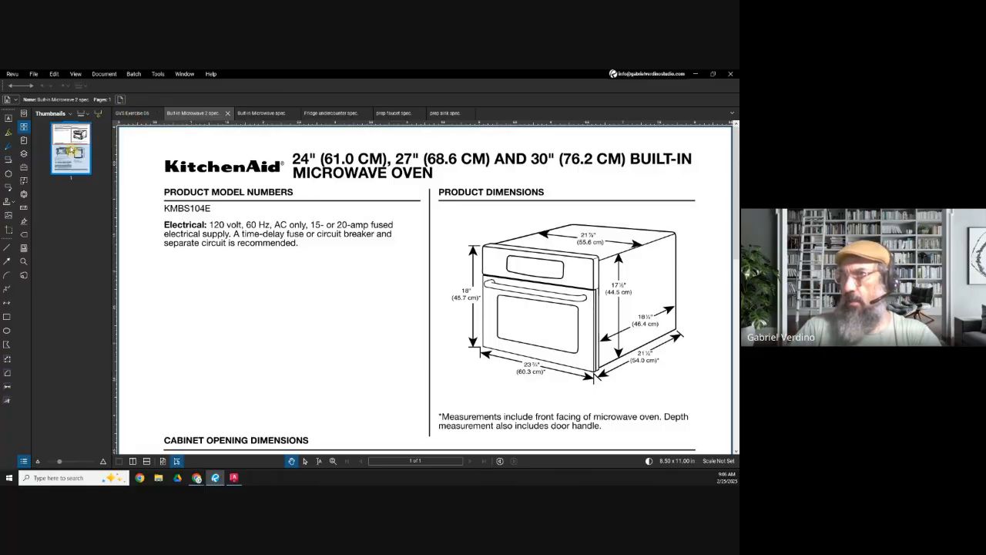
left_click(129, 113)
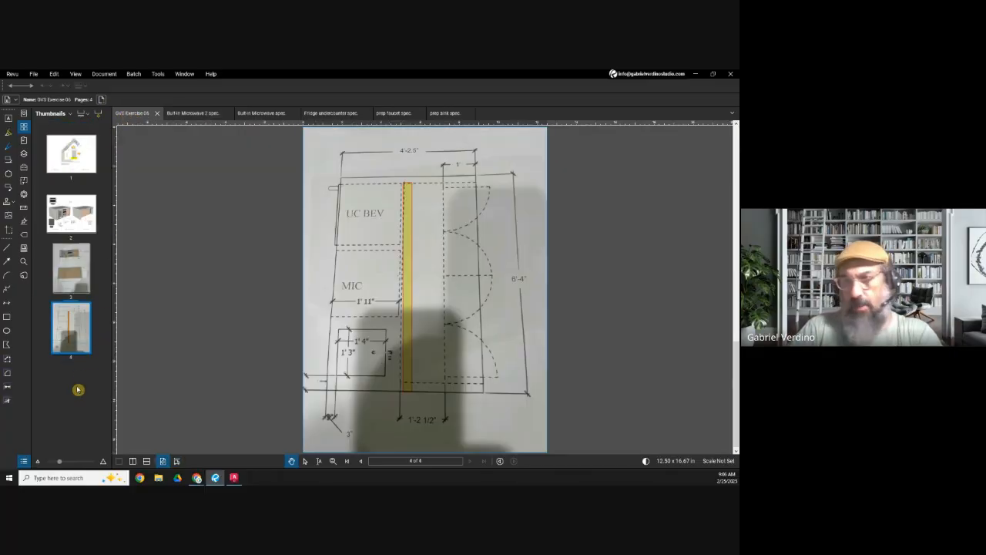
key("ctrl+v")
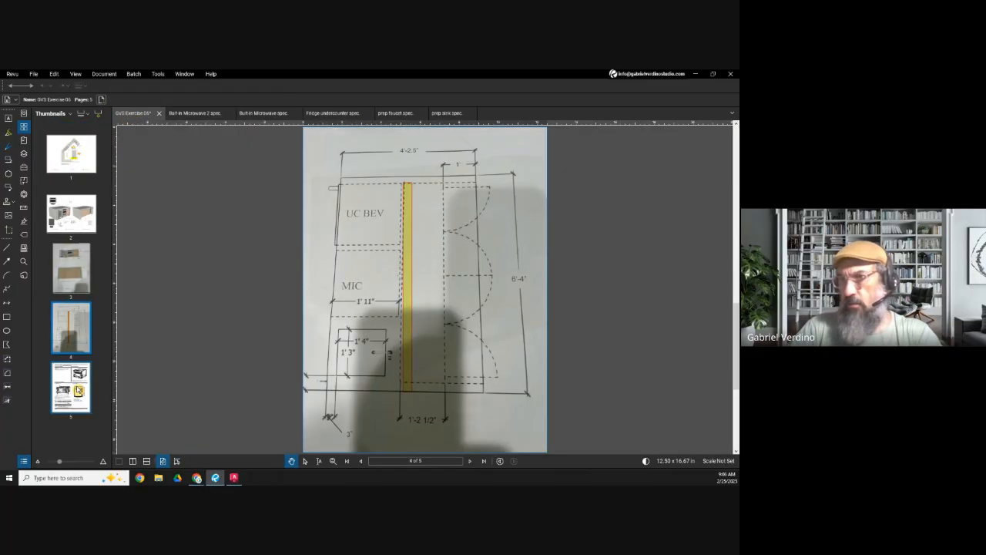
left_click(197, 113)
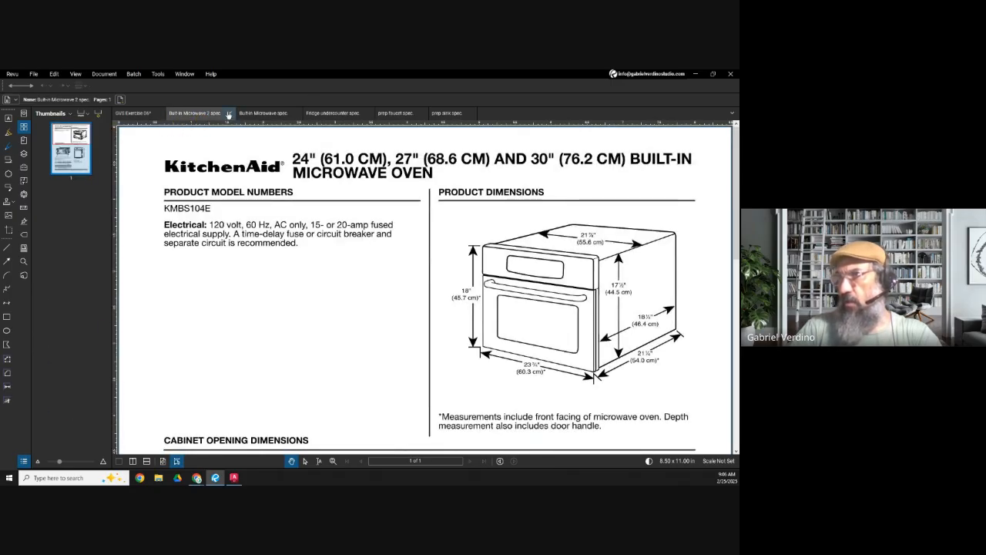
left_click(231, 115)
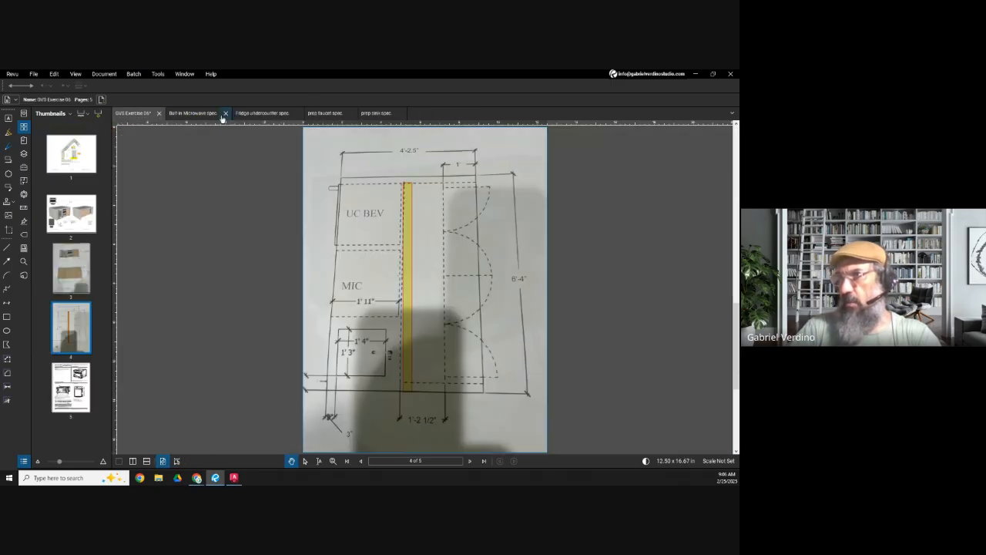
Step: Copy the Built-in Microwave spec page into GVS Exercise 06 as page 6 and close the spec file
left_click(189, 114)
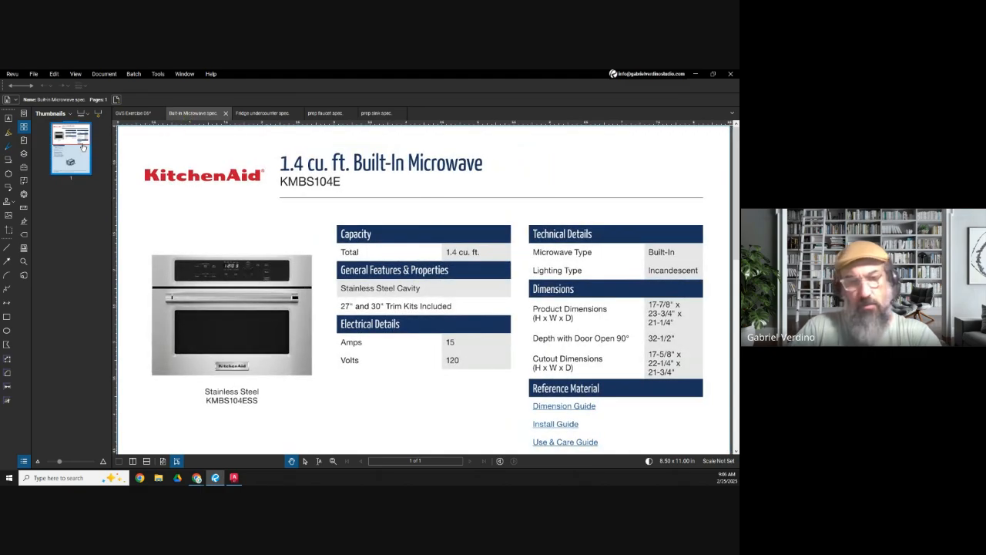
left_click(133, 113)
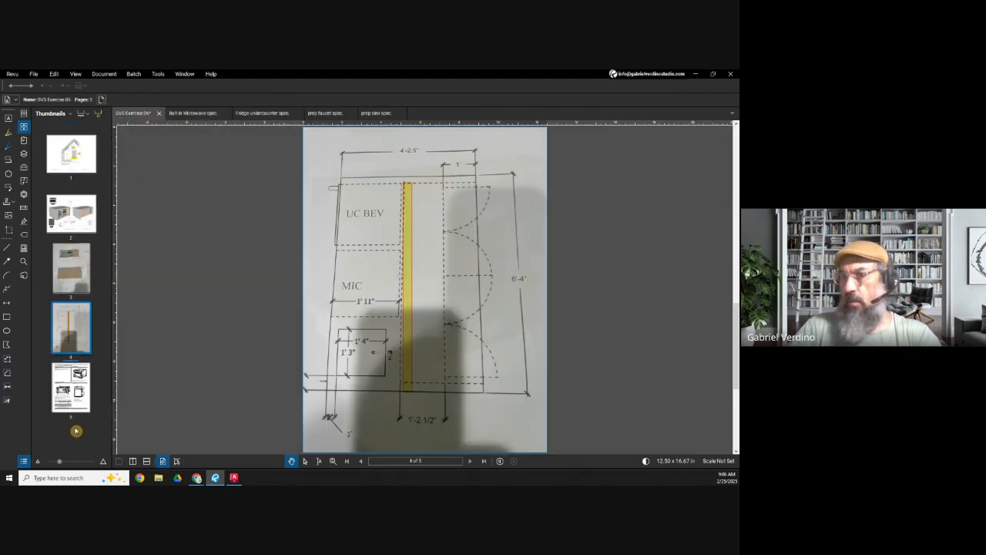
left_click(201, 113)
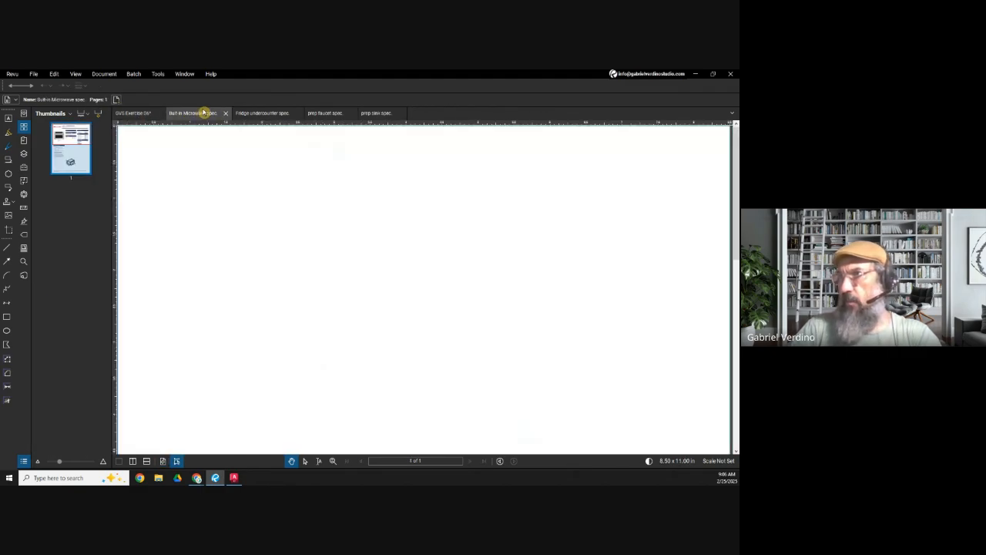
left_click(225, 113)
Step: Copy both Fridge undercounter spec pages to the end of GVS Exercise 06, widen the thumbnail view, and close the spec file
left_click(197, 114)
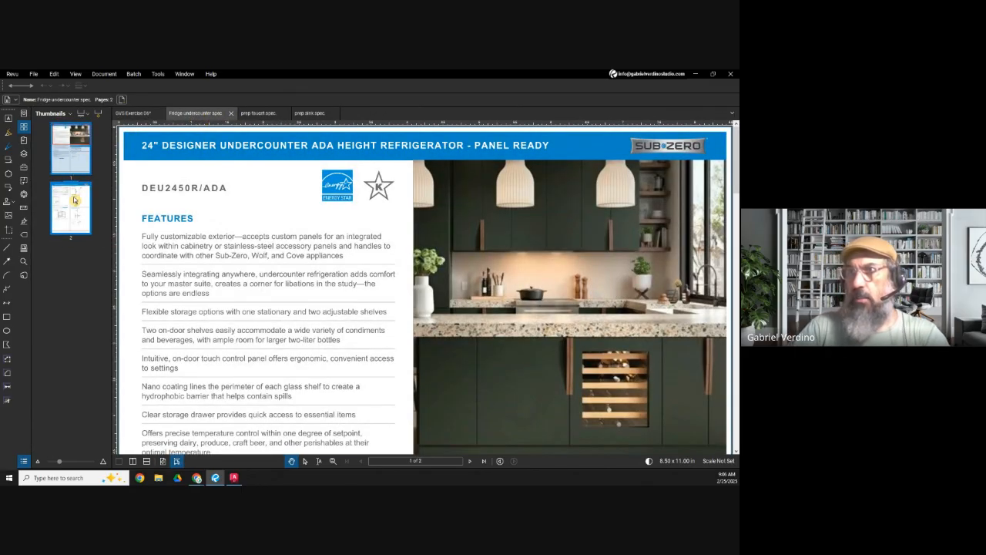
left_click(133, 113)
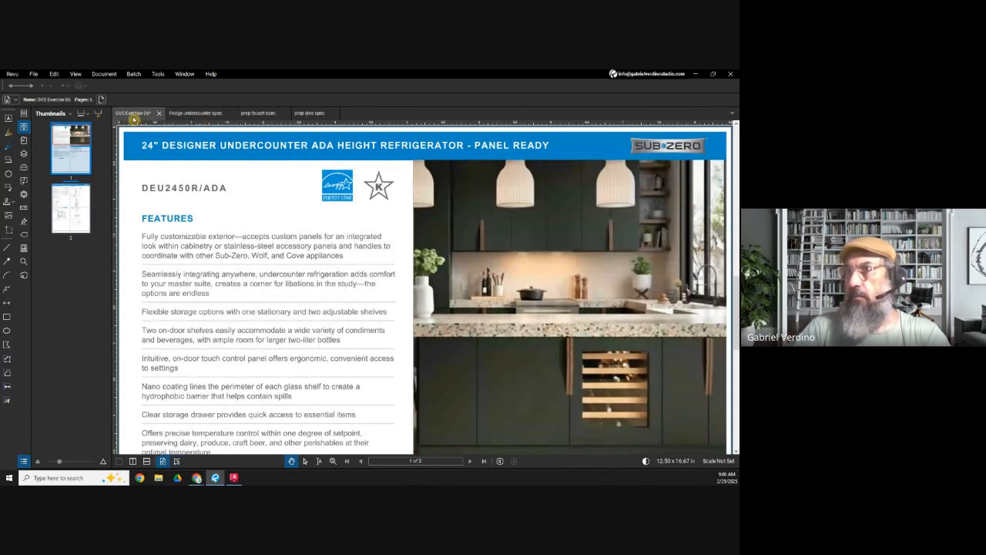
left_click_drag(114, 222, 189, 223)
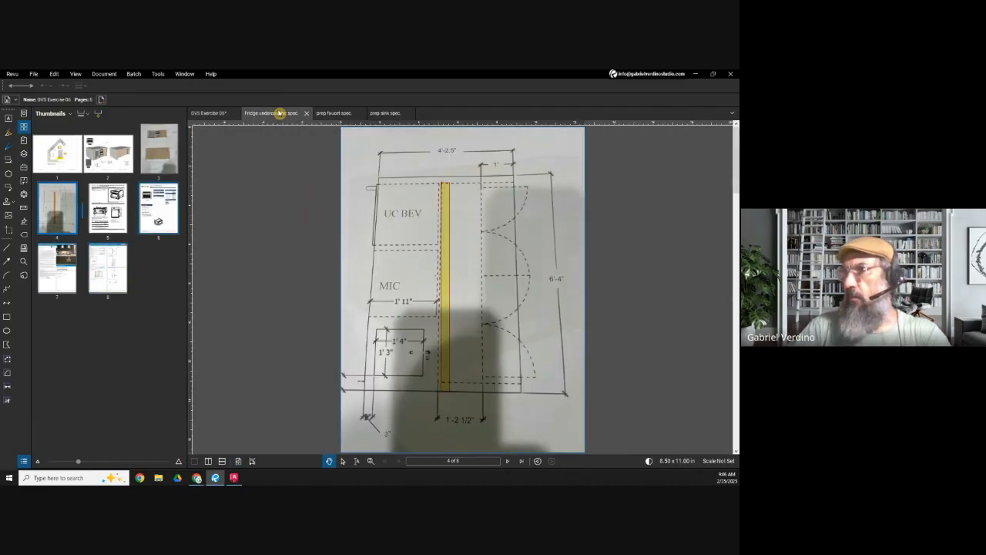
left_click(274, 113)
left_click(307, 113)
Step: Copy the prep faucet spec page into GVS Exercise 06 as page 9 and close the spec file
left_click(262, 114)
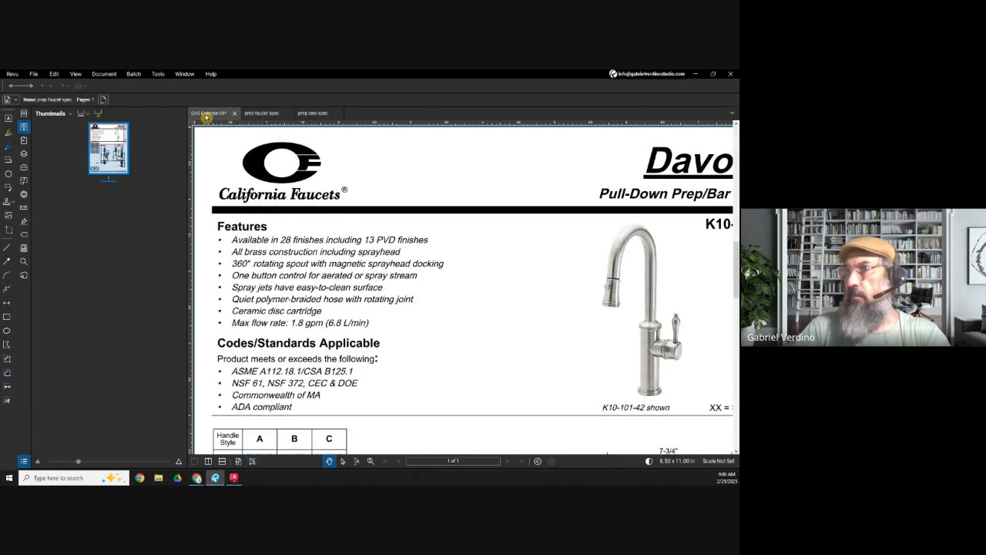
left_click(208, 113)
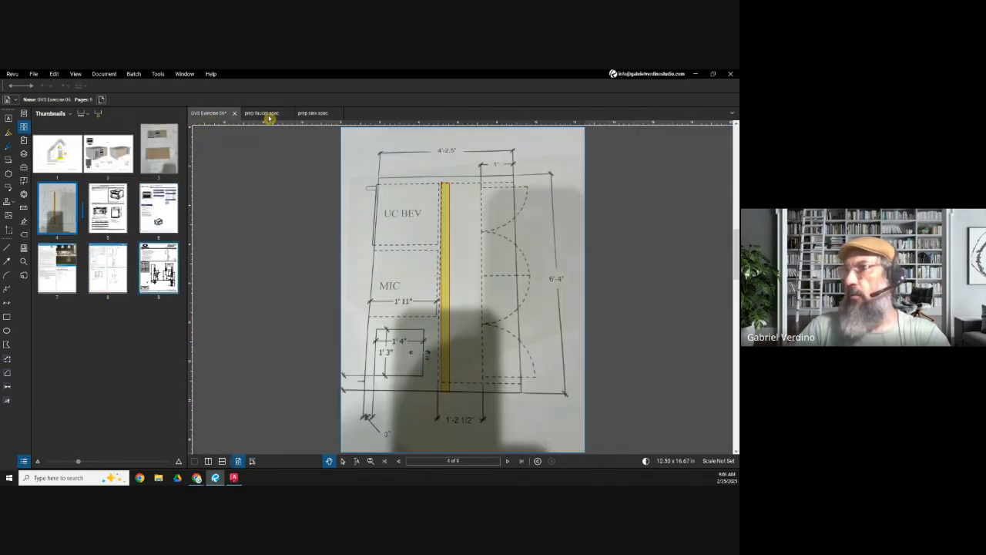
left_click(266, 113)
left_click(288, 114)
Step: Copy both prep sink spec pages to the end of GVS Exercise 06 and close the spec file
left_click(261, 113)
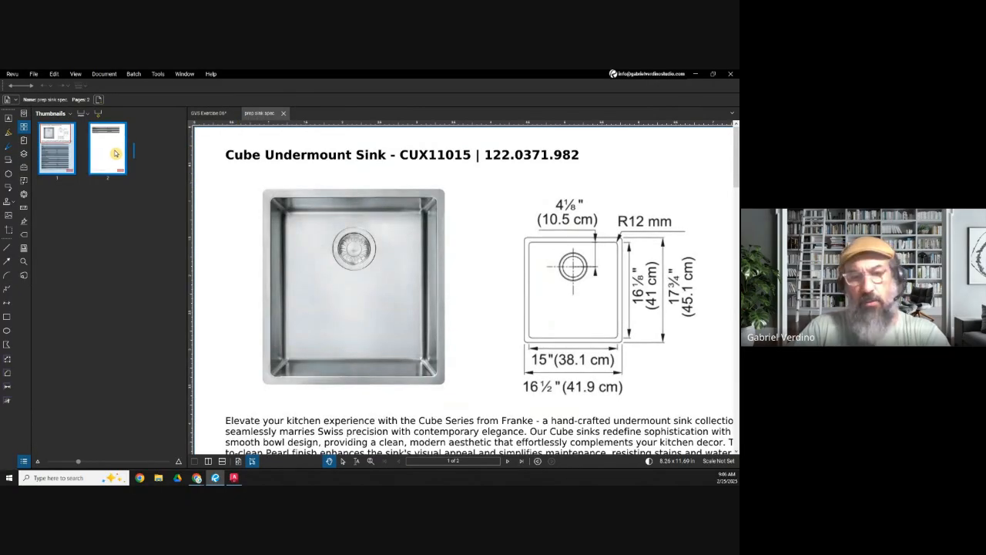
left_click(208, 114)
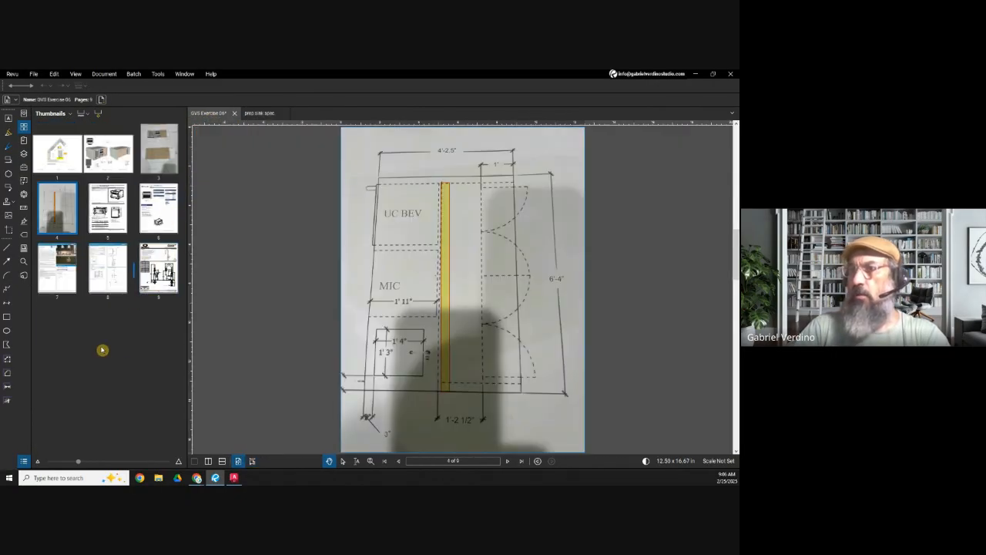
left_click(259, 114)
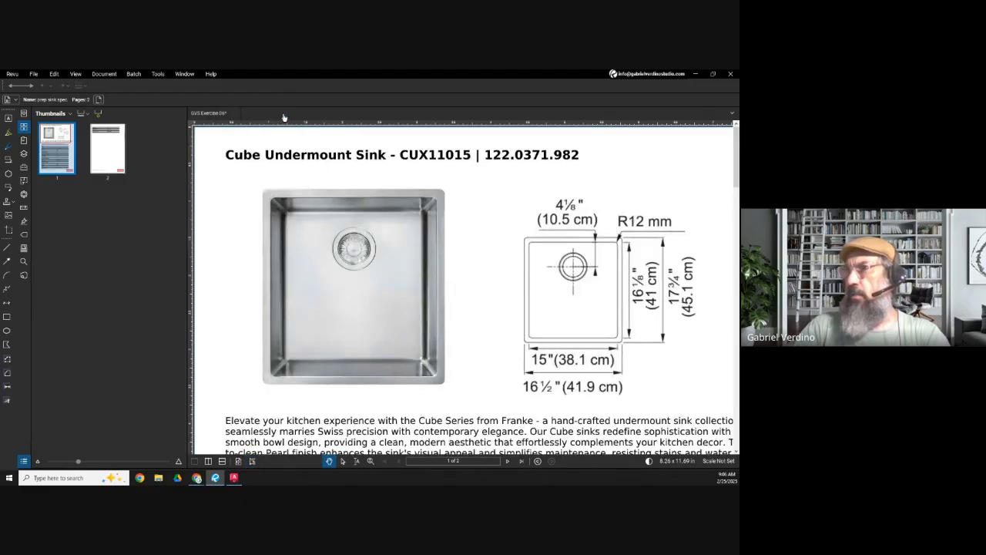
Step: Save the combined GVS Exercise 06 PDF and narrow the page thumbnails to two columns
left_click(208, 113)
right_click(204, 115)
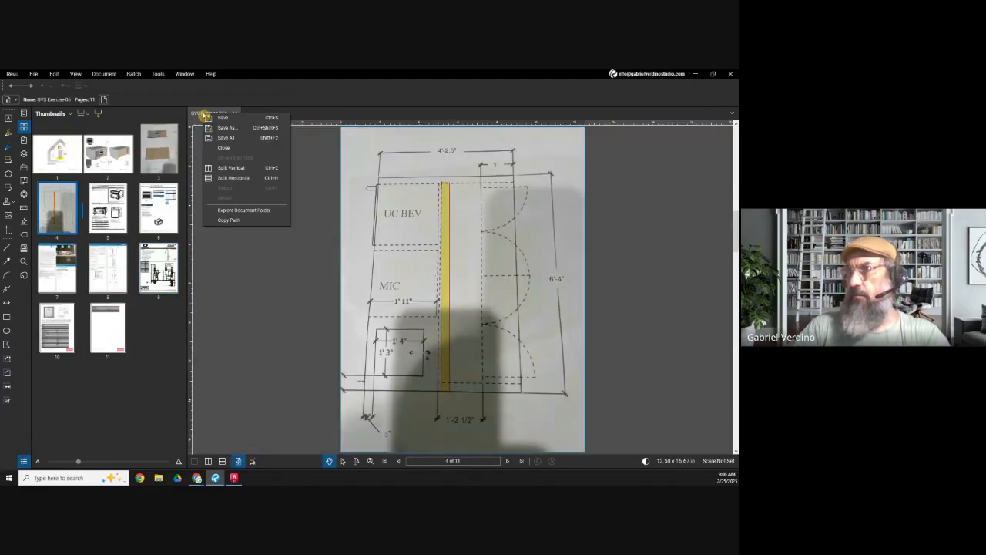
left_click(221, 117)
left_click_drag(189, 212, 144, 221)
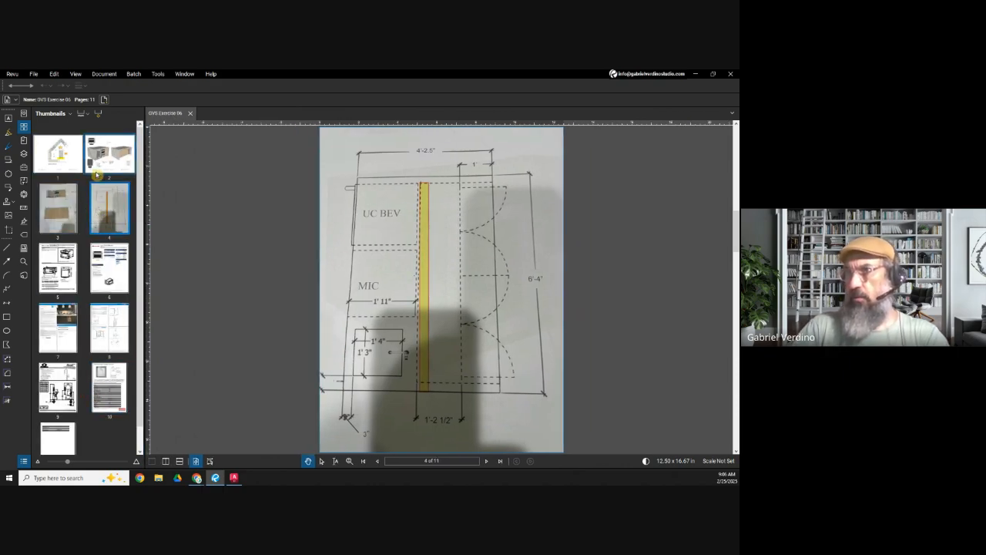
Step: Examine the kitchen floor plan, annotated island views, front and back elevations, and dimensioned island plan sketch in the combined PDF
left_click(100, 157)
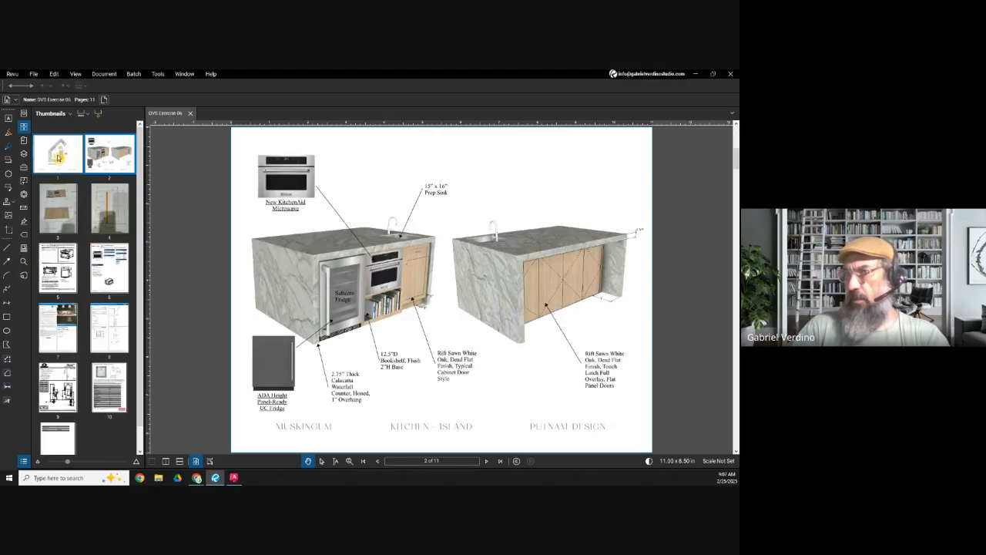
left_click(57, 157)
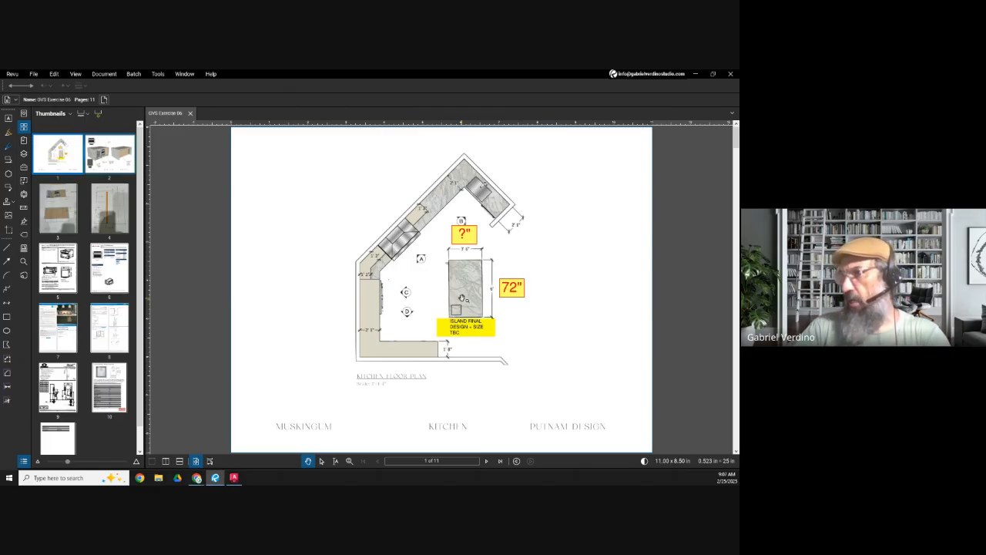
left_click(109, 155)
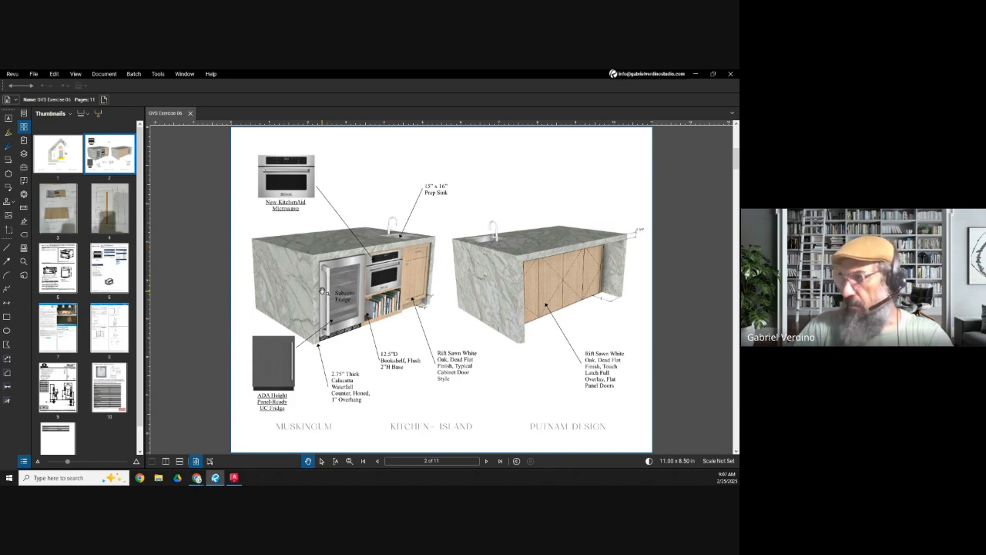
left_click(104, 209)
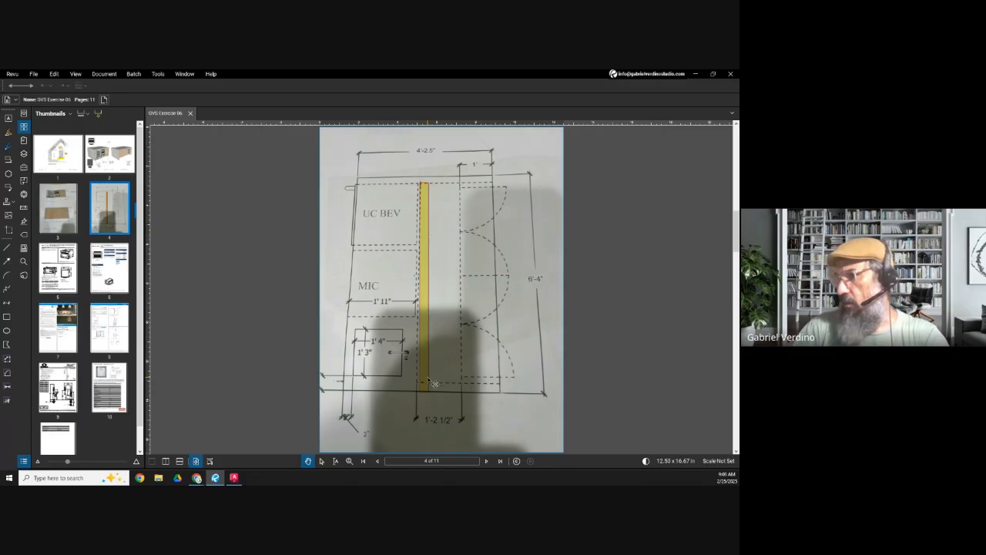
left_click(99, 153)
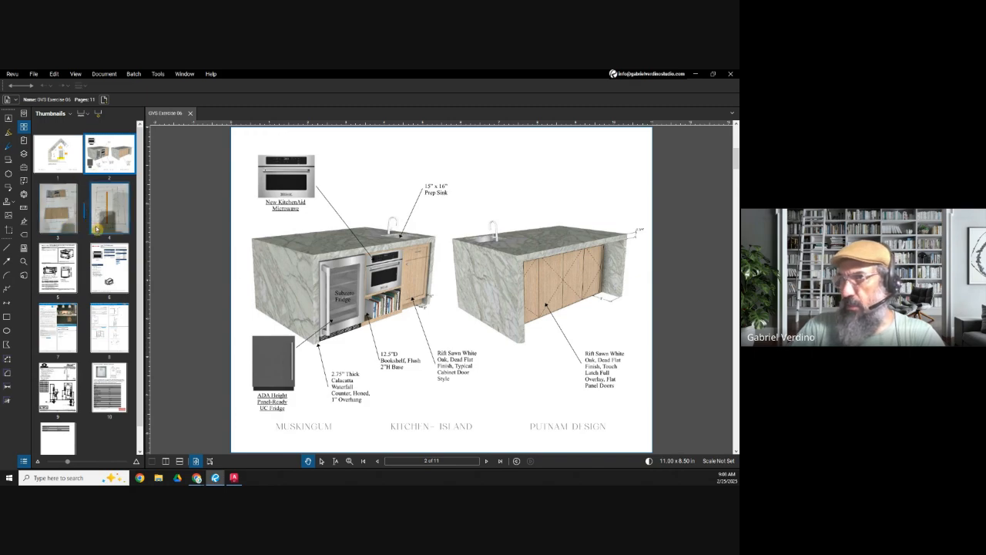
left_click(57, 211)
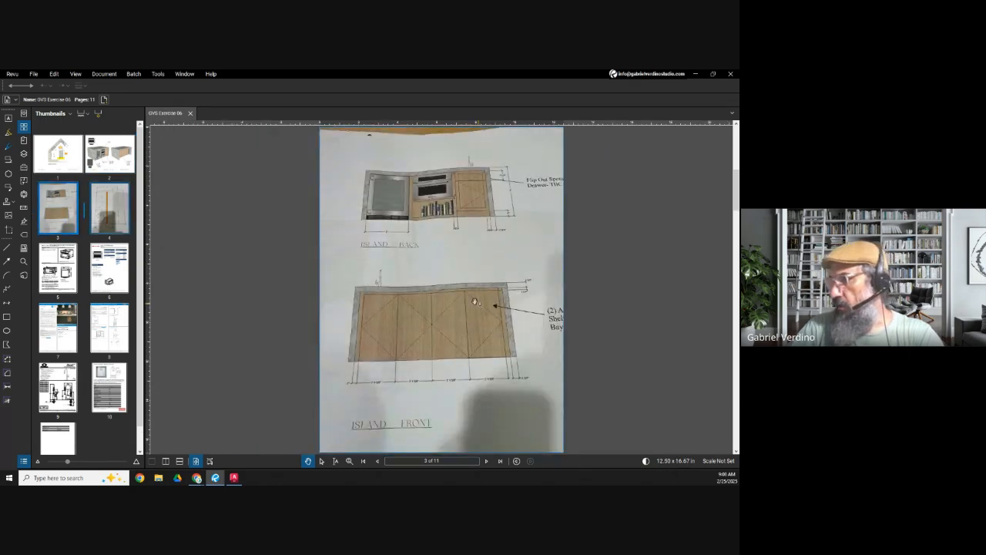
left_click(109, 217)
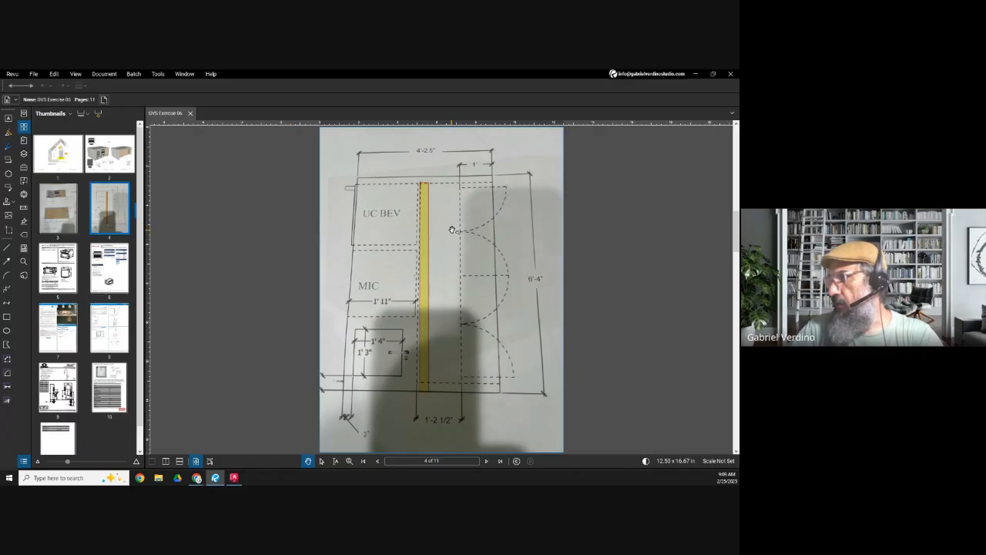
left_click_drag(430, 238, 363, 248)
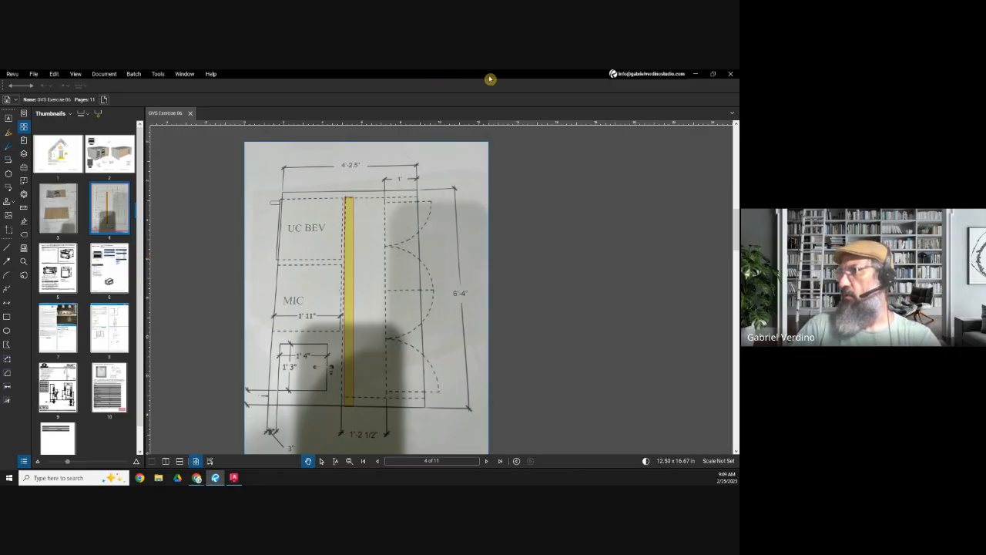
Step: Switch to Exercise 06 in AutoCAD and delete the two section labels below PLAN VIEW in the model's drawing space
left_click(698, 74)
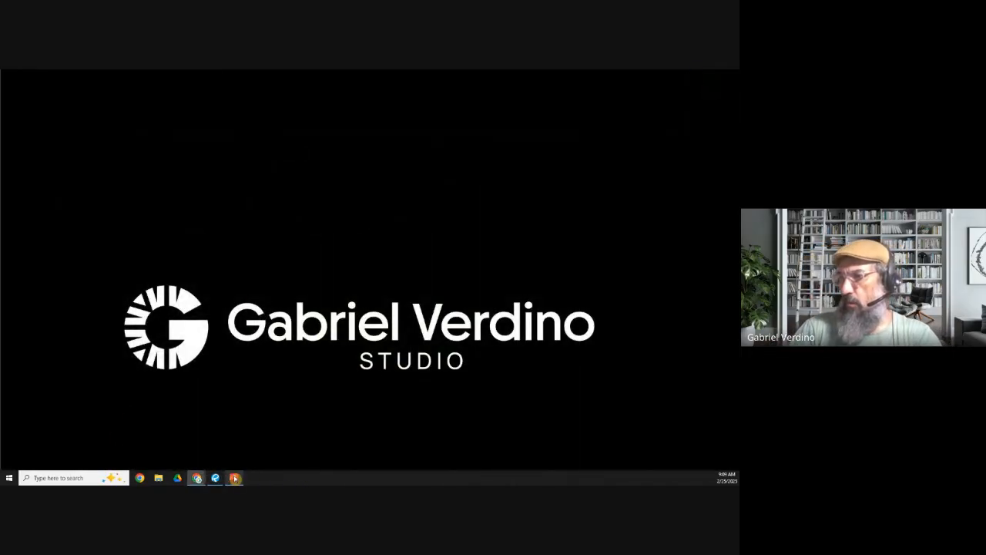
left_click(234, 477)
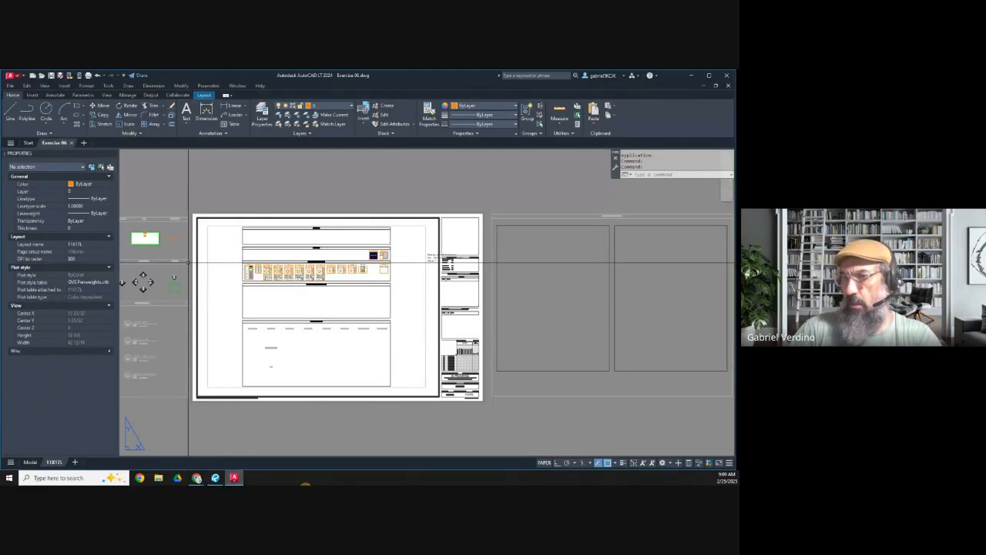
left_click(29, 462)
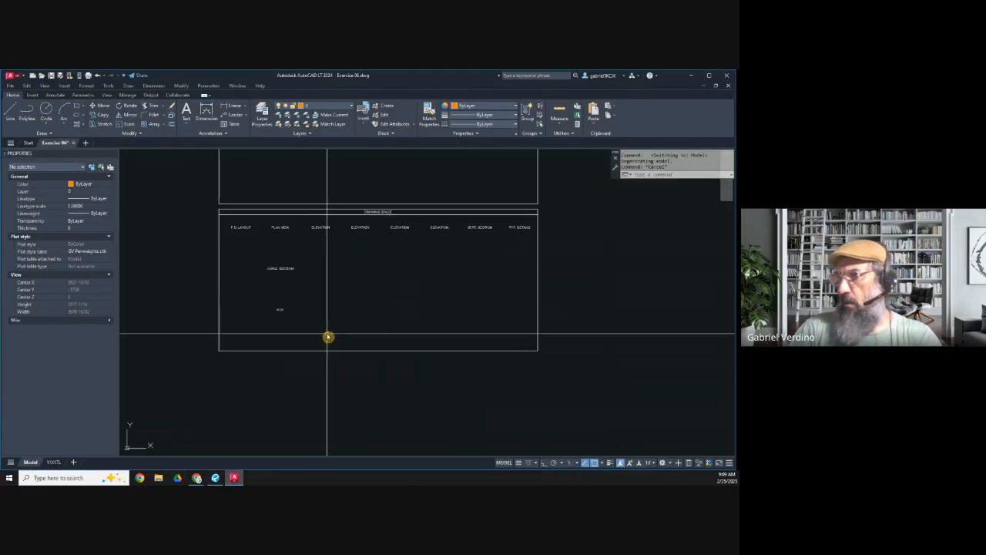
left_click(326, 333)
left_click(244, 259)
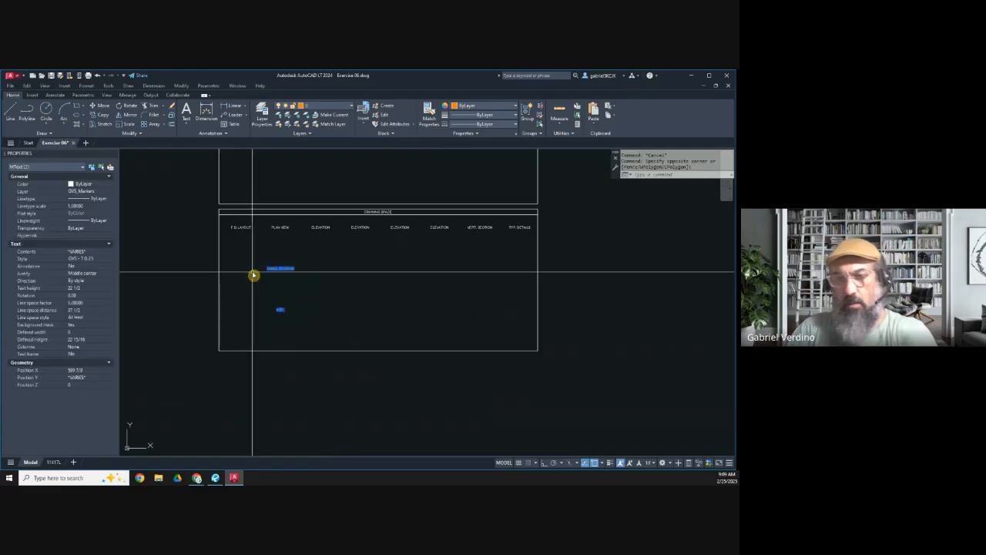
key("Delete")
Step: Draw a vertical construction line between the F.D. LAYOUT and PLAN VIEW labels in the drawing space
scroll(264, 262, "up", 2)
left_click(42, 132)
left_click(27, 146)
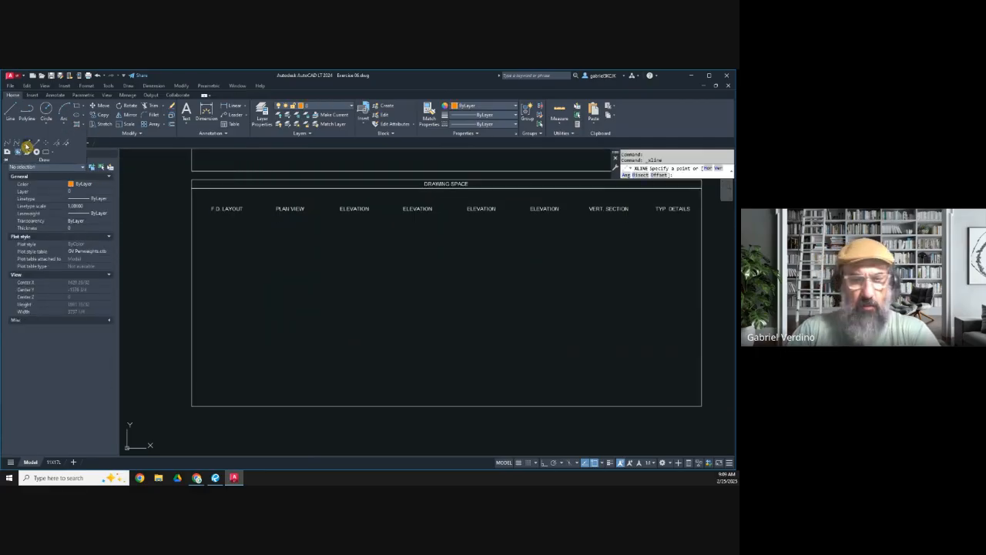
type("v")
key("Return")
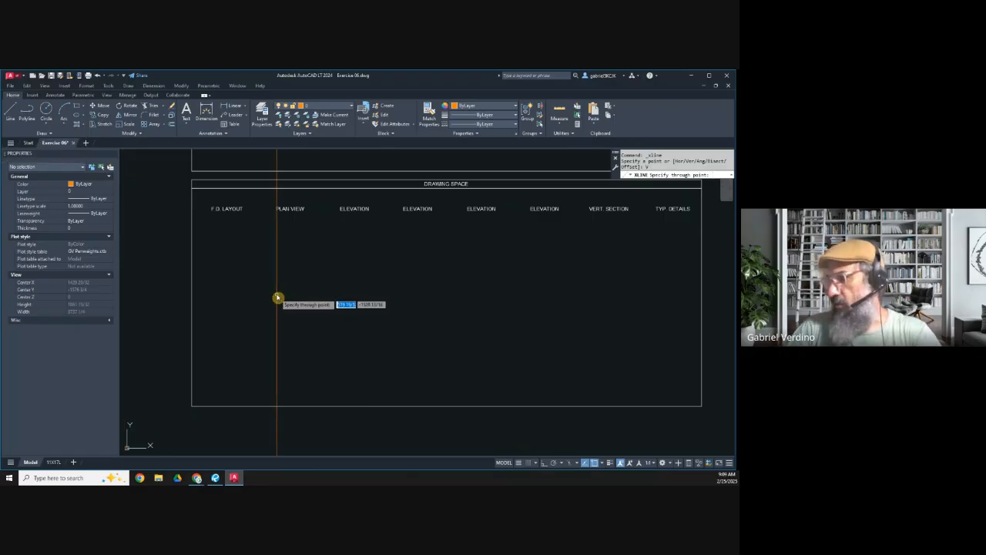
scroll(254, 281, "up", 1)
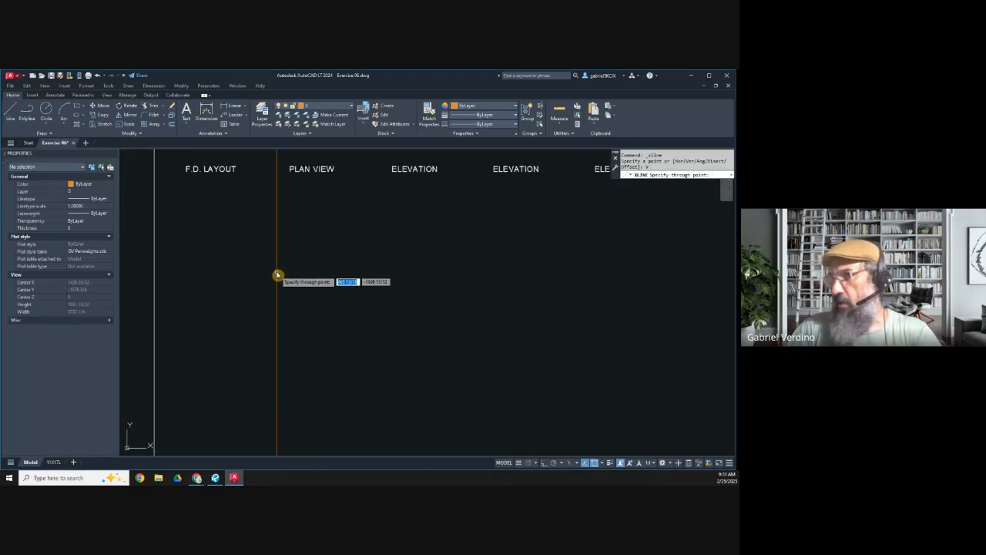
left_click(277, 279)
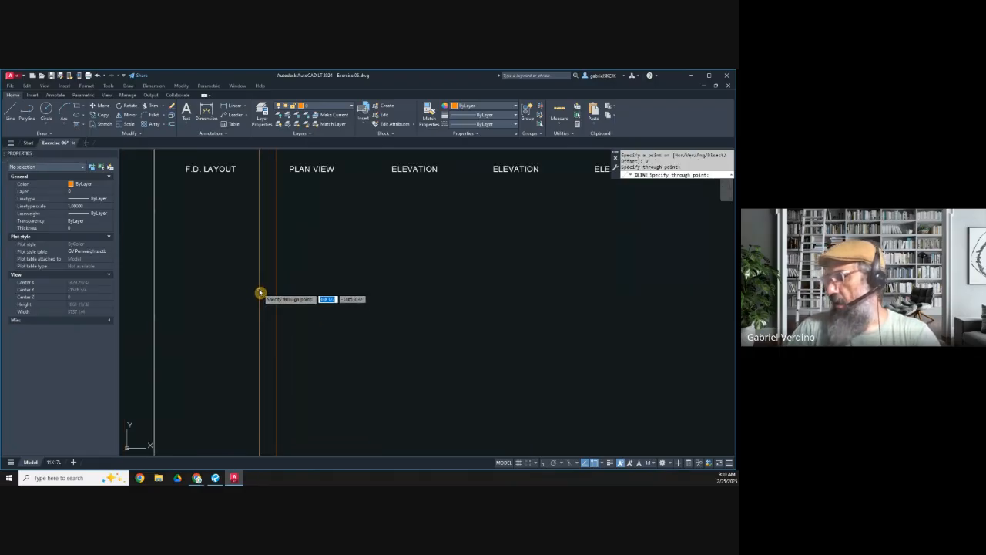
key("Escape")
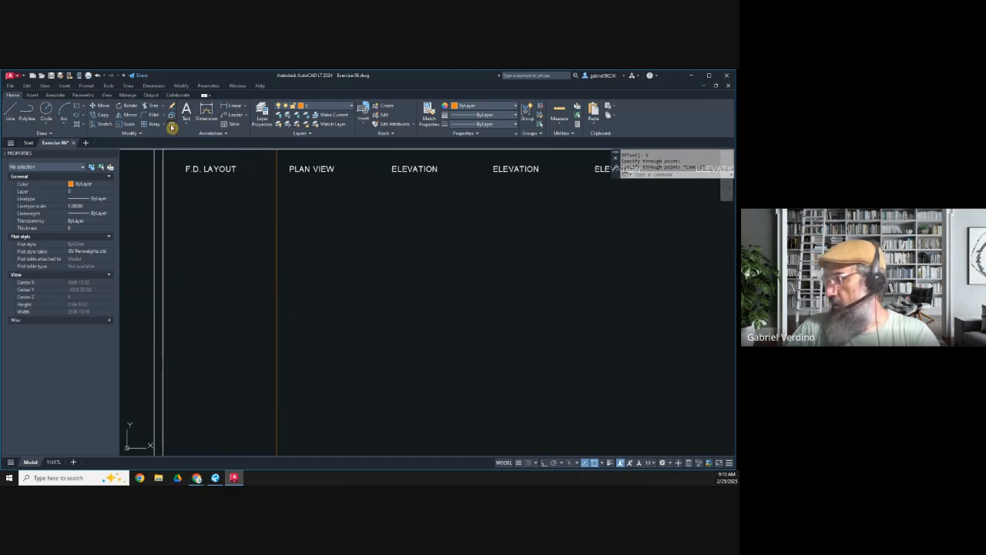
Step: Offset the vertical construction line 76 to the right to set the island's length
left_click(172, 127)
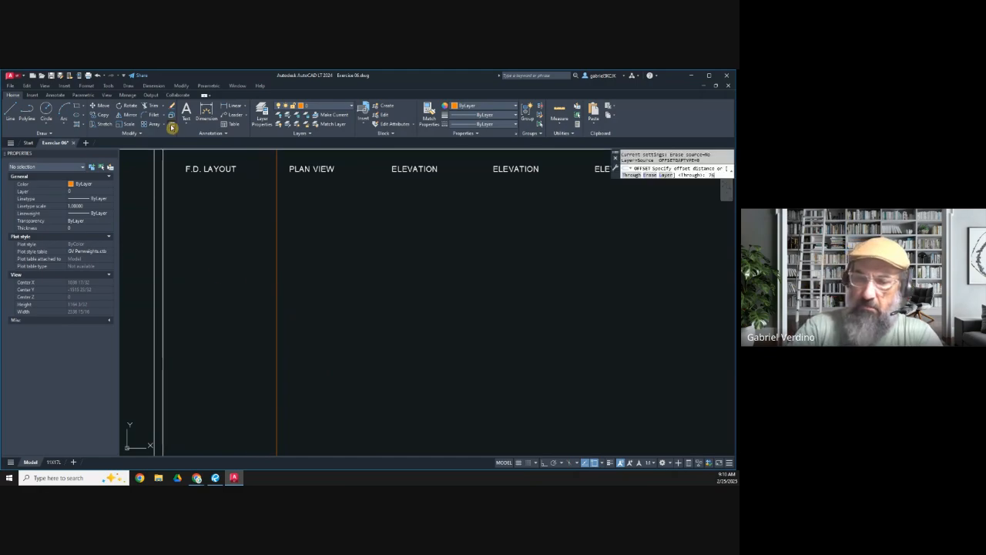
key("Return")
left_click(277, 258)
left_click(326, 270)
key("Escape")
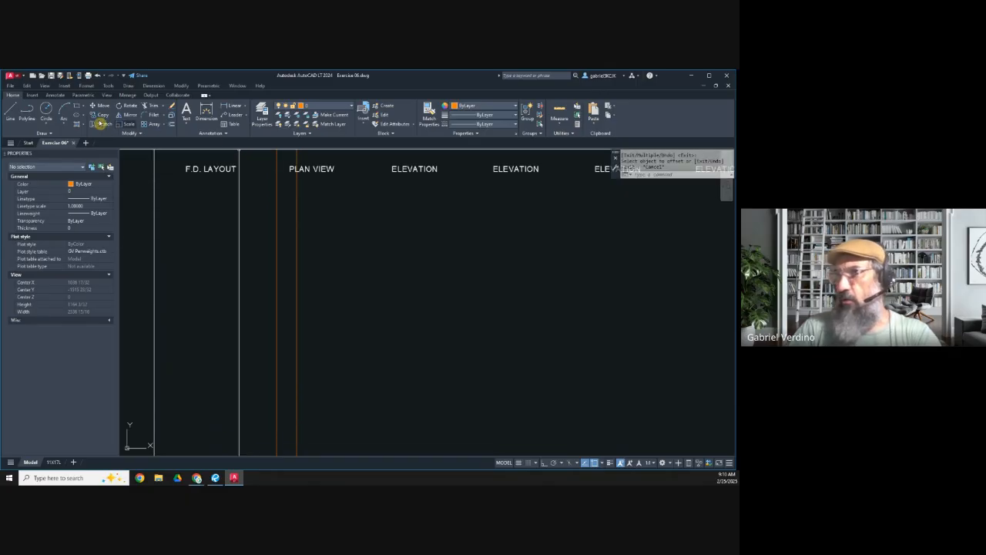
Step: Draw a horizontal construction line crossing both vertical lines beneath the PLAN VIEW label
left_click(43, 132)
left_click(27, 147)
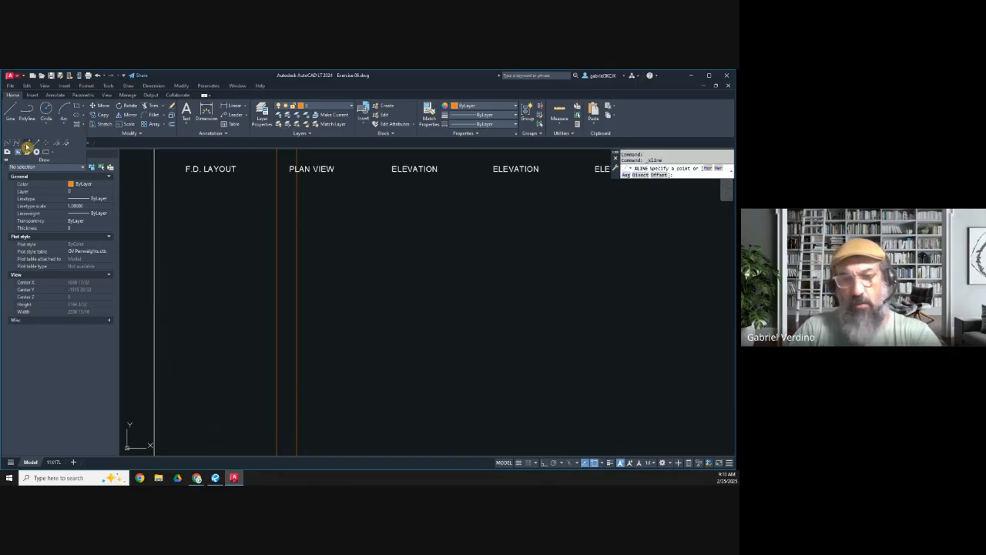
type("h")
key("Return")
left_click(314, 266)
key("Escape")
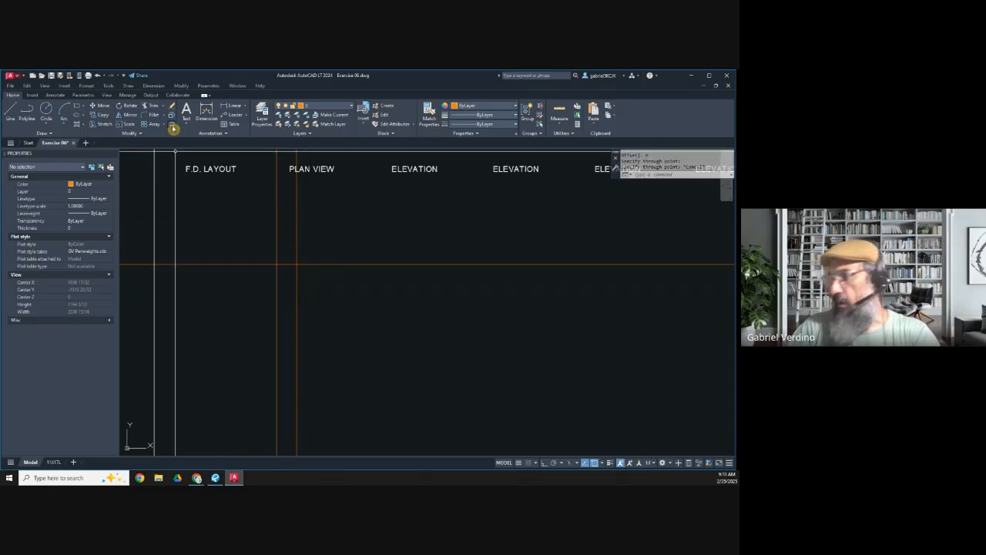
Step: Offset the horizontal construction line by 50.5 to set the island's overall depth
left_click(173, 129)
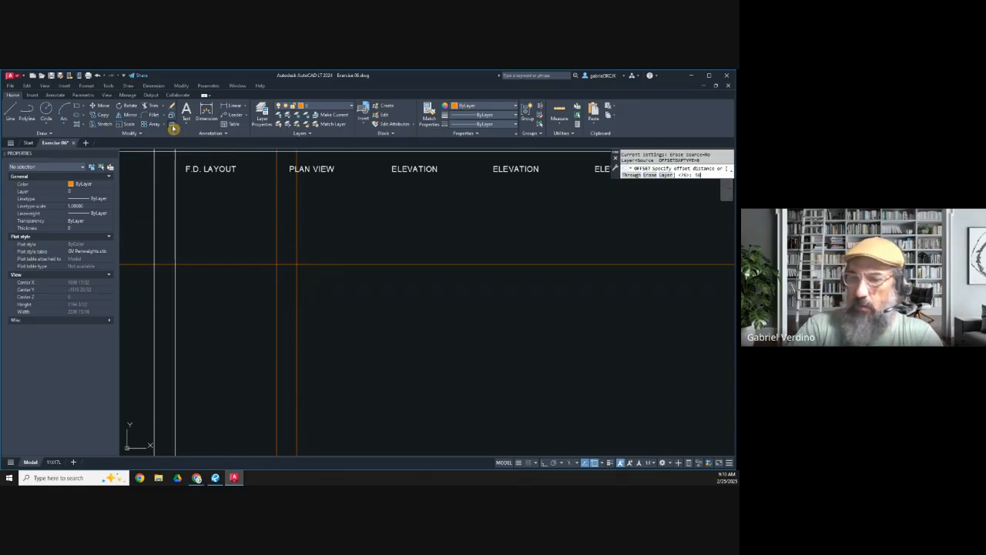
type("58.5")
key("Return")
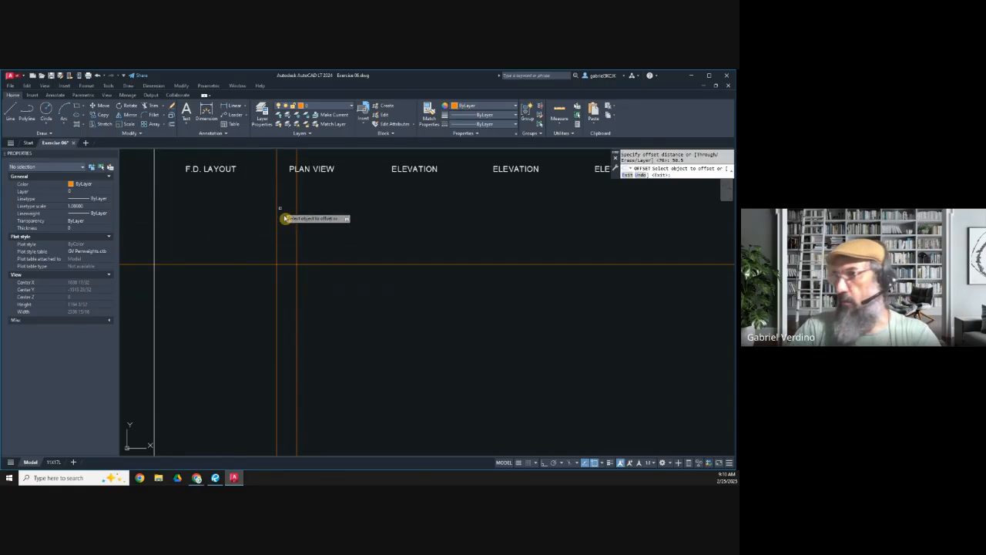
left_click(309, 265)
left_click(309, 264)
scroll(310, 278, "up", 5)
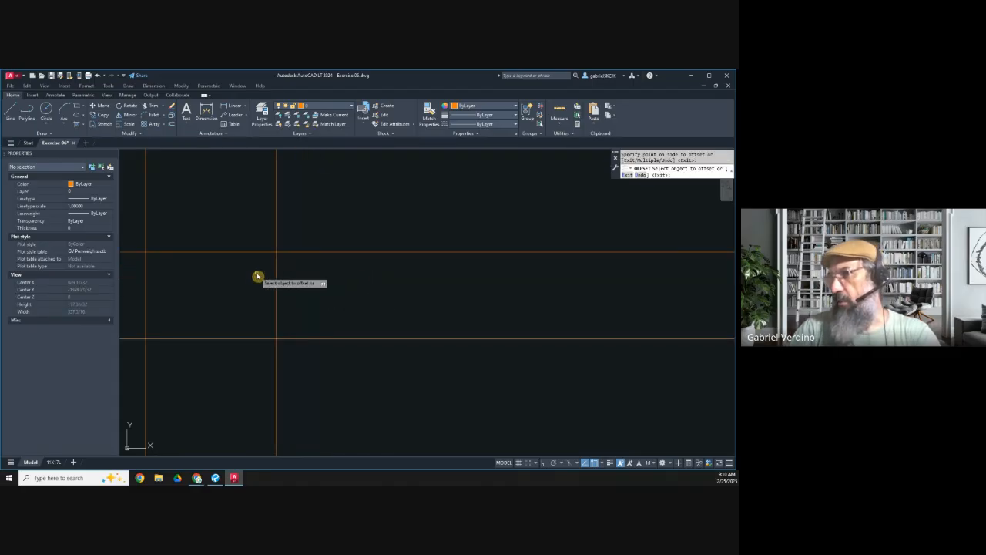
key("Escape")
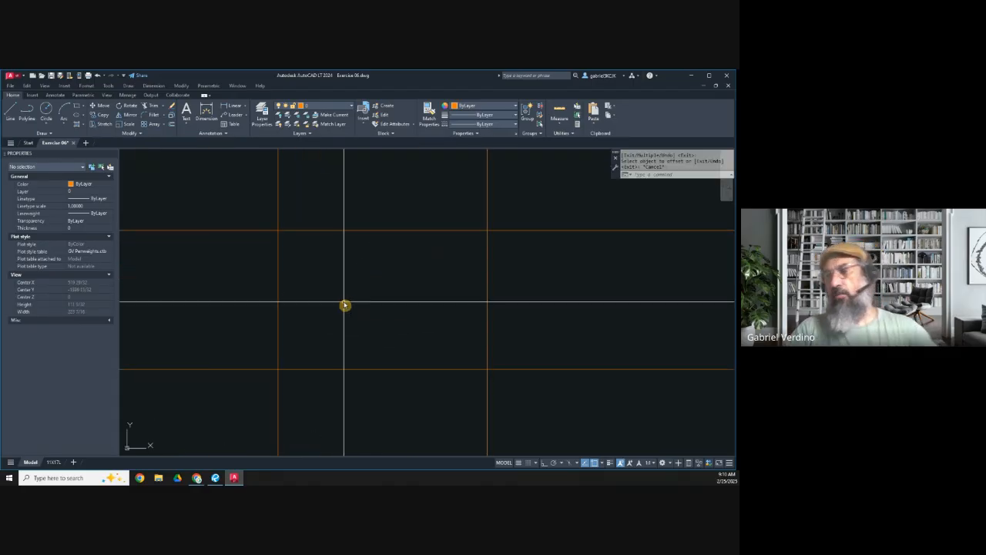
Step: Check the island plan sketch in Revu, return to AutoCAD and offset the lower horizontal construction line 12 upward
key("alt+Tab")
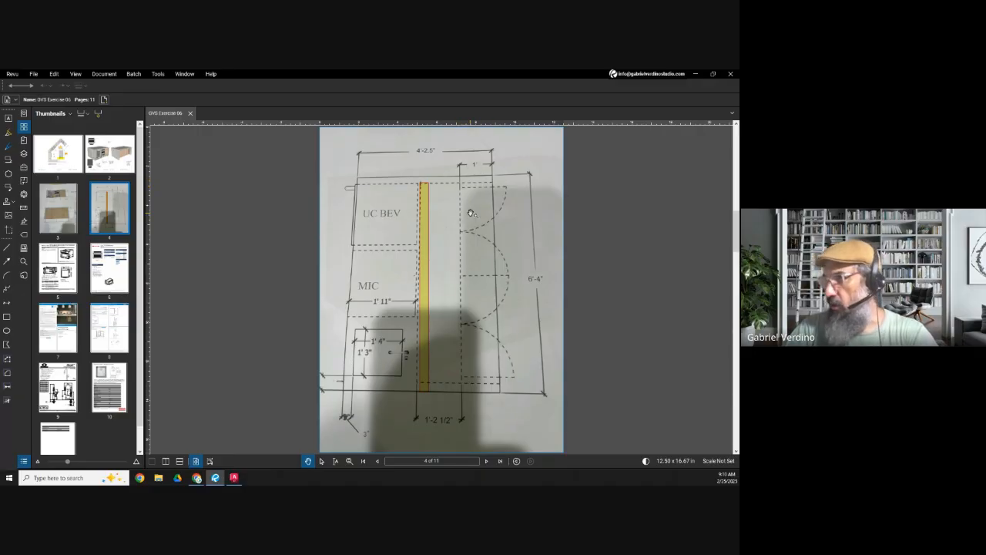
left_click_drag(474, 230, 460, 230)
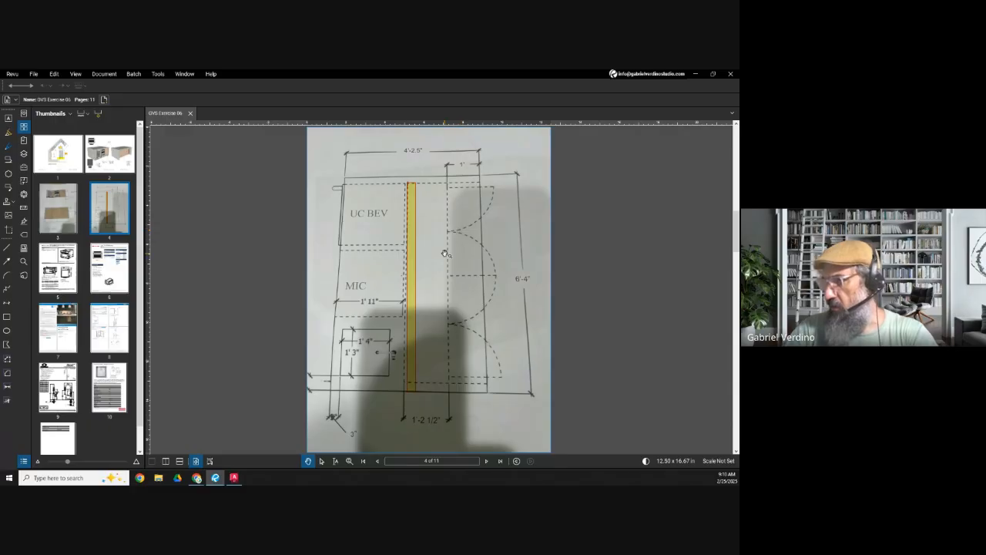
left_click(695, 74)
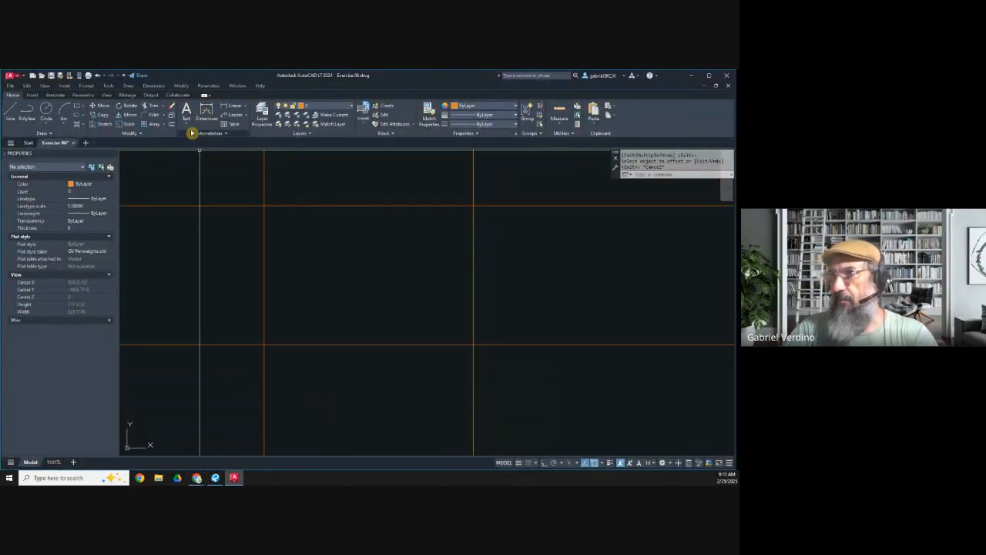
left_click(174, 125)
type("12")
key("Return")
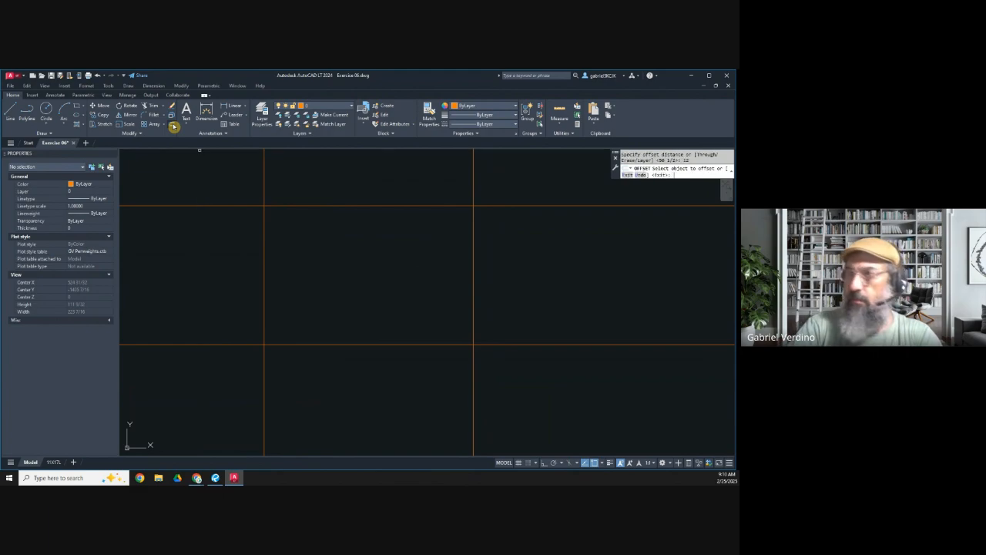
left_click(303, 347)
left_click(308, 327)
middle_click_drag(306, 348, 290, 327)
key("Escape")
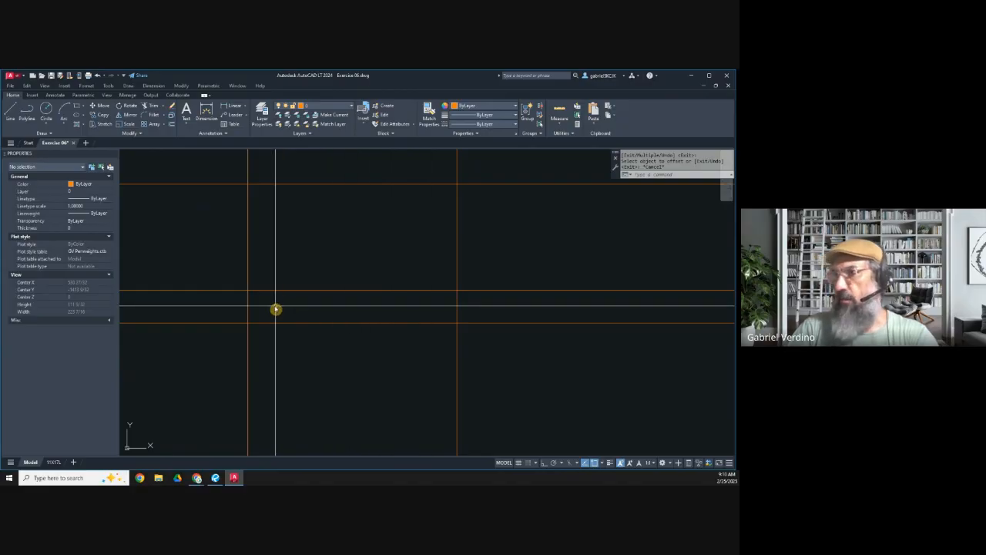
Step: Switch to Revu and examine the plan sketch's dimensions around the beverage unit, microwave, sink and highlighted wall
left_click(695, 79)
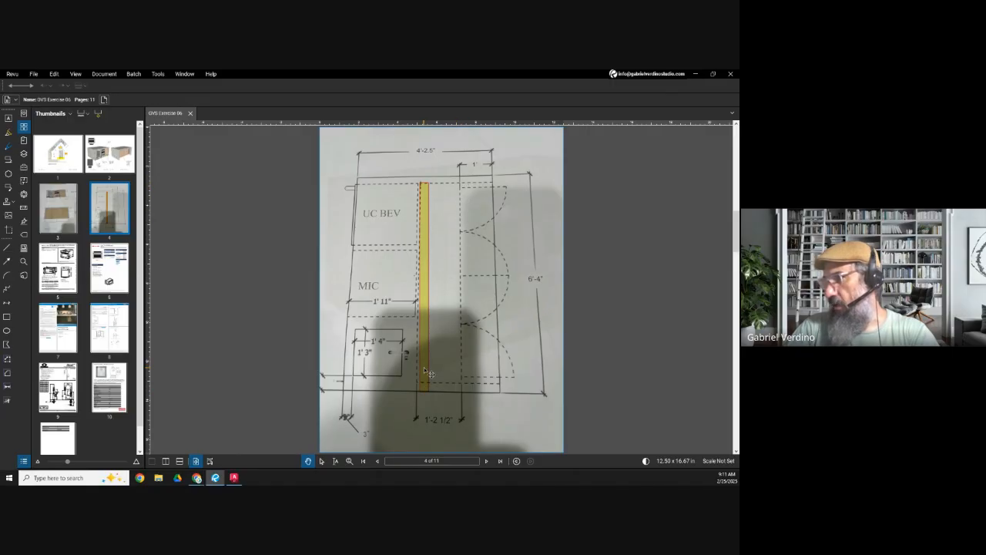
scroll(426, 396, "down", 1)
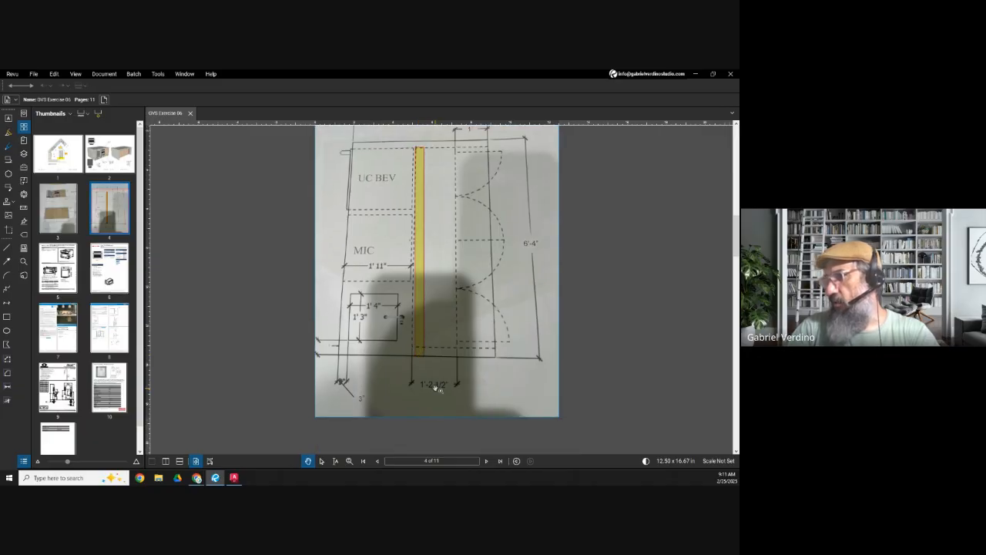
scroll(426, 358, "up", 1)
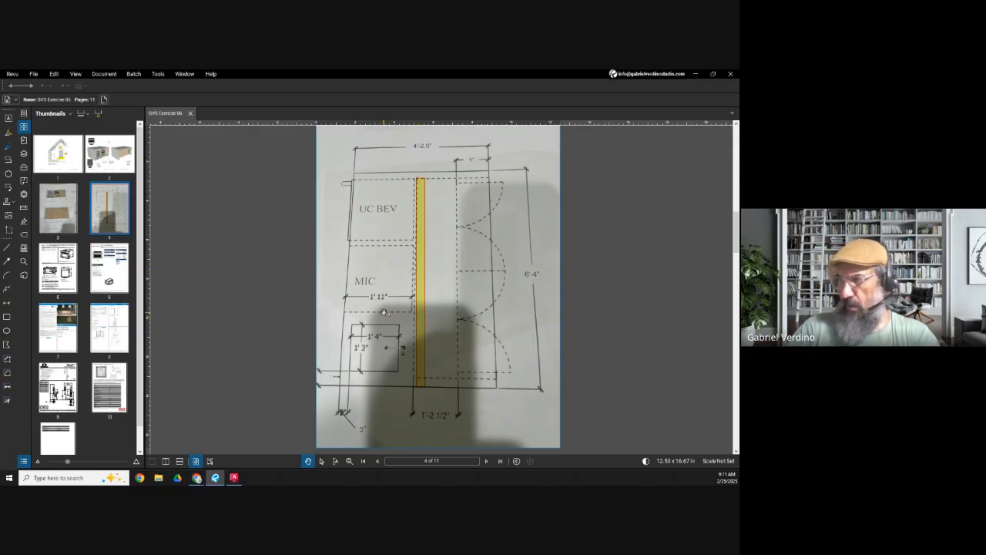
left_click_drag(395, 284, 391, 262)
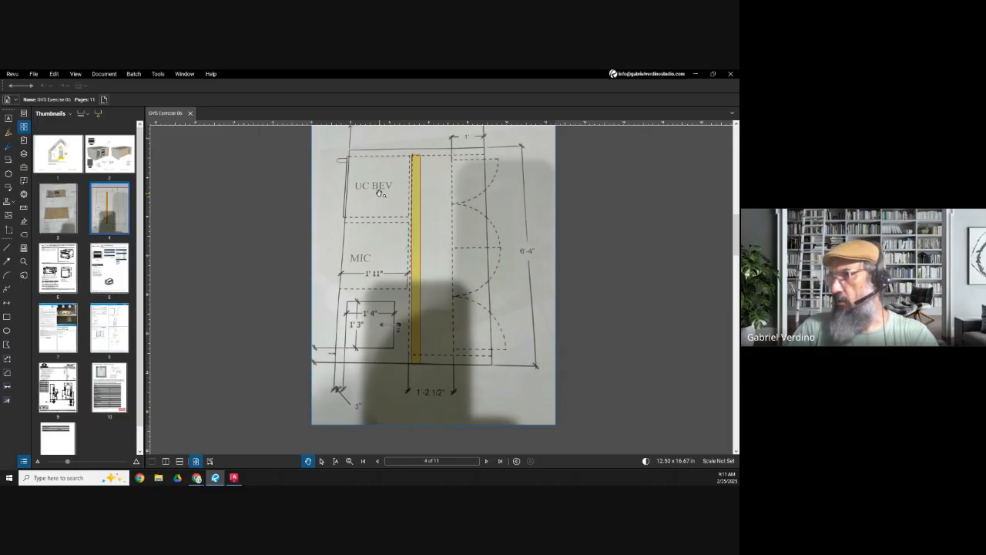
scroll(380, 193, "up", 2)
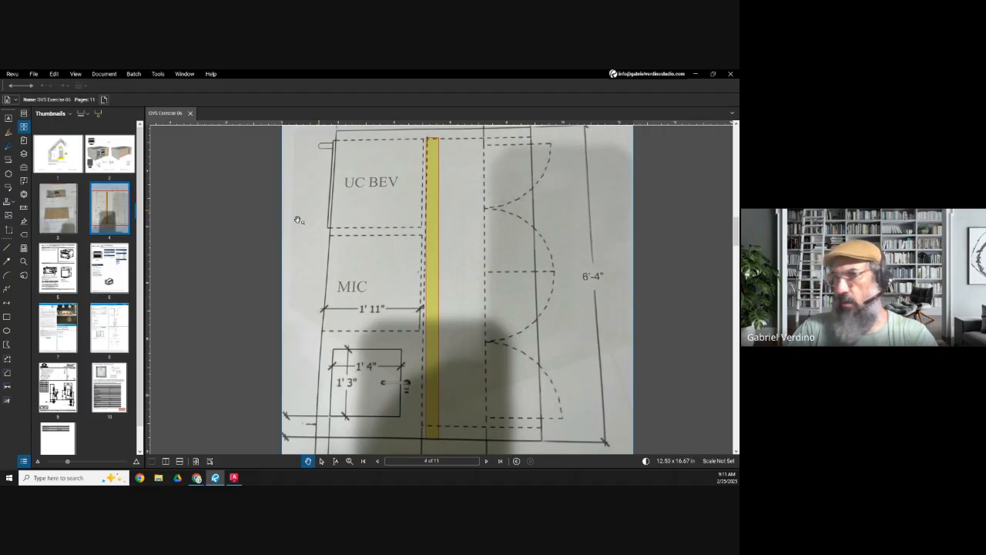
Step: Examine the KitchenAid microwave's cutout top view, product dimensions and KMBS104E specification sheet on pages 5 and 6
left_click(70, 262)
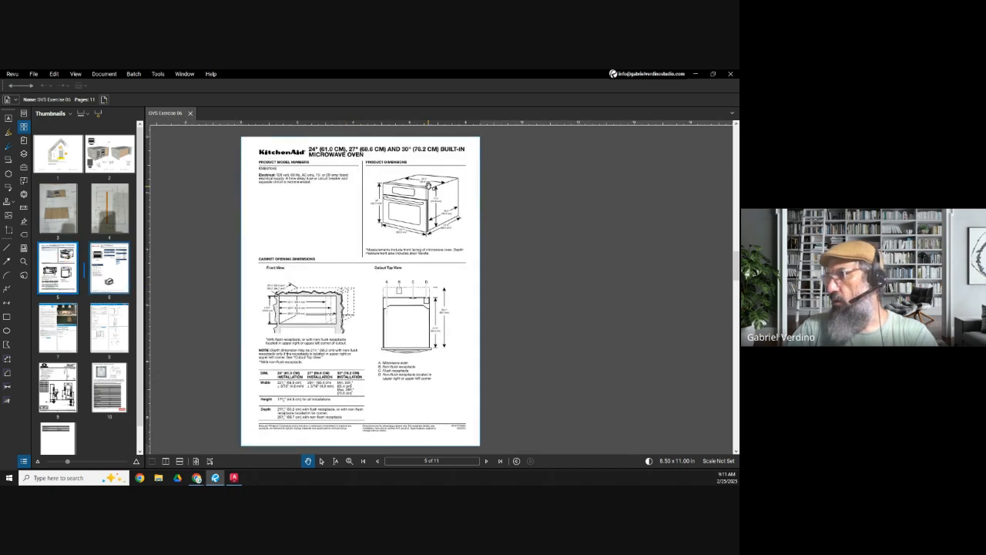
scroll(448, 376, "up", 4)
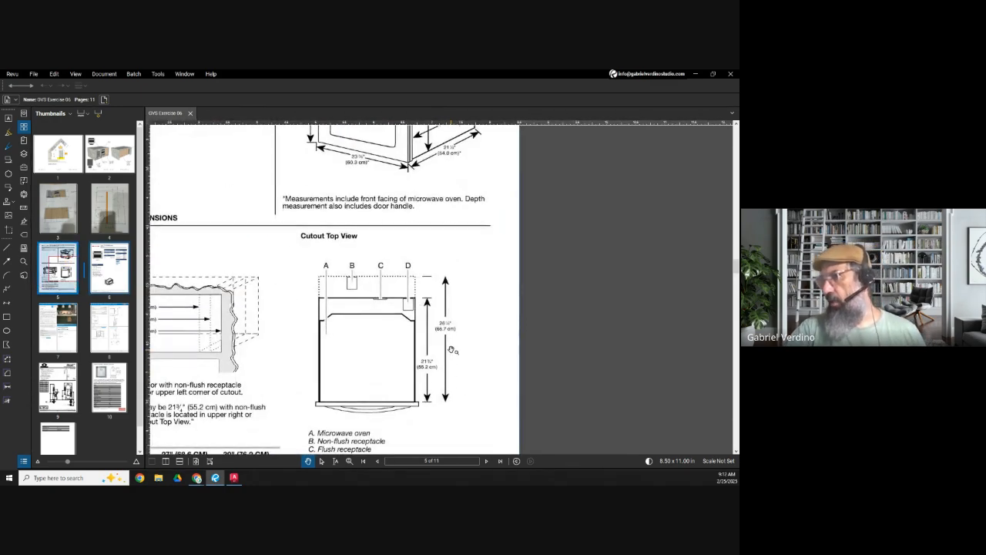
scroll(452, 350, "up", 1)
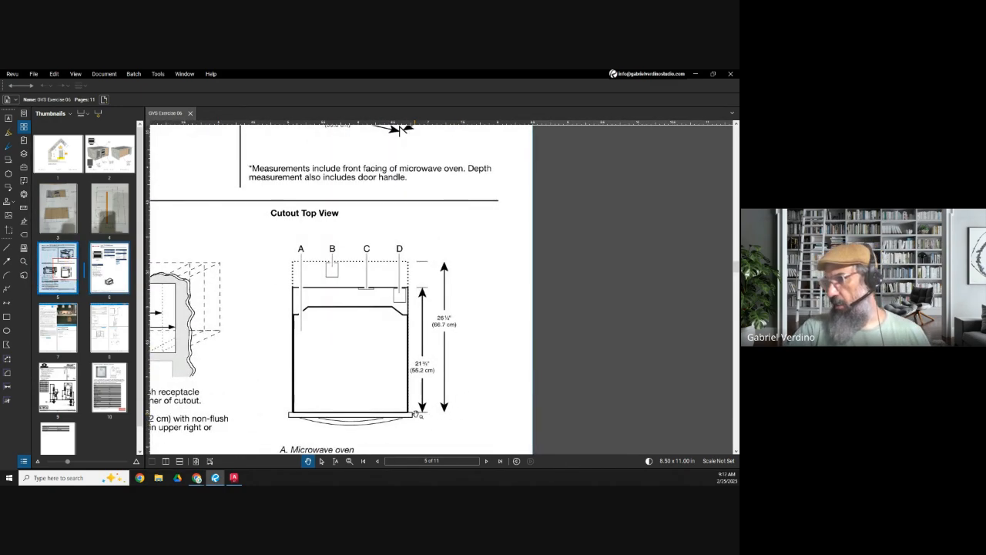
scroll(456, 430, "down", 2)
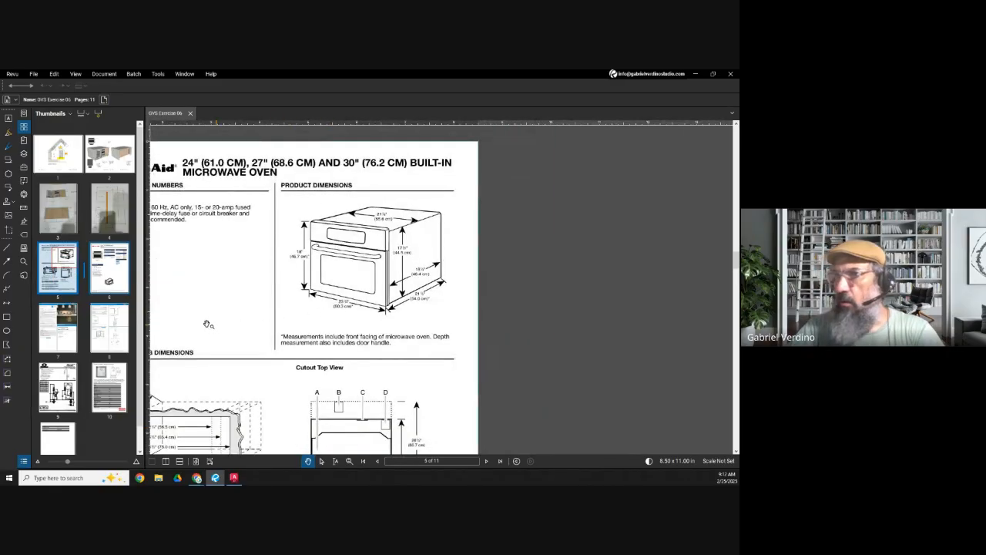
left_click(111, 269)
scroll(308, 324, "down", 2)
scroll(303, 319, "up", 1)
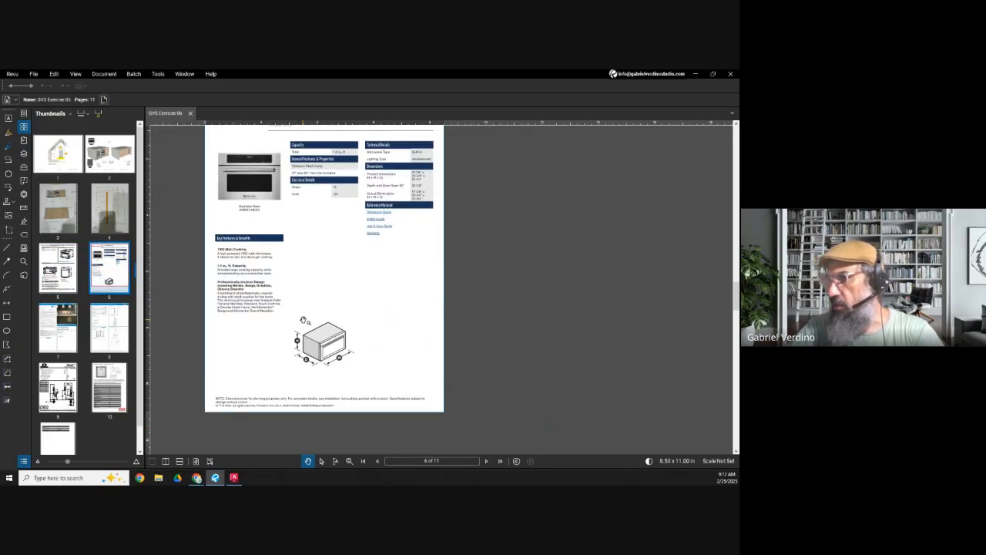
scroll(311, 240, "up", 1)
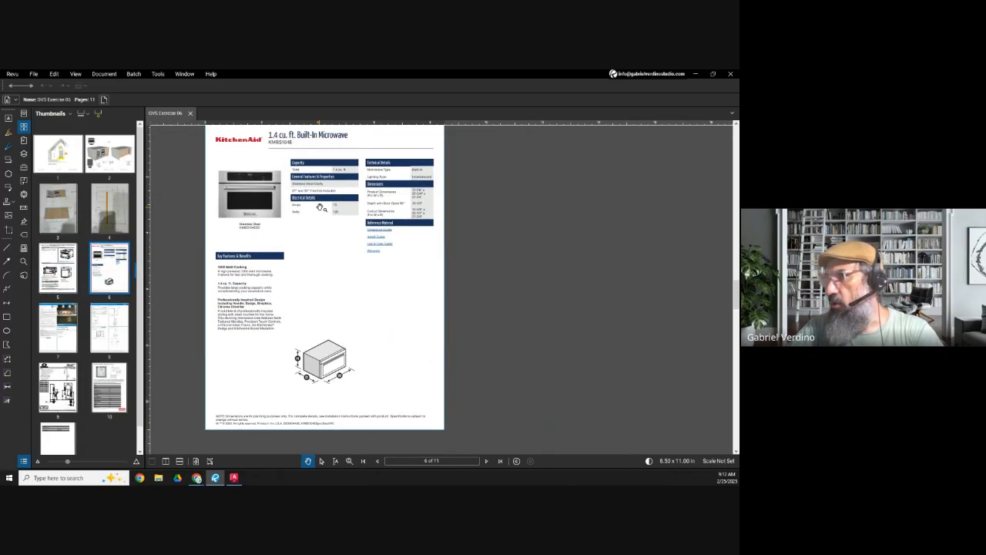
scroll(320, 208, "up", 2)
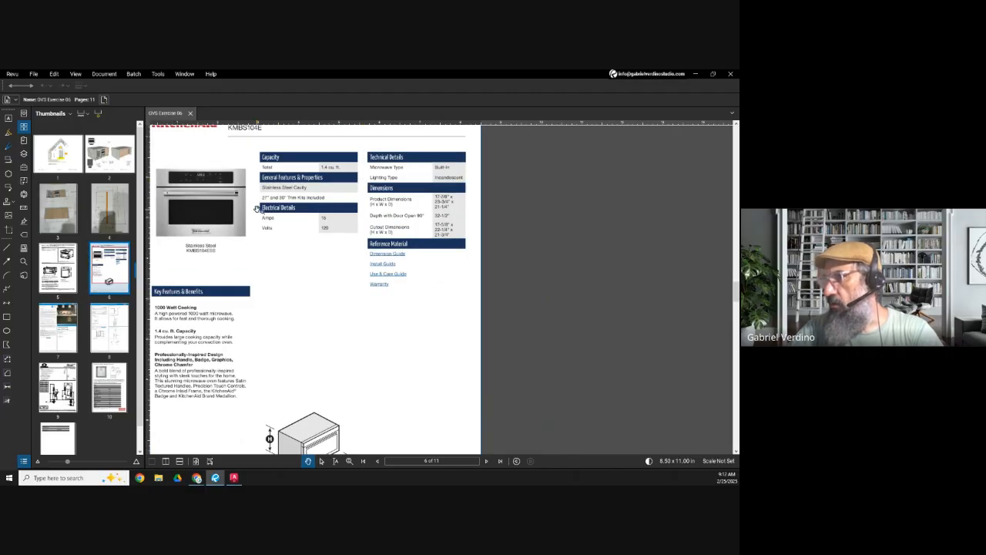
mouse_move(289, 306)
left_mouse_down()
mouse_move(319, 262)
mouse_move(284, 333)
left_mouse_up()
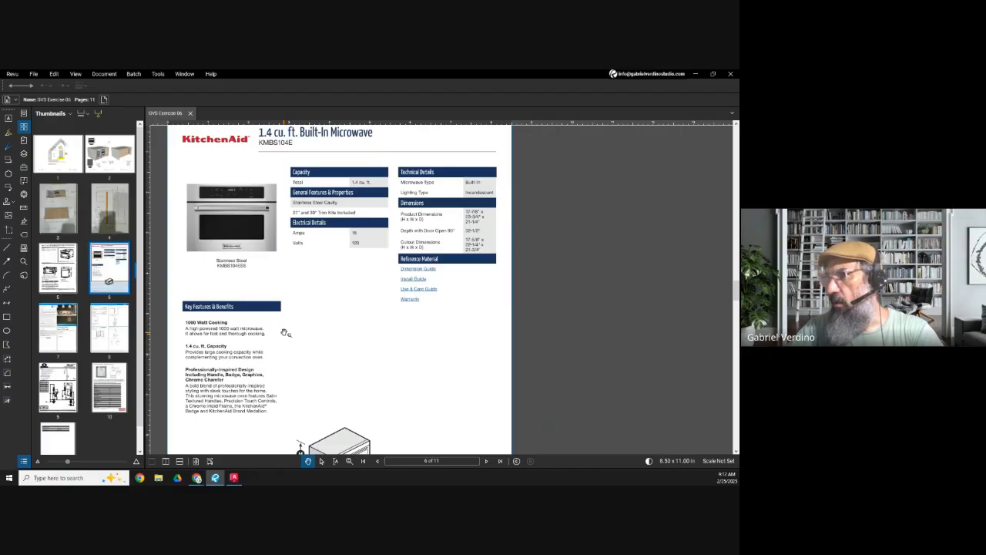
Step: Highlight the CABINET OPENING DIMENSIONS heading on page 5 with a yellow-filled rectangle and review the microwave cutout views below it
left_click(57, 266)
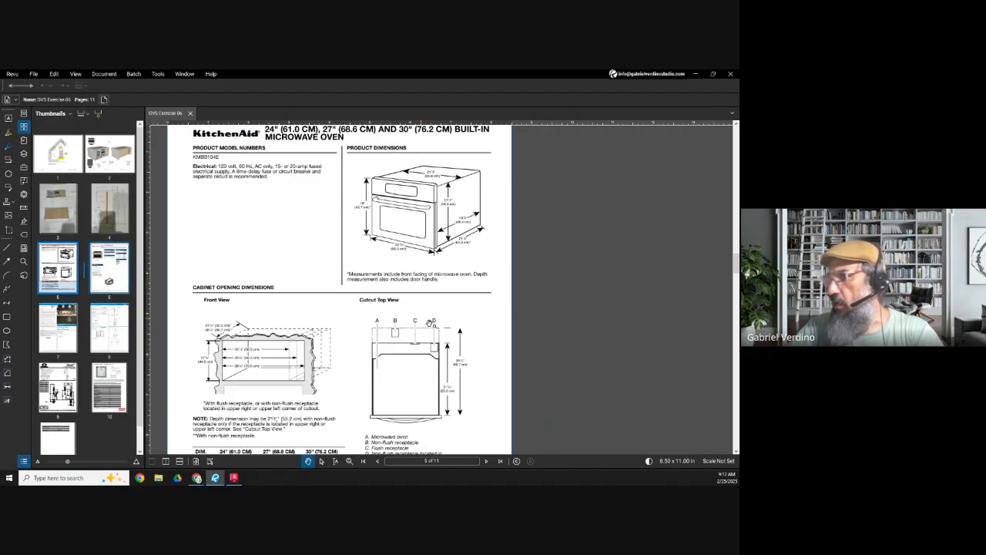
left_click_drag(465, 399, 485, 324)
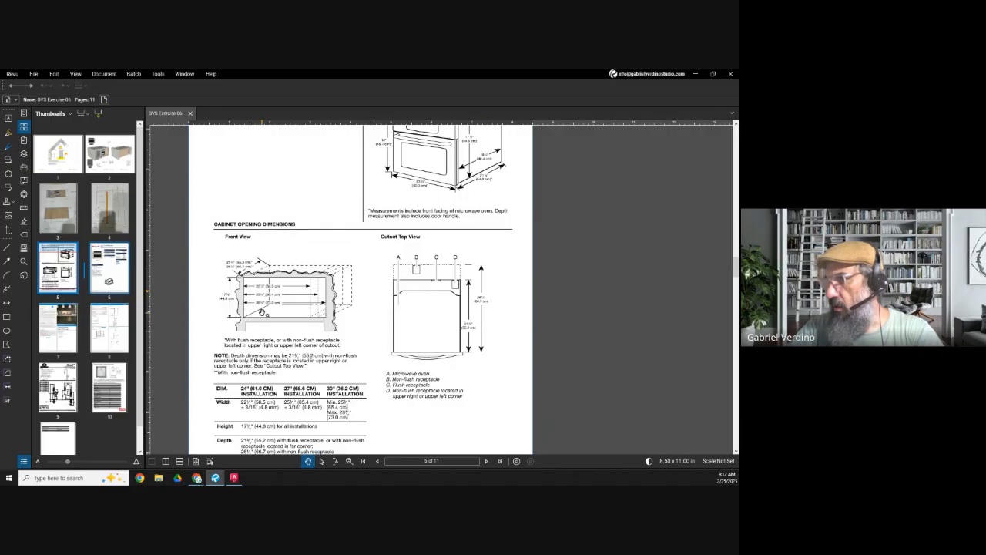
scroll(262, 312, "up", 2)
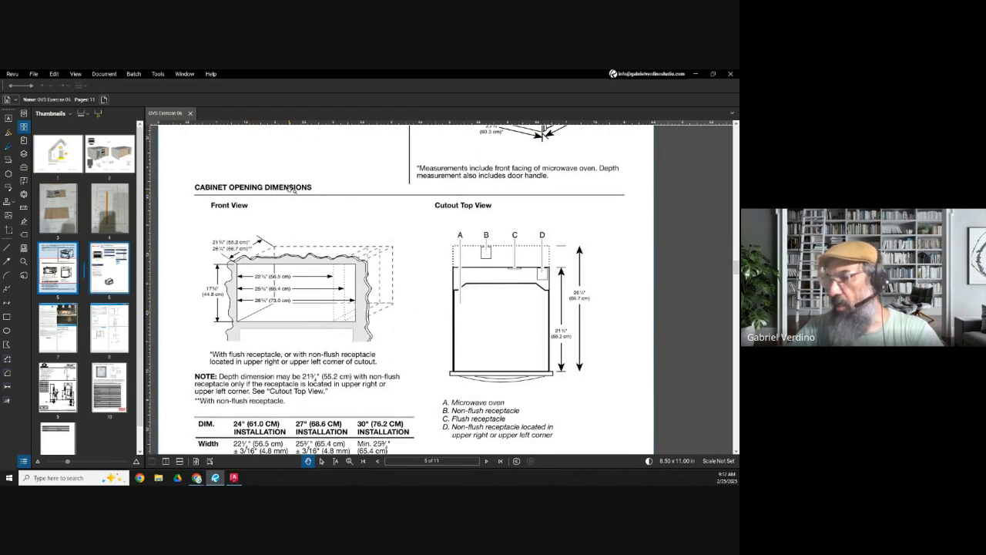
middle_click_drag(297, 202, 306, 207)
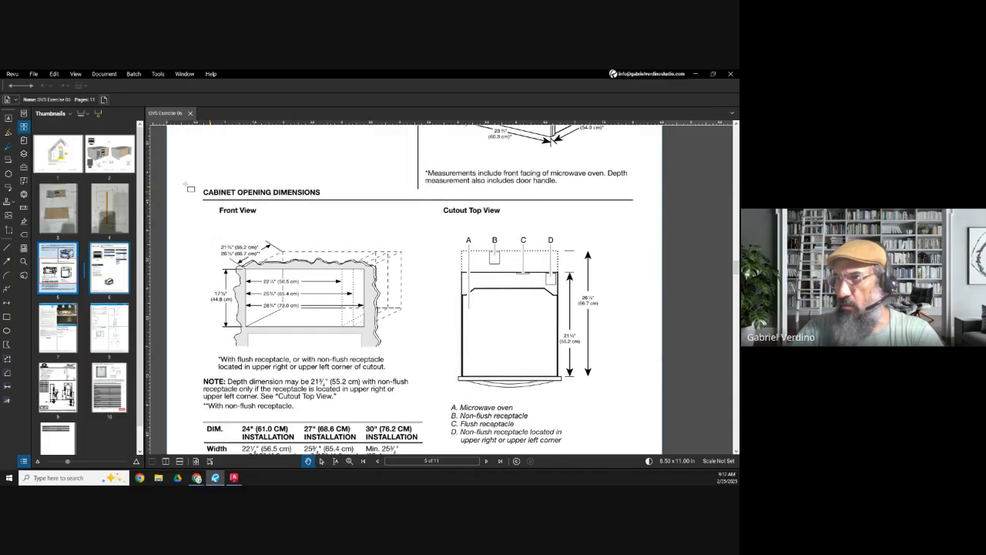
left_click_drag(200, 183, 324, 199)
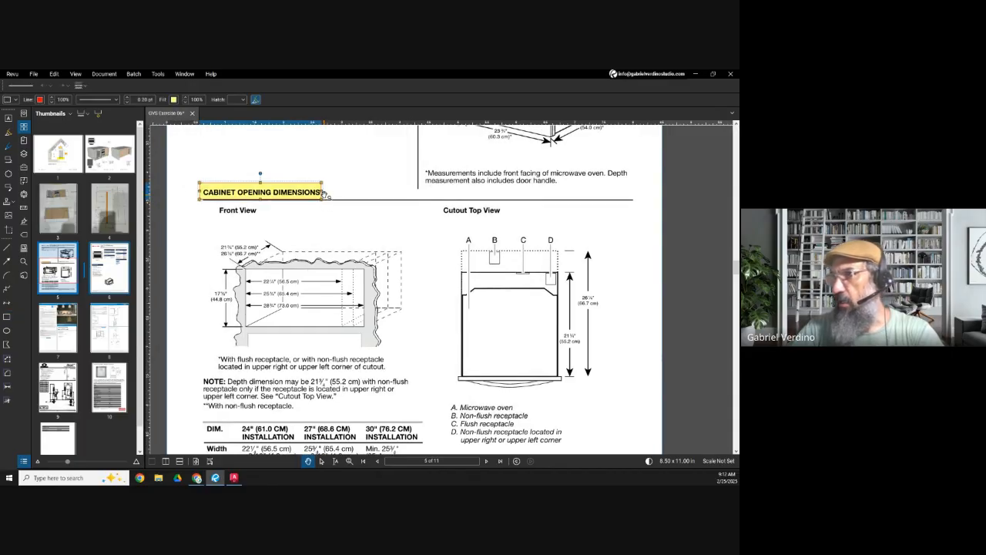
key("Escape")
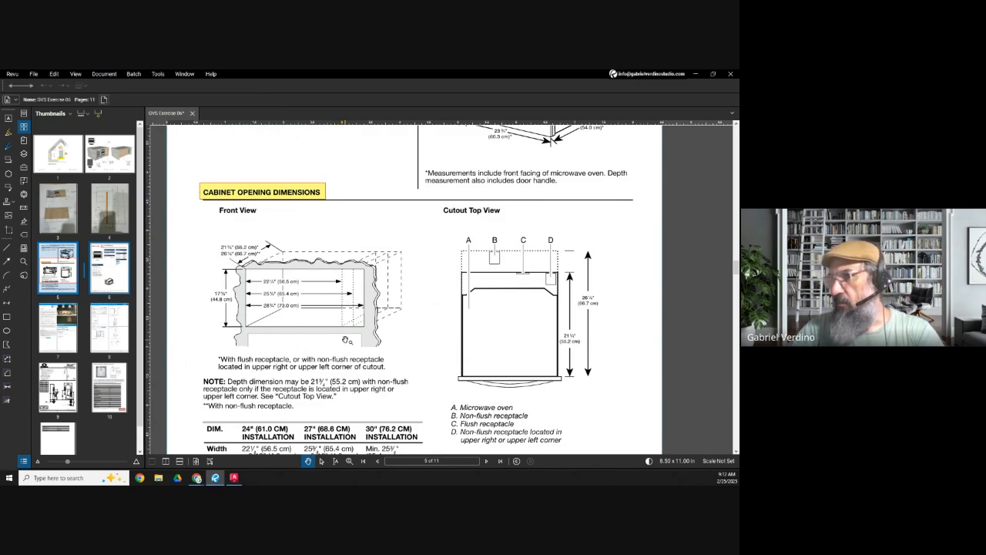
scroll(343, 320, "down", 1)
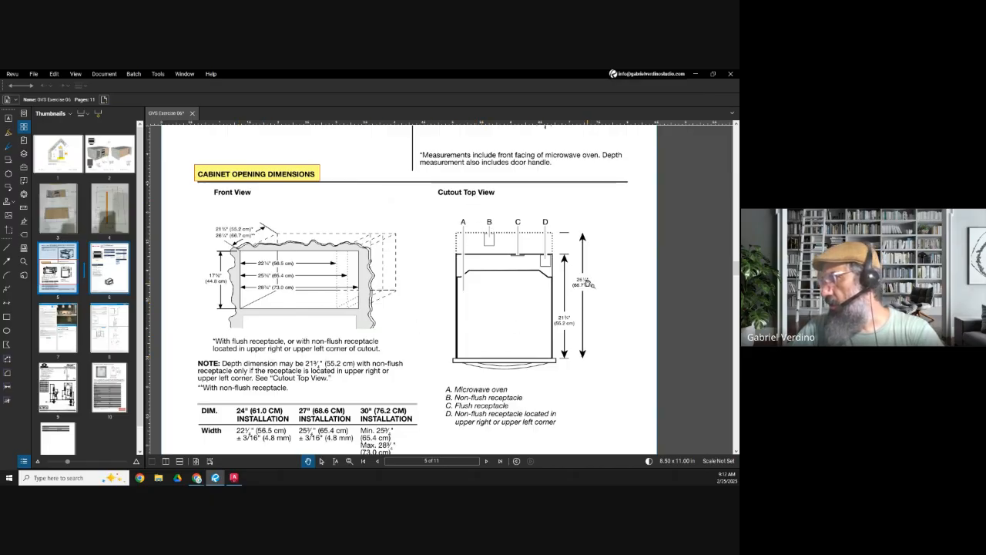
scroll(463, 300, "down", 1)
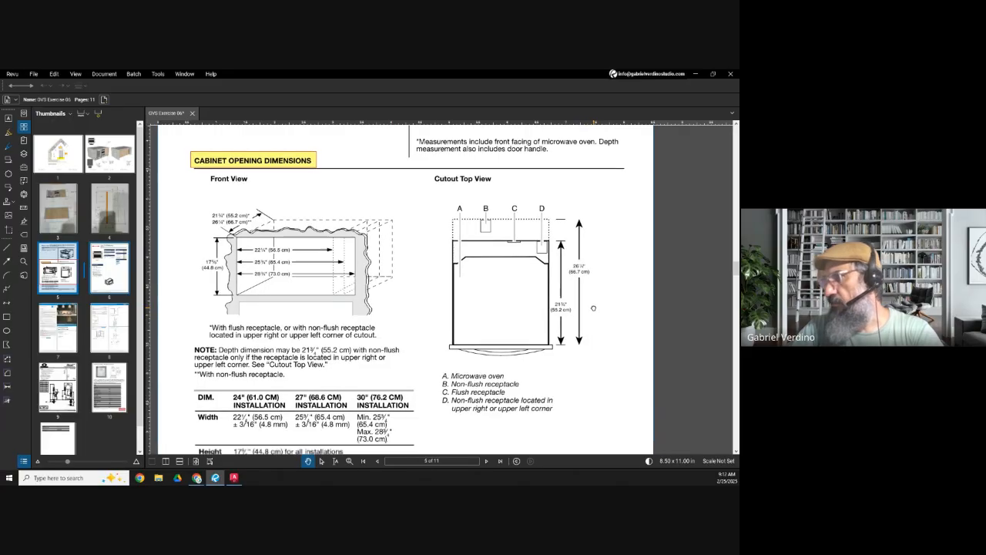
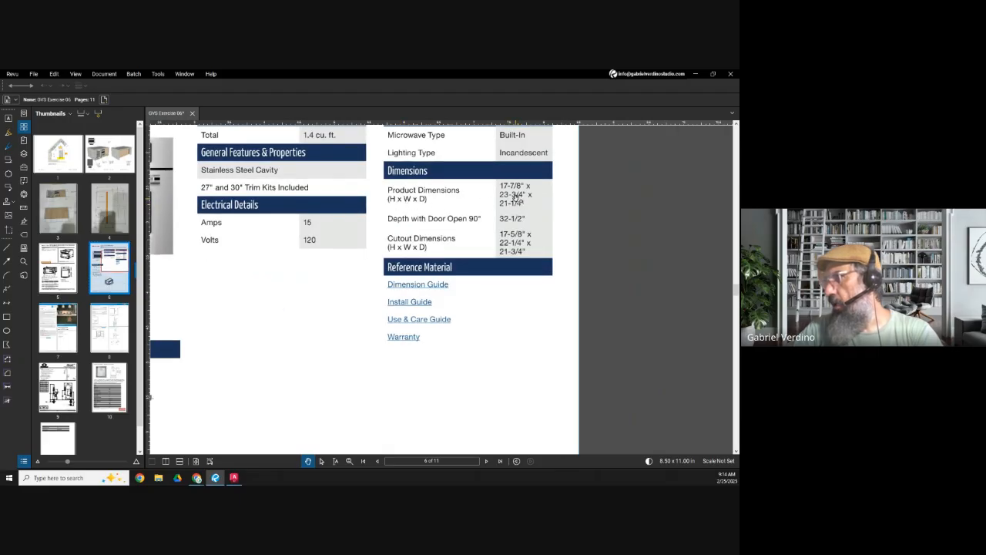
Step: Return to page 5 and highlight the 24" size in the KitchenAid microwave title with a yellow-filled rectangle
scroll(507, 198, "down", 3)
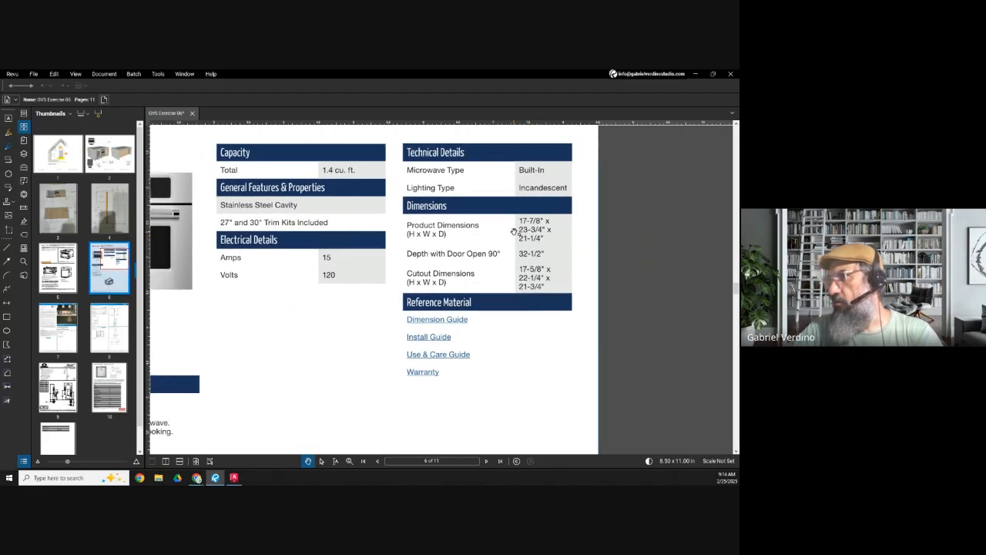
left_click(58, 268)
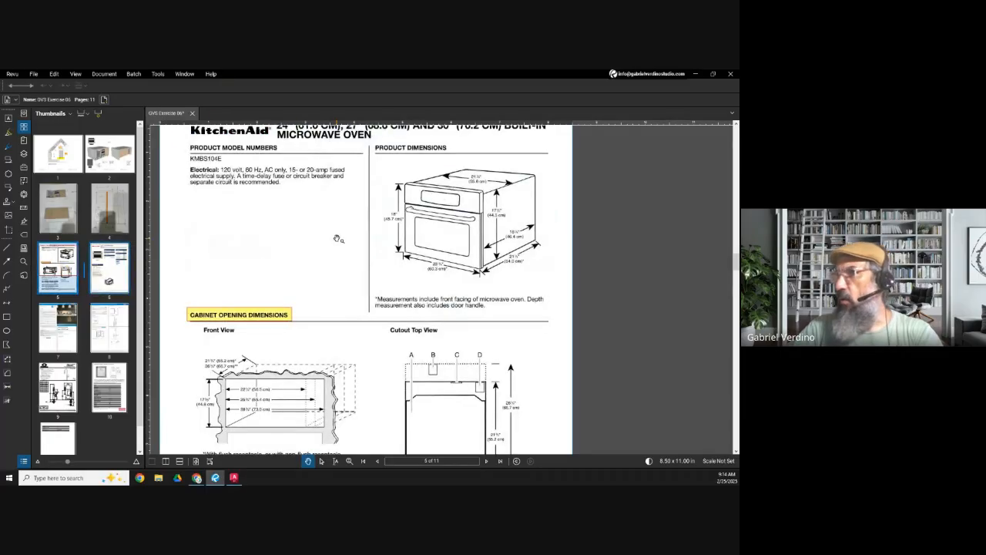
scroll(339, 208, "down", 2)
scroll(300, 173, "up", 2)
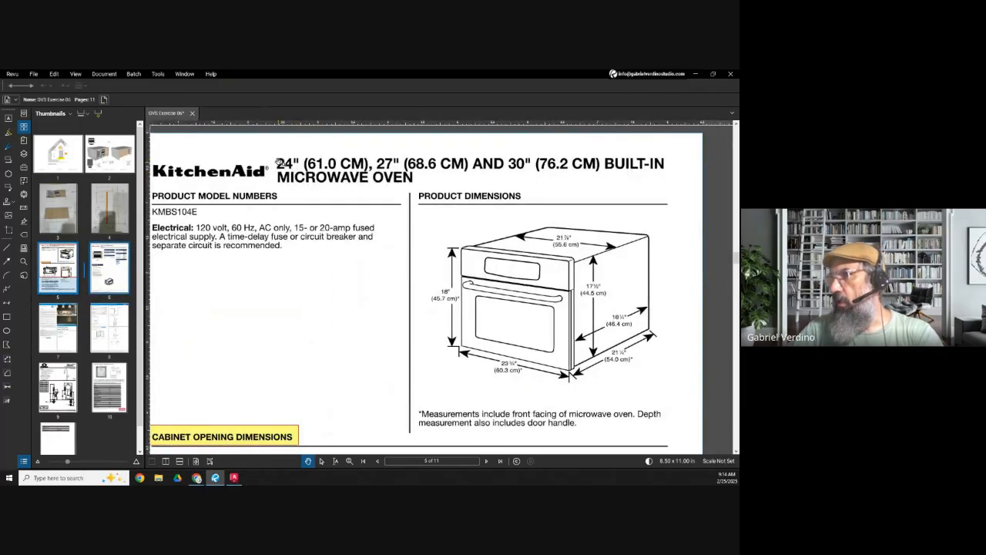
key("r")
left_click_drag(267, 154, 307, 174)
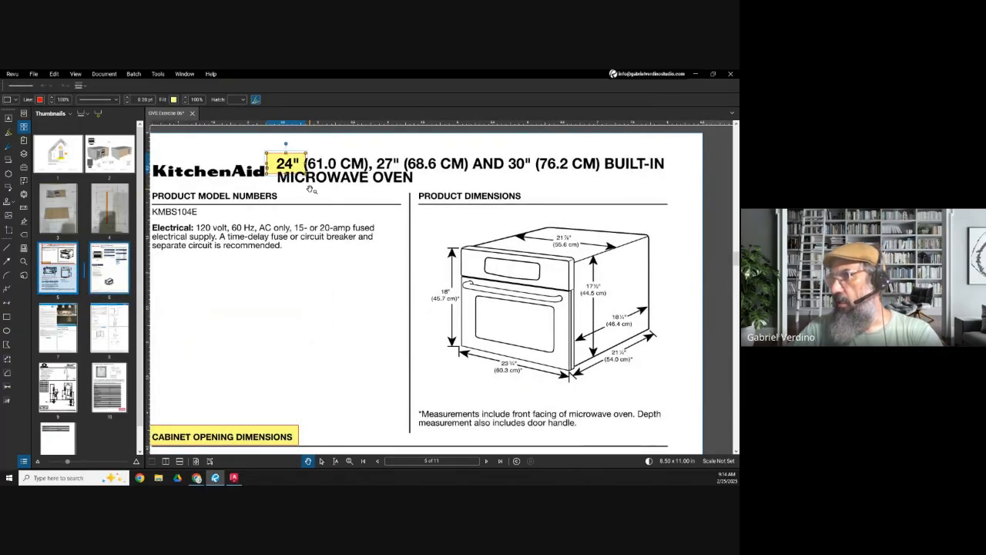
scroll(310, 189, "down", 2)
scroll(285, 401, "up", 3)
left_click_drag(265, 421, 281, 386)
scroll(280, 387, "down", 5)
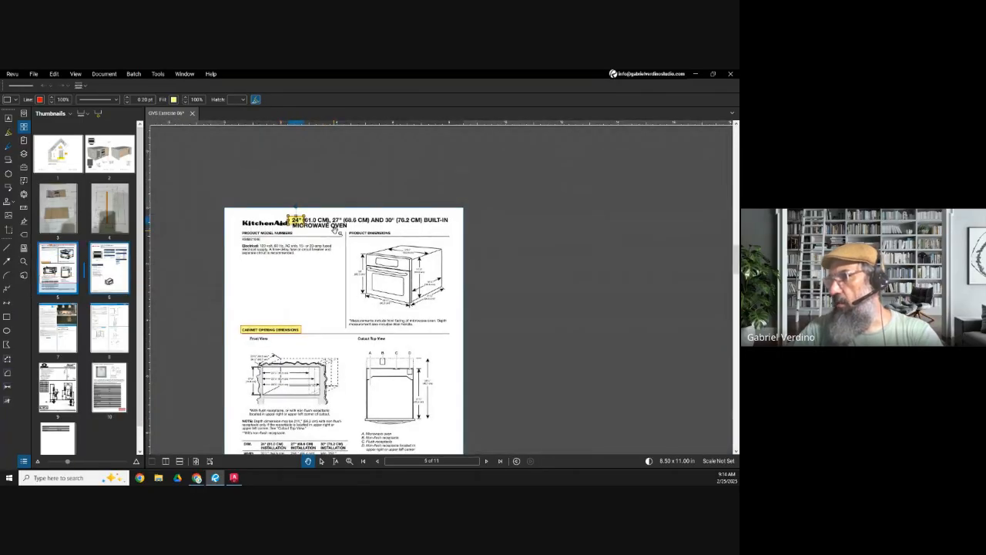
Step: Highlight the 22 1/4" (56.5 cm) opening width in the Front View on page 5 with a yellow-filled rectangle
scroll(334, 240, "up", 2)
scroll(389, 222, "down", 2)
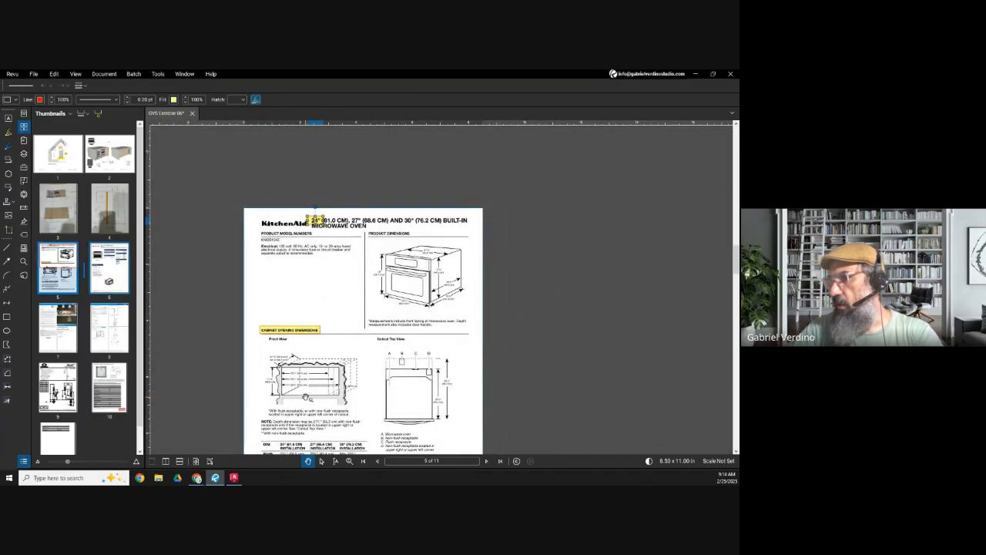
scroll(282, 341, "up", 3)
scroll(281, 341, "up", 1)
scroll(282, 341, "up", 2)
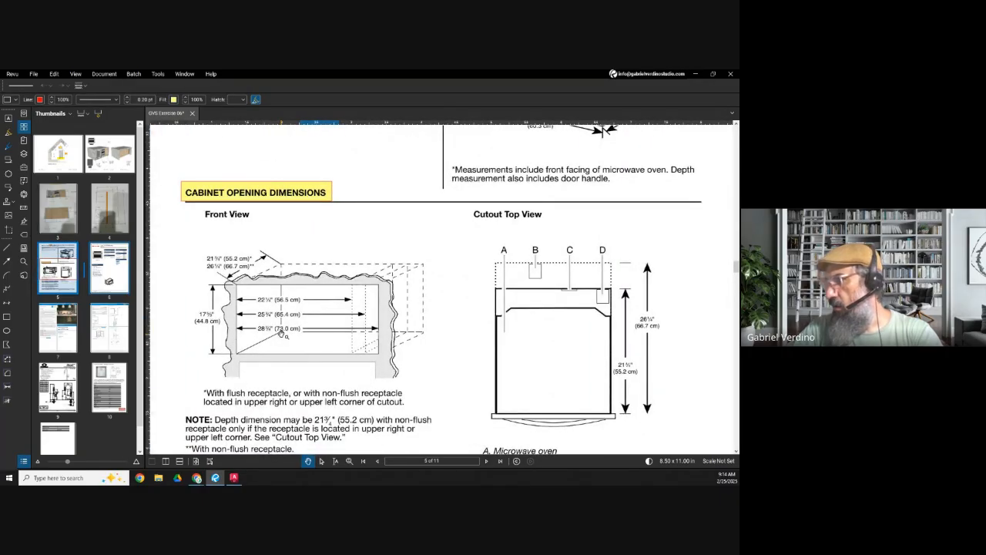
scroll(357, 284, "down", 2)
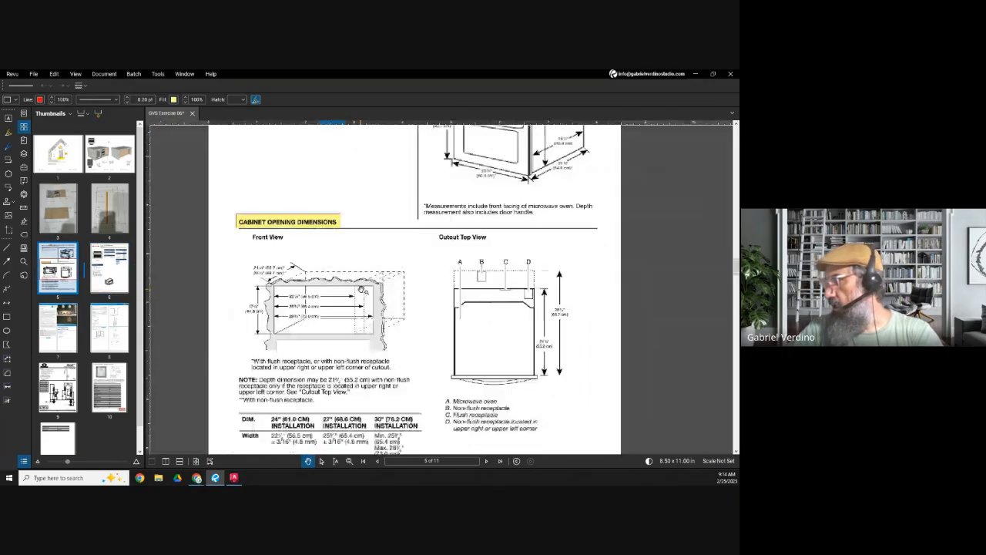
left_click_drag(367, 415, 357, 333)
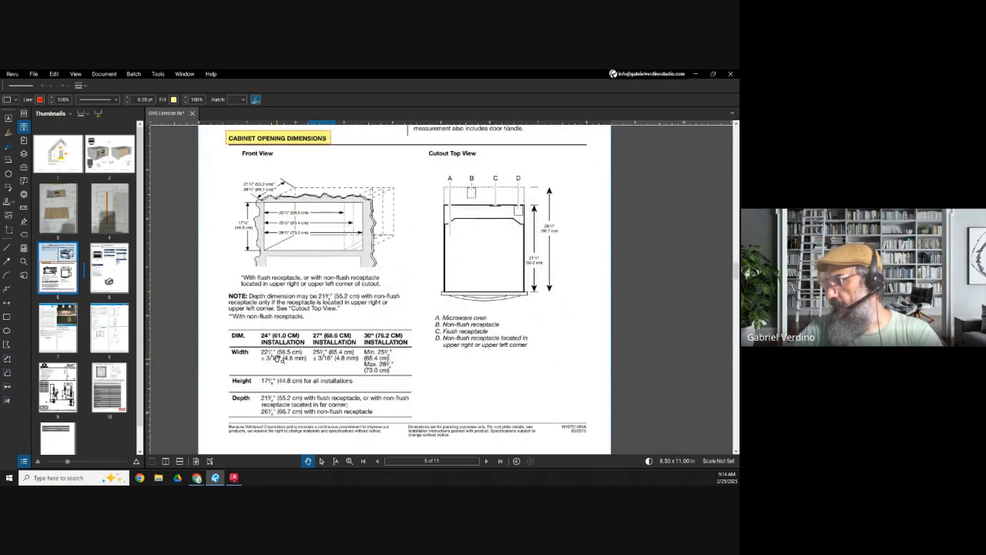
scroll(279, 225, "up", 3)
key("r")
left_click_drag(272, 199, 342, 214)
scroll(339, 231, "up", 2)
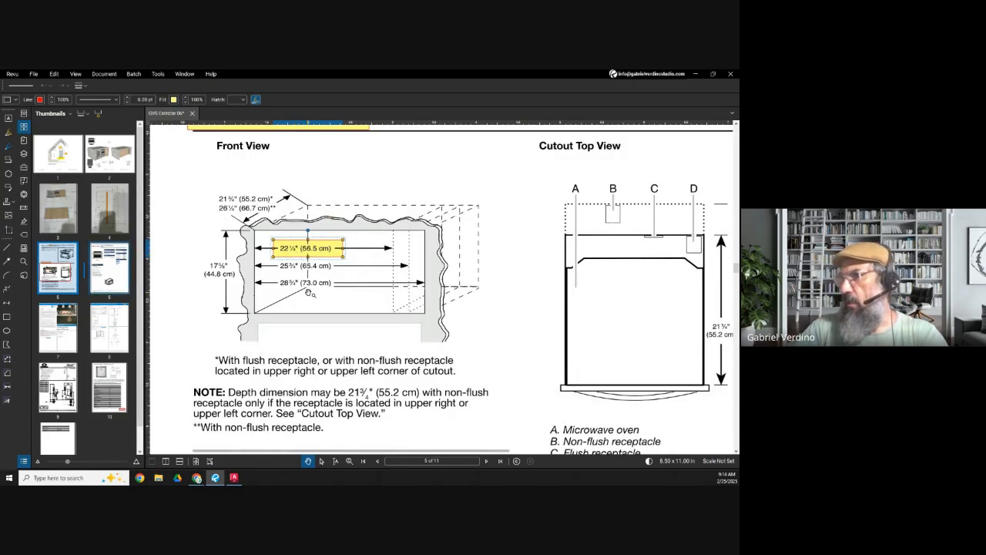
Step: Compare the product and cutout dimensions on page 6 with the microwave's product dimensions drawing on page 5
left_click(112, 260)
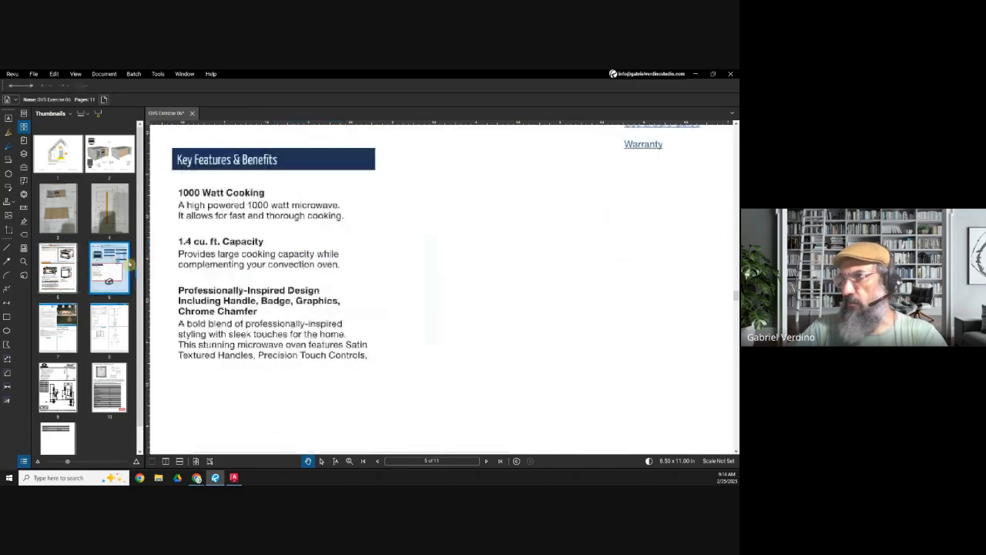
scroll(336, 273, "down", 3)
scroll(470, 228, "up", 5)
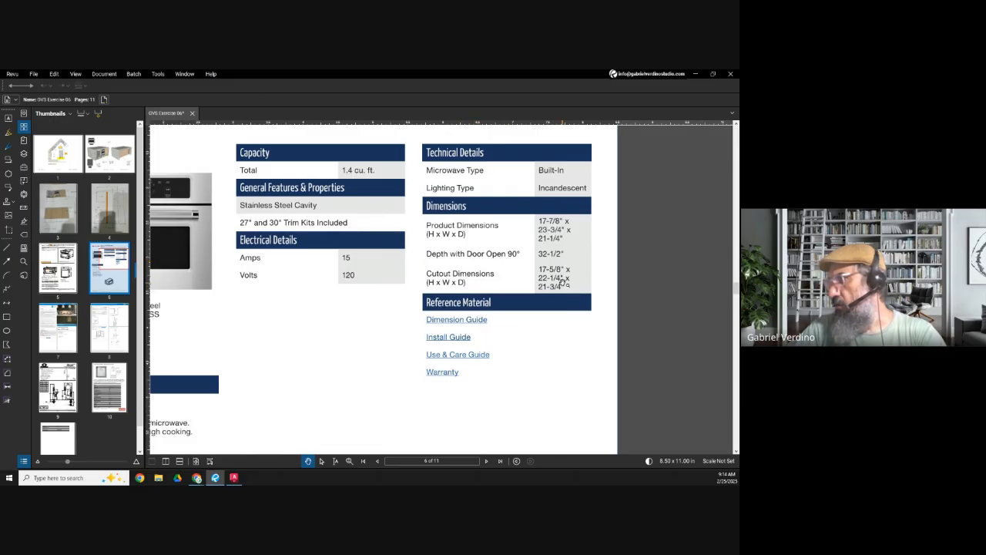
scroll(563, 283, "down", 1)
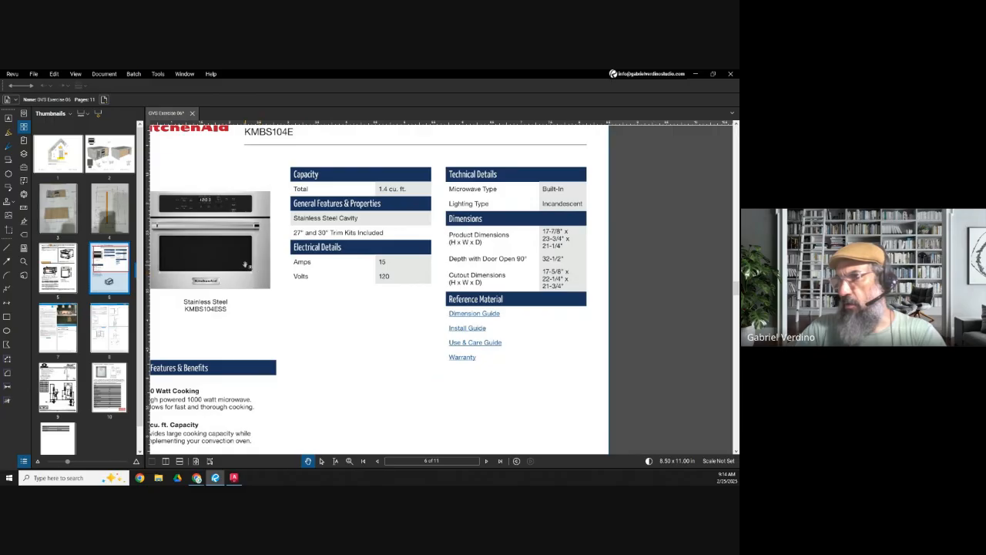
left_click_drag(256, 237, 319, 239)
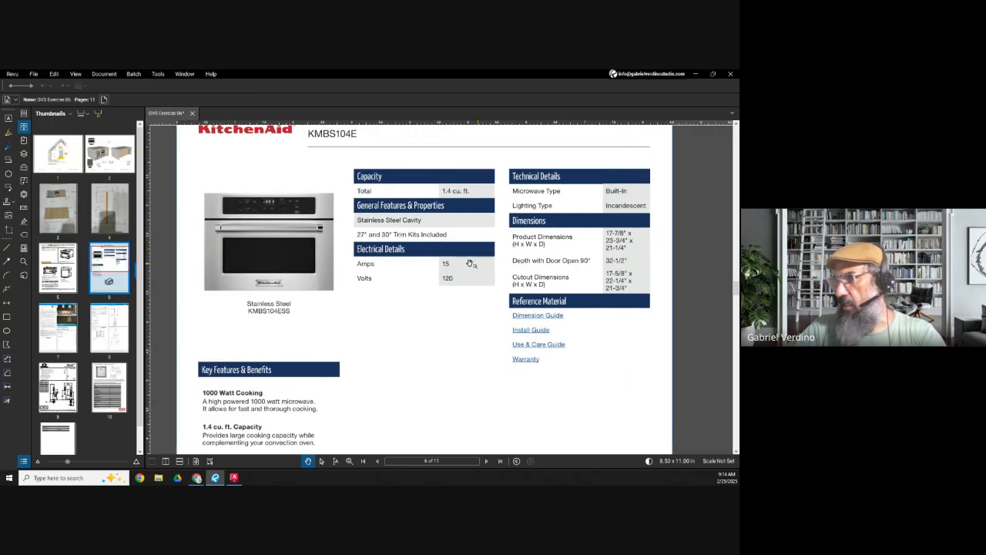
left_click(70, 268)
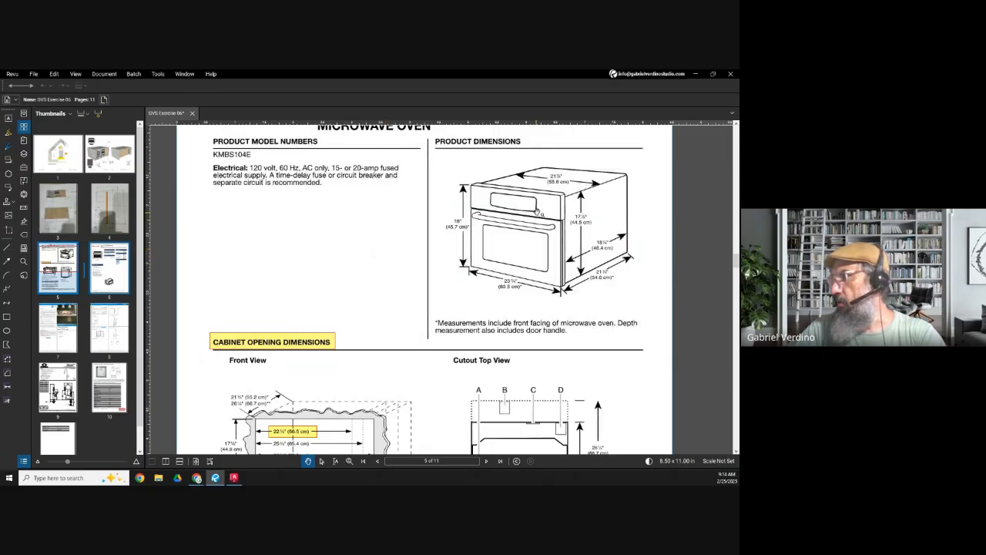
scroll(589, 200, "up", 3)
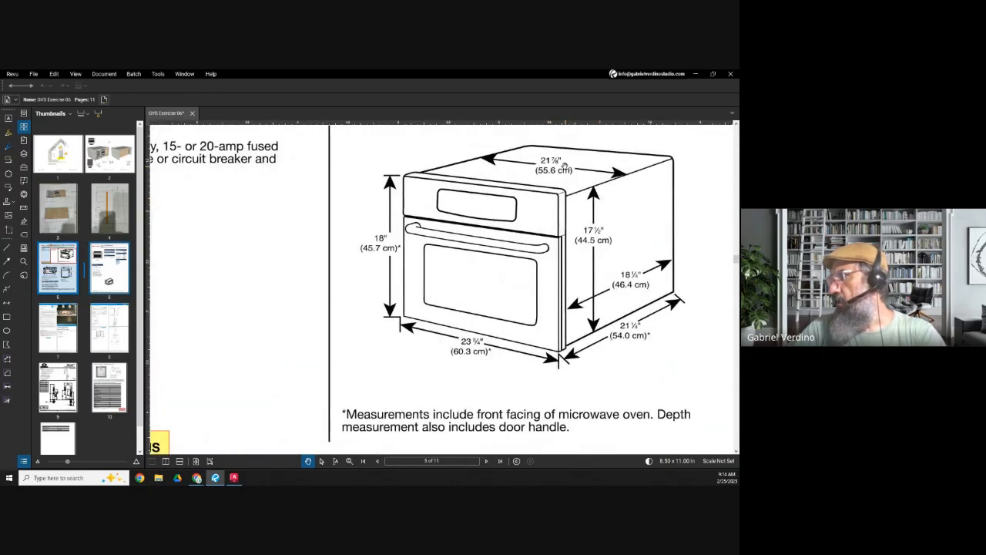
scroll(625, 198, "down", 3)
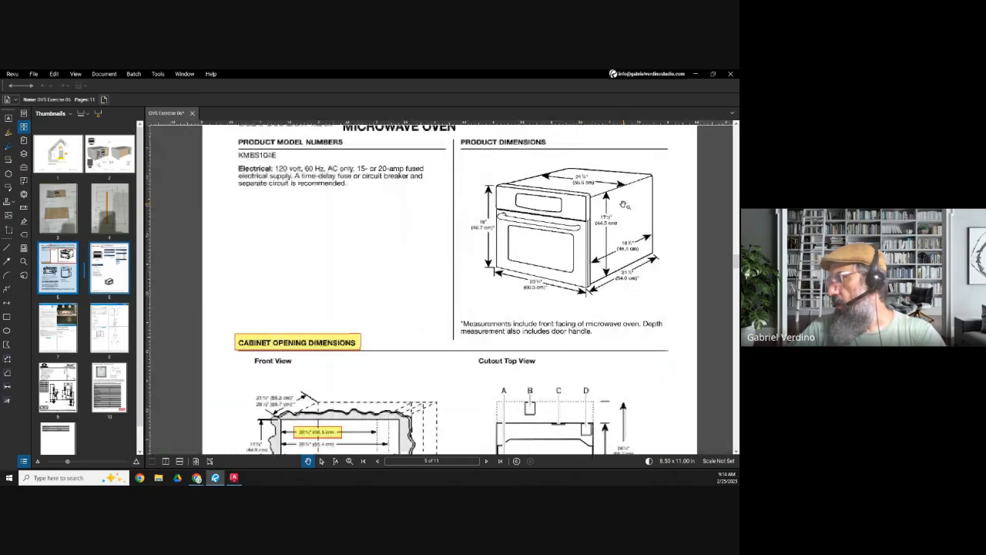
Step: Examine the cabinet opening's Front View widths and the depth dimensions in the Cutout Top View
scroll(224, 398, "up", 2)
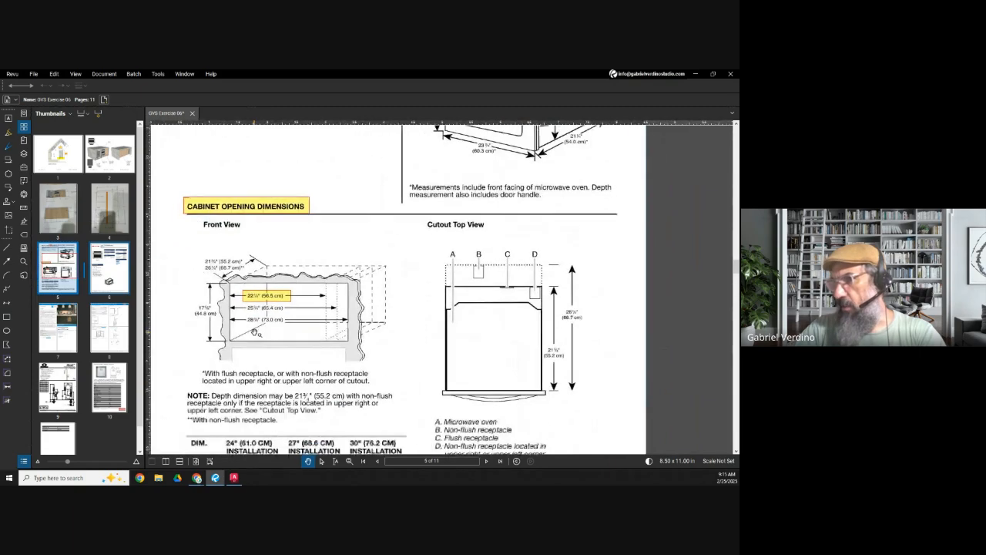
scroll(223, 398, "up", 2)
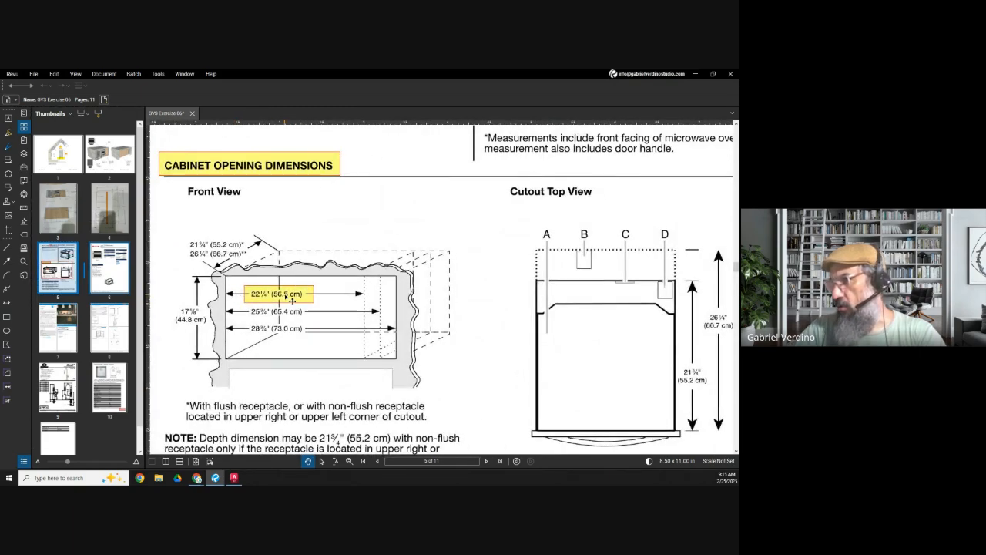
scroll(292, 301, "down", 2)
scroll(487, 340, "up", 1)
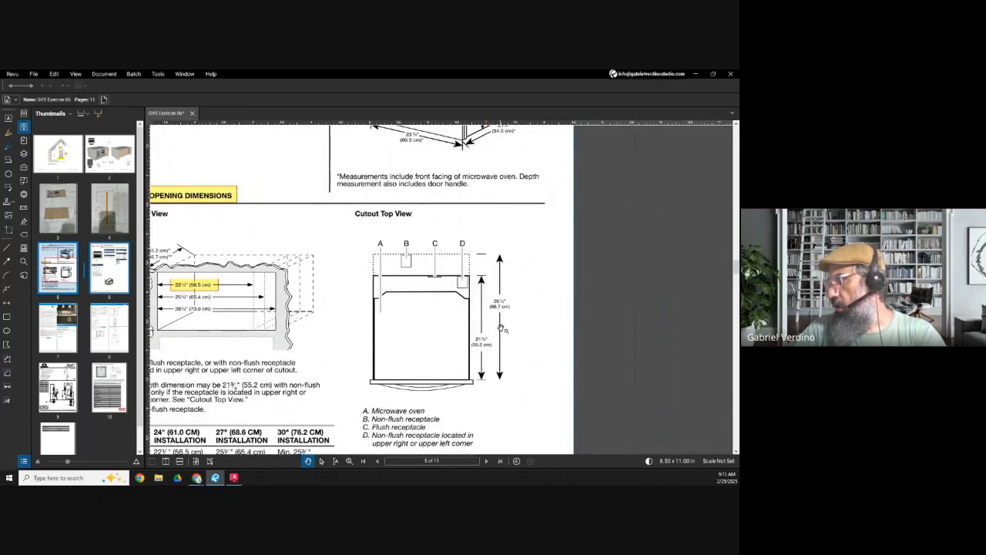
scroll(506, 311, "up", 2)
scroll(507, 312, "down", 4)
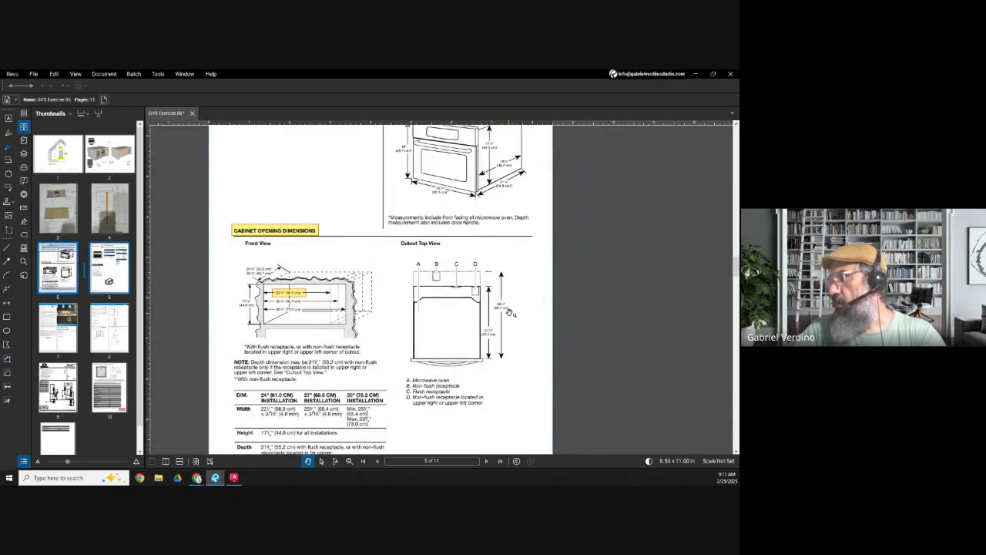
scroll(518, 289, "up", 3)
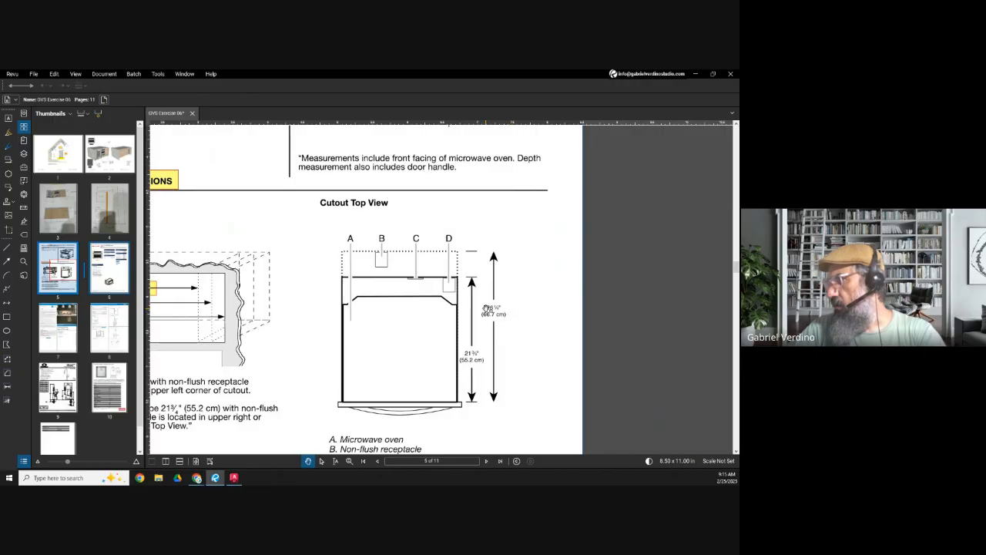
scroll(477, 286, "down", 3)
scroll(296, 353, "up", 2)
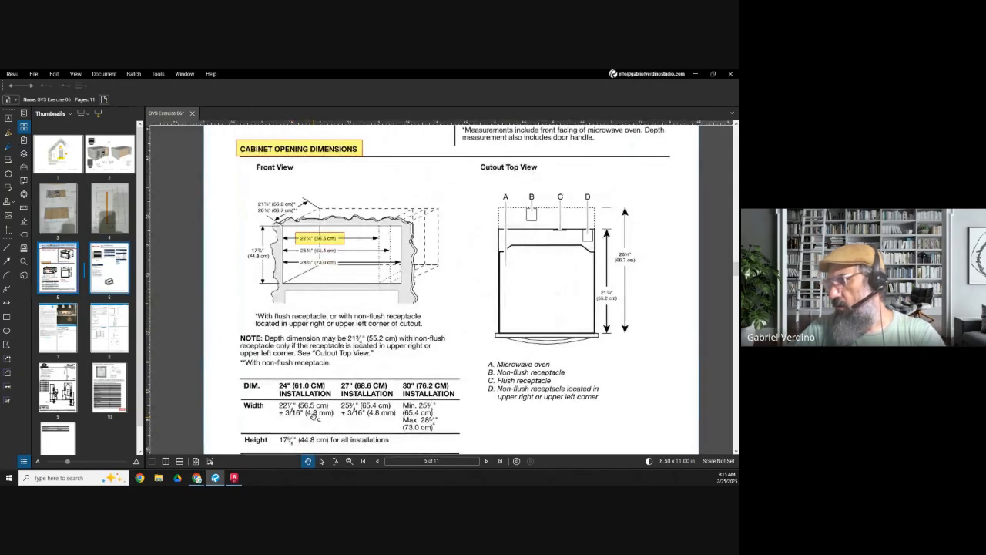
Step: Read the installation table's width, height and depth rows and relate the depth notes to the receptacle positions
scroll(300, 398, "down", 1)
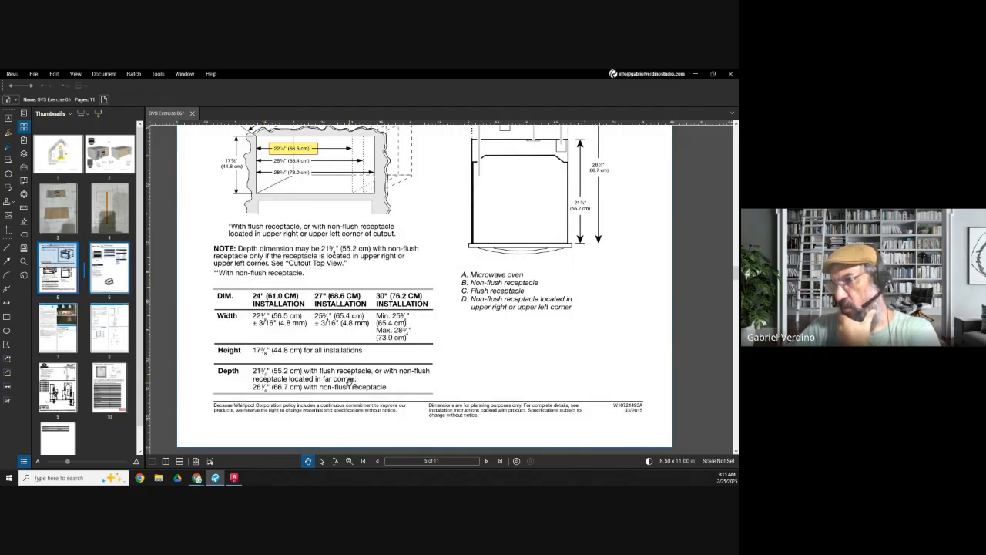
left_click_drag(363, 394, 365, 381)
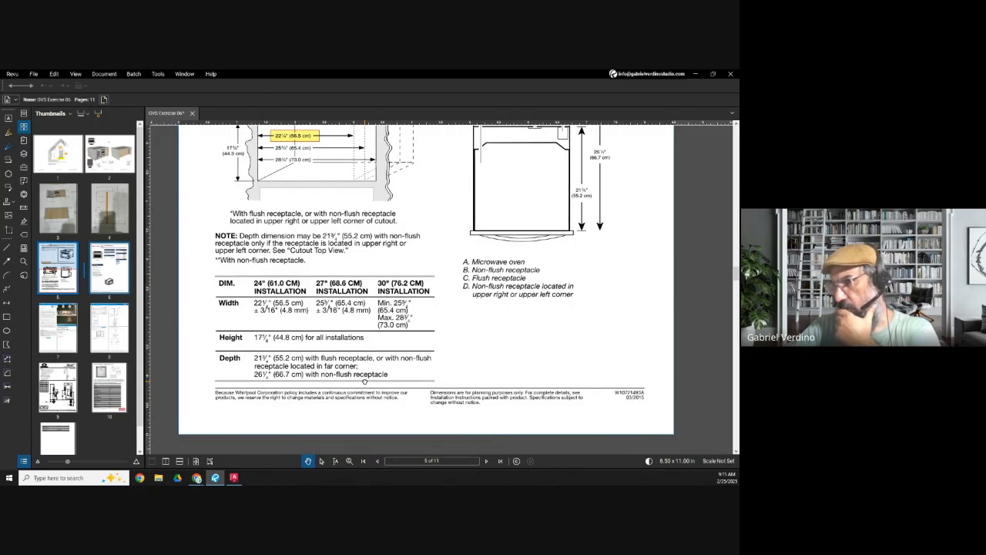
scroll(282, 374, "down", 2)
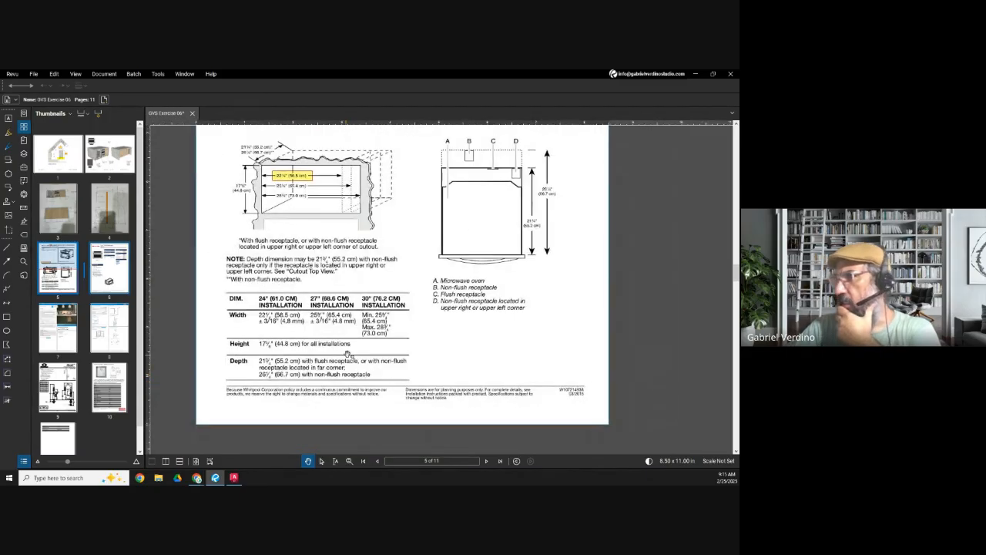
scroll(501, 166, "up", 1)
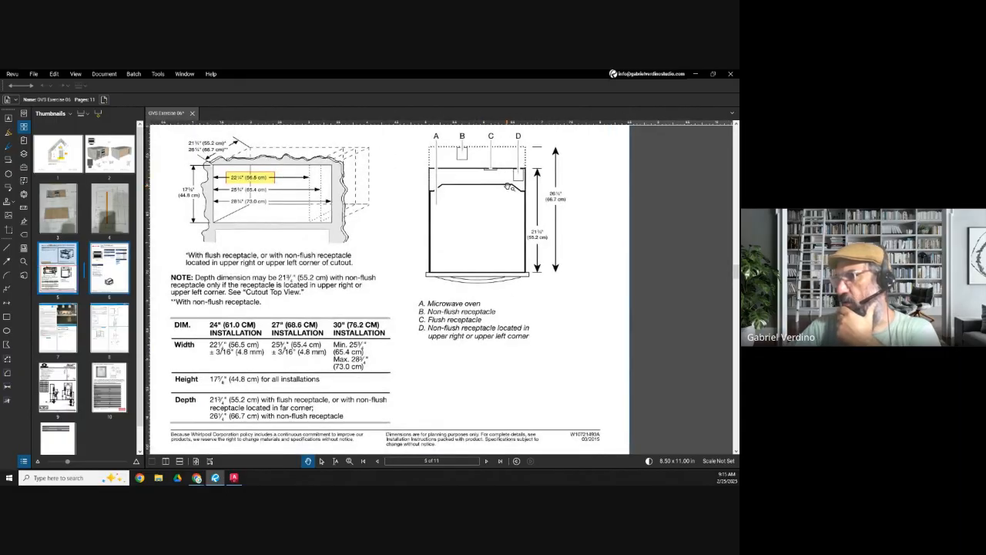
scroll(508, 214, "down", 2)
mouse_move(509, 213)
left_mouse_down()
mouse_move(504, 344)
mouse_move(507, 230)
left_mouse_up()
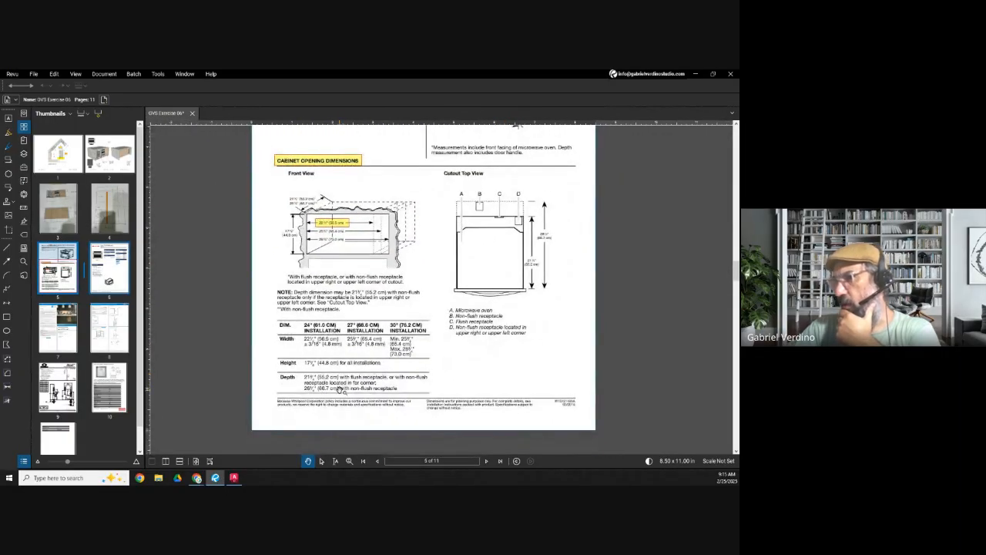
scroll(342, 389, "up", 2)
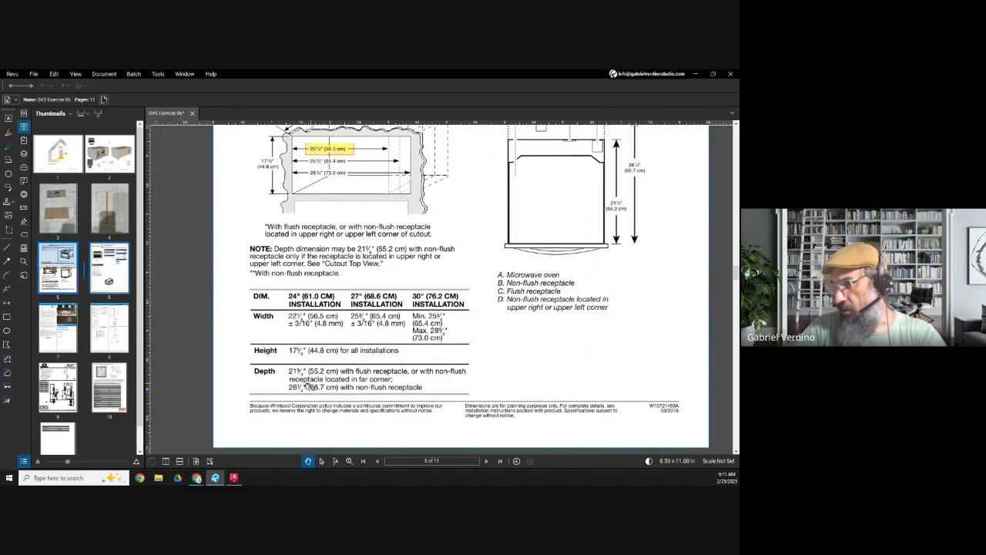
left_click_drag(572, 193, 562, 189)
left_click_drag(573, 147, 566, 176)
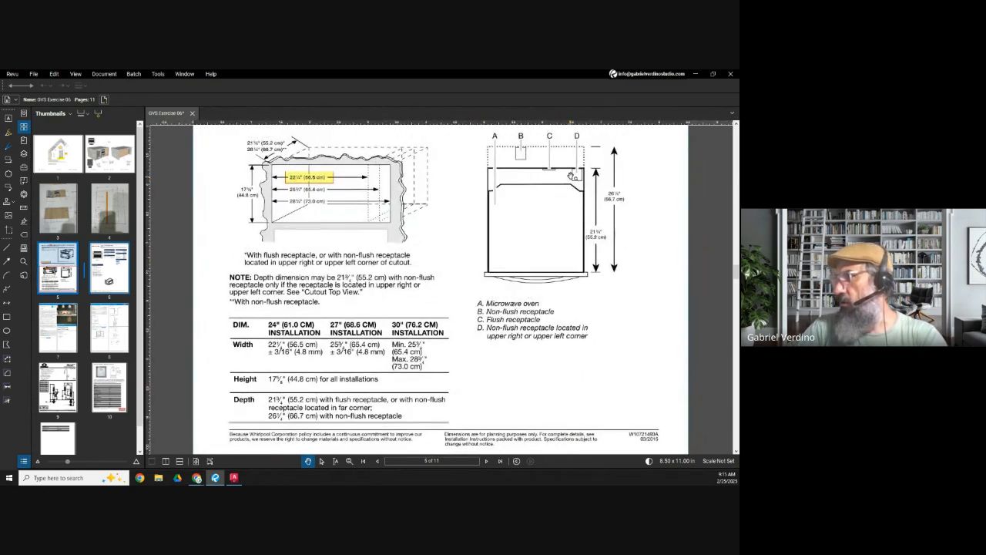
Step: Check the Cutout Top View's flush and non-flush receptacle locations against the depth requirements in the table
scroll(547, 158, "up", 3)
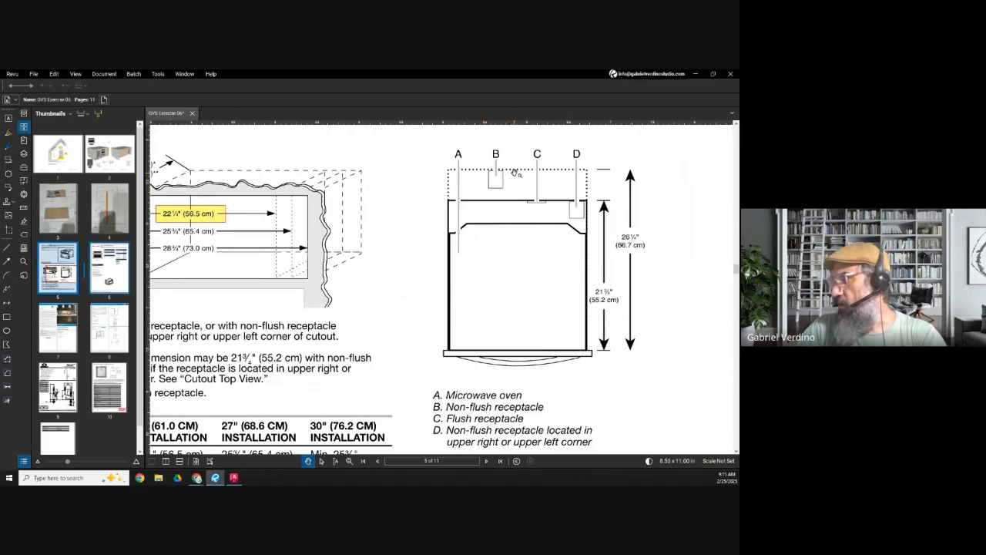
scroll(515, 174, "down", 2)
scroll(496, 176, "up", 1)
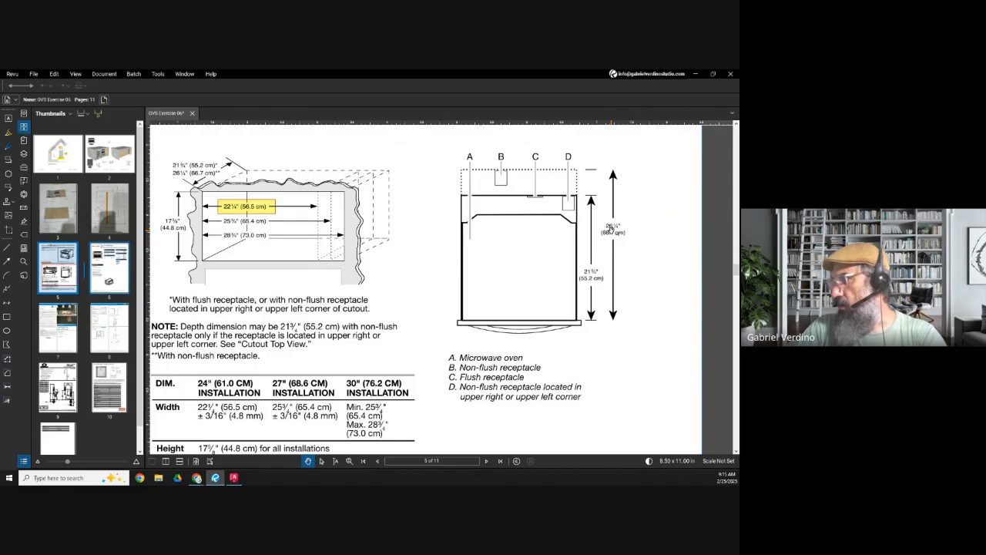
left_click_drag(615, 279, 621, 260)
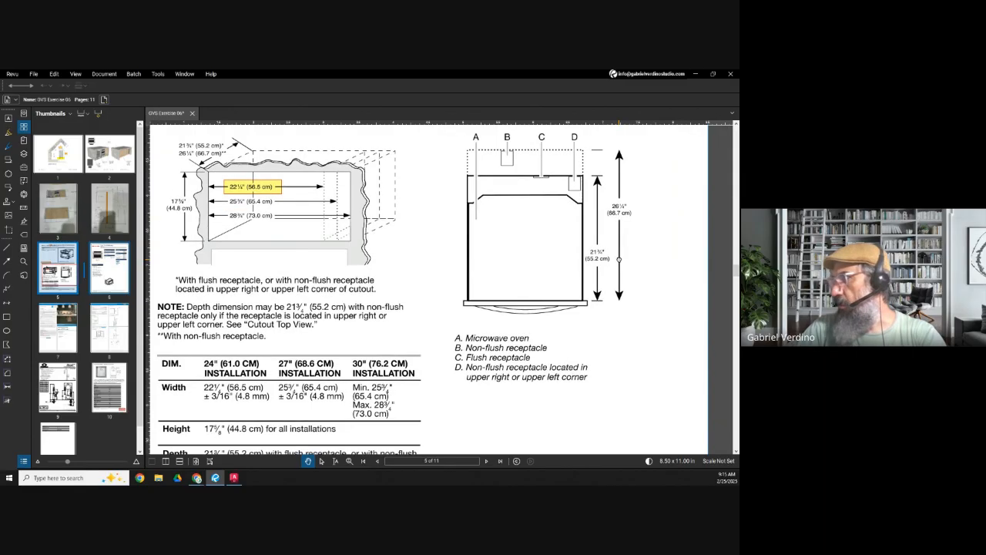
scroll(392, 330, "down", 2)
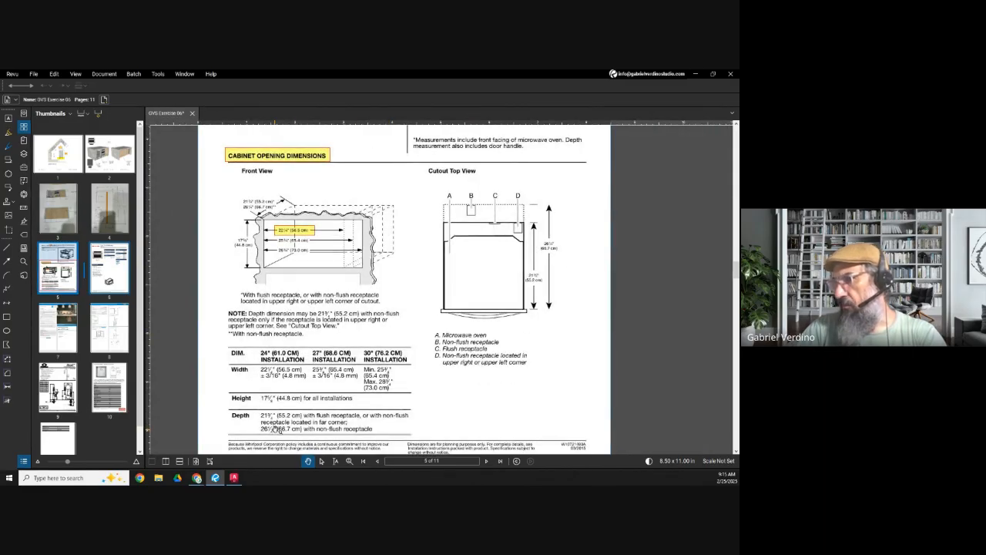
scroll(533, 231, "up", 2)
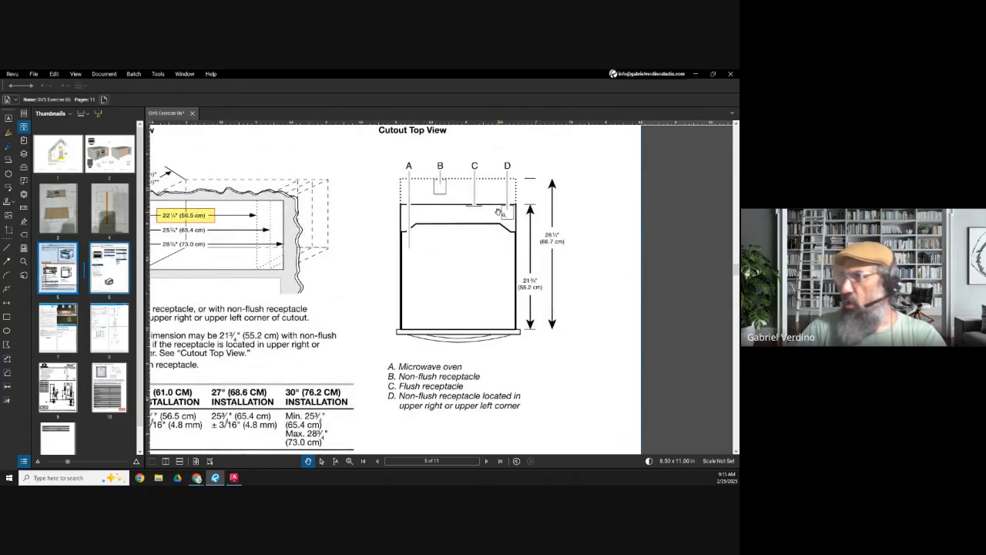
Step: Mark the non-flush receptacle D in the Cutout Top View with a yellow-filled rectangle
scroll(496, 215, "down", 1)
mouse_move(535, 194)
left_mouse_down()
mouse_move(523, 209)
mouse_move(530, 224)
left_mouse_up()
key("r")
scroll(547, 282, "up", 1)
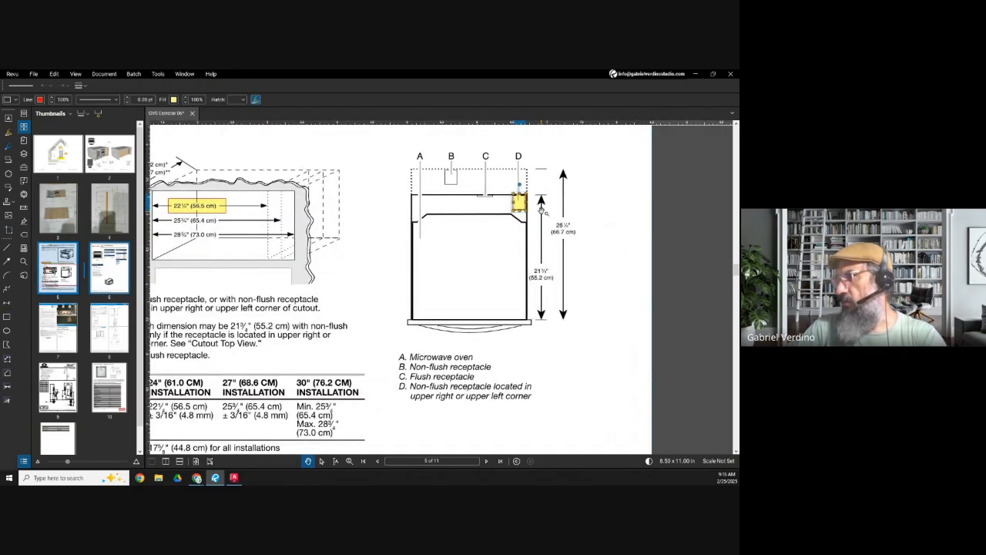
scroll(519, 202, "down", 1)
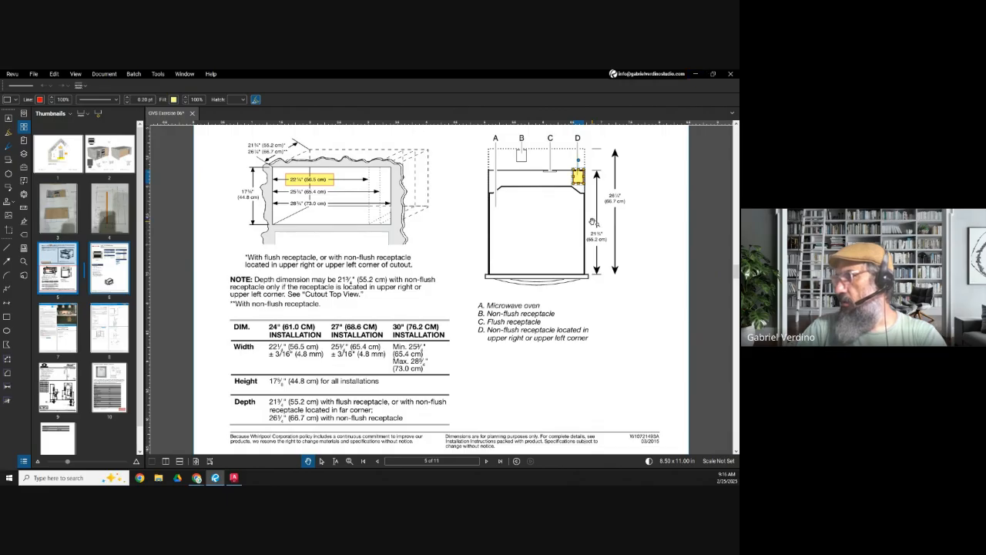
Step: Switch to AutoCAD and offset the top horizontal construction line downward by 22
left_click(699, 75)
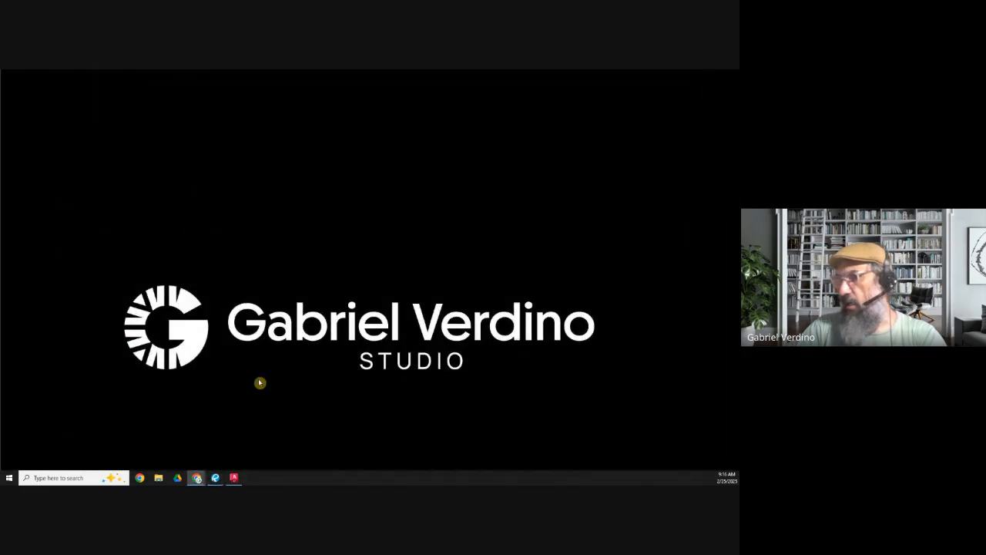
left_click(234, 478)
scroll(348, 269, "down", 3)
scroll(336, 259, "up", 4)
key("Escape")
left_click(307, 229)
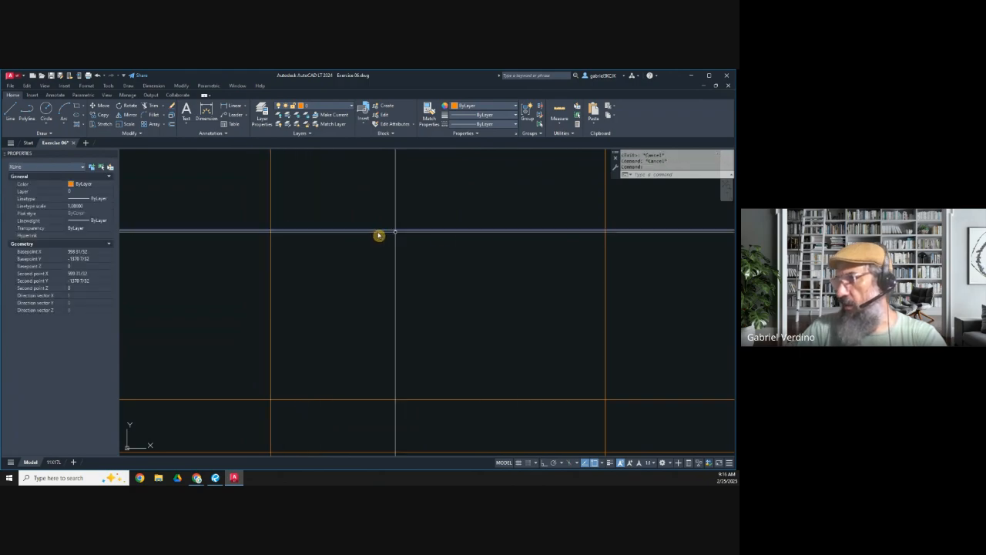
key("Escape")
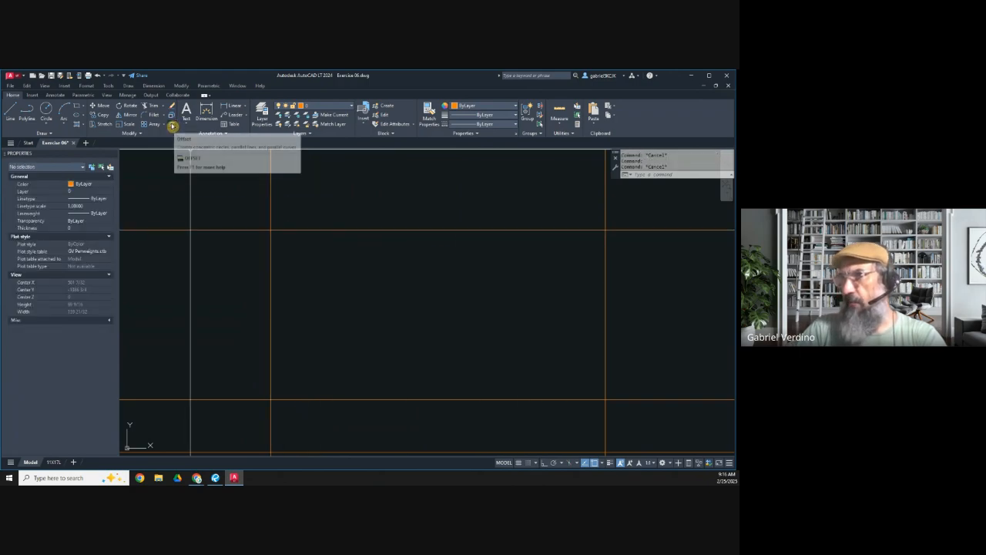
left_click(173, 125)
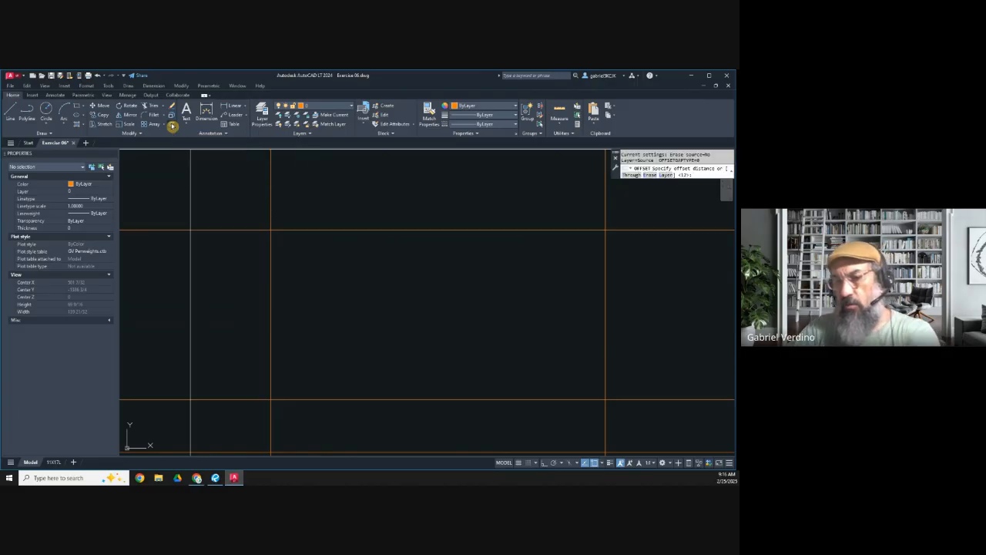
type("22")
key("Return")
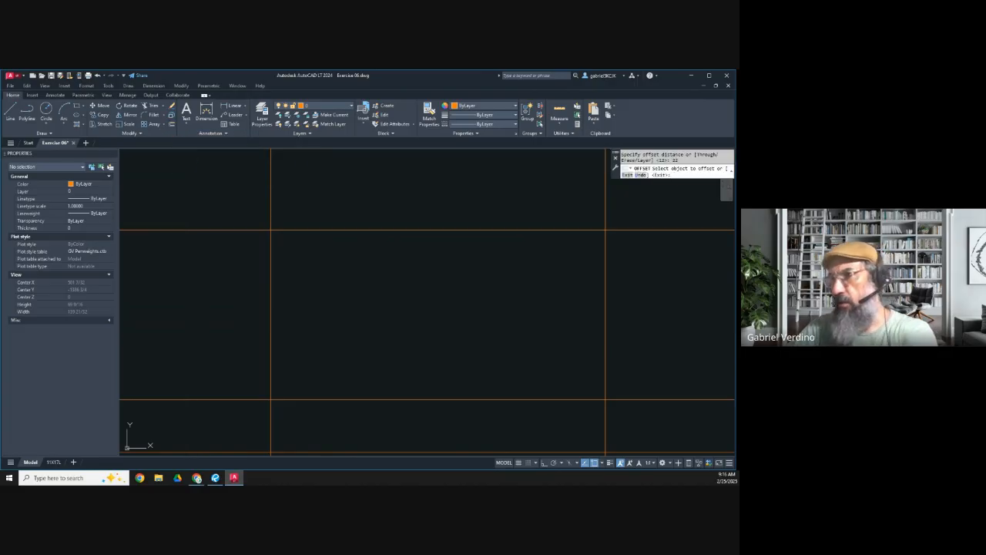
left_click(303, 232)
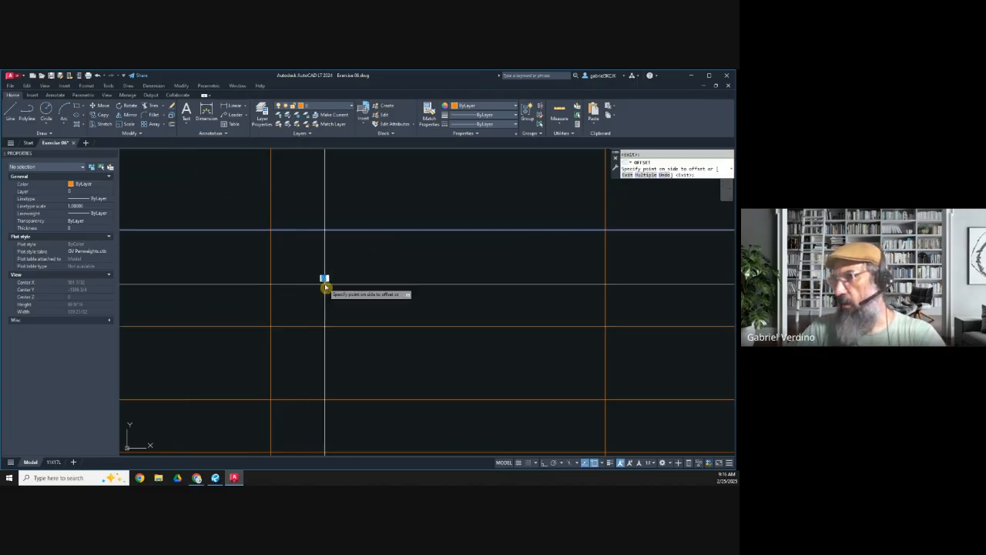
left_click(324, 286)
middle_click_drag(331, 336, 330, 294)
key("Escape")
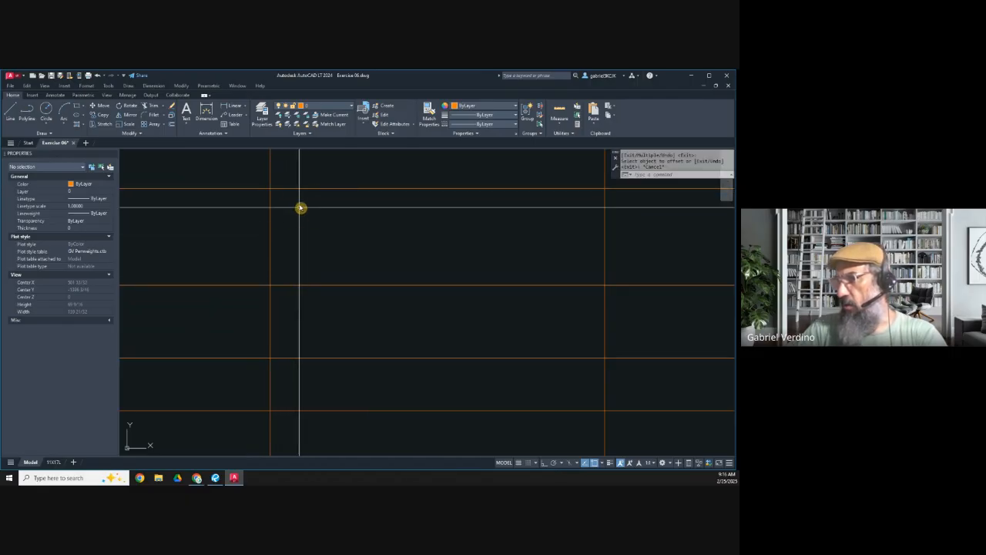
Step: Switch to Revu and examine the undercounter fridge on page 2 and its Standard Installation opening dimensions on page 8
left_click(217, 478)
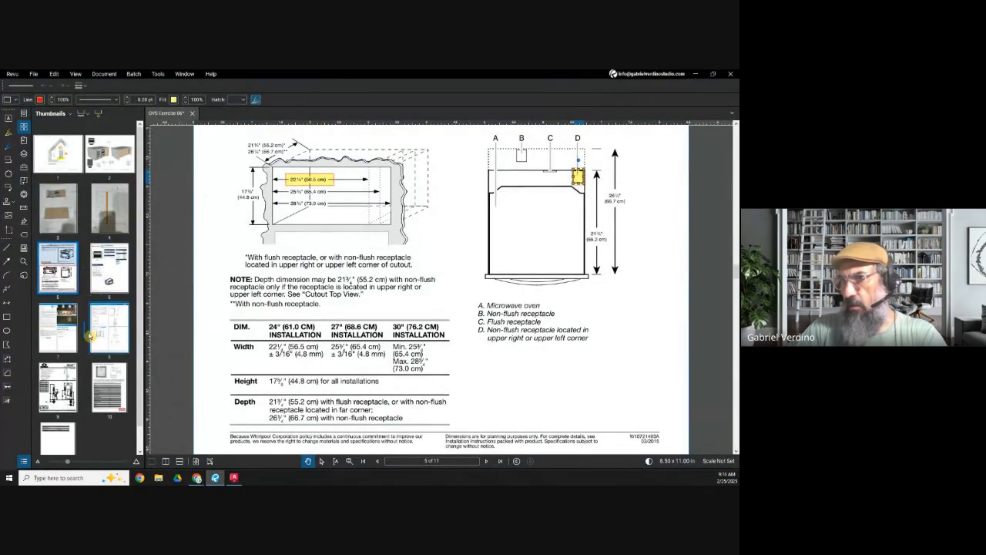
left_click(108, 158)
scroll(351, 241, "up", 3)
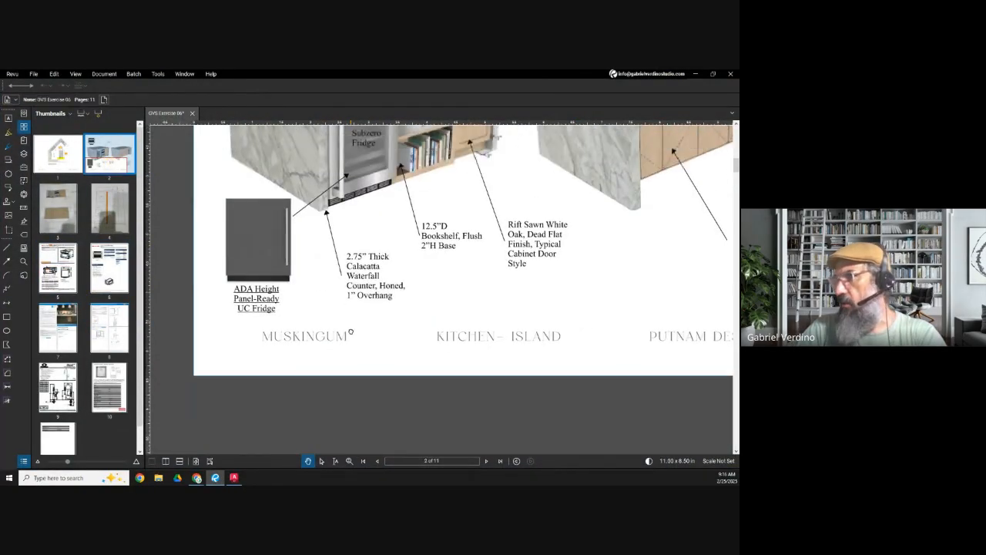
scroll(227, 386, "up", 2)
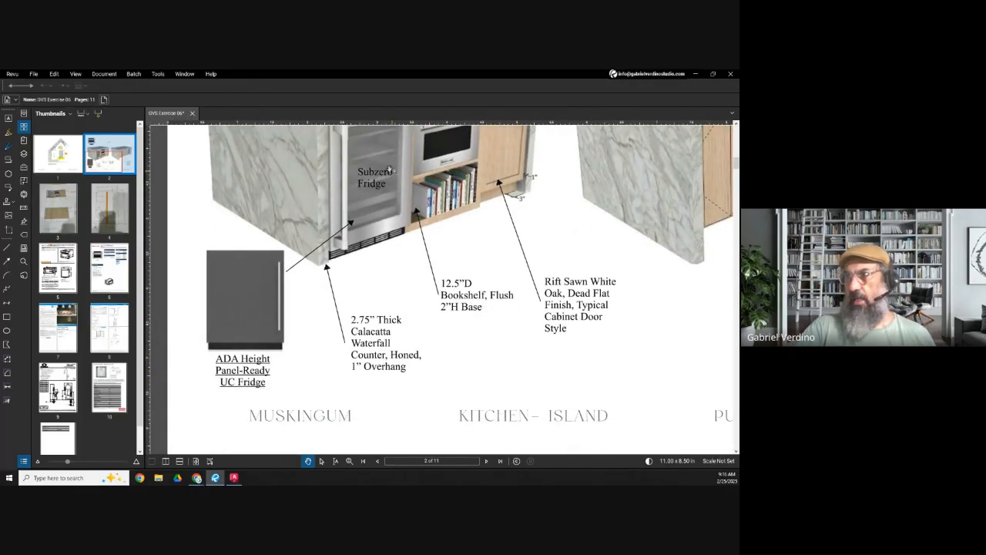
left_click_drag(368, 226, 370, 275)
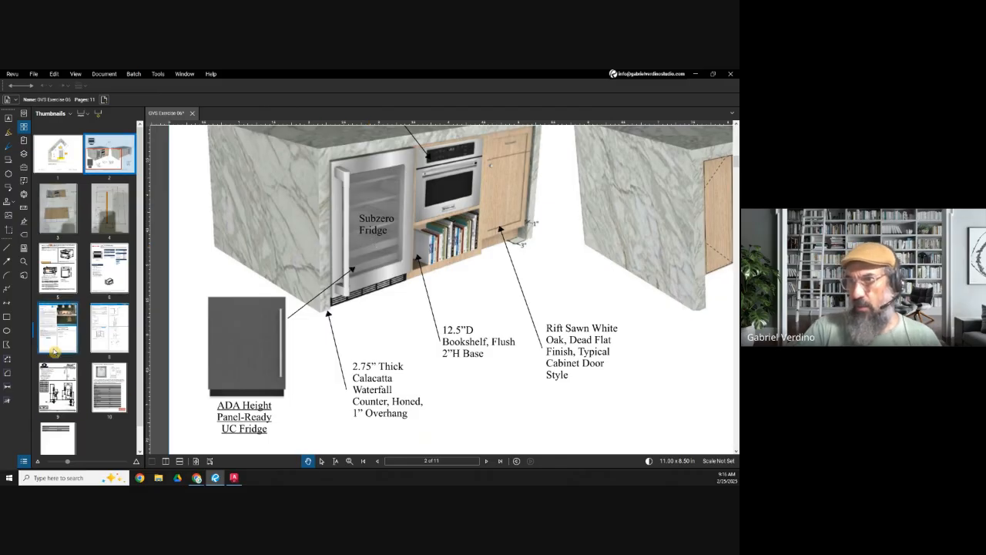
left_click(108, 329)
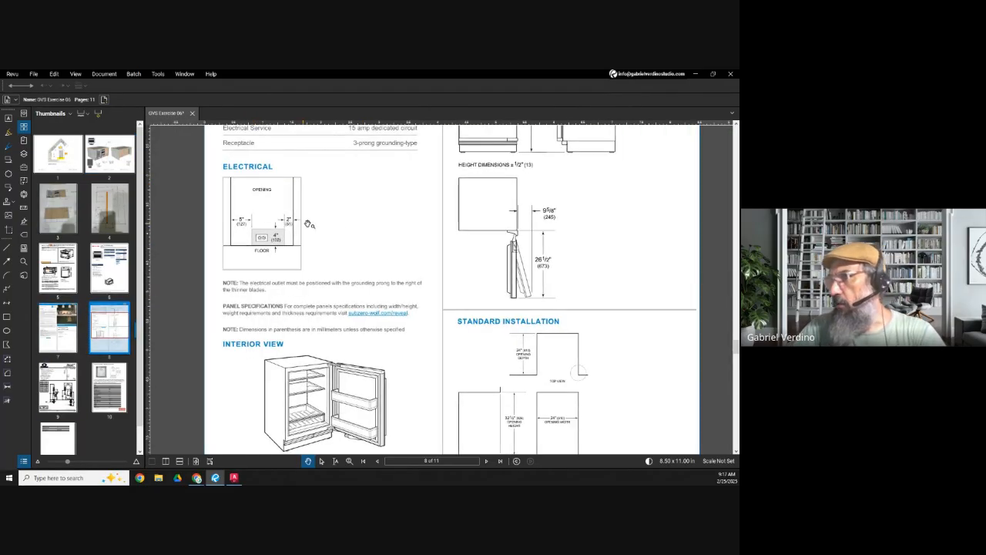
scroll(373, 340, "up", 2)
left_click_drag(373, 340, 382, 215)
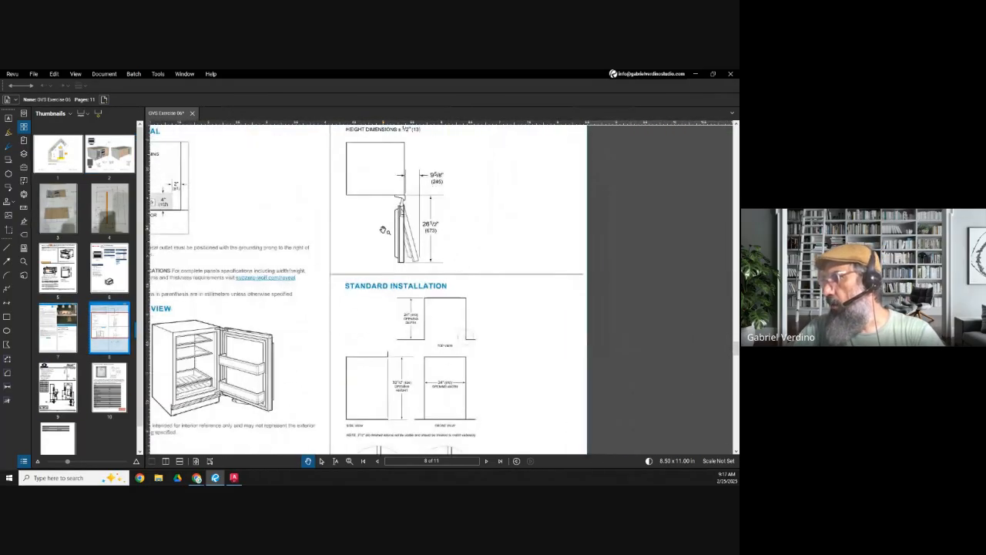
scroll(387, 298, "up", 1)
scroll(385, 298, "up", 3)
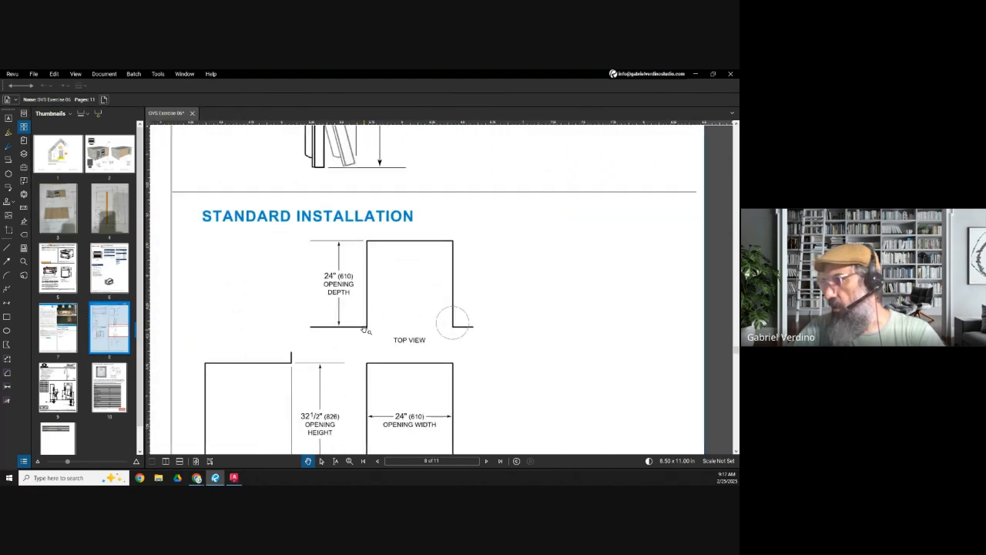
Step: In AutoCAD, erase the line offset by 22 and offset the top horizontal construction line downward by 24
left_click(698, 75)
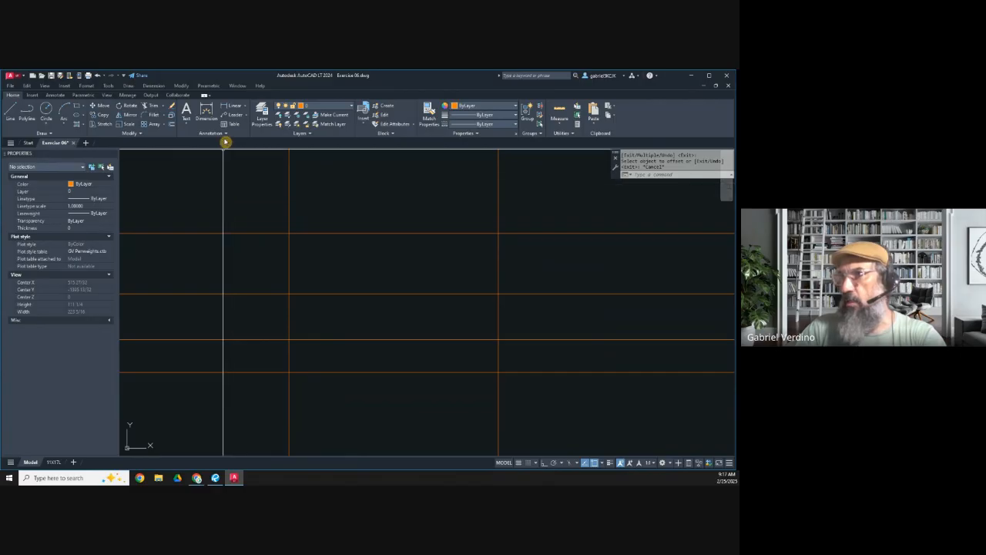
left_click(323, 293)
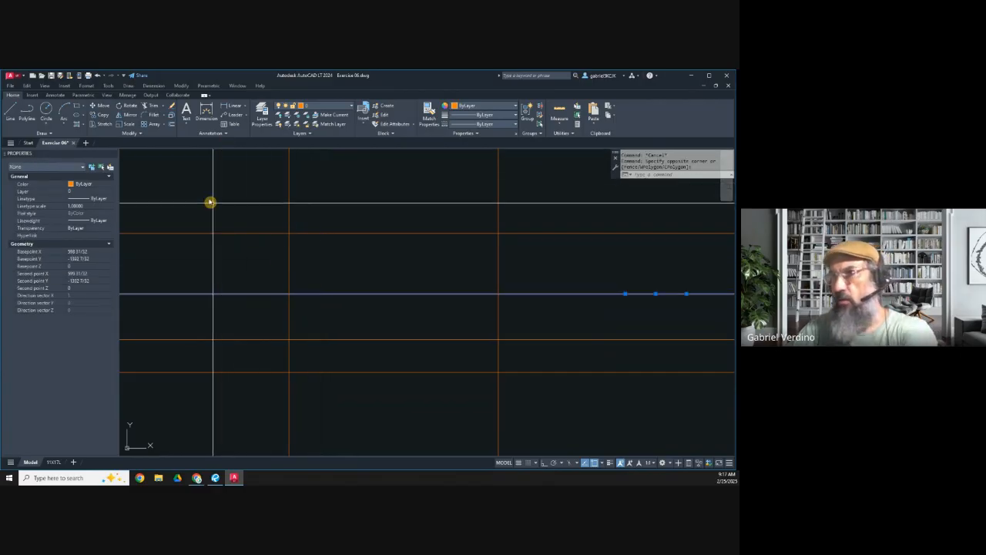
left_click(172, 125)
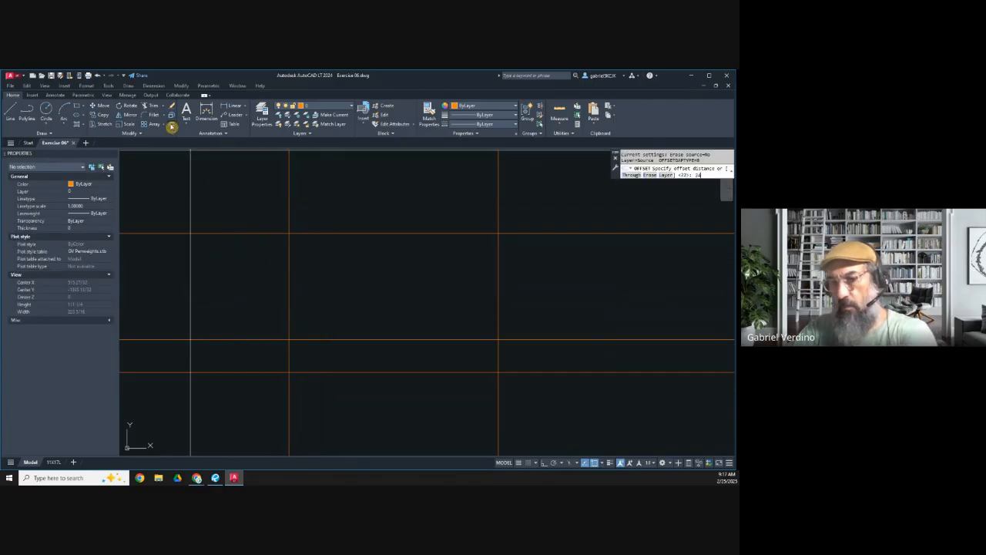
type("24")
key("Return")
left_click(307, 232)
left_click(323, 283)
key("Escape")
middle_click_drag(320, 311, 298, 288)
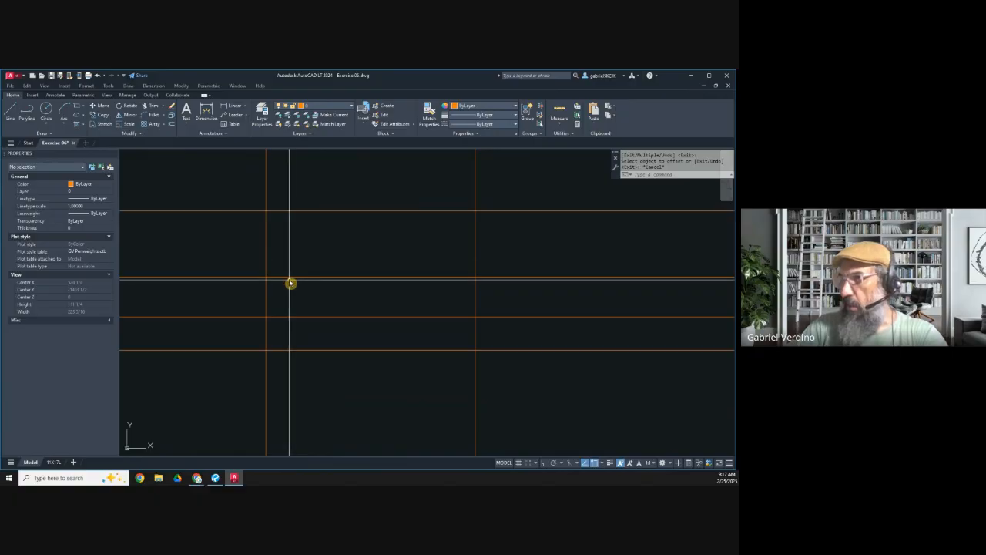
Step: Switch to Revu and compare the page 4 plan sketch's depth dimensions with the page 2 island renderings and overhang notes
left_click(215, 477)
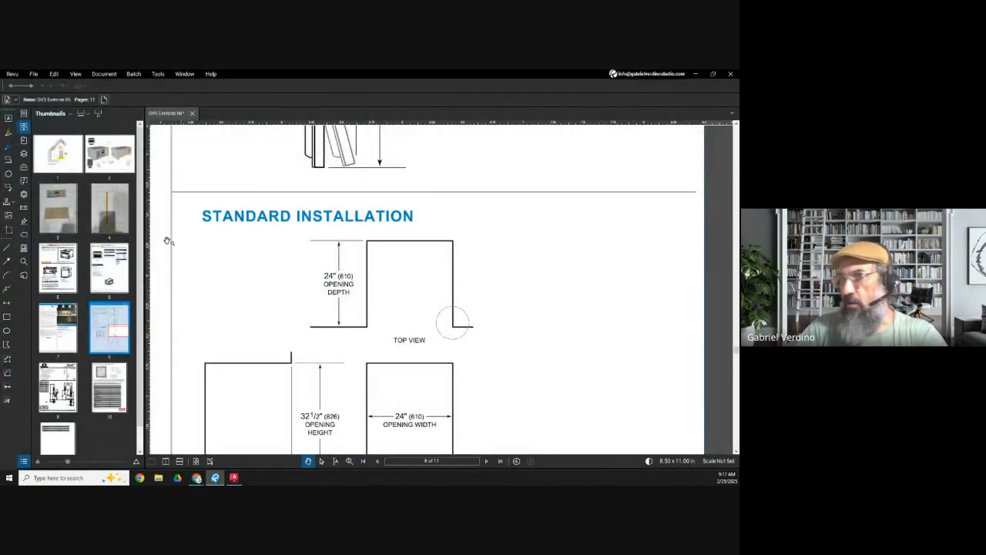
left_click(109, 207)
scroll(346, 293, "down", 5)
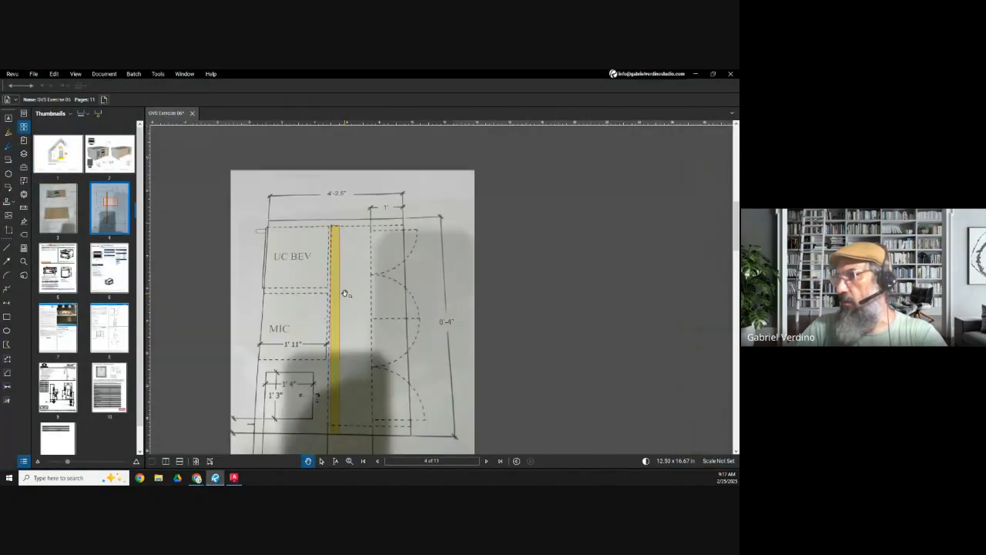
scroll(345, 294, "down", 1)
left_click_drag(318, 383, 332, 328)
scroll(332, 327, "up", 2)
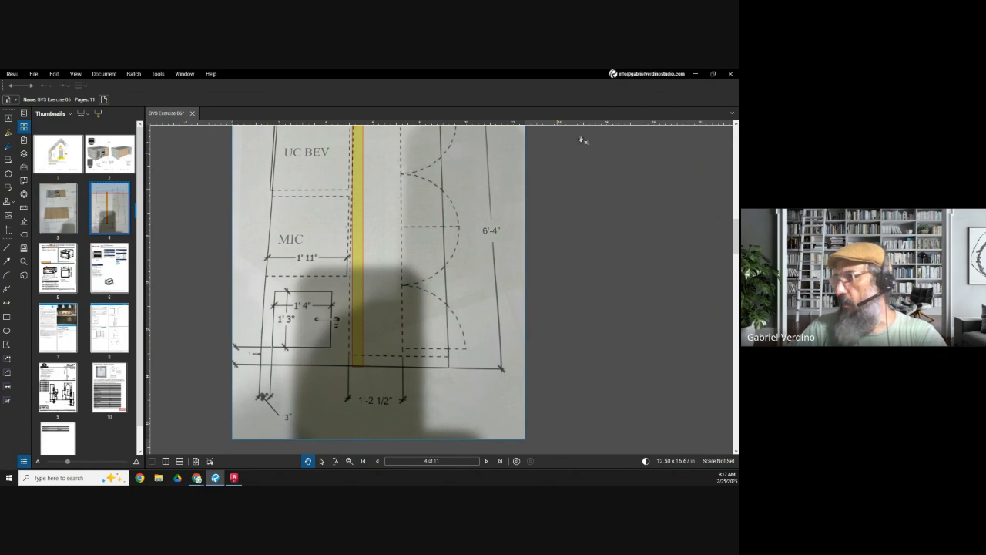
left_click(101, 160)
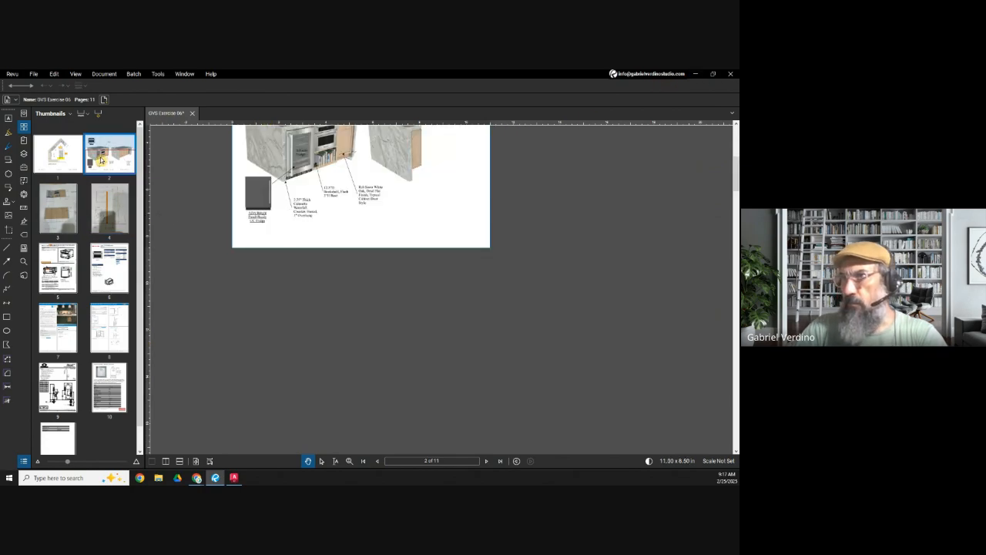
scroll(376, 185, "up", 3)
scroll(326, 218, "up", 2)
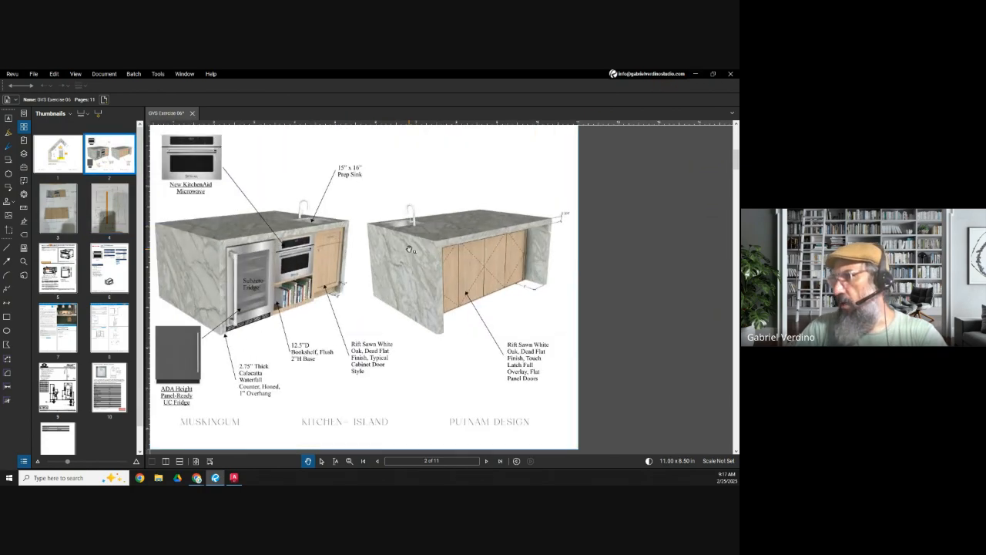
scroll(530, 241, "up", 5)
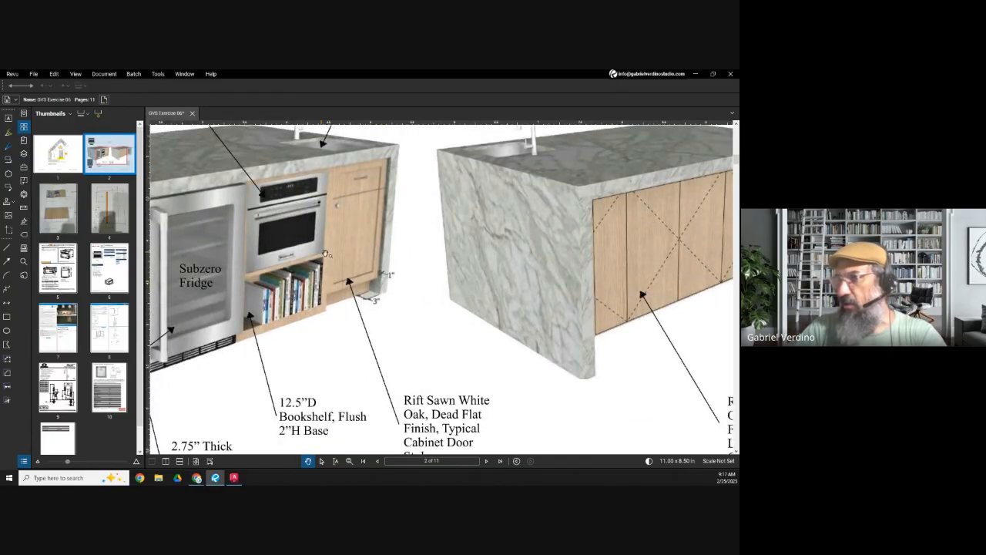
scroll(388, 216, "down", 3)
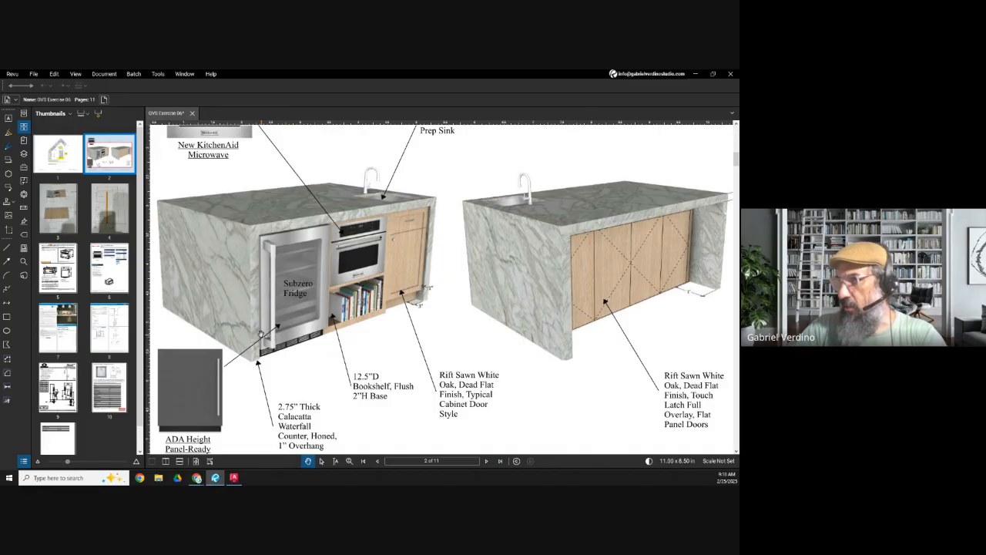
left_click(7, 248)
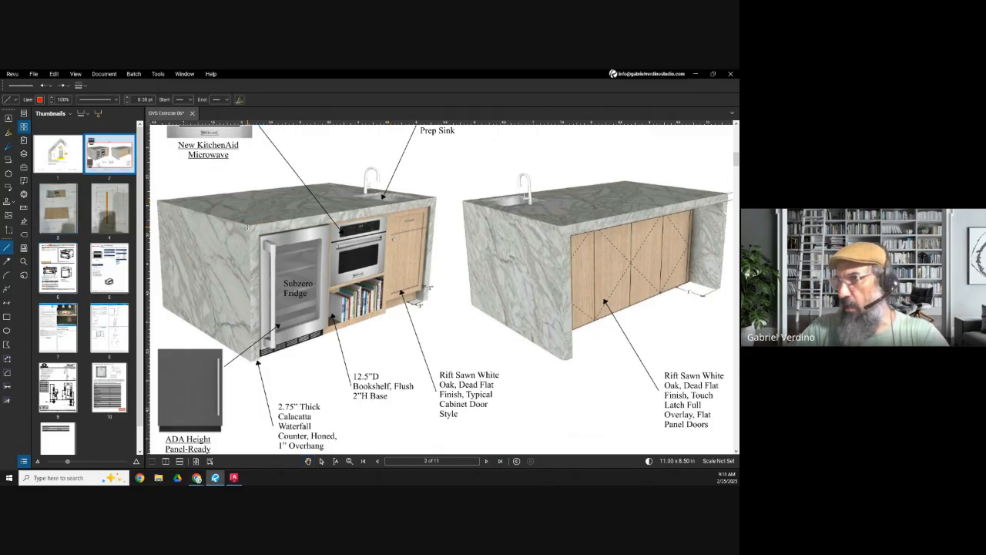
left_click_drag(248, 225, 435, 197)
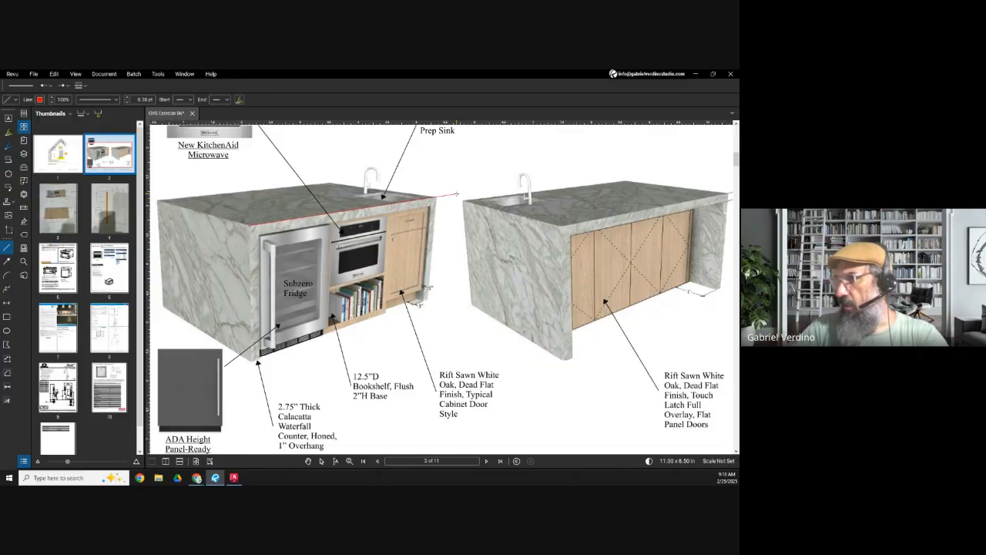
key("Escape")
Step: Check the rendering's 1" overhang, return to AutoCAD and erase the construction line offset by 24
scroll(423, 296, "up", 4)
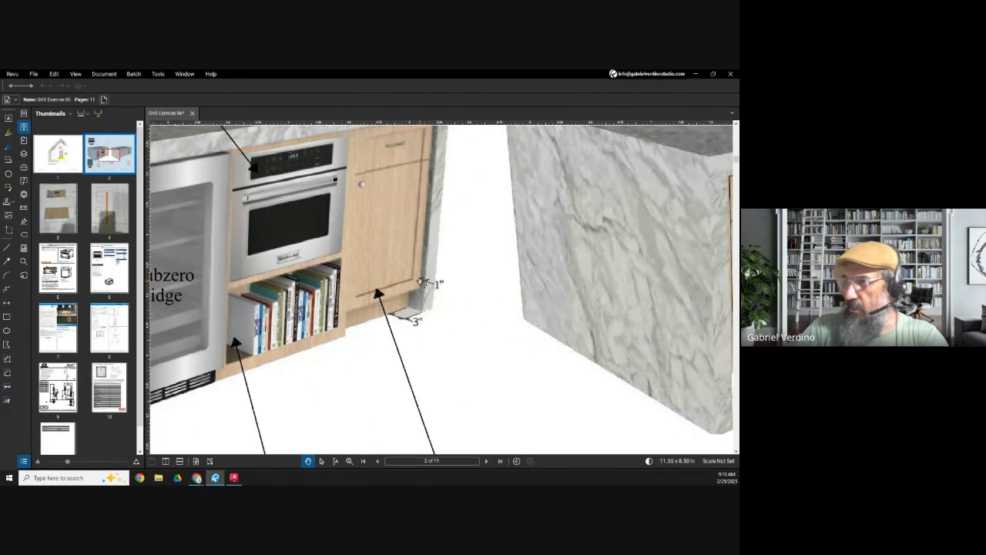
left_click(695, 75)
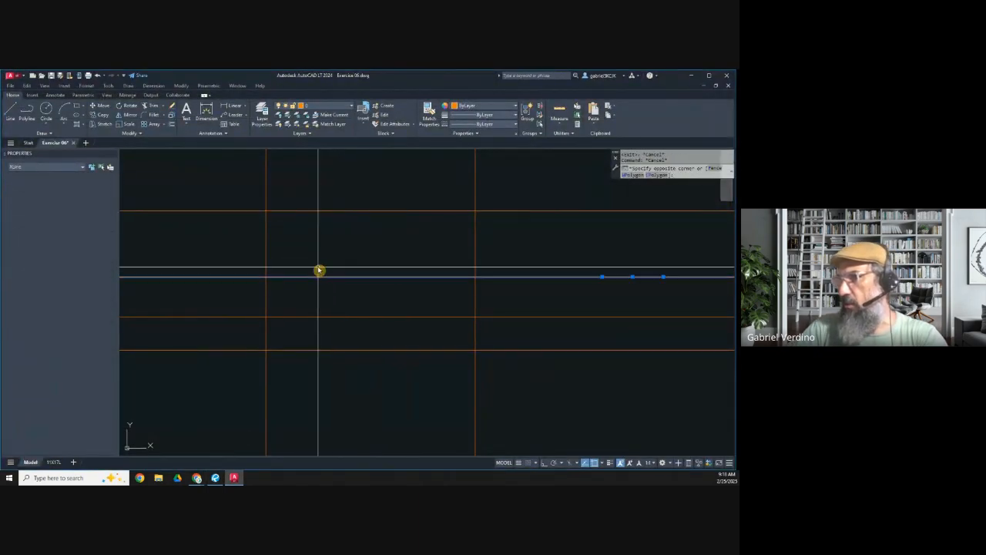
key("Delete")
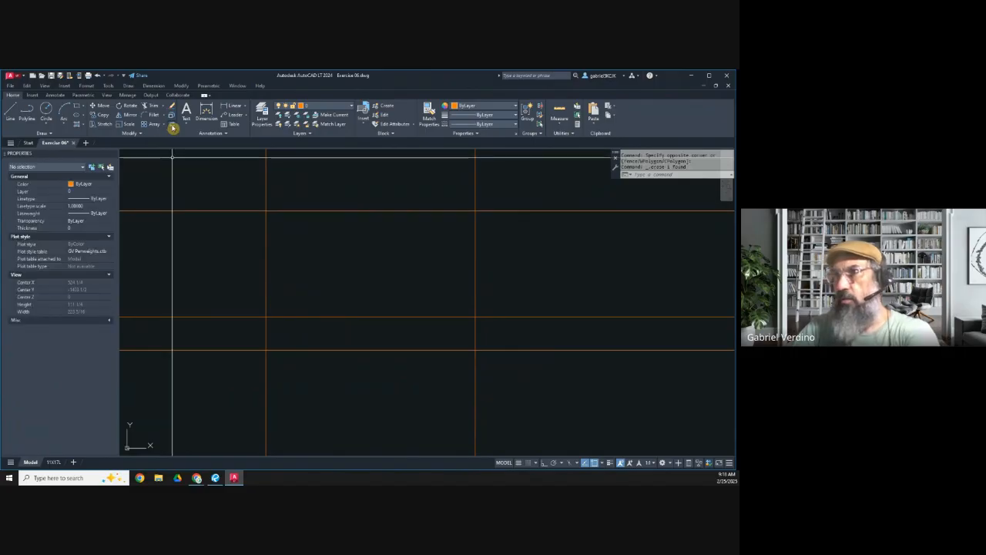
Step: Offset the top horizontal construction line downward by 1 for the countertop overhang
left_click(172, 126)
type("1")
key("Return")
left_click(279, 210)
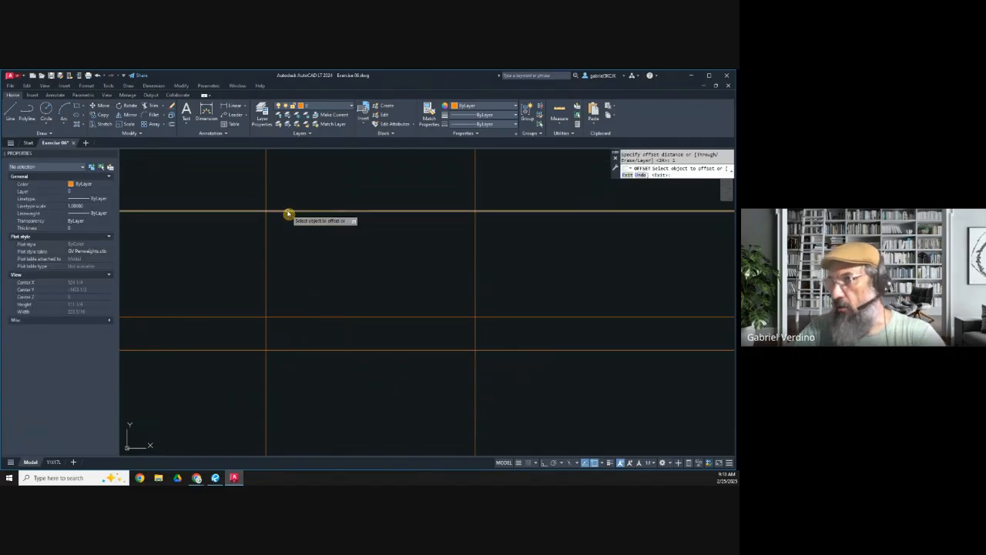
left_click(292, 238)
key("Return")
key("Return")
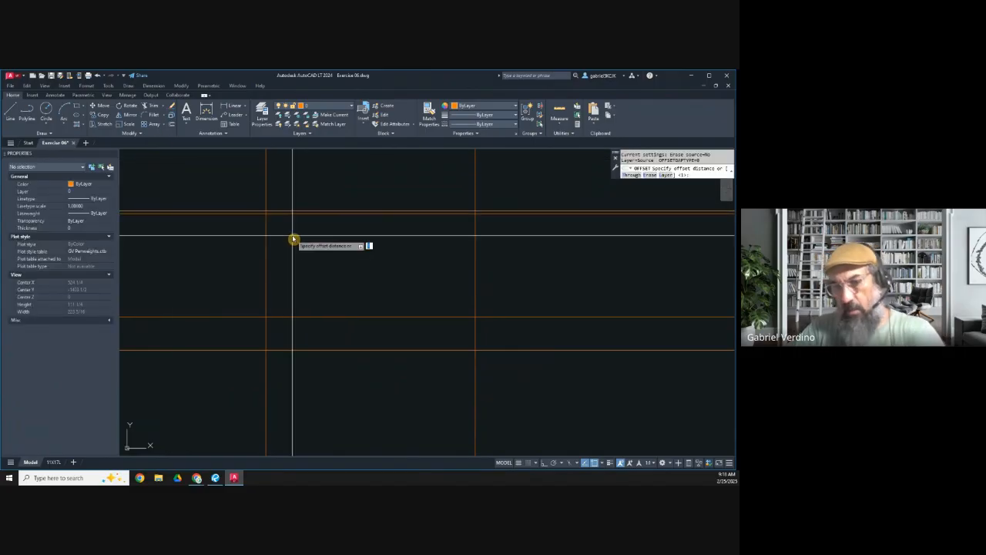
Step: Offset the 1" overhang line downward by the fridge's 24" opening depth
key("Return")
left_click(288, 214)
left_click(292, 245)
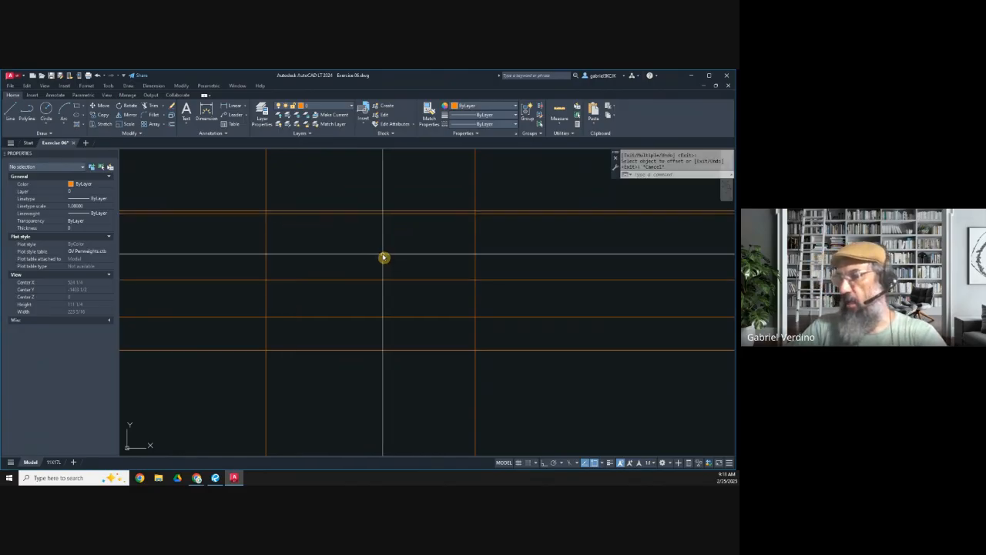
Step: Switch to Revu and compare the page 4 plan sketch's depths with the page 8 fridge standard installation drawing, then return to AutoCAD
left_click(215, 478)
scroll(362, 252, "down", 7)
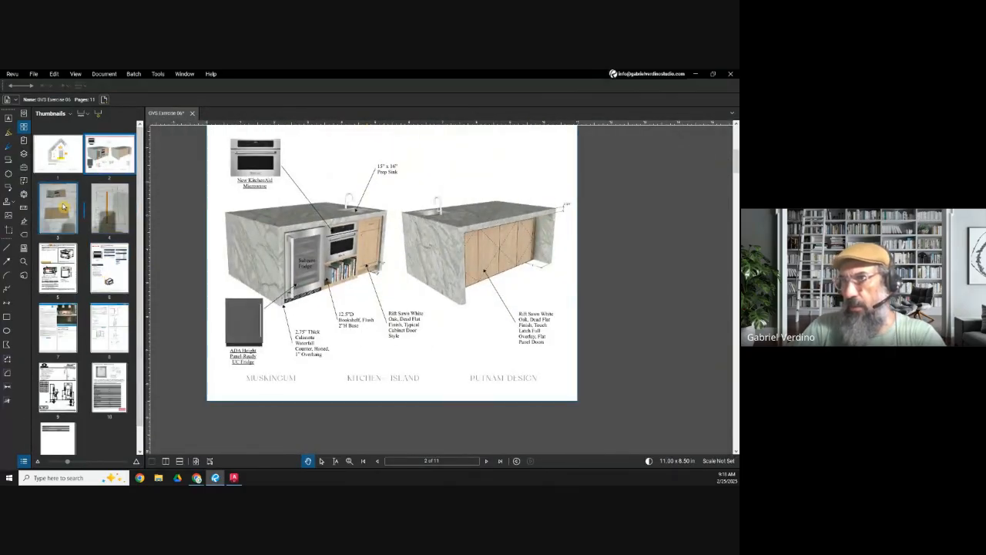
left_click(122, 202)
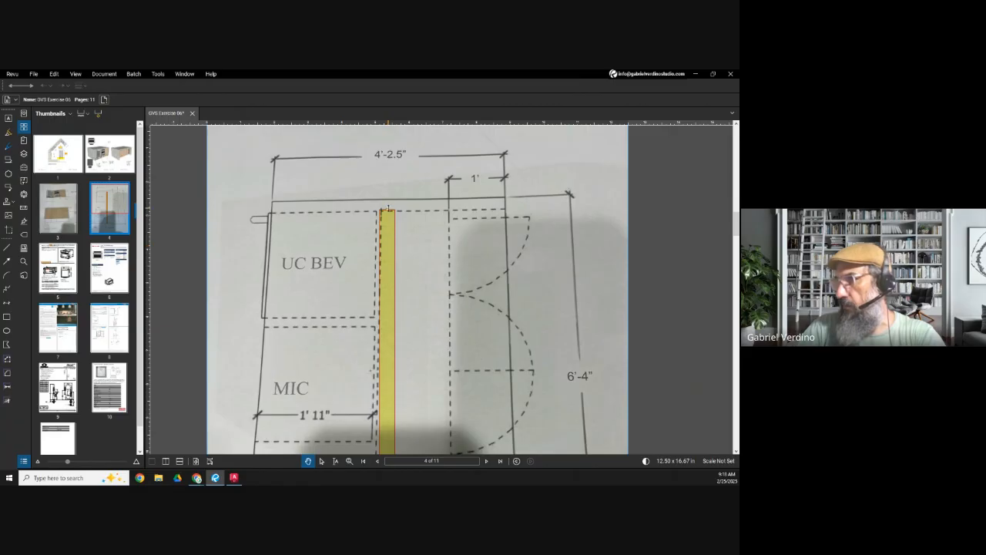
scroll(387, 209, "down", 3)
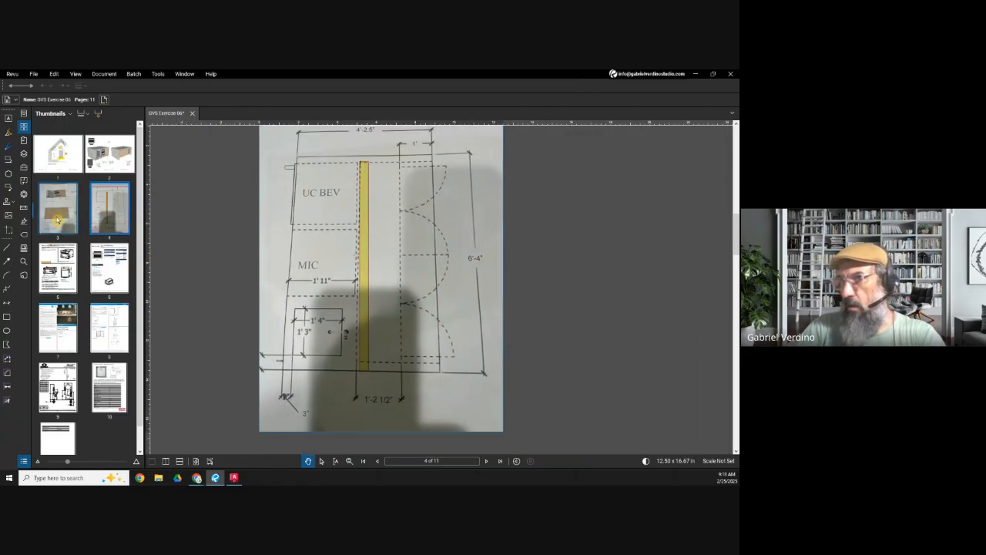
left_click(112, 334)
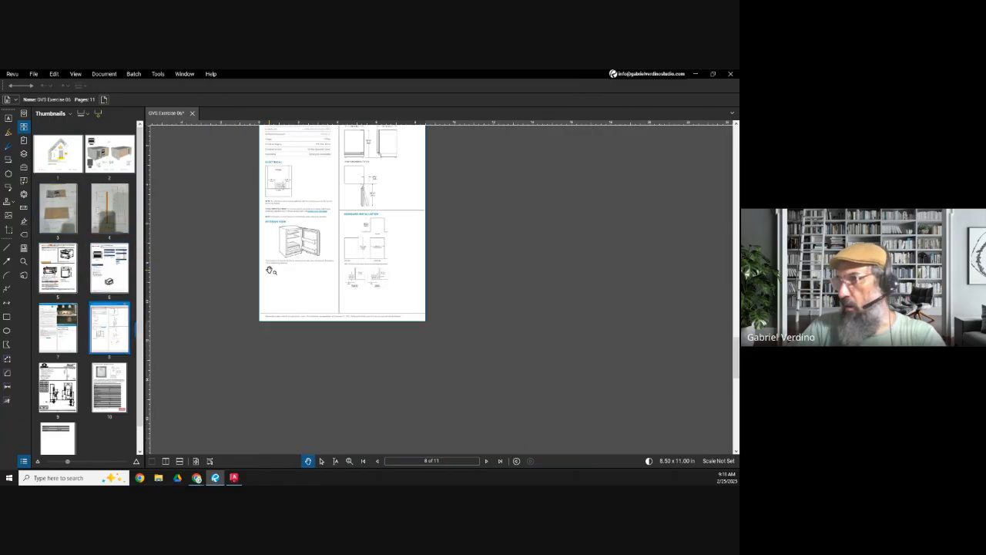
scroll(383, 304, "up", 3)
scroll(383, 305, "down", 2)
scroll(389, 339, "up", 4)
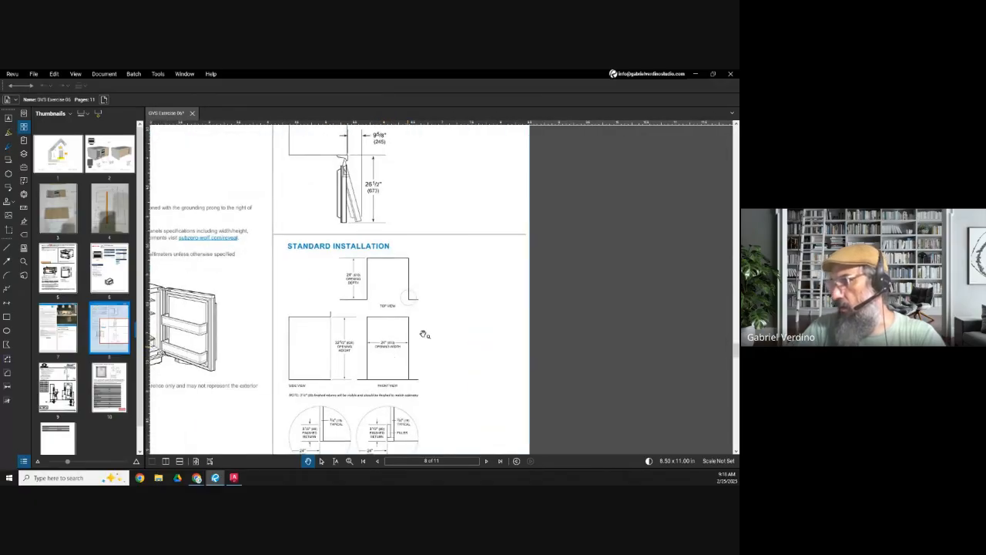
left_click(695, 74)
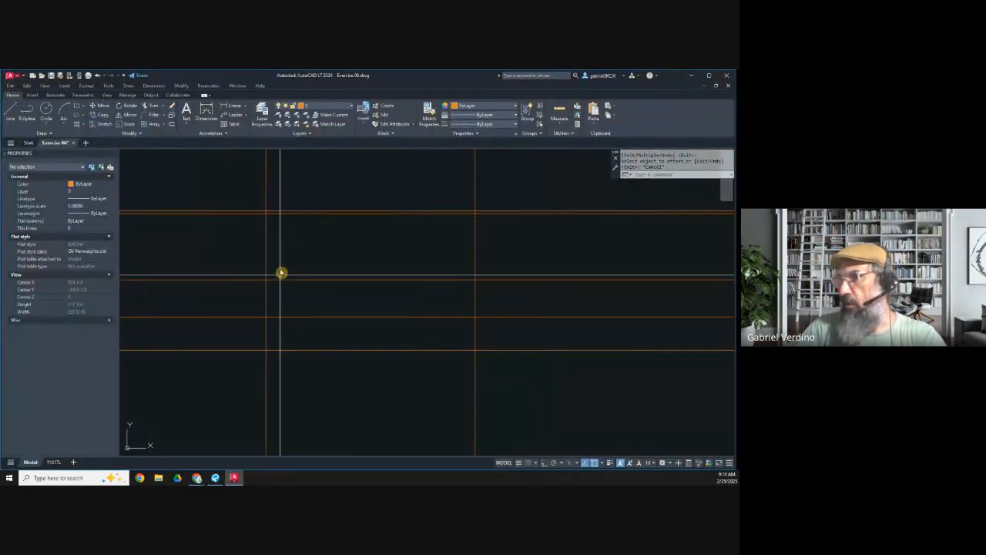
Step: Select the overhang line, the fridge depth line and the next horizontal construction line below to examine the depth zones
left_click(282, 214)
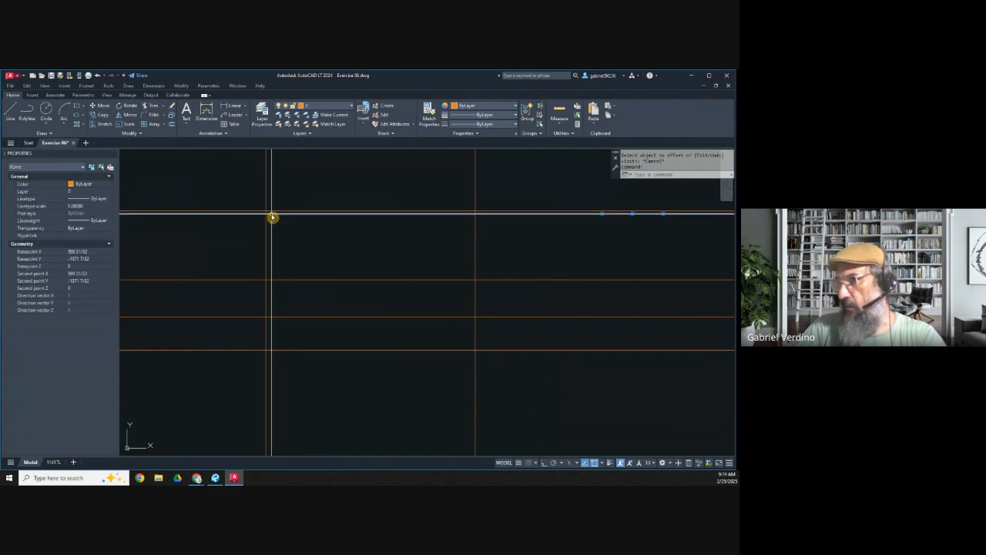
left_click(275, 280)
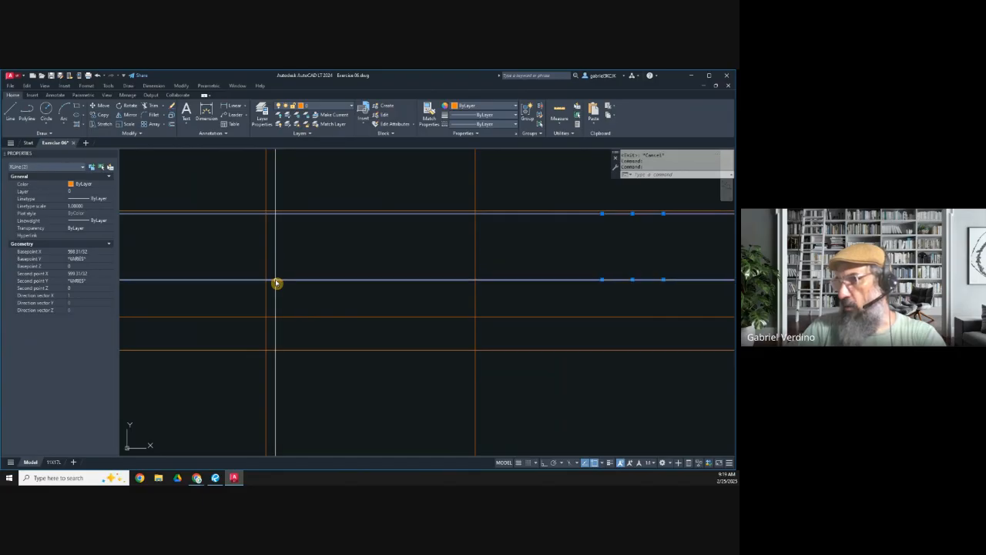
middle_click_drag(295, 302, 302, 261)
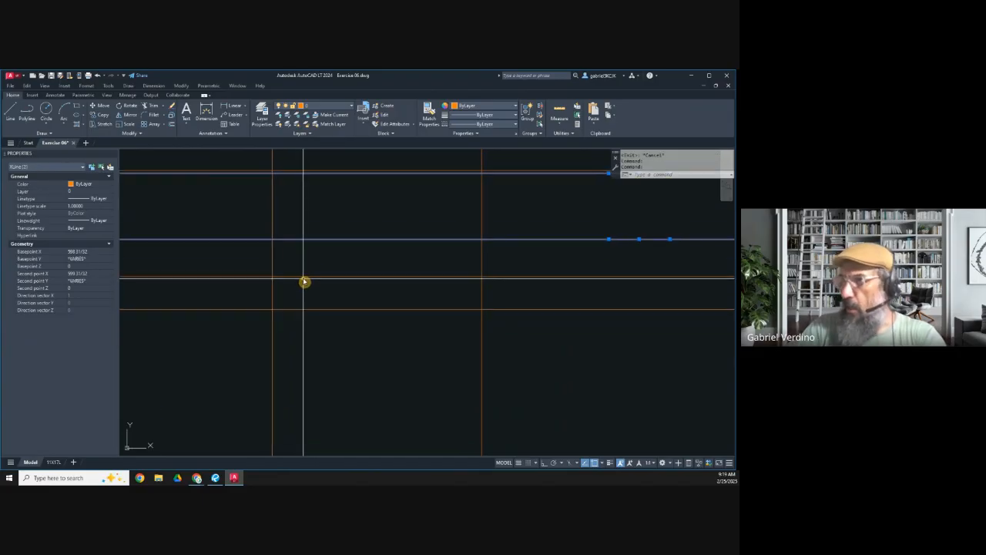
left_click(302, 277)
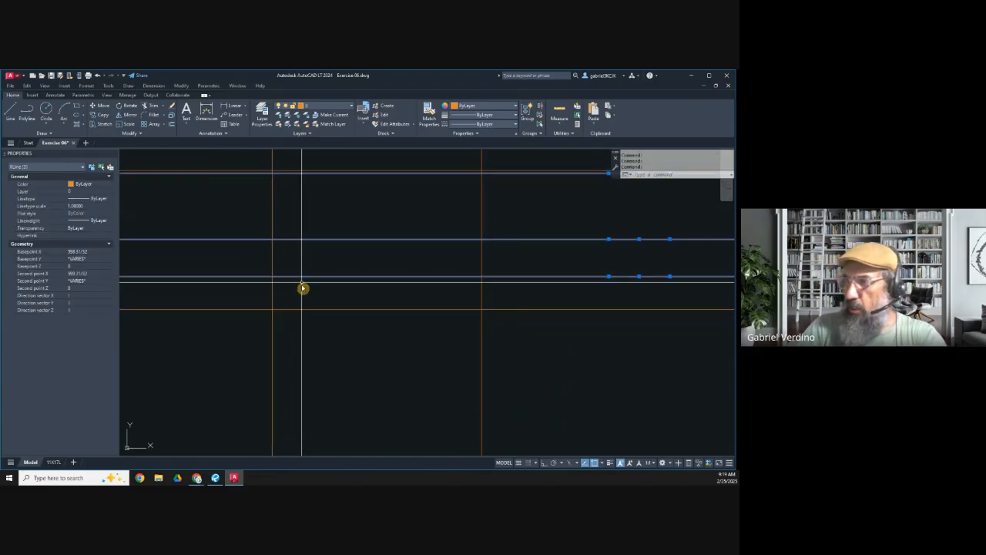
scroll(292, 275, "up", 5)
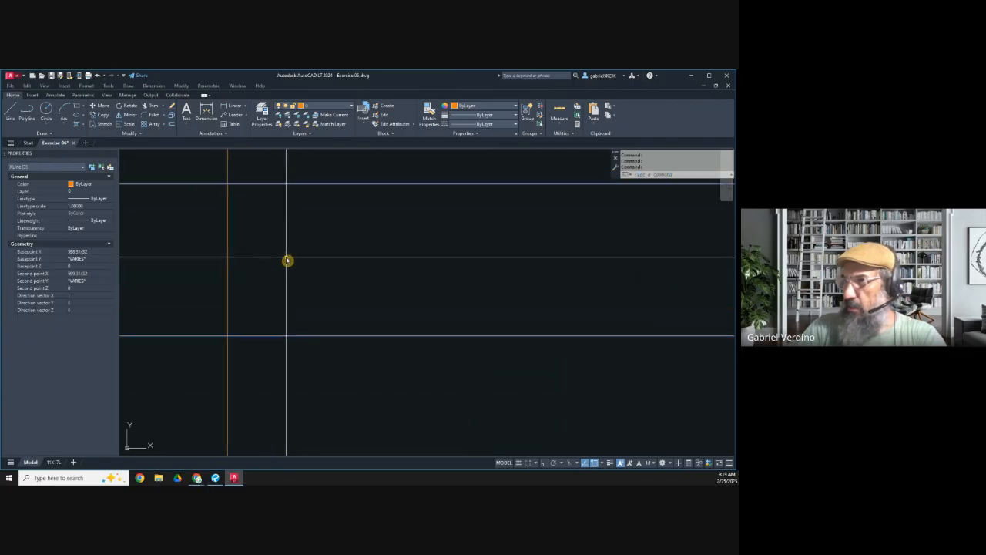
Step: Switch to Revu, examine the depth layout behind the beverage fridge on the page 4 sketch, and return to AutoCAD
left_click(215, 478)
left_click(109, 327)
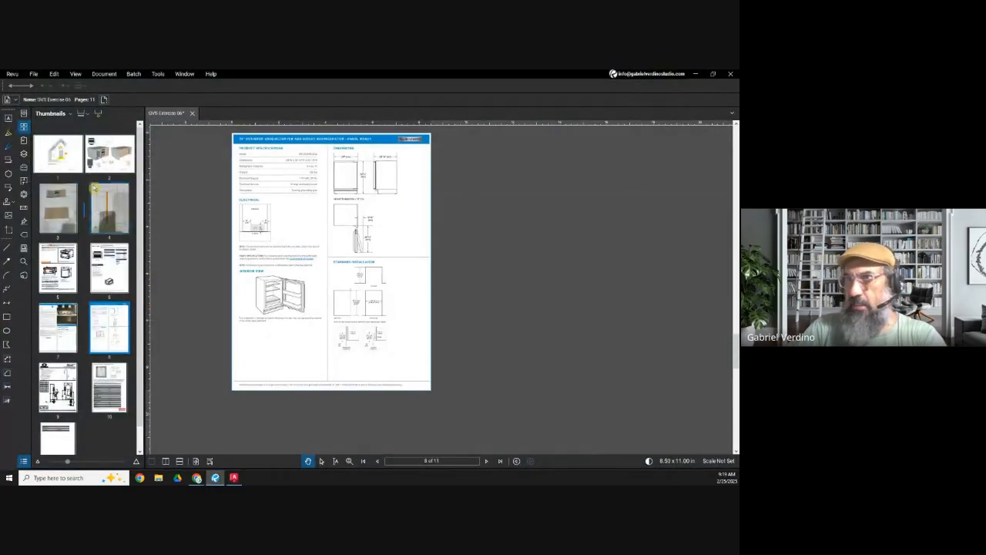
left_click(109, 208)
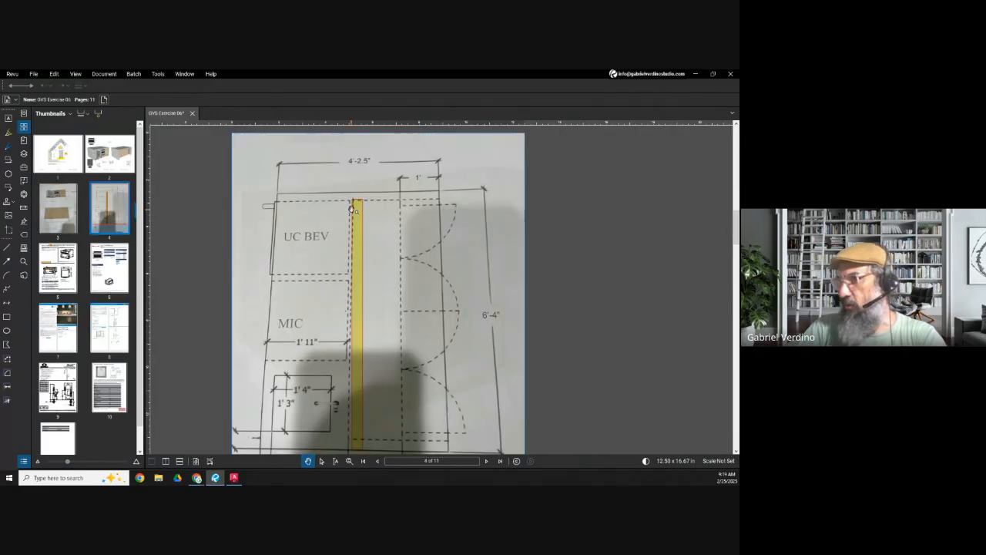
left_click_drag(359, 424, 331, 367)
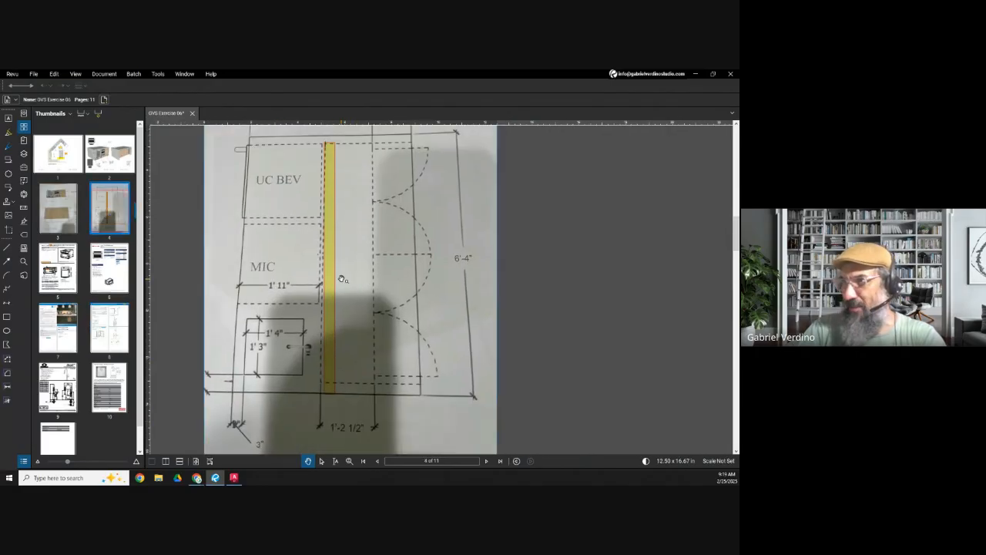
left_click(696, 80)
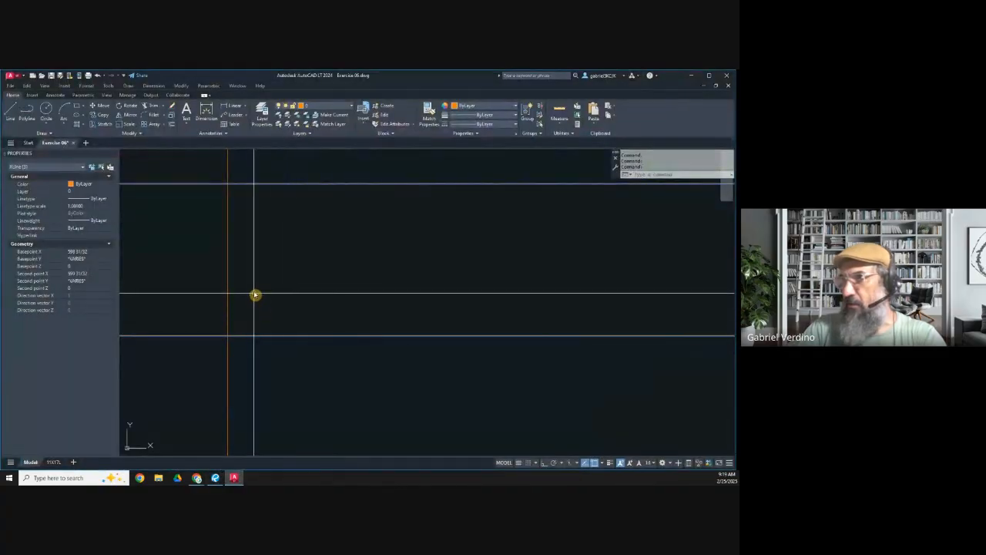
Step: Measure the gap between the fridge depth line and the next horizontal construction line below with a temporary linear dimension
scroll(242, 270, "up", 2)
key("Escape")
left_click(232, 105)
left_click(244, 237)
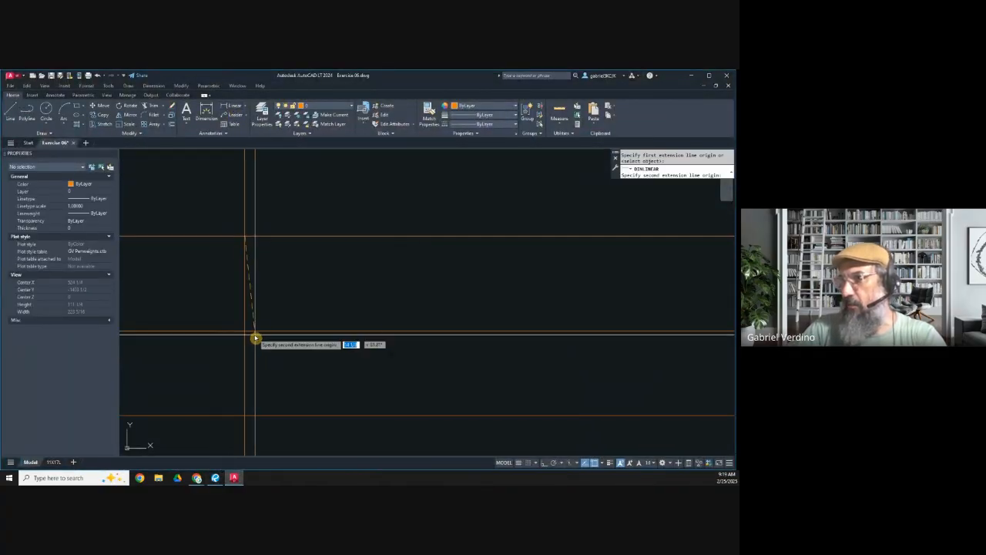
left_click(244, 324)
scroll(245, 289, "up", 3)
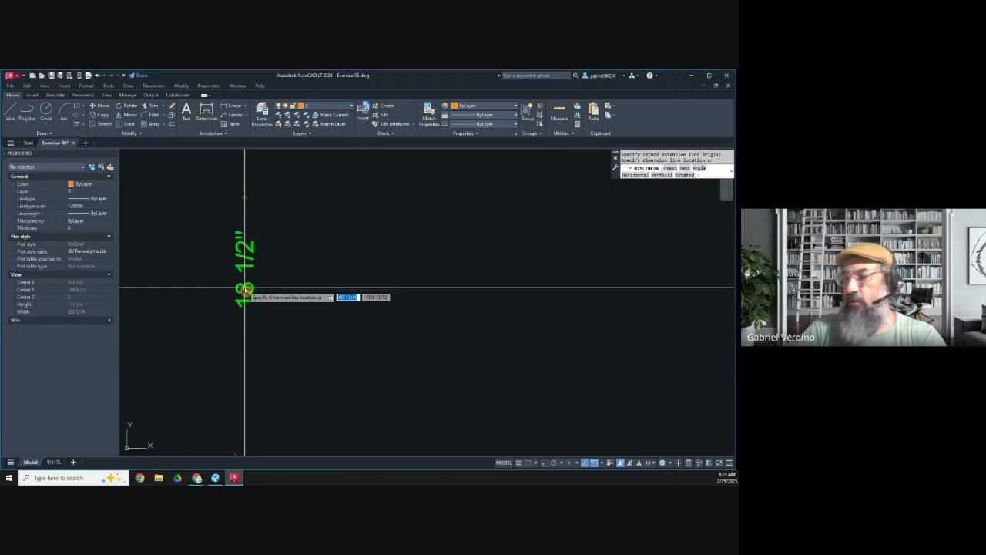
scroll(245, 290, "down", 3)
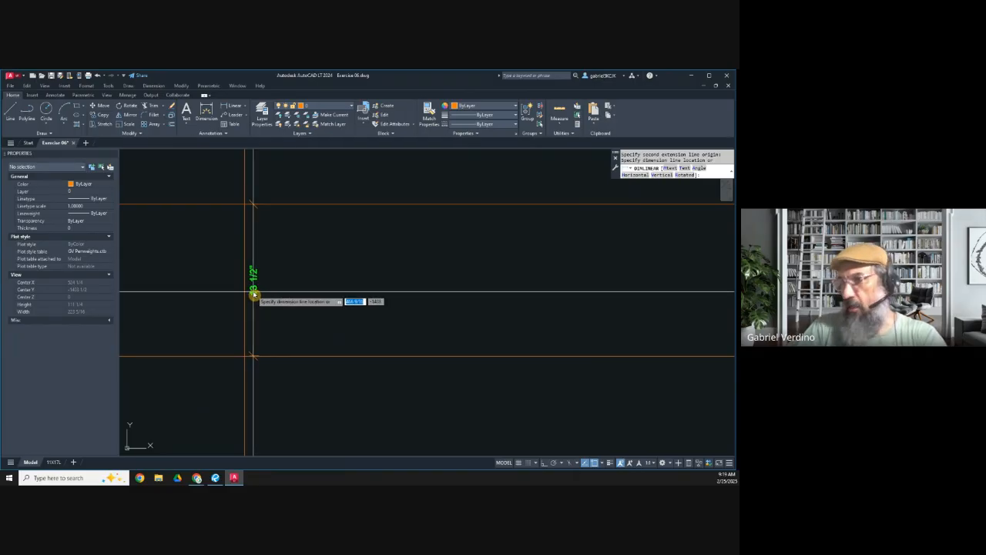
scroll(266, 299, "down", 2)
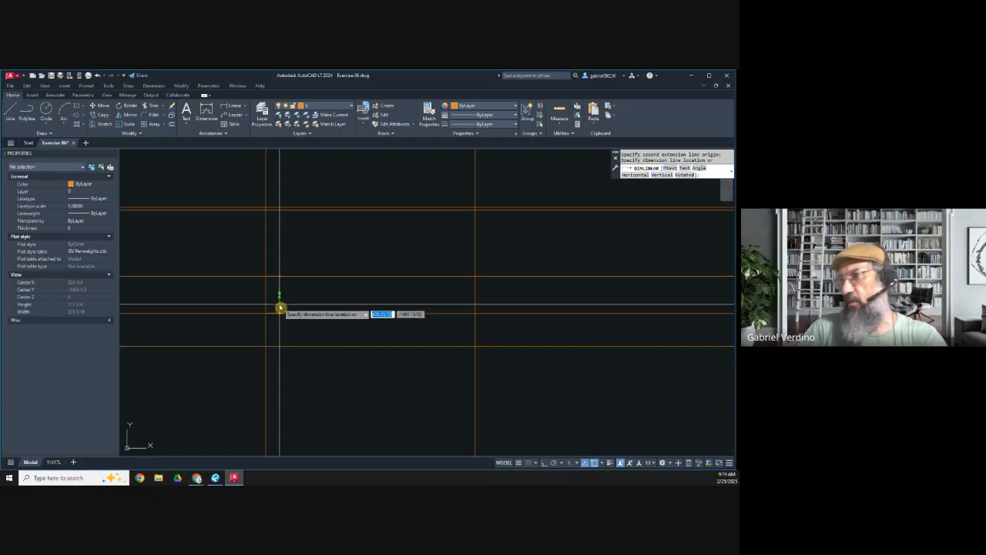
key("Escape")
Step: Offset the horizontal construction line just below the fridge depth line upward by 10
scroll(282, 290, "up", 3)
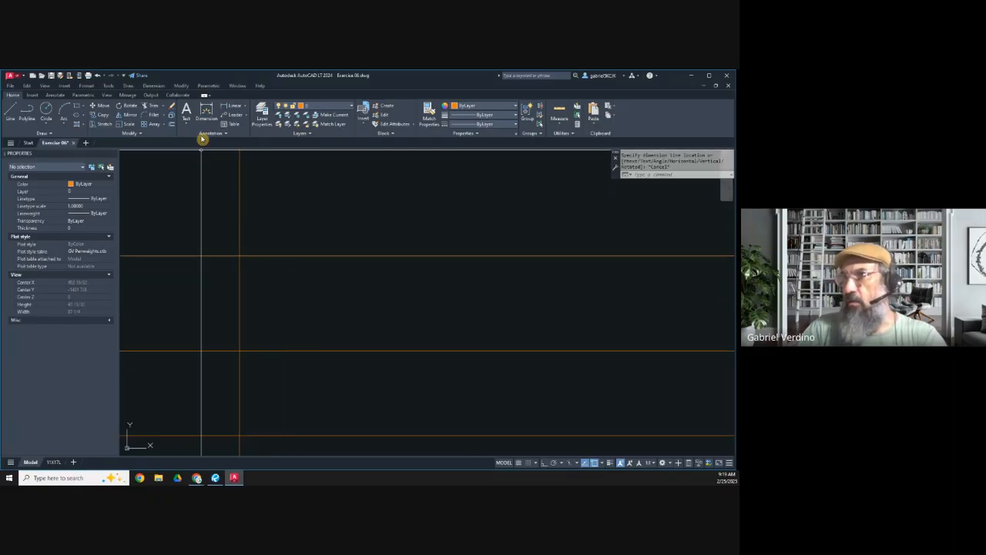
left_click(173, 124)
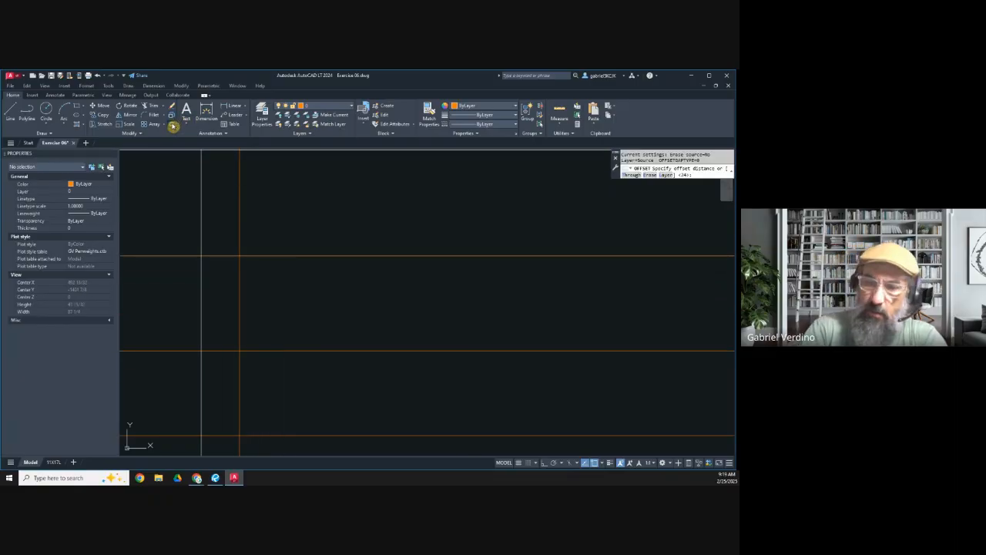
type("10")
key("Return")
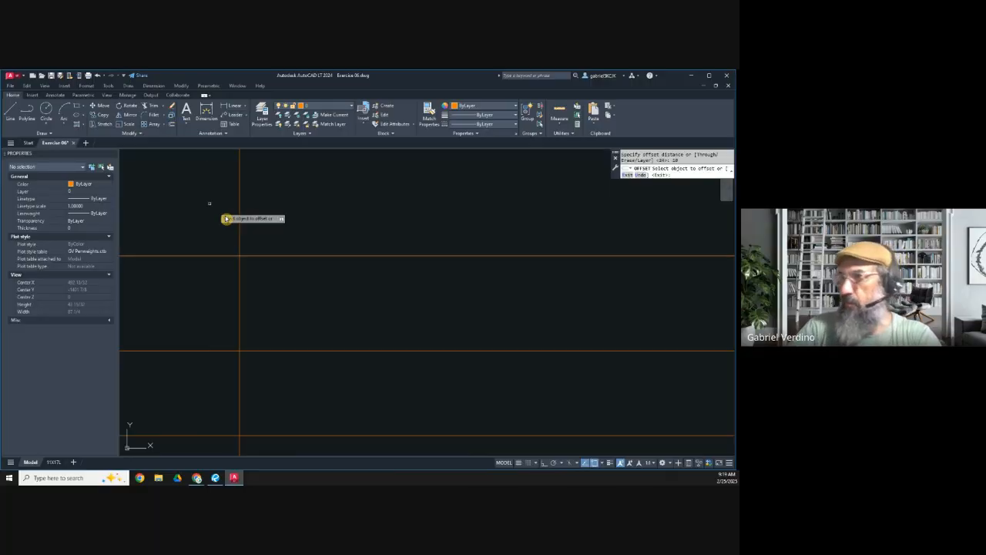
scroll(273, 290, "down", 2)
left_click(271, 286)
left_click(271, 274)
scroll(260, 262, "up", 3)
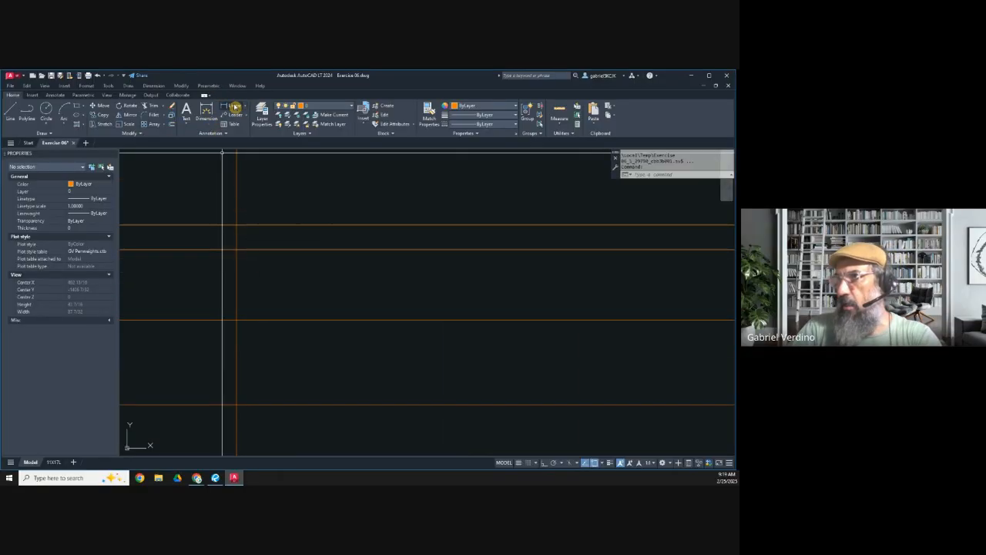
Step: Measure the remaining gap between the fridge depth line and the line offset by 10 with a temporary dimension
left_click(210, 116)
left_click(237, 226)
left_click(238, 251)
scroll(245, 237, "up", 4)
scroll(245, 238, "down", 3)
scroll(245, 237, "down", 2)
key("Escape")
scroll(280, 279, "down", 6)
middle_click_drag(354, 307, 348, 307)
scroll(285, 229, "up", 2)
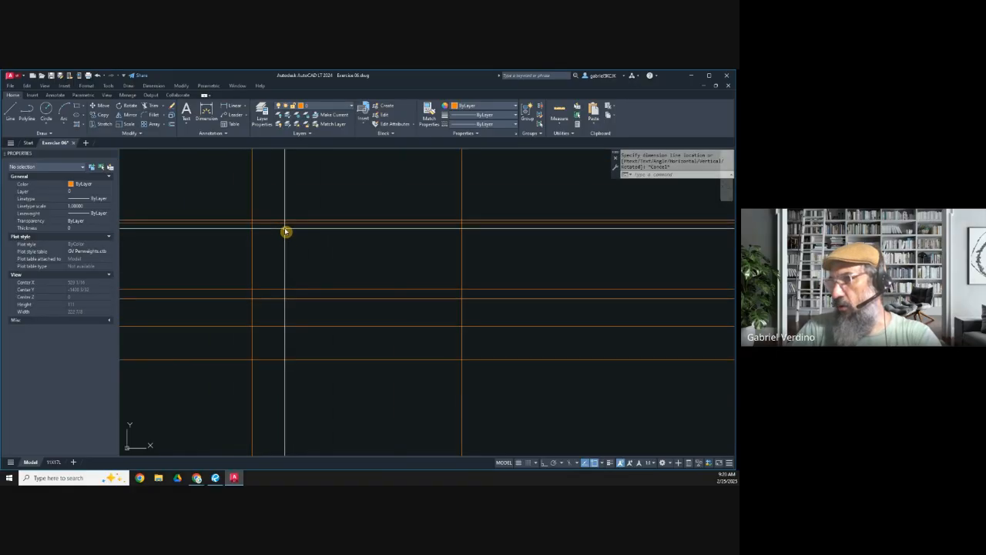
Step: Switch to Revu and examine the page 2 island renderings for the countertop thickness, overhang and waterfall side notes
left_click(215, 478)
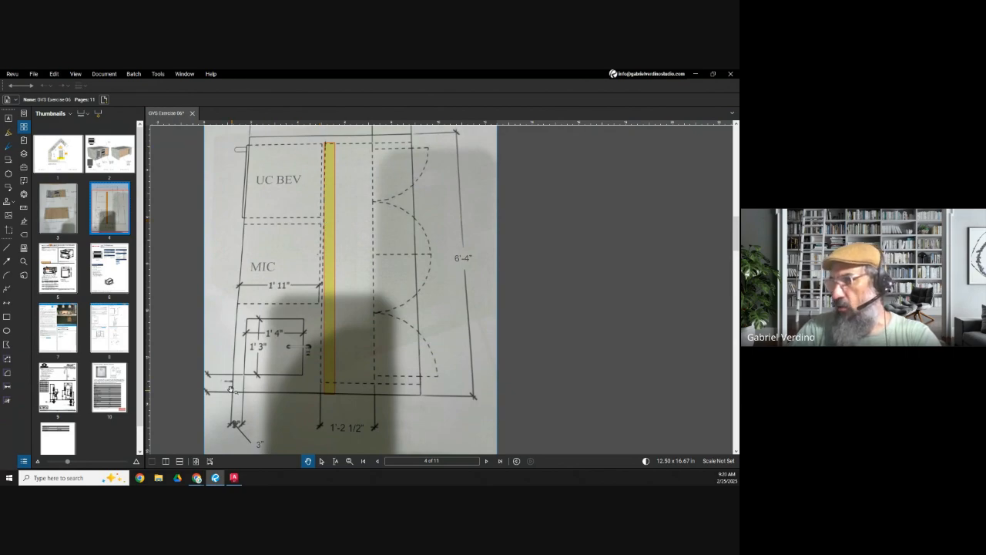
left_click(93, 158)
scroll(383, 258, "up", 3)
scroll(518, 179, "up", 3)
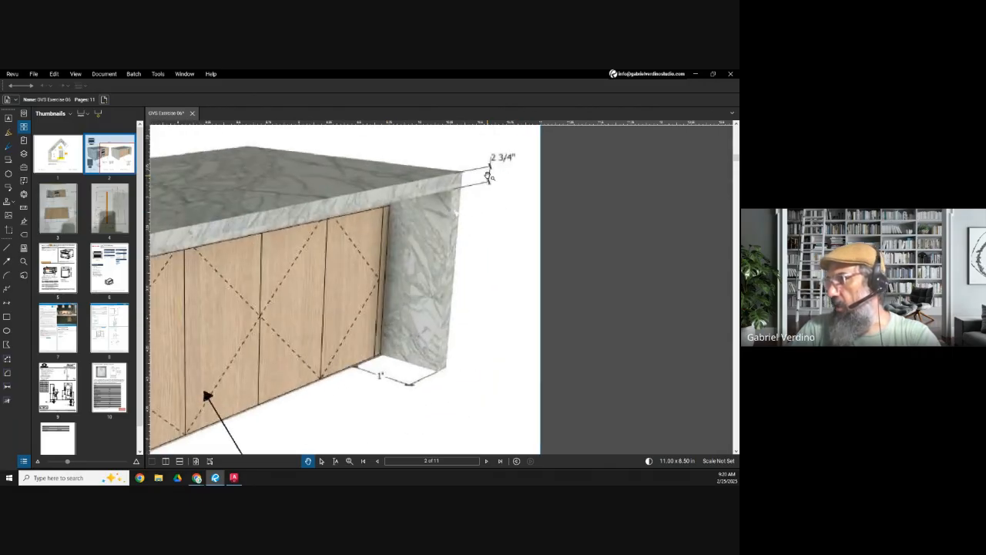
scroll(508, 160, "down", 3)
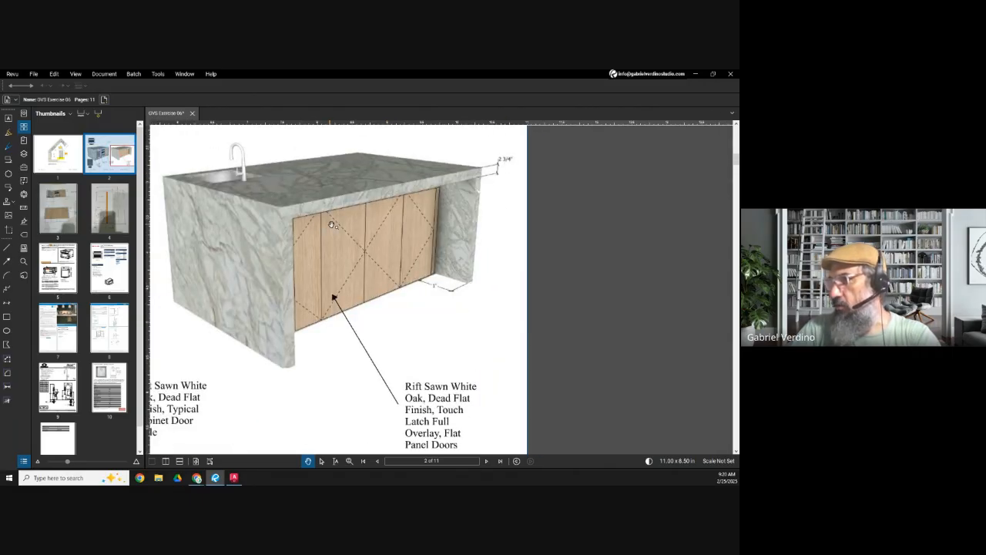
scroll(414, 247, "down", 3)
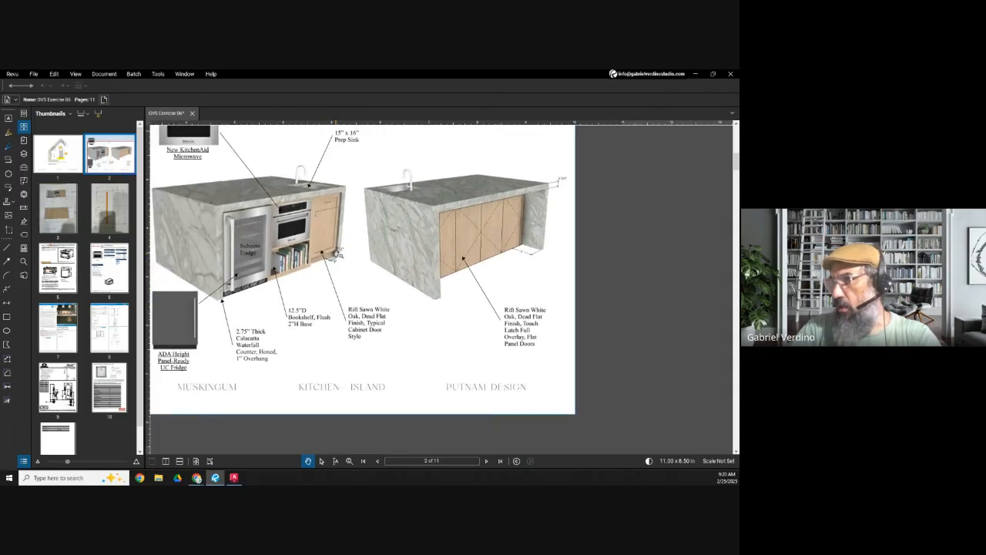
scroll(342, 277, "up", 3)
scroll(341, 277, "down", 2)
scroll(308, 270, "down", 3)
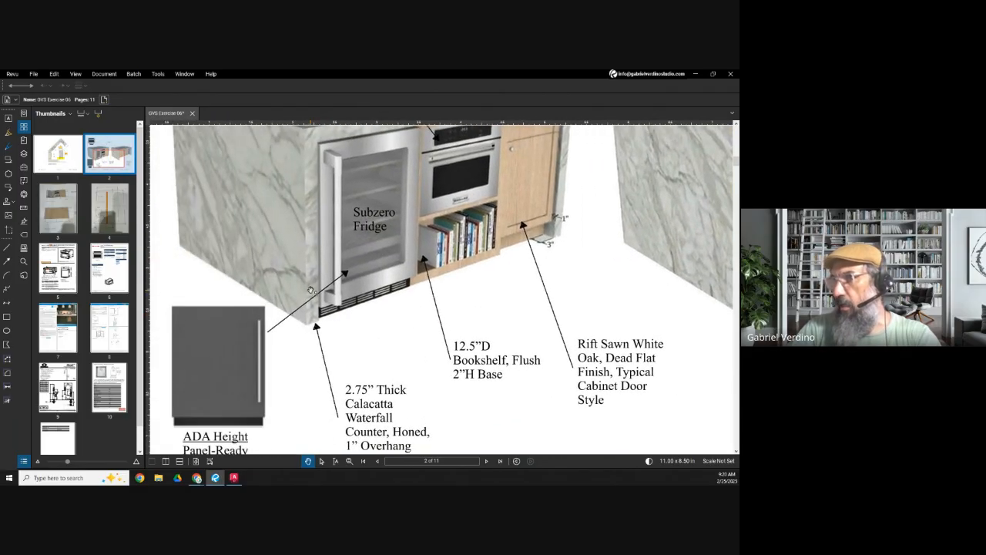
scroll(384, 201, "up", 3)
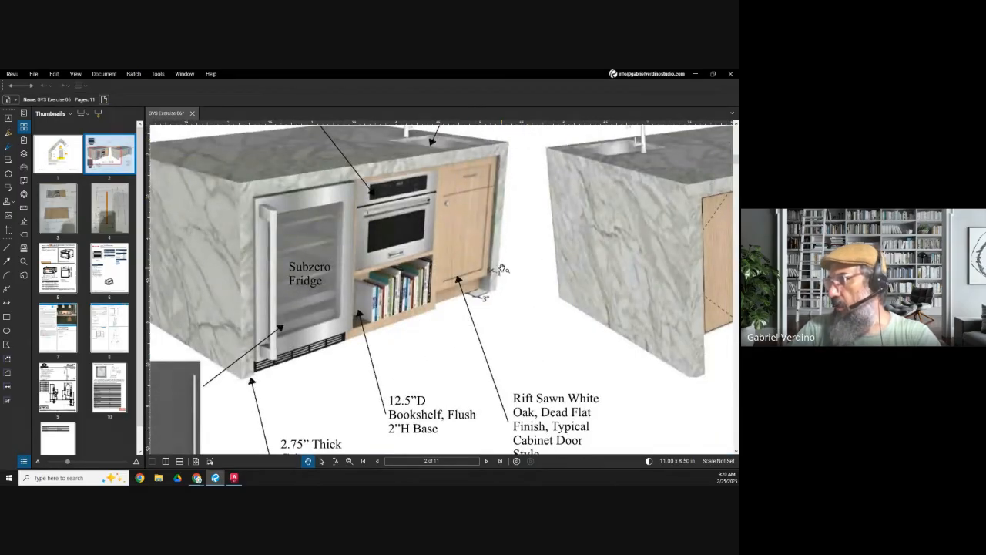
scroll(504, 268, "down", 5)
left_click_drag(564, 267, 390, 260)
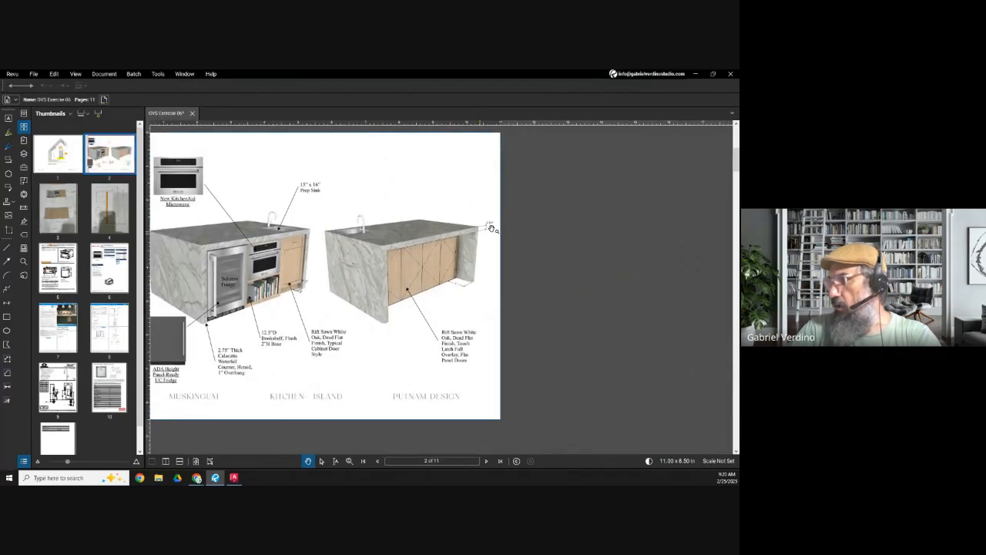
scroll(491, 228, "up", 2)
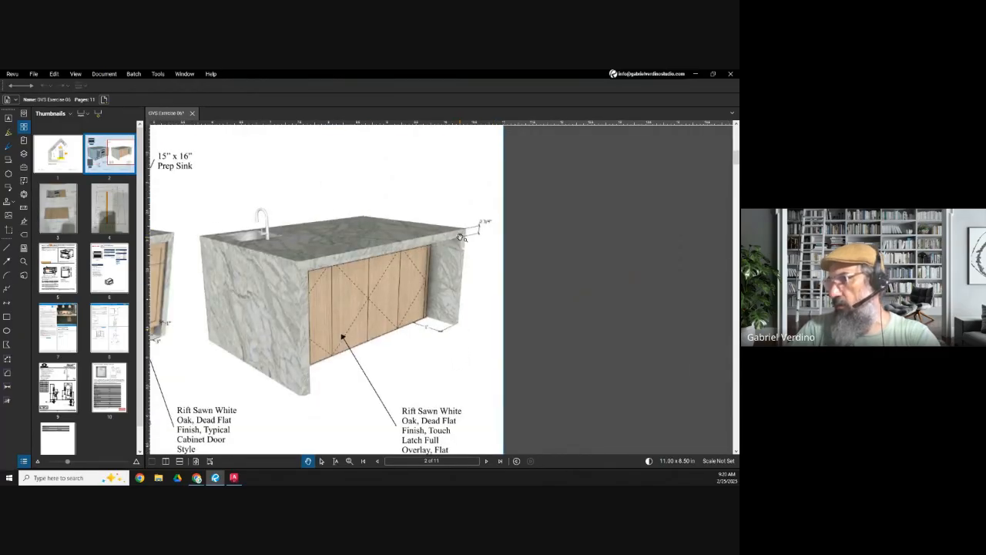
Step: Return to AutoCAD and offset the two outer vertical construction lines inward by 2-3/4
left_click(696, 74)
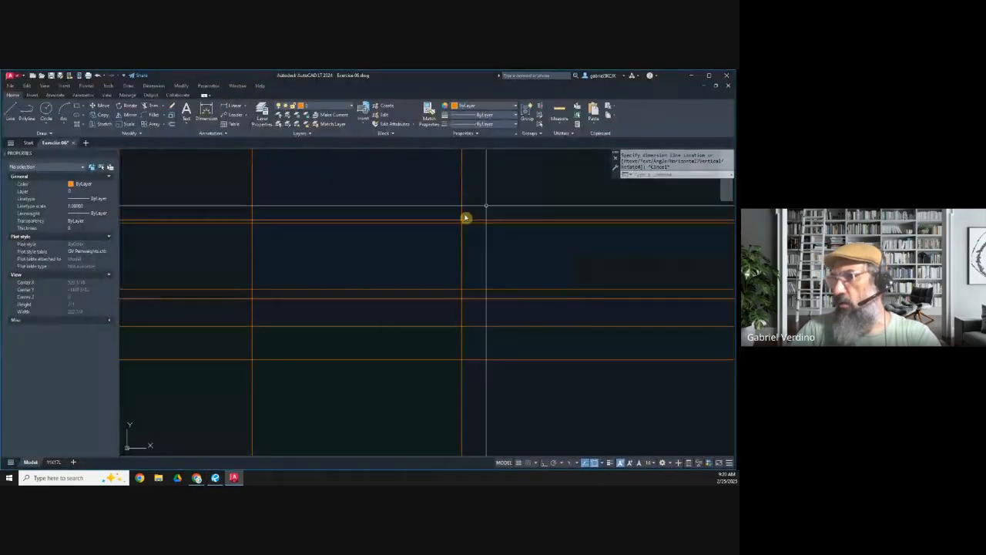
left_click(173, 128)
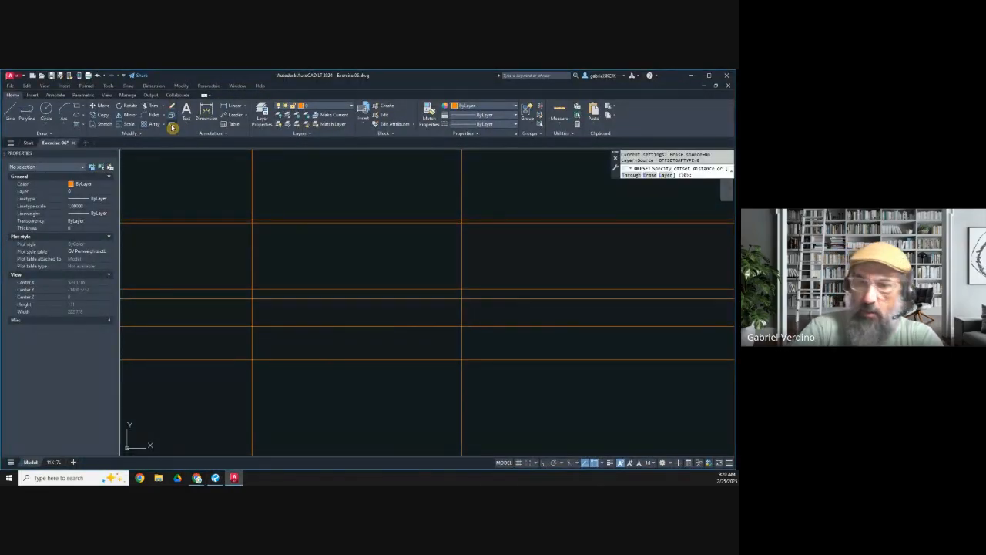
type("2-5")
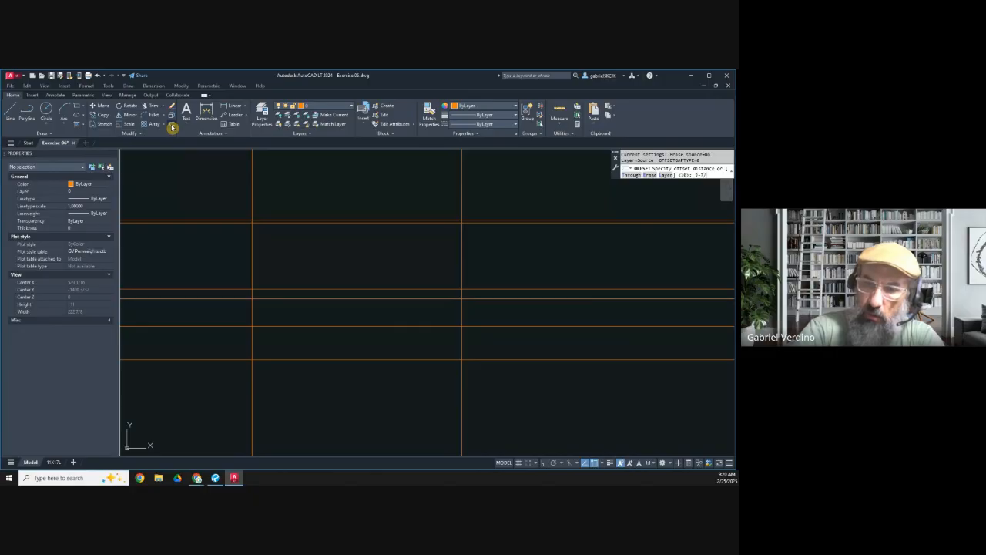
key("Return")
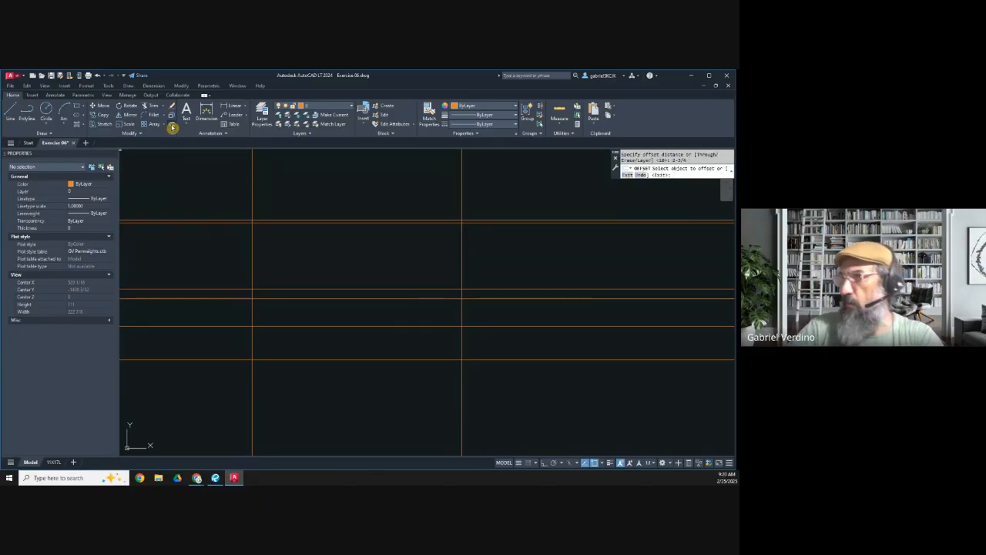
left_click(253, 258)
left_click(309, 258)
left_click(463, 274)
left_click(423, 277)
key("Escape")
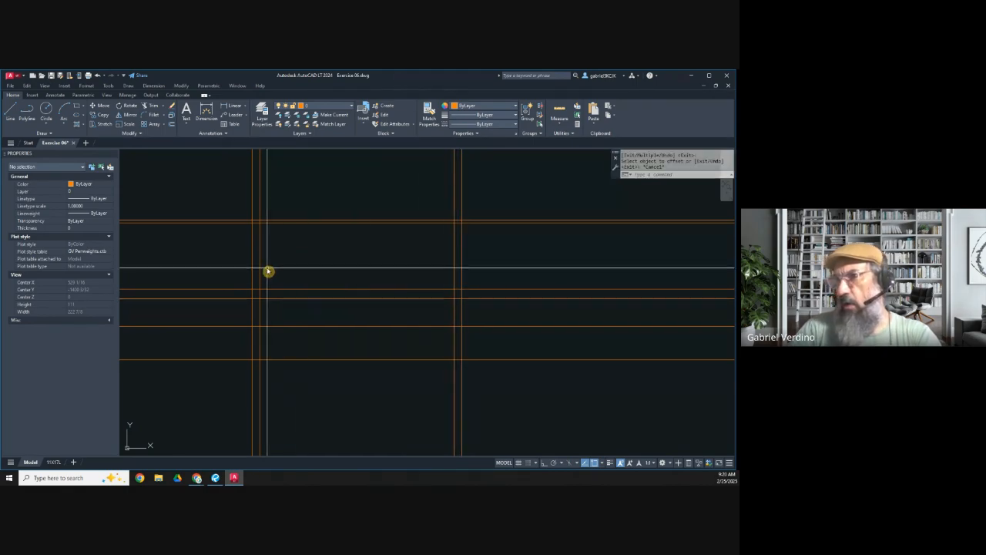
Step: Offset both lines of the left 2-3/4 vertical pair by 3/4 toward each other
scroll(255, 223, "up", 2)
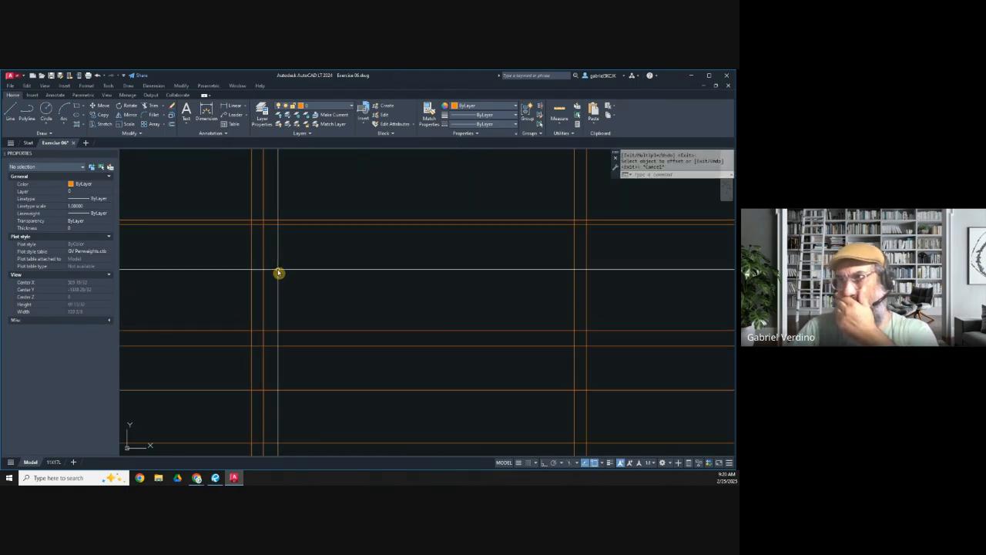
scroll(255, 225, "up", 3)
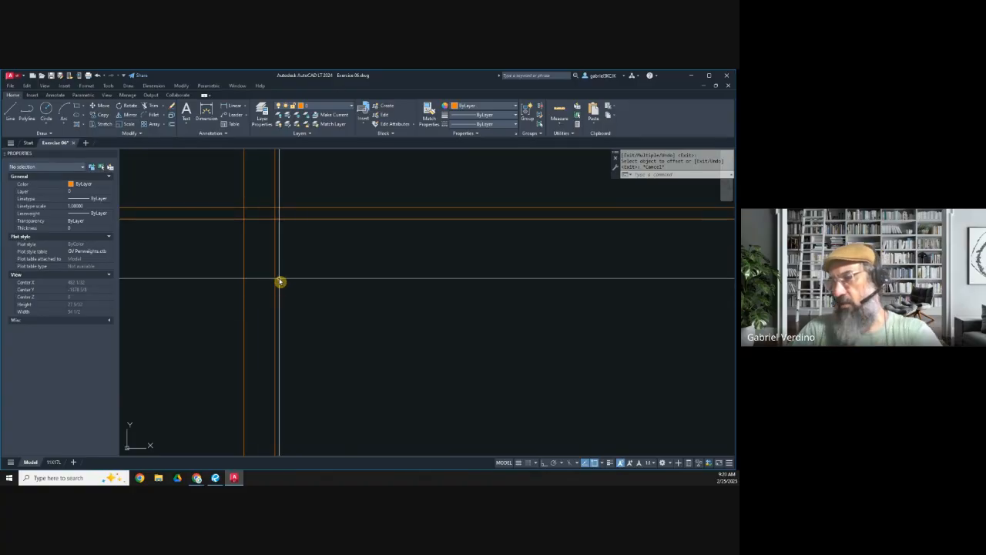
left_click(171, 124)
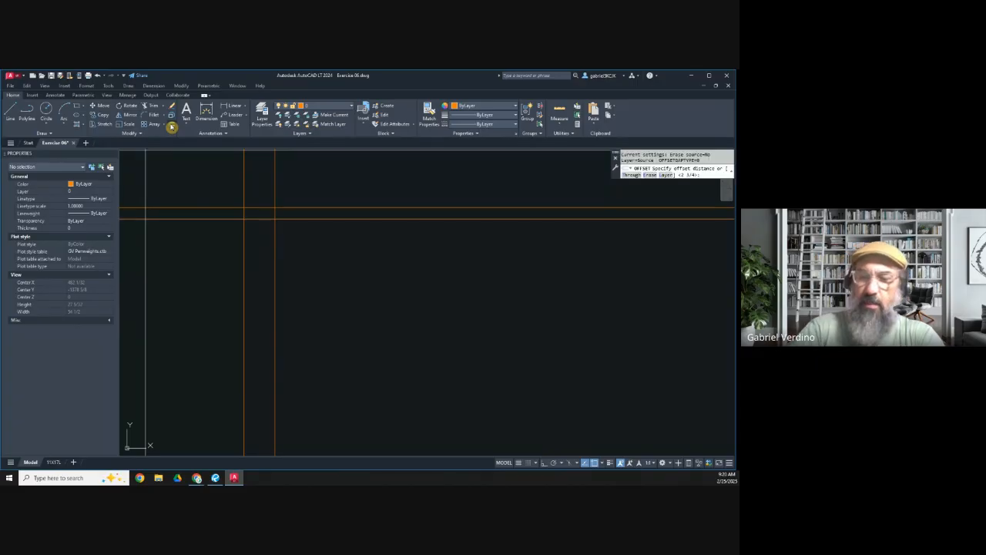
key("Return")
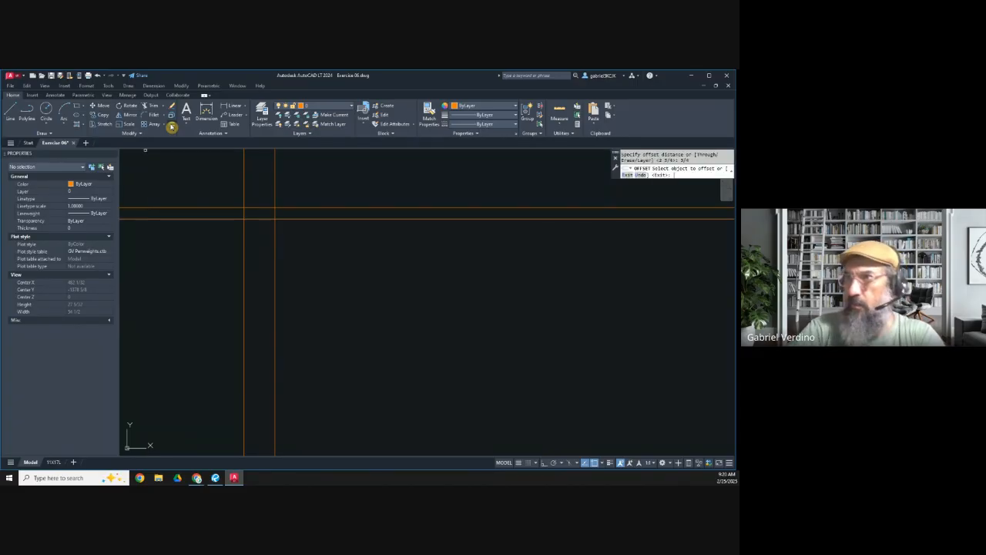
left_click(244, 251)
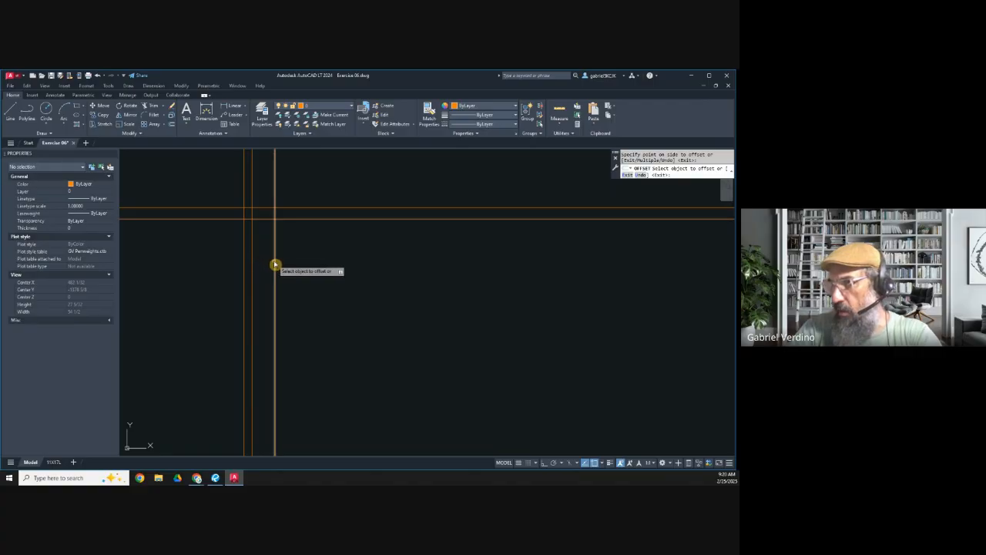
Step: Measure the gap between the two 3/4 offset lines with a temporary linear dimension
left_click(233, 105)
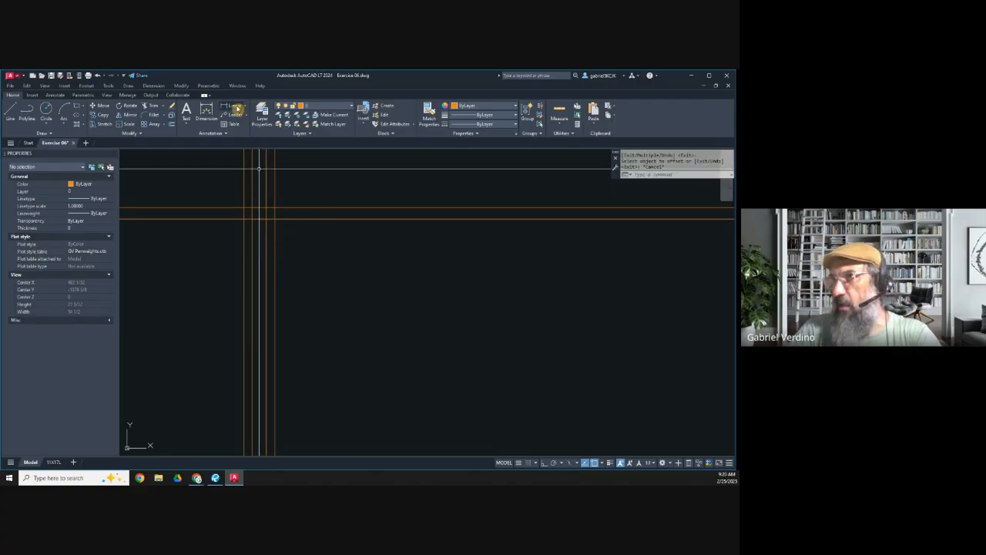
left_click(259, 221)
left_click(266, 225)
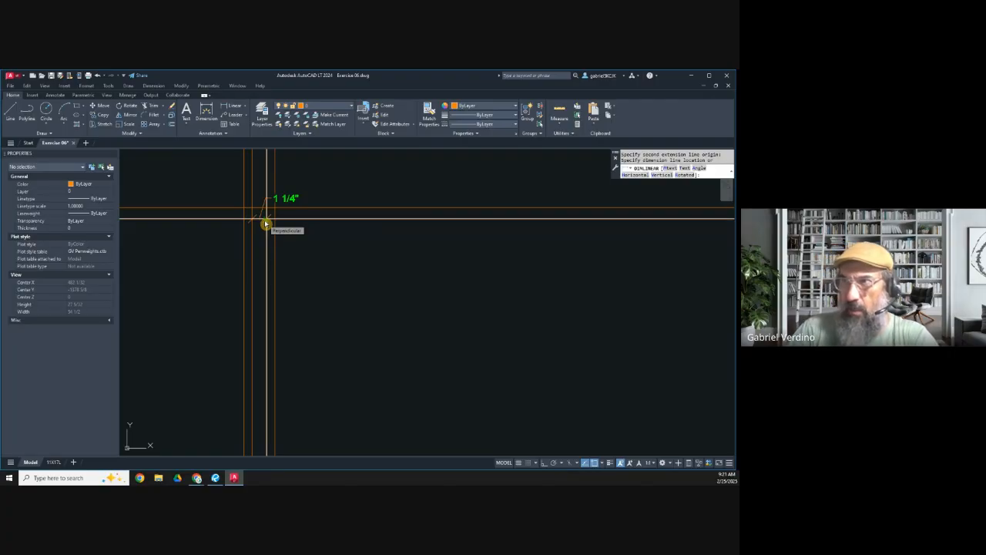
key("Escape")
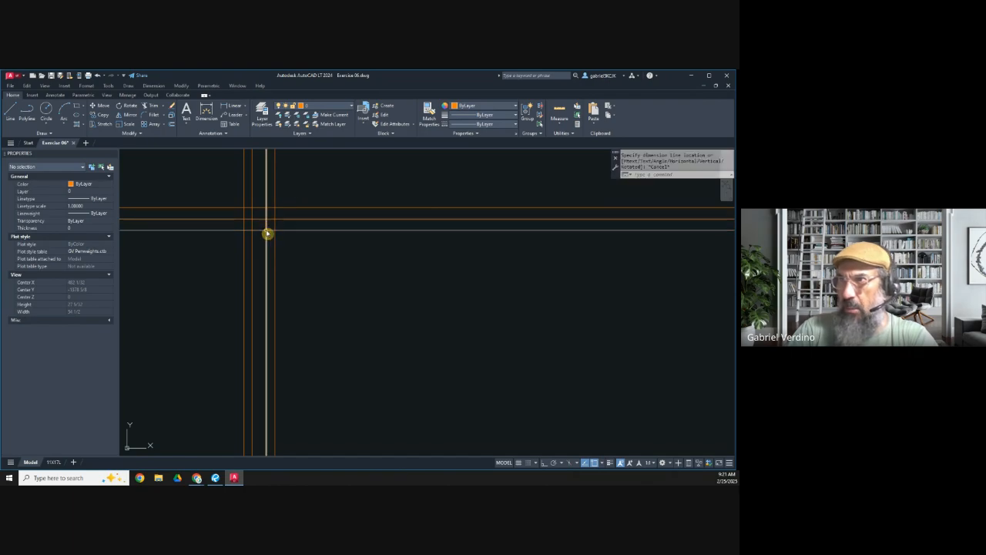
Step: Erase the two 3/4 offset lines inside the left vertical pair
left_click(262, 242)
left_click(254, 242)
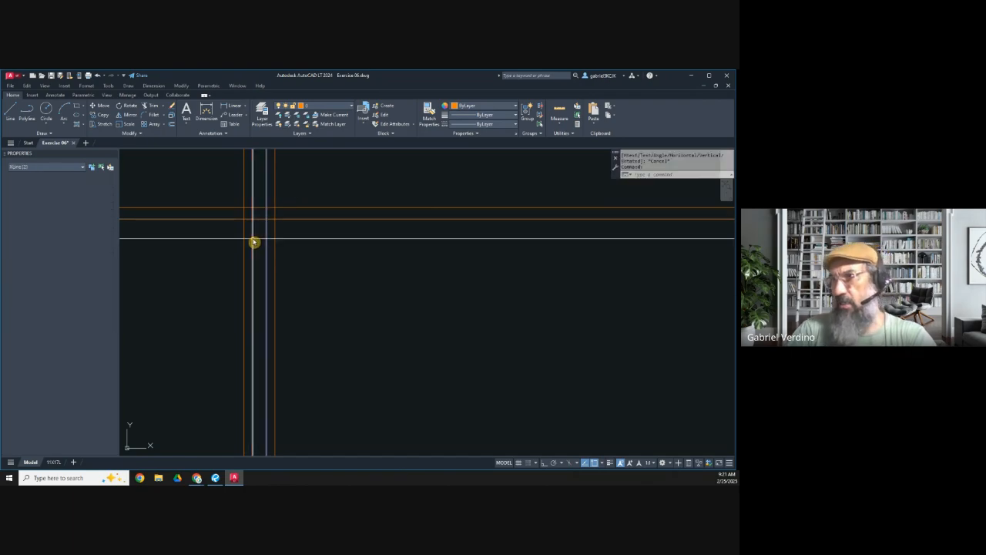
key("Delete")
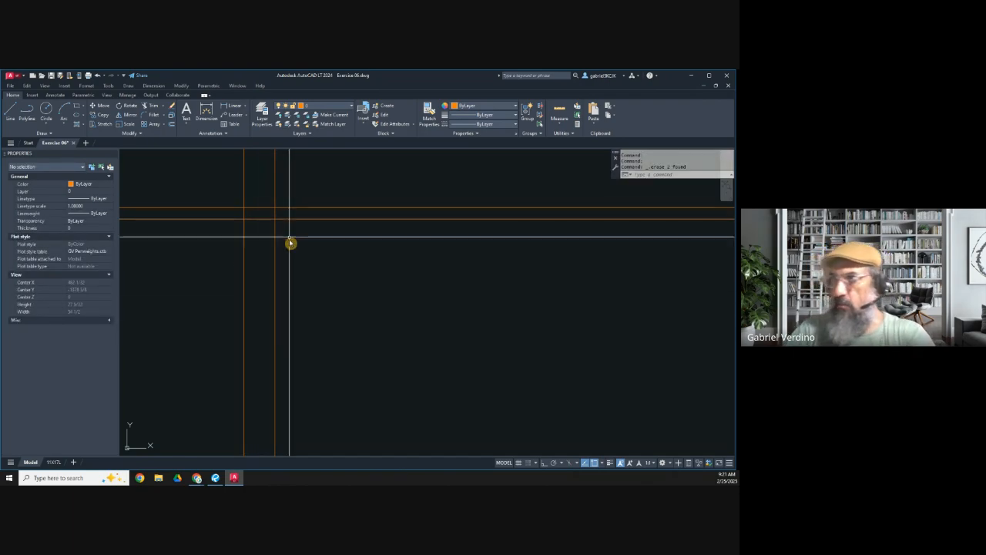
Step: Examine where the left 2-3/4 vertical pair crosses the closely spaced horizontal construction lines
scroll(322, 322, "down", 2)
middle_click_drag(332, 332, 256, 296)
middle_click_drag(220, 339, 235, 304)
scroll(223, 271, "up", 2)
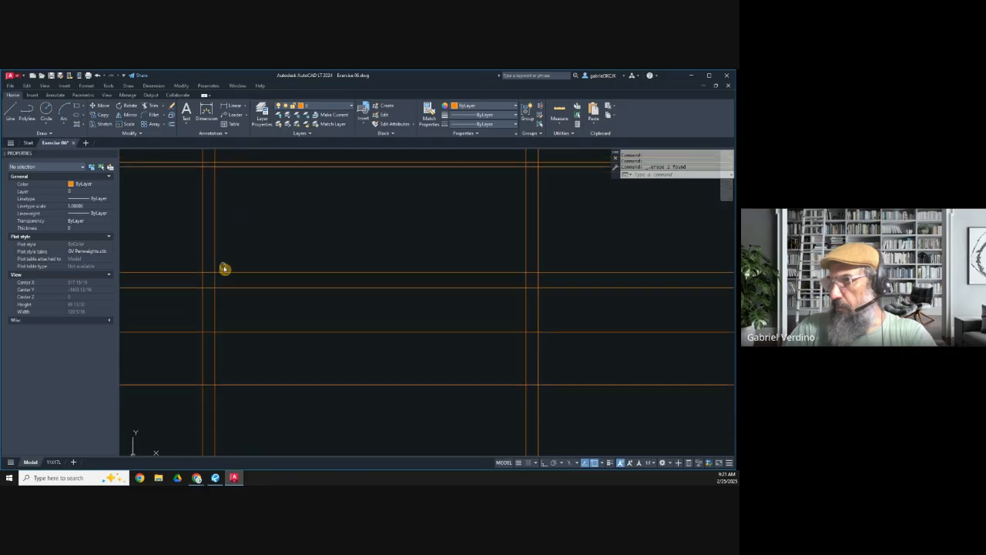
scroll(216, 289, "up", 2)
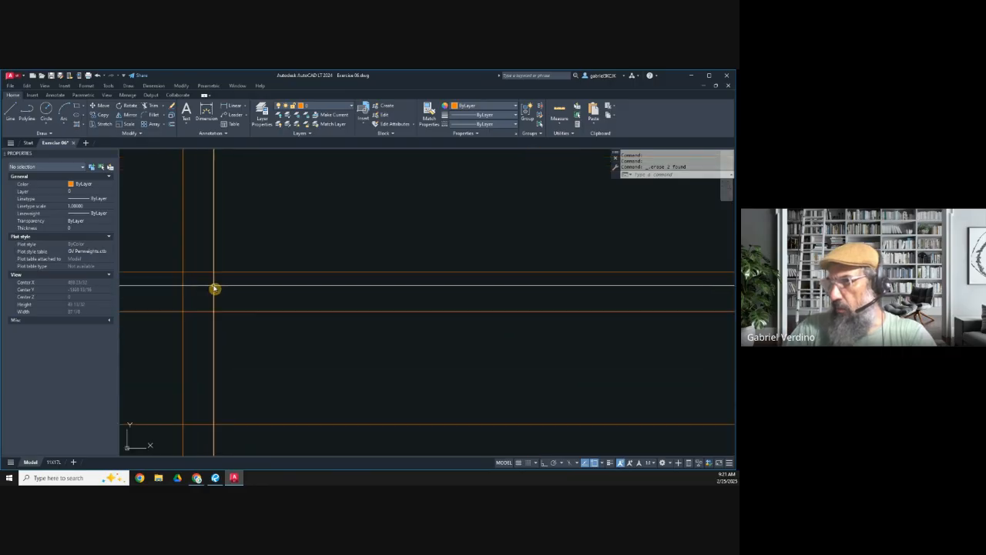
scroll(215, 302, "down", 2)
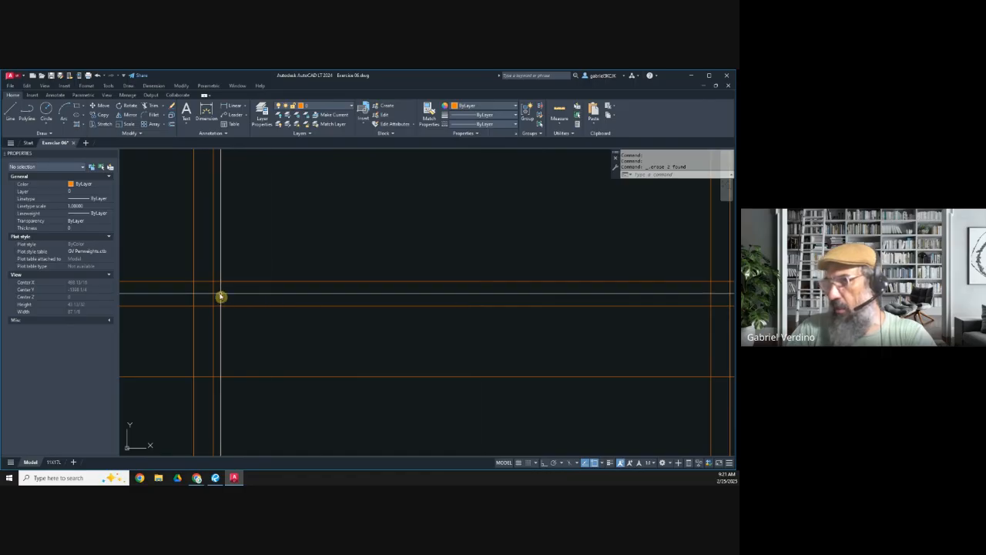
scroll(209, 295, "up", 2)
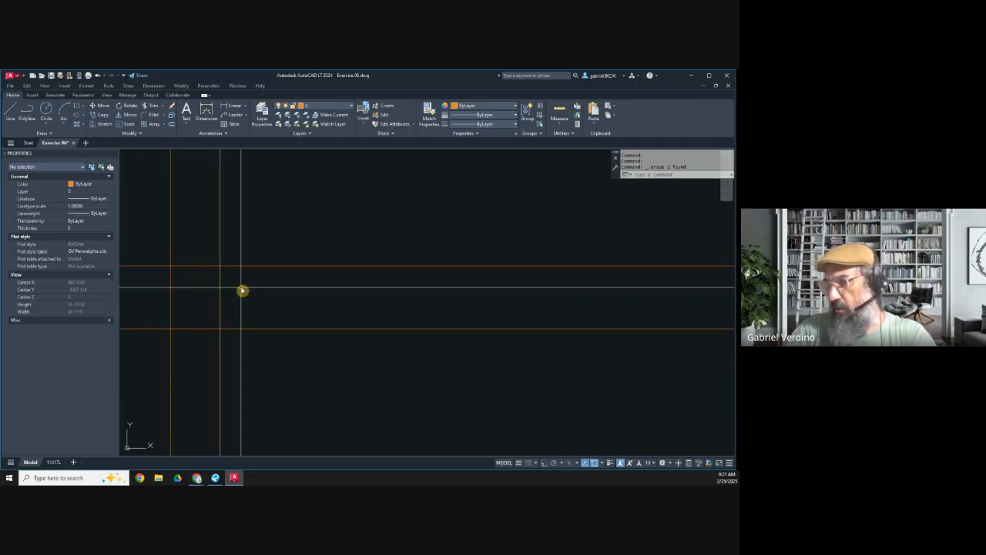
left_click(236, 248)
left_click(204, 241)
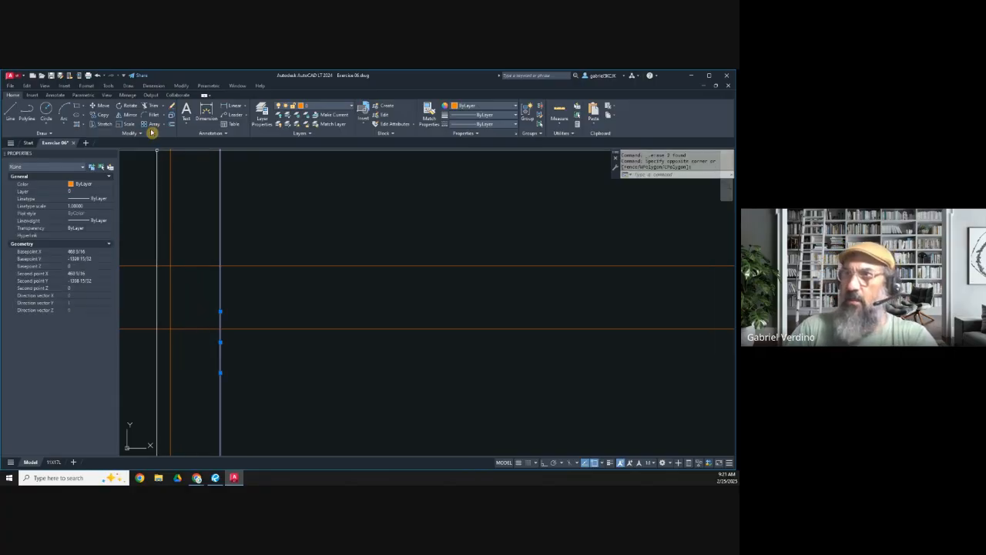
key("Escape")
left_click(173, 126)
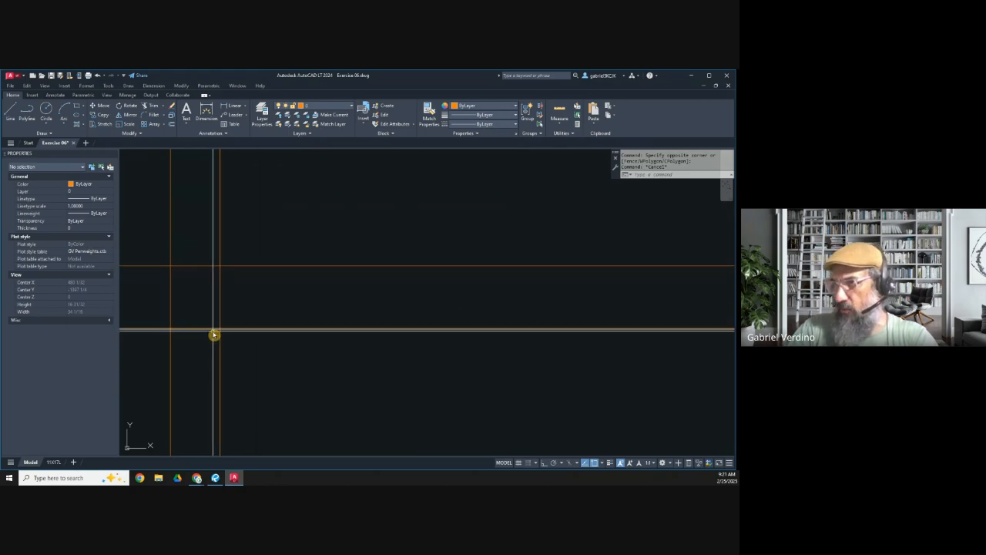
scroll(214, 335, "down", 4)
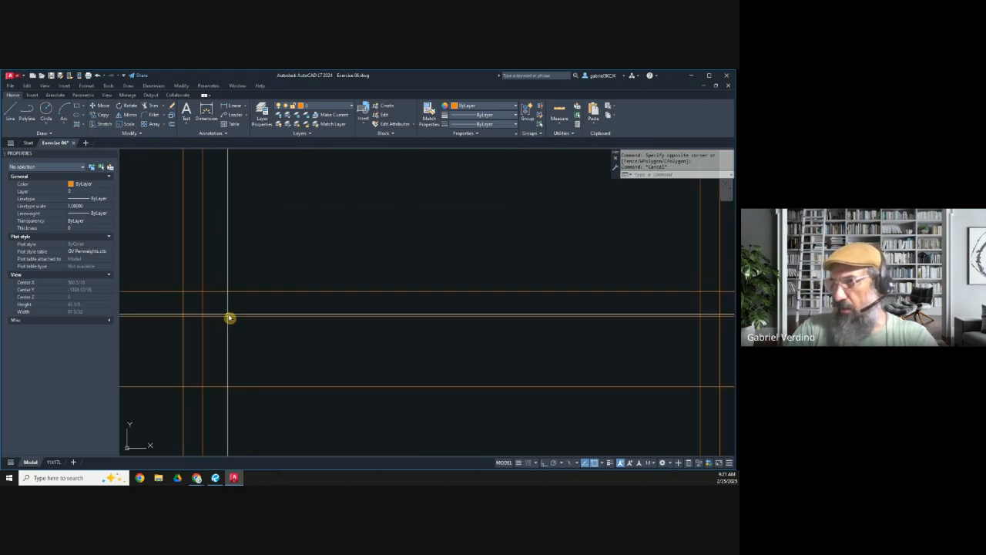
scroll(201, 296, "up", 3)
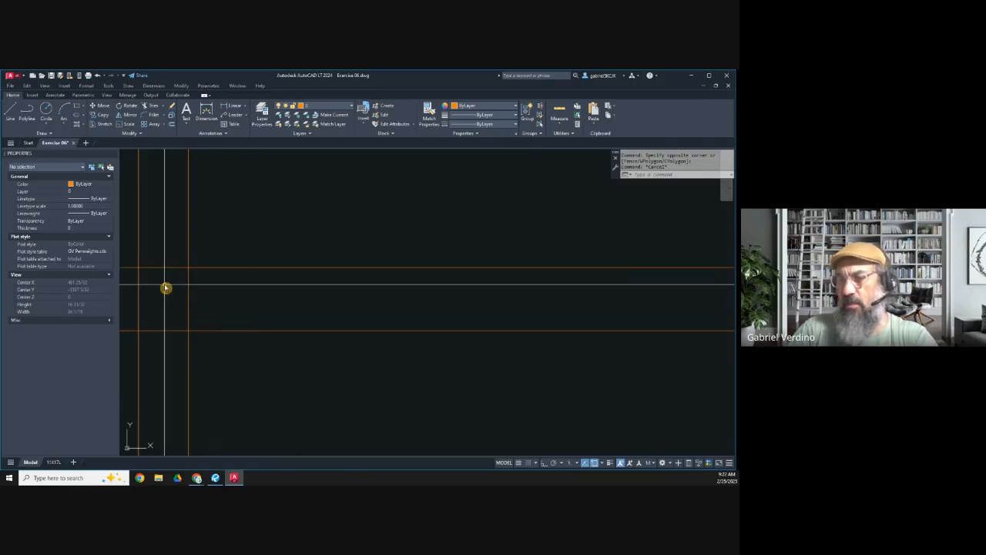
scroll(176, 296, "down", 5)
scroll(164, 296, "up", 4)
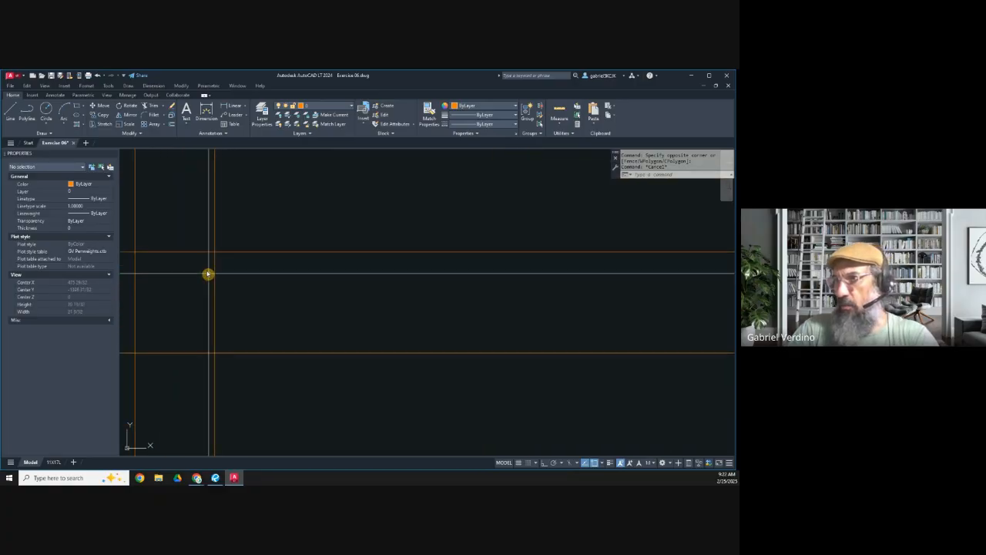
Step: Offset the inner line of the left 2-3/4 vertical pair by 3/4 toward the outer line
middle_click_drag(273, 276, 340, 275)
key("Escape")
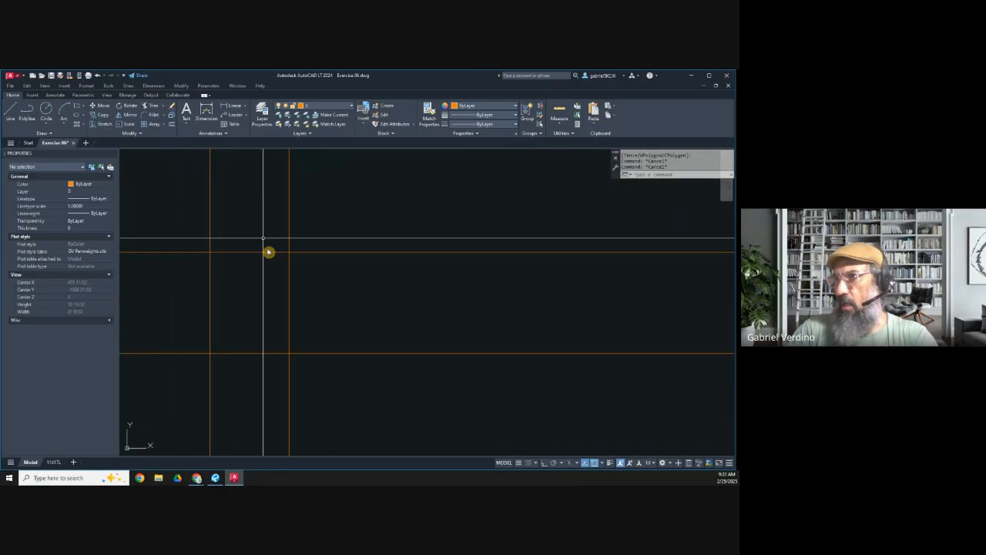
left_click(172, 126)
key("Return")
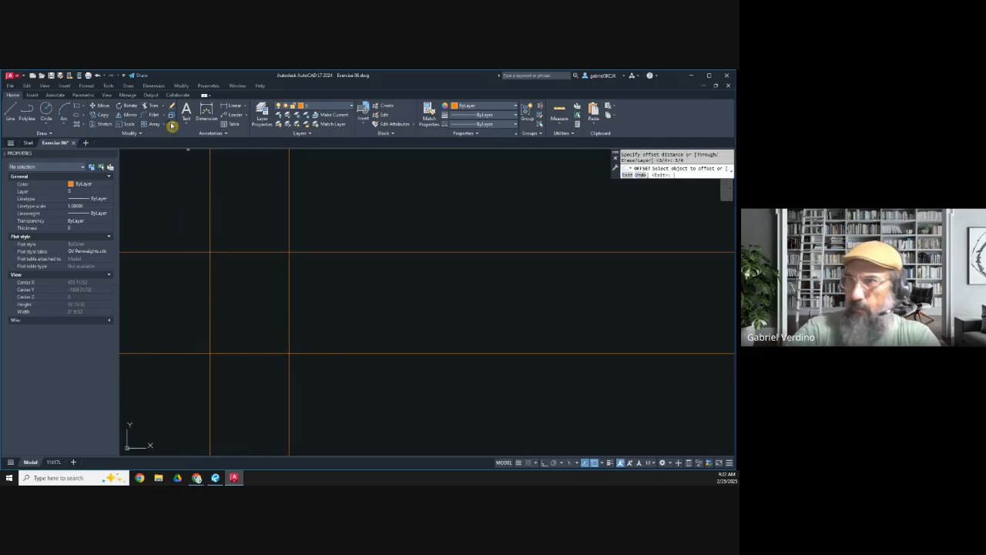
left_click(277, 271)
key("Escape")
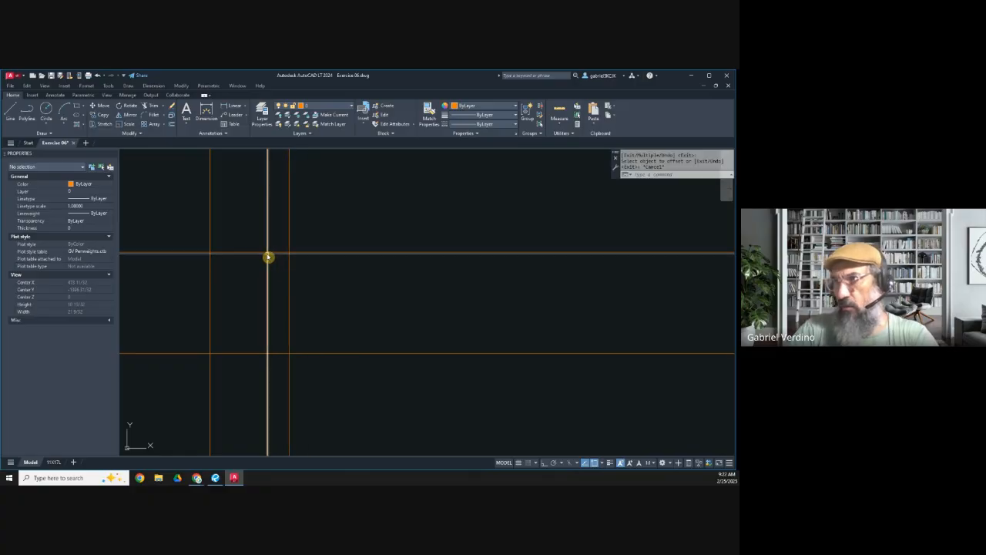
Step: Offset the inner line of the right 2-3/4 vertical pair by 3/4 toward its outer line
middle_click_drag(291, 260, 286, 290)
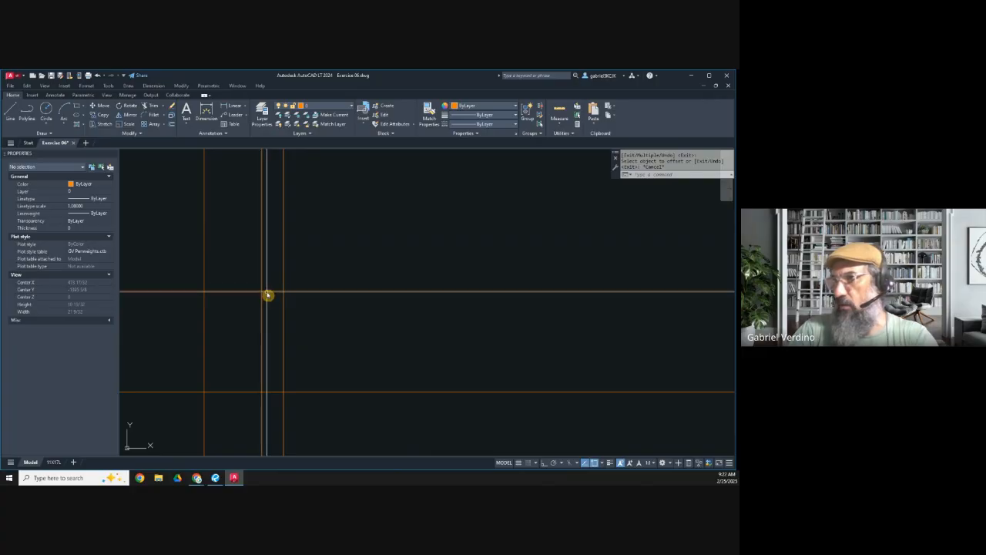
scroll(267, 295, "down", 3)
scroll(388, 313, "up", 5)
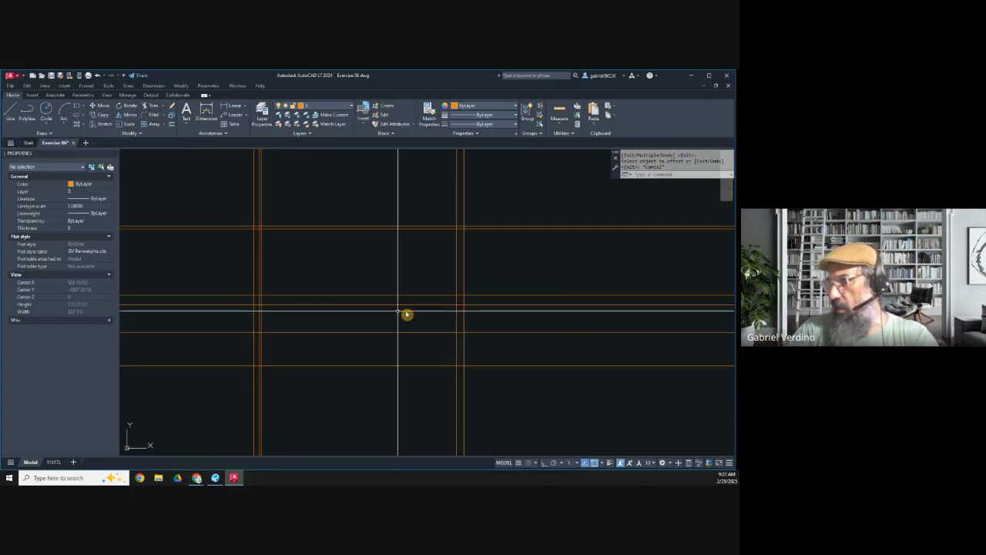
scroll(451, 305, "up", 6)
middle_click_drag(479, 307, 379, 307)
scroll(379, 307, "up", 4)
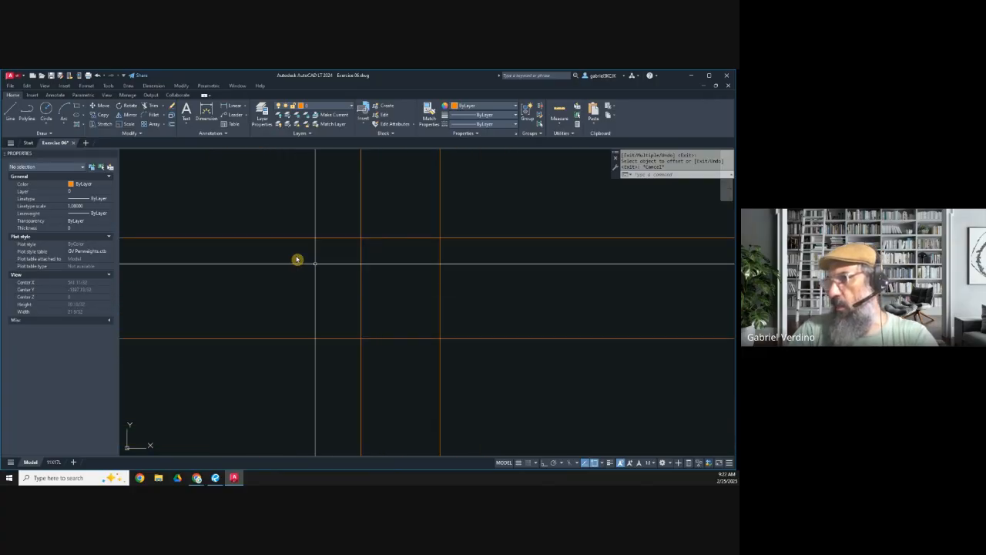
left_click(173, 126)
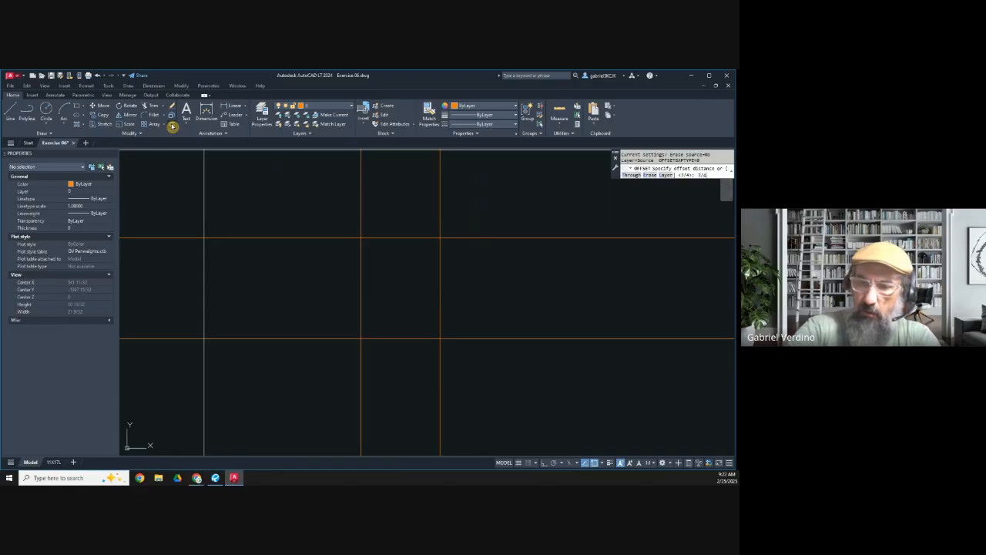
left_click(361, 288)
left_click(383, 289)
key("Escape")
Step: Copy the horizontal crossed rectangle from the drafting standards area to beside the left vertical lines of the island plan
scroll(400, 296, "down", 6)
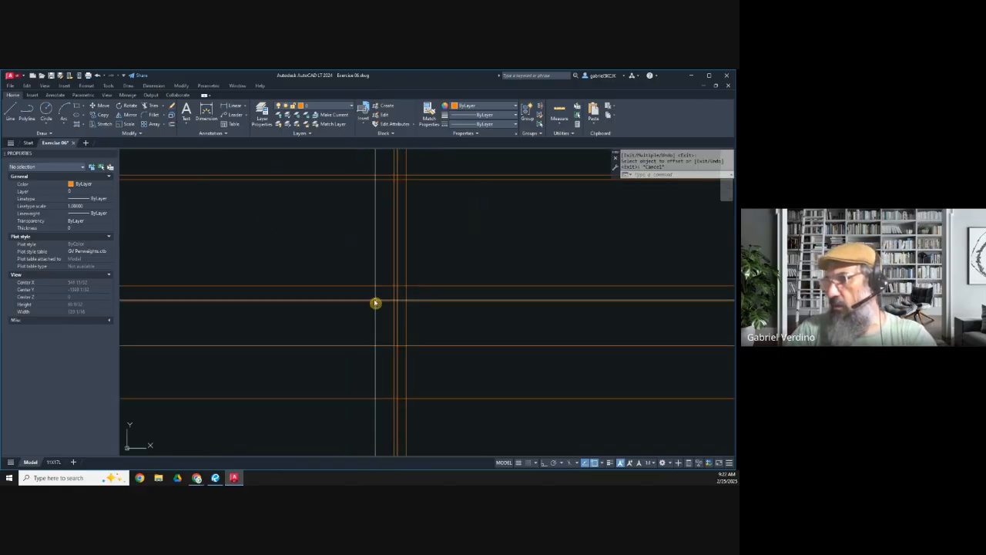
middle_click_drag(285, 302, 430, 290)
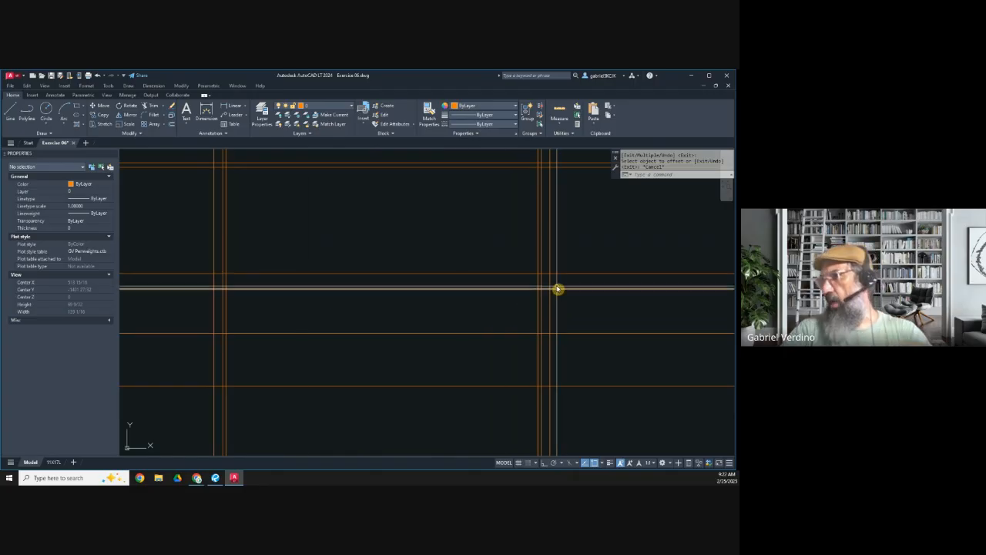
scroll(474, 288, "down", 7)
middle_click_drag(599, 268, 422, 320)
scroll(422, 320, "down", 6)
scroll(567, 216, "up", 8)
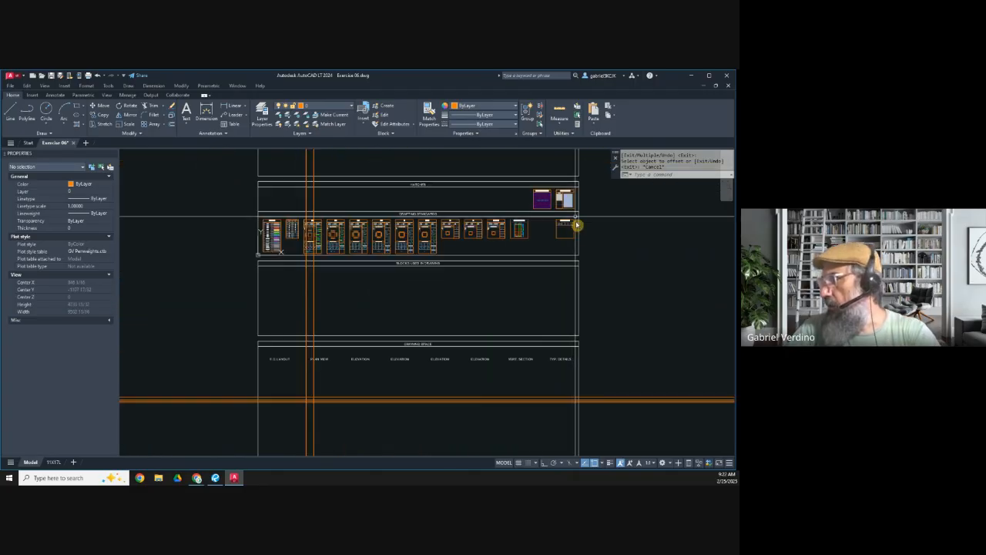
scroll(451, 231, "up", 10)
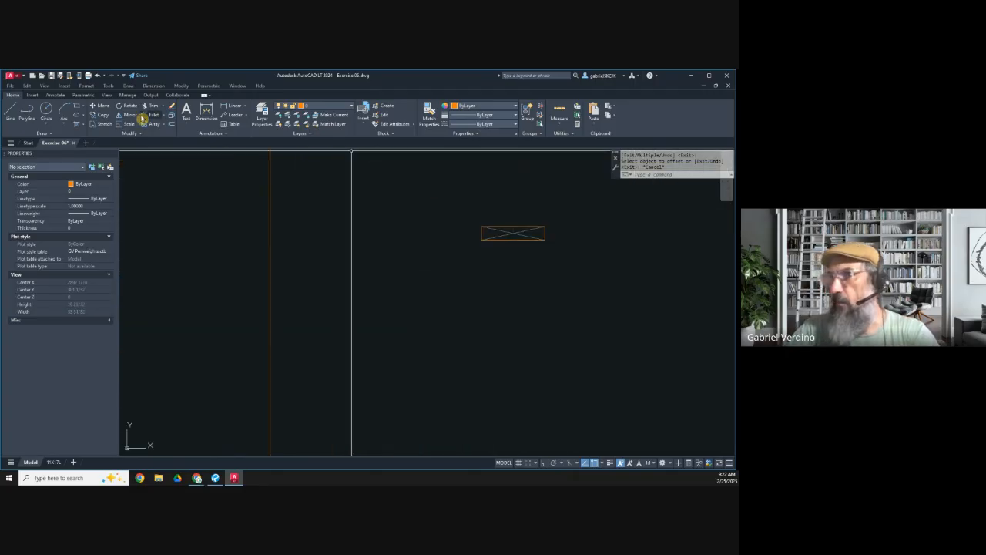
left_click(113, 117)
left_click(563, 269)
left_click(476, 213)
key("Return")
left_click(513, 233)
scroll(533, 288, "down", 15)
middle_click_drag(330, 373, 506, 182)
scroll(409, 288, "down", 4)
scroll(331, 290, "up", 3)
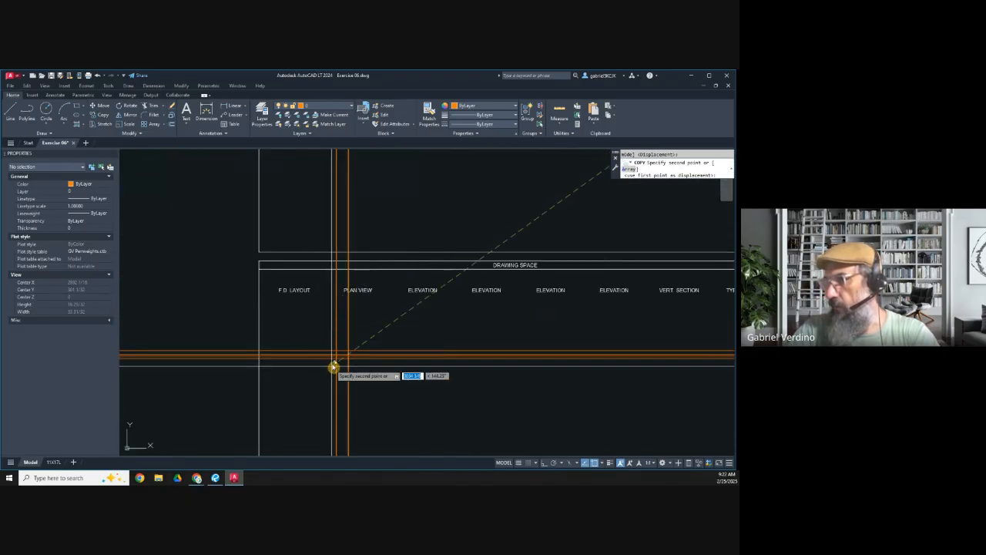
scroll(345, 344, "up", 5)
scroll(345, 343, "up", 10)
left_click(368, 274)
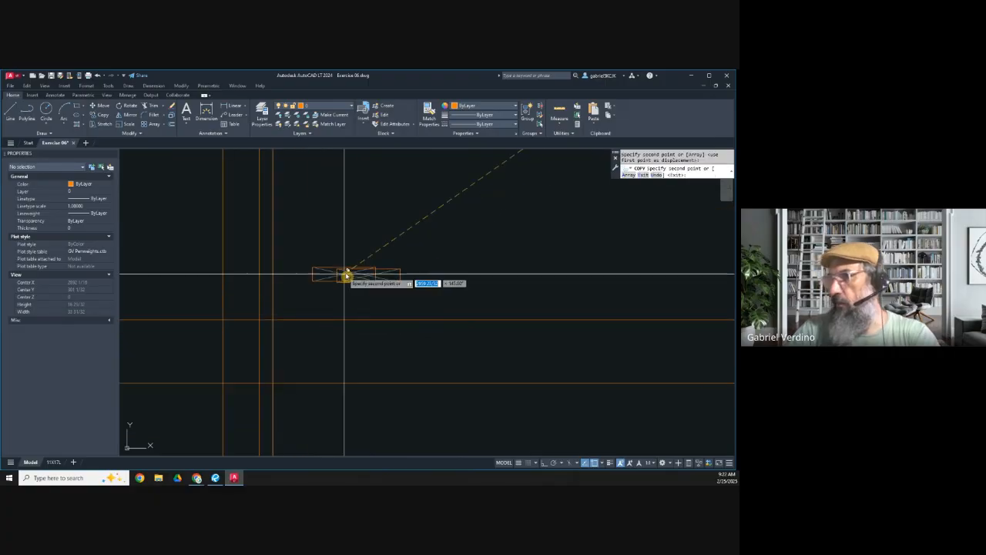
key("Escape")
Step: Put the outline of the copied crossed rectangle on the red GVS_0.10 layer
left_click(366, 273)
left_click(319, 107)
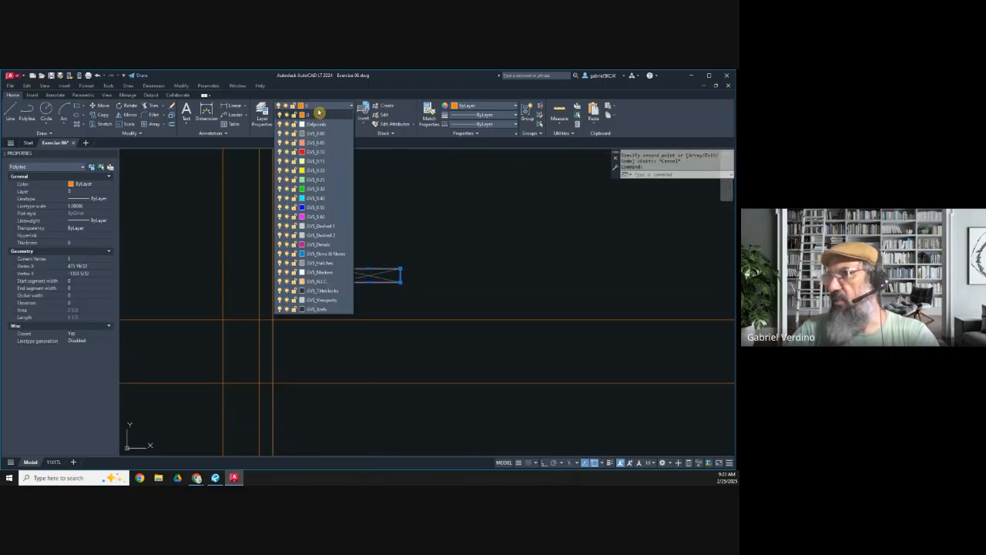
left_click(319, 152)
key("Escape")
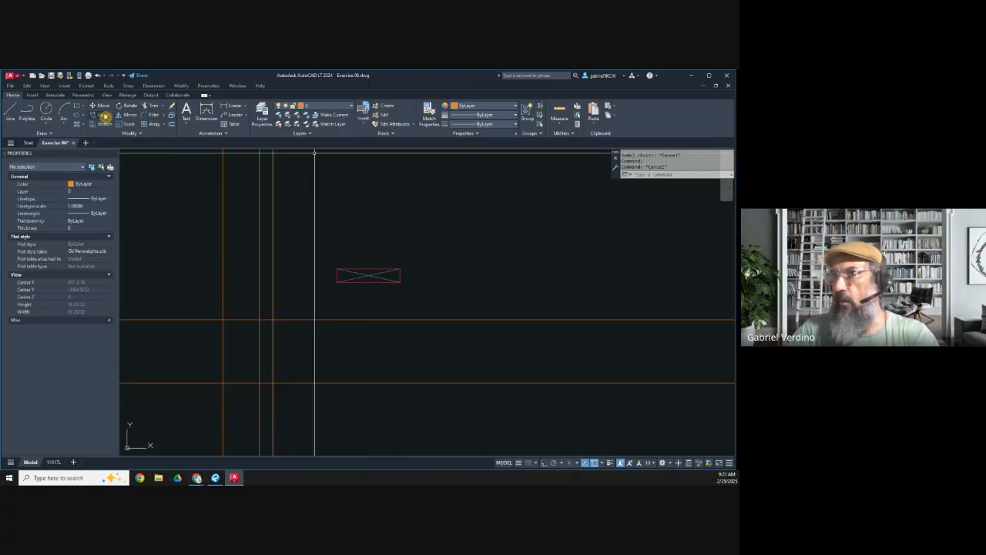
Step: Rotate the red crossed rectangle, with its diagonals, by 90 degrees so that it stands upright
left_click(128, 109)
left_click(434, 299)
left_click(354, 249)
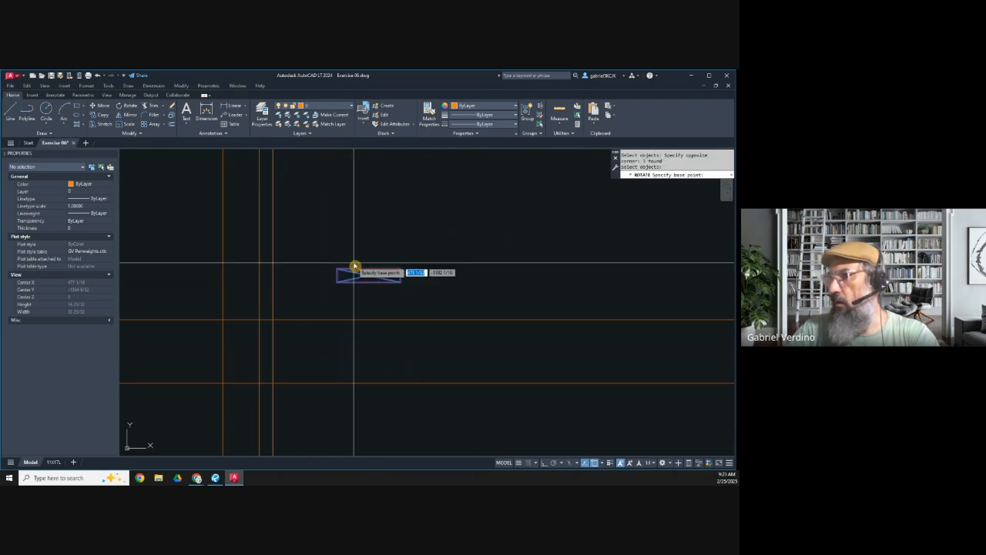
left_click(369, 275)
left_click(369, 359)
key("Return")
key("Escape")
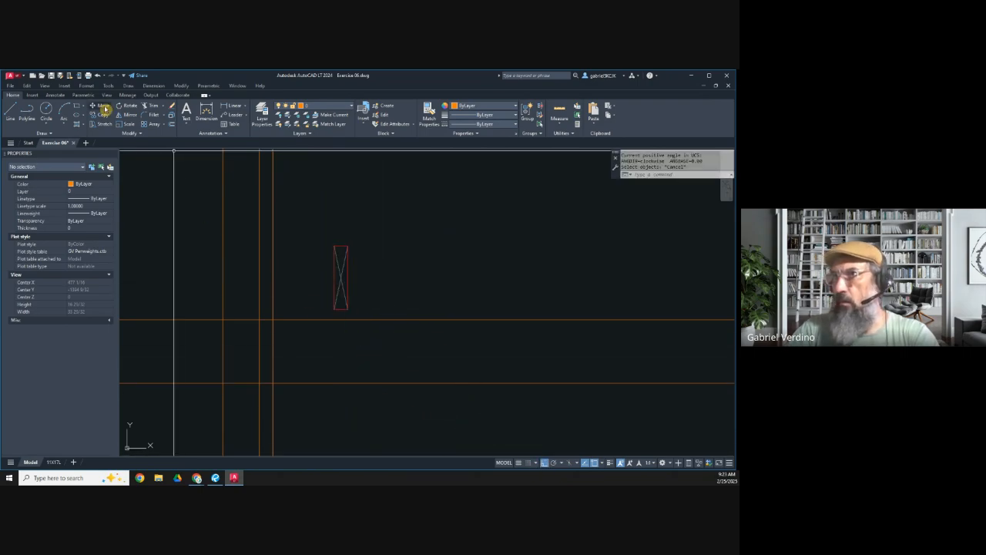
Step: Move the upright crossed rectangle into the left 3/4 vertical strip, its bottom corner on the lower line of the horizontal strip
type("m")
key("Return")
left_click(314, 223)
left_click(377, 316)
key("Return")
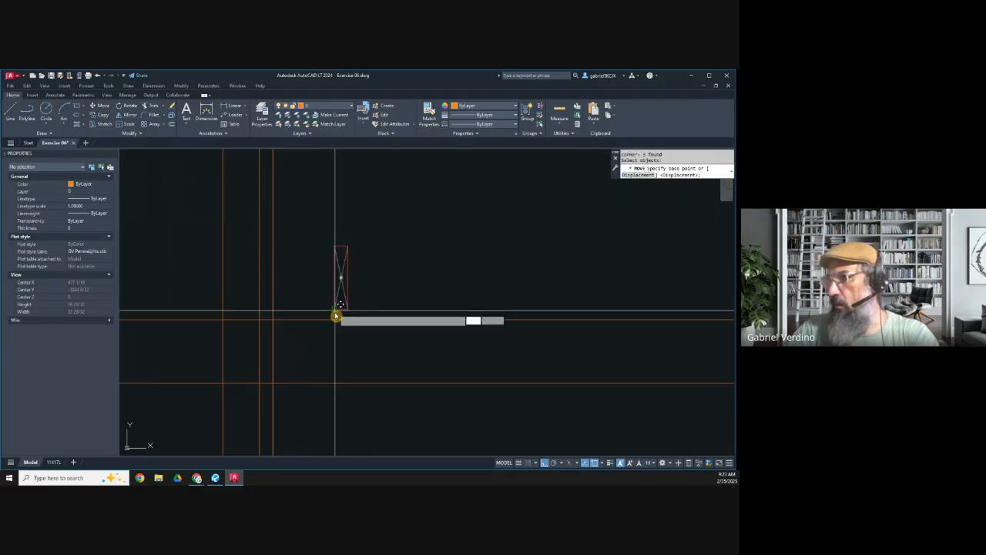
left_click(340, 310)
left_click(261, 384)
scroll(280, 385, "up", 4)
scroll(259, 305, "down", 10)
scroll(234, 303, "up", 3)
key("Escape")
Step: Copy the crossed rectangle from the left 3/4 strip into the matching right 3/4 strip at the same height
left_click(104, 115)
left_click(282, 268)
left_click(316, 344)
key("Return")
left_click(297, 324)
scroll(344, 325, "down", 3)
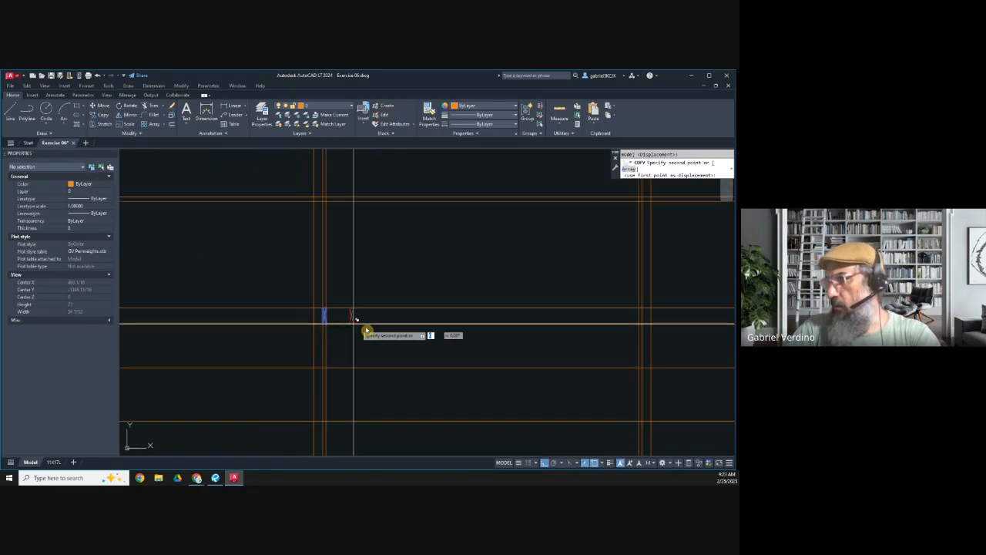
scroll(622, 336, "up", 5)
middle_click_drag(677, 323, 481, 332)
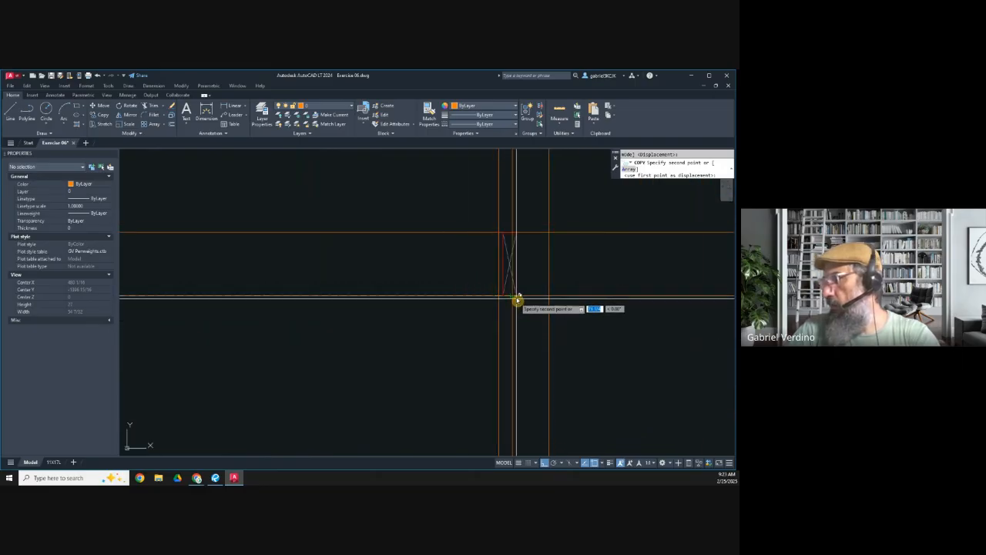
key("Escape")
Step: Measure the horizontal centre-to-centre distance between the left and right crossed rectangles with a linear dimension
scroll(524, 317, "down", 4)
middle_click_drag(358, 328, 470, 296)
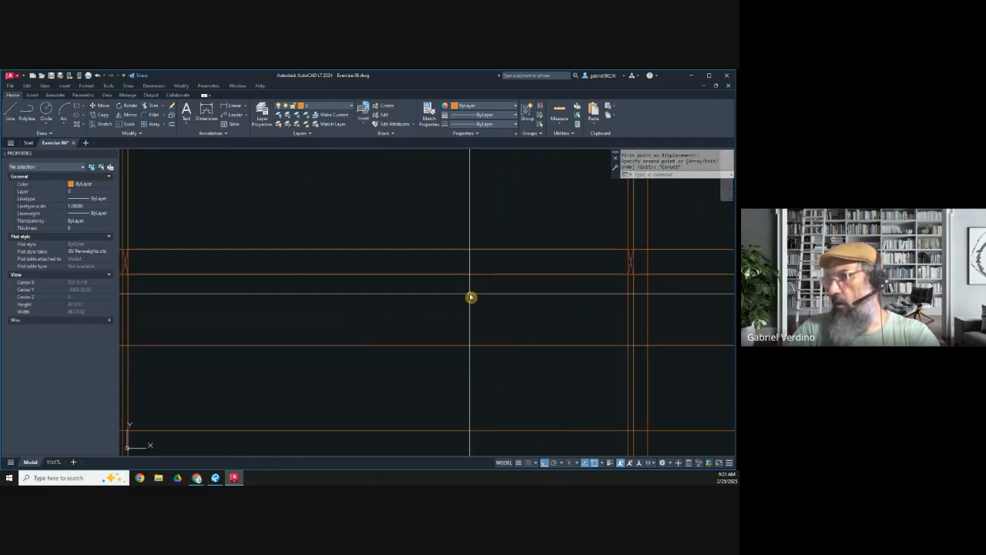
scroll(472, 294, "down", 3)
key("Escape")
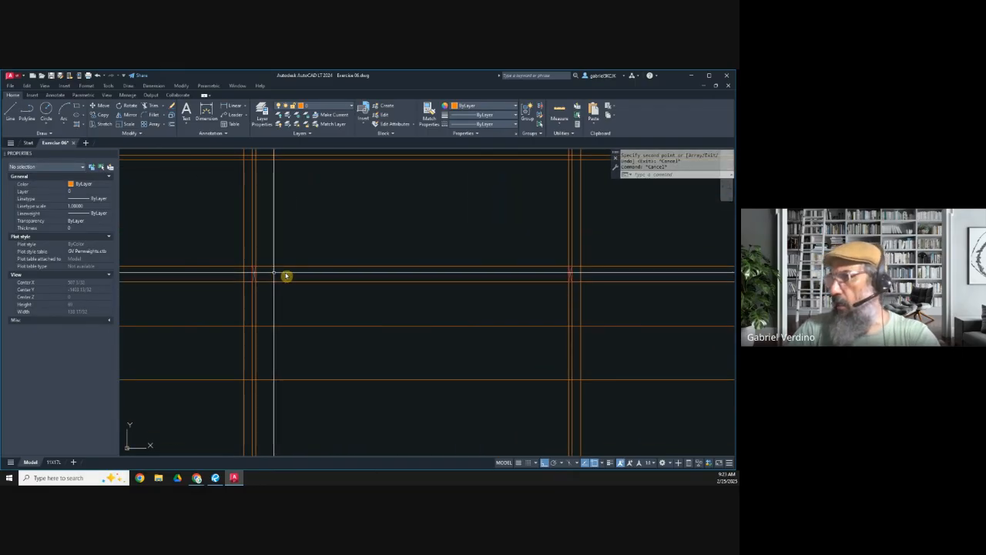
middle_click_drag(368, 270, 309, 276)
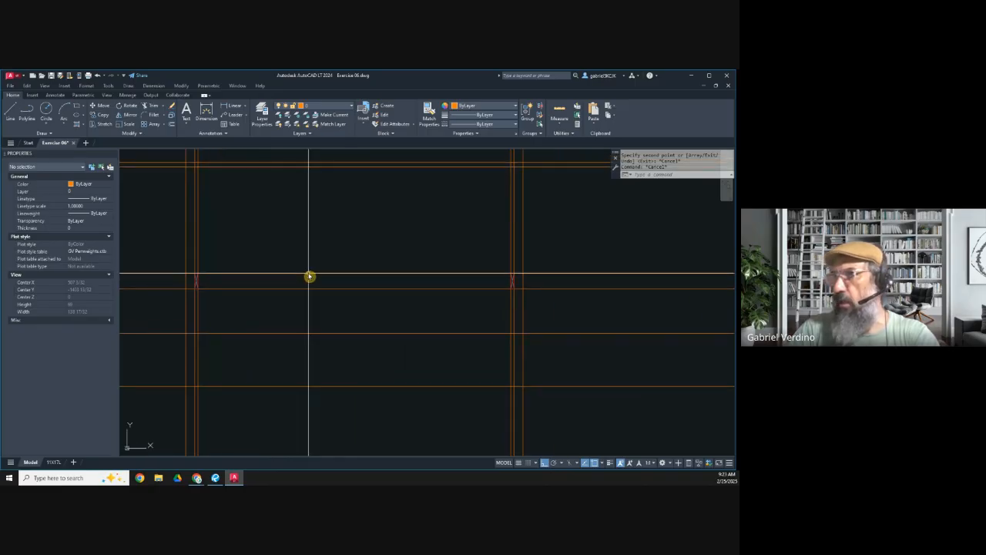
left_click(232, 109)
scroll(196, 291, "up", 4)
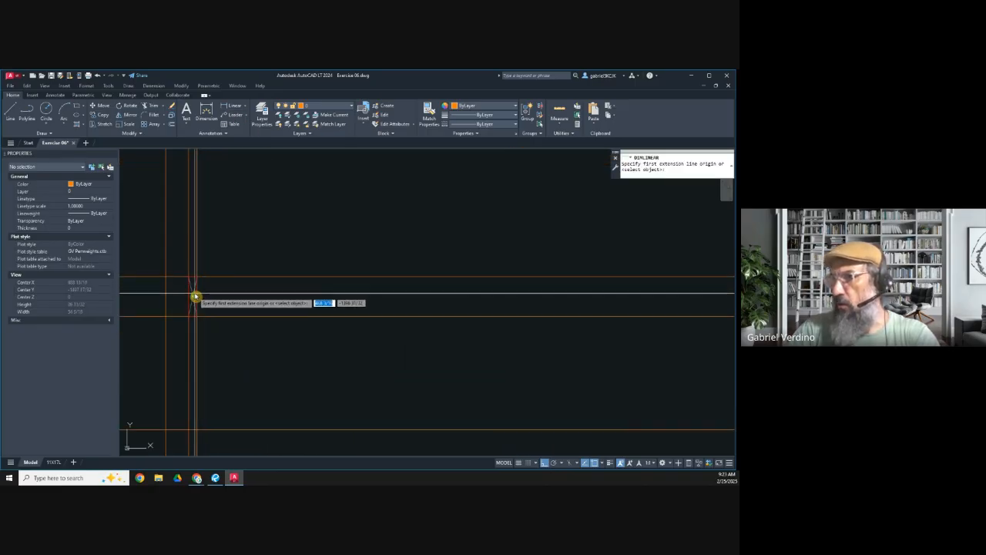
left_click(193, 294)
scroll(220, 299, "down", 5)
scroll(428, 306, "up", 5)
scroll(370, 290, "up", 4)
left_click(371, 290)
scroll(439, 293, "down", 5)
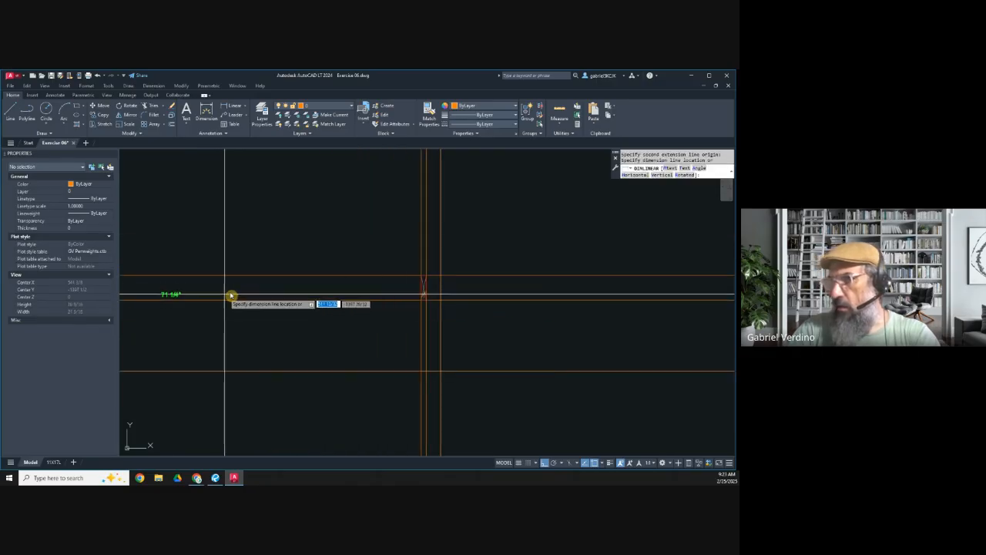
middle_click_drag(228, 297, 379, 261)
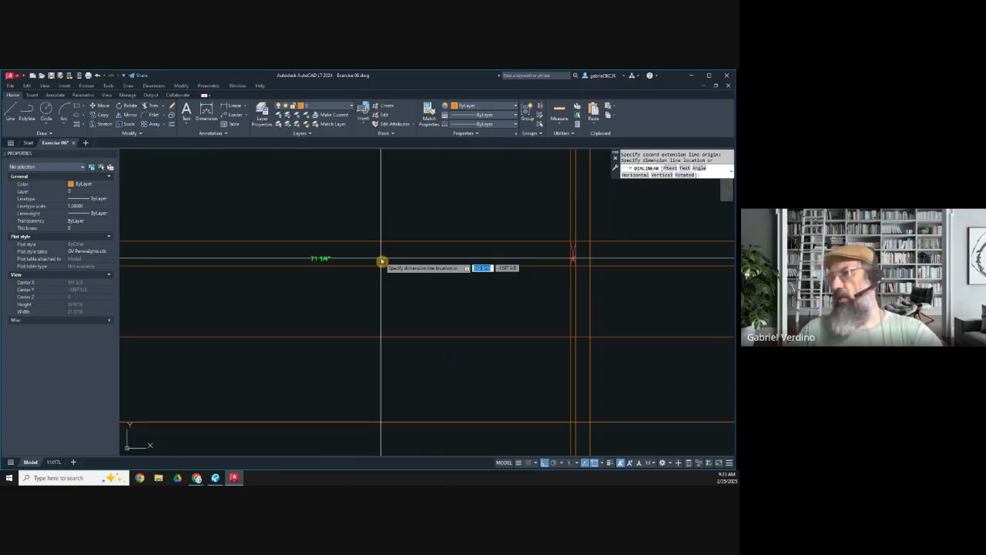
scroll(491, 268, "down", 3)
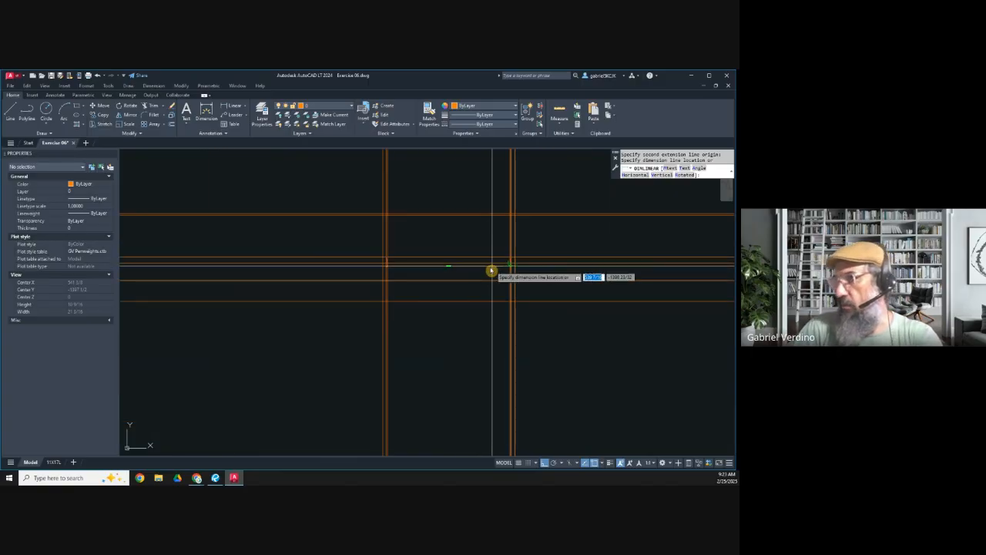
key("Escape")
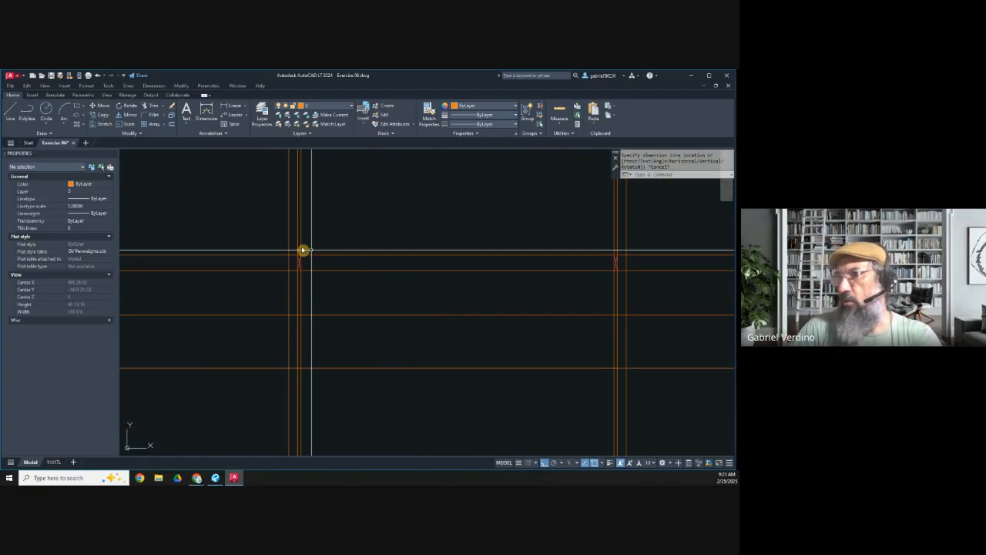
Step: Draw a horizontal line from the centre of the left crossed rectangle to the centre of the right one
left_click(13, 110)
scroll(301, 266, "up", 2)
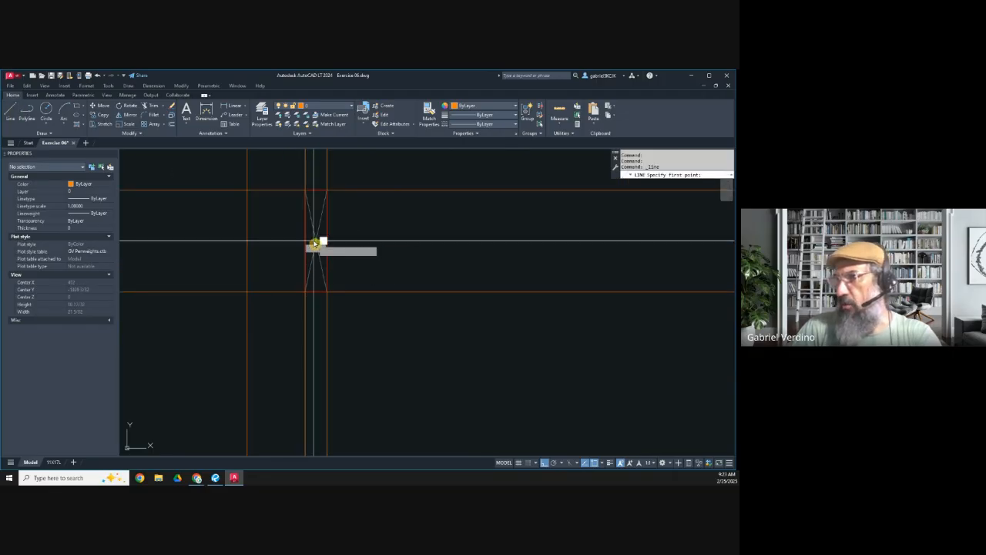
left_click(315, 242)
scroll(315, 241, "down", 5)
middle_click_drag(568, 251, 297, 254)
scroll(558, 247, "up", 6)
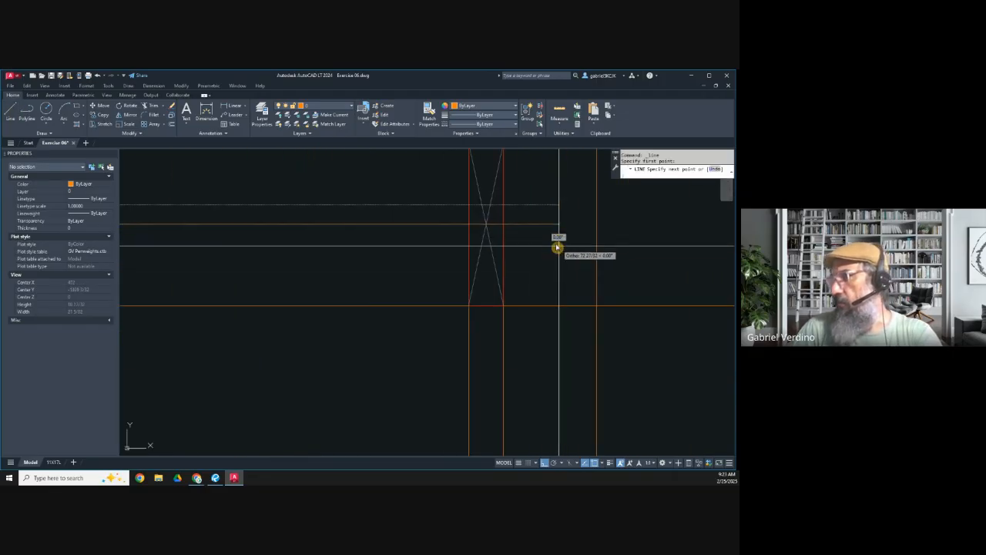
left_click(488, 226)
scroll(530, 246, "down", 5)
key("Escape")
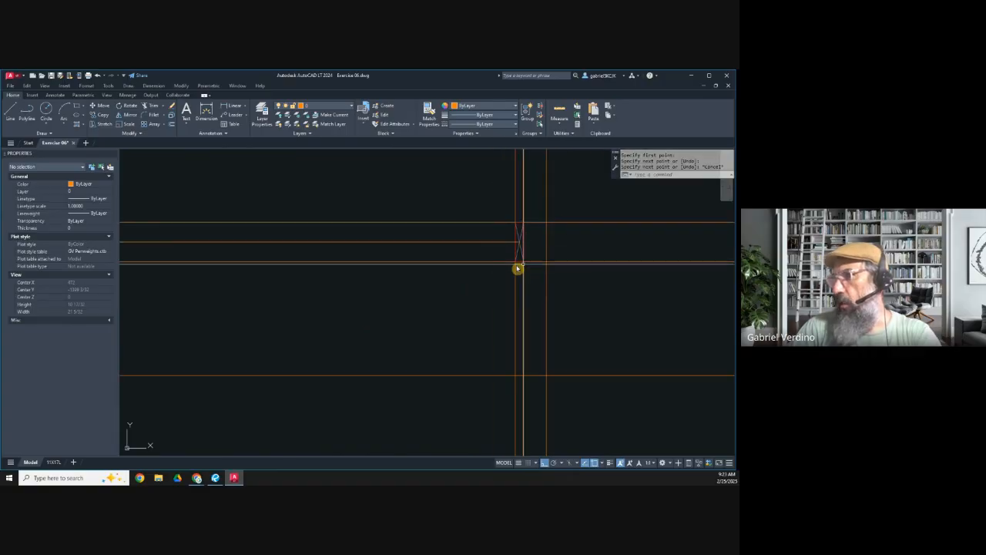
Step: Divide the line between the two crossed rectangles into 5 equal segments
middle_click_drag(277, 265, 431, 276)
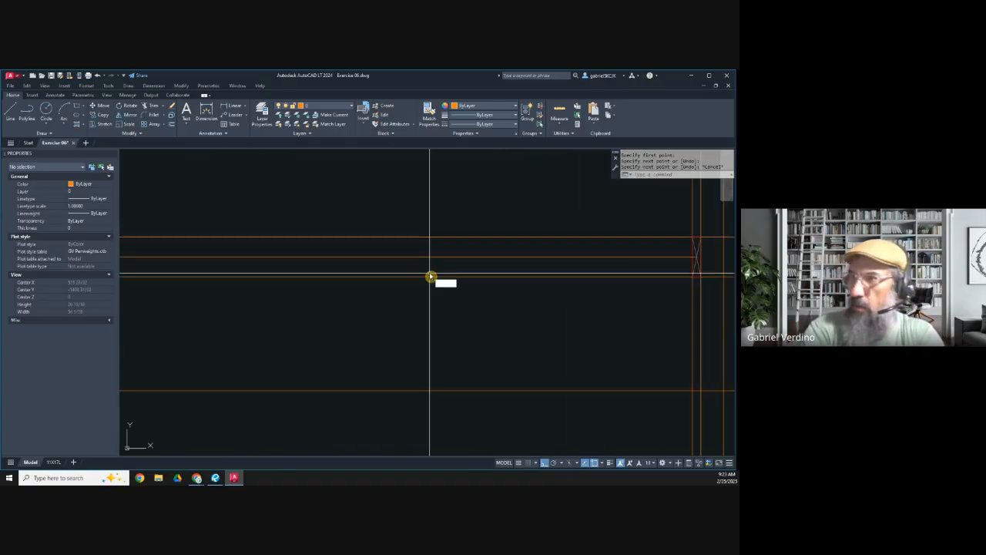
key("Return")
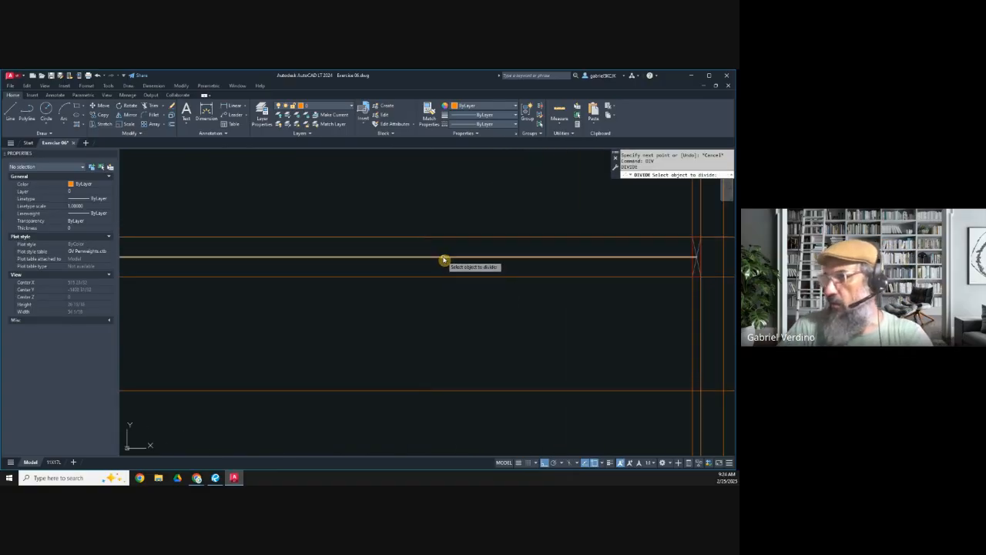
left_click(444, 260)
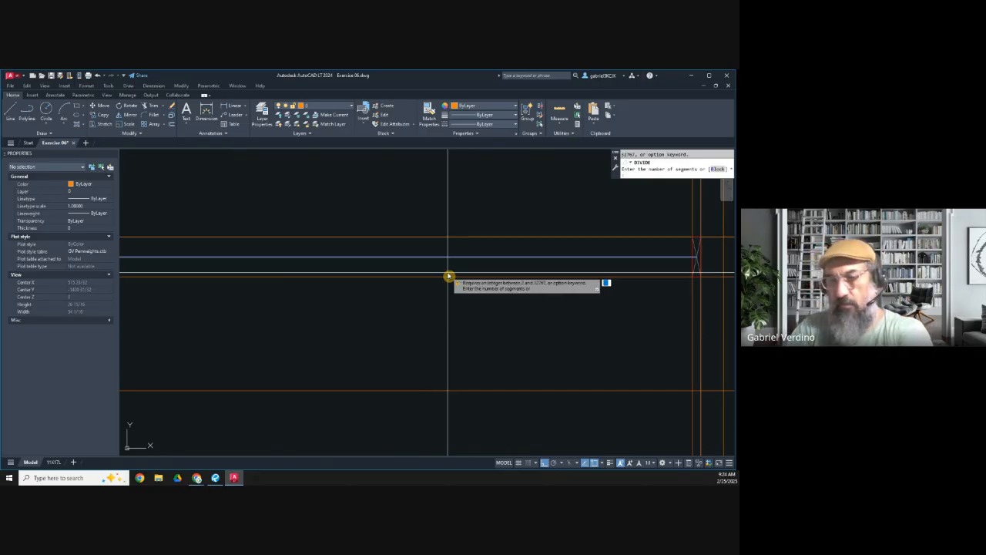
type("5")
key("Return")
scroll(449, 278, "down", 4)
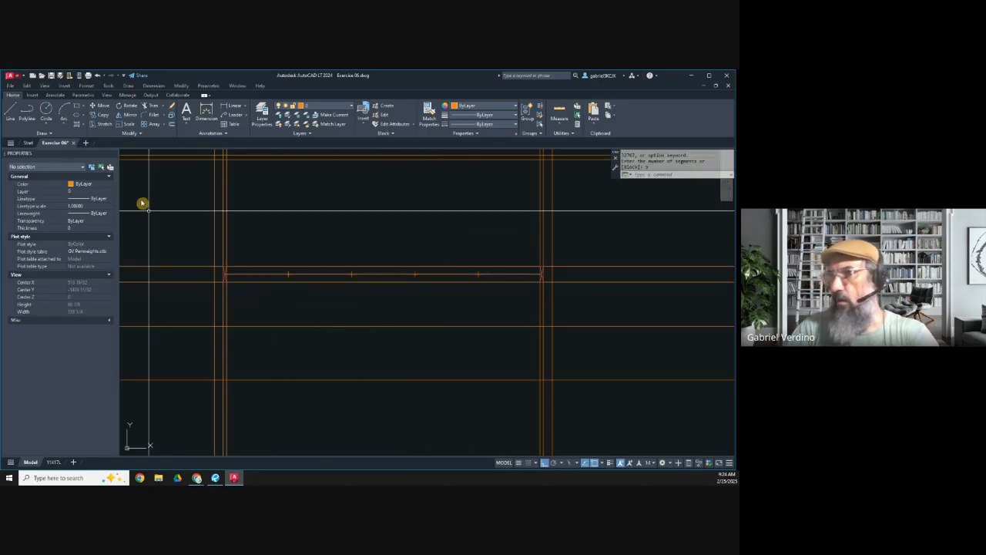
Step: Copy the left crossed rectangle by its centre onto each of the four division points along the line
left_click(98, 114)
scroll(231, 277, "up", 3)
left_click(215, 236)
left_click(265, 319)
key("Return")
left_click(243, 302)
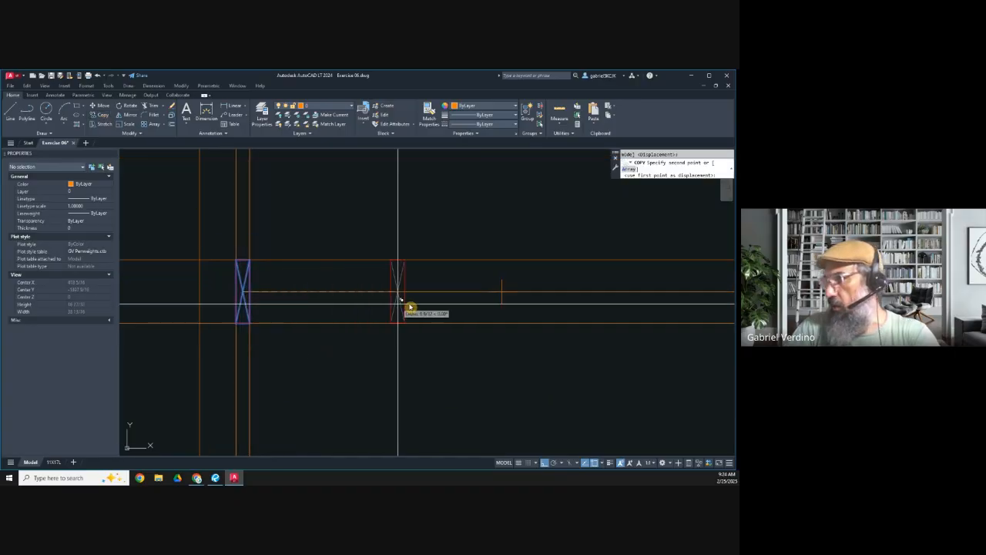
left_click(502, 293)
middle_click_drag(612, 293, 286, 294)
left_click(426, 293)
middle_click_drag(583, 307, 295, 309)
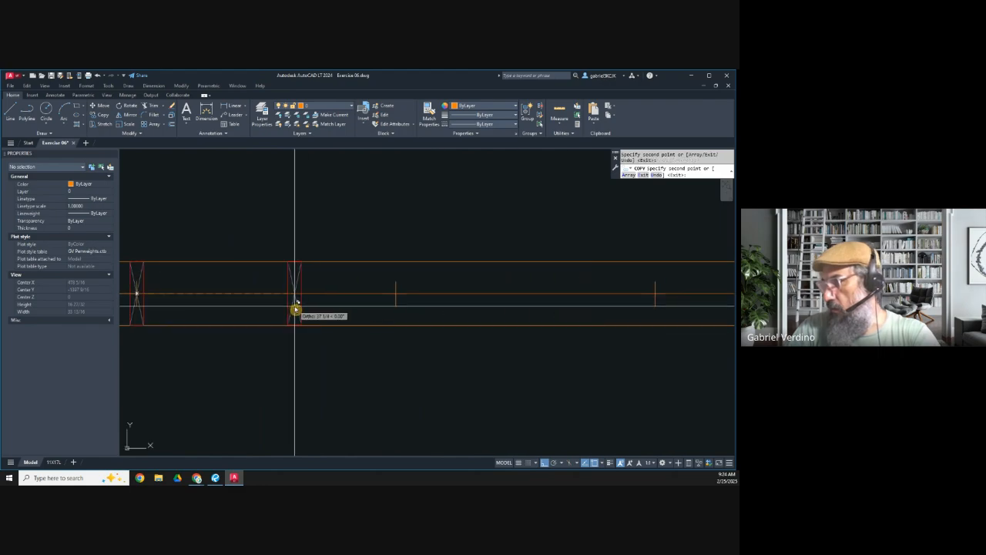
middle_click_drag(551, 298, 222, 302)
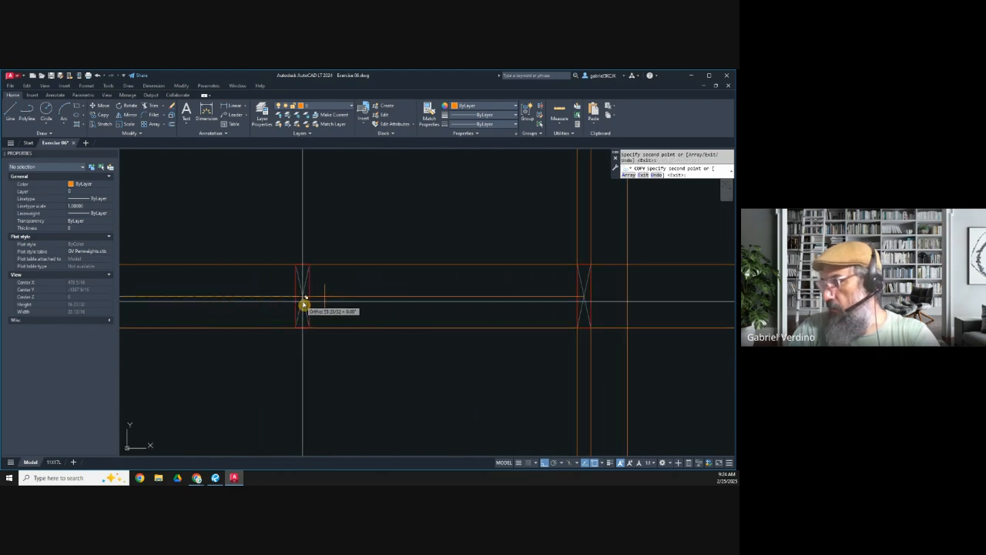
key("Escape")
Step: Erase the horizontal division line and the point marker at the centre of the fourth copied crossed rectangle
scroll(331, 302, "up", 5)
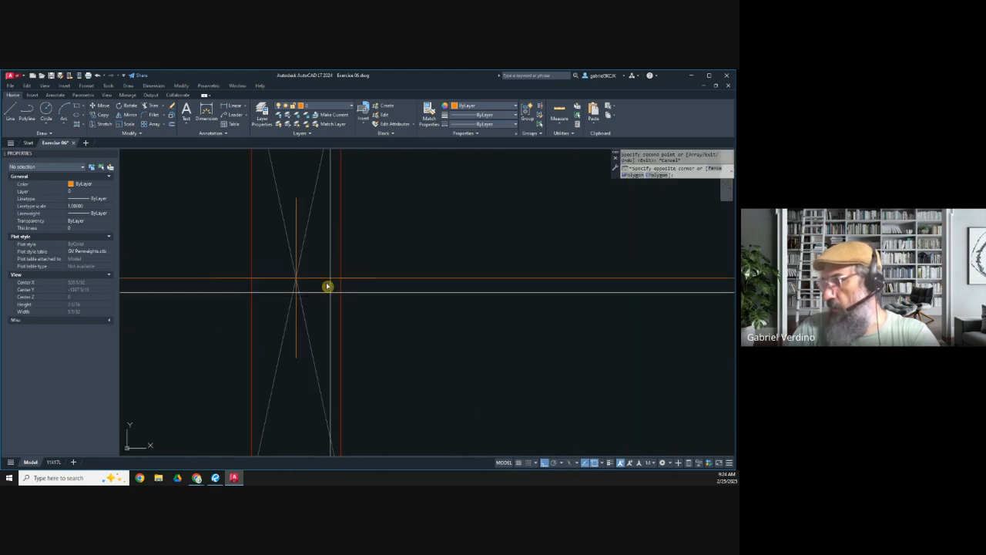
left_click(331, 293)
left_click(323, 267)
key("Delete")
scroll(412, 290, "down", 6)
scroll(597, 286, "down", 5)
scroll(482, 288, "up", 5)
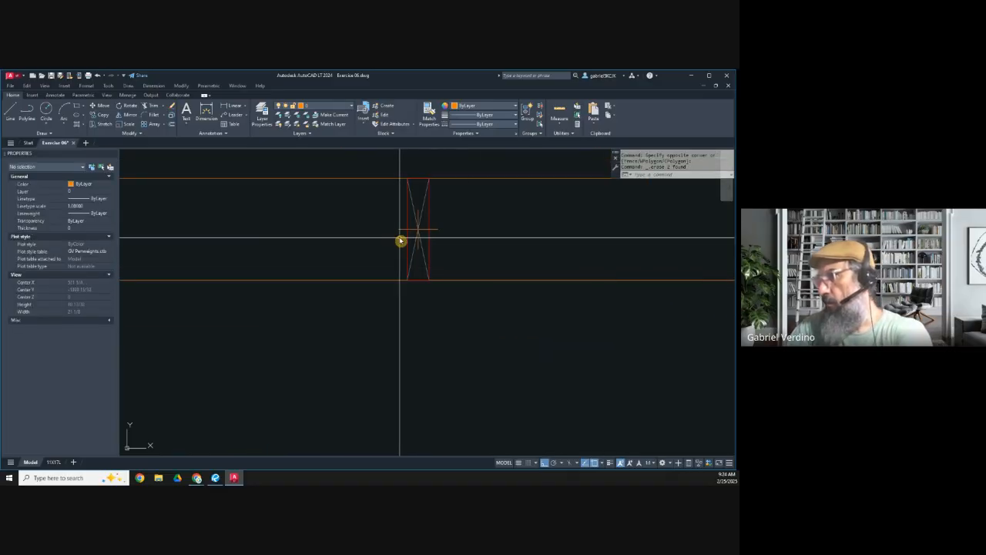
Step: Erase the remaining division point markers at the centres of the other copied crossed rectangles
scroll(356, 259, "down", 4)
scroll(216, 249, "up", 6)
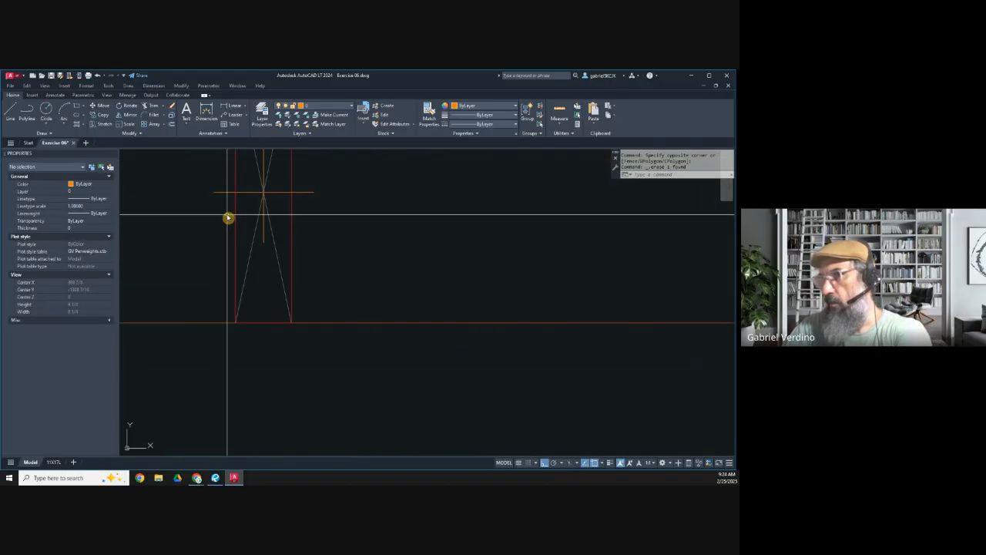
scroll(238, 273, "down", 5)
scroll(311, 282, "up", 3)
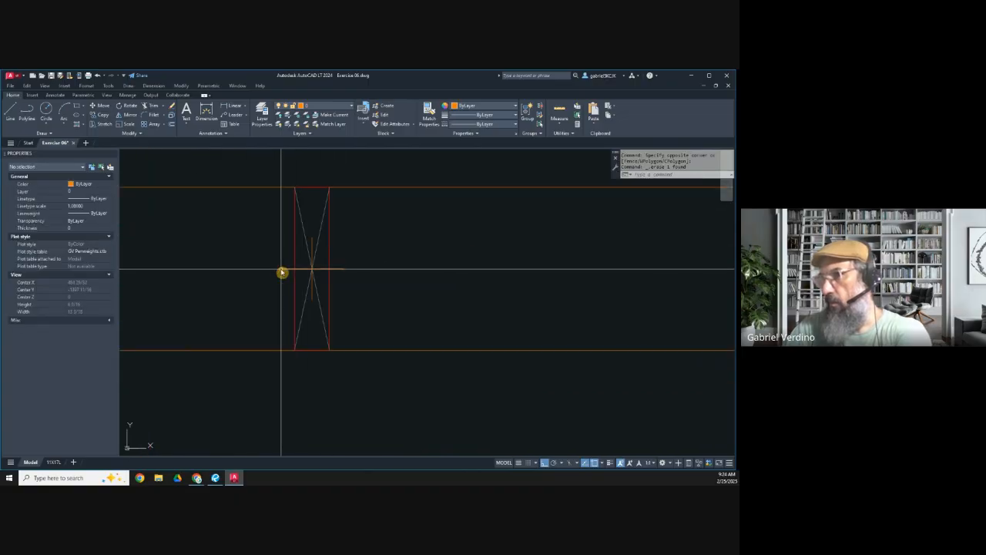
left_click(271, 286)
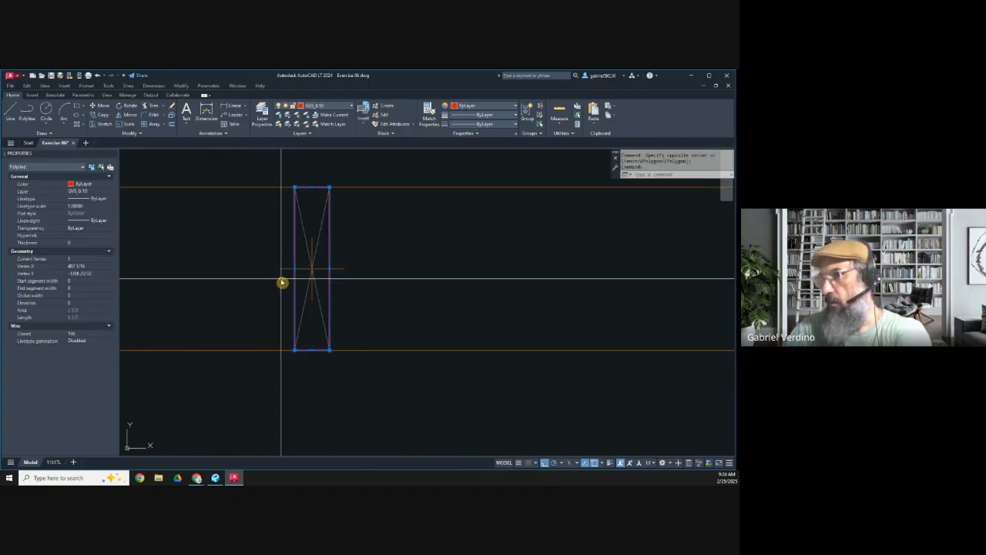
key("Escape")
left_click(286, 277)
left_click(275, 258)
key("Delete")
scroll(380, 284, "down", 7)
scroll(255, 290, "down", 4)
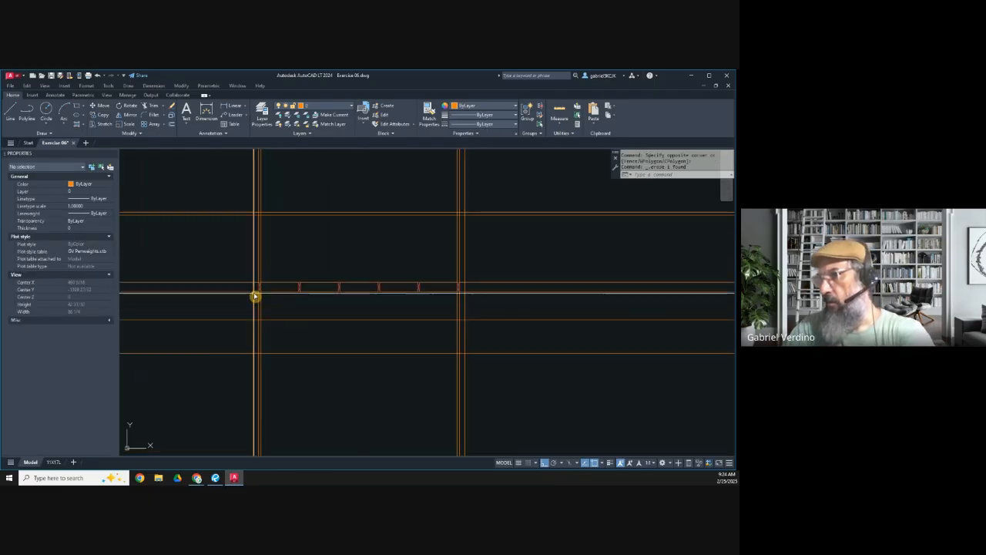
scroll(319, 295, "up", 2)
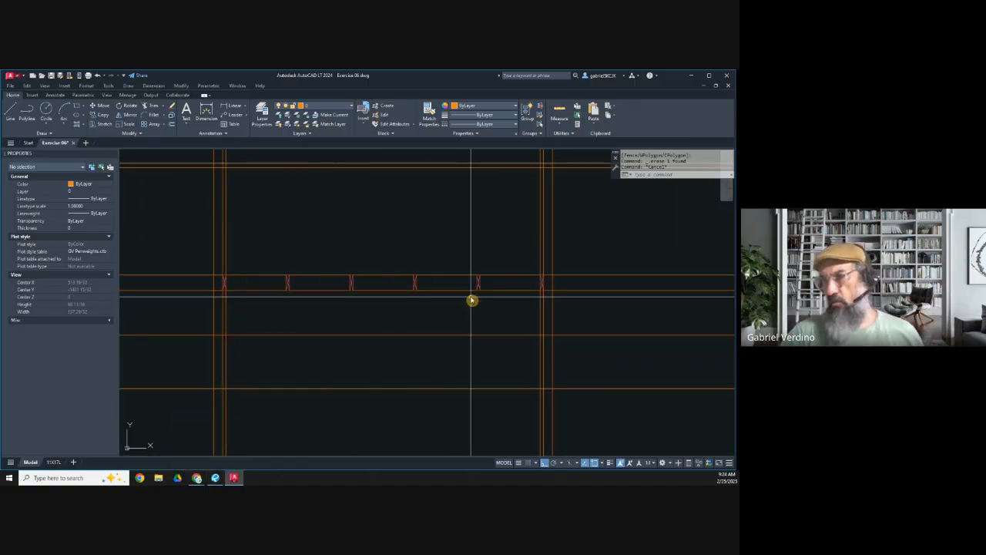
Step: Switch to Revu and examine the kitchen island renderings and material notes on page 2, then return to AutoCAD
left_click(216, 478)
scroll(319, 283, "down", 5)
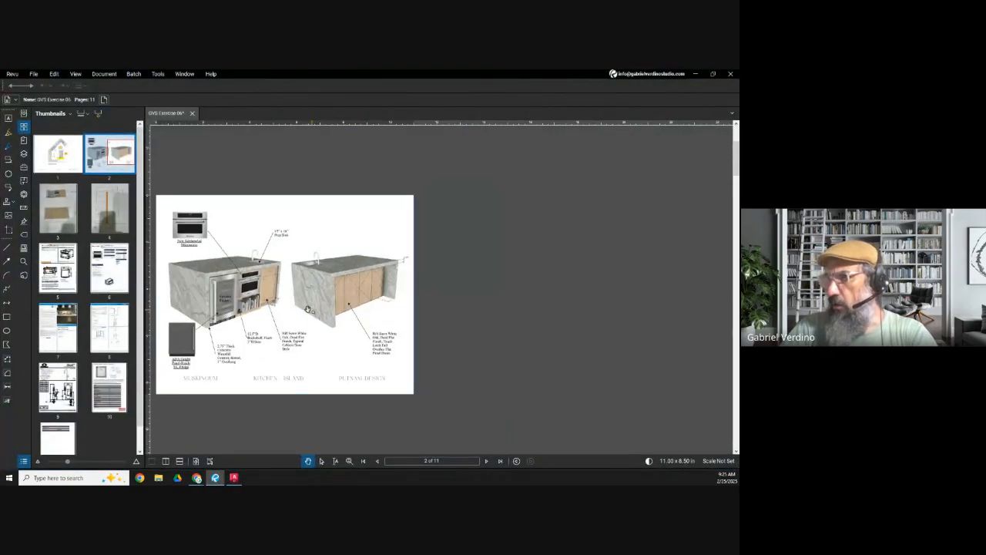
scroll(216, 292, "up", 3)
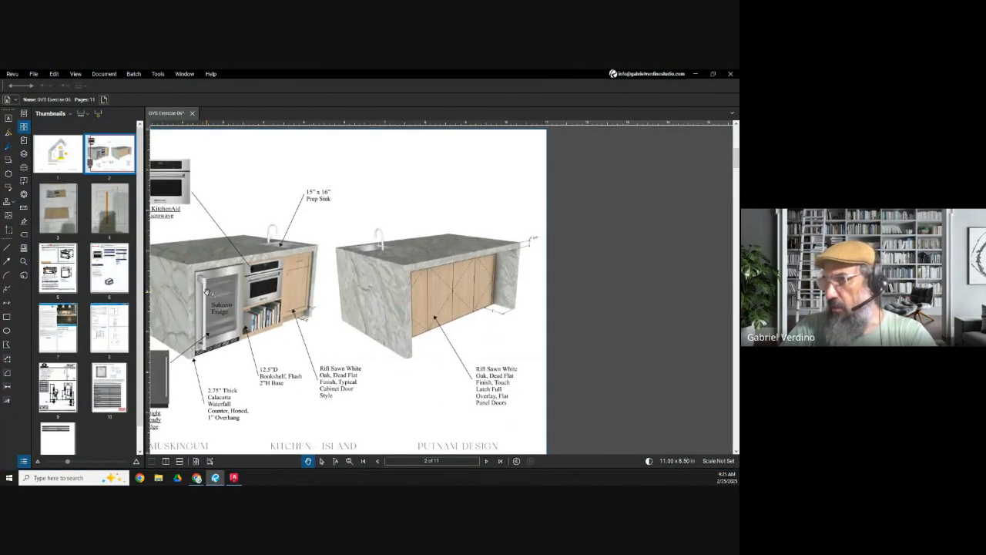
left_click_drag(223, 363, 260, 350)
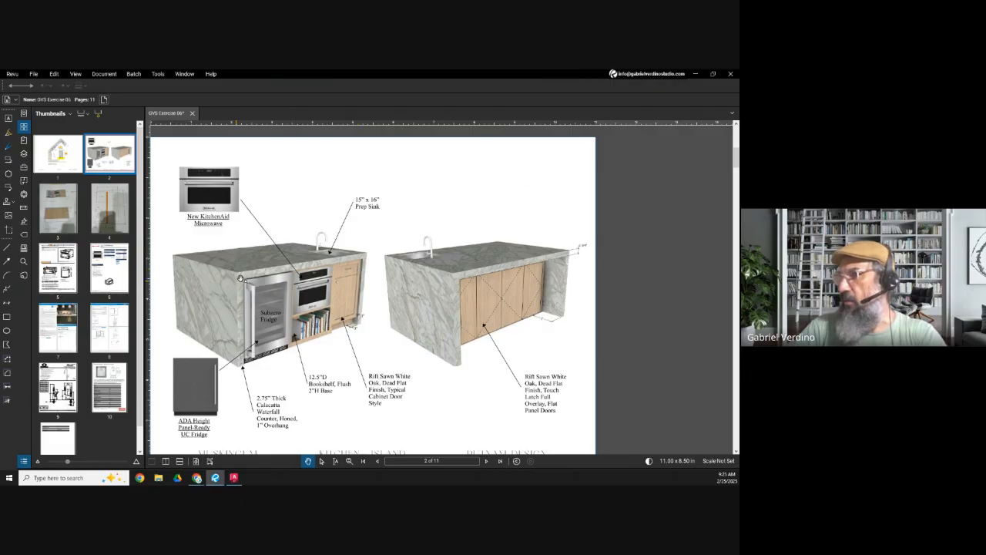
left_click(699, 74)
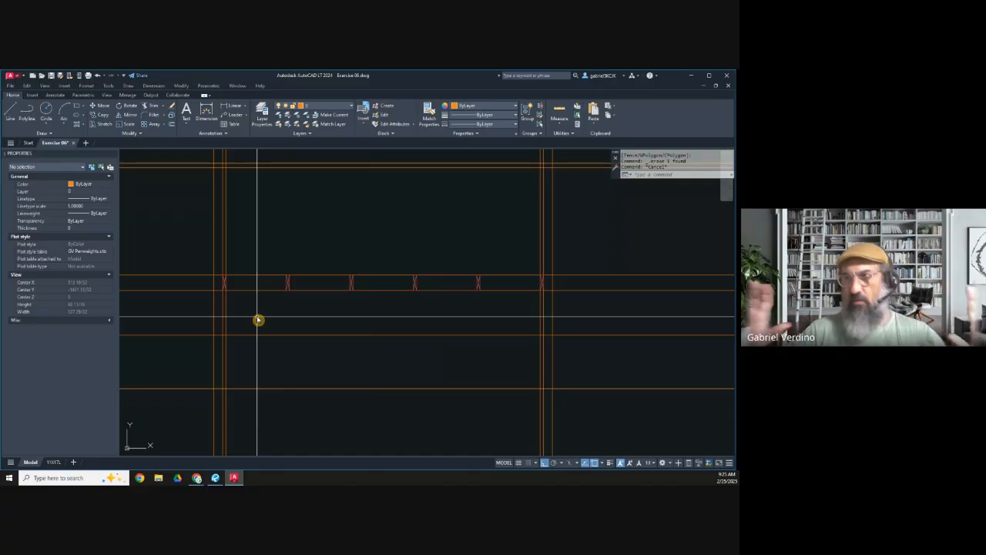
Step: Offset the horizontal construction line along the tops of the crossed rectangles by 3/4" downward
left_click(174, 126)
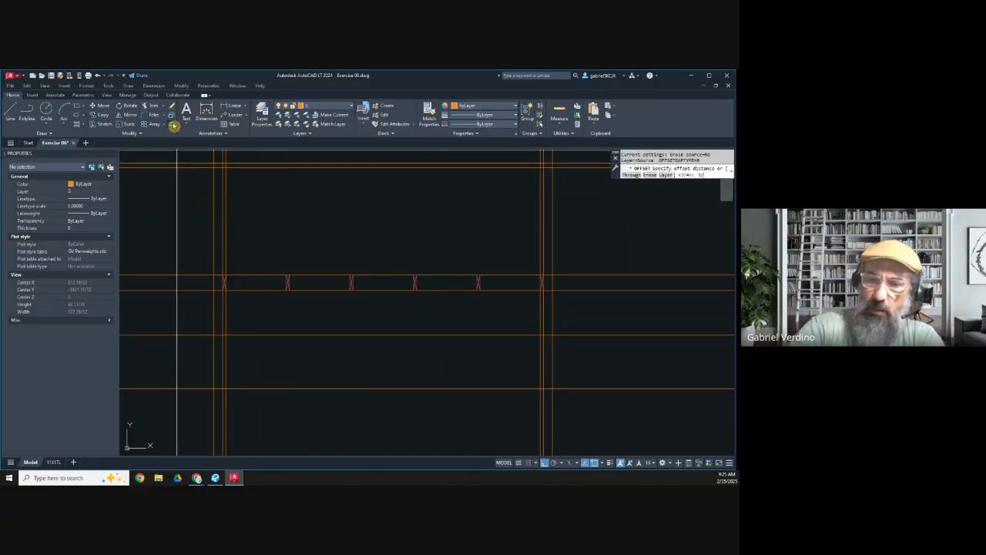
type("3/4")
key("Return")
left_click(246, 278)
scroll(237, 280, "up", 6)
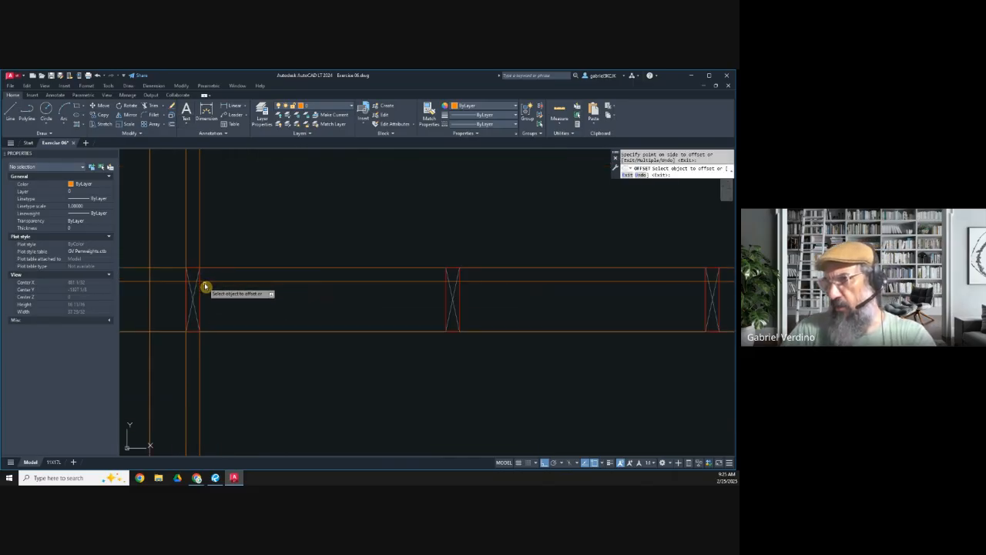
key("Escape")
scroll(208, 291, "down", 5)
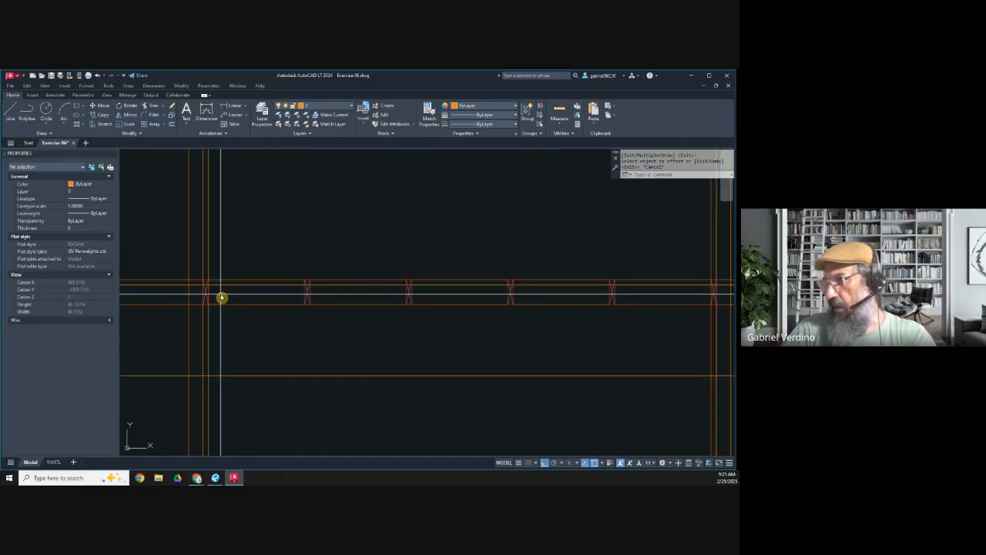
Step: Stretch the top ends of all six crossed rectangles down to the new 3/4" offset line
scroll(221, 297, "down", 2)
left_click(99, 124)
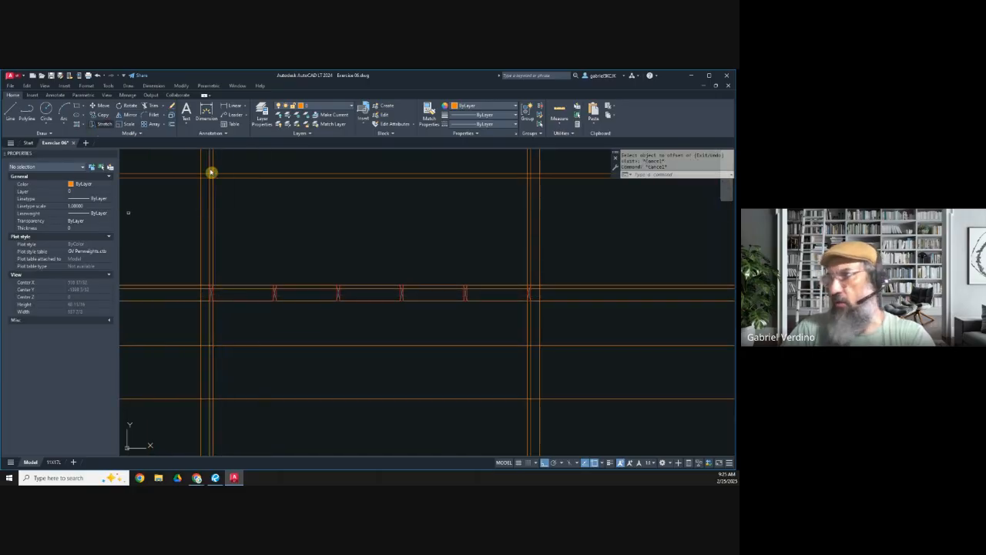
left_click(550, 294)
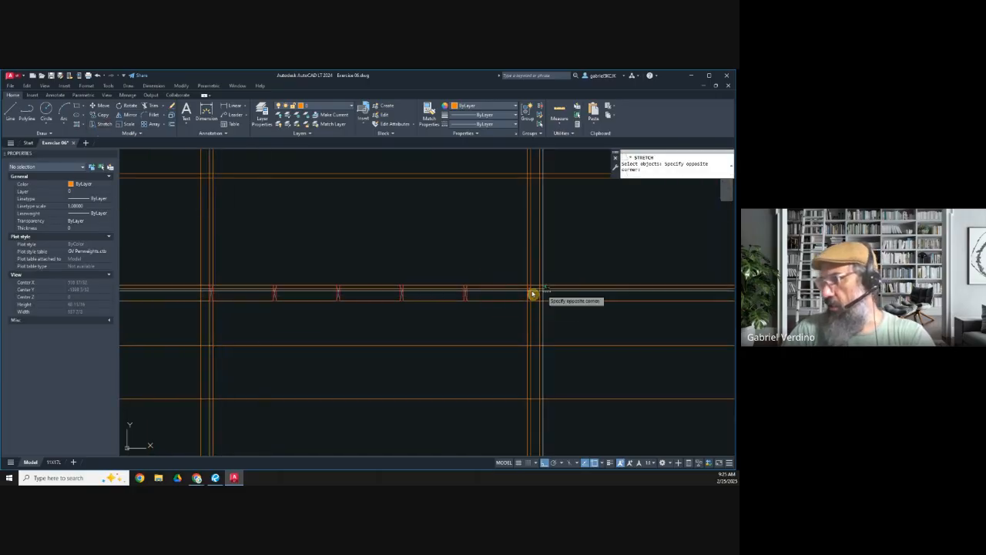
left_click(203, 268)
left_click(194, 245, "shift")
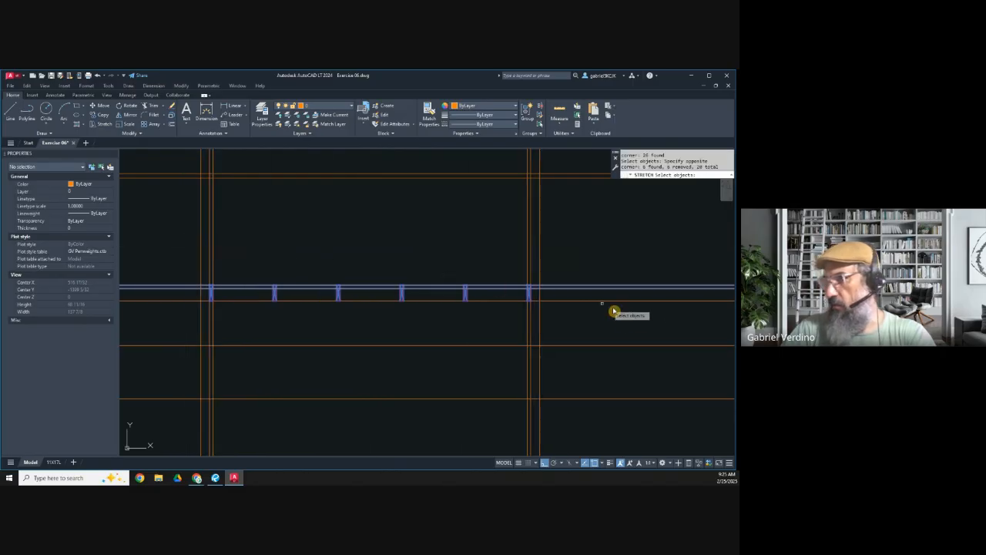
scroll(466, 289, "up", 8)
key("Return")
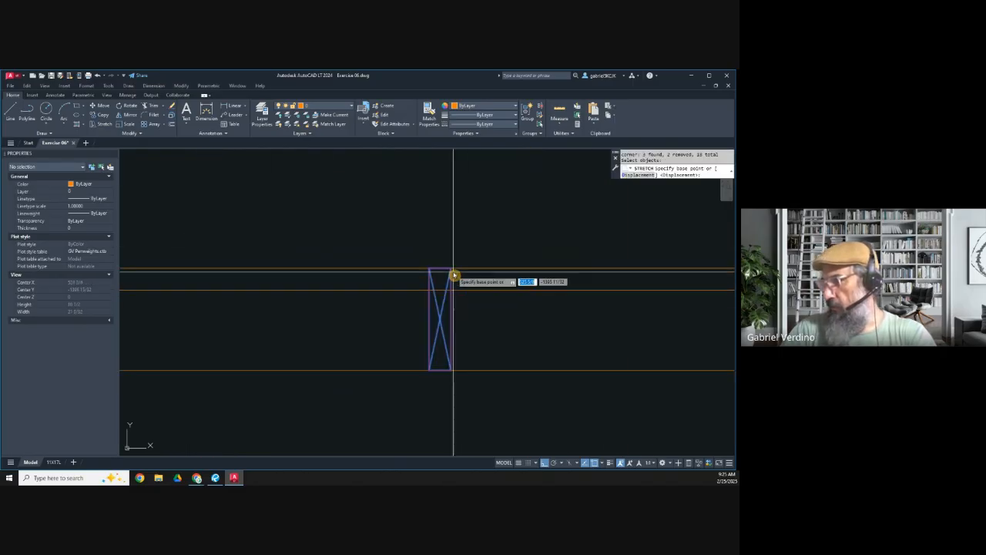
left_click(453, 272)
scroll(458, 297, "down", 5)
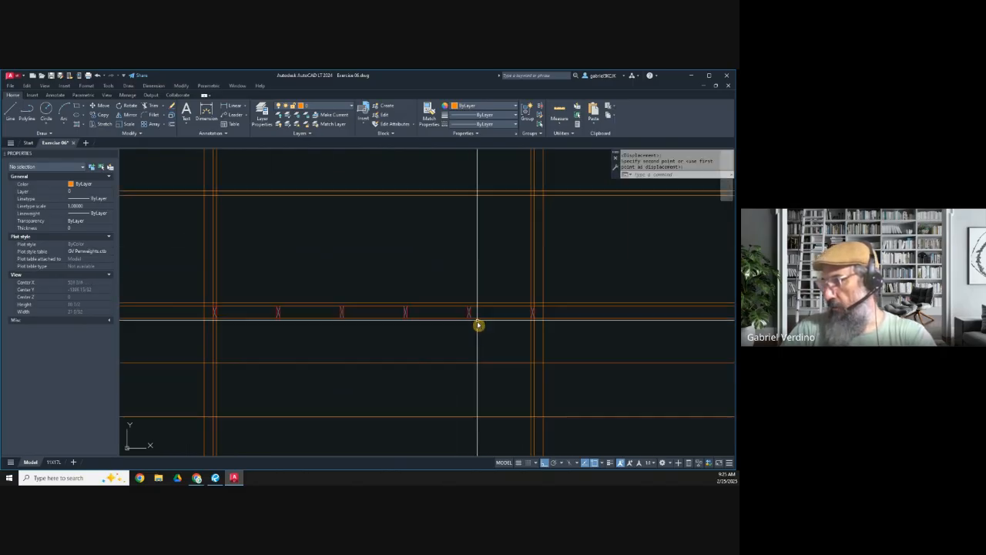
middle_click_drag(318, 337, 340, 325)
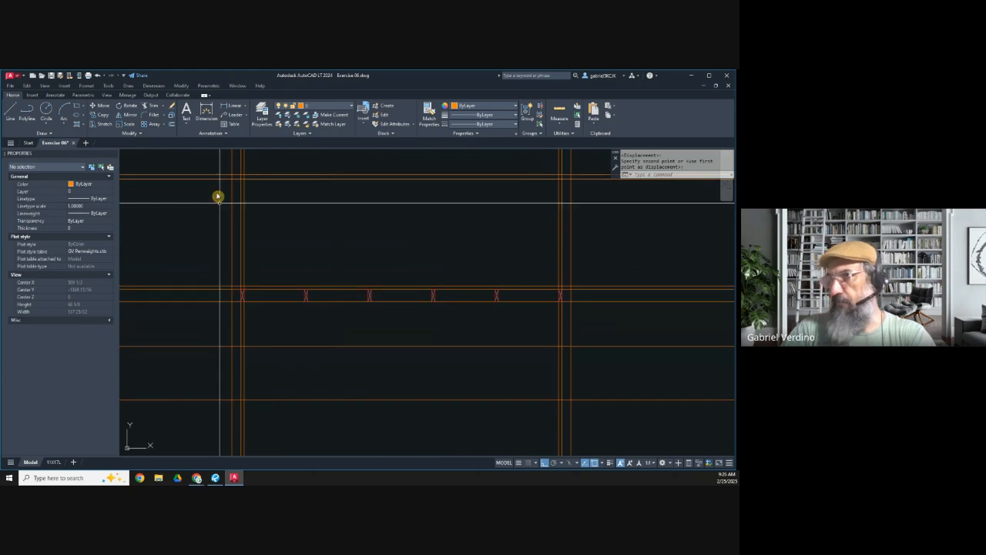
Step: On layer GVS_0.20, draw a rectangle in the 3/4" strip above the members, from the first member's outer edge to the last one's
left_click(316, 108)
left_click(322, 170)
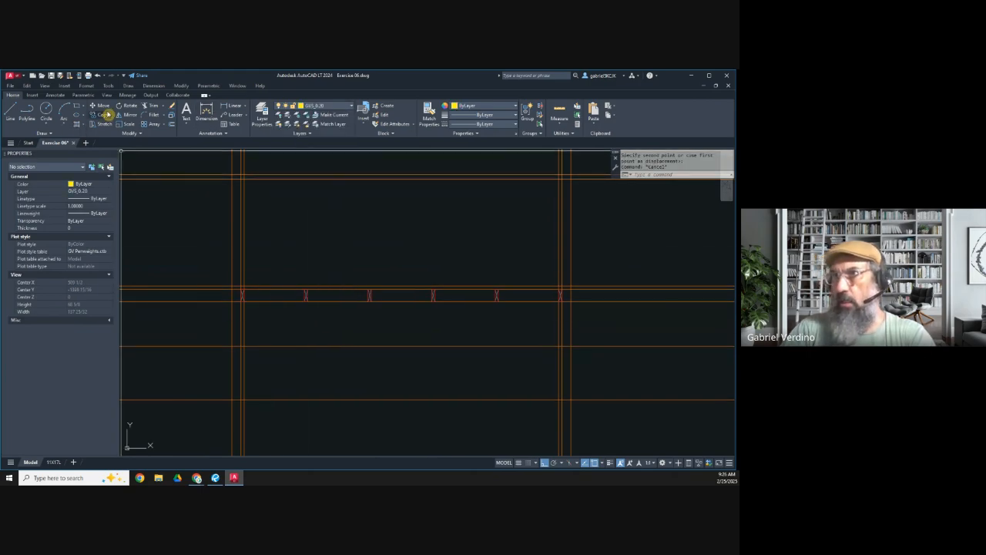
left_click(79, 108)
scroll(238, 288, "up", 3)
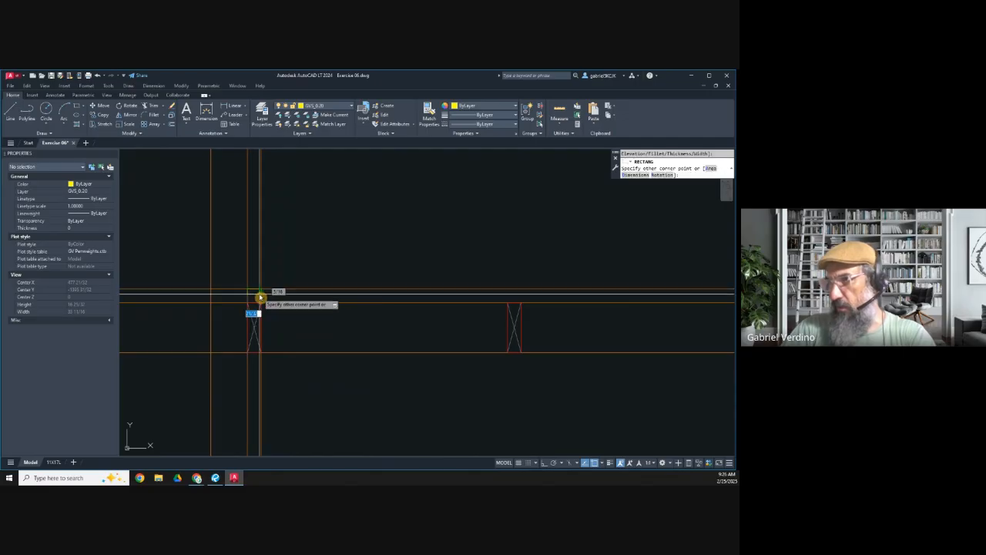
scroll(250, 302, "down", 3)
middle_click_drag(620, 313, 314, 313)
scroll(443, 302, "up", 5)
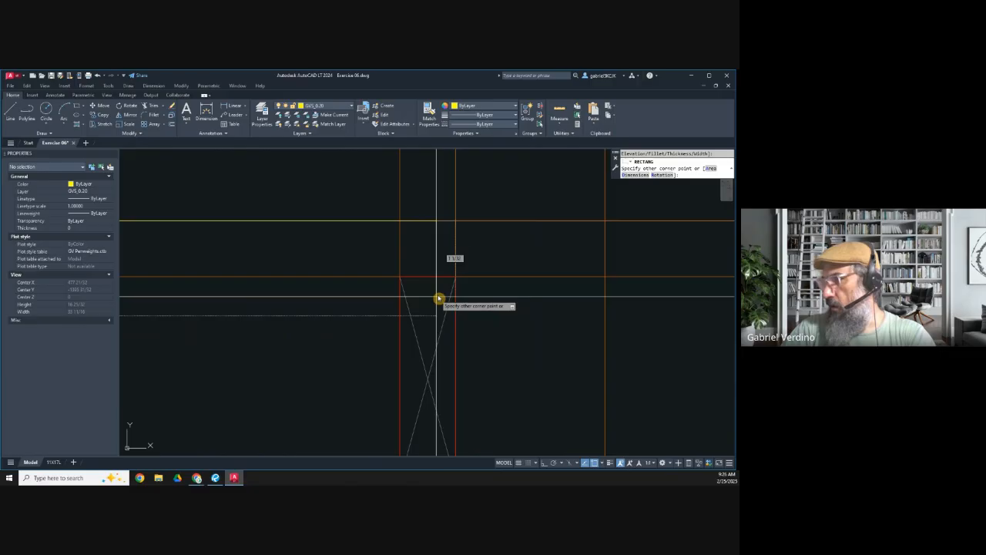
left_click(472, 294)
scroll(474, 304, "down", 6)
key("Escape")
scroll(462, 284, "up", 4)
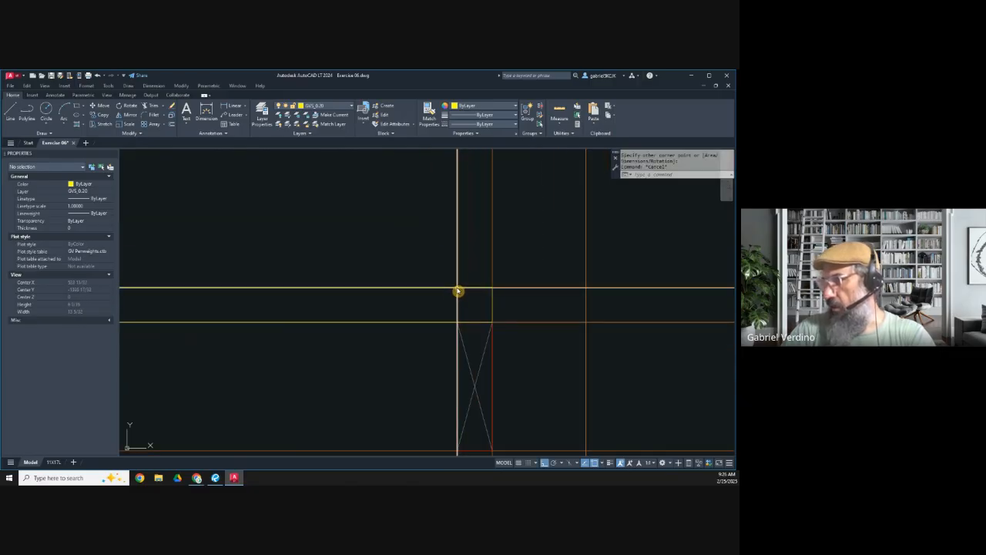
left_click(453, 291)
scroll(432, 297, "down", 4)
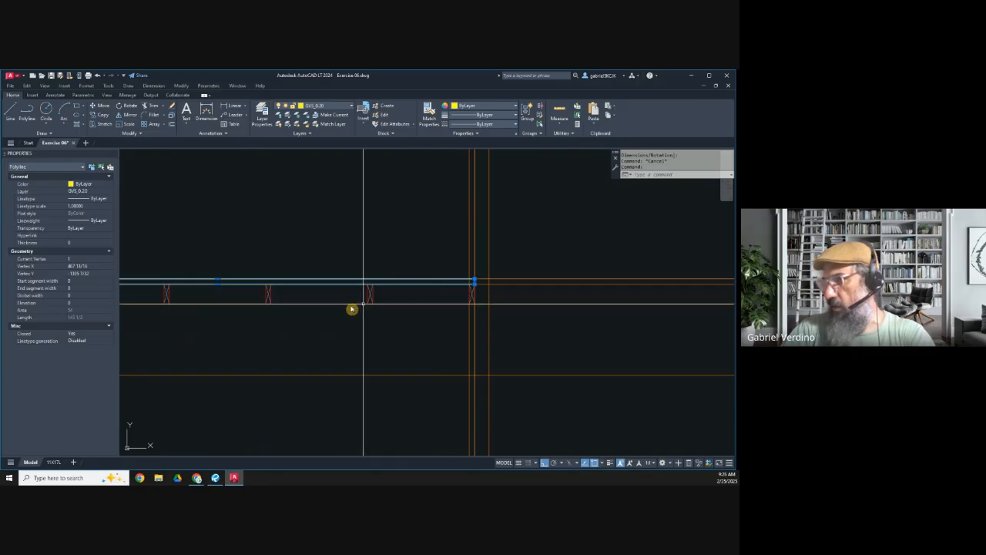
key("Escape")
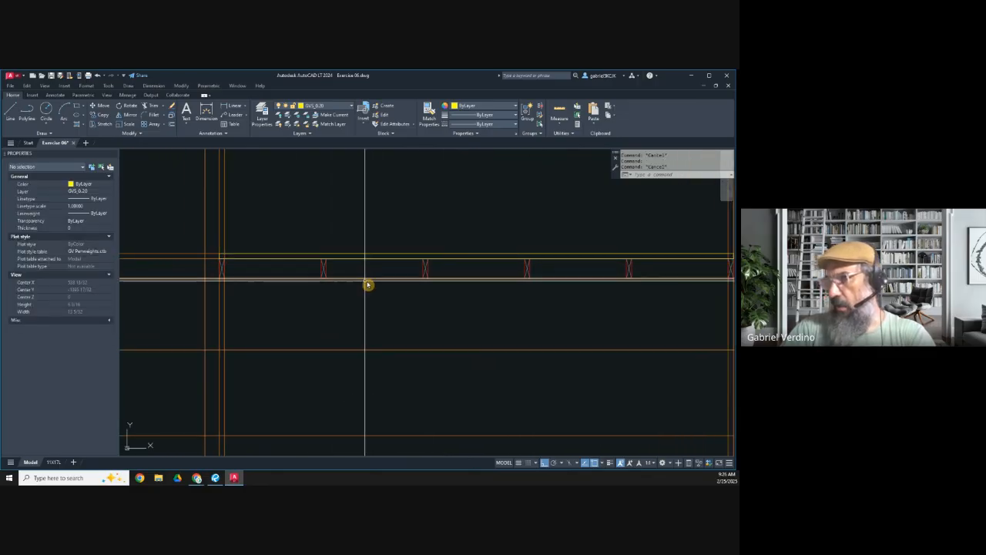
Step: Offset the construction lines at the members' top and bottom edges by 3/4" inward
middle_click_drag(298, 286, 288, 302)
scroll(218, 291, "up", 4)
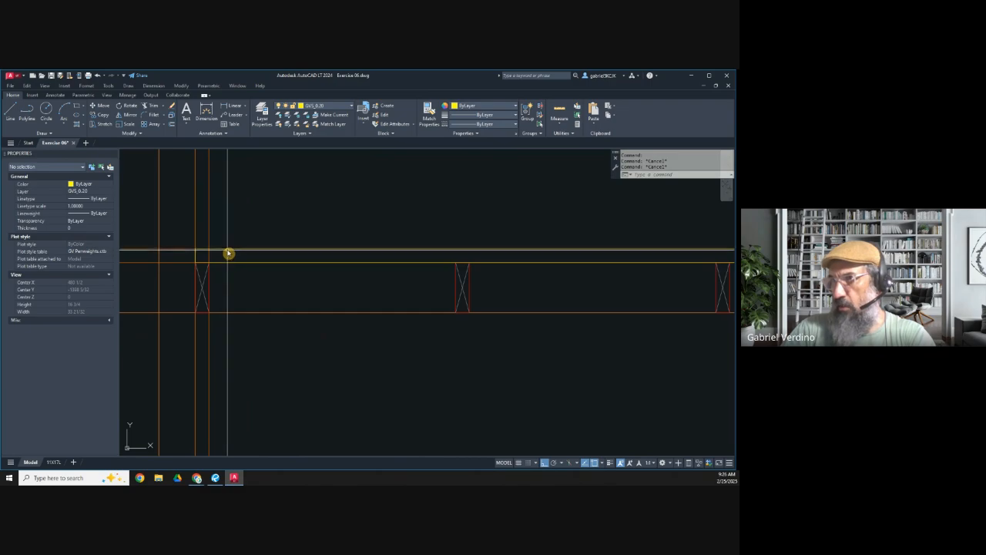
left_click(231, 310)
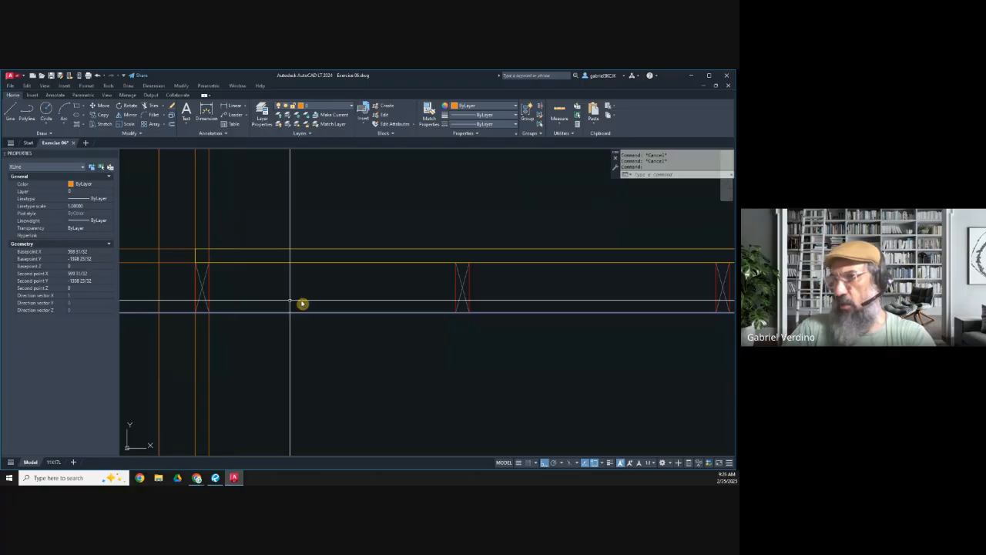
key("Escape")
left_click(172, 126)
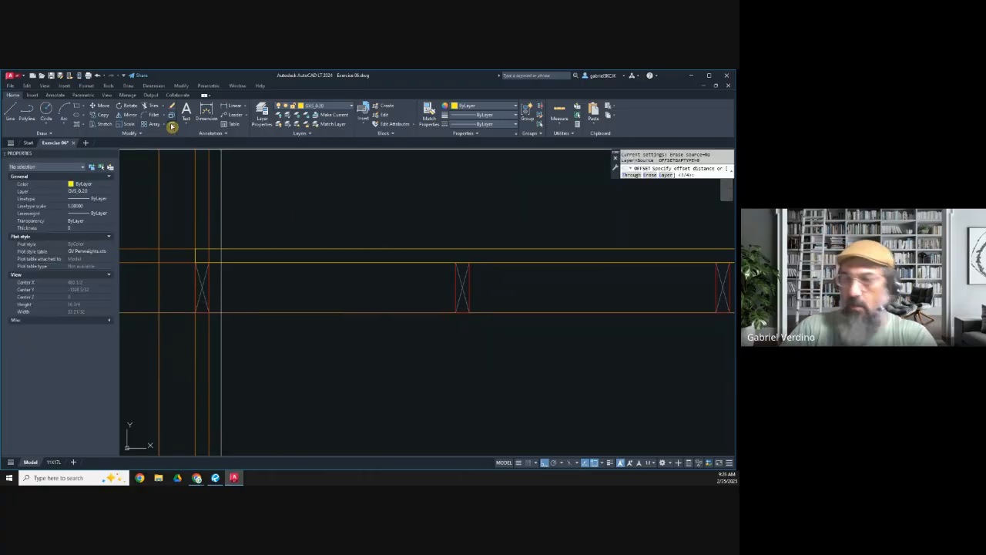
type("3/4")
key("Return")
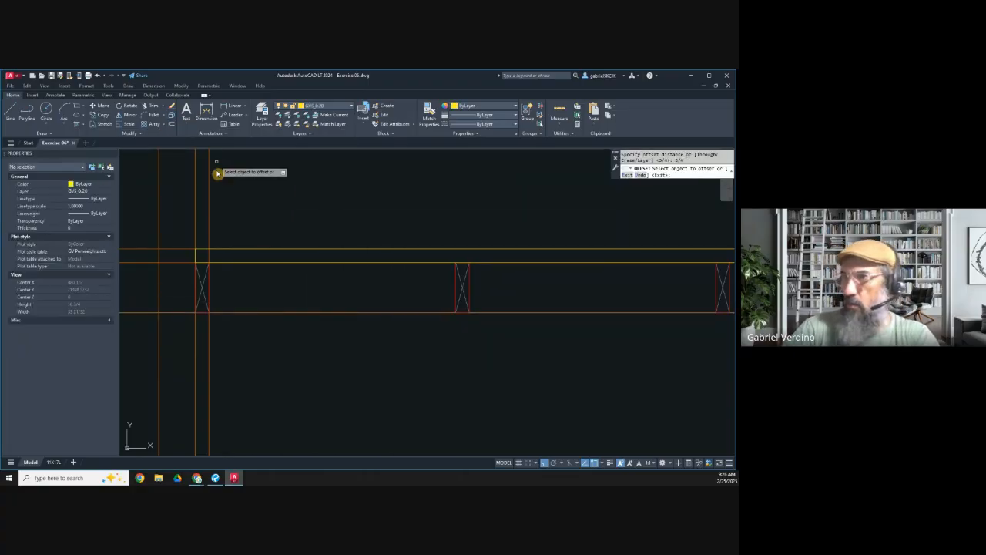
left_click(183, 263)
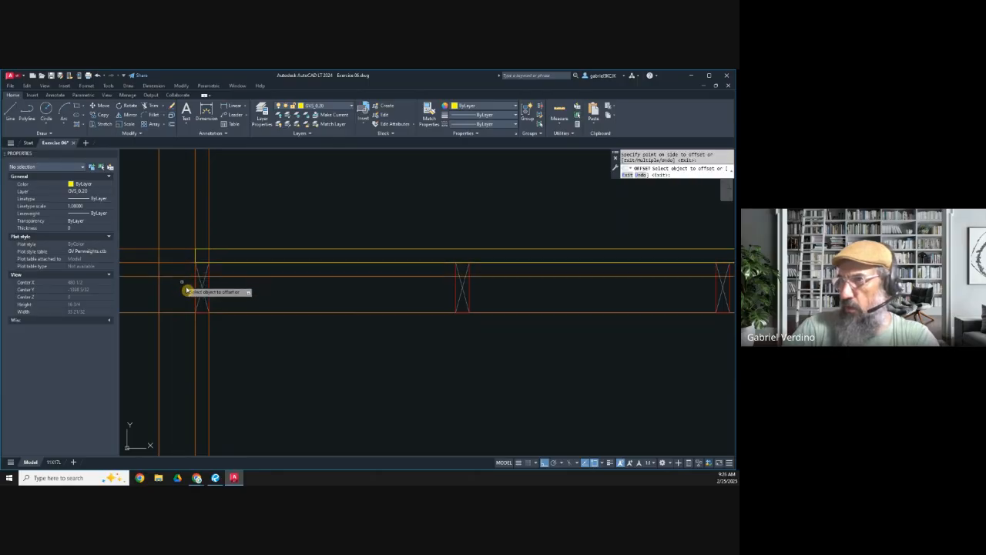
left_click(198, 312)
left_click(180, 301)
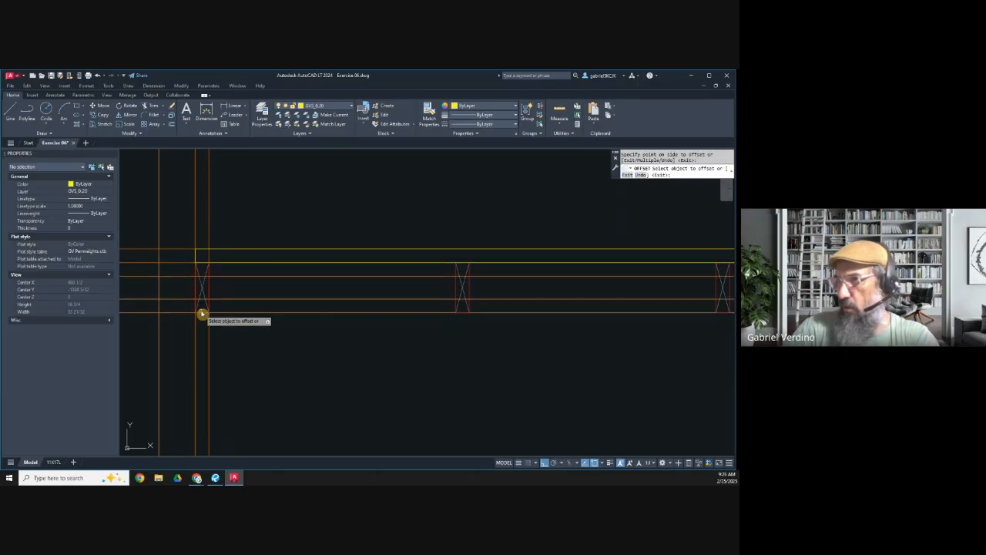
key("Escape")
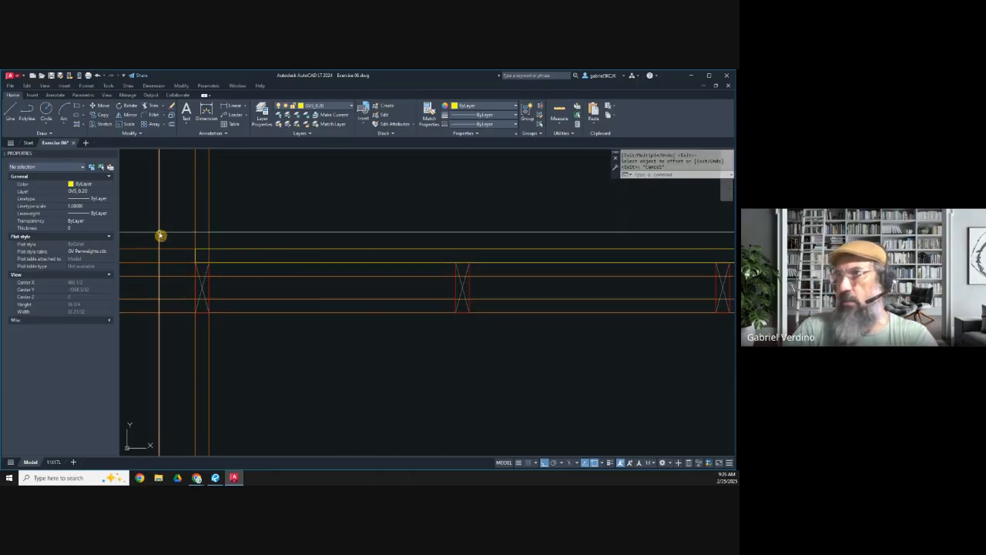
Step: On layer GVS_0.10, draw a rectangle in the 3/4" strip inside the members' tops, from the first member's outer edge to the last one's
left_click(77, 108)
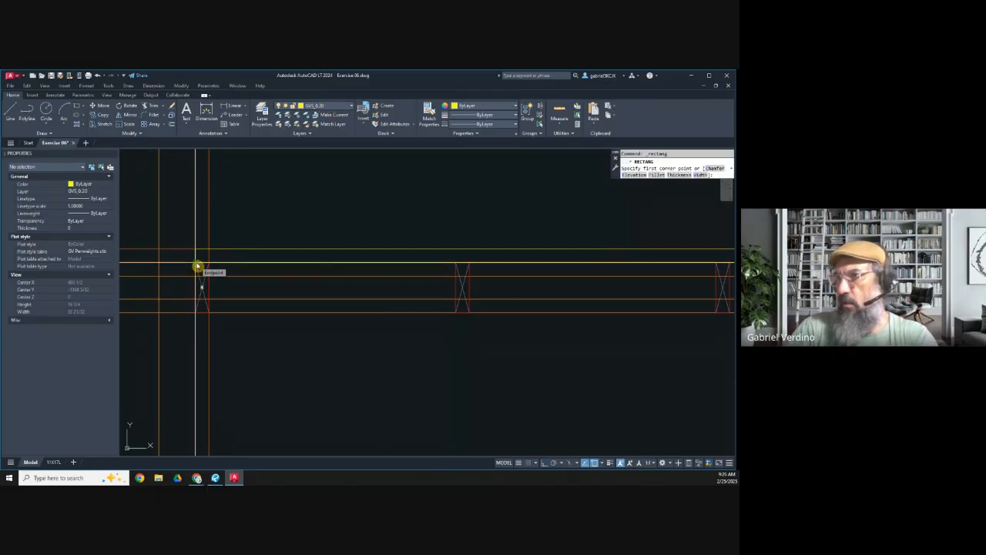
key("Escape")
left_click(326, 108)
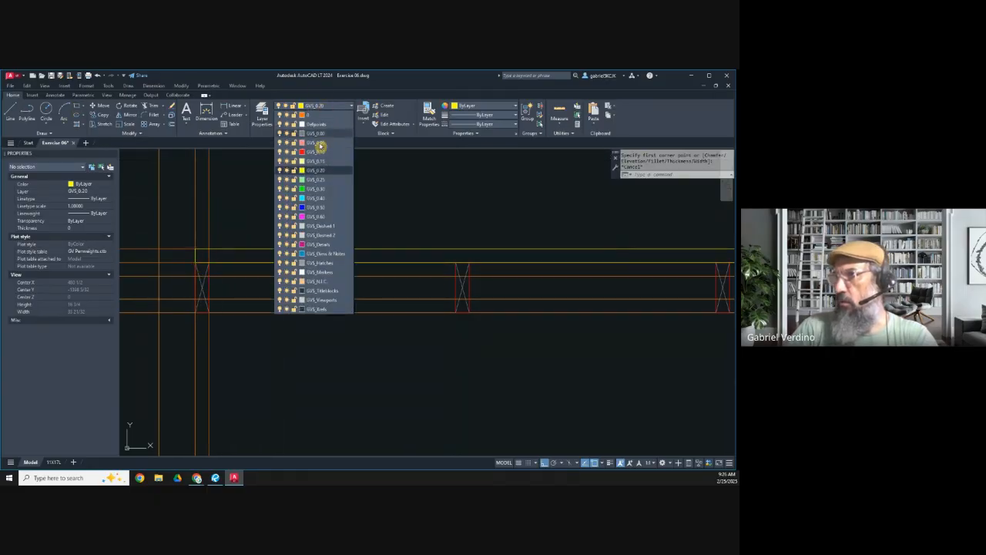
left_click(315, 153)
left_click(76, 108)
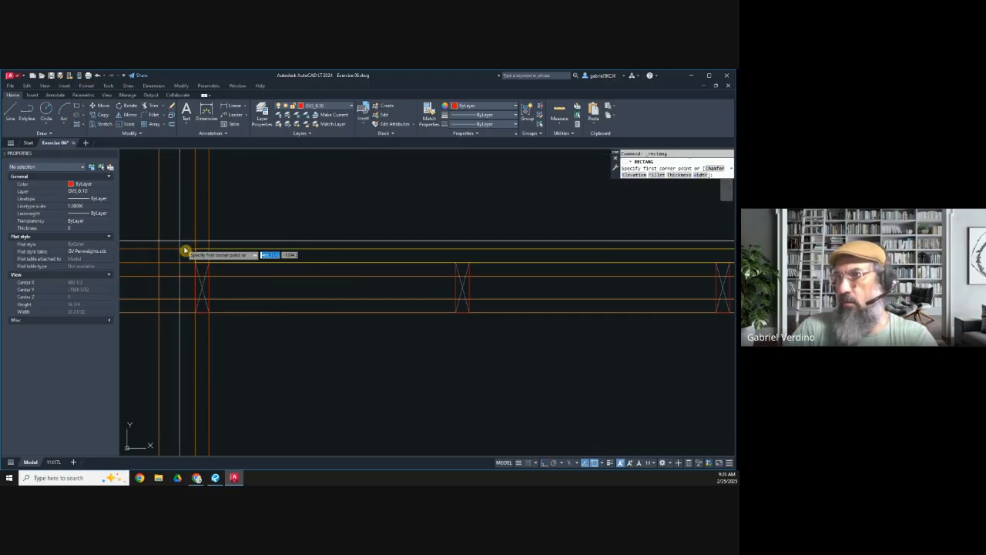
left_click(194, 262)
scroll(232, 277, "down", 4)
middle_click_drag(678, 316, 418, 309)
scroll(476, 276, "up", 4)
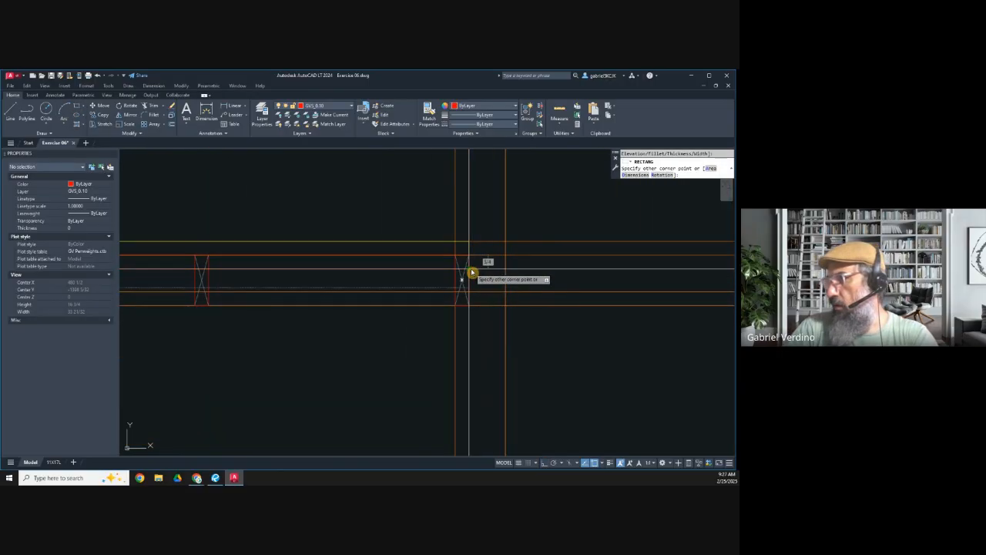
left_click(471, 269)
Step: Draw a matching rectangle in the 3/4" strip inside the members' bottoms, across the full row of members
key("Return")
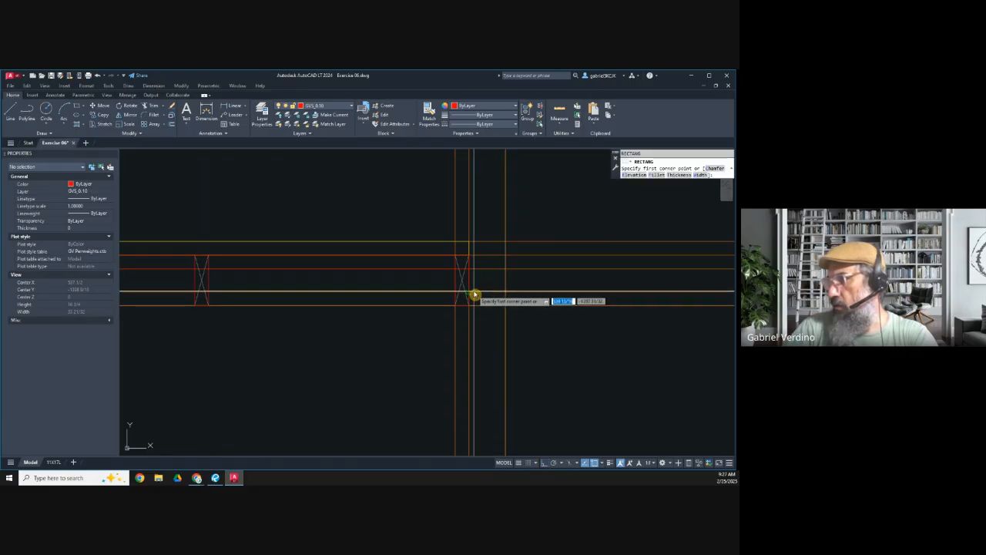
left_click(475, 294)
scroll(475, 294, "down", 4)
scroll(239, 304, "up", 4)
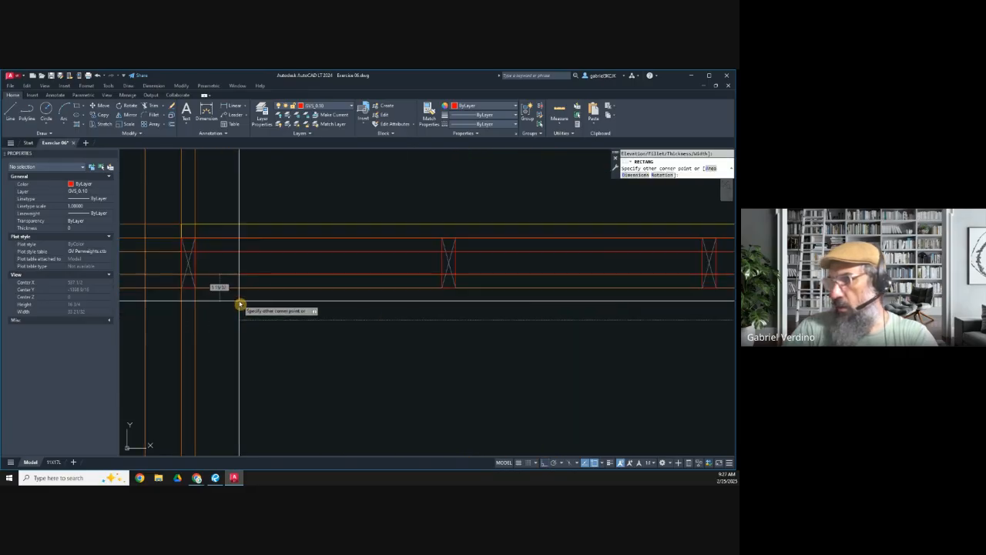
left_click(183, 290)
key("Escape")
Step: Create a wipeout over the upper 3/4" panel rectangle, picking its four corners
scroll(194, 266, "up", 5)
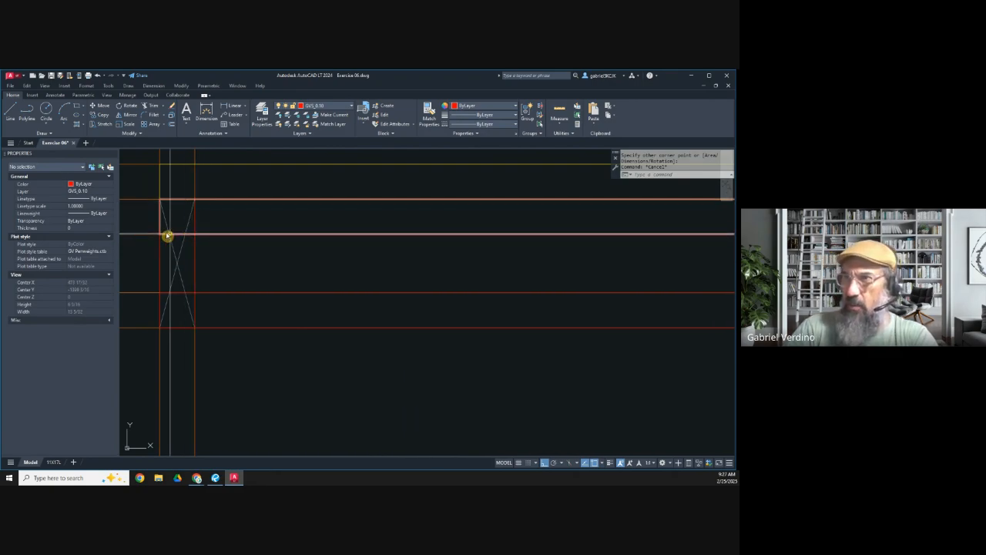
middle_click_drag(172, 247, 201, 264)
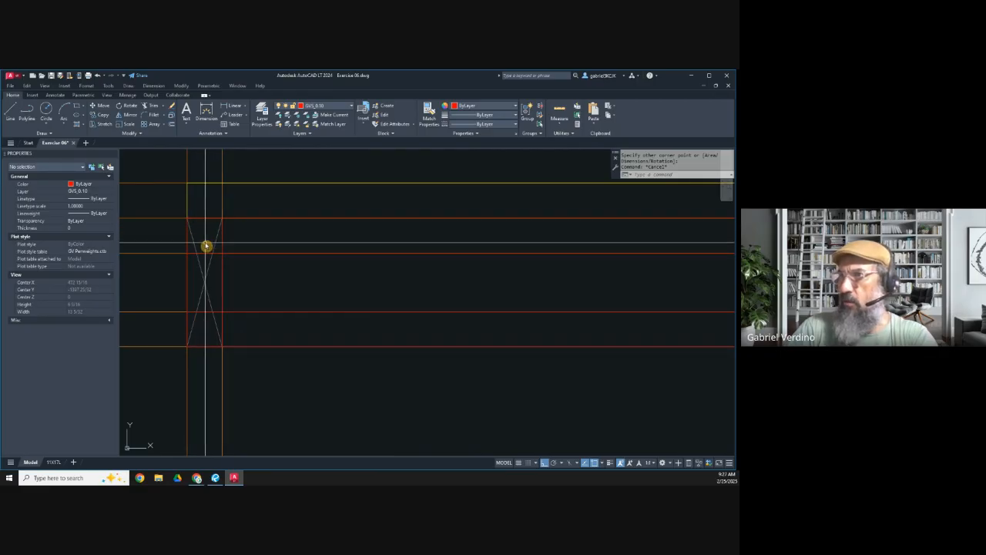
left_click(233, 254)
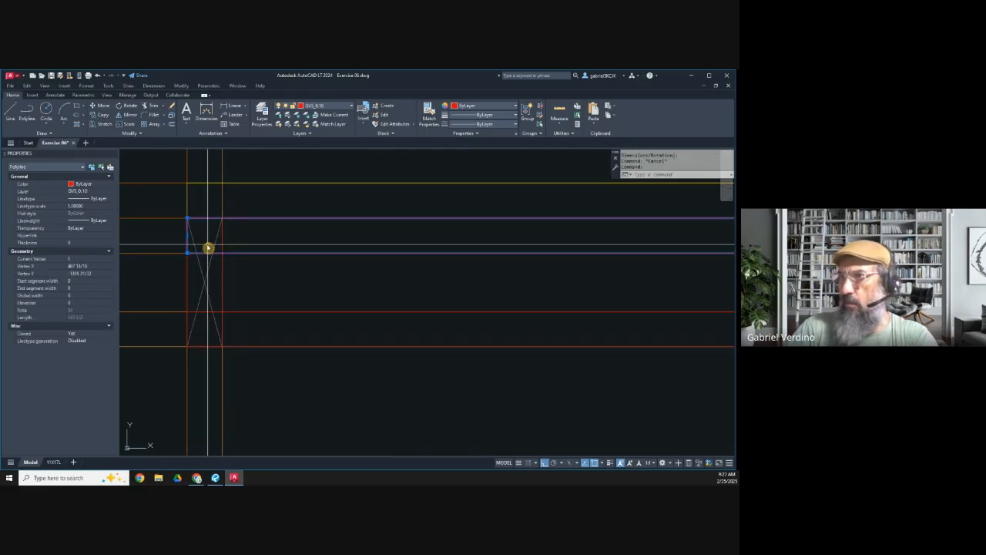
key("Escape")
left_click(48, 134)
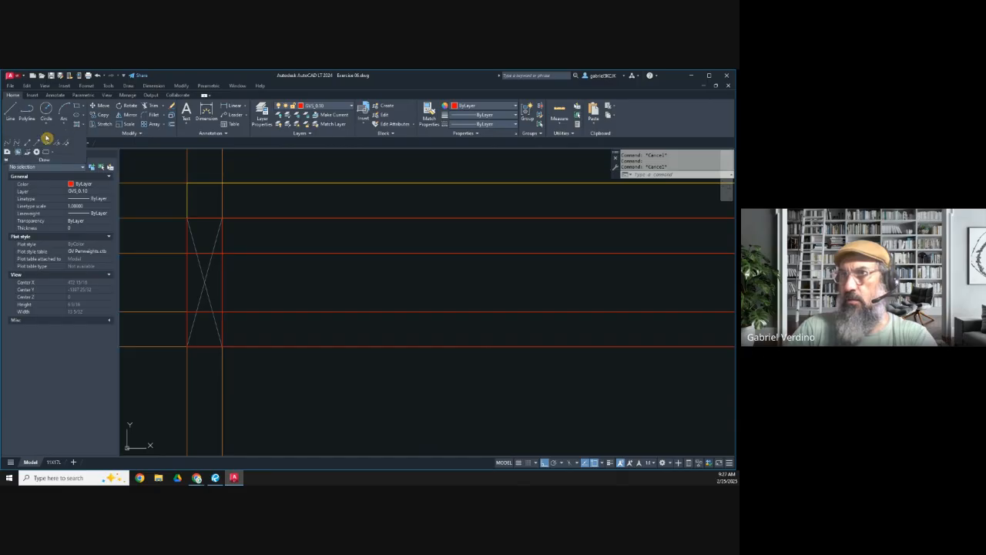
left_click(17, 154)
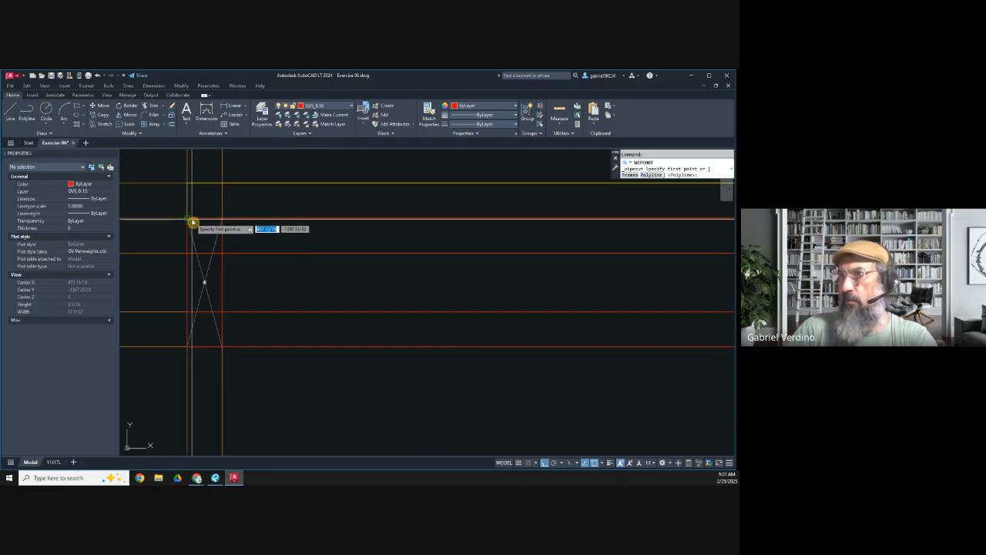
left_click(189, 222)
left_click(190, 253)
scroll(223, 257, "down", 6)
middle_click_drag(533, 272, 308, 272)
scroll(526, 252, "up", 6)
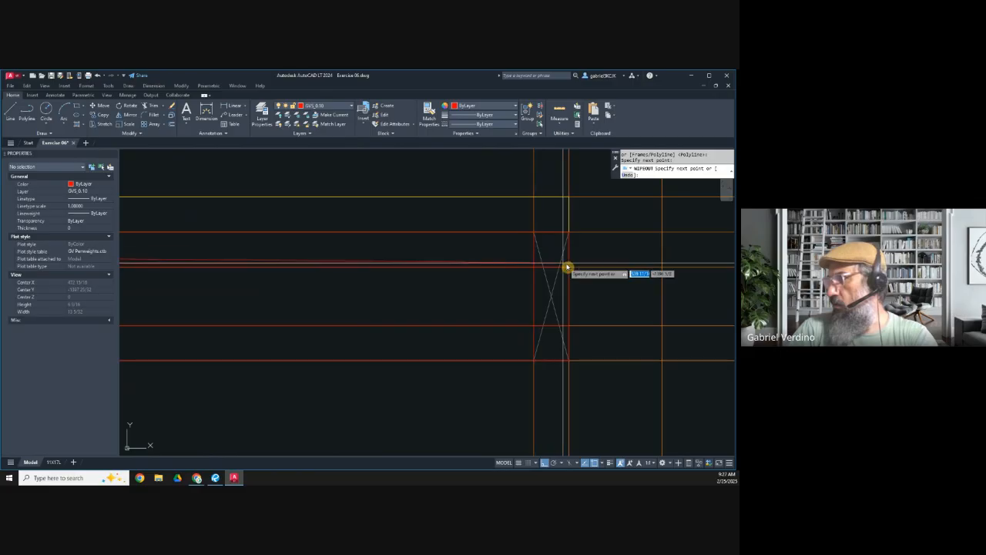
left_click(572, 268)
left_click(570, 237)
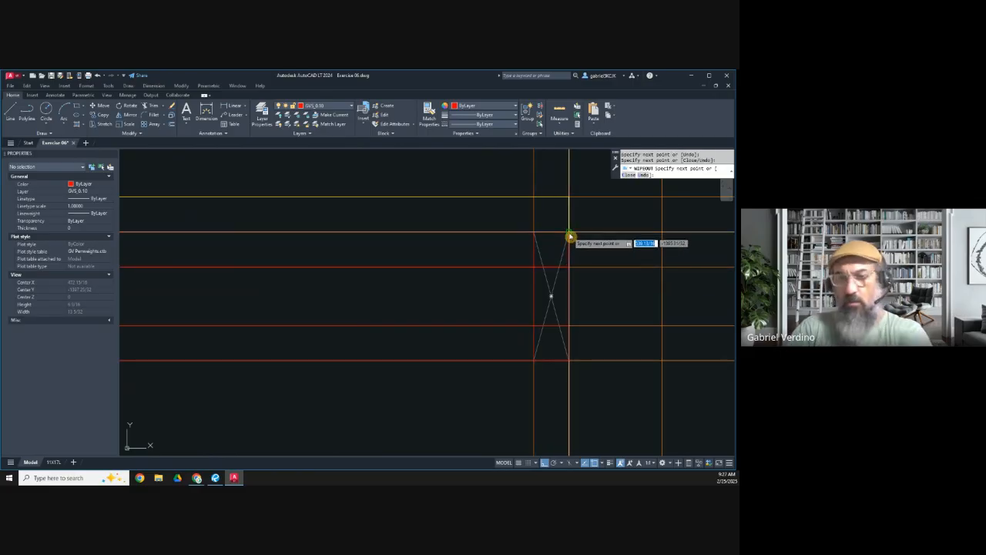
key("Escape")
Step: Create a wipeout over the lower 3/4" panel rectangle, picking its four corners
key("Return")
left_click(571, 362)
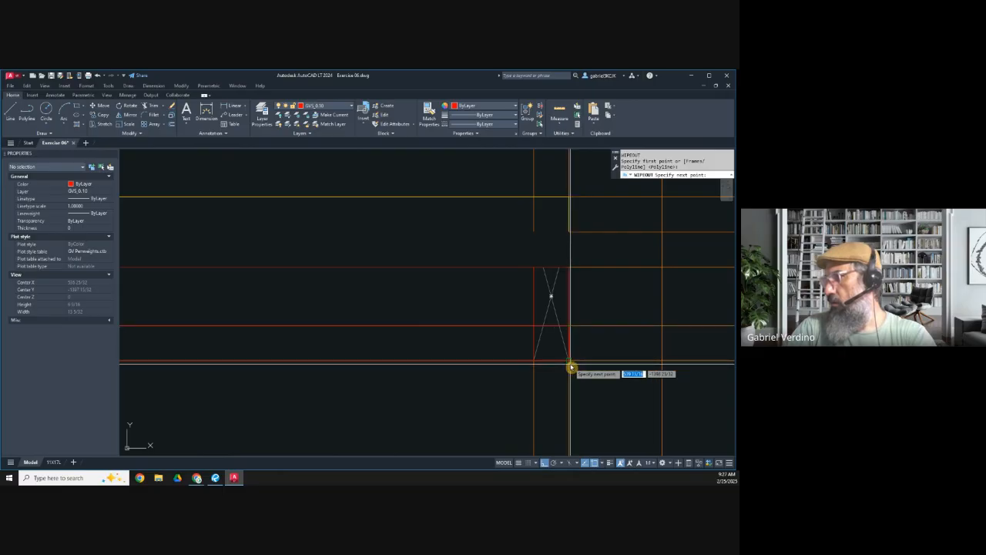
scroll(540, 368, "down", 5)
scroll(312, 346, "up", 4)
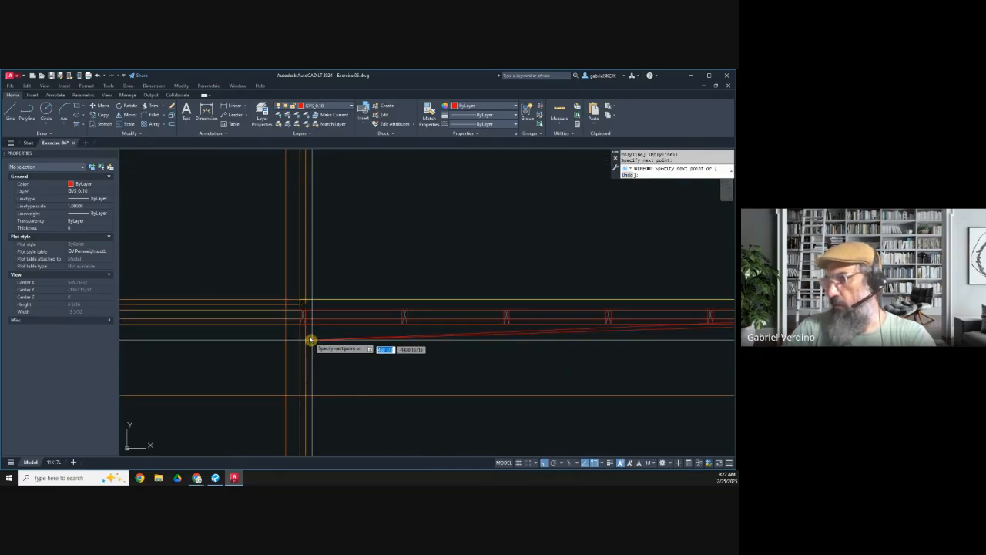
left_click(292, 302)
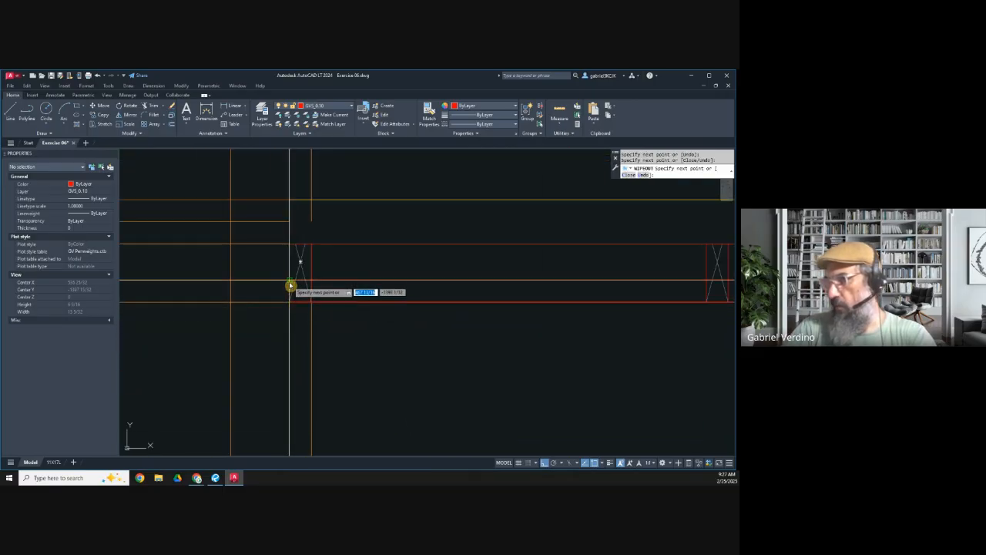
key("Return")
key("Escape")
Step: Send both panel wipeouts to the back of the draw order
left_click(332, 280)
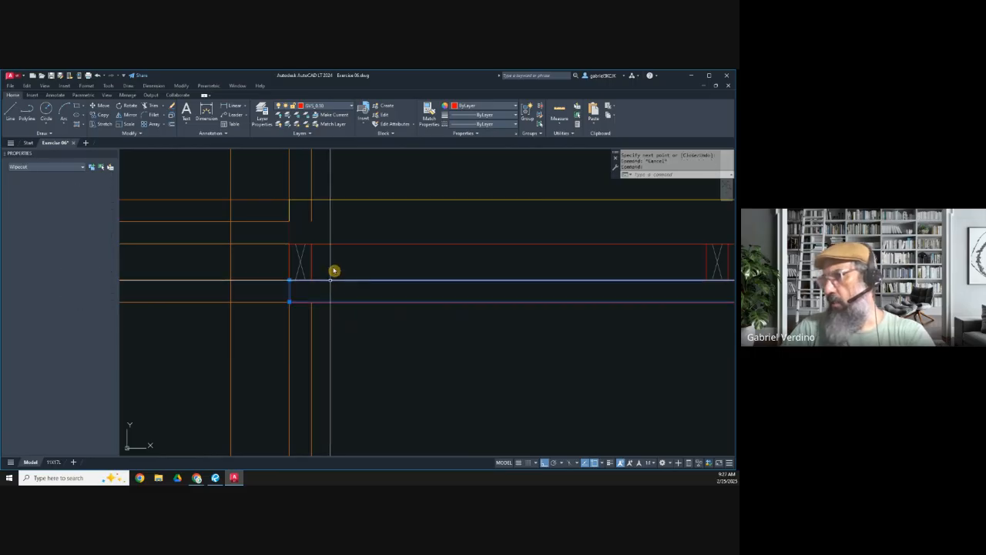
left_click(330, 224)
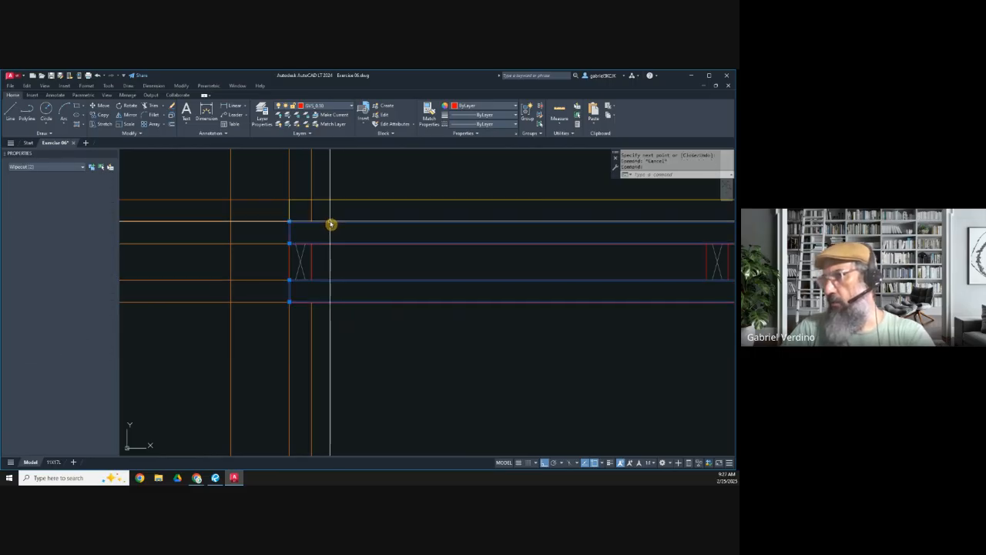
left_click(132, 135)
left_click(161, 154)
left_click(165, 181)
key("Escape")
Step: Select all six crossed members and send them to the back, behind the panel wipeouts
left_click(315, 265)
left_click(297, 263)
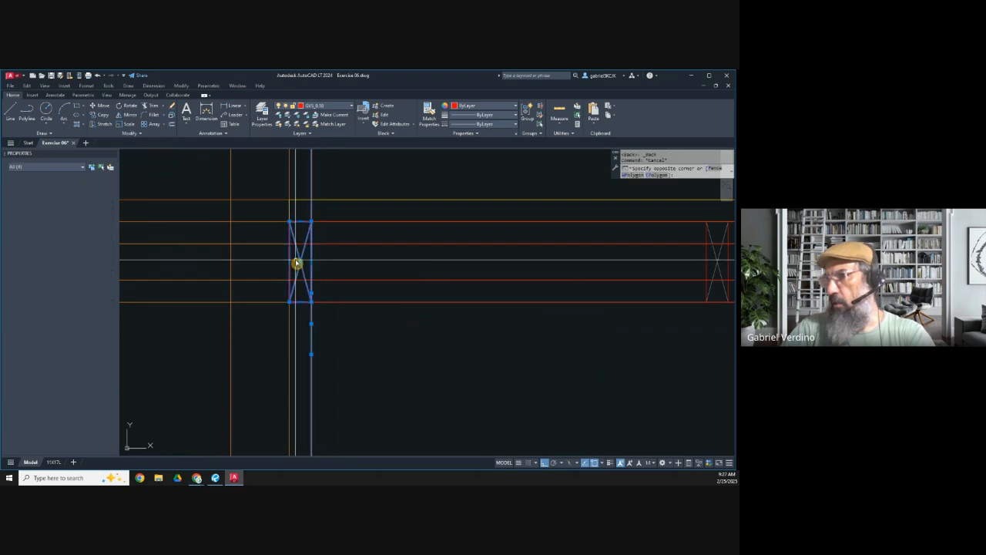
scroll(297, 263, "down", 2)
middle_click_drag(535, 285, 282, 289)
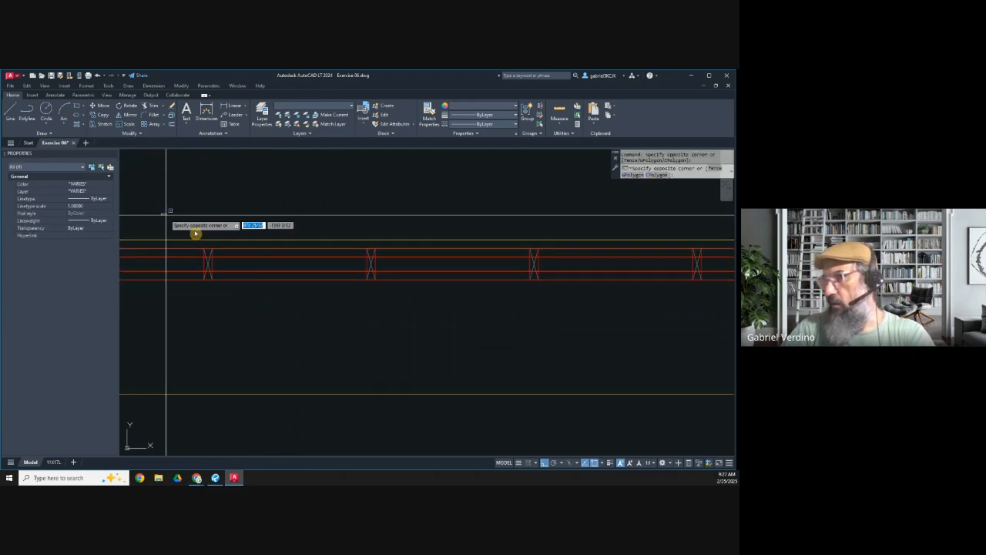
scroll(170, 224, "down", 2)
left_click(231, 238)
left_click(537, 279)
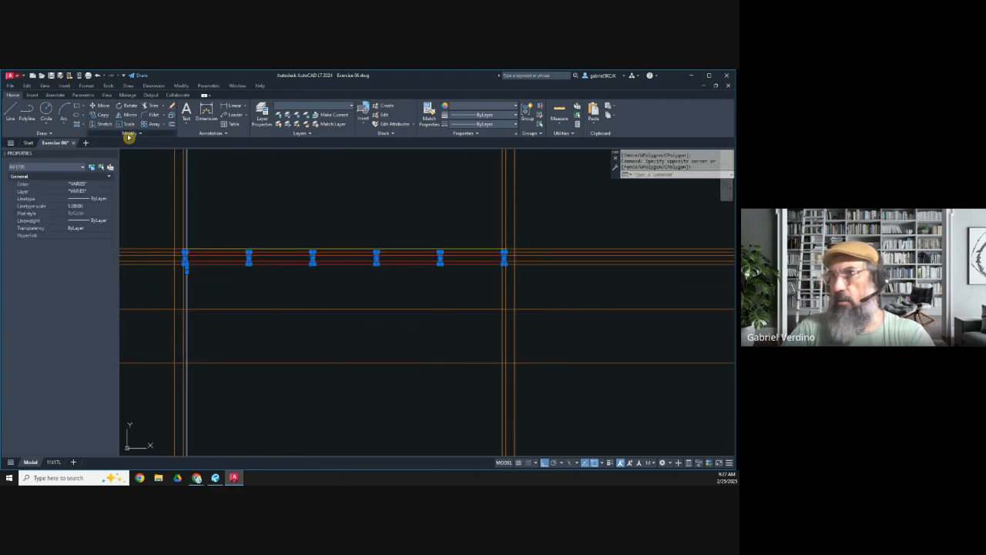
left_click(129, 134)
left_click(155, 156)
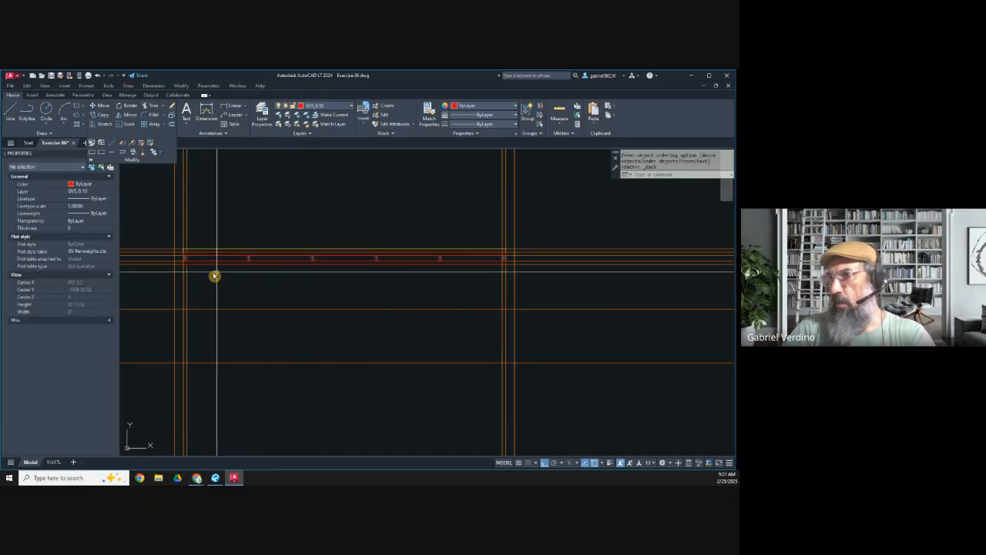
Step: Select one crossed member to examine how the panel wipeouts cover its ends, then clear the selection
middle_click_drag(249, 268, 306, 263)
scroll(313, 259, "up", 5)
left_click(316, 272)
left_click(269, 268)
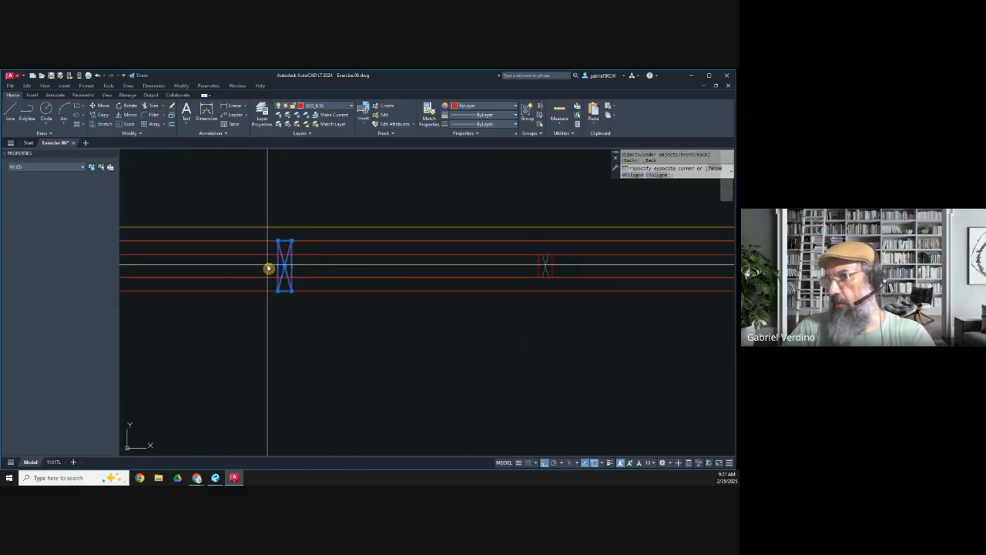
scroll(288, 266, "up", 5)
key("Escape")
scroll(290, 264, "down", 8)
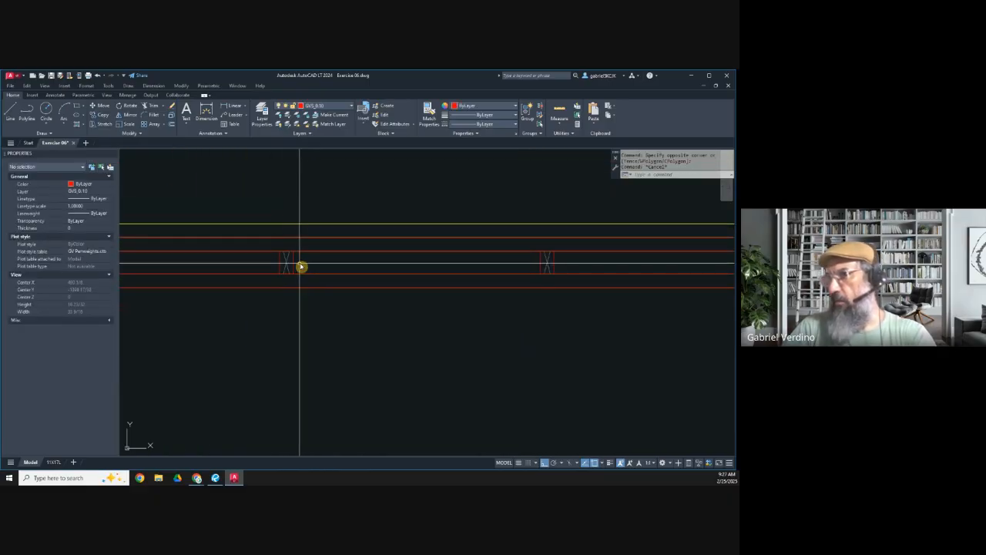
scroll(432, 323, "down", 4)
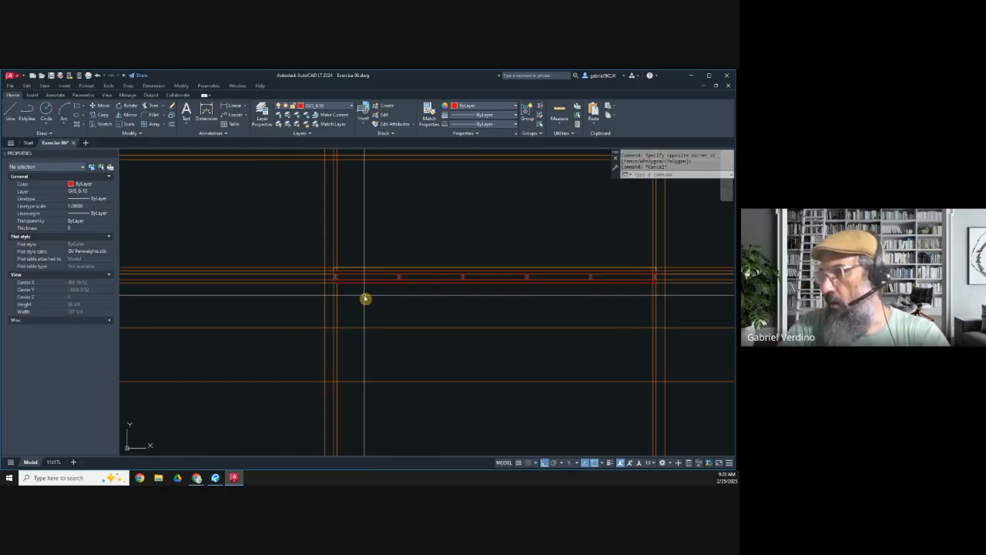
Step: Select the six crossed members with both panel rectangles and their wipeouts, and send them to the back of the draw order
middle_click_drag(414, 319, 358, 317)
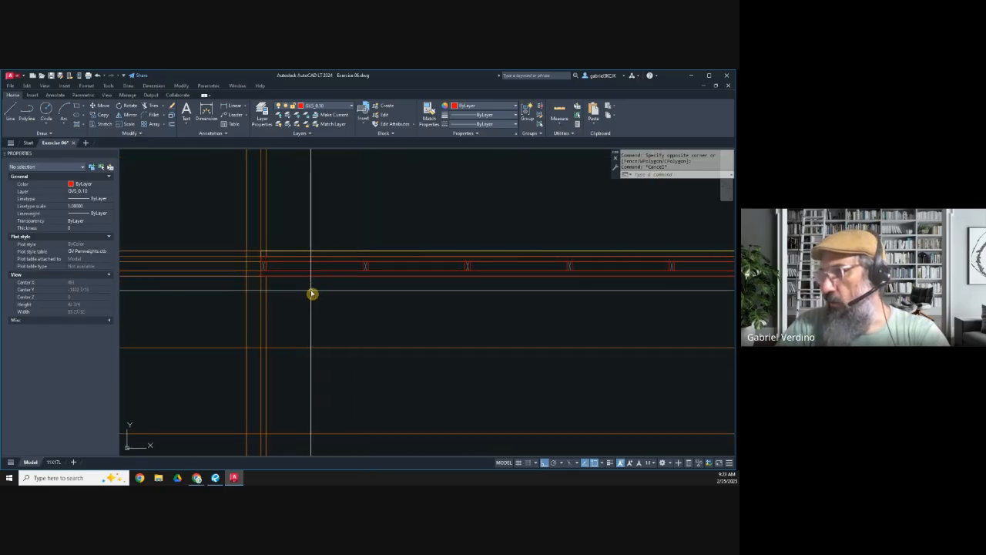
scroll(252, 258, "up", 5)
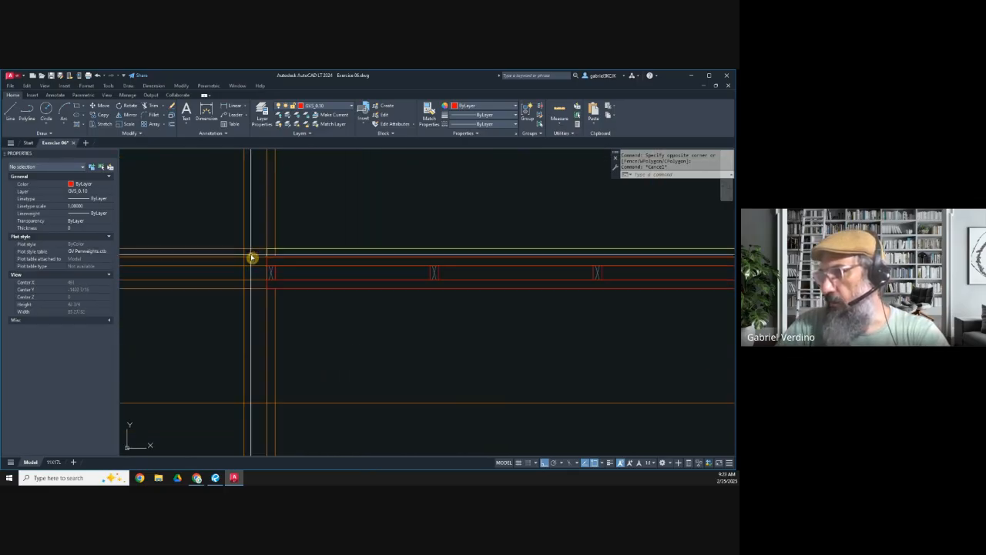
left_click(269, 269)
left_click(501, 297)
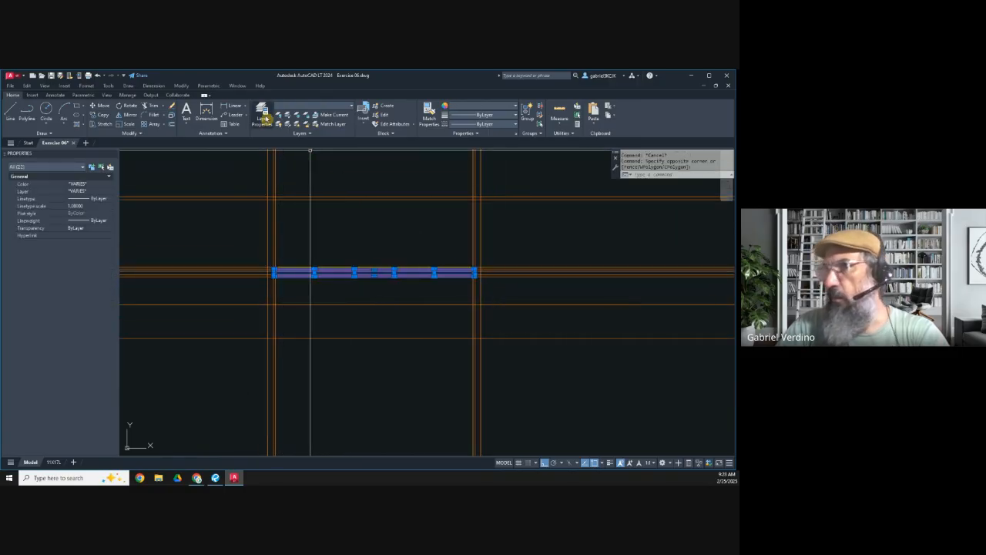
left_click(142, 136)
left_click(156, 153)
key("Escape")
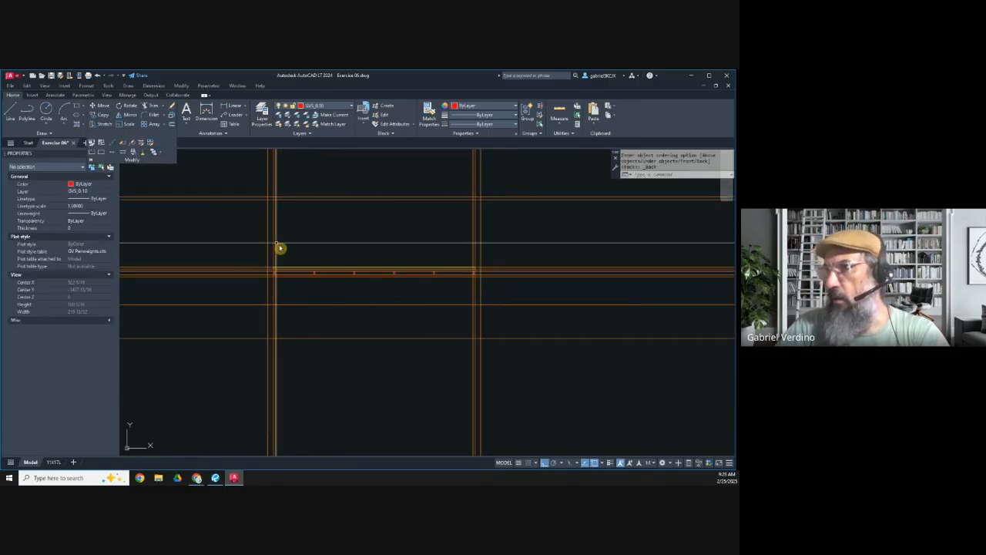
scroll(284, 263, "up", 2)
middle_click_drag(284, 263, 249, 285)
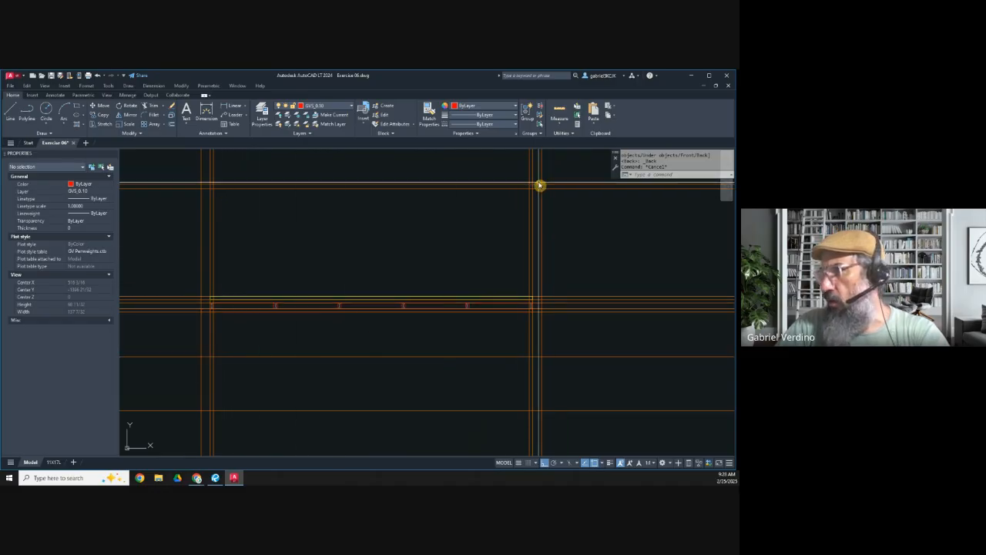
middle_click_drag(277, 302, 295, 314)
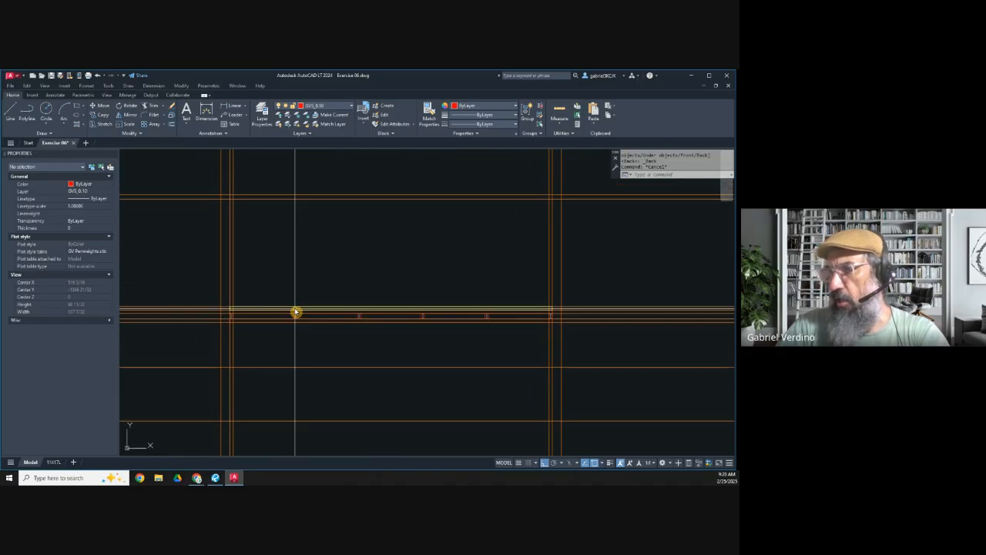
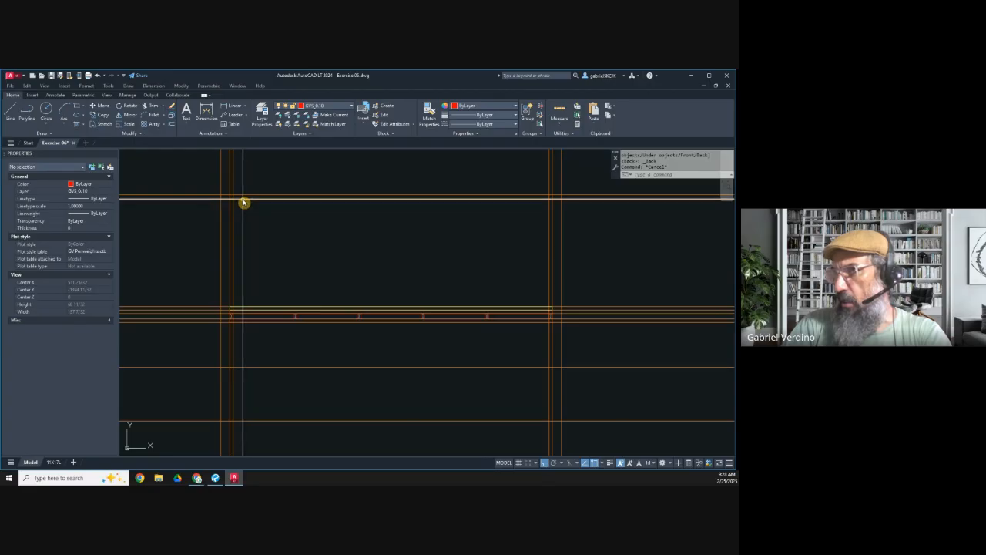
Step: Delete the extra horizontal construction line just below the uppermost one across the island
key("Escape")
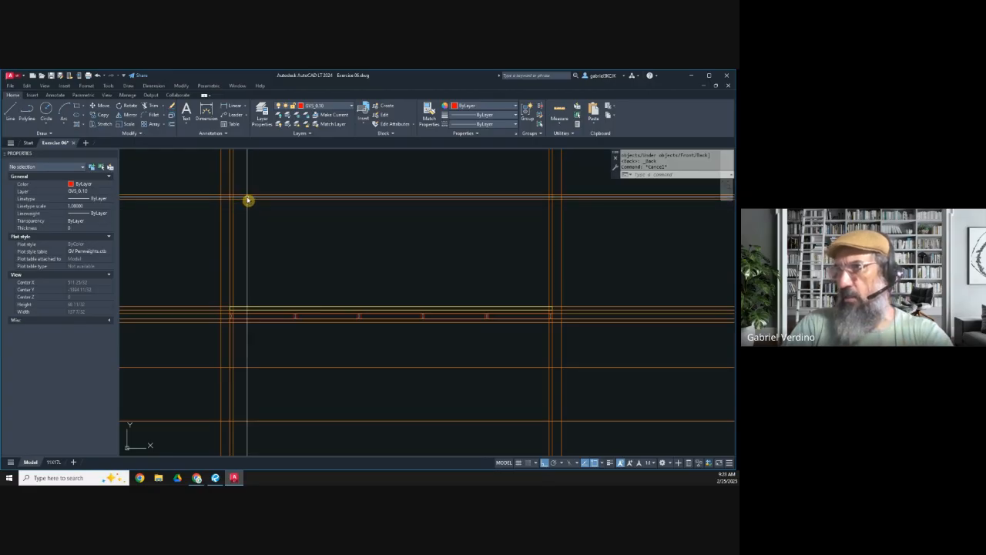
left_click(247, 202)
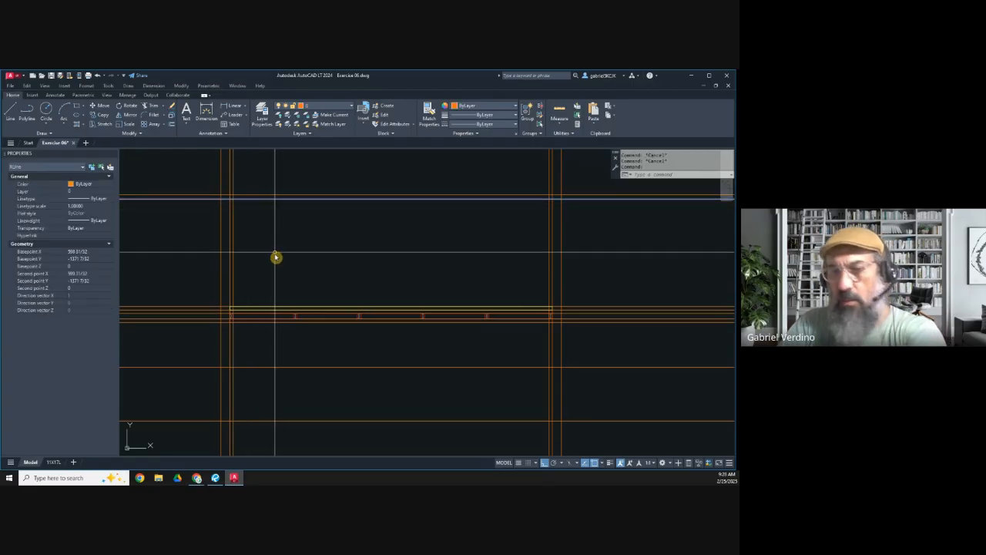
key("Delete")
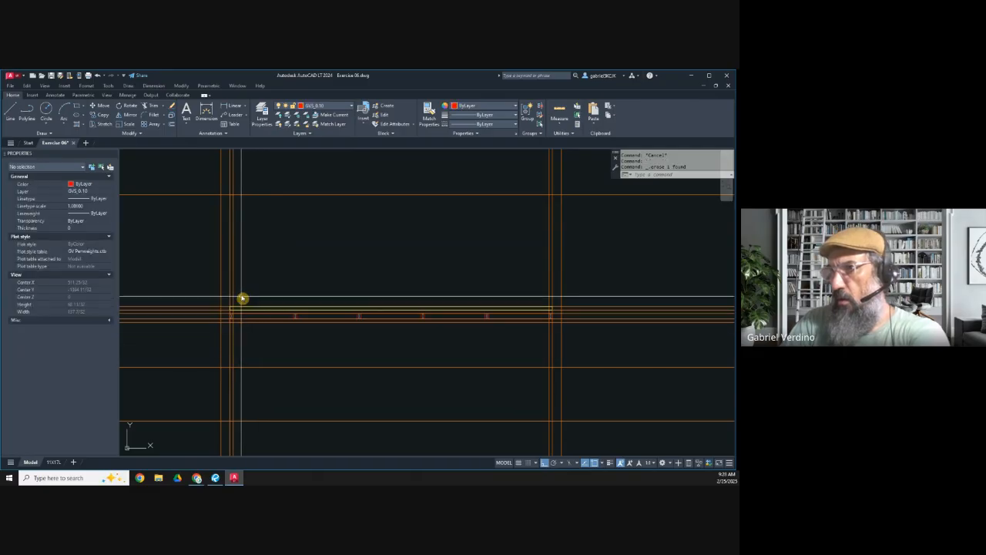
left_click(232, 271)
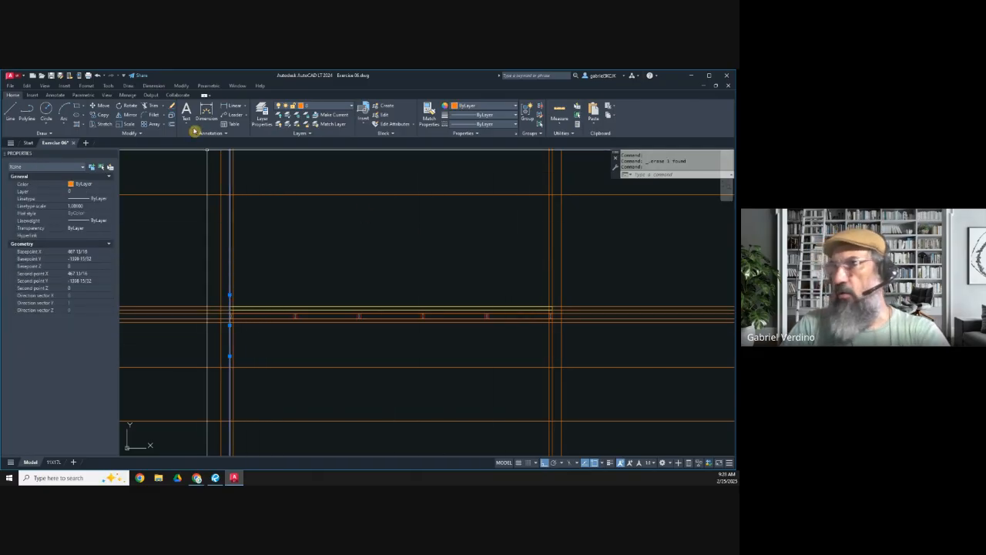
key("Escape")
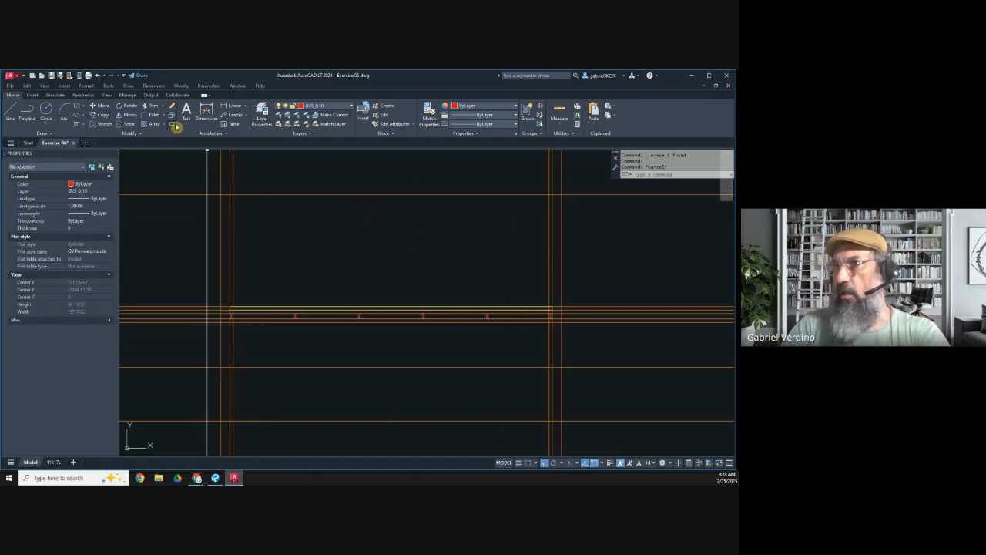
Step: Make layer 0 current and offset the island's outer left and upper construction lines 3/4" inward
left_click(346, 106)
left_click(321, 117)
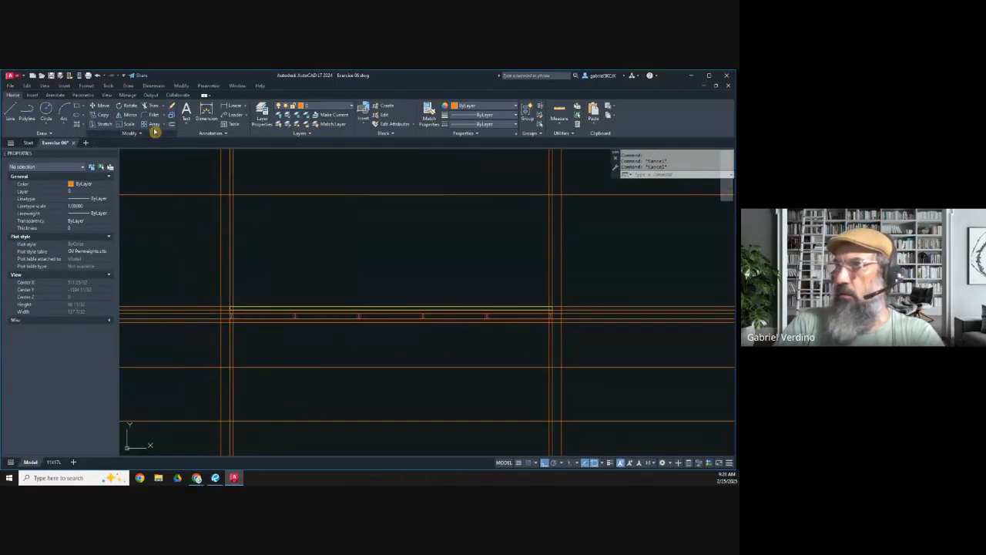
left_click(172, 125)
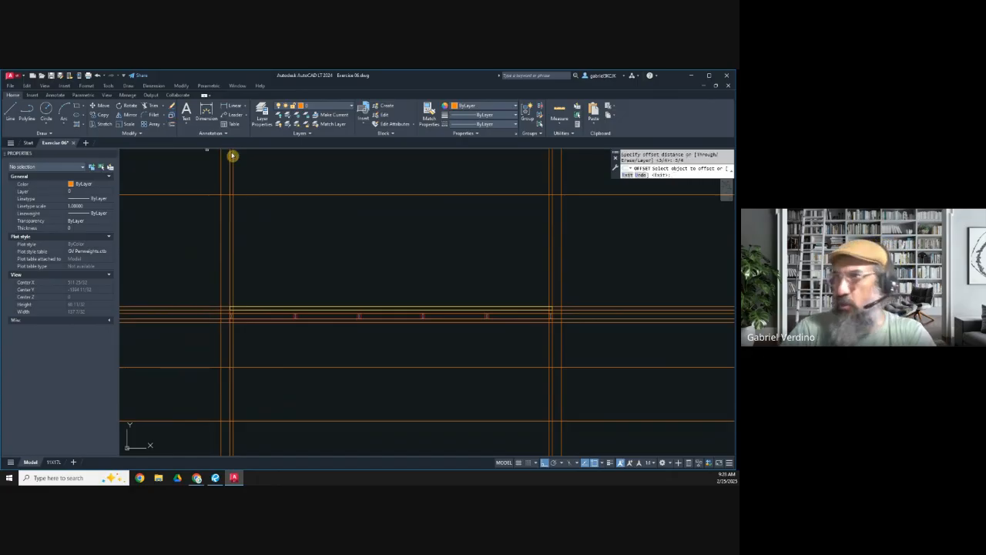
scroll(228, 194, "up", 3)
left_click(229, 210)
scroll(269, 324, "down", 5)
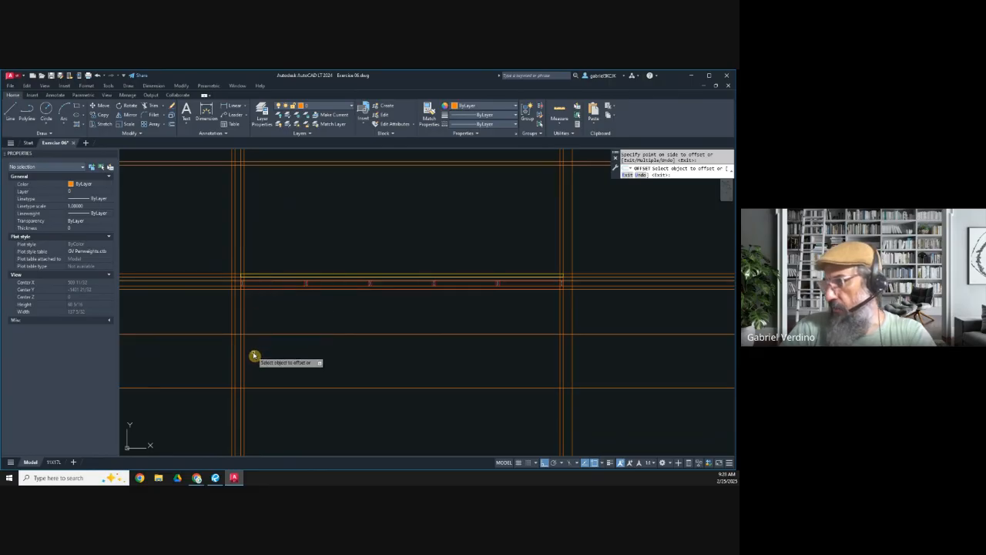
Step: Offset the island's lowest horizontal construction line 3/4" upward and end the Offset command
scroll(260, 366, "up", 3)
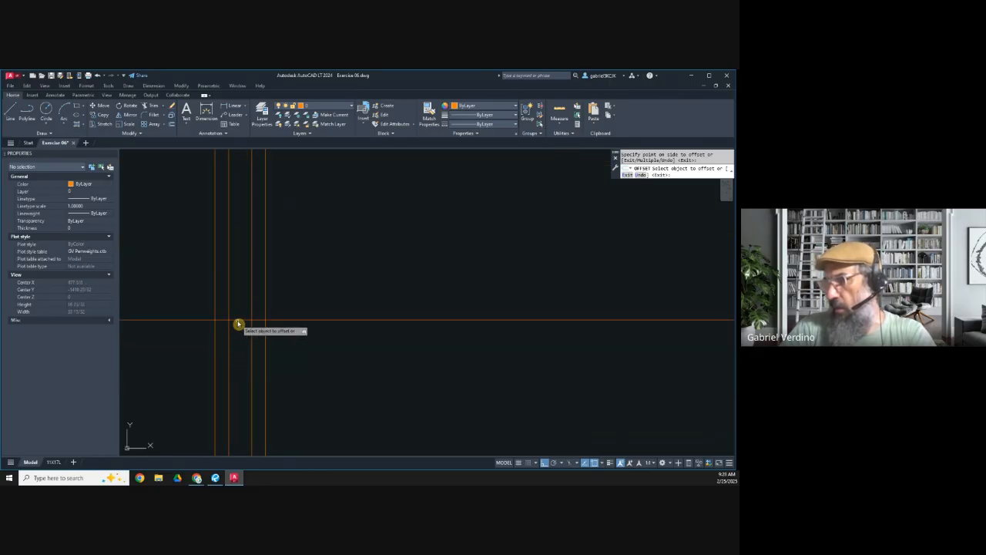
left_click(239, 320)
left_click(235, 305)
scroll(237, 309, "down", 4)
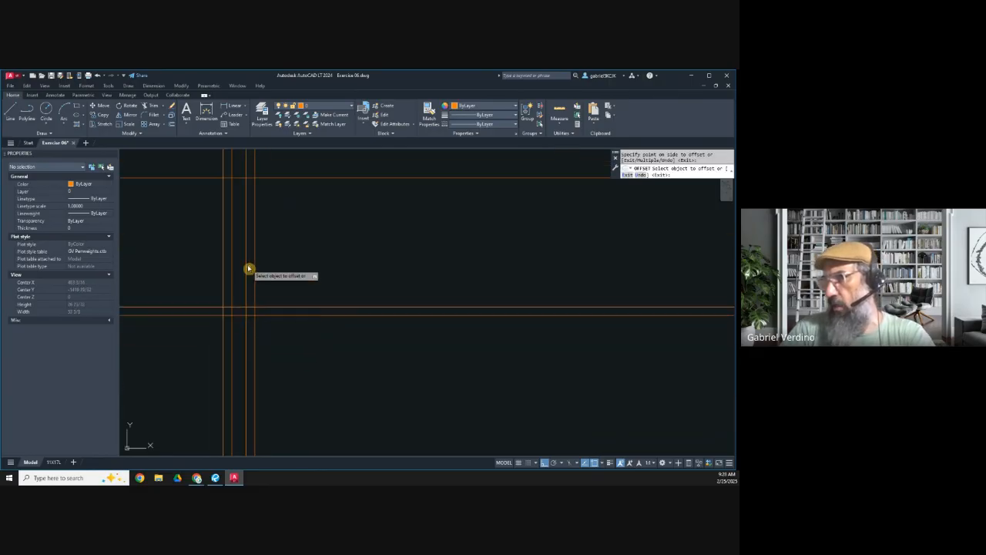
middle_click_drag(256, 235, 260, 272)
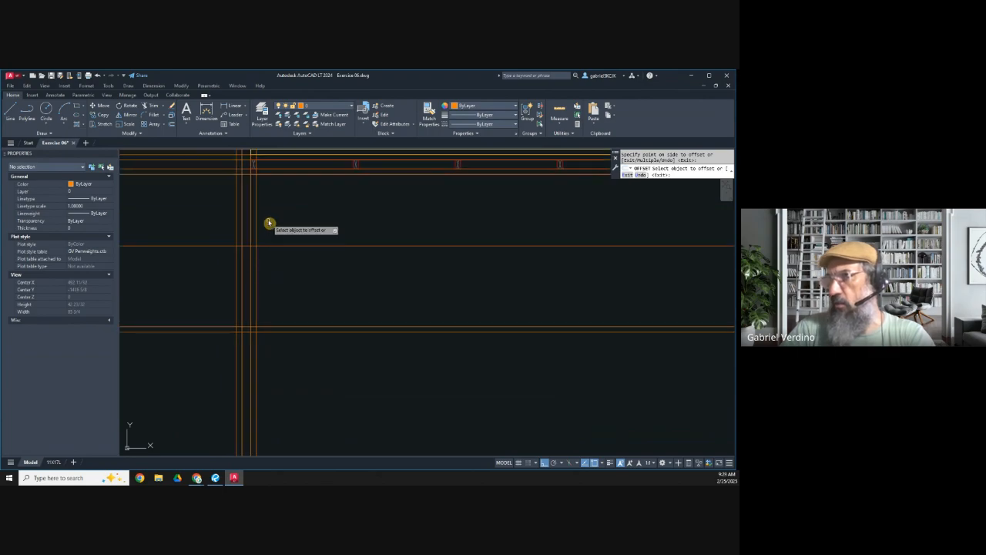
middle_click_drag(269, 224, 264, 265)
key("Escape")
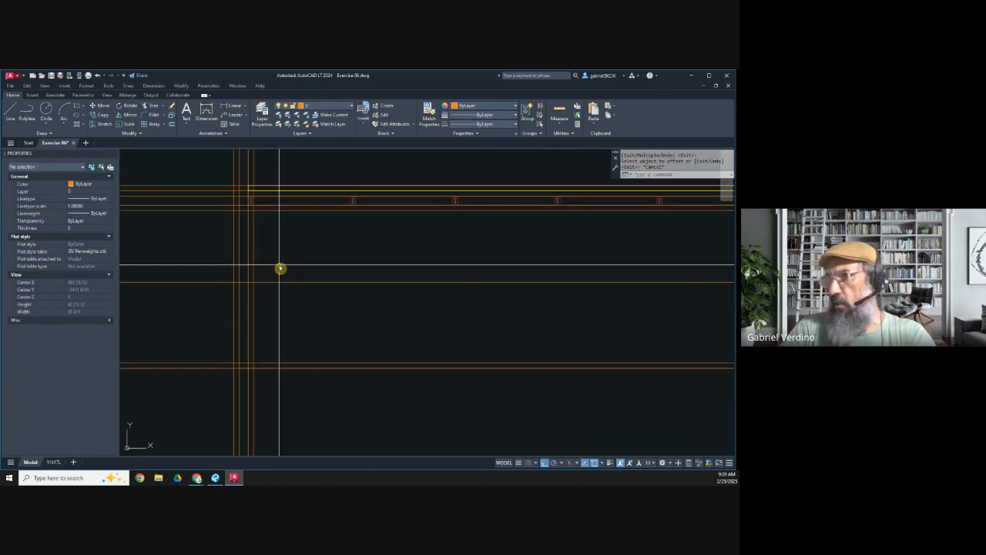
Step: Make layer GVS_0.20 current and draw the left side's inner panel rectangle from below the crossed members to the lowest construction line
left_click(313, 110)
left_click(307, 175)
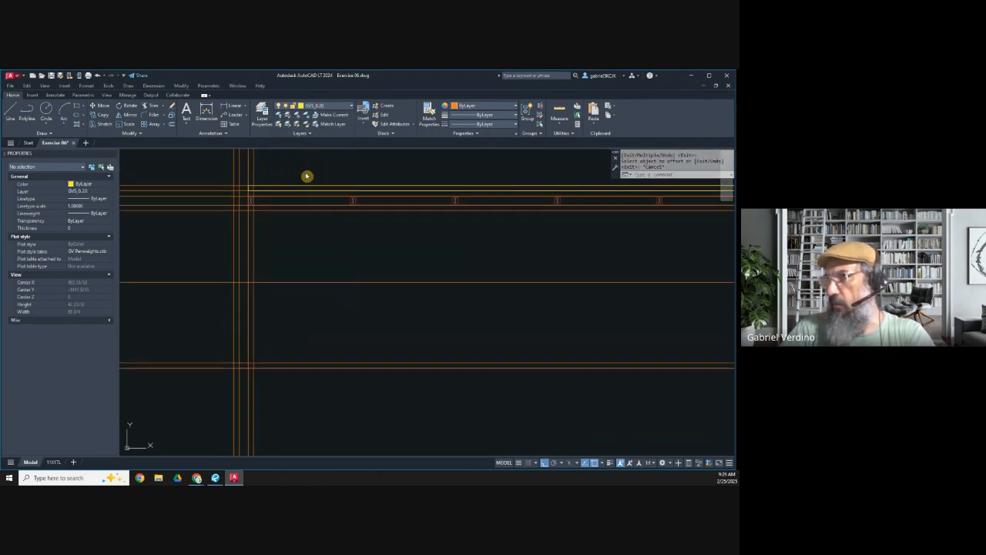
left_click(77, 107)
scroll(246, 211, "up", 2)
left_click(255, 210)
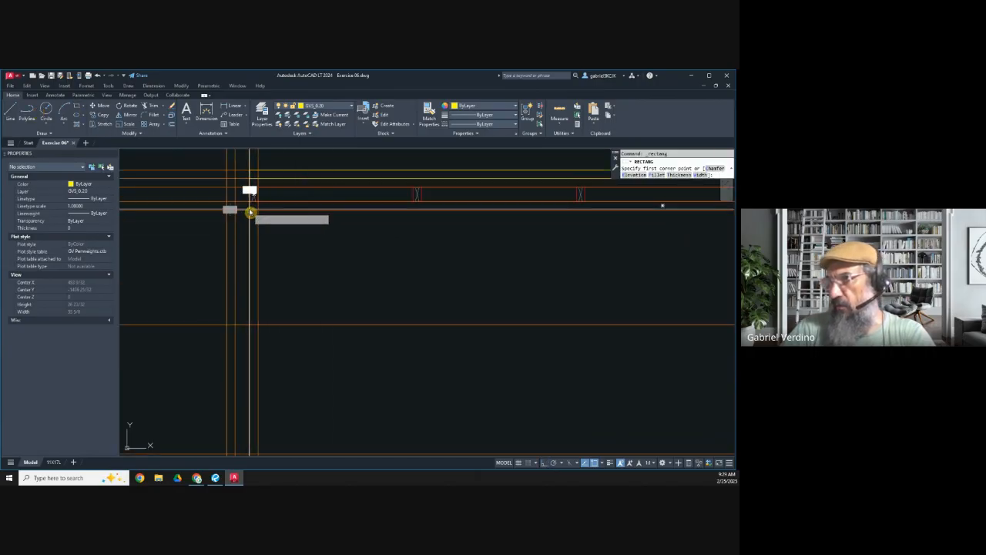
scroll(255, 231, "down", 2)
scroll(262, 362, "up", 2)
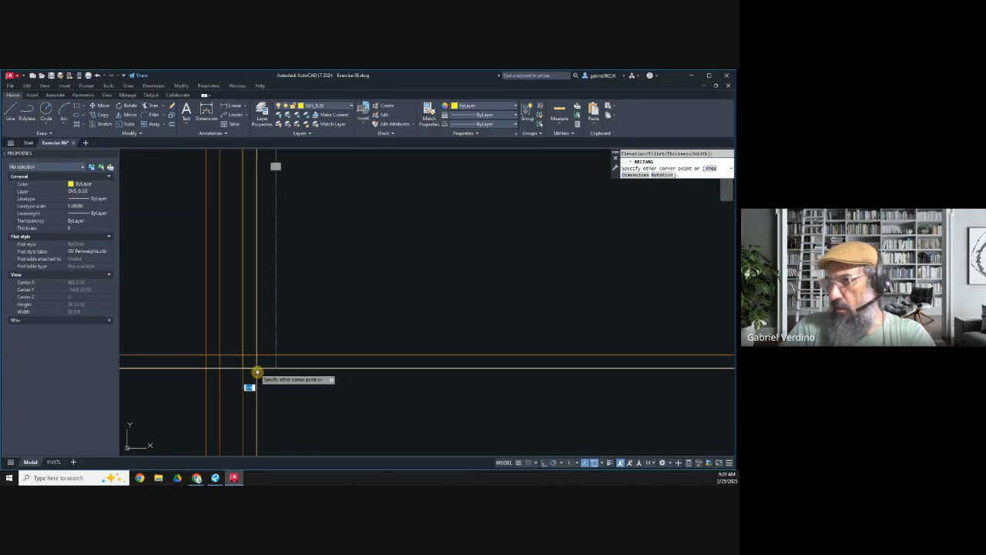
left_click(257, 370)
Step: Stretch the inner panel's lower-left corner up to the 3/4" offset line to form a mitered end
left_click(243, 365)
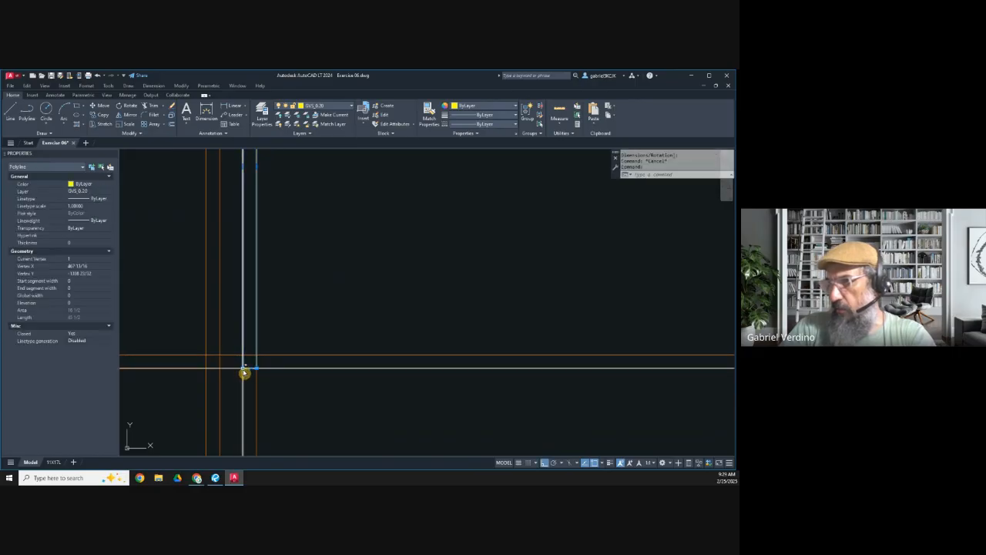
left_click(242, 369)
key("F8")
scroll(243, 358, "up", 5)
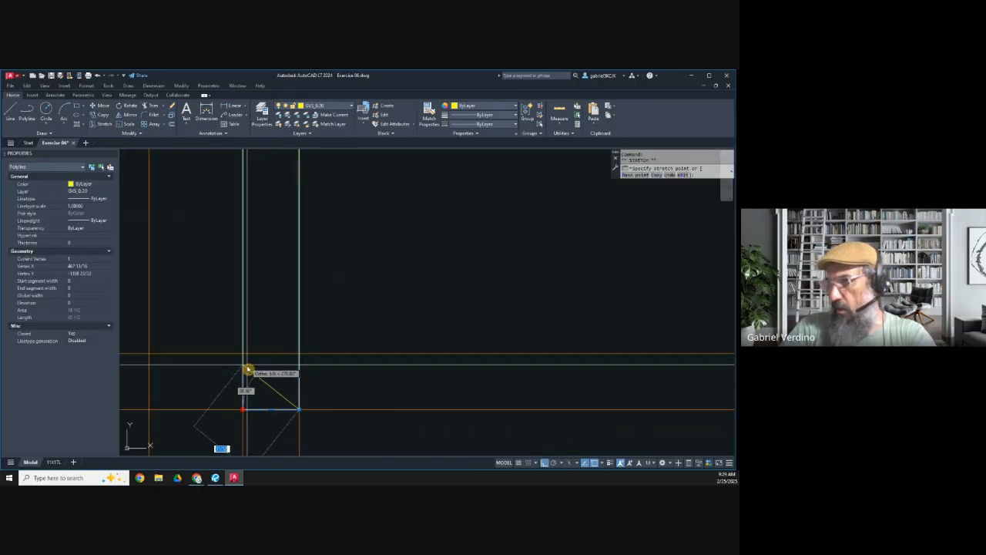
left_click(243, 354)
scroll(269, 336, "down", 6)
key("Escape")
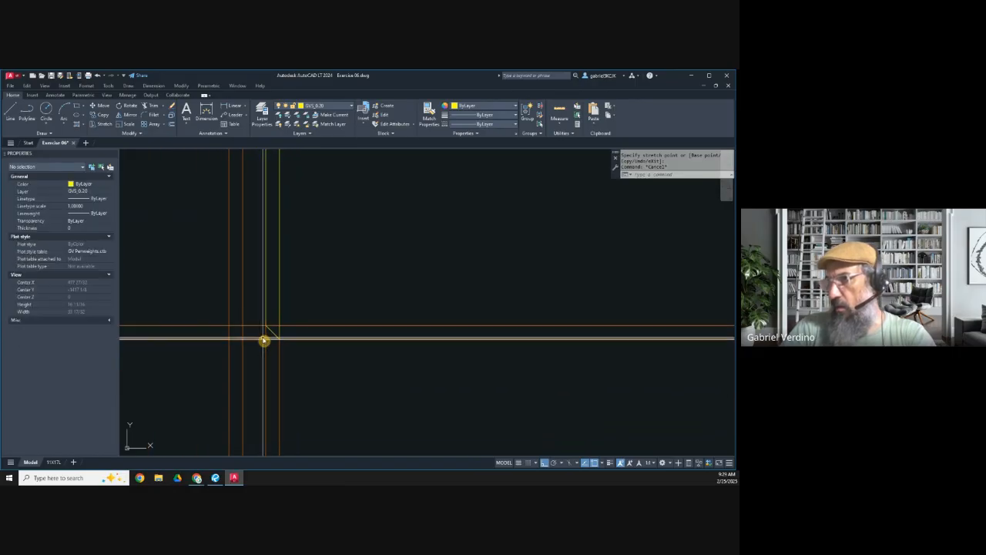
scroll(263, 340, "down", 4)
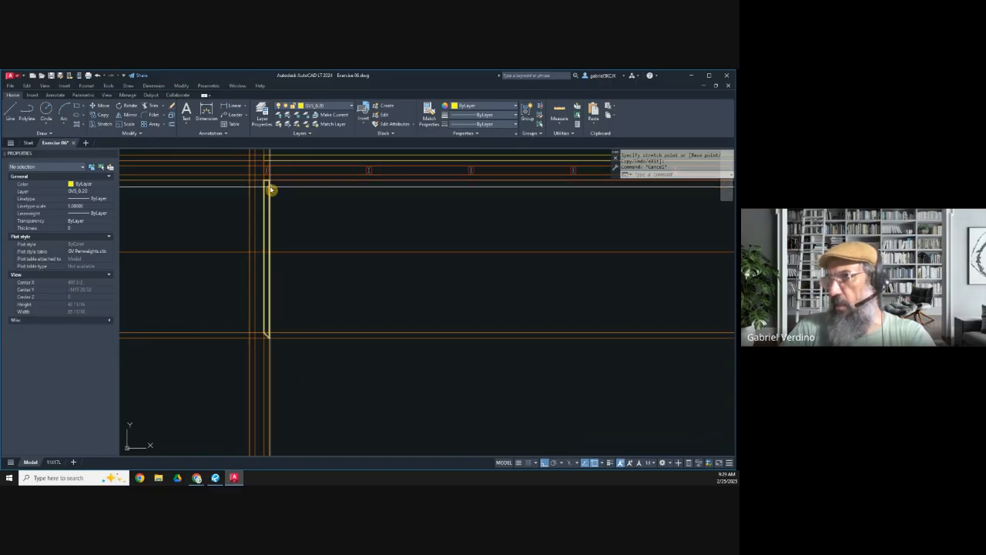
left_click(269, 188)
left_click(269, 182)
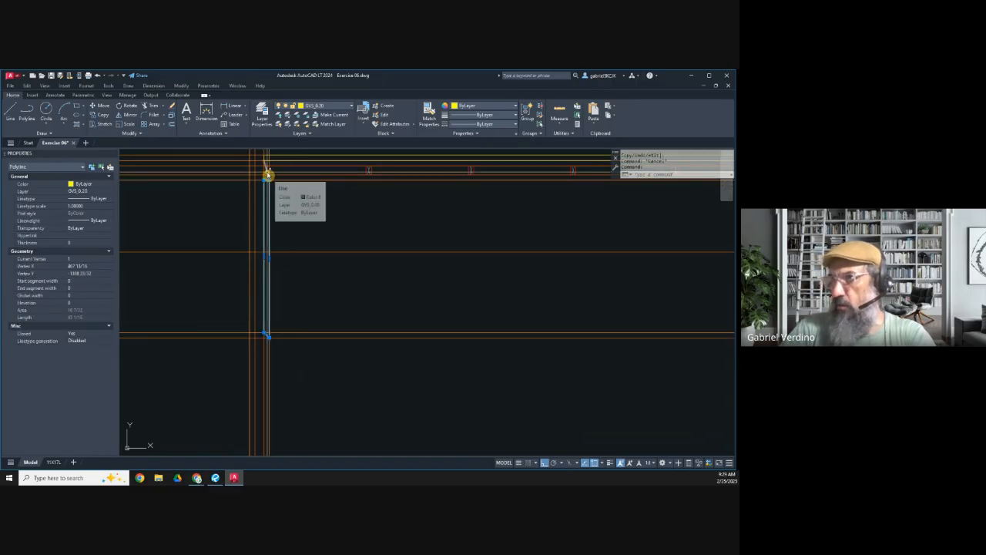
key("Escape")
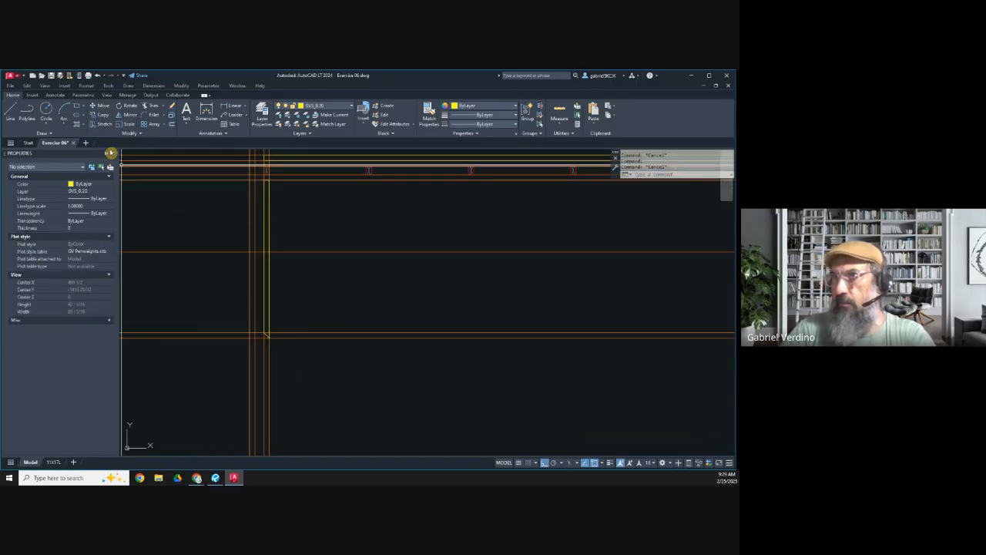
Step: Draw a rectangle closing the left side's lower end and stretch its two upper corners inward to the 3/4" lines for mitered joints
left_click(77, 111)
scroll(239, 339, "up", 2)
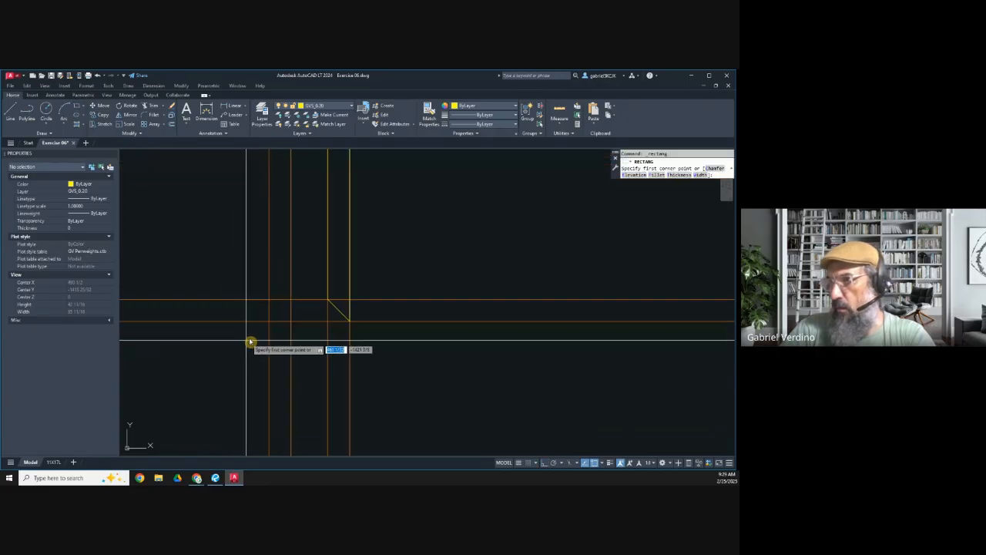
left_click(271, 303)
left_click(349, 321)
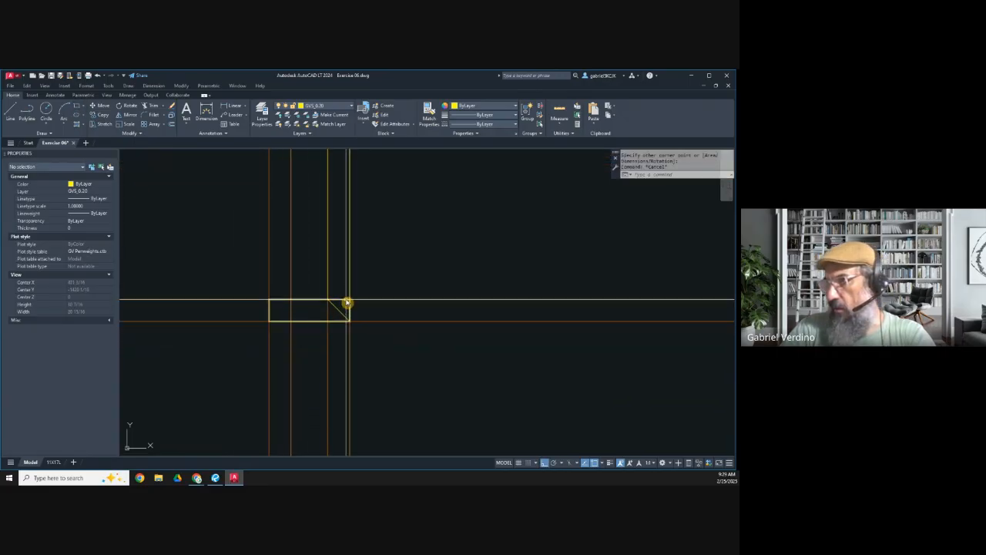
left_click(347, 303)
left_click(349, 300)
left_click(329, 301)
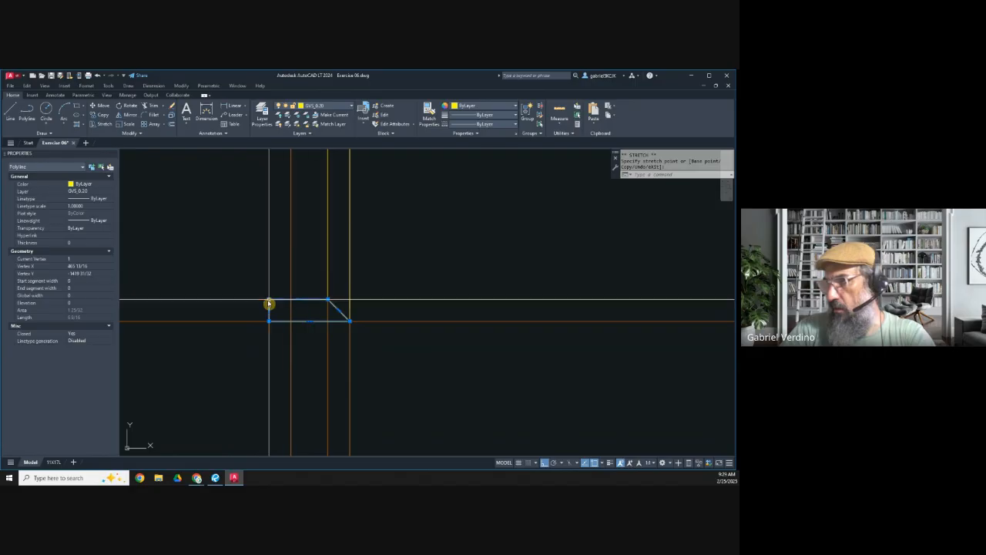
left_click(290, 302)
key("Escape")
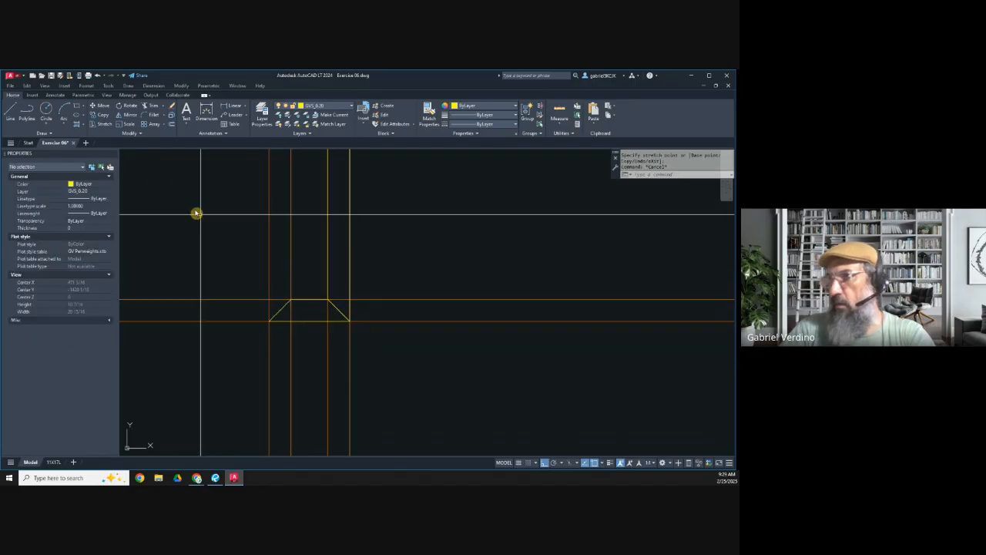
Step: Draw the left side's outer panel as a rectangle from the lower end cap's outer corner to the island's uppermost construction line
left_click(77, 105)
left_click(270, 323)
scroll(285, 375, "down", 8)
scroll(289, 288, "up", 5)
scroll(246, 262, "up", 5)
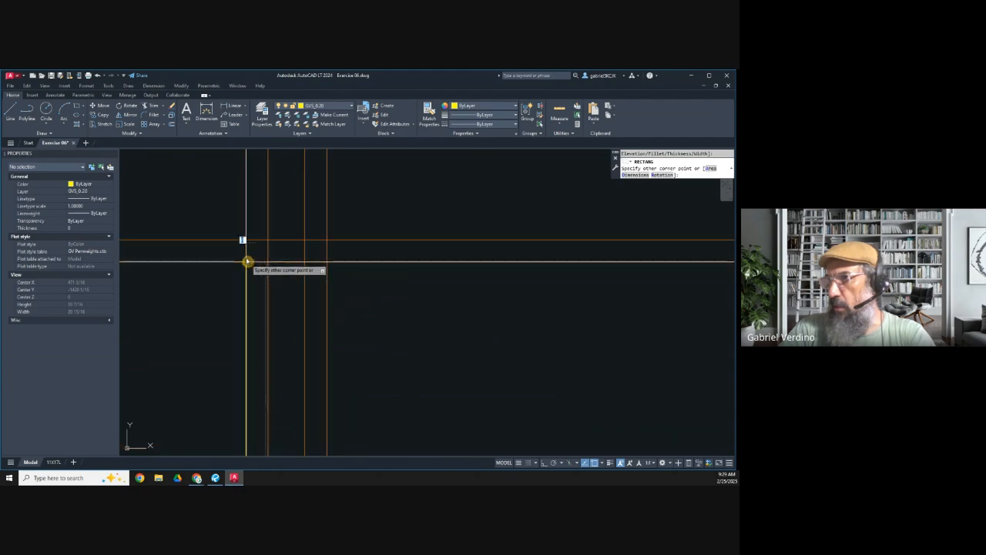
left_click(267, 240)
Step: Stretch the outer panel's inner corners to the 3/4" offset lines to miter its upper and lower ends
left_click(268, 243)
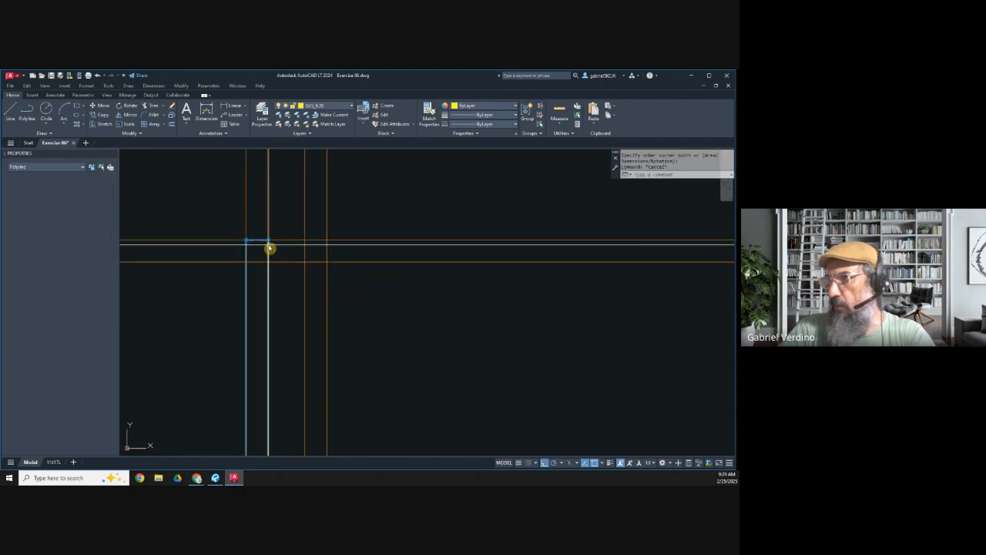
left_click(268, 241)
left_click(268, 262)
scroll(279, 246, "down", 7)
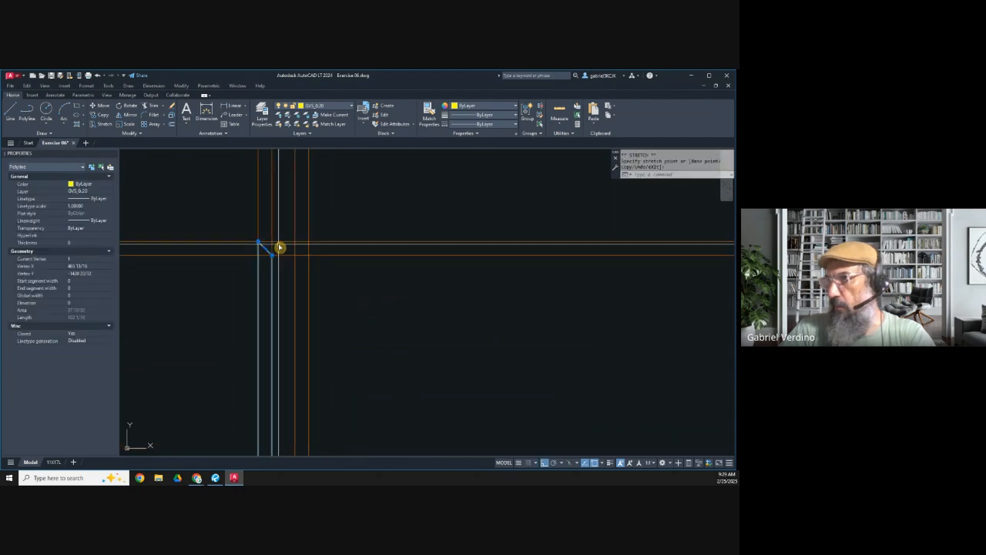
middle_click_drag(286, 387, 281, 249)
scroll(269, 342, "up", 7)
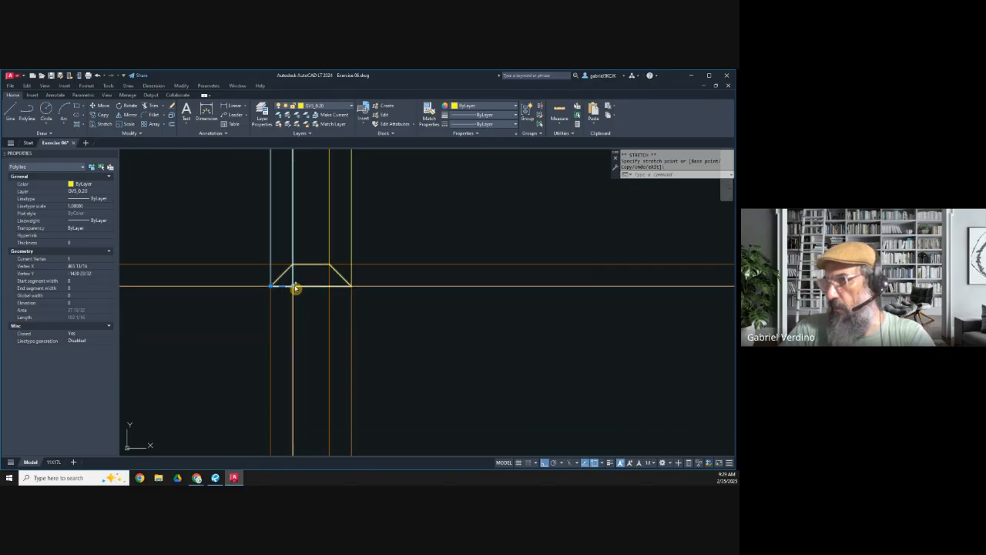
key("Escape")
key("Escape")
scroll(290, 288, "down", 4)
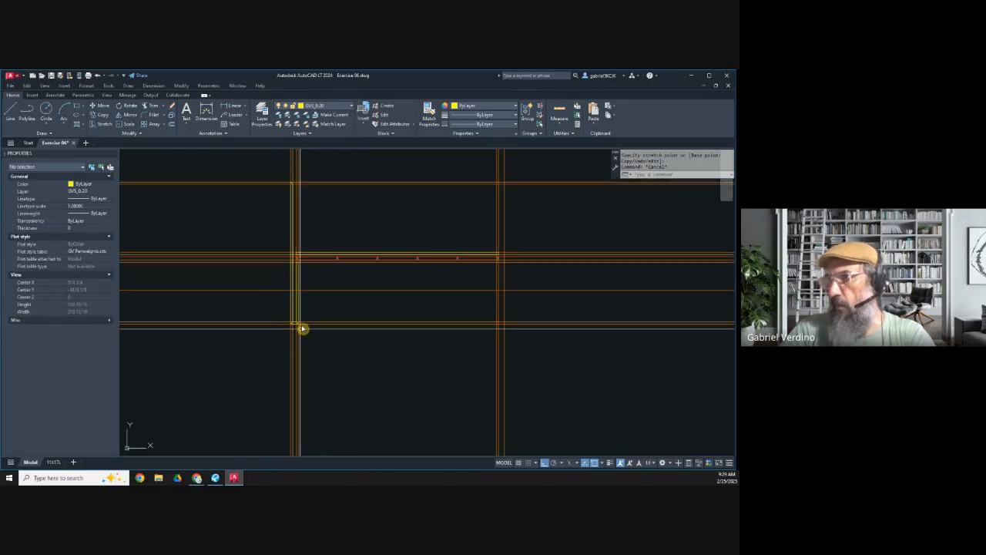
Step: Draw a rectangle closing the left side's upper end and stretch its two lower corners inward to the 3/4" lines for mitered joints
scroll(287, 245, "up", 10)
middle_click_drag(319, 249, 264, 260)
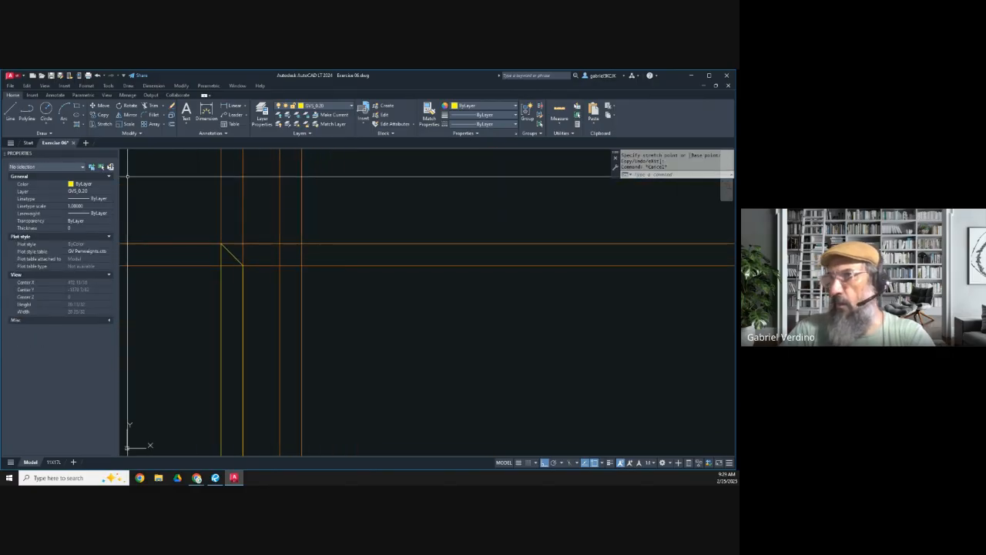
left_click(76, 109)
left_click(222, 244)
left_click(301, 267)
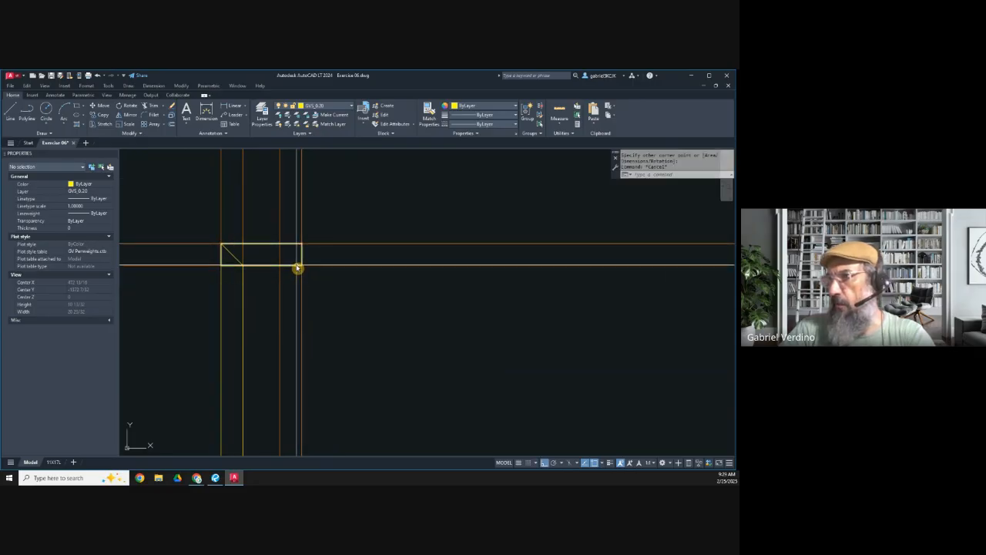
left_click(235, 269)
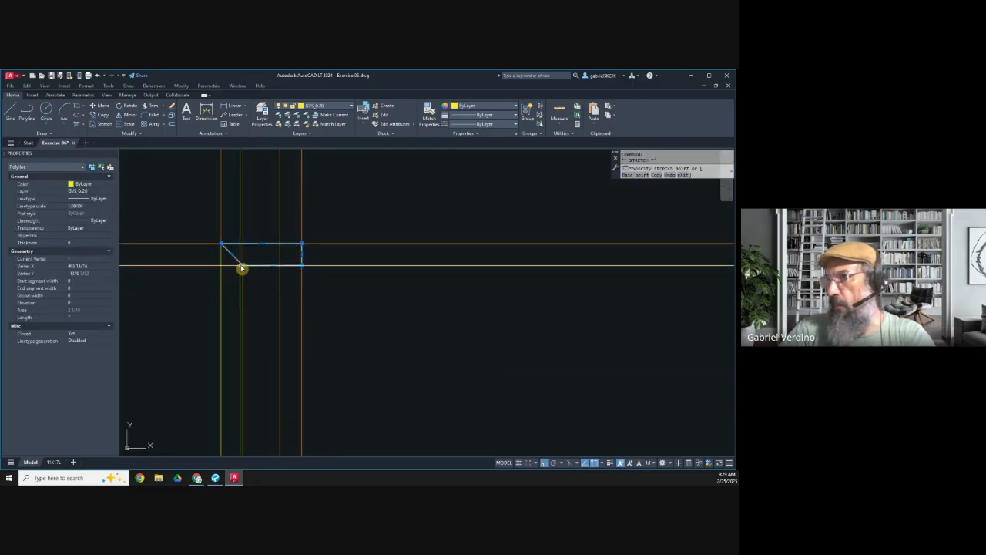
left_click(281, 267)
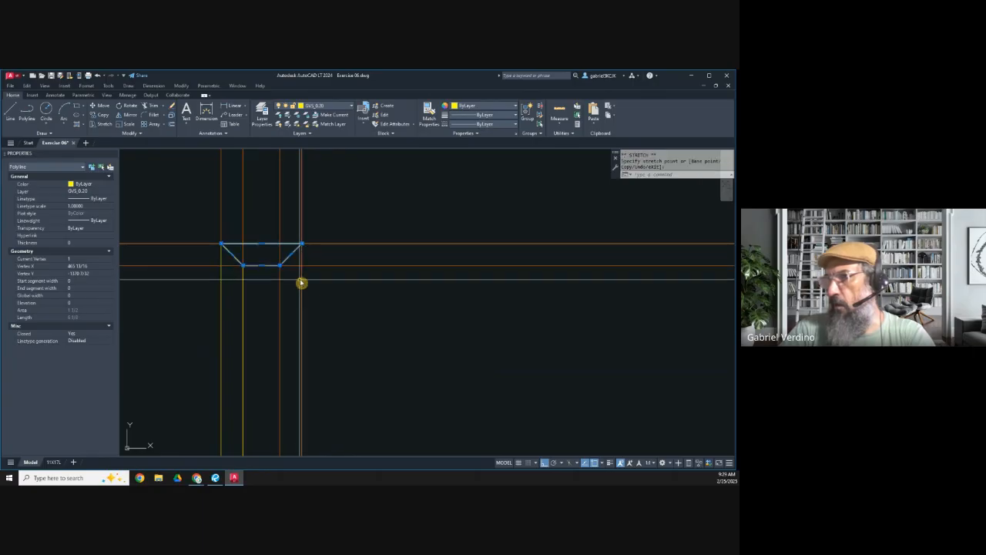
key("Escape")
Step: Draw the left side's upper inner panel as a rectangle from the upper end cap's outer corner down to the island's horizontal panel
left_click(77, 106)
left_click(302, 243)
scroll(308, 321, "down", 2)
scroll(285, 324, "up", 5)
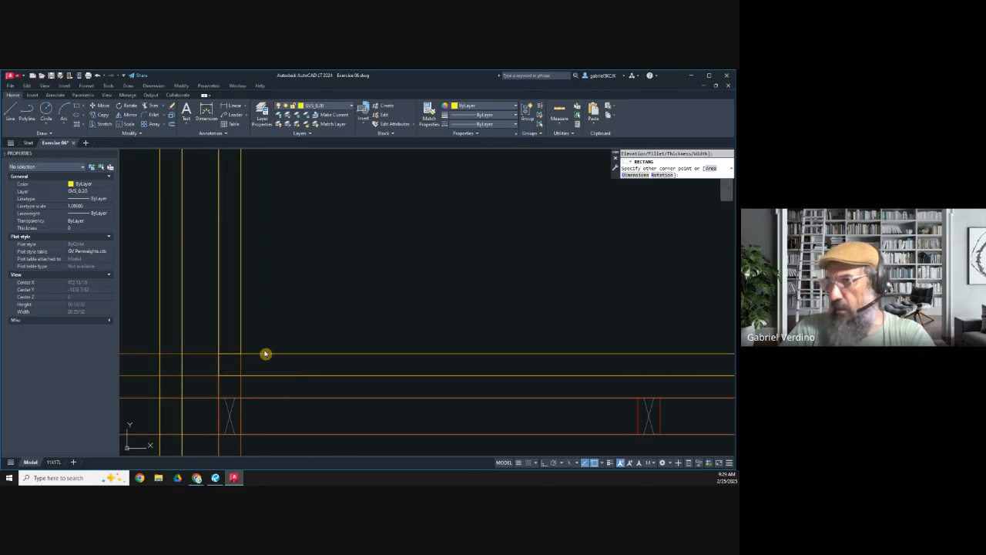
left_click(220, 355)
scroll(268, 364, "down", 5)
scroll(251, 178, "up", 5)
scroll(271, 208, "up", 3)
Step: Stretch the upper inner panel's top inside corner down to the 3/4" line to miter it against the end cap
left_click(289, 202)
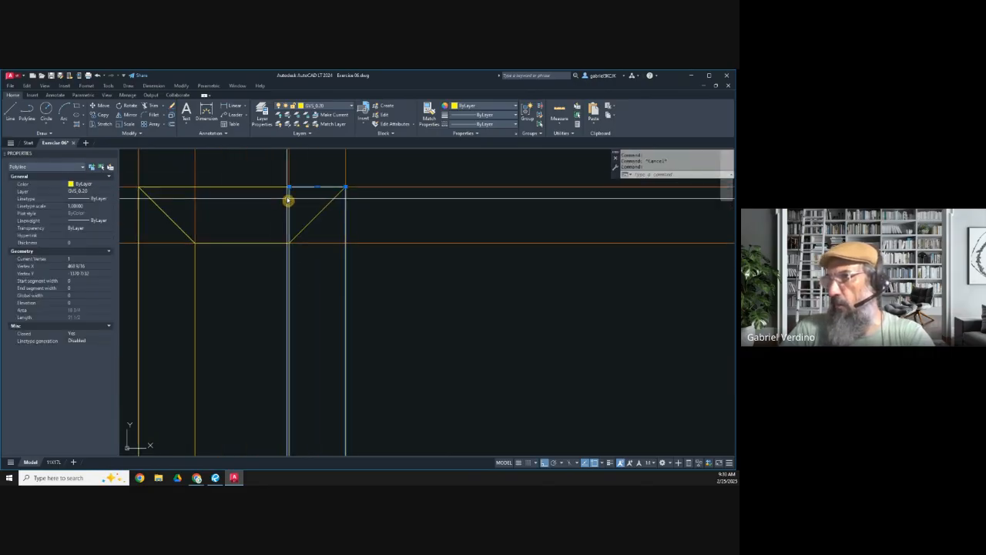
left_click(292, 188)
left_click(291, 189)
left_click(291, 190)
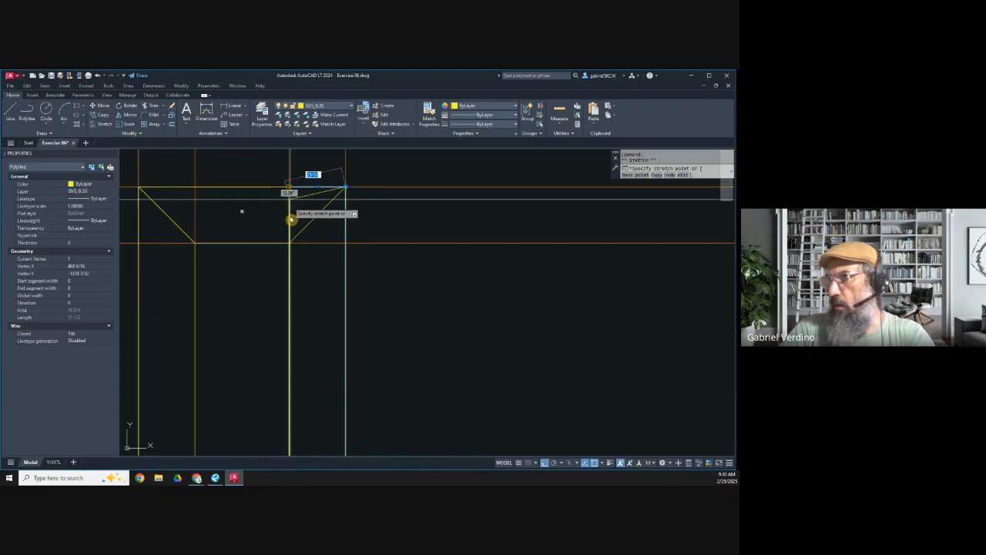
left_click(291, 244)
key("Escape")
Step: Erase the outermost construction lines around the left side, including those at its upper and lower ends
scroll(286, 253, "down", 5)
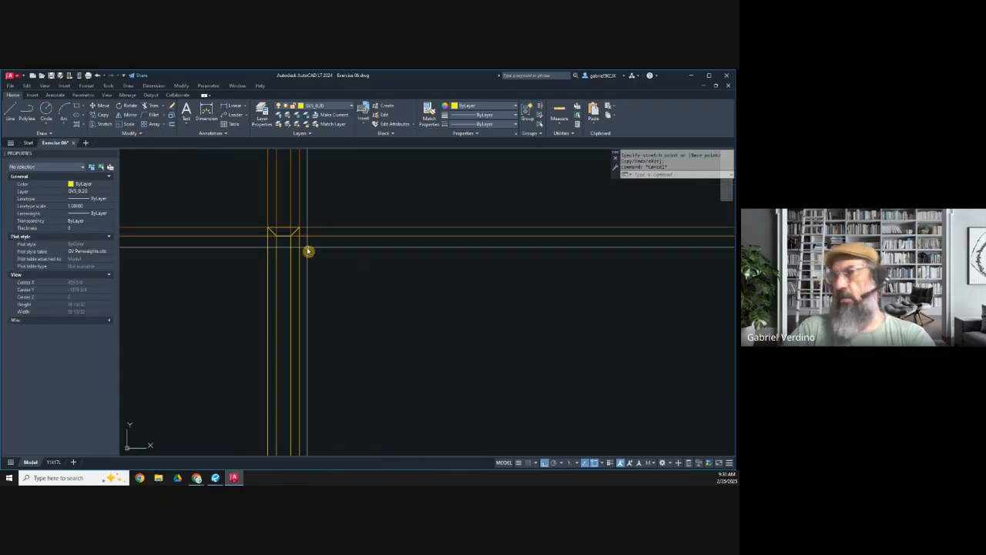
scroll(309, 251, "up", 5)
middle_click_drag(352, 371, 335, 331)
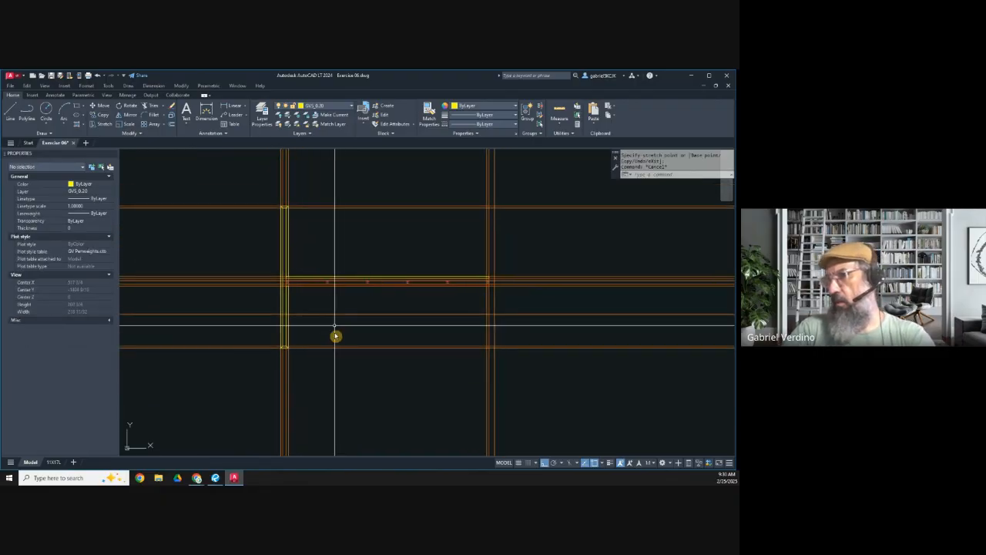
key("Escape")
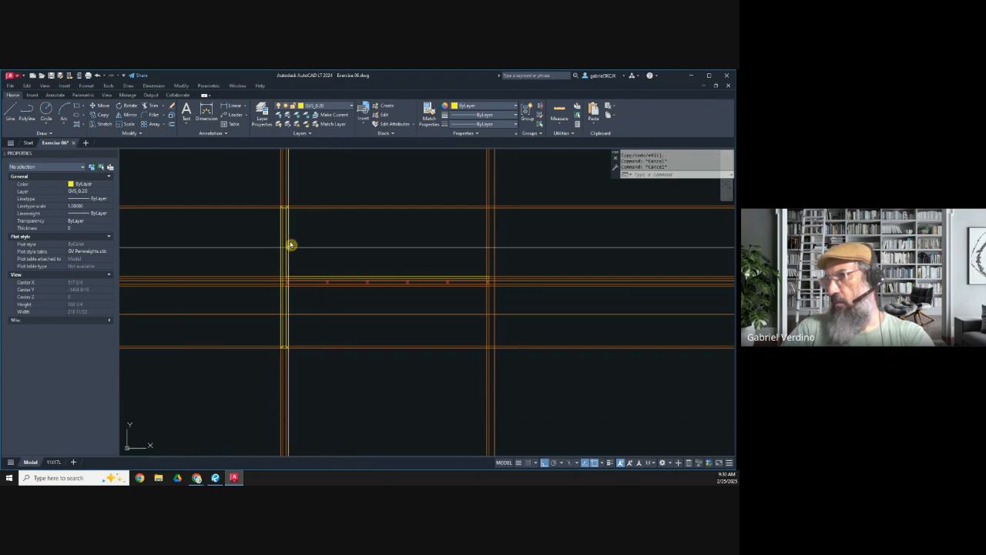
scroll(277, 202, "up", 4)
left_click(270, 198)
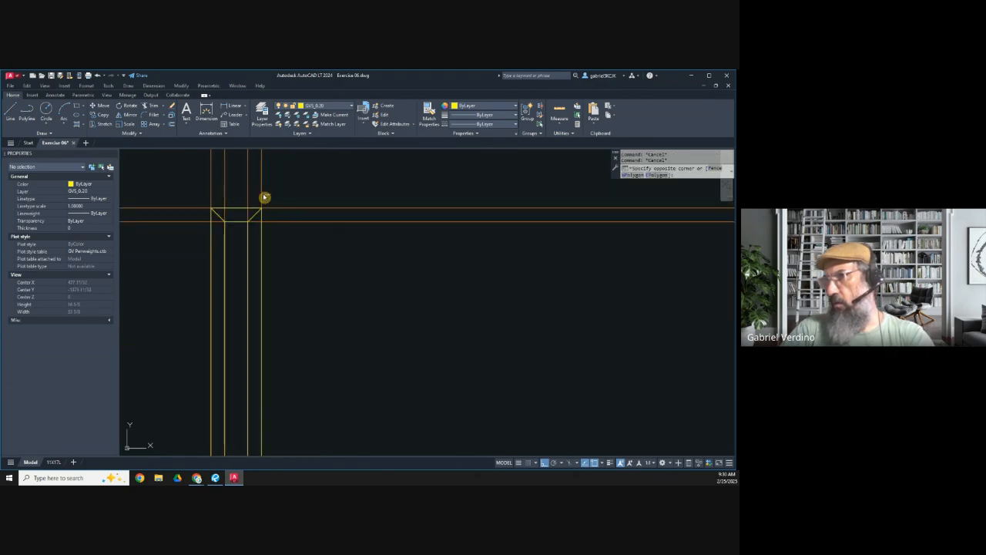
left_click(258, 192)
key("Delete")
scroll(218, 185, "down", 5)
scroll(279, 253, "up", 5)
left_click(245, 257)
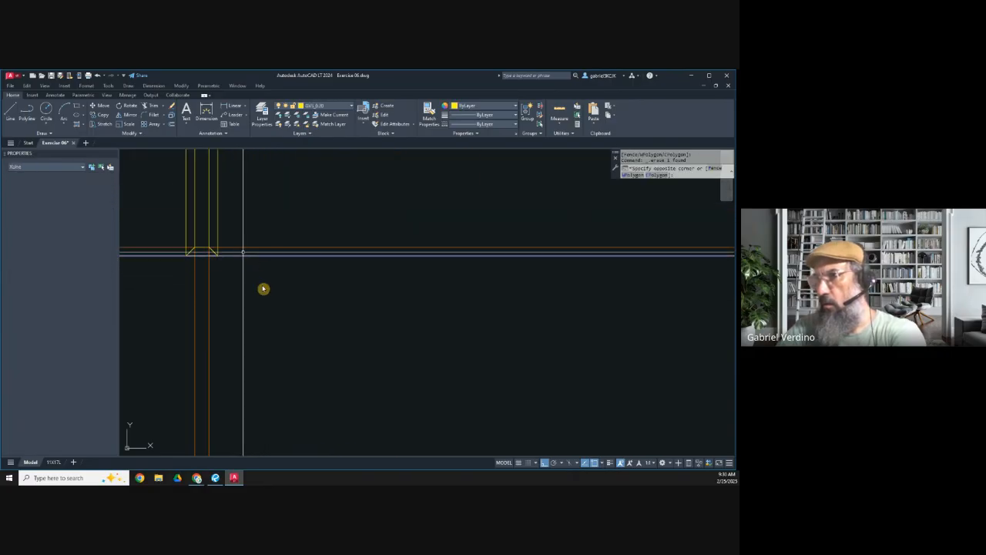
key("Delete")
Step: Measure half the width of the left side's inner cavity at the upper end cap with a linear dimension
scroll(267, 294, "down", 7)
scroll(264, 223, "up", 8)
middle_click_drag(204, 192, 233, 231)
left_click(233, 106)
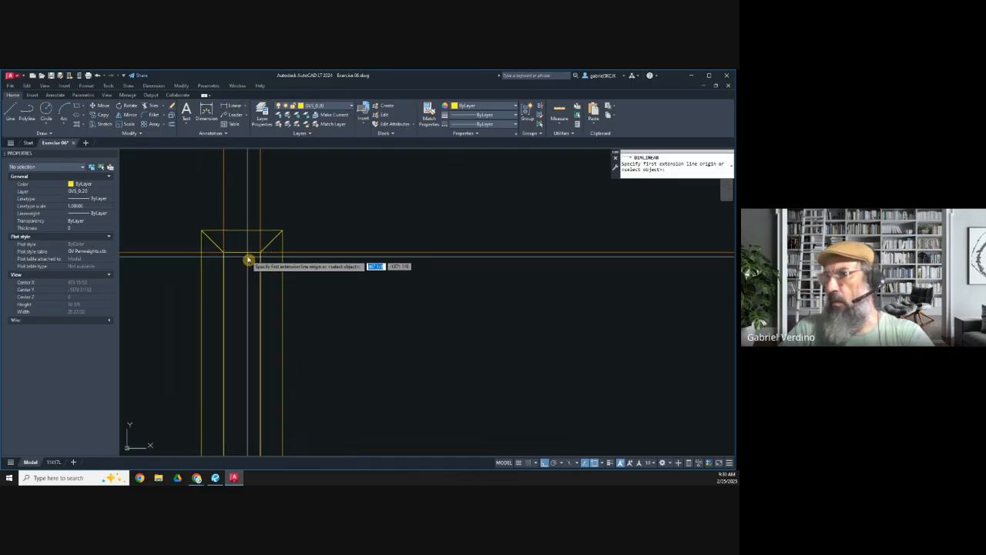
left_click(231, 255)
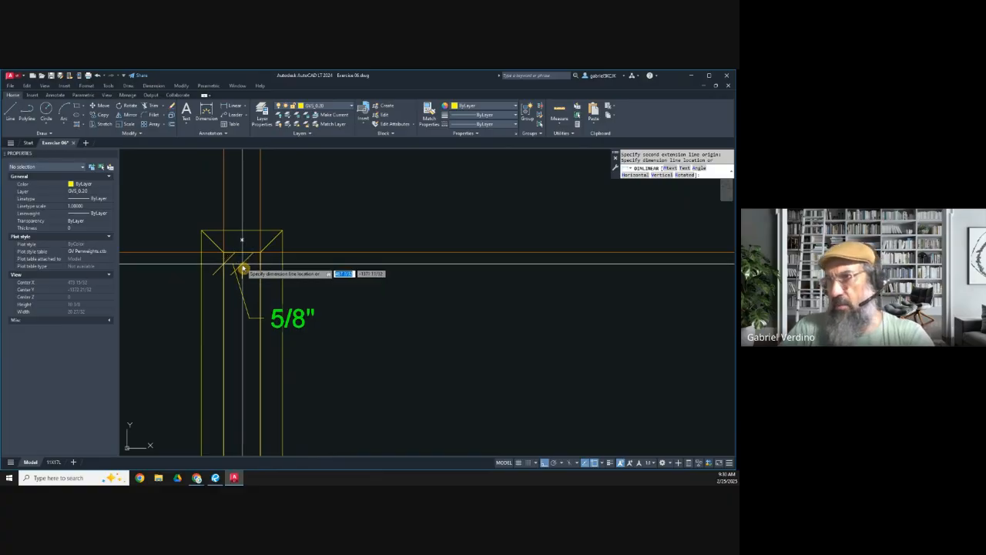
key("Escape")
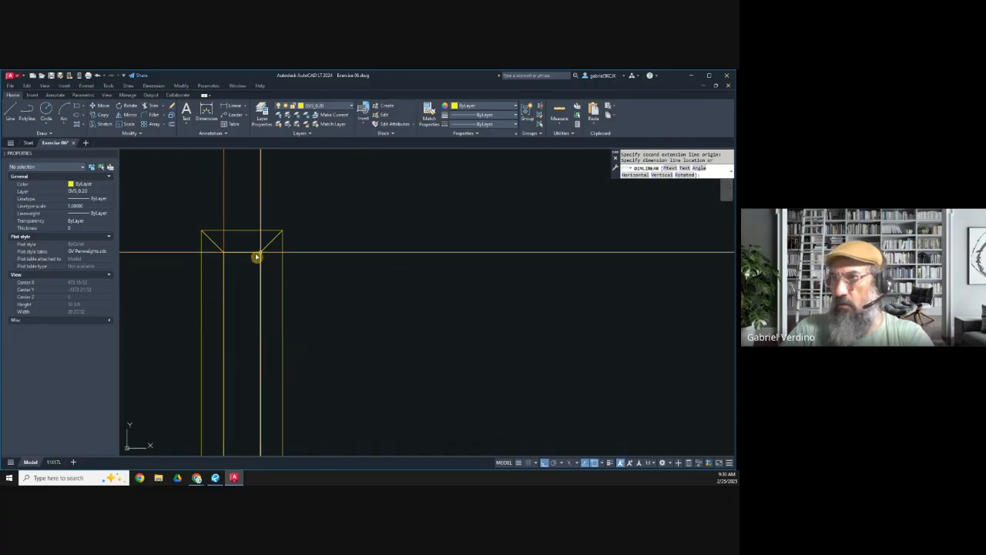
Step: Examine the left side's panels and their junction with the horizontal substrate and spaced members
scroll(258, 255, "down", 4)
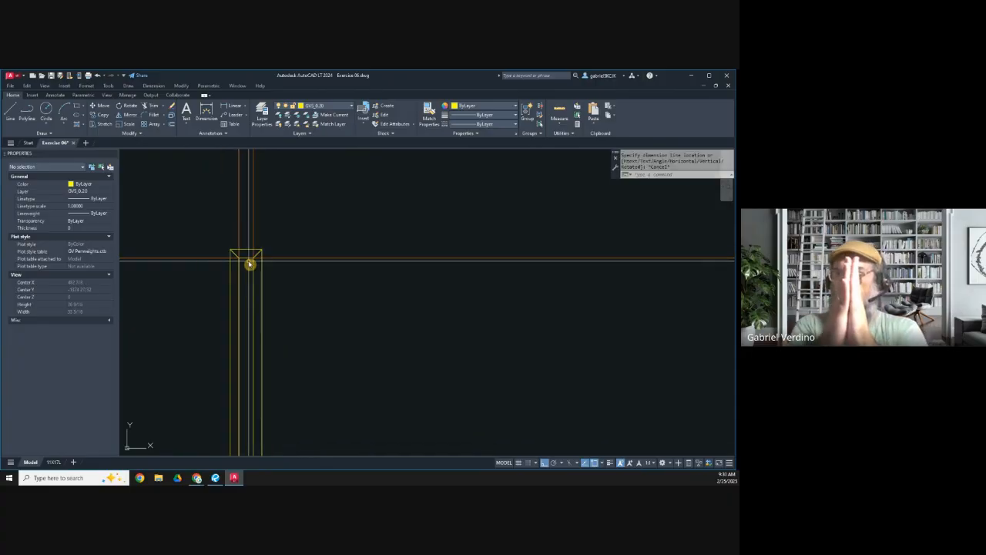
scroll(253, 264, "down", 8)
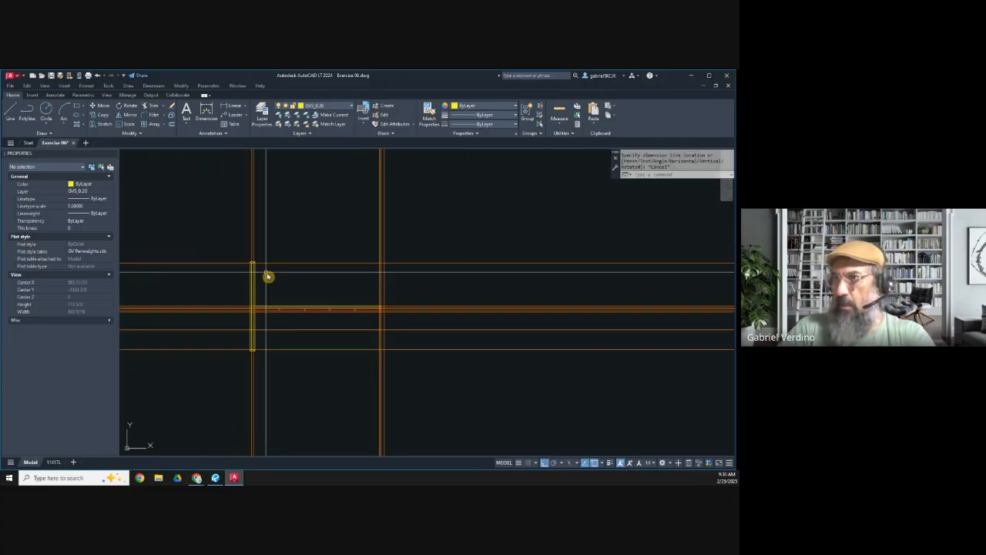
scroll(278, 317, "up", 4)
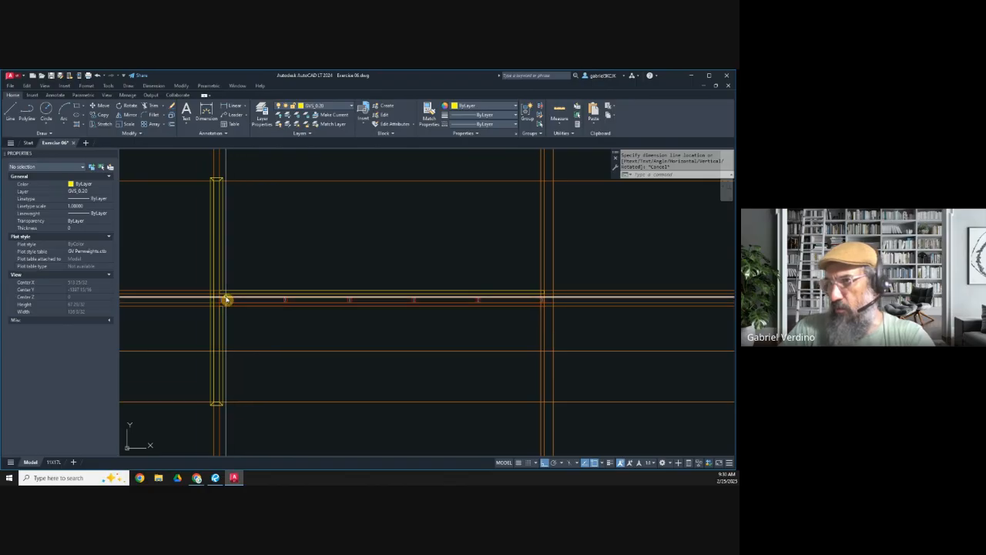
scroll(226, 299, "up", 2)
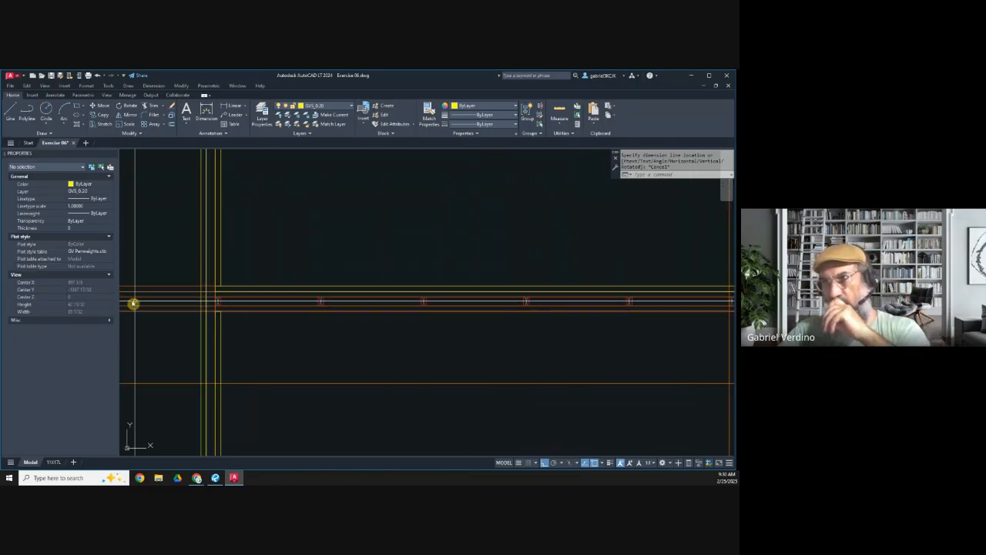
scroll(199, 300, "up", 2)
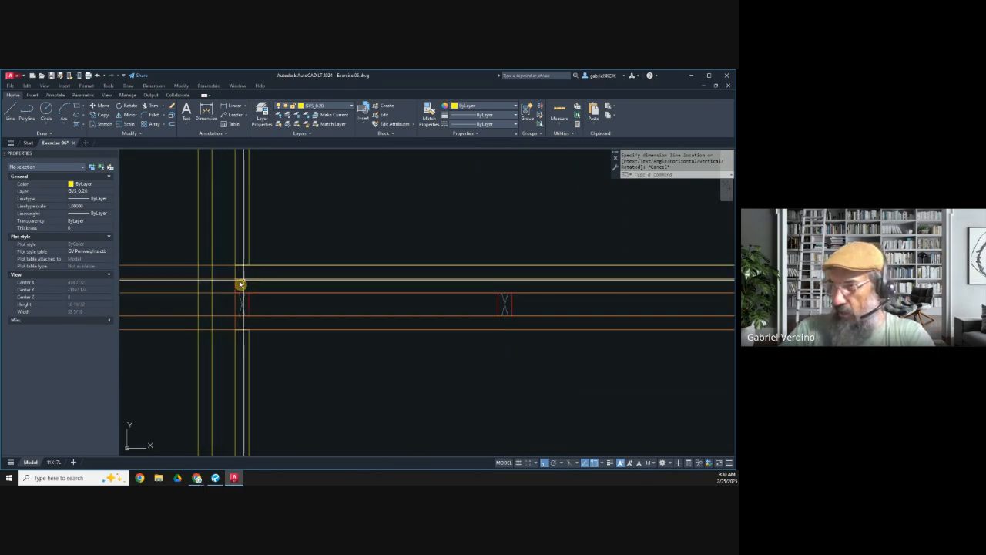
scroll(224, 312, "down", 3)
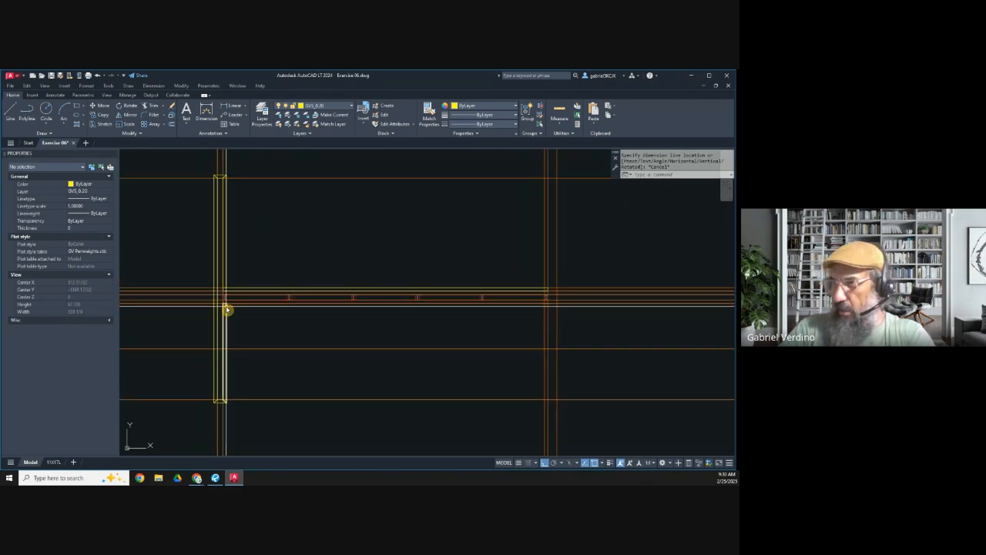
scroll(221, 304, "up", 1)
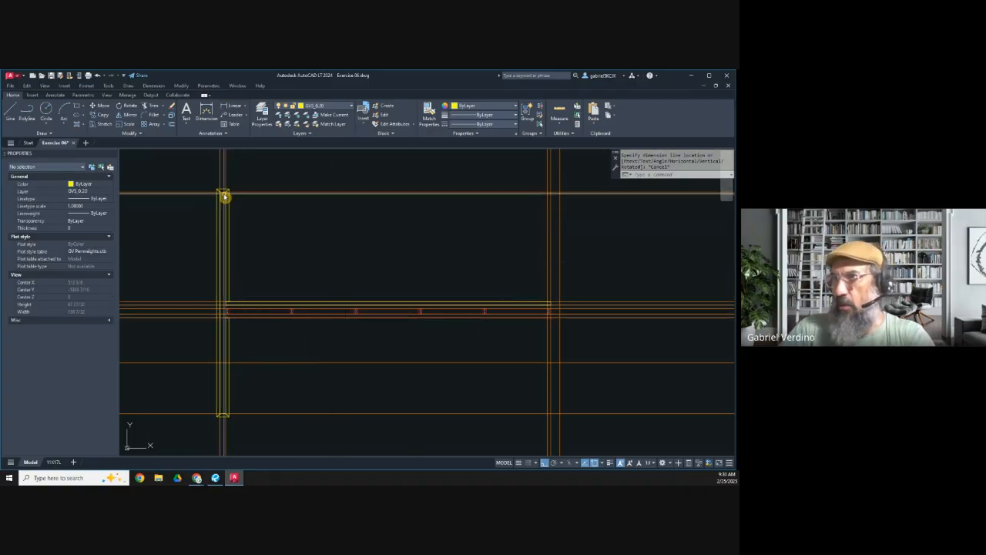
Step: On layer GVS_0.10, draw a substrate rectangle from the upper cap's inner edge midpoint to the lower cap's inner left corner
scroll(227, 219, "up", 4)
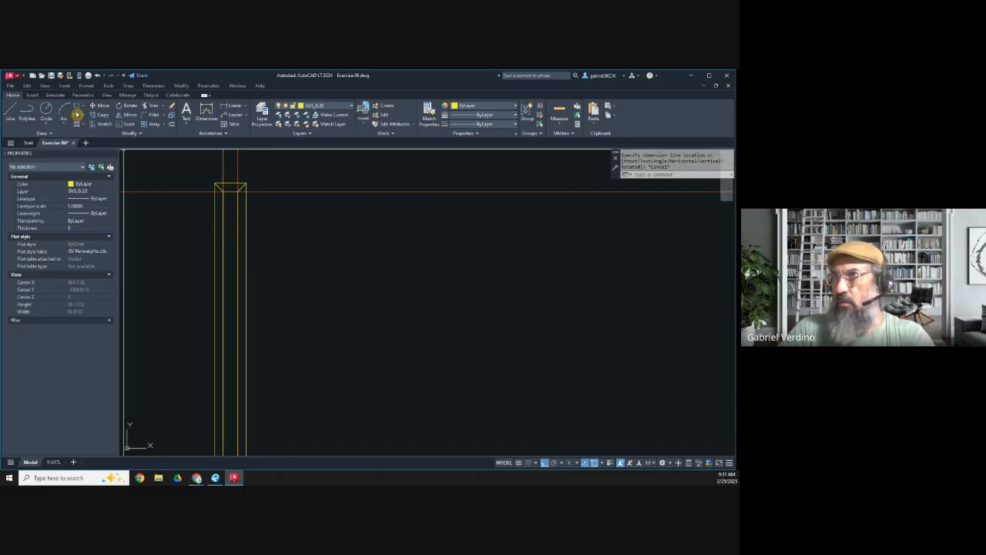
left_click(314, 107)
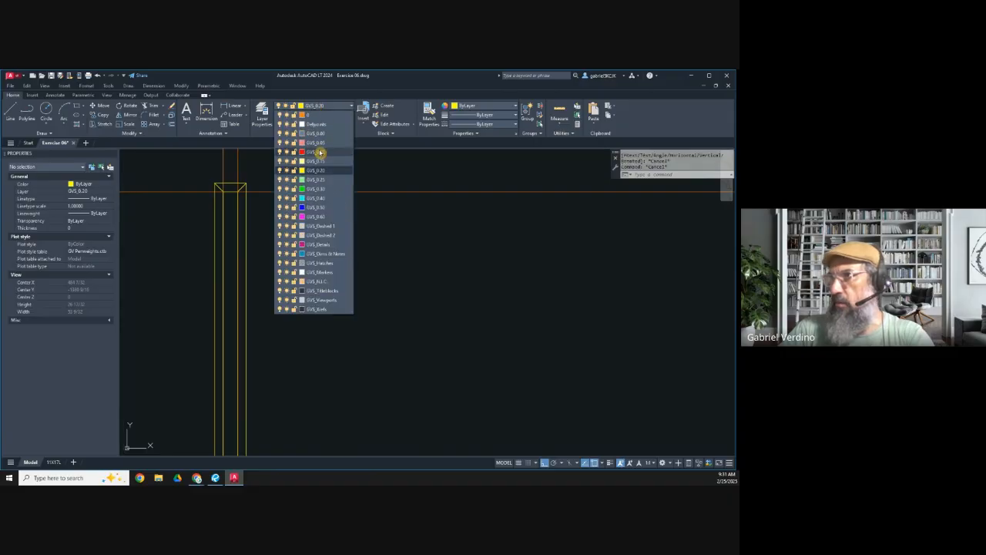
left_click(319, 152)
left_click(76, 111)
scroll(229, 194, "up", 5)
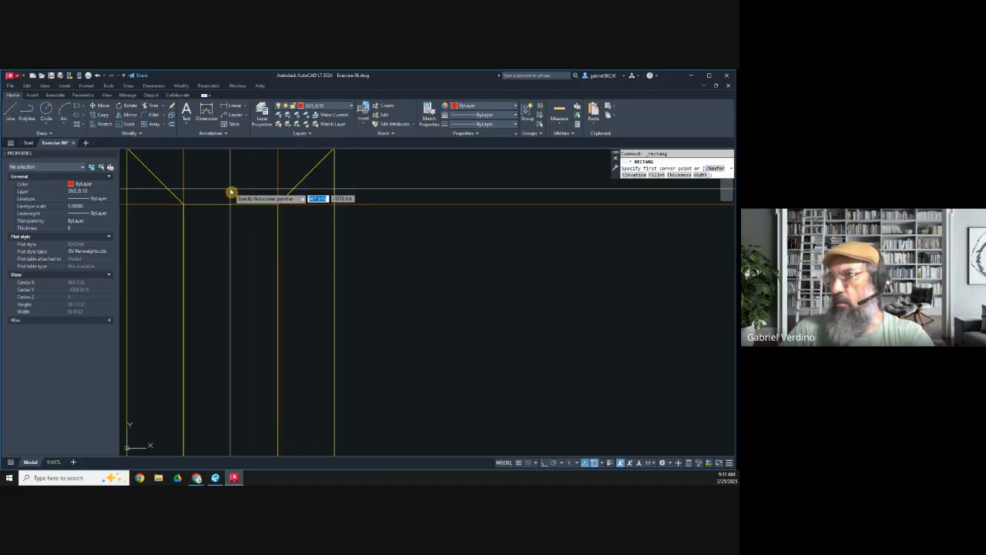
scroll(229, 204, "down", 4)
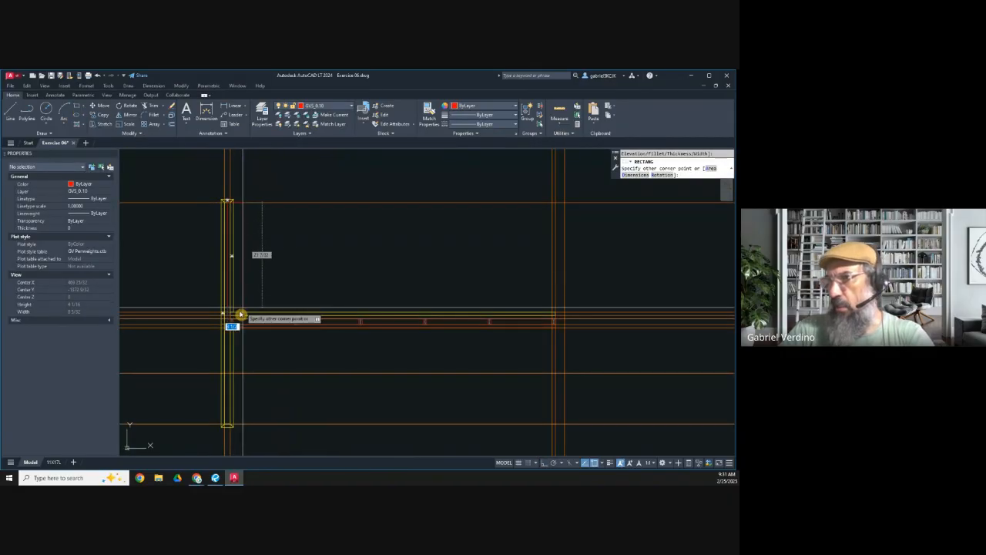
scroll(226, 429, "up", 4)
scroll(225, 430, "up", 3)
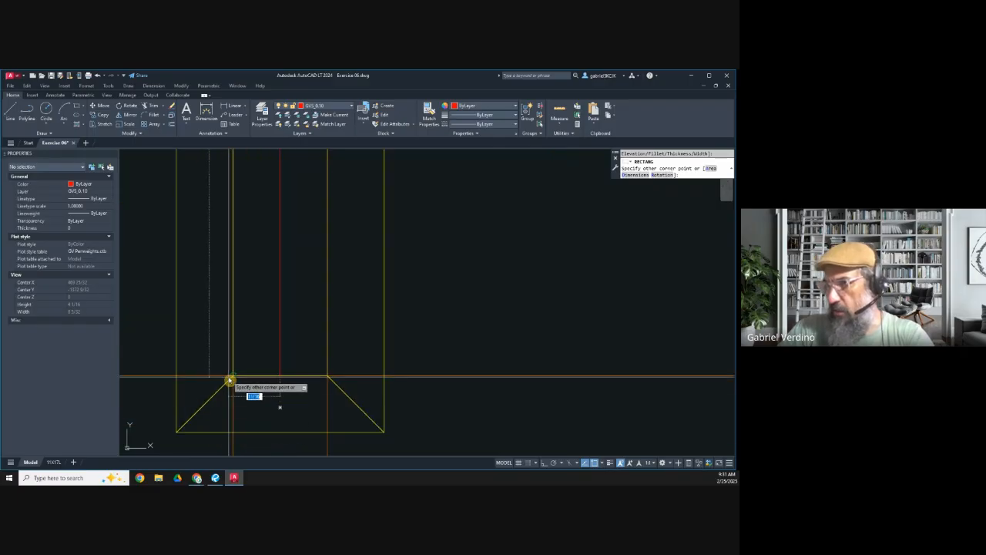
left_click(231, 379)
Step: Copy the substrate rectangle sideways by its own width to fill the other half of the left side's cavity
left_click(103, 114)
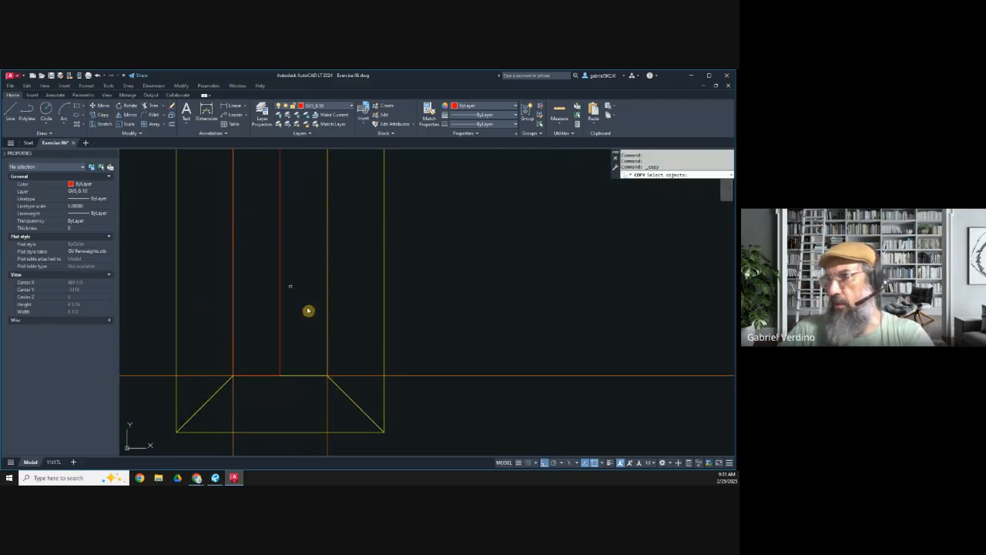
key("Return")
left_click(233, 376)
left_click(277, 380)
key("Escape")
Step: Send both substrate rectangles in the left side to the back of the draw order
left_click(293, 337)
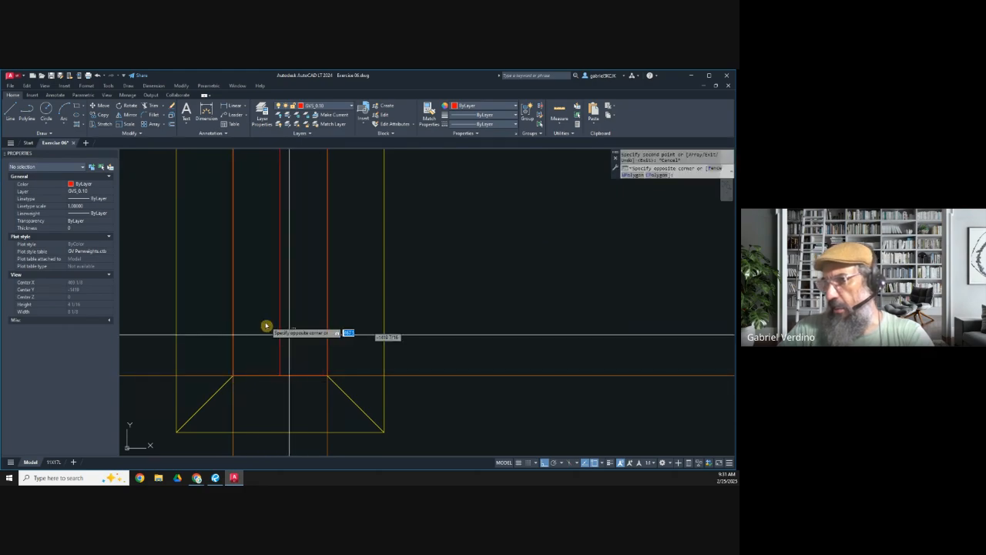
left_click(265, 324)
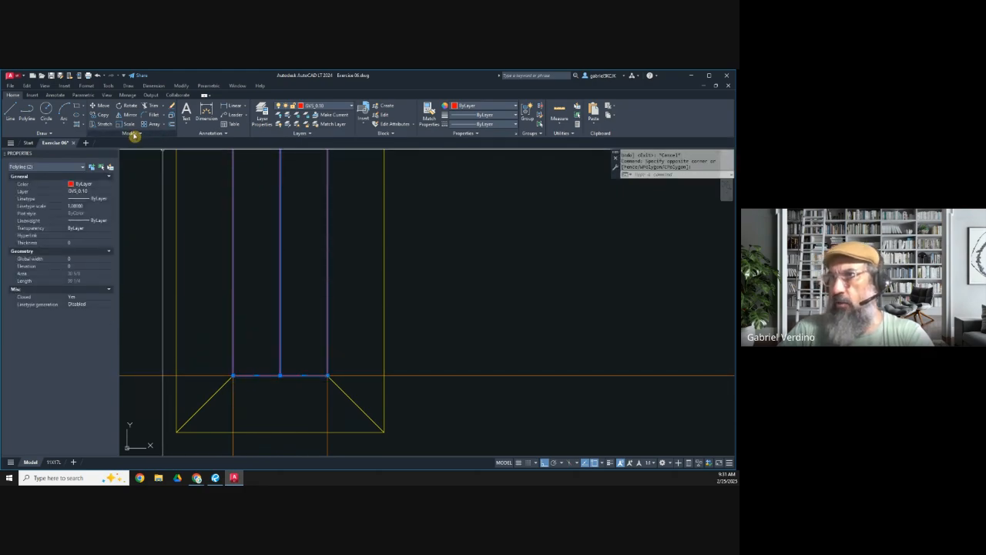
left_click(156, 154)
scroll(231, 383, "down", 10)
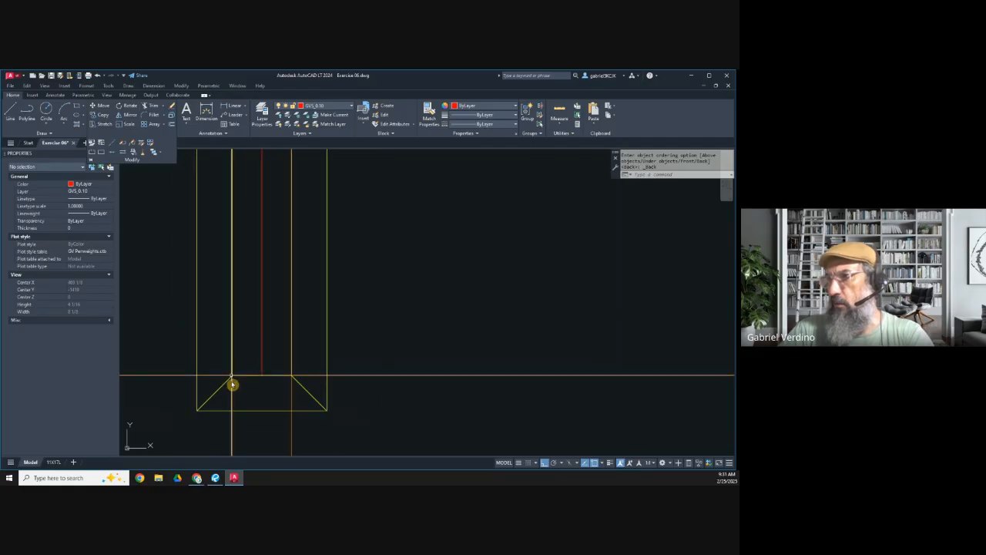
Step: Erase the five horizontal construction lines running along the island's spaced members and panels
middle_click_drag(264, 260, 251, 309)
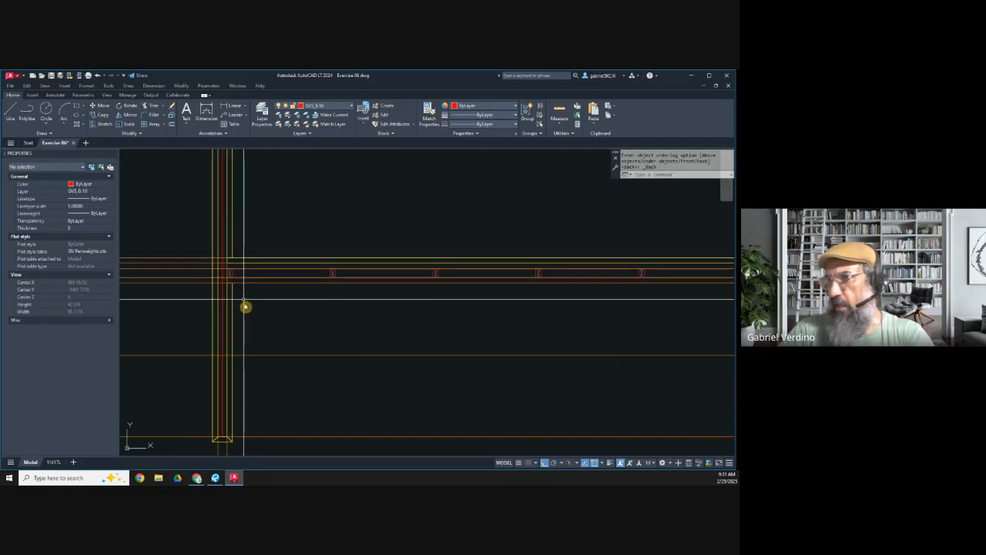
scroll(254, 285, "down", 2)
scroll(214, 279, "up", 2)
scroll(264, 289, "down", 5)
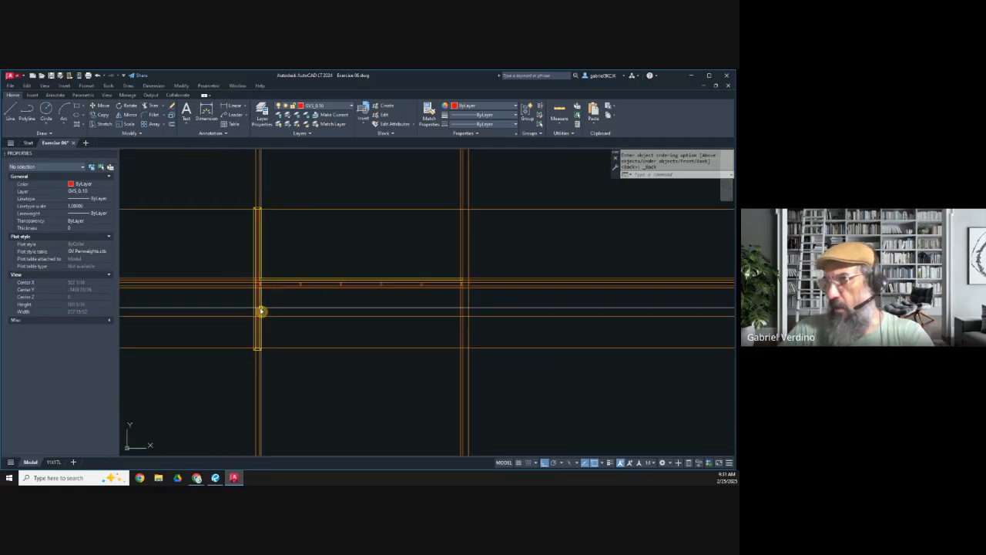
key("Escape")
left_click(234, 299)
left_click(224, 260)
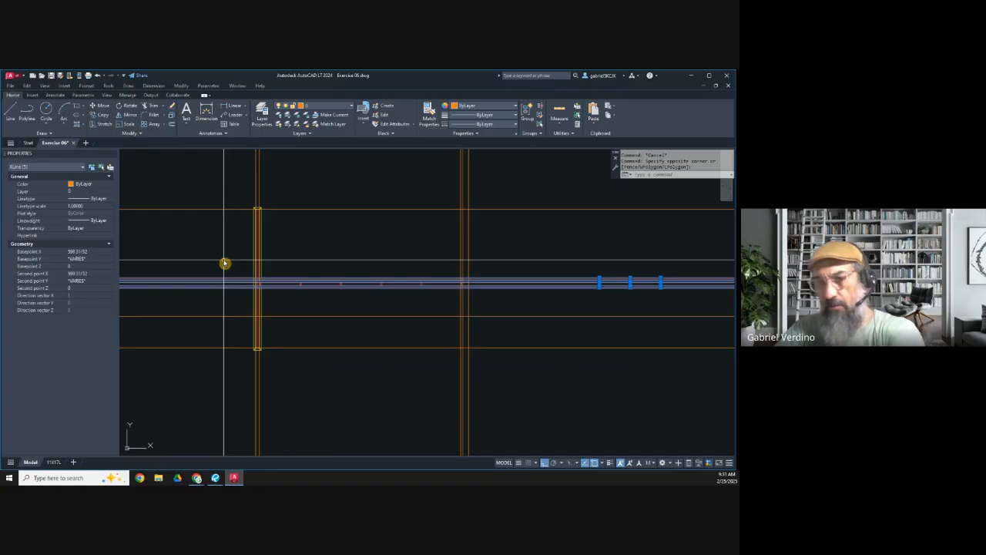
key("Delete")
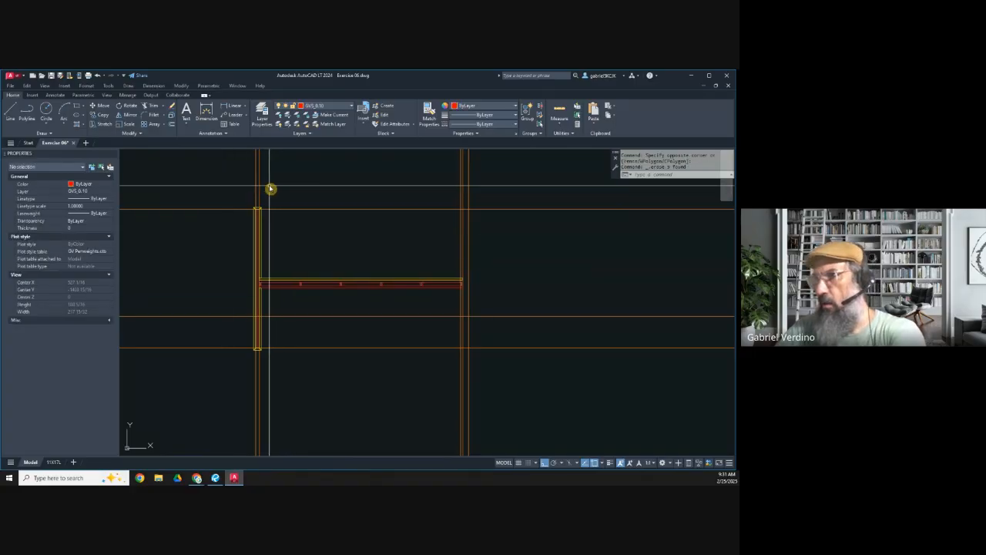
Step: Erase the two vertical construction lines through the left side and the horizontal ones at its upper and lower ends
left_click(269, 189)
left_click(209, 183)
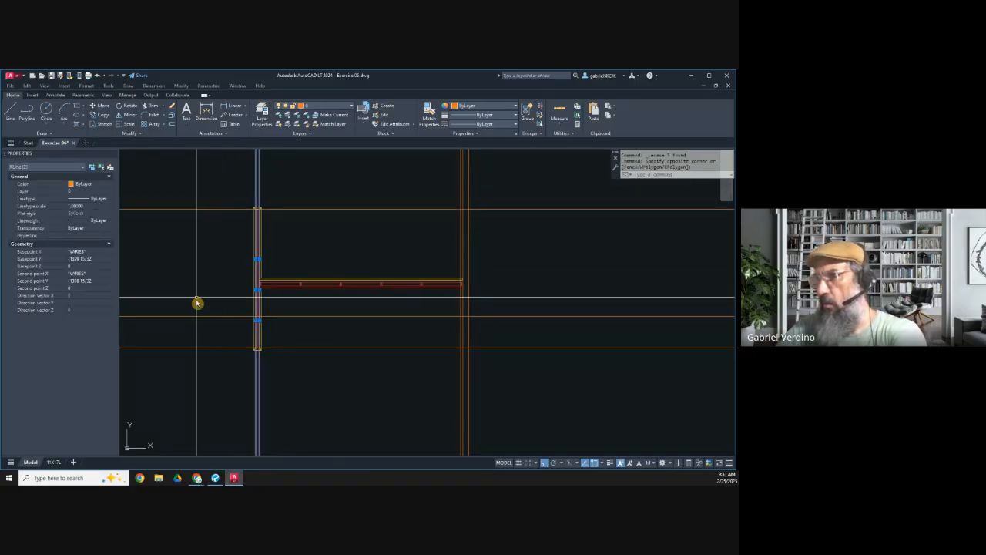
key("Delete")
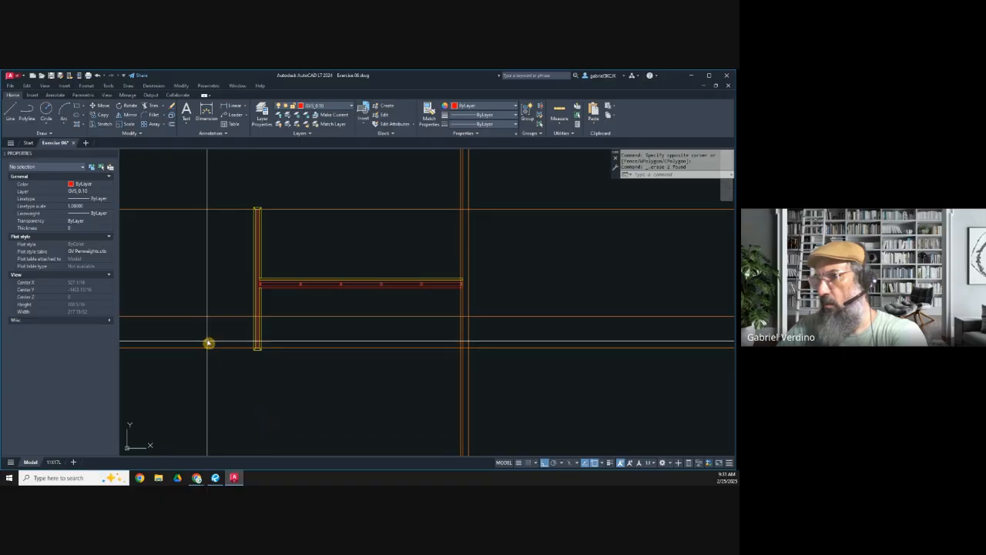
left_click(208, 339)
left_click(185, 363)
key("Delete")
left_click(205, 208)
key("Delete")
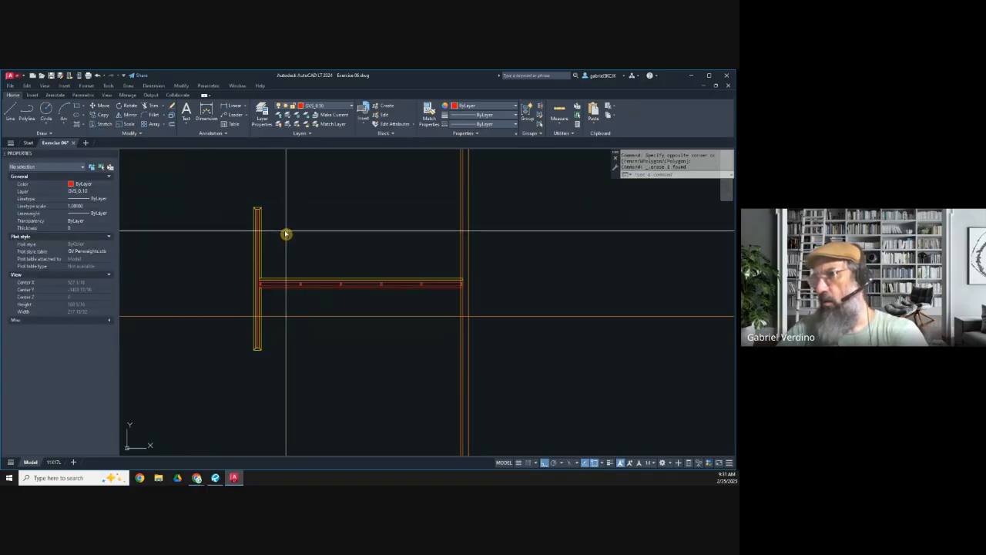
Step: Mirror the finished left waterfall side about the vertical line through the island's midpoint, keeping the original and excluding the spaced members and panels
left_click(127, 114)
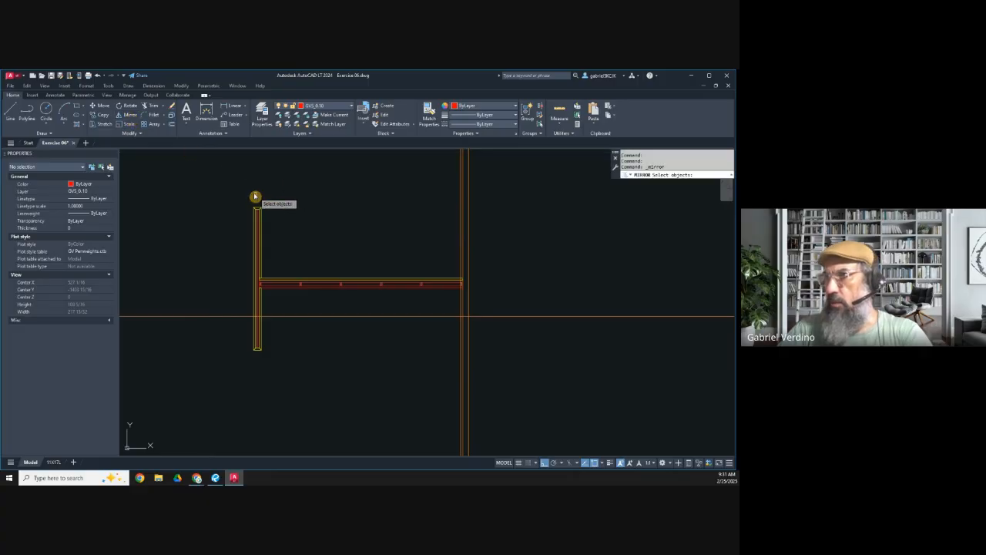
left_click(234, 185)
left_click(271, 378)
scroll(278, 286, "up", 5)
left_click(301, 282, "shift")
left_click(244, 289, "shift")
scroll(245, 289, "down", 4)
key("Return")
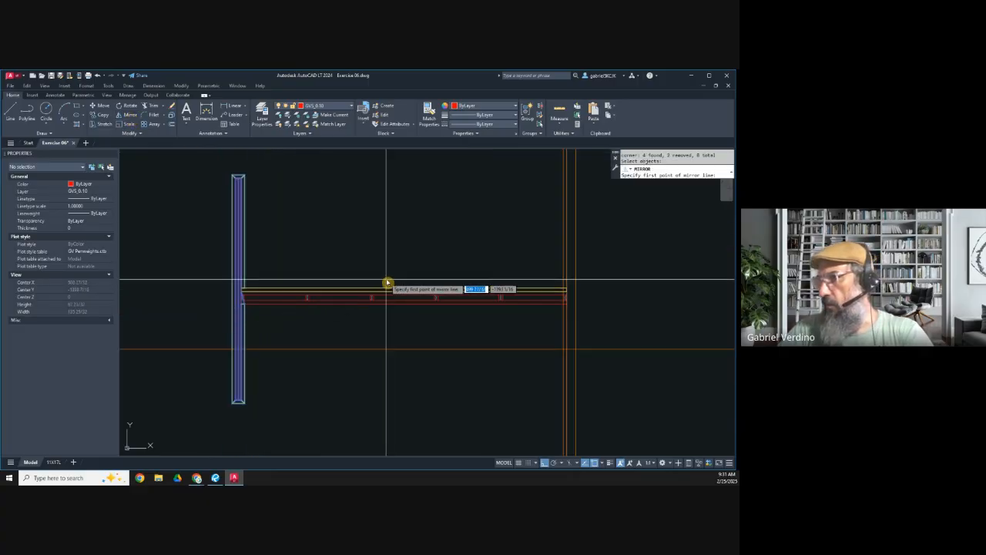
left_click(400, 289)
left_click(403, 236)
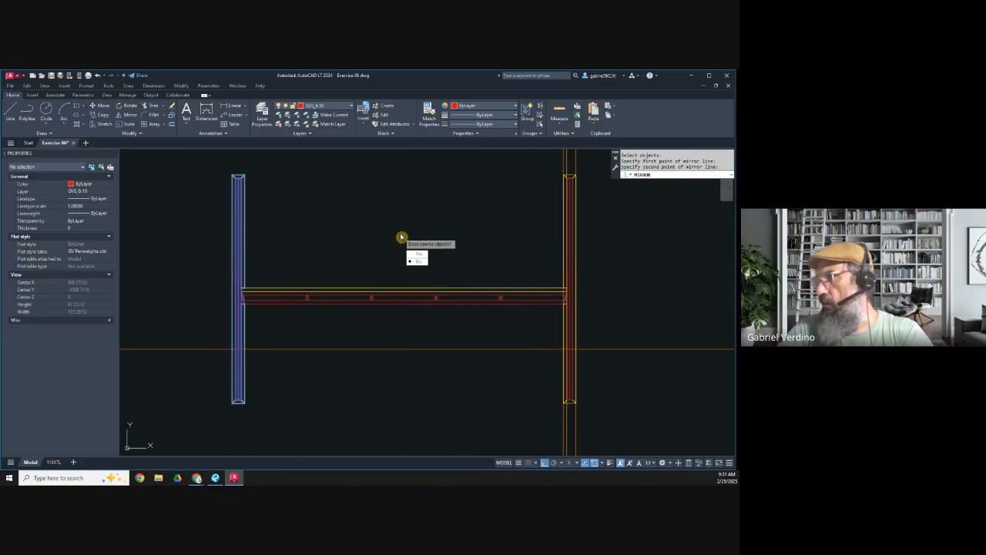
key("Escape")
Step: Erase the vertical construction lines running through the island's right side
scroll(398, 246, "down", 4)
left_click(471, 345)
left_click(413, 339)
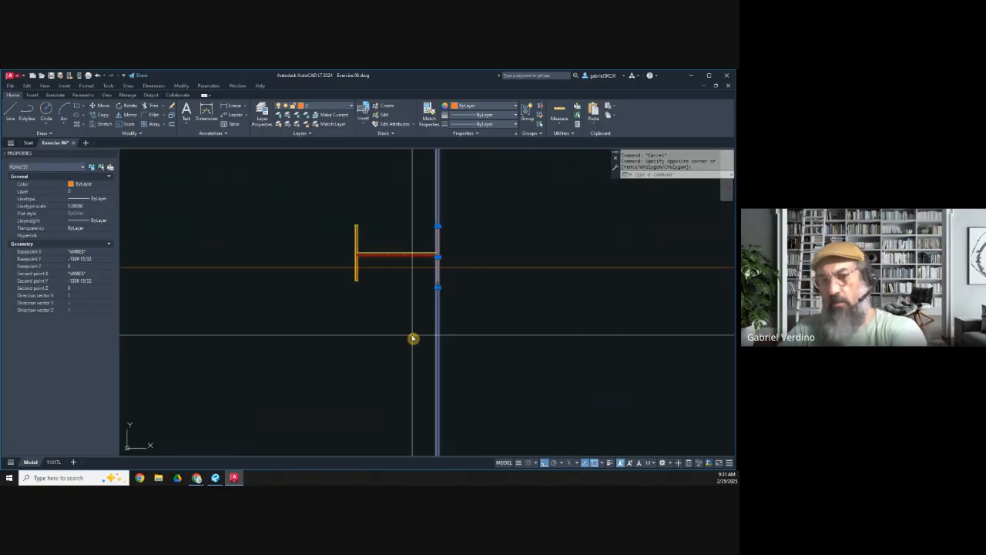
key("Delete")
Step: Send the diagonal line at the right end of the spaced members to the back of the draw order
scroll(453, 269, "up", 3)
scroll(362, 278, "up", 2)
scroll(460, 266, "up", 3)
key("Escape")
left_click(429, 260)
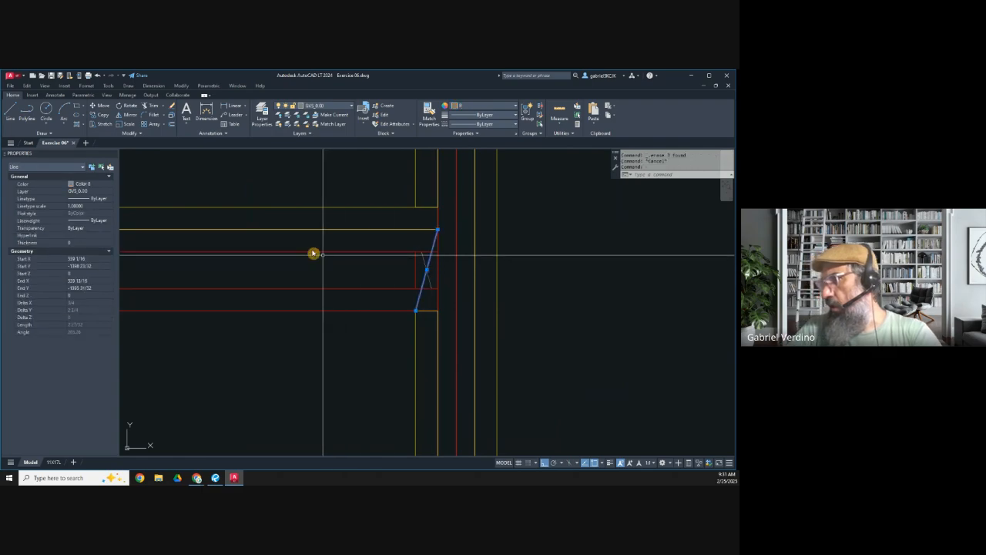
left_click(122, 135)
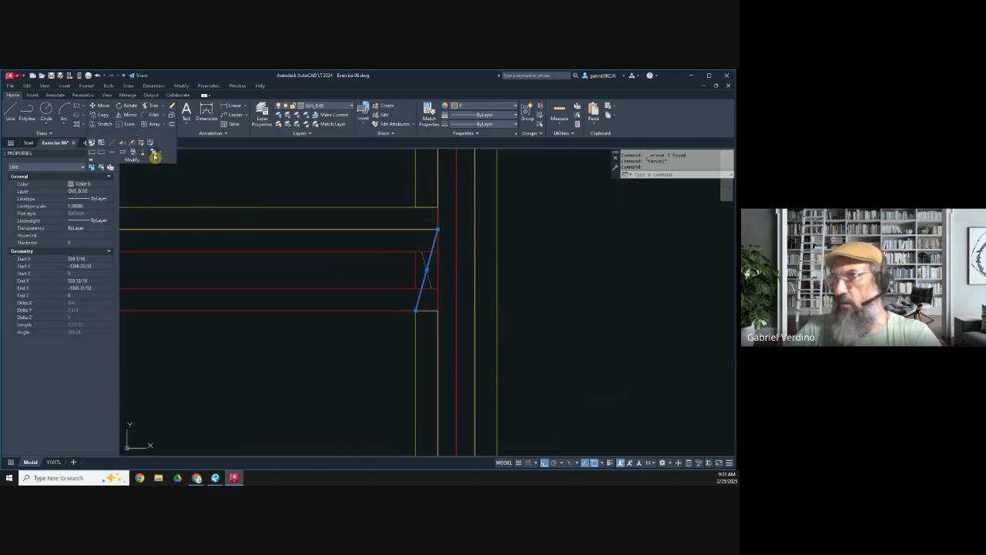
left_click(154, 153)
scroll(508, 266, "down", 5)
scroll(305, 275, "up", 2)
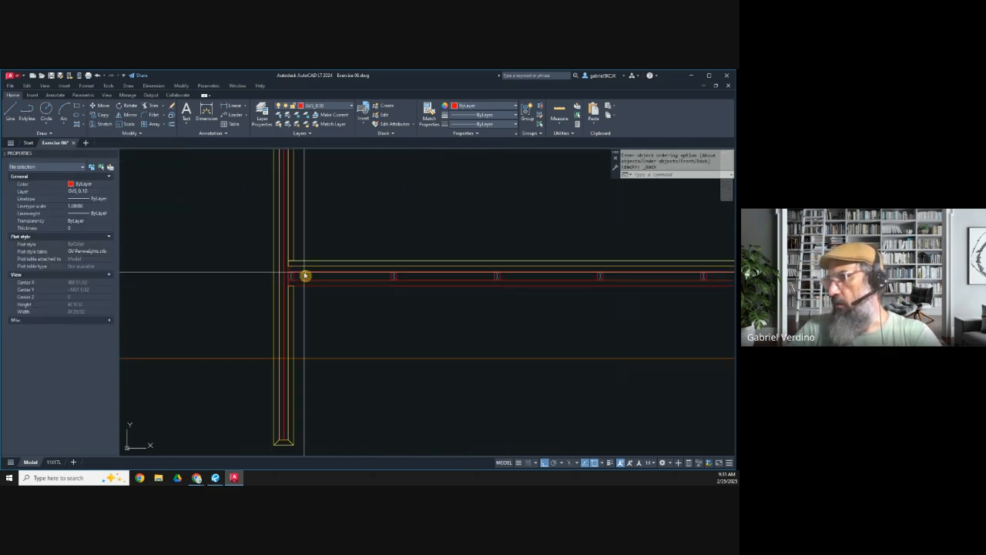
scroll(334, 293, "down", 4)
scroll(255, 288, "up", 2)
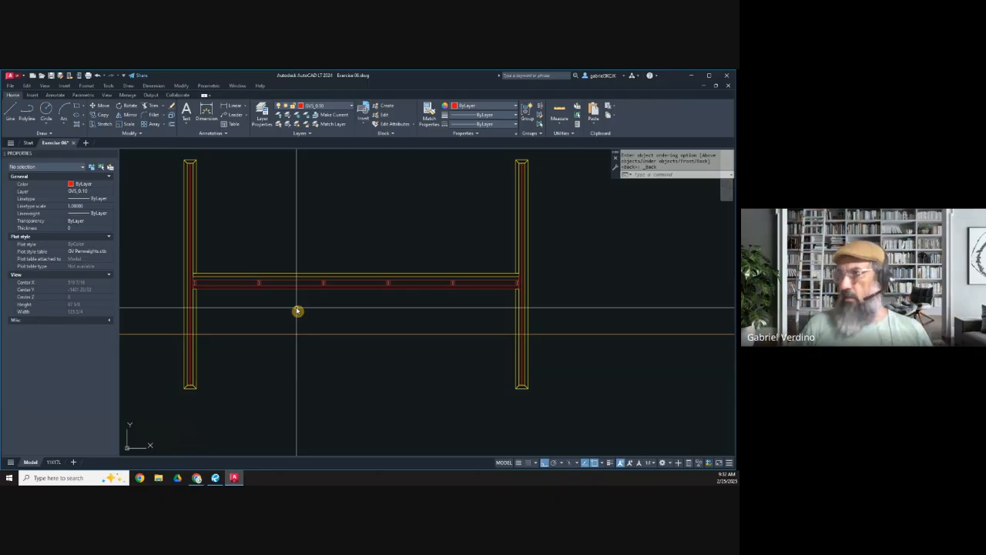
Step: Switch to the Exercise 06 PDF in Revu and examine the island rendering with the flat panel doors on page 2
left_click(216, 477)
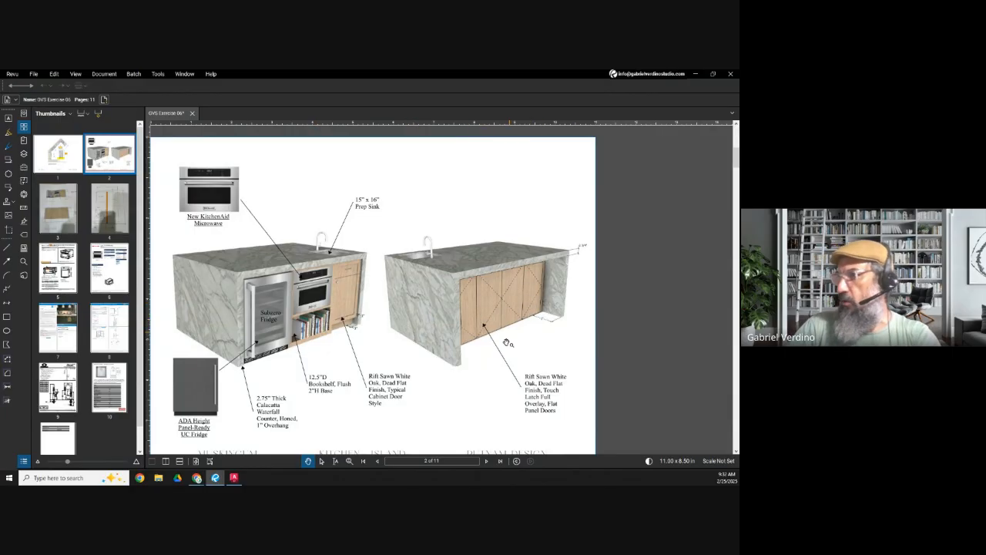
scroll(507, 342, "up", 3)
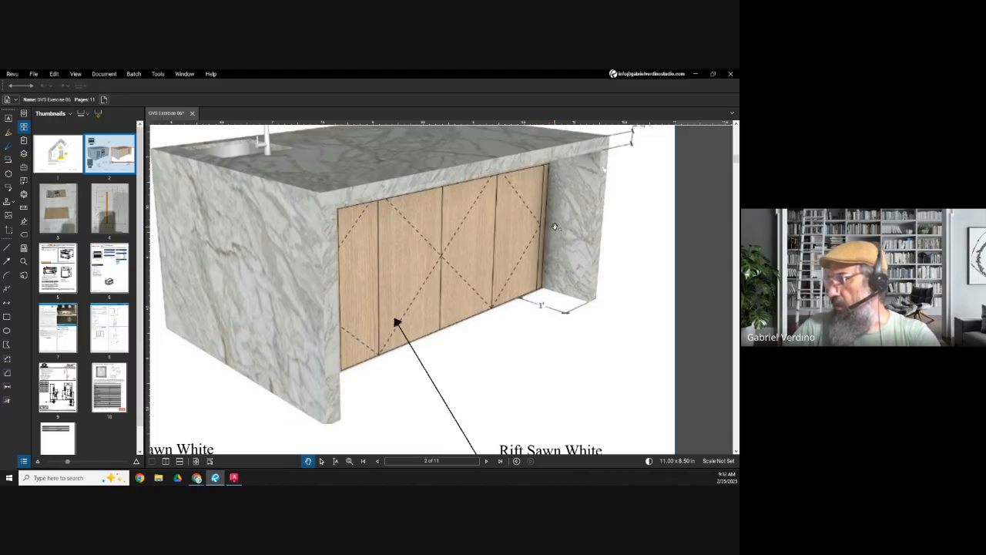
left_click(695, 76)
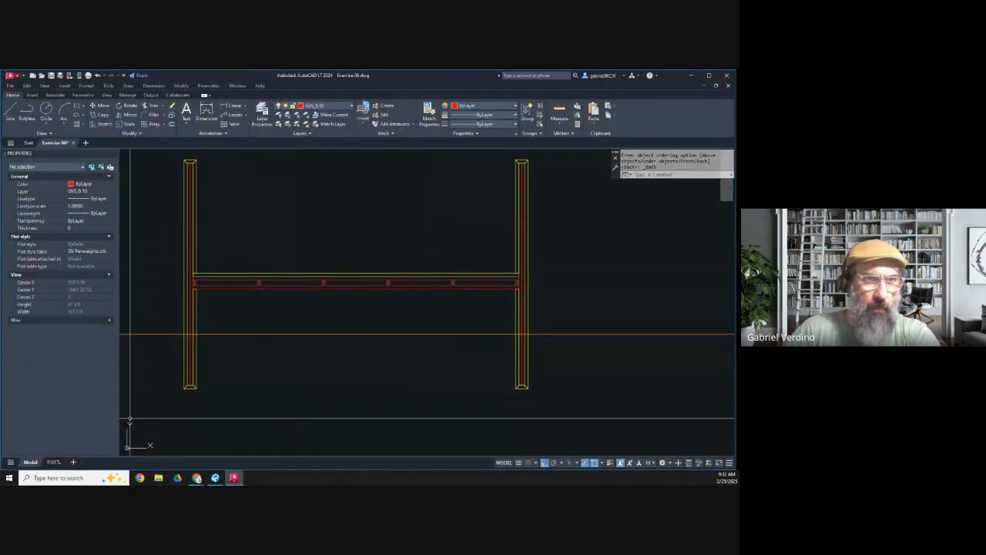
Step: Switch to the training monitor spreadsheet in Chrome and open the linked 1ST CAD drawing of the 1st Exercise base cabinet in AutoCAD
left_click(197, 477)
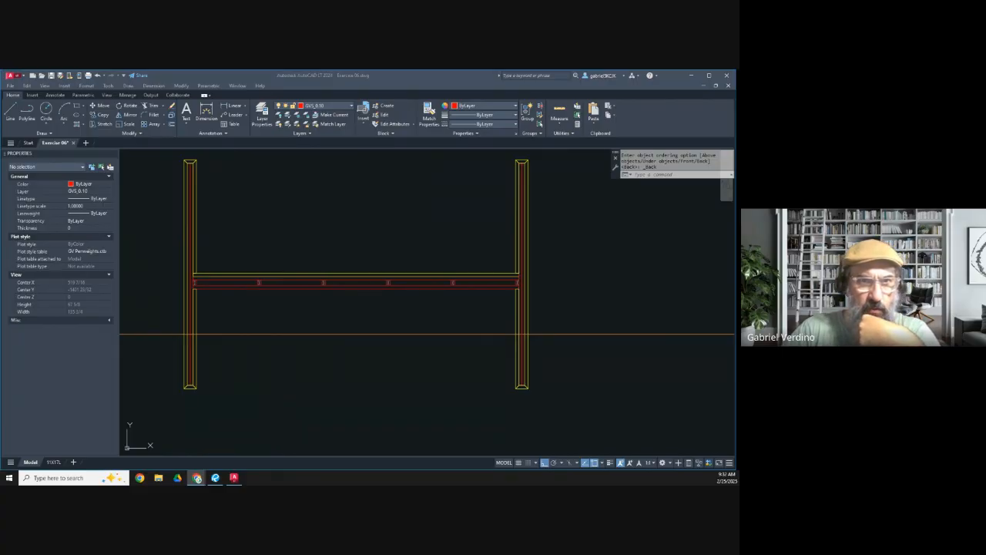
left_click_drag(0, 231, 194, 71)
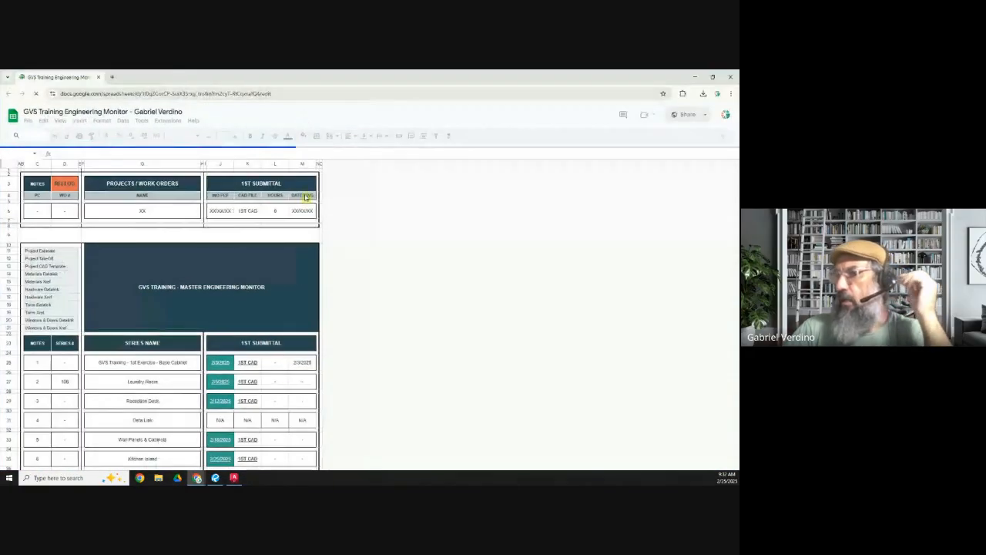
left_click(249, 362)
mouse_move(276, 379)
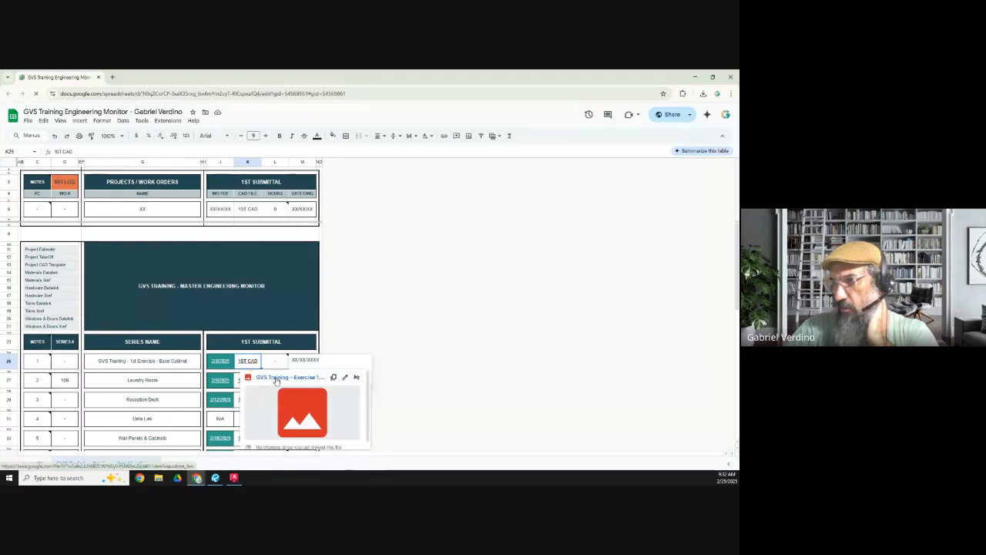
left_click(276, 378)
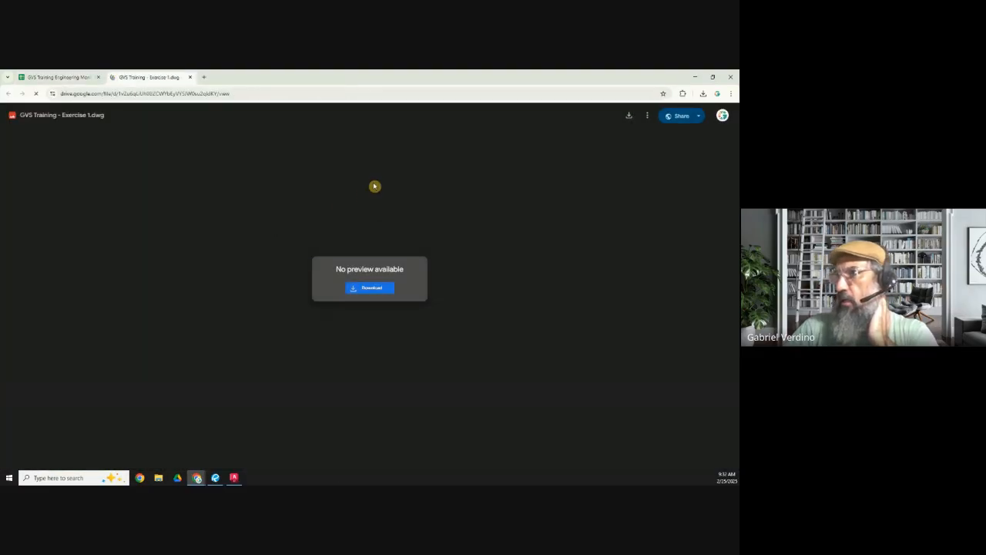
left_click(381, 115)
left_click(406, 146)
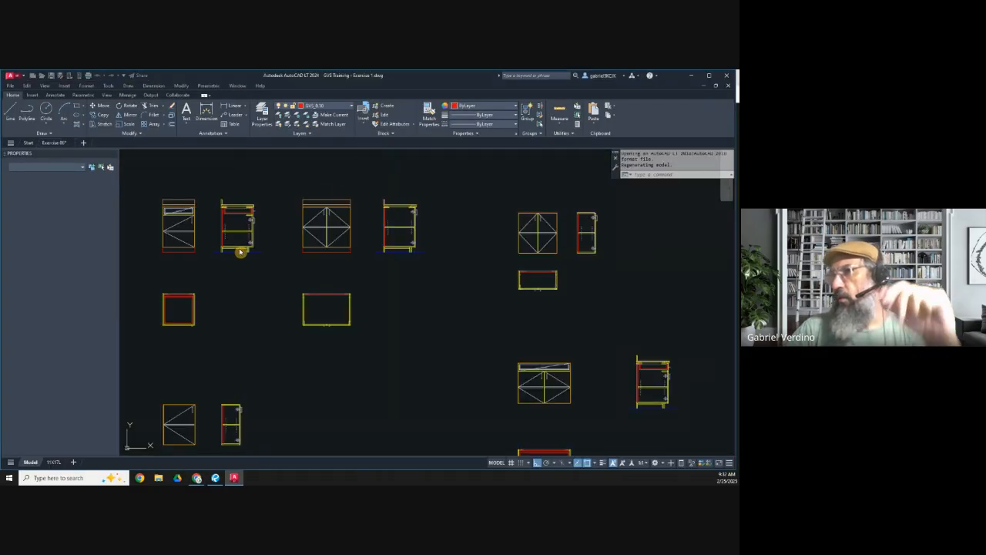
Step: Copy the two-door base cabinet's elevation, section and plan from Exercise 1 into the Blocks Used in Drawing area of Exercise 06
left_click(285, 186)
left_click(442, 365)
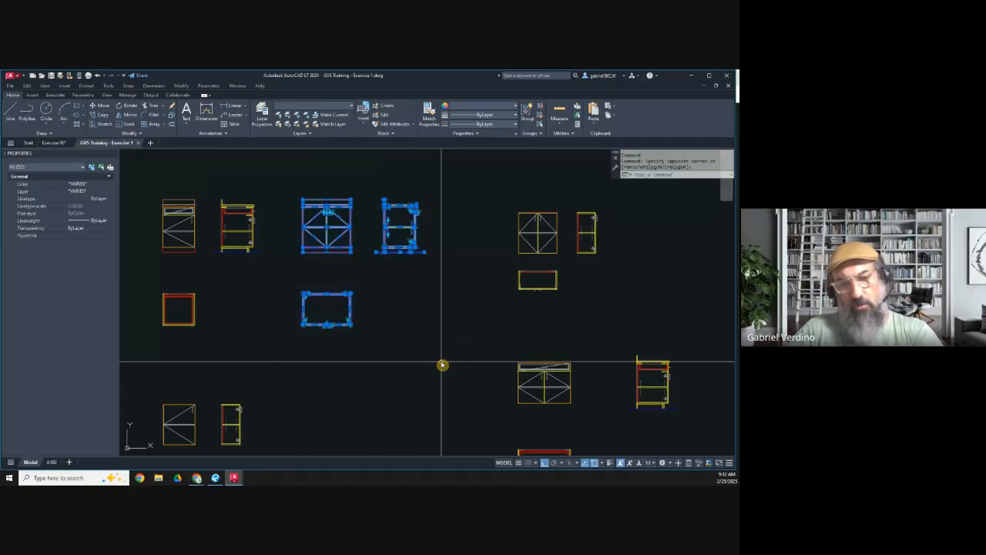
left_click(54, 143)
scroll(279, 273, "down", 5)
scroll(277, 200, "up", 3)
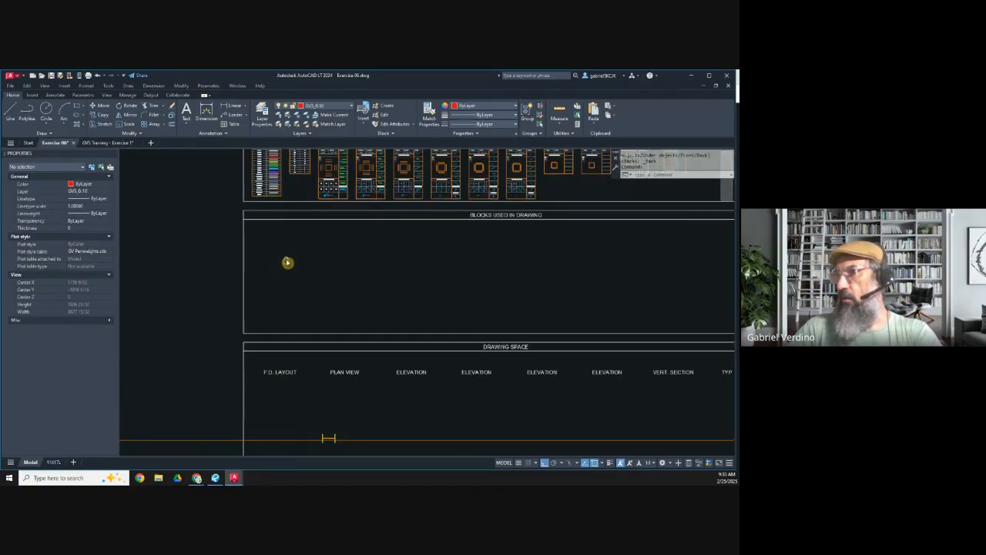
key("ctrl+v")
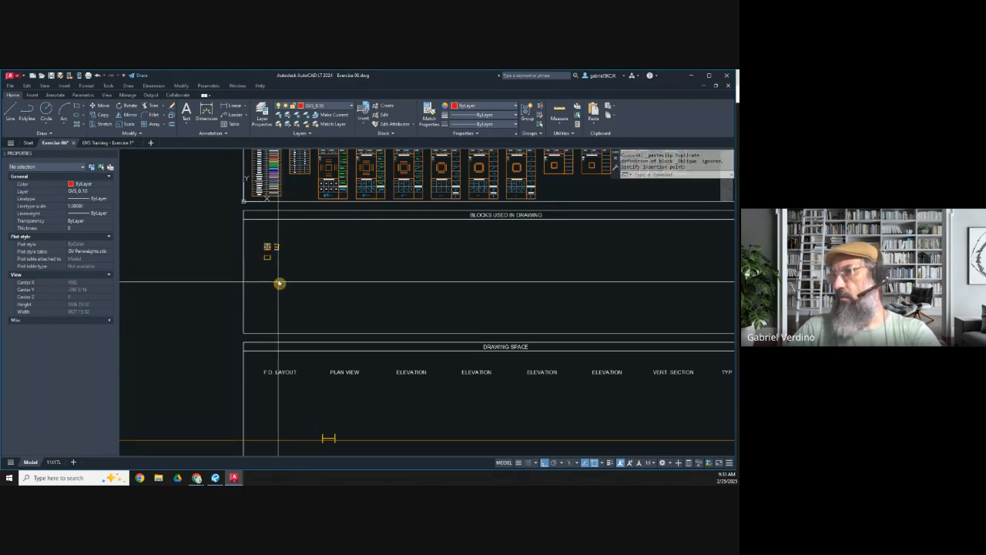
left_click(279, 283)
Step: Copy the pasted cabinet's plan view to the free space below the island plan, with ortho mode off
scroll(267, 259, "up", 5)
left_click(99, 114)
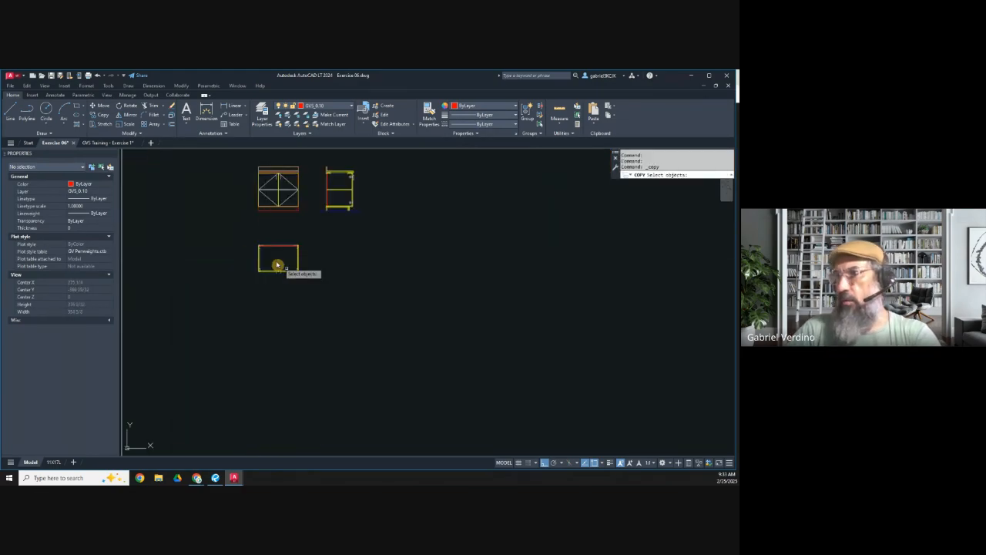
left_click(235, 232)
left_click(303, 286)
key("Return")
left_click(285, 260)
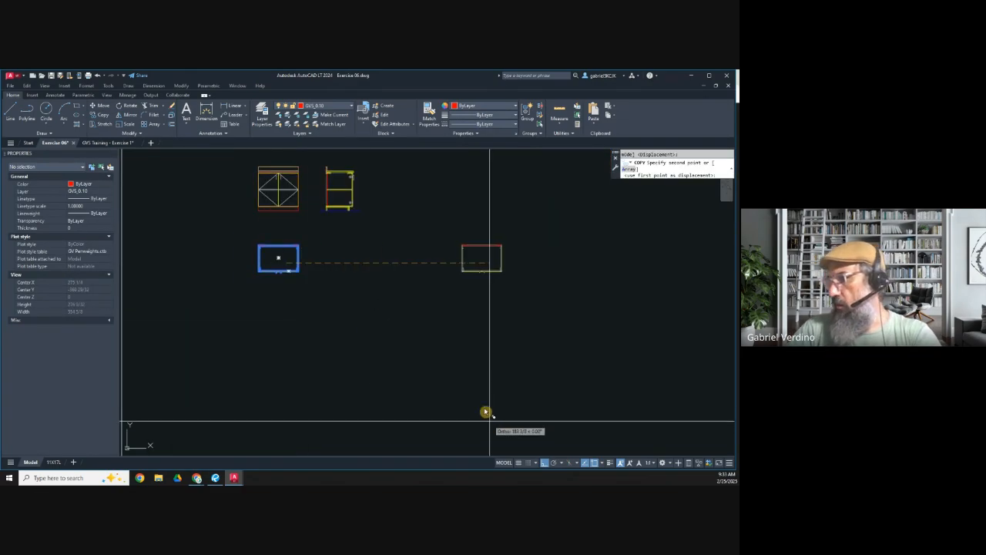
left_click(544, 462)
scroll(397, 301, "down", 6)
scroll(401, 346, "up", 10)
left_click(403, 352)
key("Escape")
Step: Close the GVS Training - Exercise 1 drawing without saving its changes
left_click(110, 145)
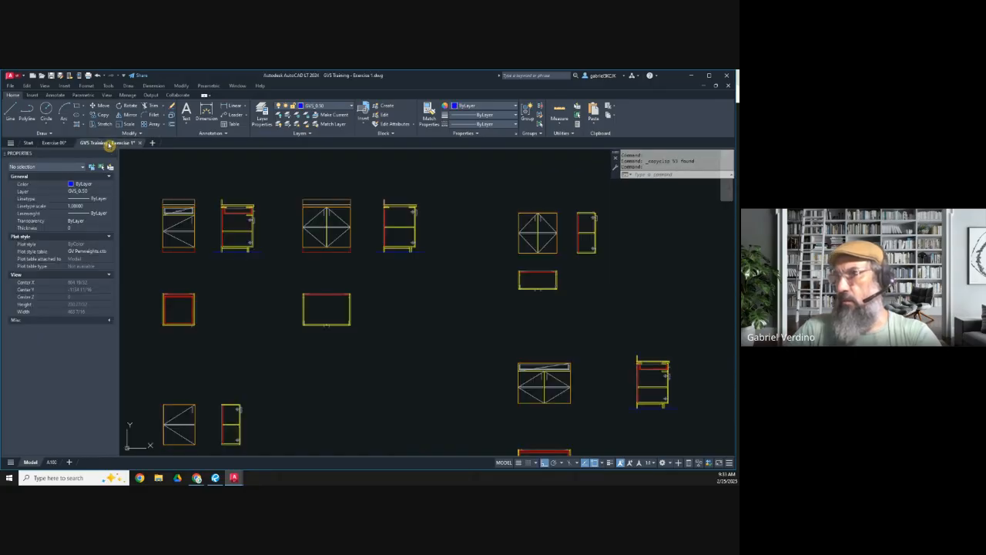
right_click(110, 145)
left_click(131, 210)
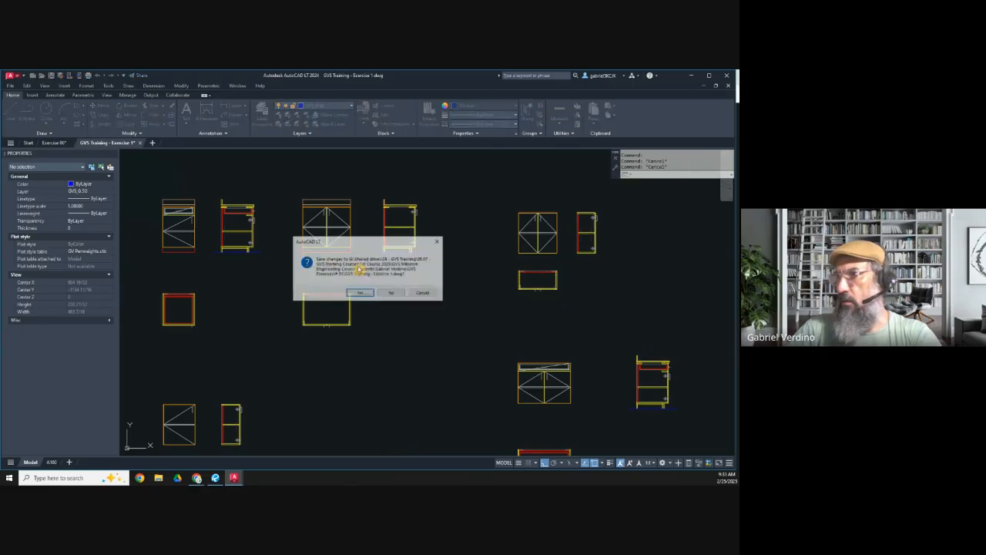
left_click(383, 300)
Step: Switch to the Exercise 06 PDF in Revu and examine the cabinet, filler and door dimensions on page 3's Island Back and Island Front elevations
key("alt+Tab")
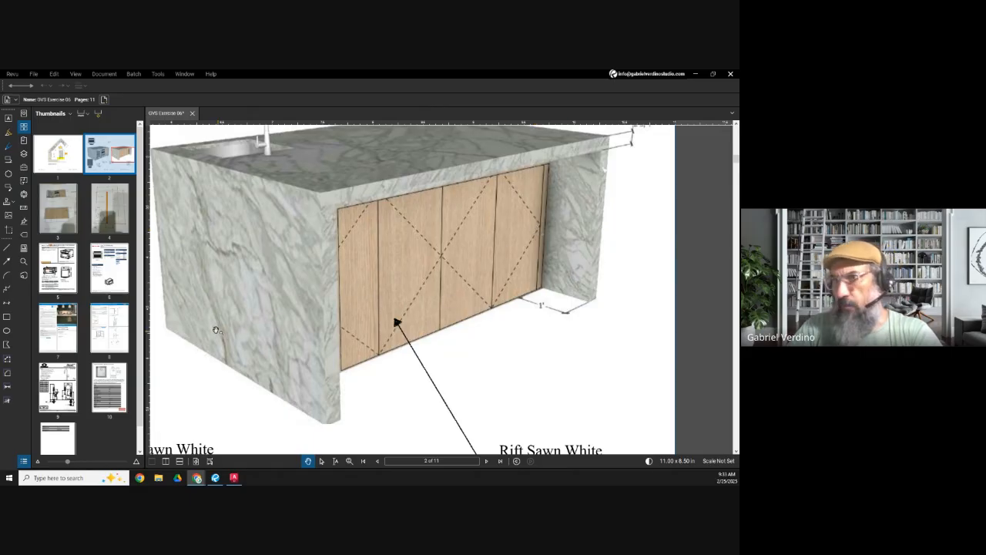
left_click(59, 165)
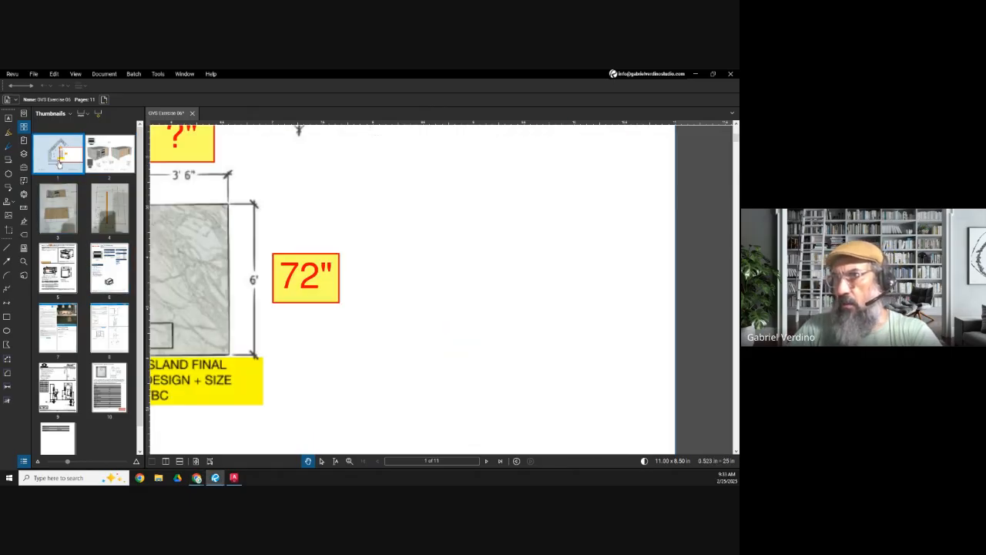
left_click(58, 207)
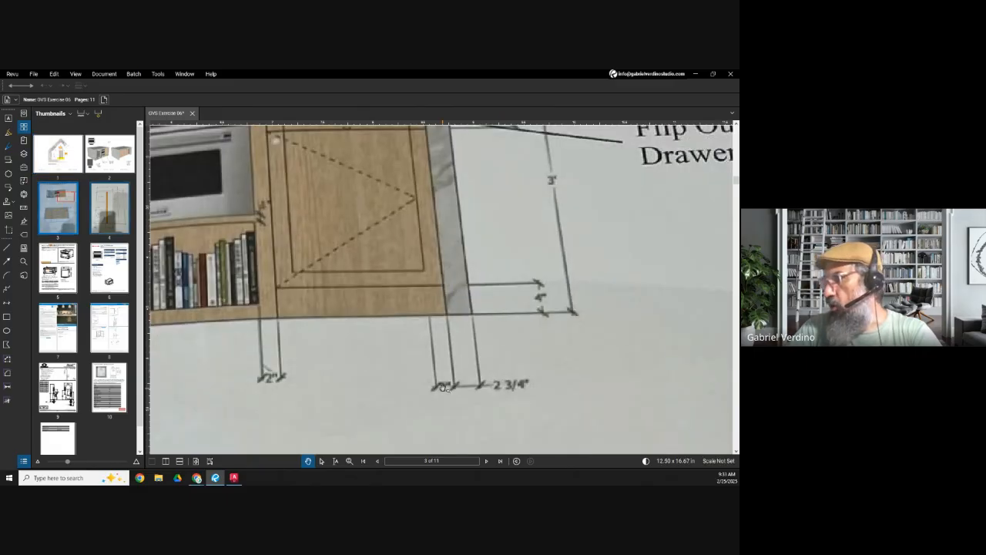
scroll(442, 387, "down", 3)
left_click_drag(391, 398, 517, 374)
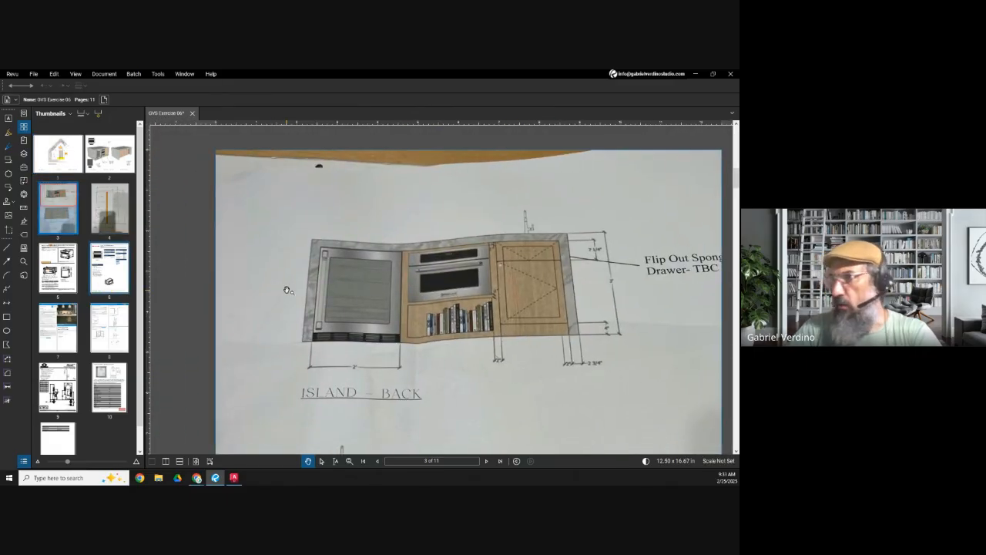
scroll(287, 290, "down", 3)
scroll(443, 330, "up", 3)
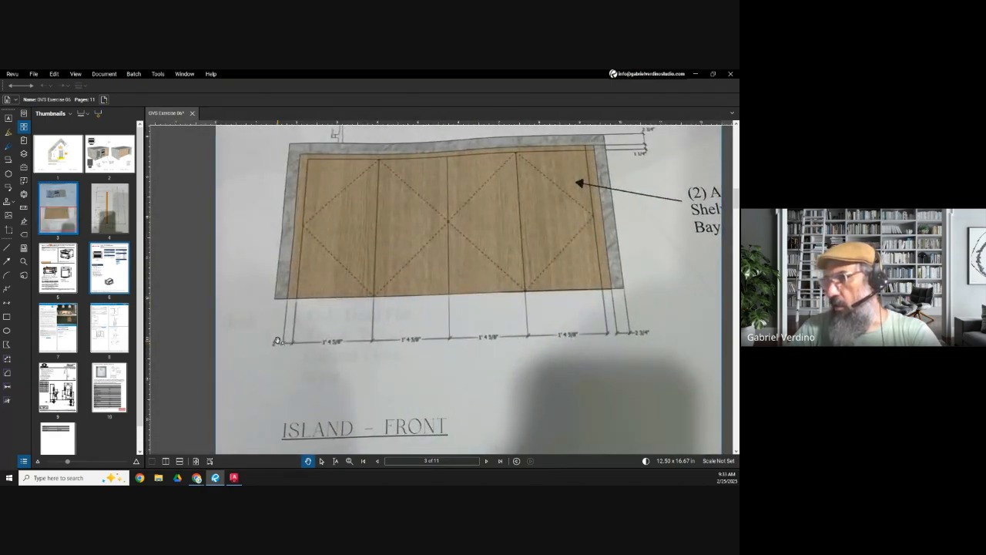
left_click_drag(289, 316, 282, 340)
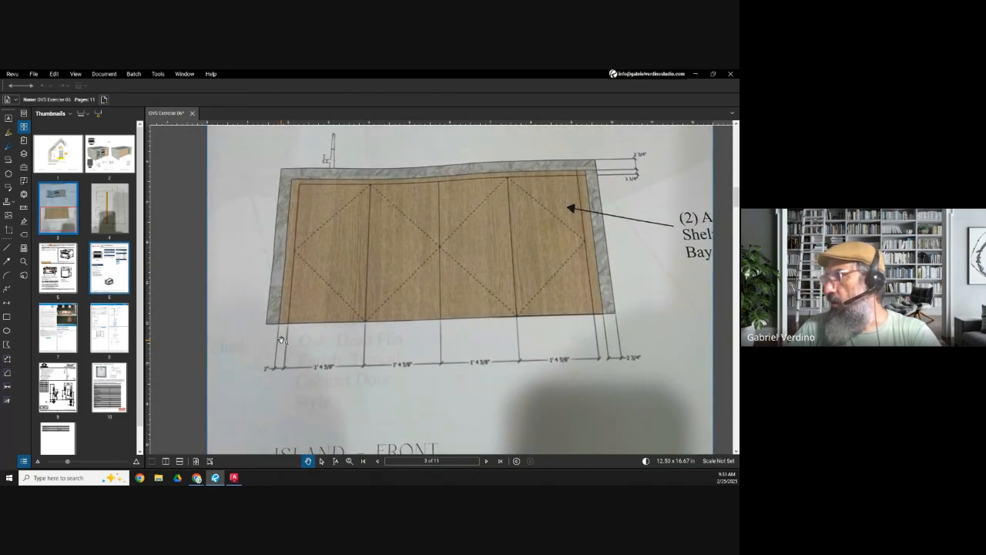
scroll(585, 215, "up", 2)
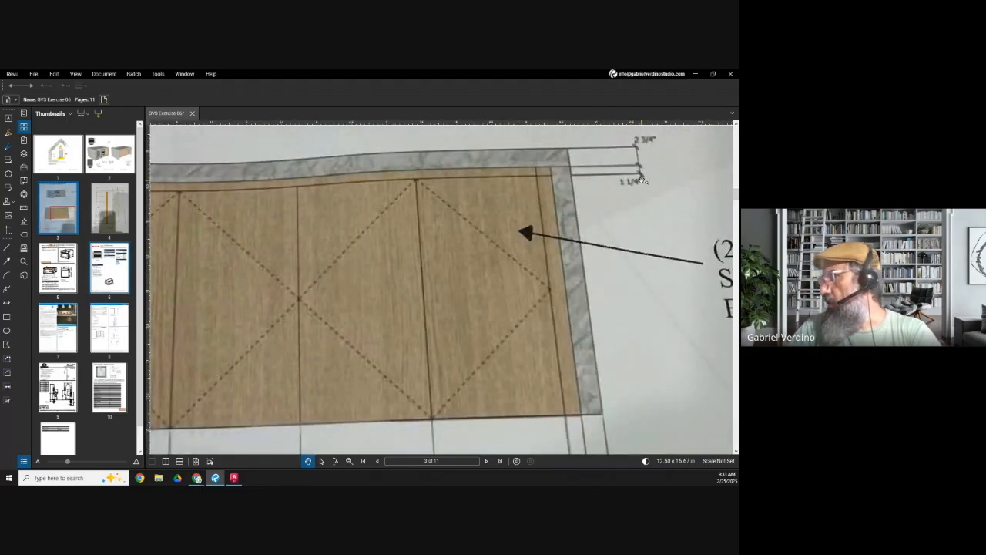
scroll(532, 209, "down", 3)
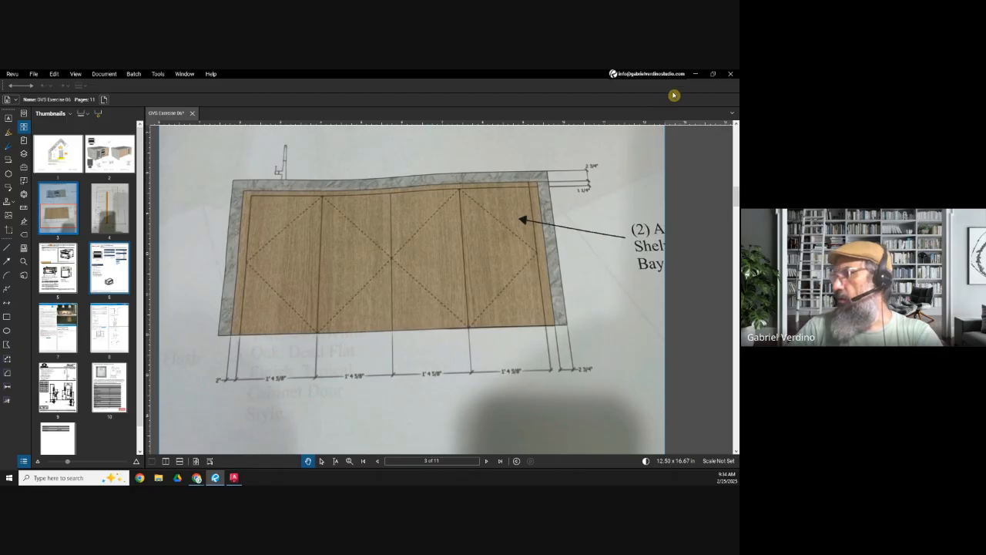
left_click(694, 75)
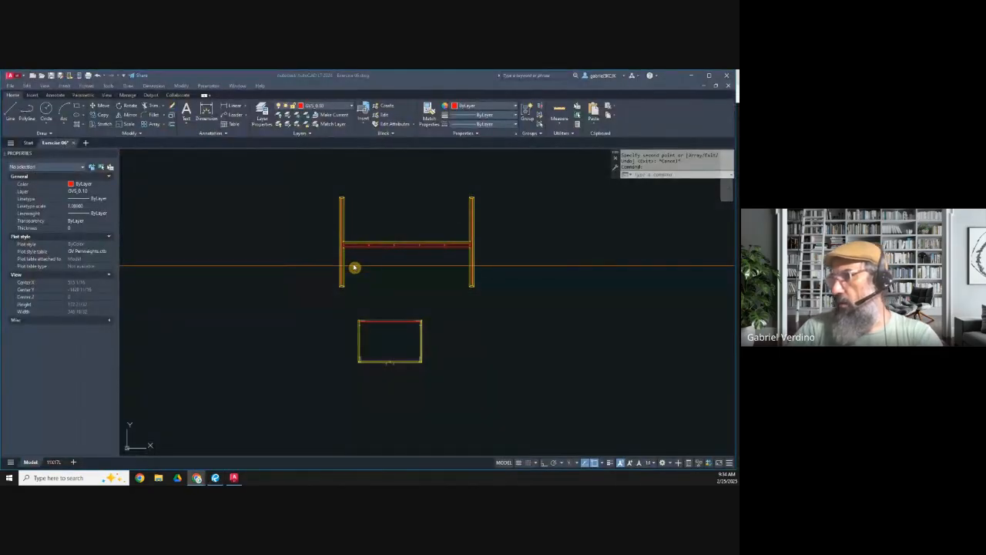
Step: Make layer 0 the current layer, matching the existing horizontal construction line below the island wall
scroll(315, 255, "up", 4)
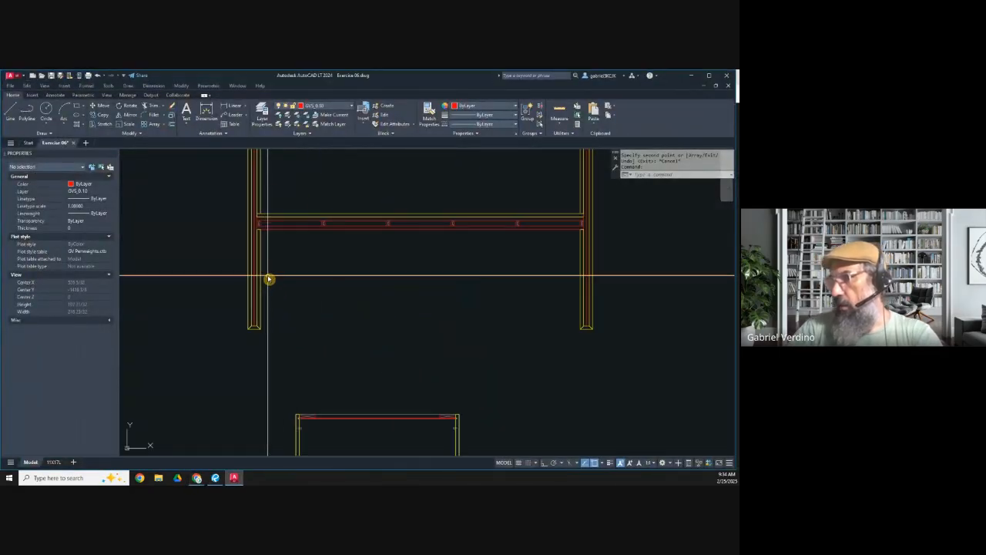
left_click(269, 276)
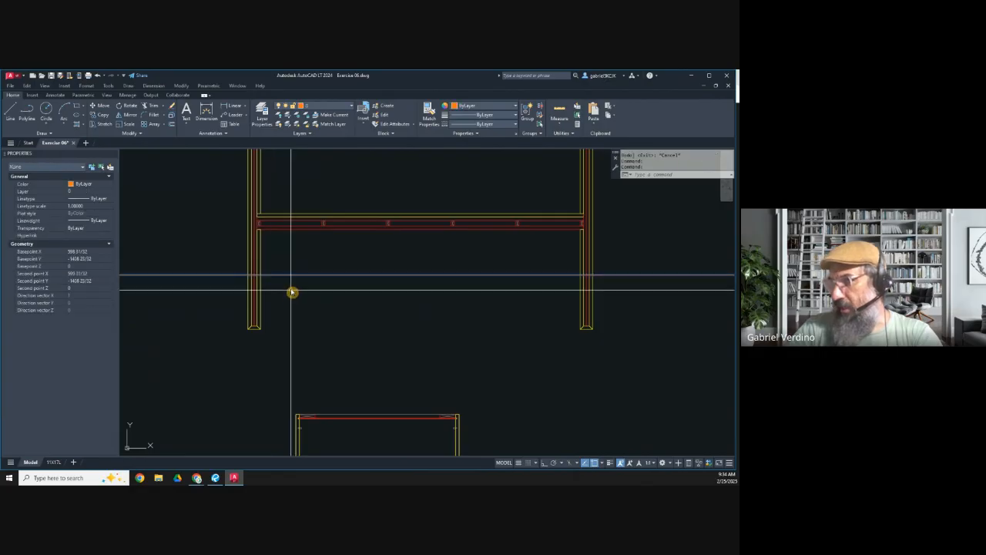
key("Escape")
left_click(316, 106)
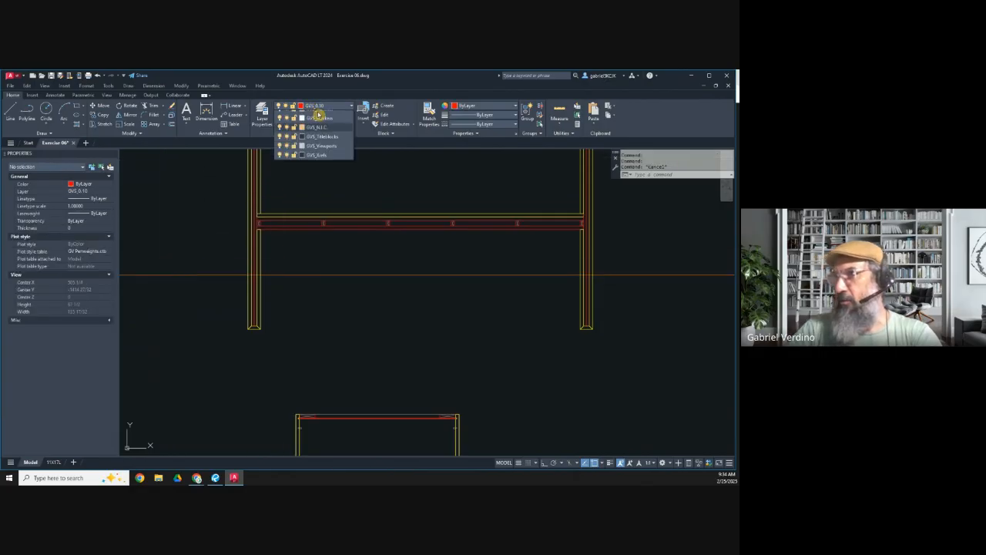
left_click(315, 116)
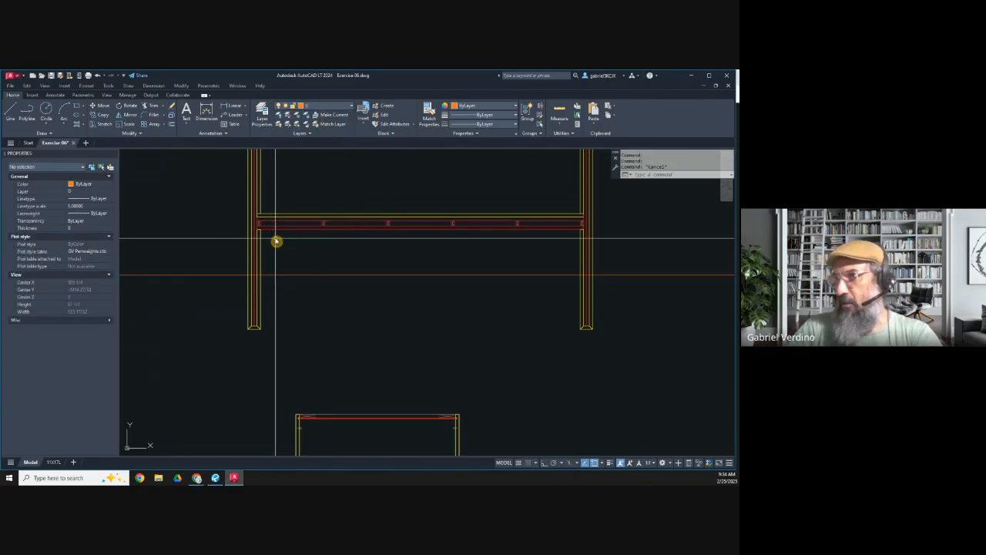
Step: Measure the distance from the horizontal construction line to the lower end of the left waterfall side using a linear dimension
left_click(232, 105)
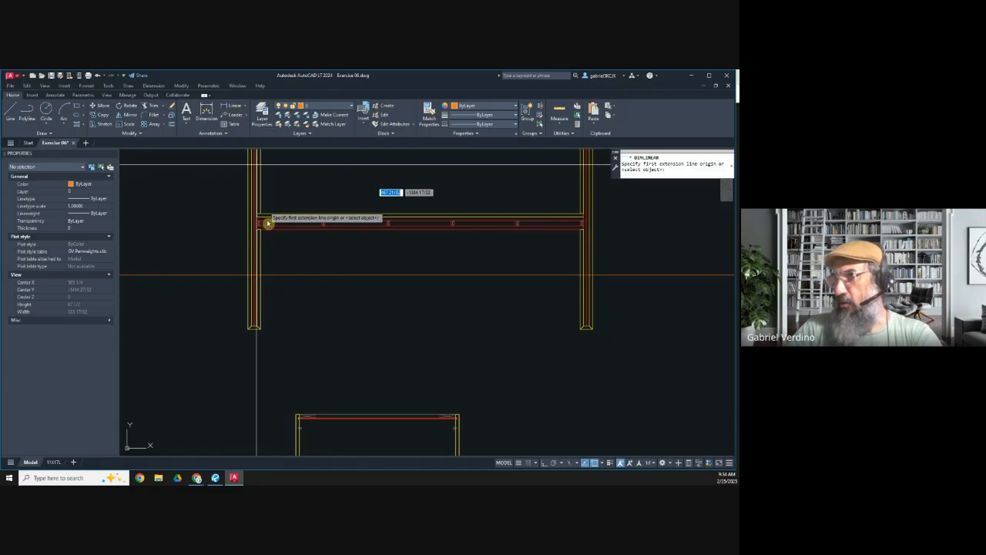
left_click(260, 278)
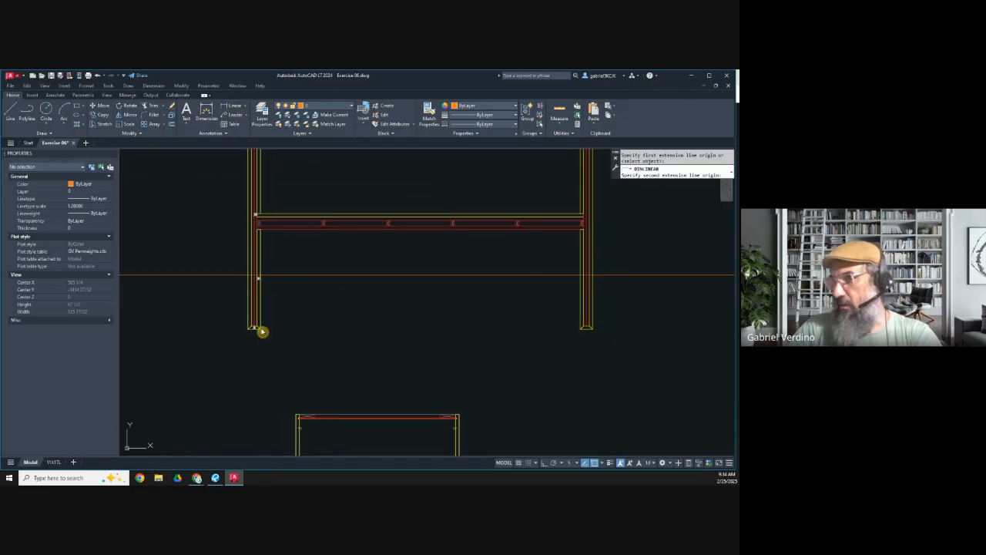
left_click(261, 329)
scroll(264, 304, "up", 6)
scroll(264, 303, "down", 6)
key("Escape")
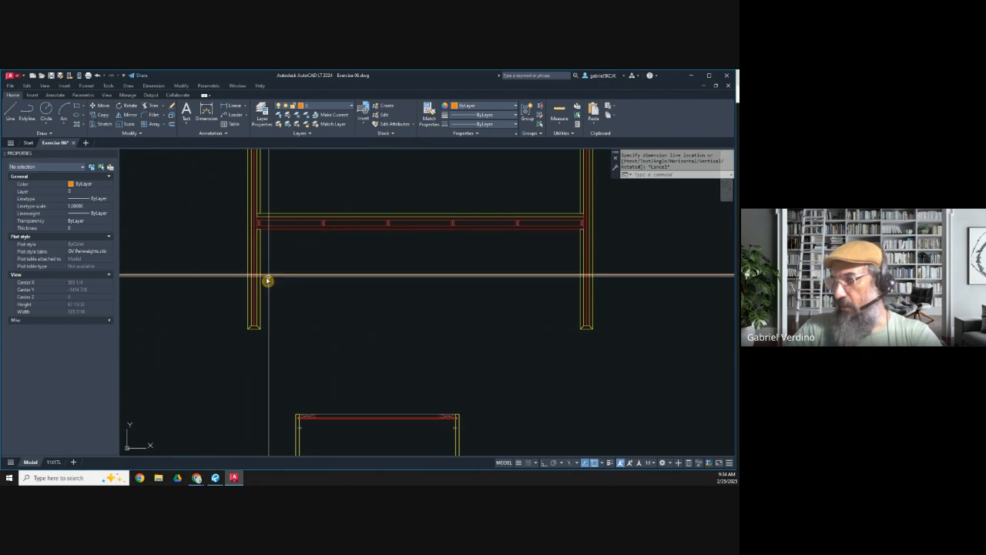
key("Escape")
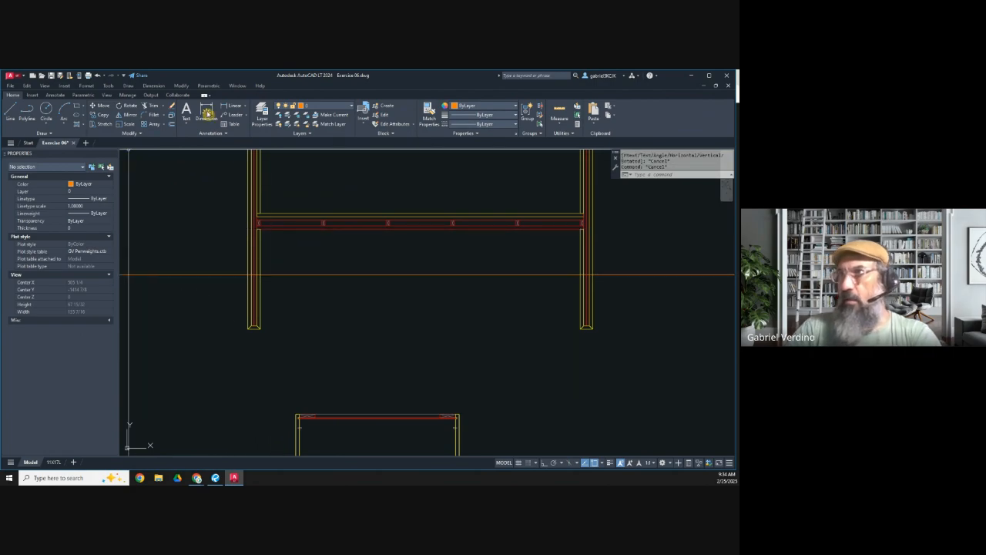
Step: Draw a horizontal construction line along the lower face of the stud wall between the waterfall sides
left_click(42, 132)
left_click(28, 144)
type("h")
key("Return")
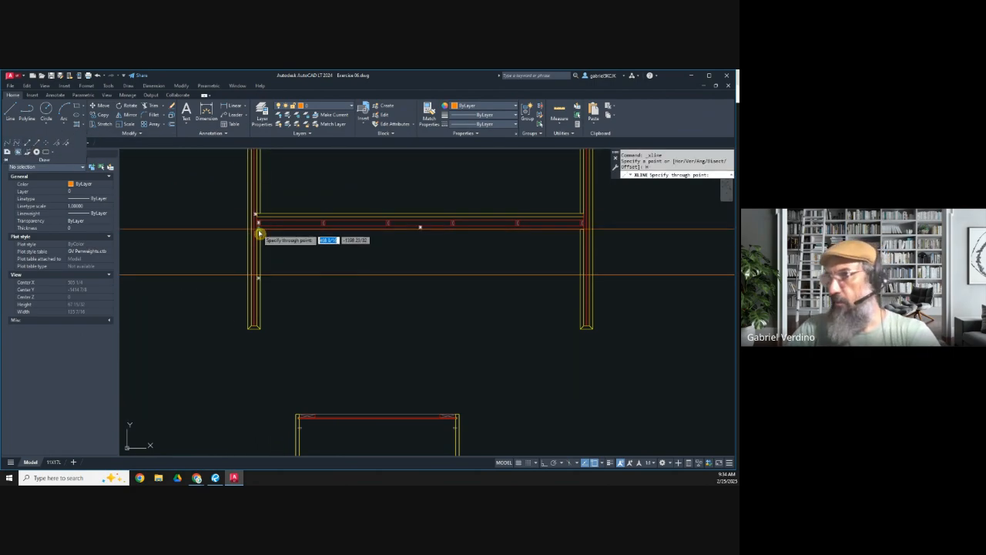
scroll(260, 231, "up", 4)
left_click(260, 228)
scroll(342, 238, "down", 6)
key("Escape")
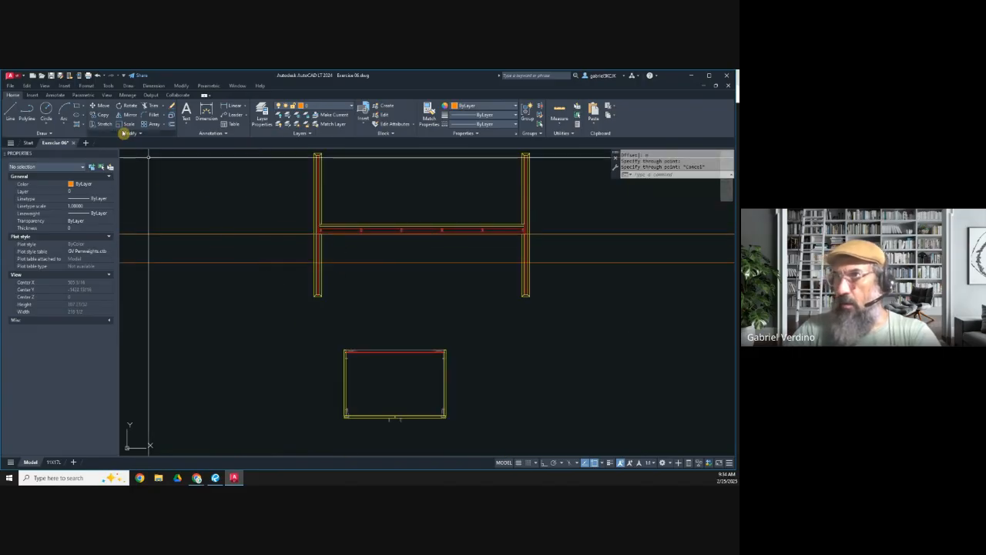
Step: Copy both horizontal construction lines down so the upper one aligns with the back edge of the cabinet plan
left_click(105, 117)
left_click(247, 270)
left_click(242, 227)
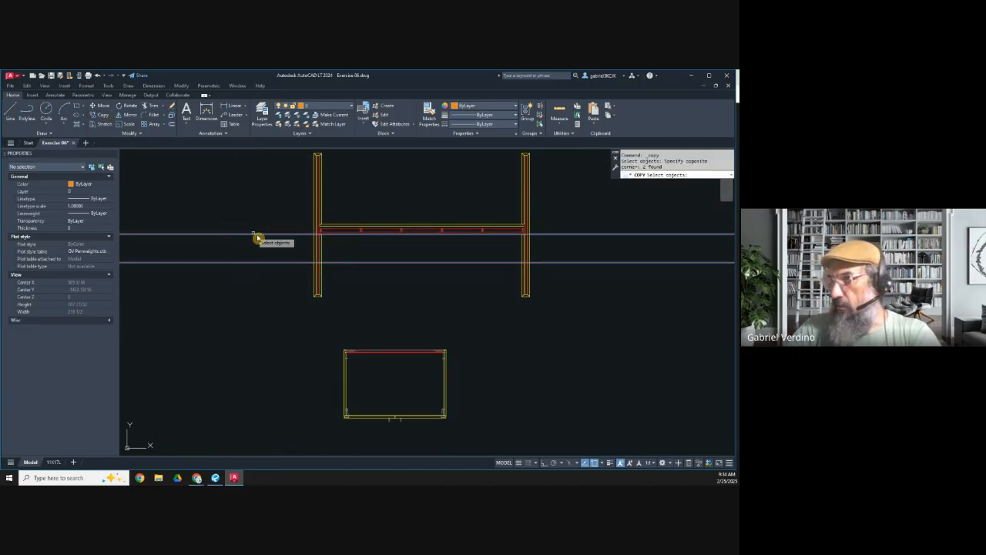
scroll(329, 238, "up", 6)
key("Return")
left_click(299, 224)
scroll(300, 224, "down", 5)
middle_click_drag(329, 381, 302, 275)
scroll(303, 300, "up", 5)
left_click(317, 313)
scroll(297, 235, "down", 5)
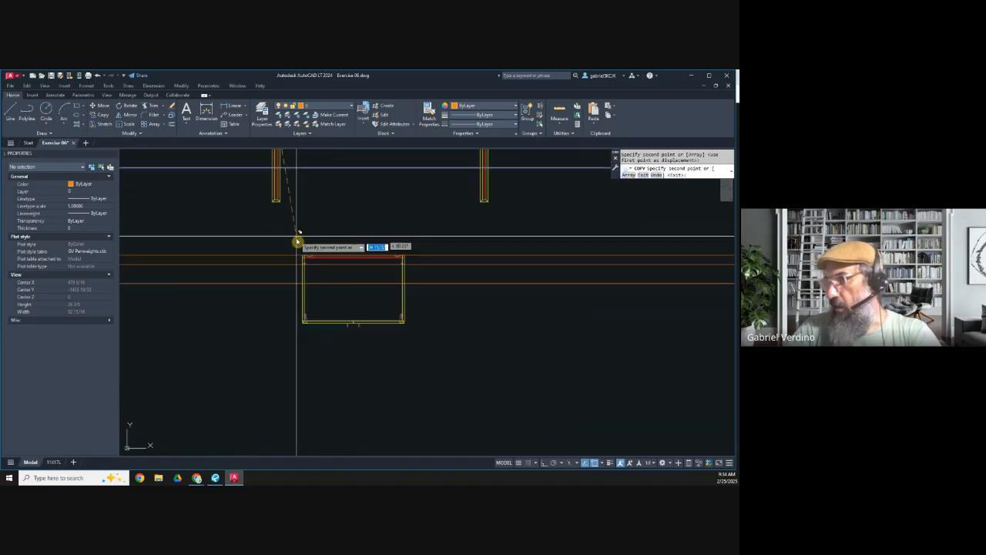
key("Escape")
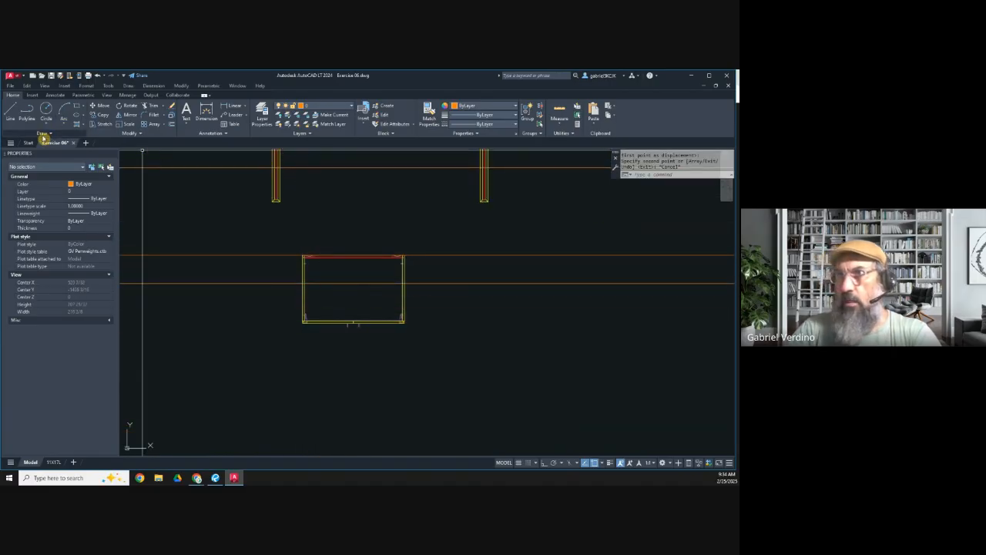
Step: Draw vertical construction lines through the inner lower corners of the left and right waterfall sides
left_click(45, 135)
left_click(28, 145)
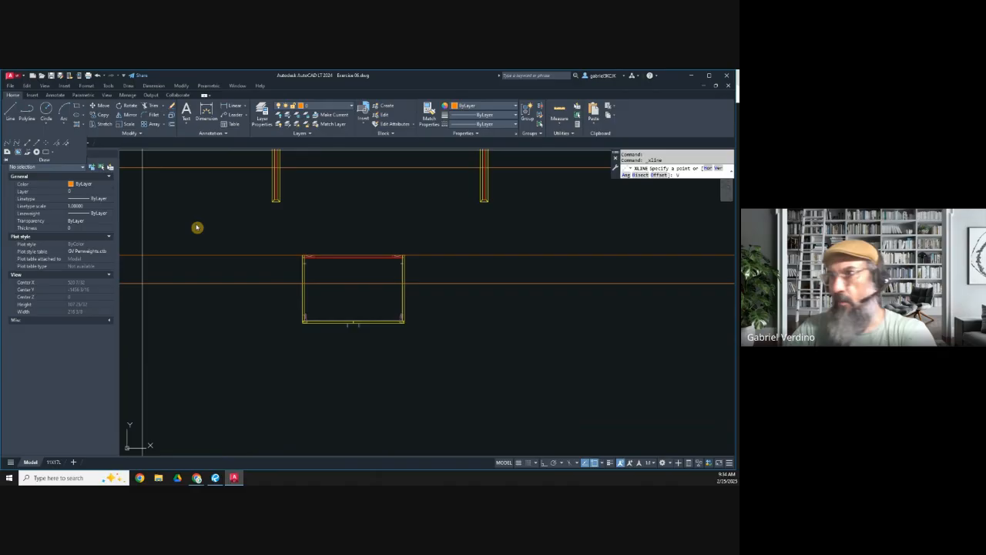
key("Return")
left_click(280, 203)
left_click(481, 204)
key("Escape")
left_click(105, 107)
key("Escape")
key("Escape")
key("Escape")
Step: Offset both vertical construction lines 2 inches inward to mark the filler widths
left_click(171, 125)
type("2")
key("Return")
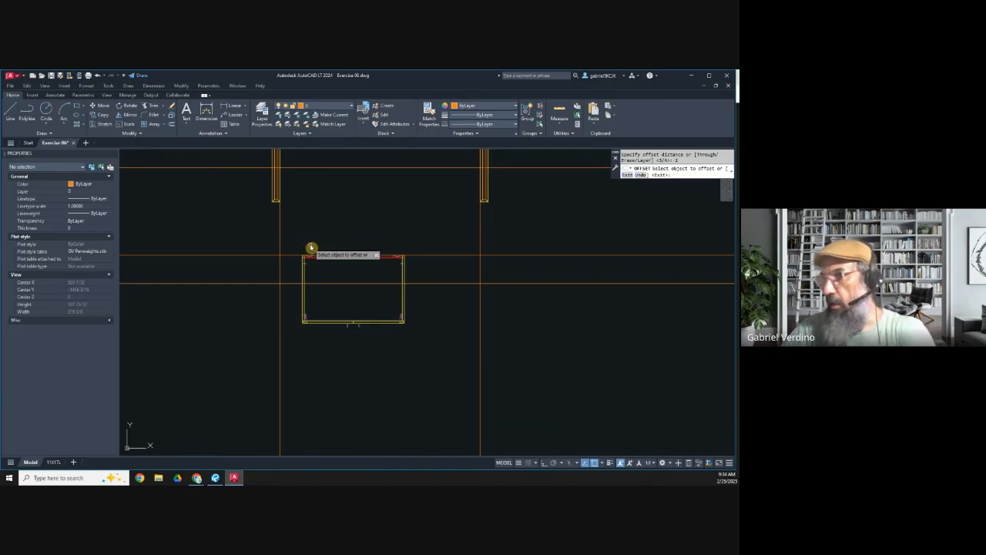
left_click(280, 242)
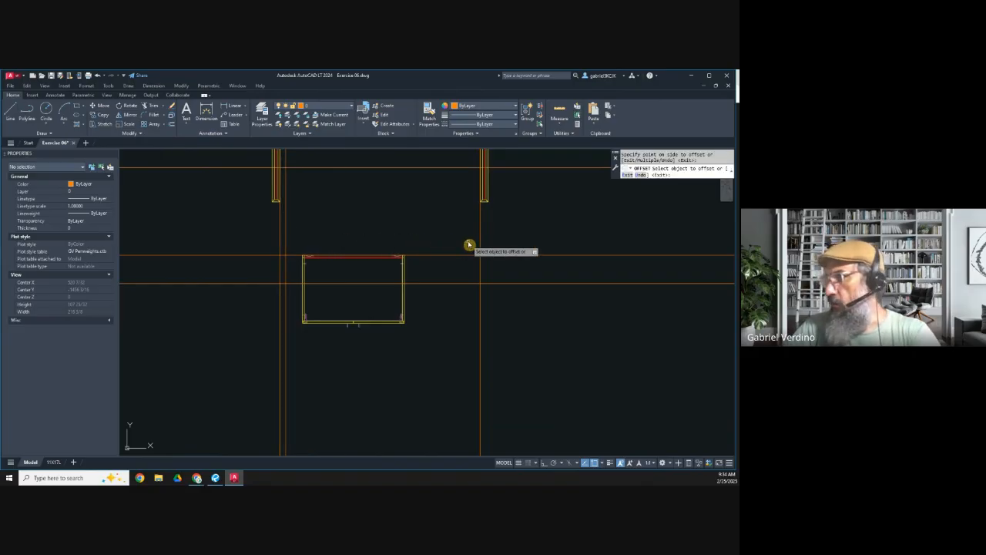
key("Escape")
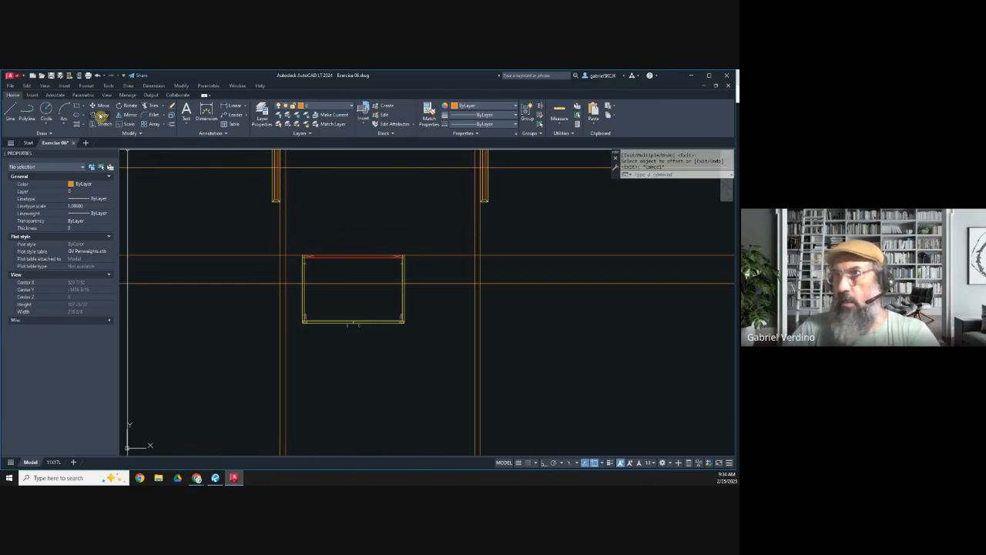
Step: Move the cabinet plan so its back left corner meets the left offset line and the copied upper horizontal line
left_click(100, 105)
left_click(242, 229)
left_click(440, 359)
key("Return")
scroll(288, 255, "up", 6)
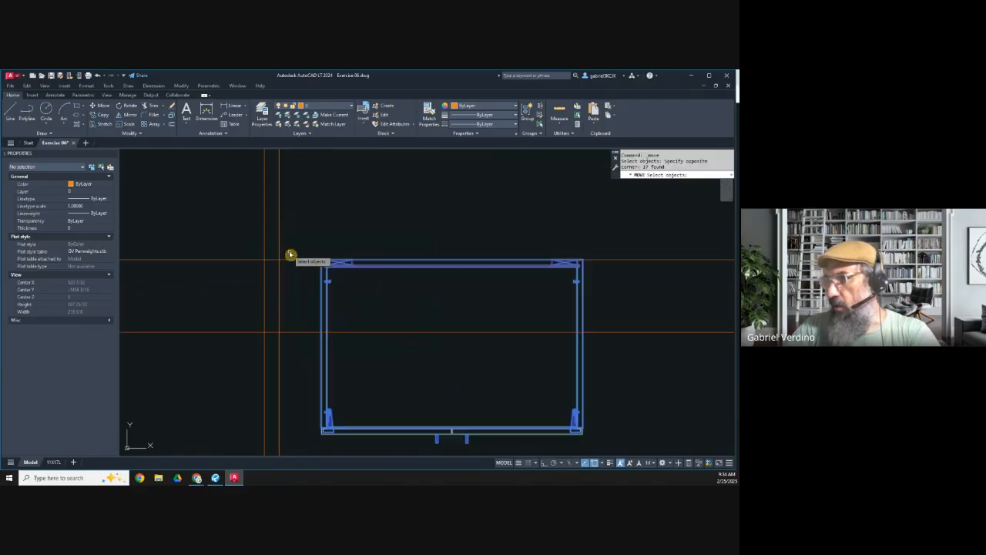
left_click(372, 272)
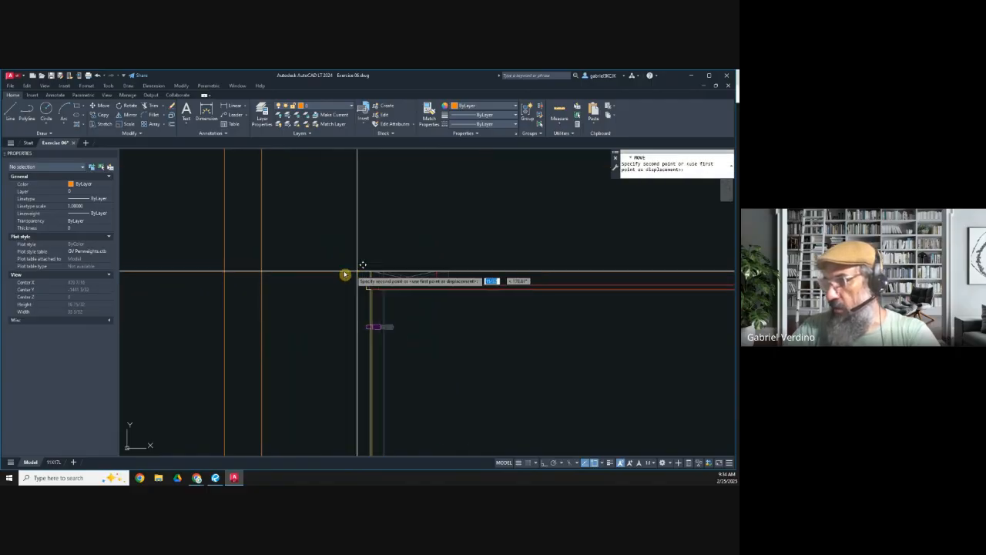
scroll(271, 251, "down", 5)
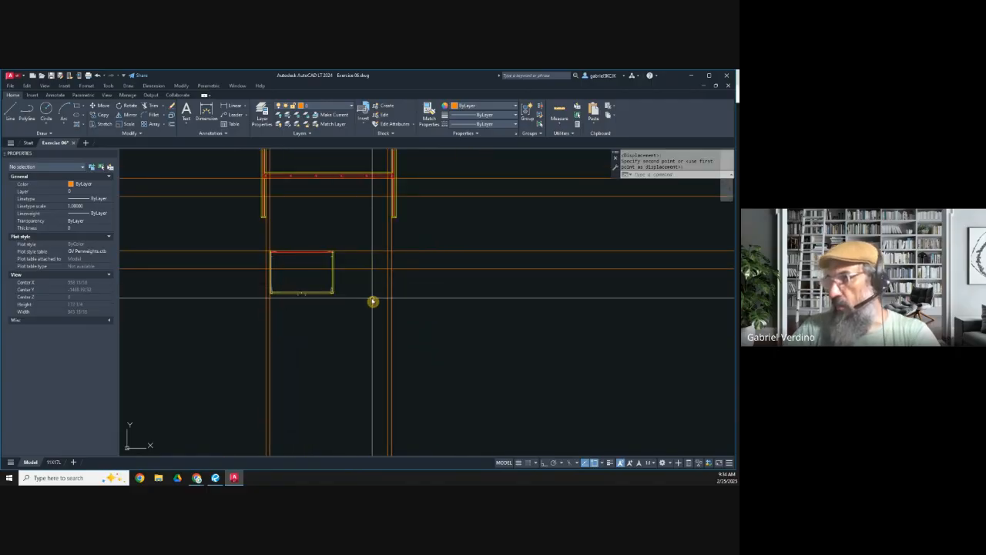
Step: Stretch the cabinet plan's front straight back to the copied lower horizontal line with ortho mode on, excluding the construction lines
scroll(314, 291, "up", 2)
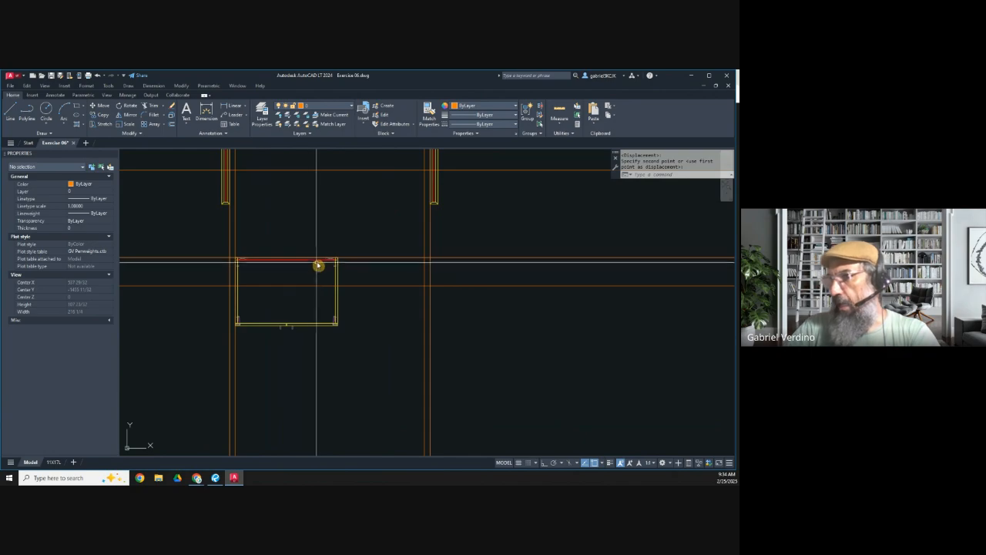
left_click(103, 125)
left_click(368, 346)
left_click(188, 301)
left_click(280, 384)
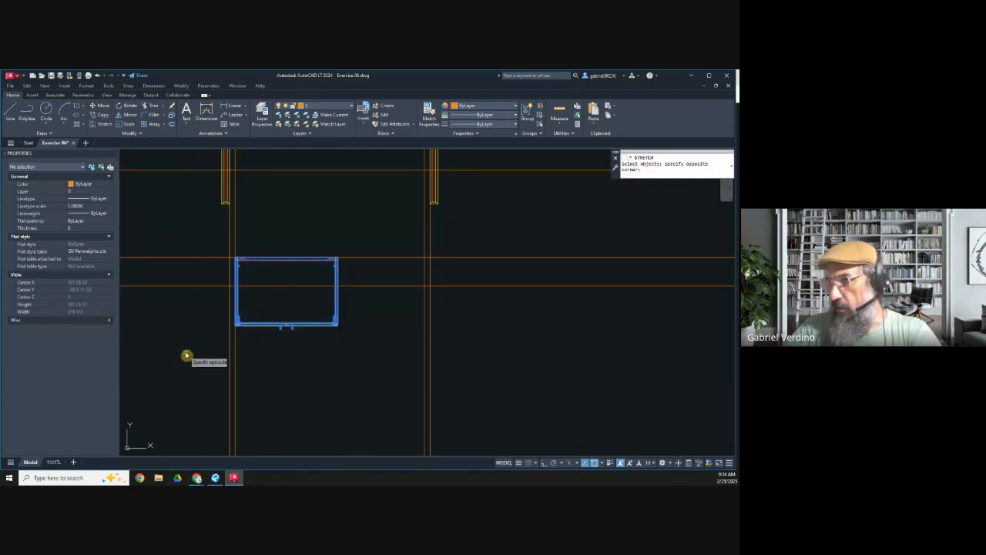
left_click(187, 355)
scroll(337, 326, "up", 3)
key("Return")
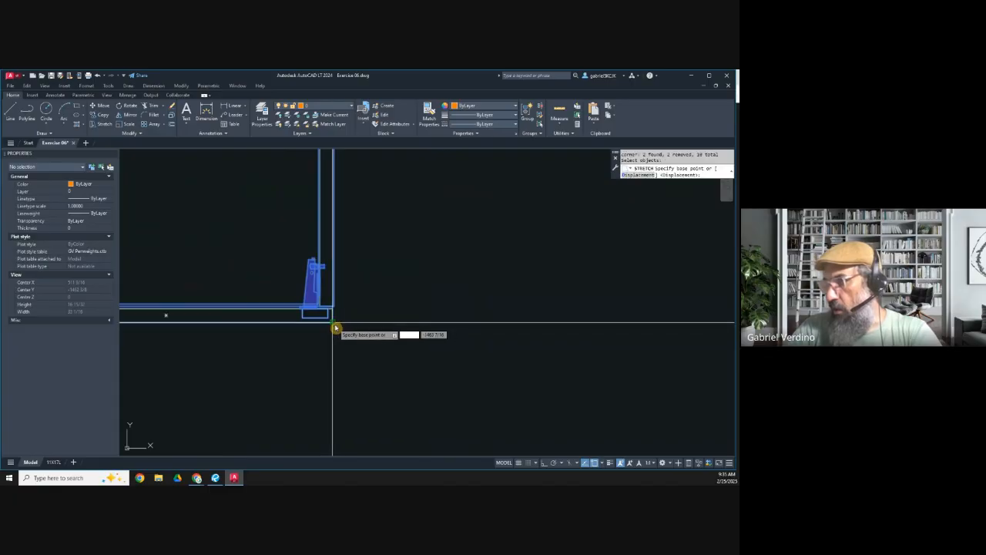
left_click(335, 325)
scroll(335, 325, "down", 7)
scroll(336, 266, "up", 7)
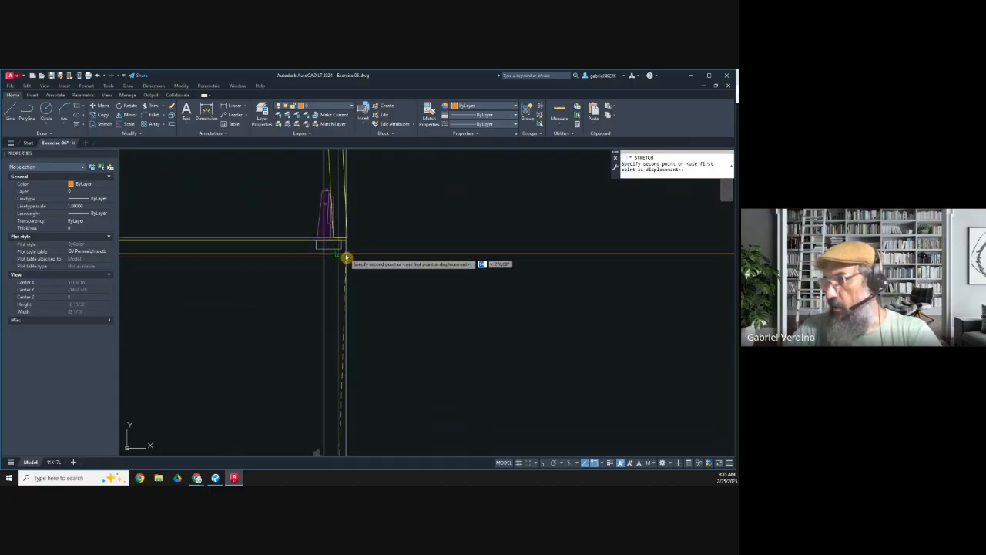
left_click(545, 463)
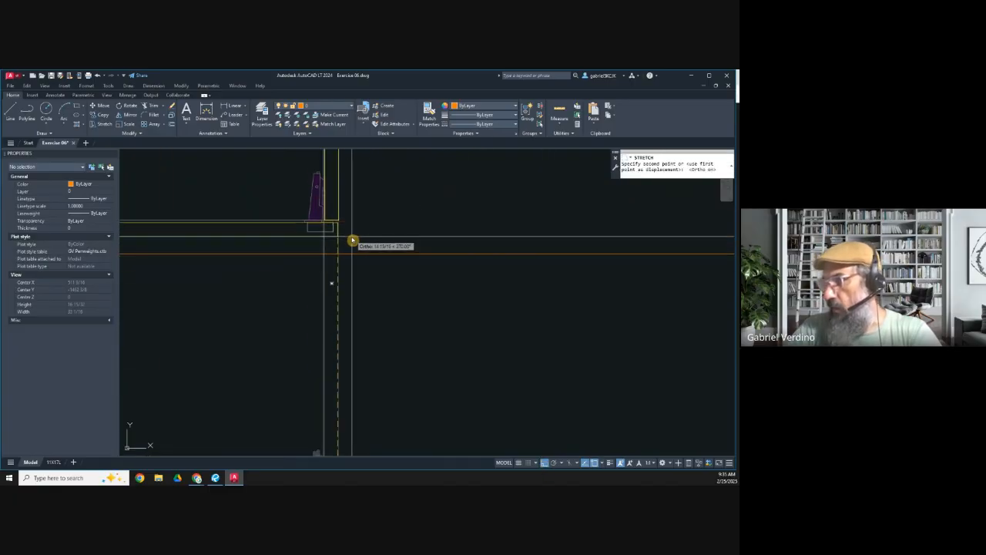
key("Escape")
Step: Shorten the dynamic cabinet box block to a depth of 9 1/8 inches so its front meets the back of the doors
scroll(374, 301, "down", 3)
left_click(381, 340)
left_click(347, 363)
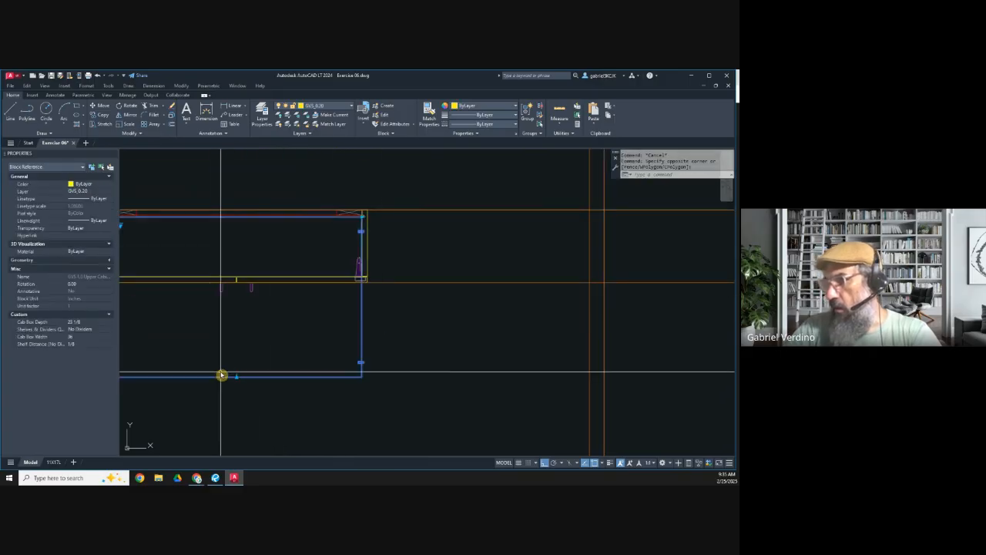
middle_click_drag(229, 375, 353, 349)
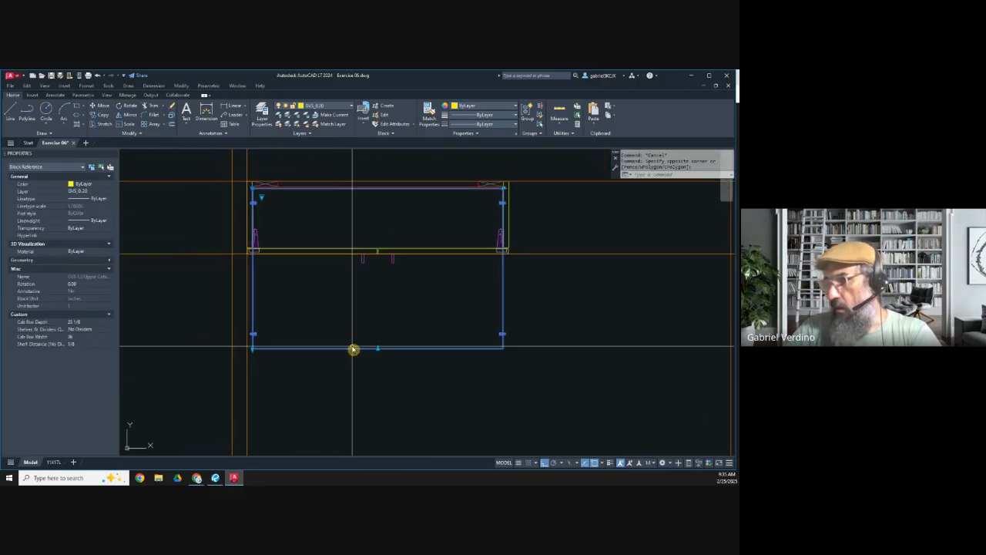
left_click(253, 351)
scroll(256, 251, "up", 10)
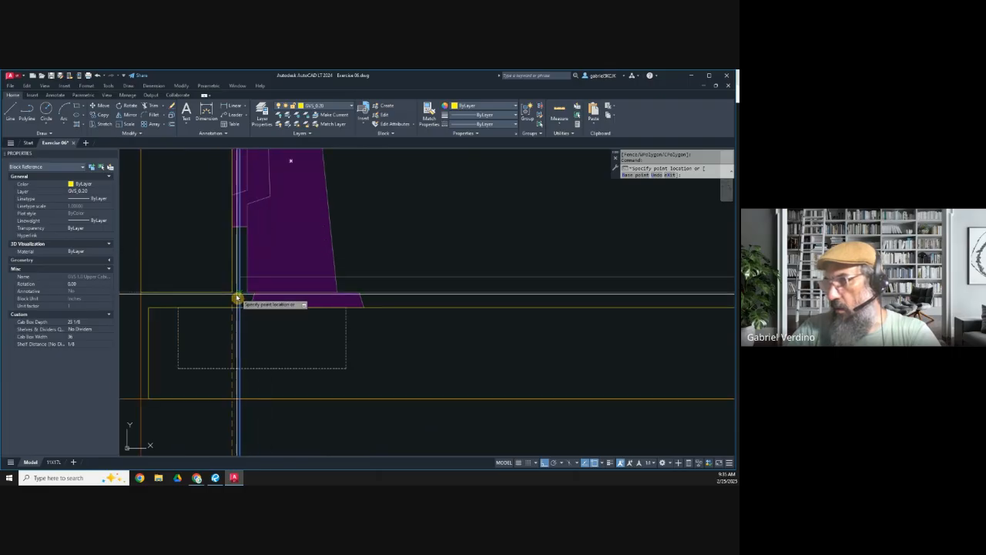
left_click(221, 319)
scroll(228, 331, "down", 6)
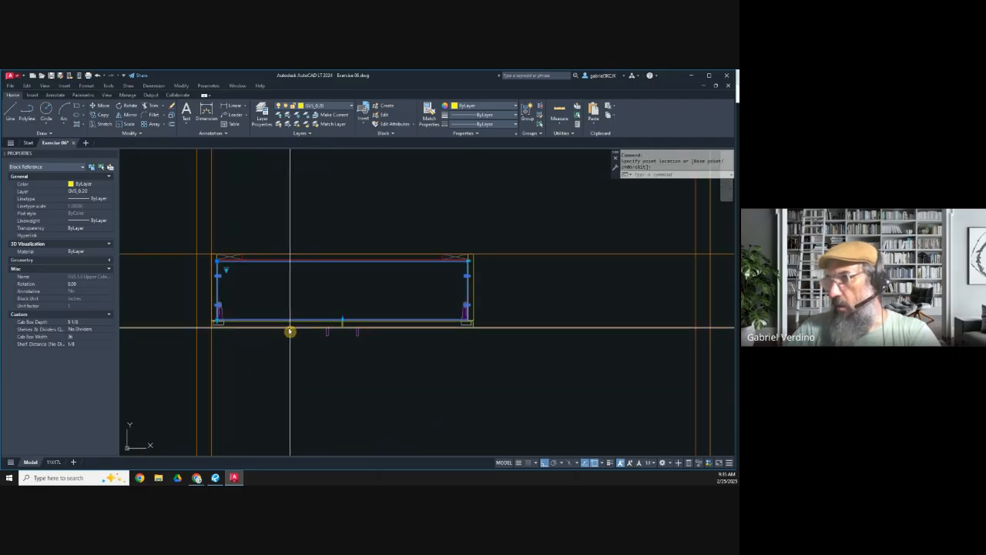
key("Escape")
Step: Draw a vertical construction line through the midpoint of the island's stud wall
scroll(308, 324, "down", 4)
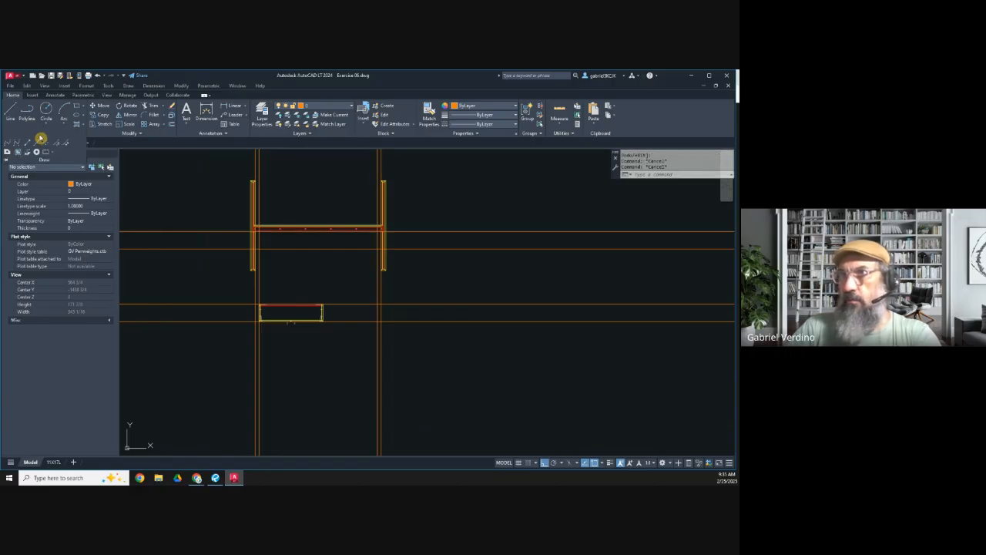
key("Return")
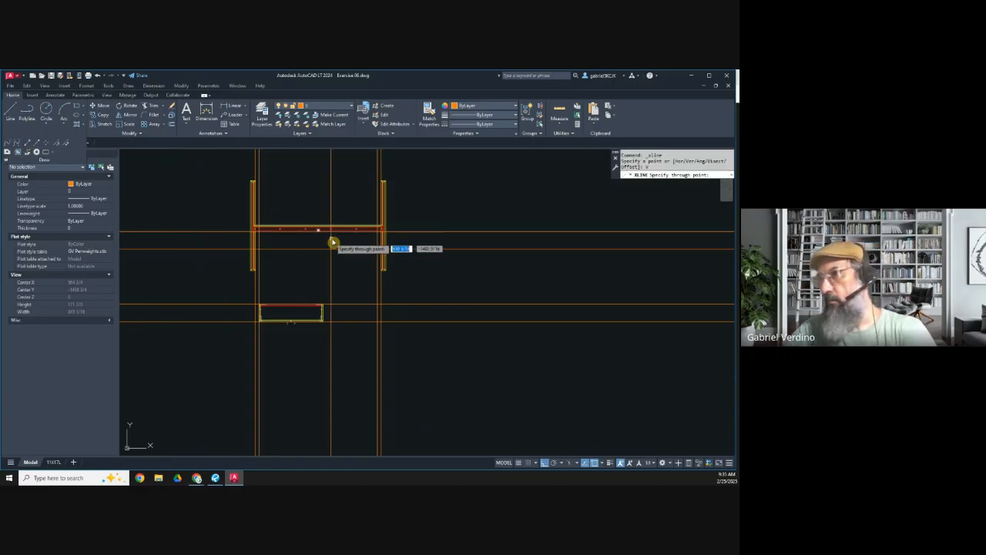
scroll(297, 232, "up", 5)
scroll(295, 222, "down", 4)
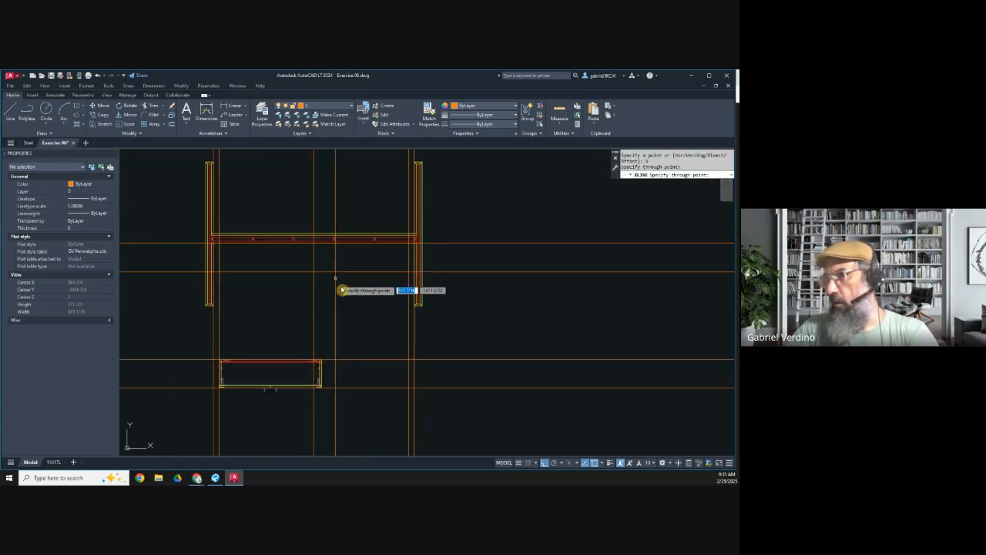
key("Escape")
Step: Stretch the cabinet plan's right end back to the vertical construction line at the island's midpoint, excluding the construction lines
left_click(100, 125)
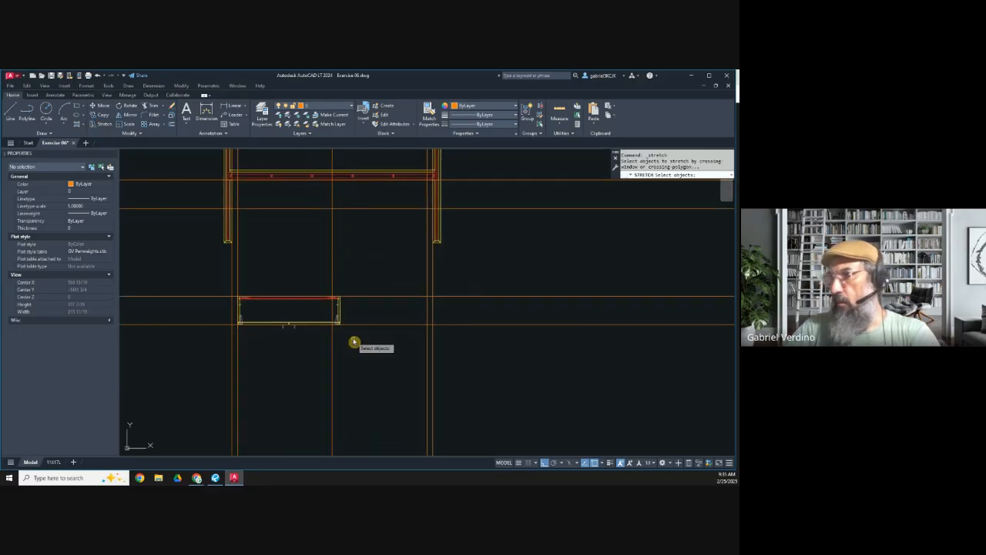
scroll(362, 344, "up", 4)
left_click(396, 370)
left_click(213, 201)
left_click(289, 198, "shift")
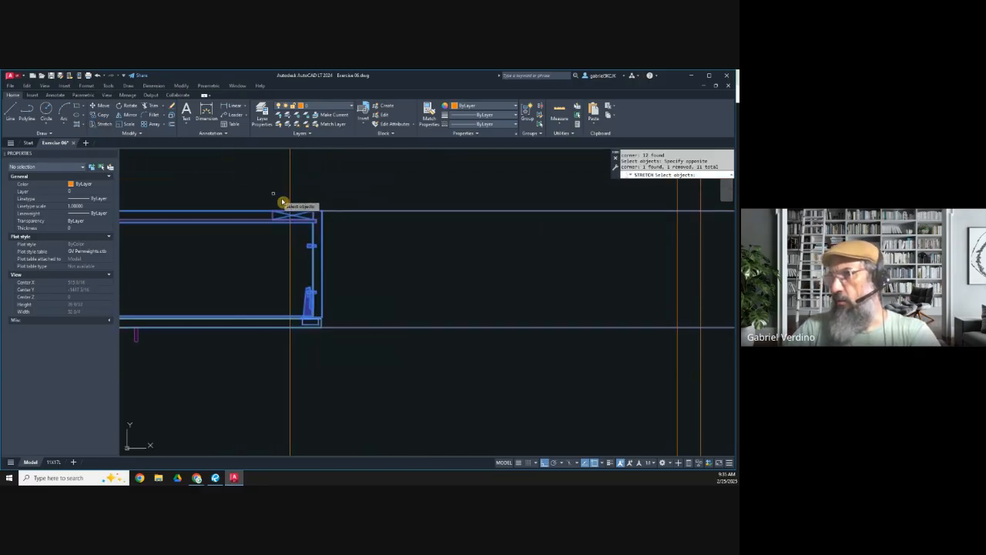
scroll(308, 211, "up", 5)
key("Return")
left_click(372, 223)
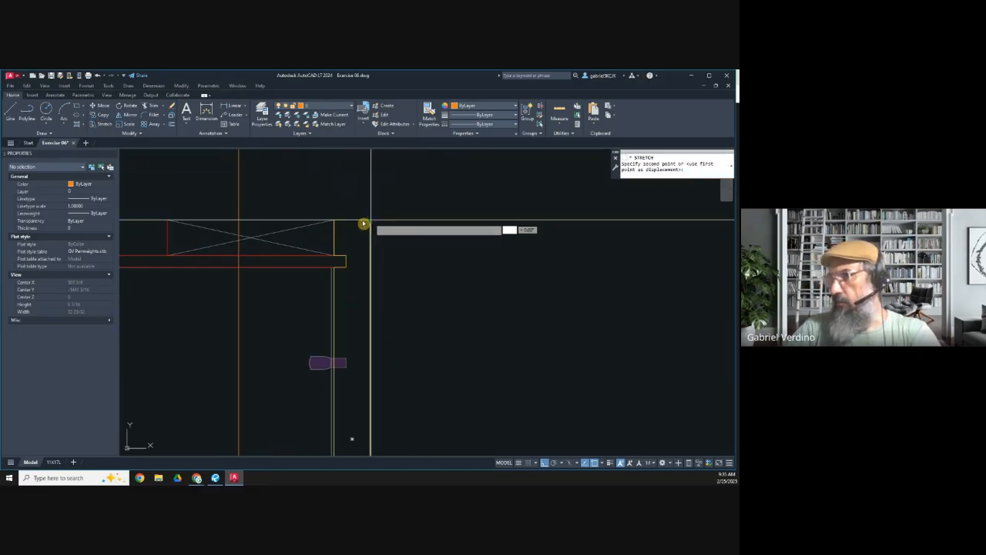
left_click(239, 221)
scroll(301, 239, "down", 5)
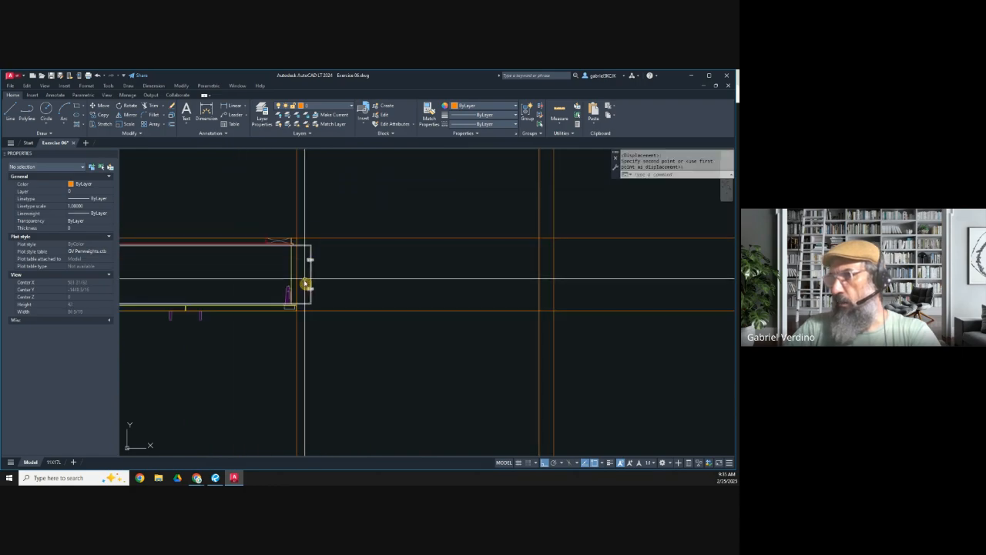
Step: Shorten the dynamic cabinet box block's width so its right side meets the end of the stretched cabinet
middle_click_drag(306, 276, 375, 271)
key("Escape")
left_click(380, 254)
left_click(375, 249)
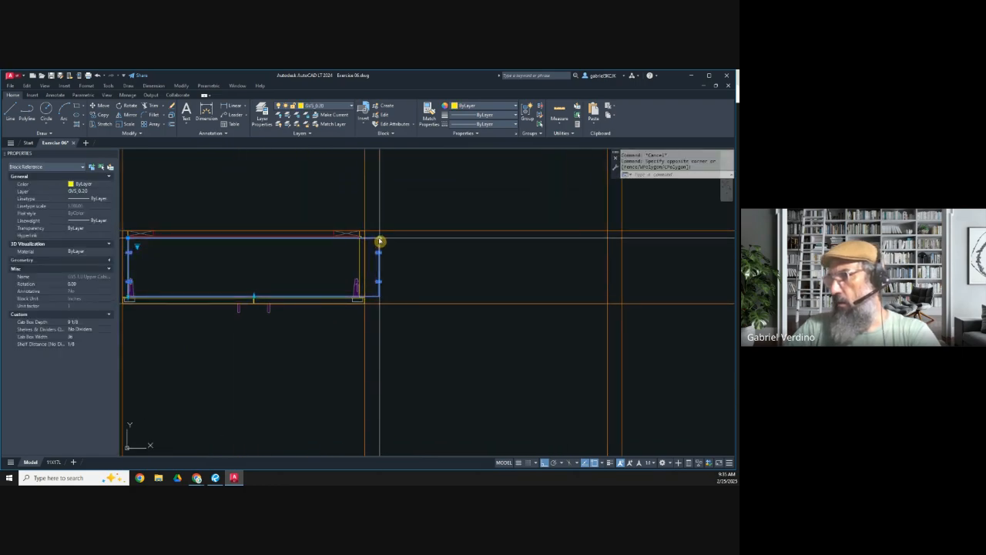
scroll(361, 241, "up", 5)
left_click(359, 241)
scroll(387, 252, "down", 7)
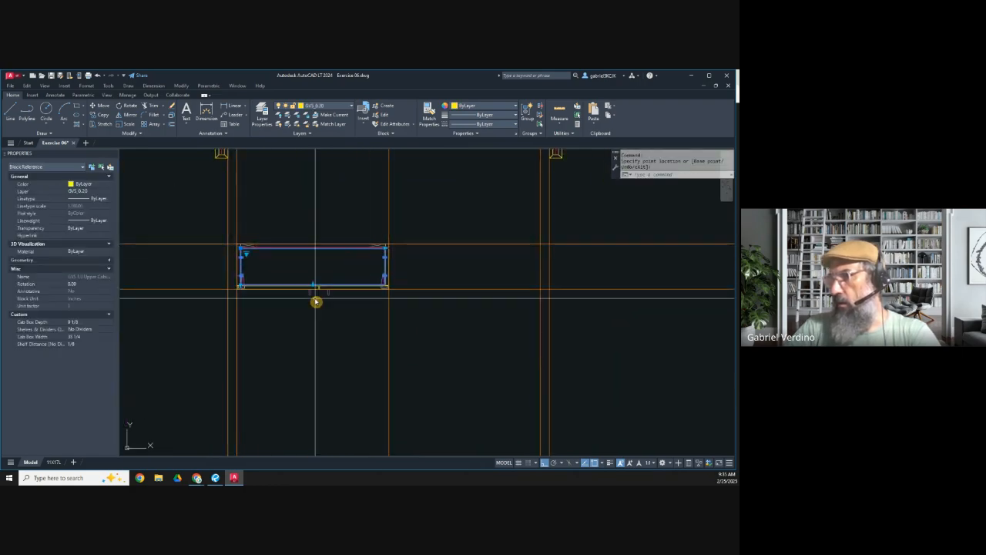
key("Escape")
Step: Draw a vertical construction line through the cabinet's midpoint and offset it 1/16 inch to both sides
middle_click_drag(302, 306, 342, 298)
scroll(332, 242, "up", 2)
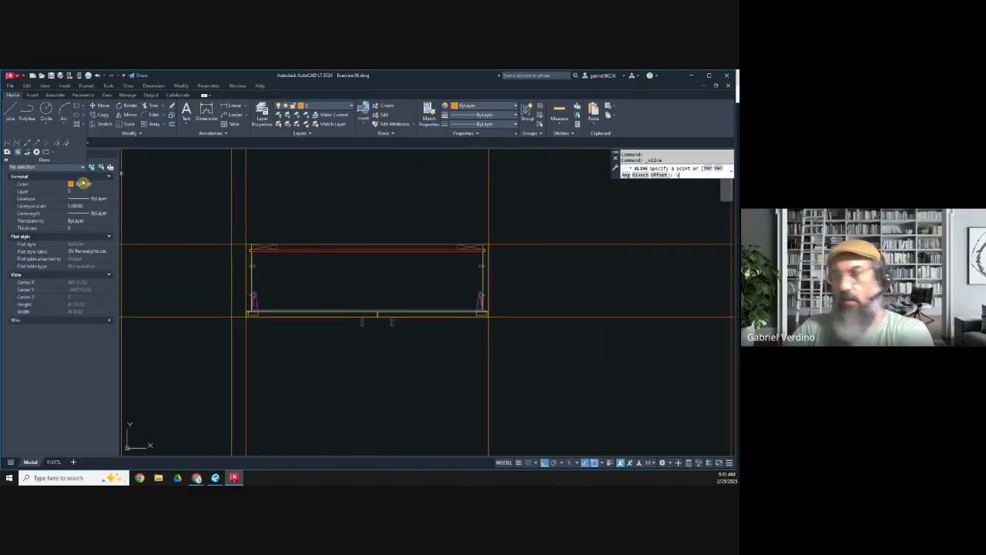
key("Return")
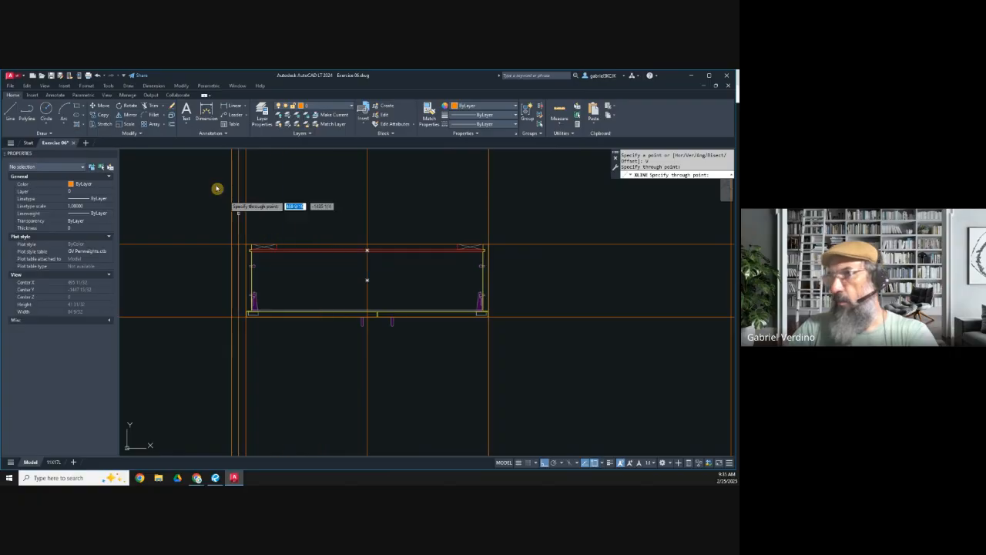
key("Escape")
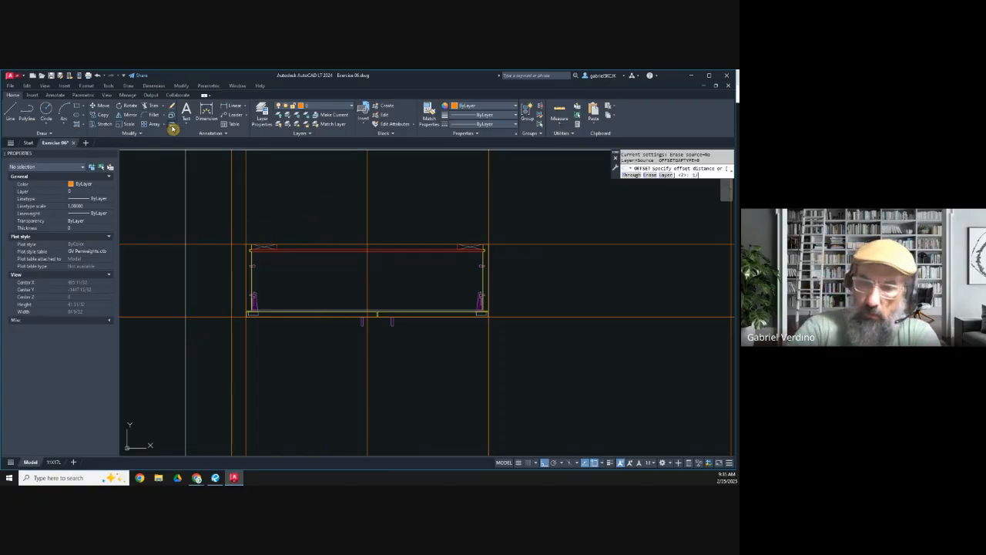
left_click(368, 222)
scroll(372, 249, "up", 5)
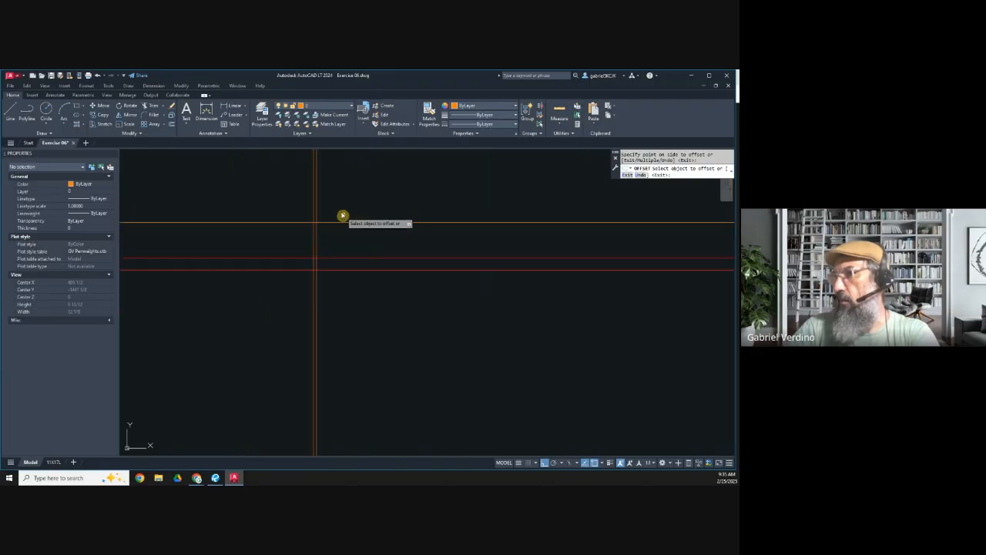
scroll(389, 211, "down", 5)
key("Escape")
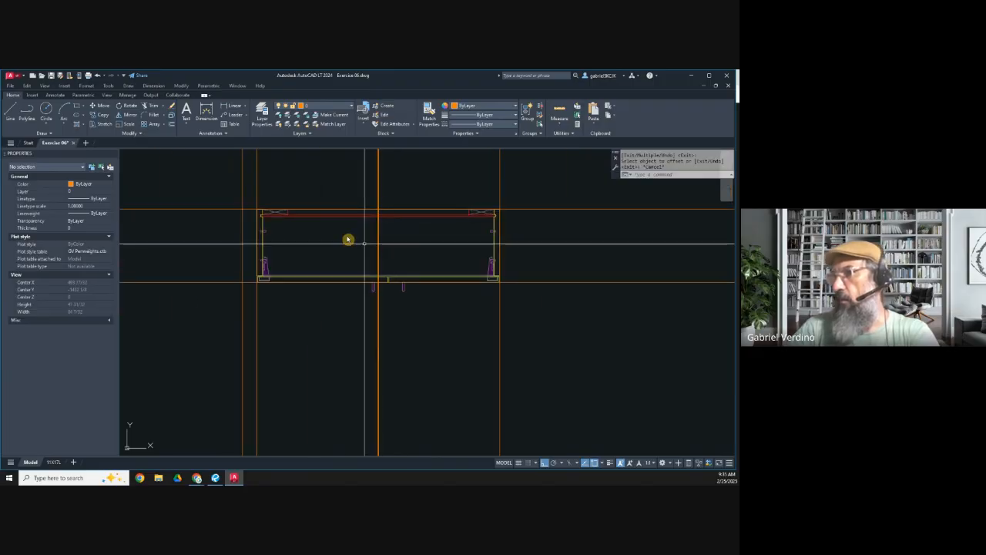
Step: Stretch the meeting door edges and their handles sideways so the door joint aligns with the cabinet's vertical centre lines
left_click(105, 126)
left_click(455, 335)
left_click(330, 242)
key("Return")
scroll(370, 289, "up", 4)
left_click(421, 281)
scroll(368, 282, "up", 3)
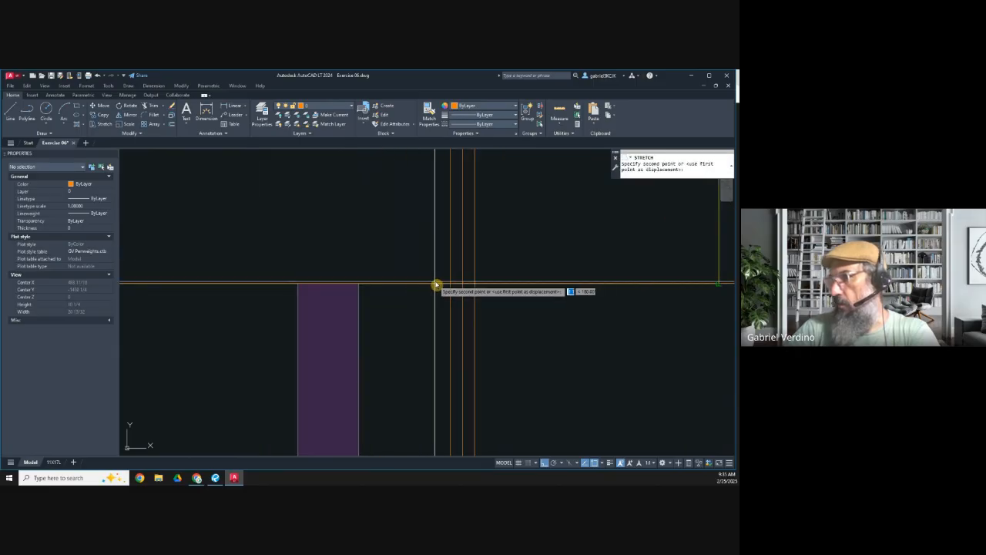
scroll(450, 286, "down", 6)
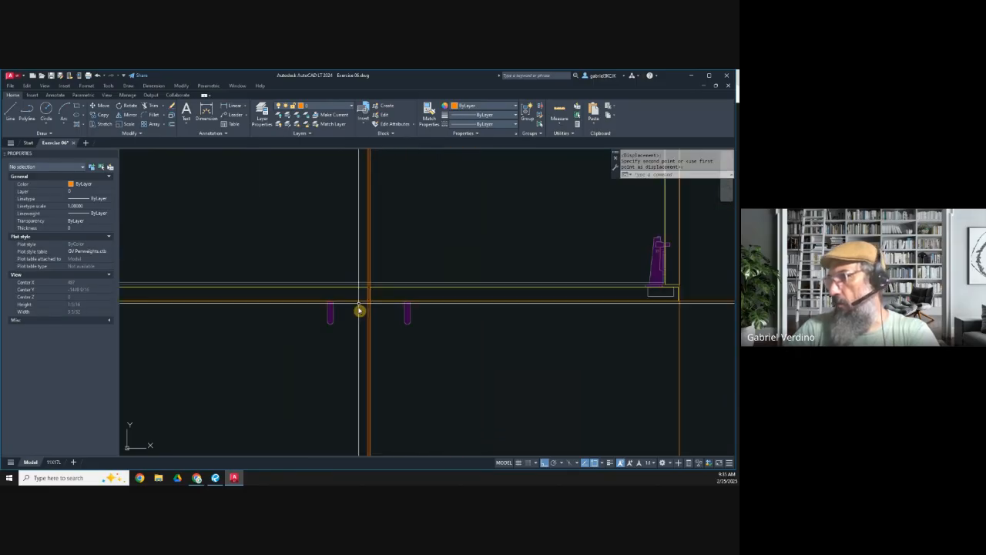
scroll(357, 283, "down", 5)
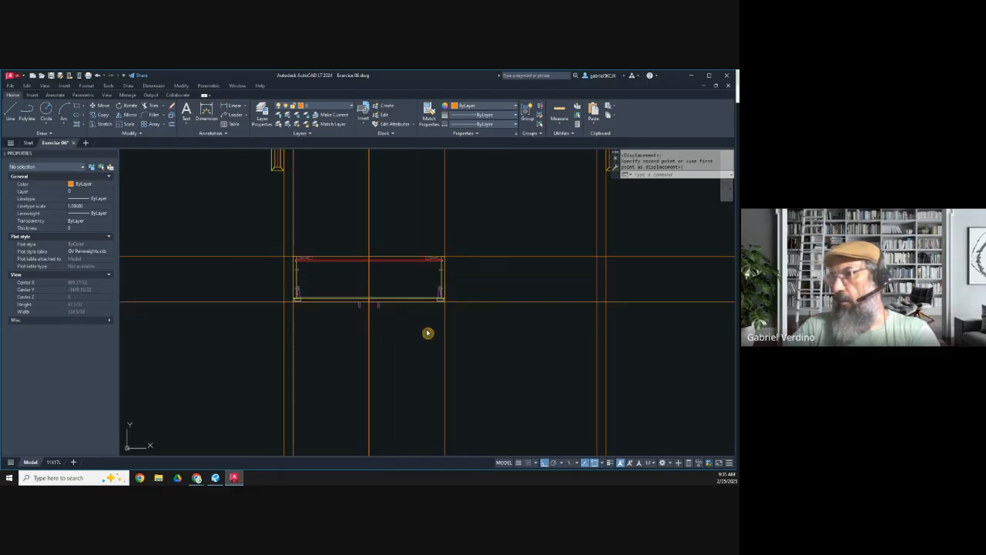
key("Escape")
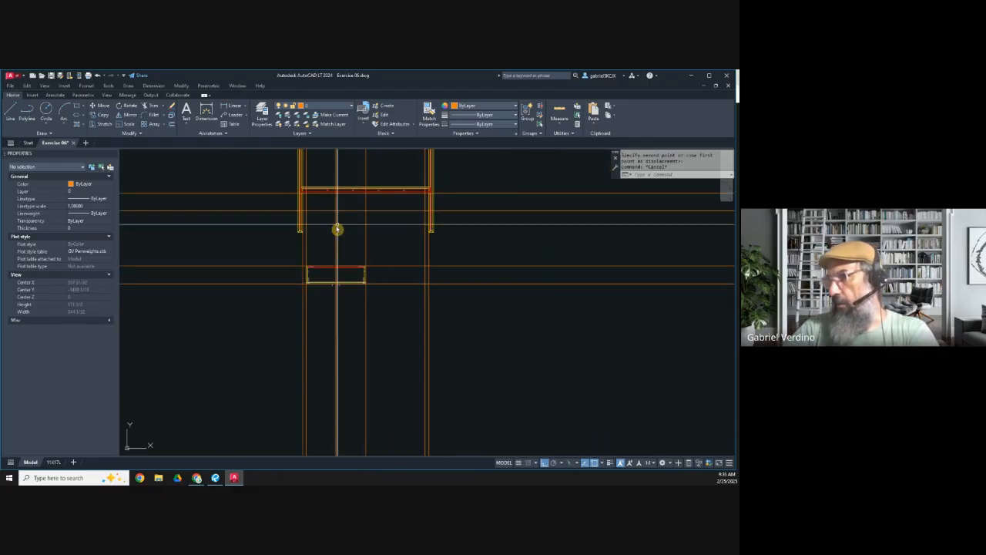
Step: Copy the cabinet plan so the copy's back left corner meets the original's back right corner, enabling the perpendicular object snap
middle_click_drag(340, 255, 316, 272)
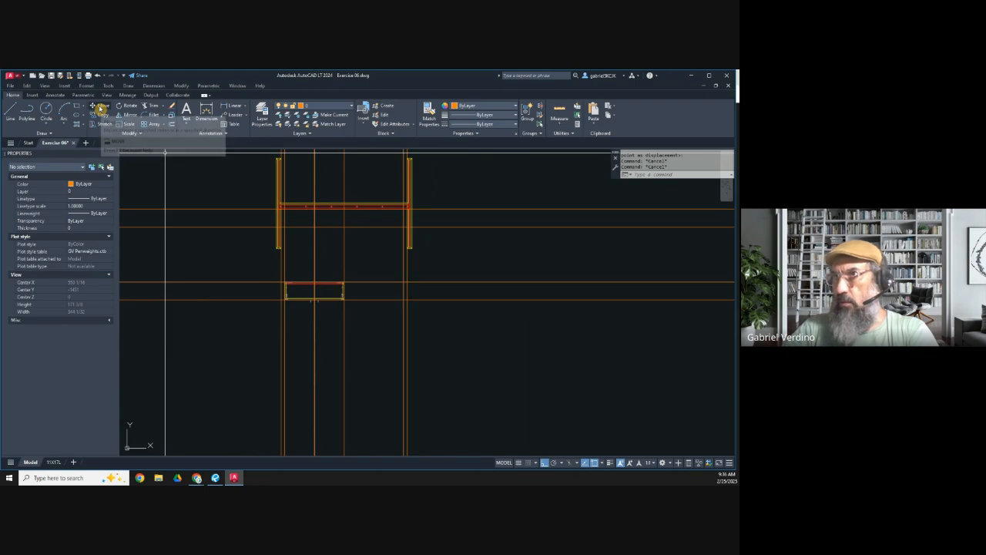
left_click(99, 114)
left_click(232, 262)
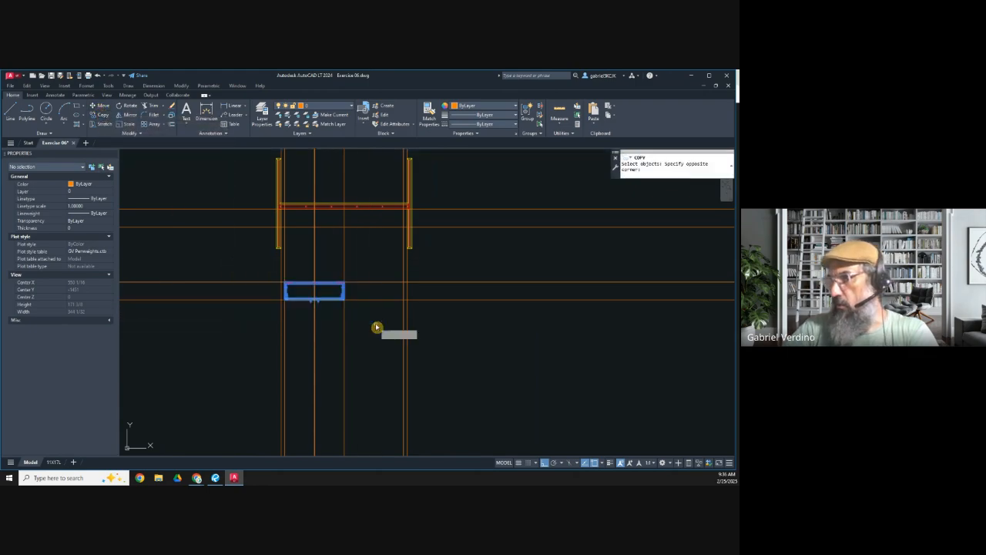
left_click(378, 326)
scroll(293, 283, "up", 8)
key("Return")
left_click(215, 256)
scroll(347, 273, "down", 3)
scroll(380, 255, "up", 6)
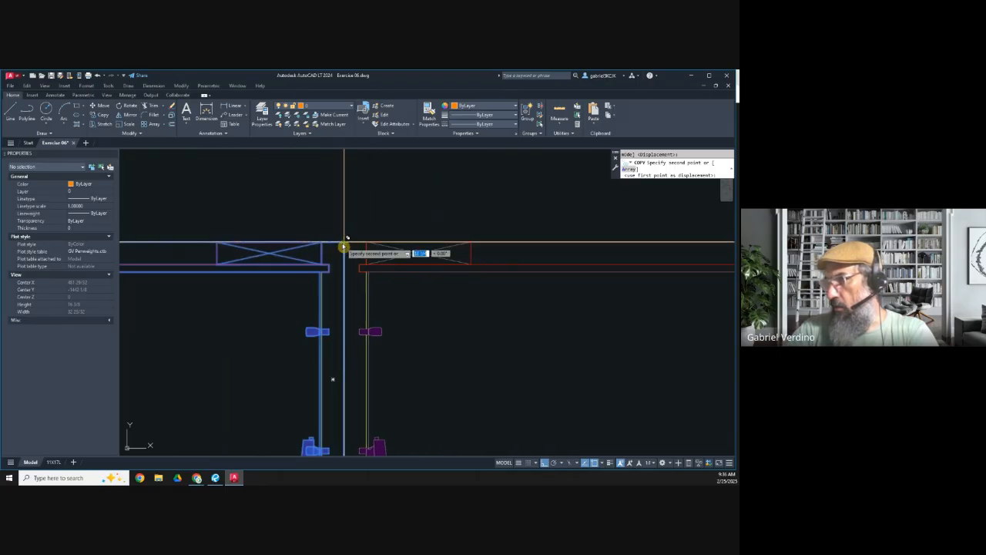
left_click(601, 463)
left_click(613, 404)
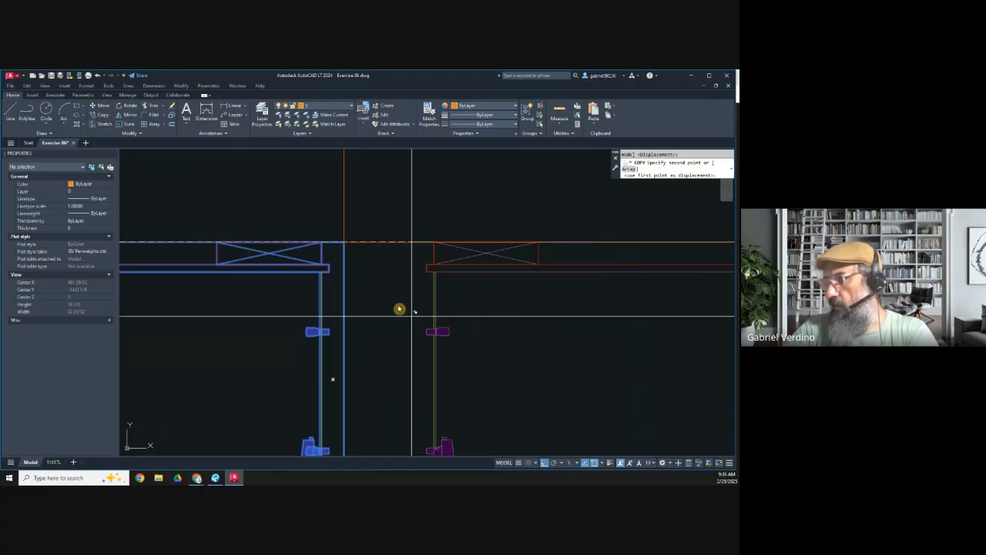
left_click(346, 246)
scroll(362, 308, "down", 5)
key("Escape")
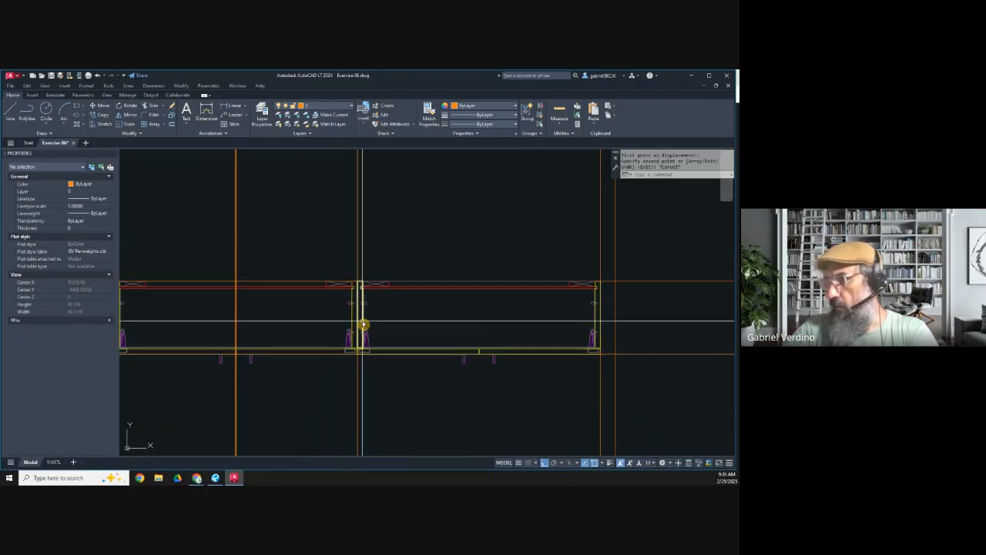
Step: Move both cabinet plans straight up to the upper horizontal construction line behind the island's stud wall, using the perpendicular snap
left_click(104, 109)
left_click(207, 284)
left_click(502, 381)
scroll(259, 306, "up", 5)
key("Return")
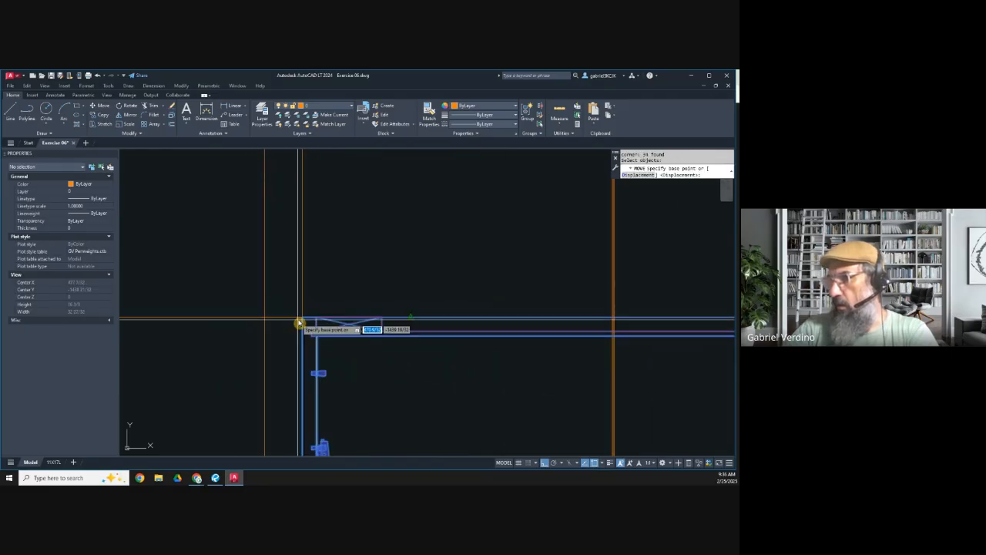
left_click(303, 322)
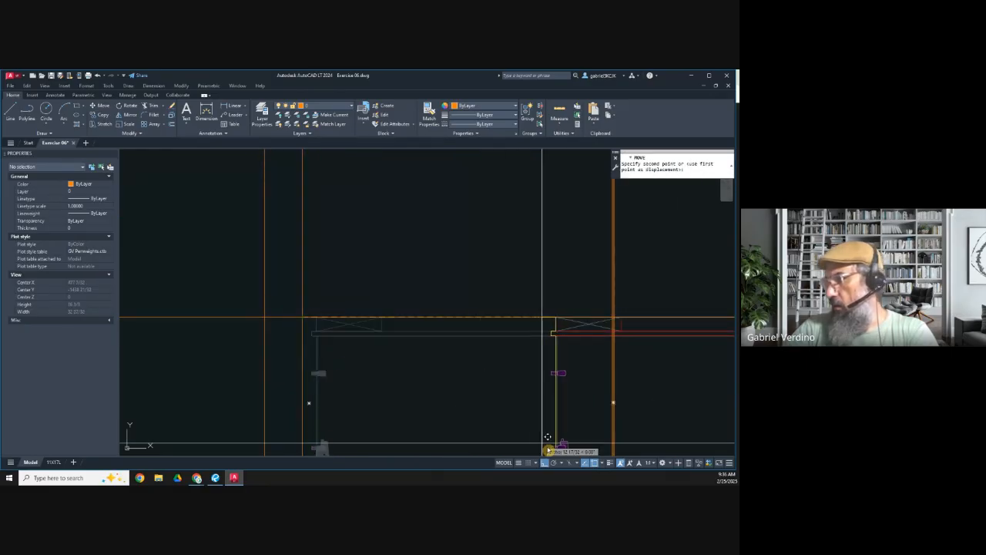
left_click(604, 464)
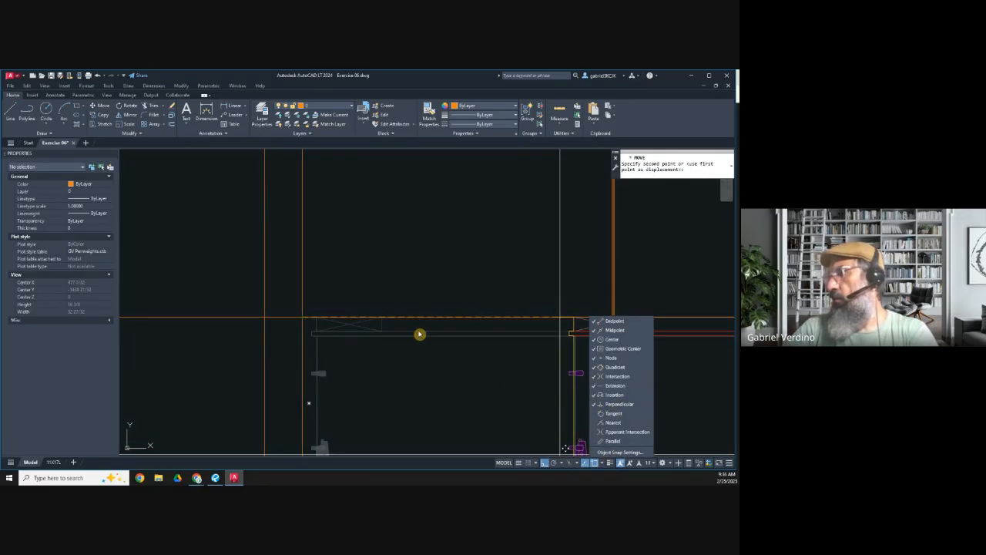
left_click(360, 285)
scroll(301, 374, "down", 5)
scroll(307, 252, "up", 5)
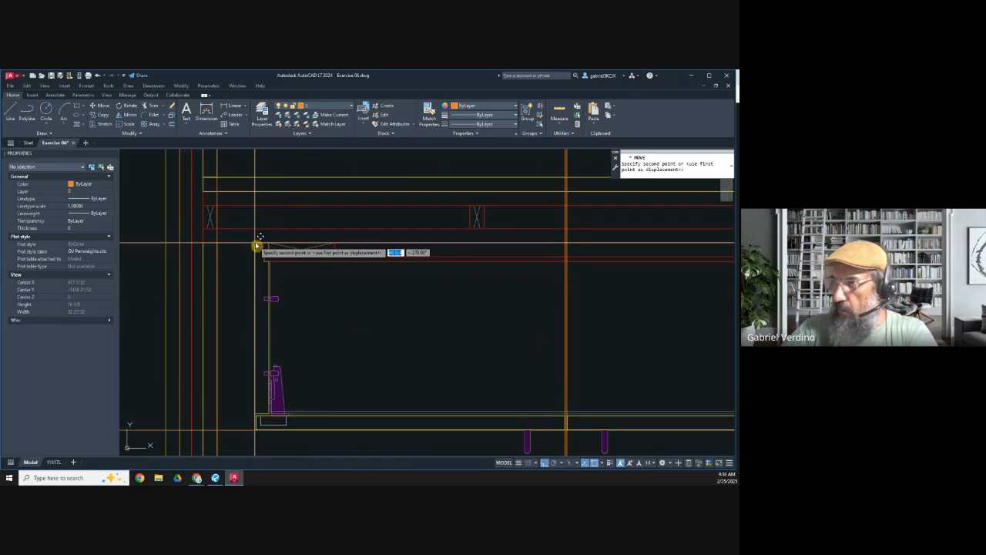
left_click(258, 246)
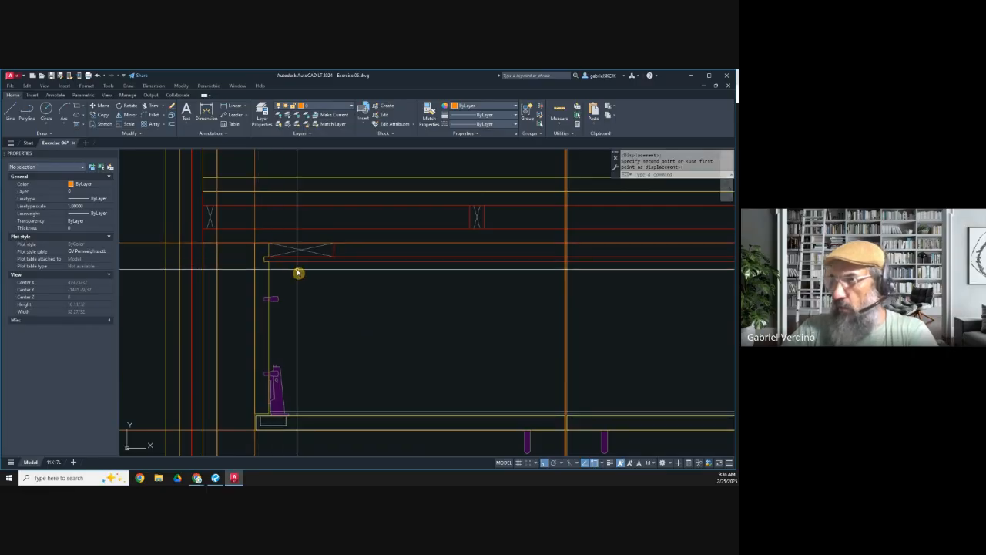
Step: Examine how the two cabinets fit against the construction lines and the filler gaps at both waterfall sides
scroll(301, 266, "down", 3)
scroll(297, 337, "up", 3)
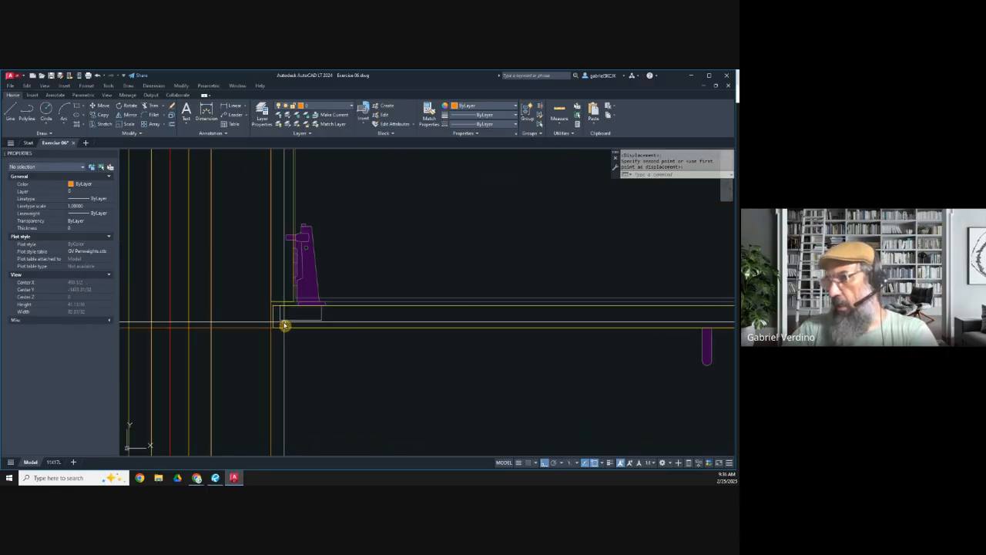
scroll(275, 330, "up", 2)
scroll(270, 327, "down", 4)
scroll(227, 314, "up", 2)
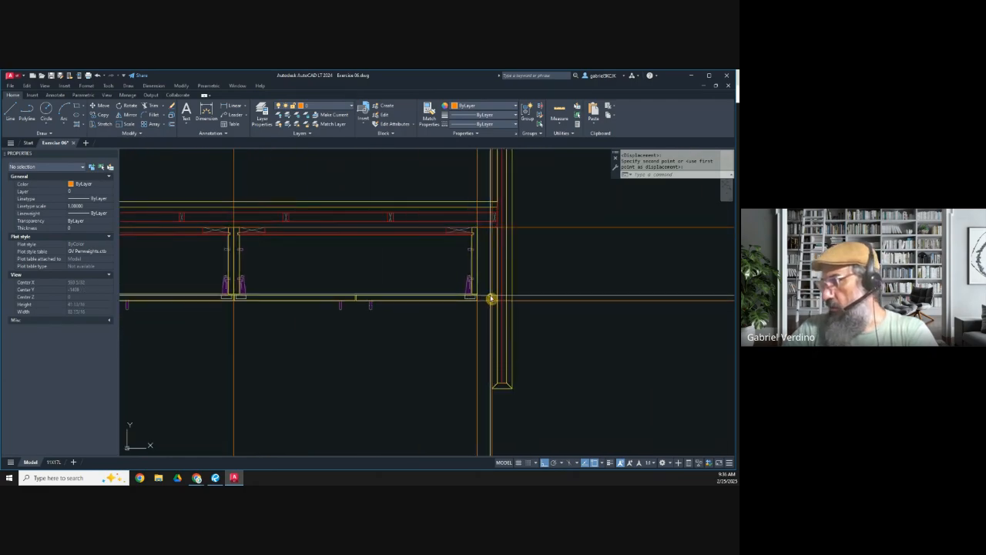
scroll(491, 299, "up", 1)
scroll(476, 301, "down", 2)
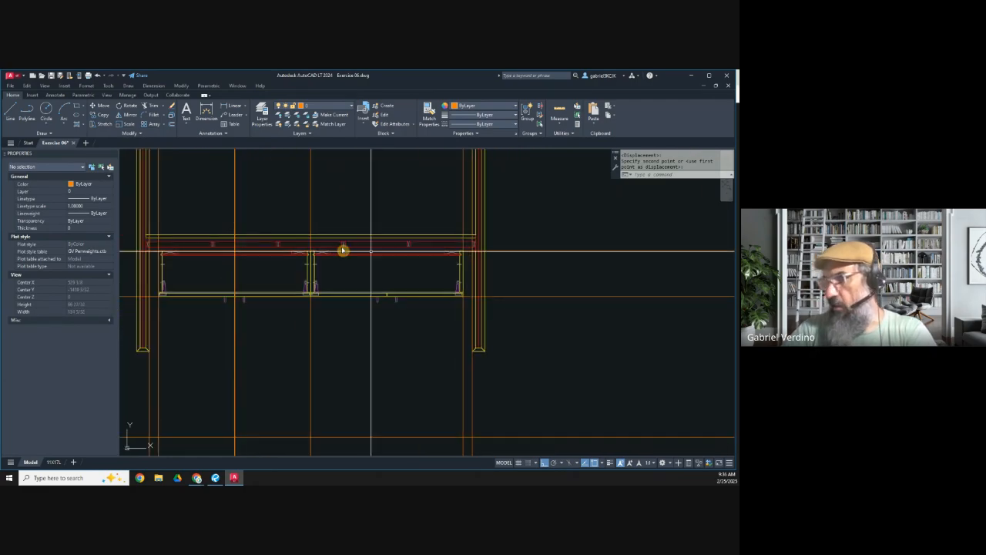
middle_click_drag(226, 304, 370, 271)
scroll(369, 278, "down", 4)
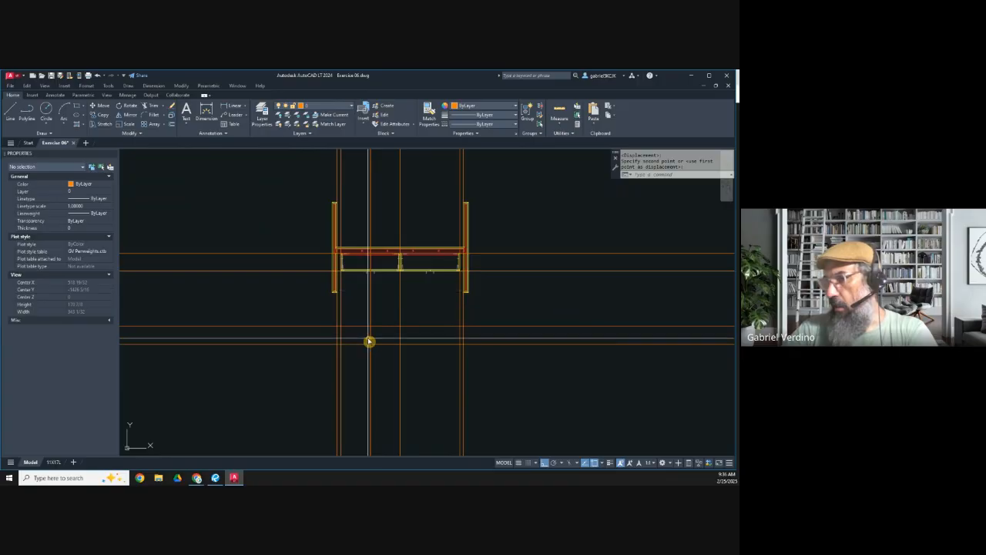
Step: Erase the two copied horizontal construction lines below the island
key("Escape")
left_click(320, 360)
left_click(283, 316)
key("Delete")
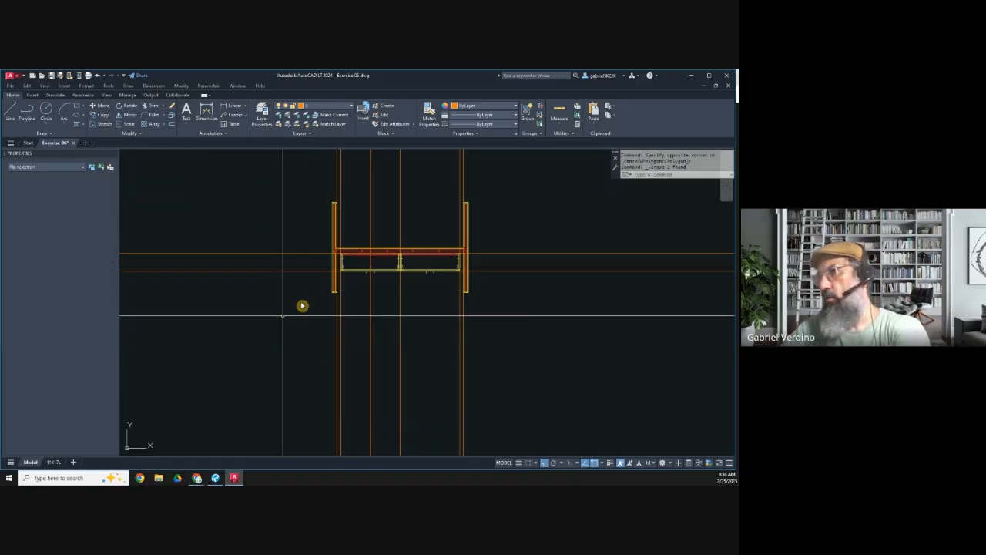
Step: Offset the left cabinet's outer vertical construction line 3/4 inch outward and the door-front horizontal line 3/4 inch back
scroll(308, 297, "up", 5)
scroll(295, 301, "up", 5)
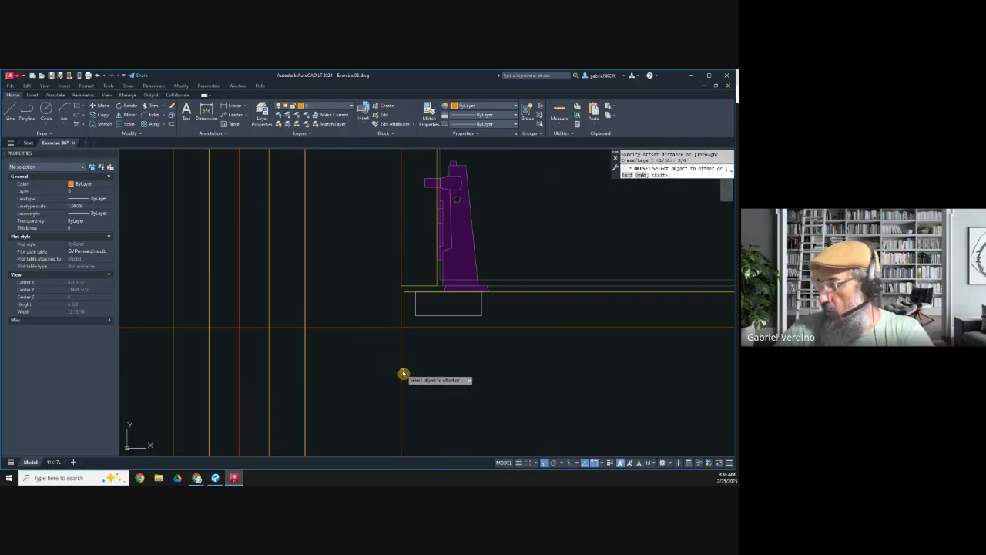
left_click(352, 329)
left_click(359, 294)
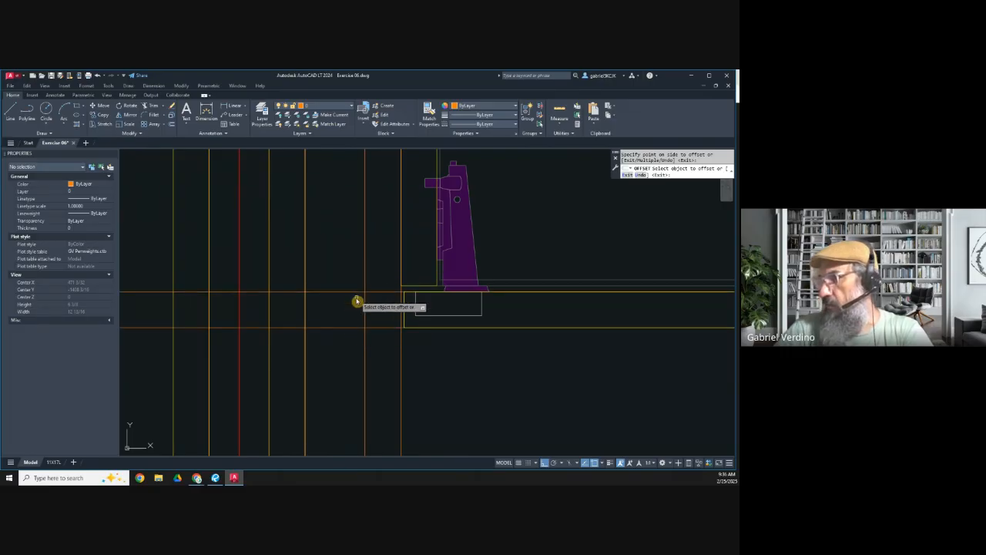
Step: Offset the door-front horizontal construction line 4 inches back toward the stud wall
key("Return")
key("Return")
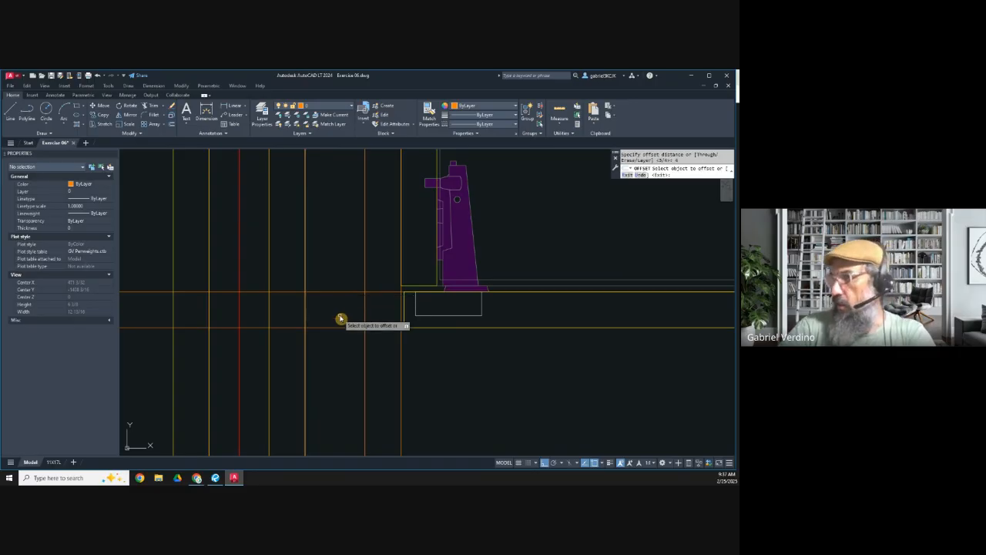
left_click(337, 331)
scroll(329, 297, "down", 3)
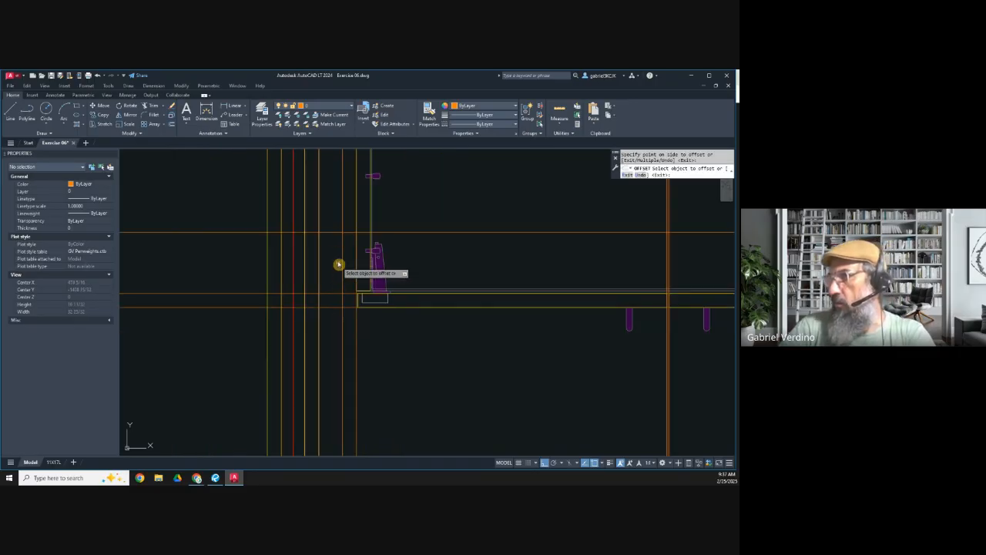
scroll(333, 255, "up", 2)
key("Escape")
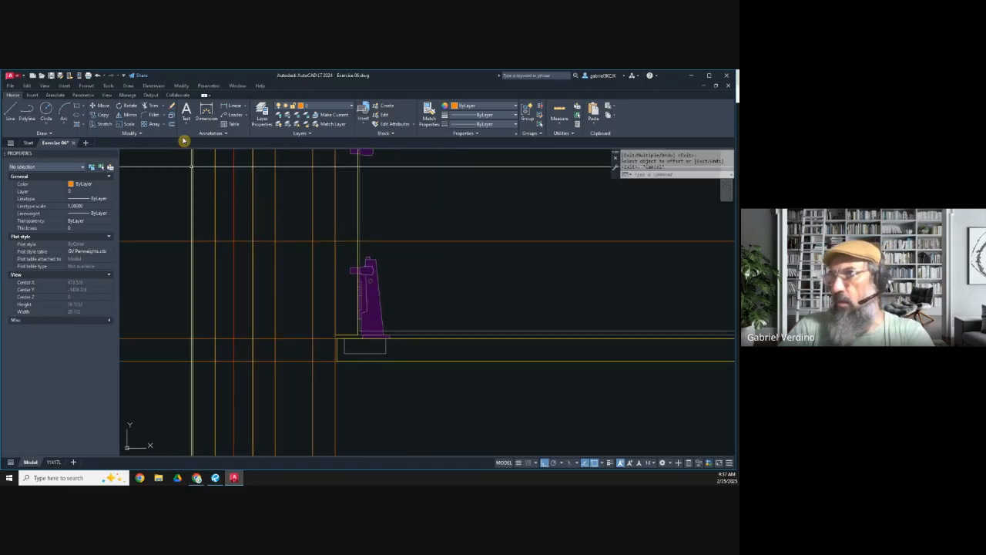
Step: Make layer GVS_0.20 current and draw the filler's return as a rectangle beside the left cabinet, from the 4-inch construction line to the door front
left_click(305, 108)
left_click(318, 170)
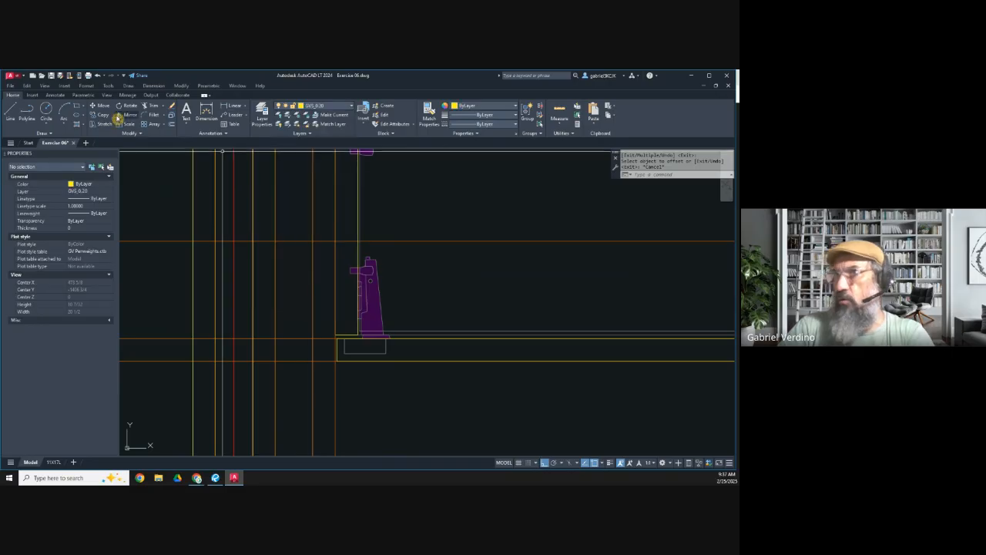
left_click(80, 109)
left_click(313, 242)
left_click(324, 372)
scroll(319, 372, "up", 4)
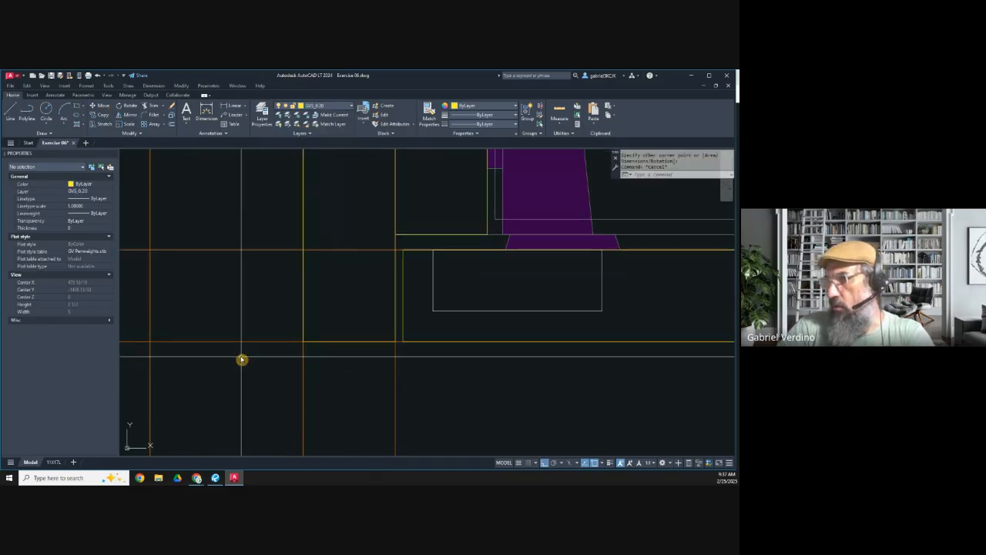
Step: Draw the filler's face as a door-thick rectangle from the left waterfall side to the cabinet's outer construction line
key("Return")
left_click(150, 342)
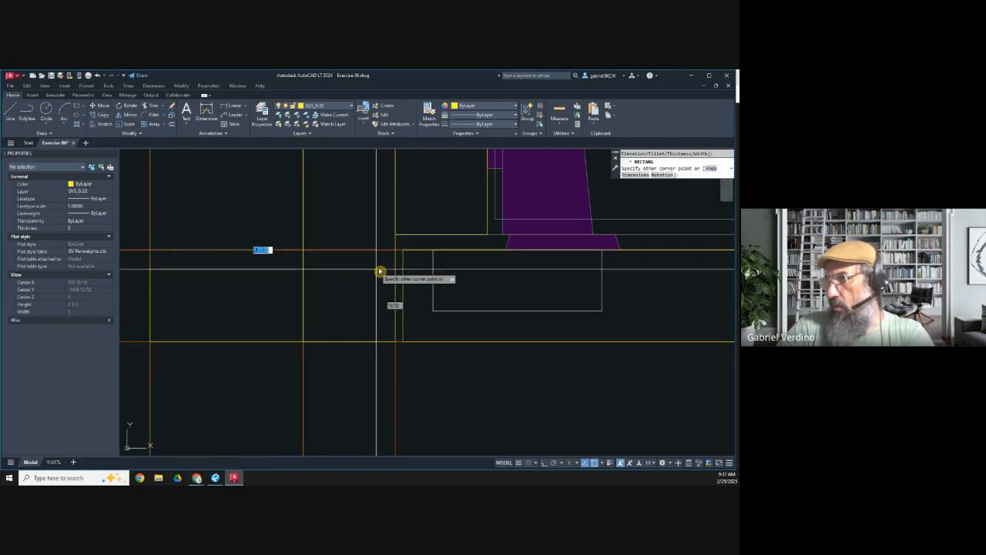
left_click(397, 255)
key("Escape")
Step: Miter the joint between the filler's face and return by stretching their inner corners to the intersecting construction lines
left_click(316, 252)
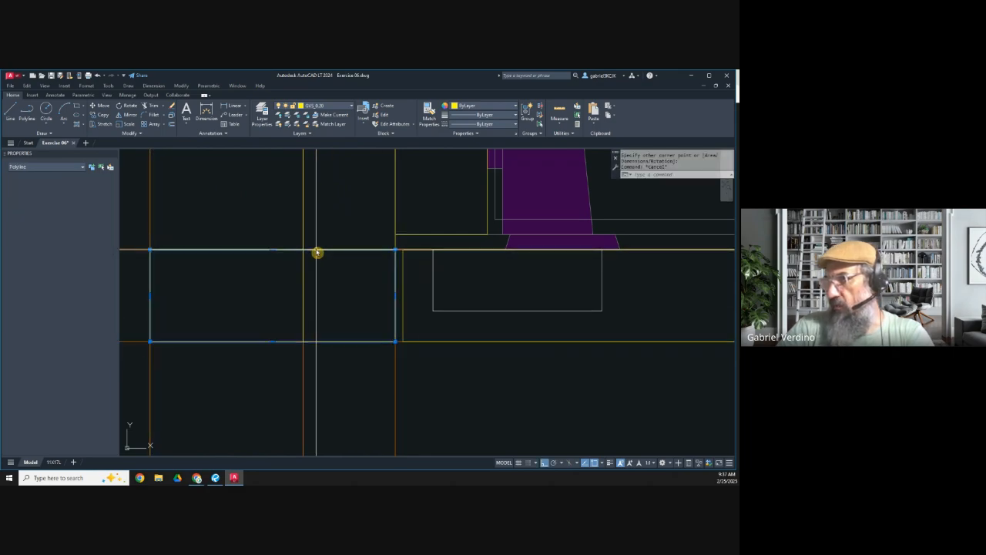
left_click(395, 249)
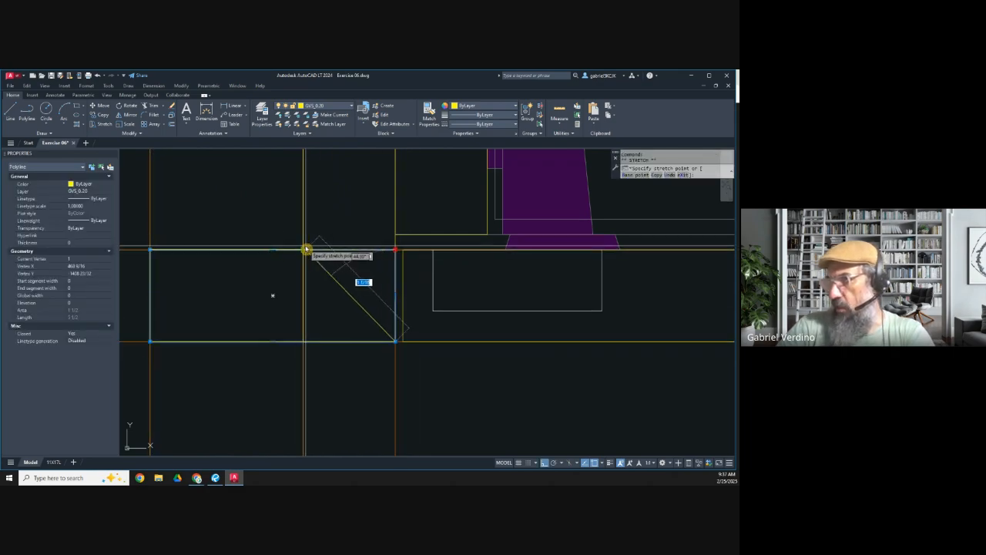
left_click(302, 249)
key("Escape")
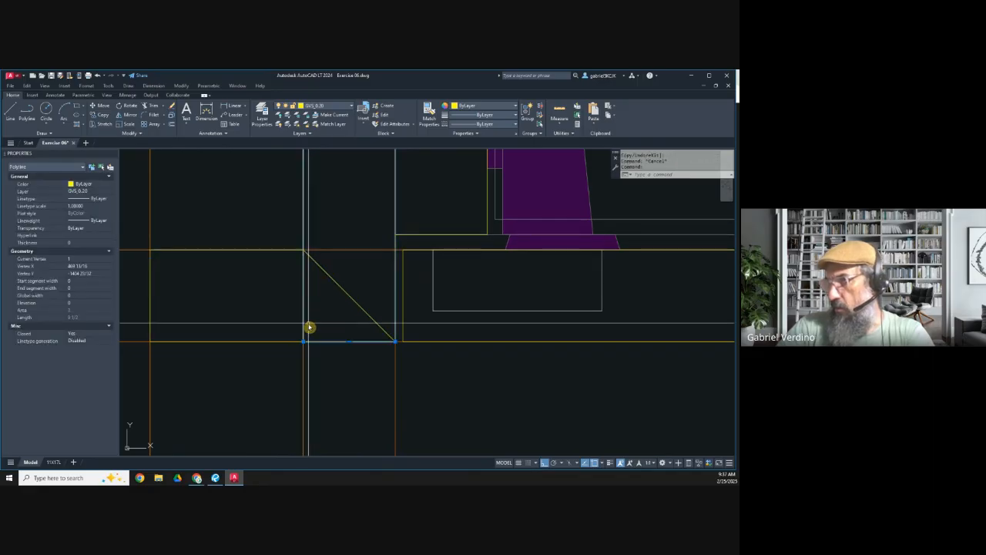
left_click(302, 342)
left_click(304, 249)
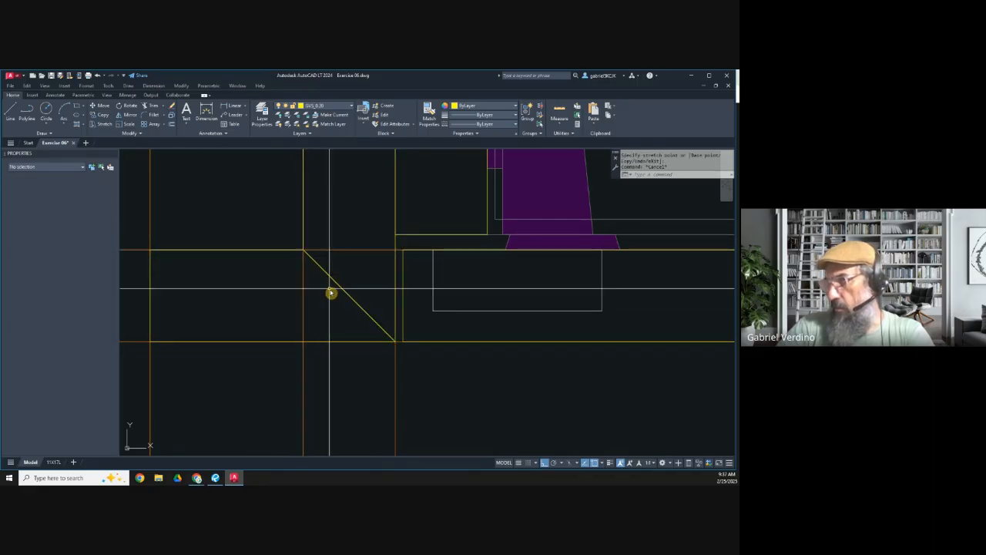
key("Escape")
Step: Erase the vertical construction lines at the left filler and all the horizontal construction lines across the island
scroll(330, 289, "down", 5)
scroll(366, 310, "down", 4)
middle_click_drag(377, 428, 354, 333)
left_click(355, 348)
left_click(286, 342)
key("Delete")
middle_click_drag(272, 258, 241, 361)
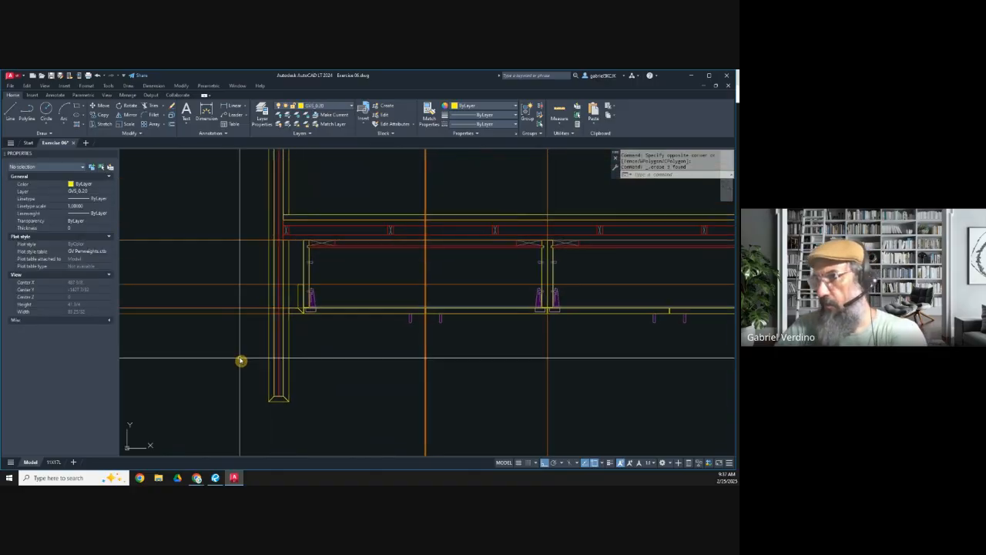
left_click(223, 339)
left_click(197, 227)
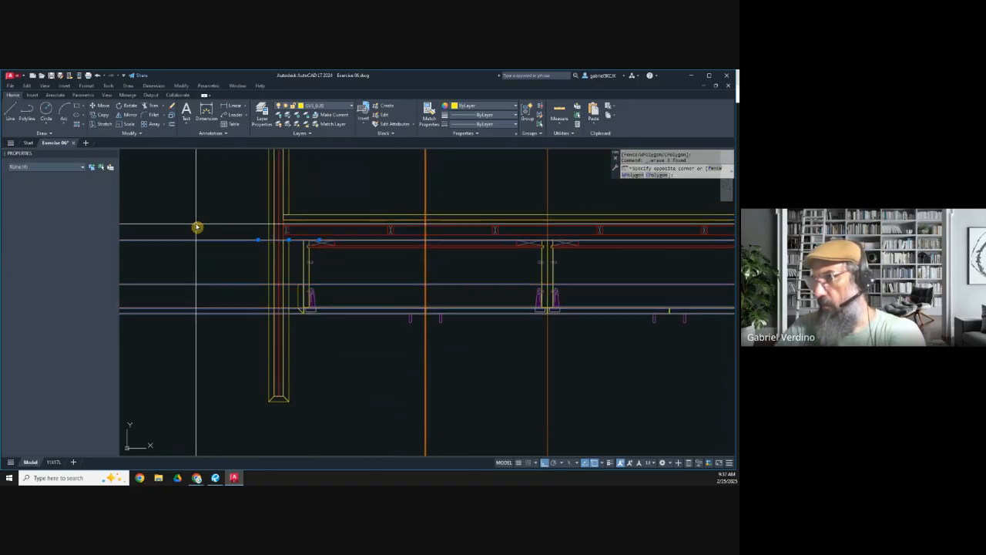
key("Delete")
Step: Erase the remaining vertical construction lines through the cabinets and toward the right waterfall side
left_click(469, 369)
left_click(401, 376)
key("Delete")
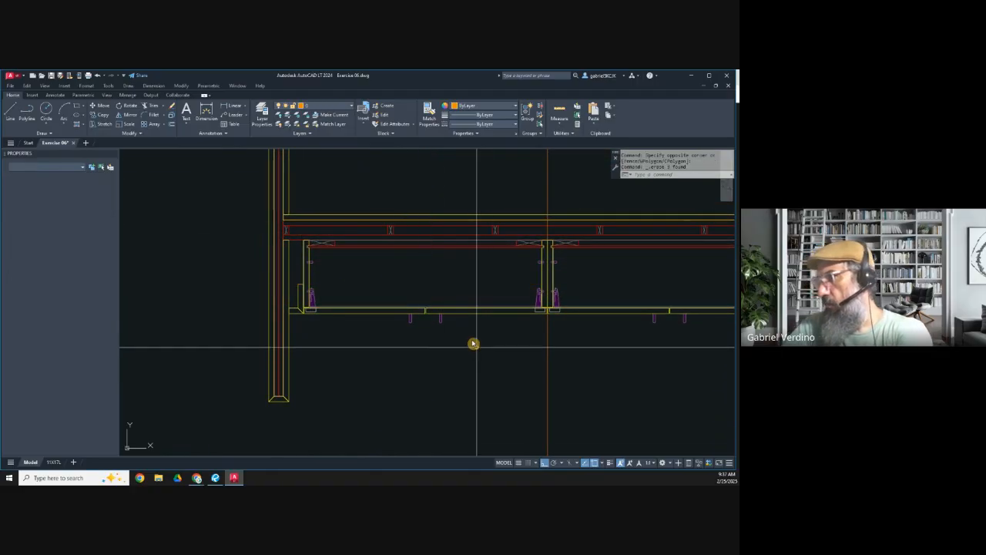
left_click(572, 373)
left_click(508, 351)
key("Delete")
scroll(521, 359, "down", 5)
left_click(568, 387)
left_click(506, 388)
key("Delete")
Step: Try a short horizontal line across the filler's return
scroll(412, 308, "up", 6)
scroll(316, 367, "up", 4)
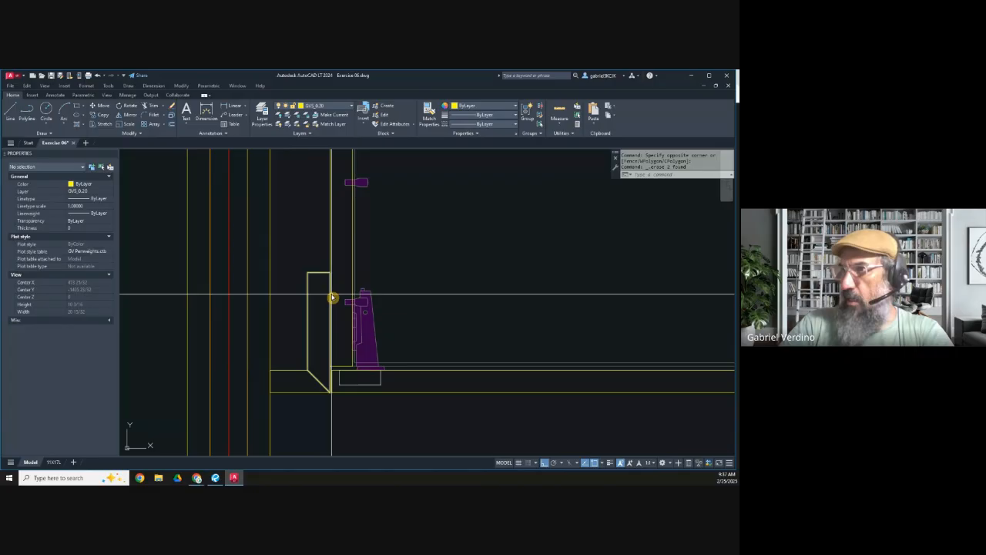
left_click(12, 110)
scroll(312, 310, "up", 6)
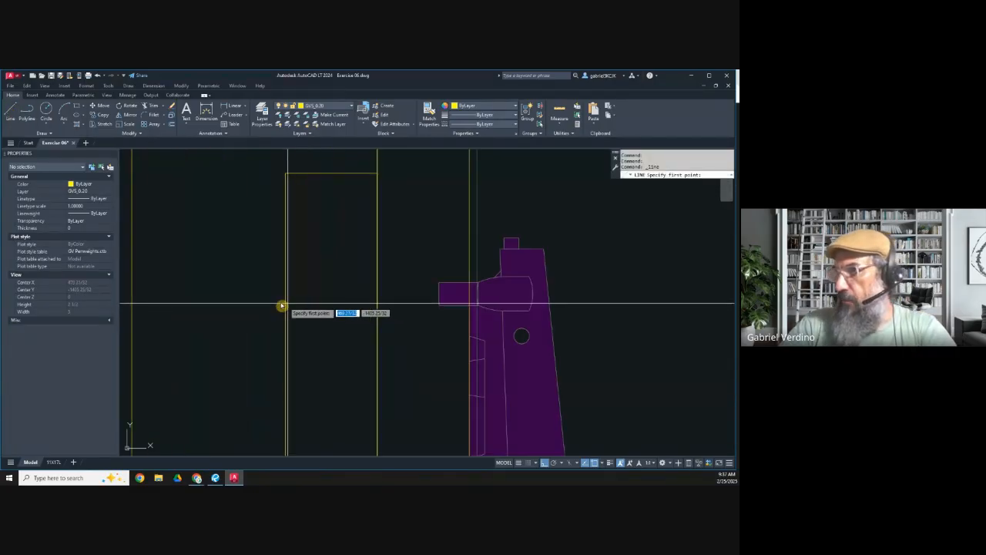
left_click(285, 306)
left_click(389, 311)
scroll(308, 324, "down", 5)
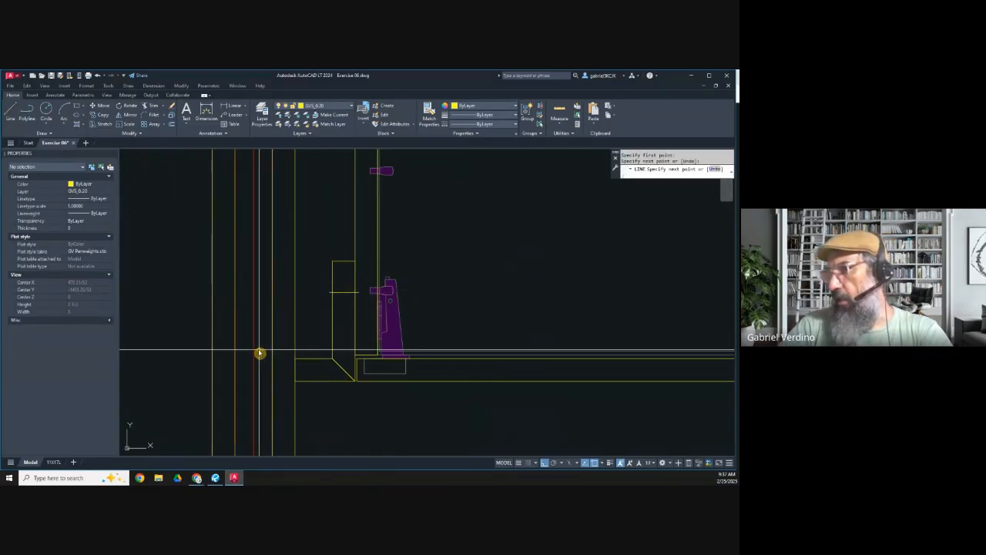
key("Escape")
left_click(342, 301)
left_click(341, 286)
key("Delete")
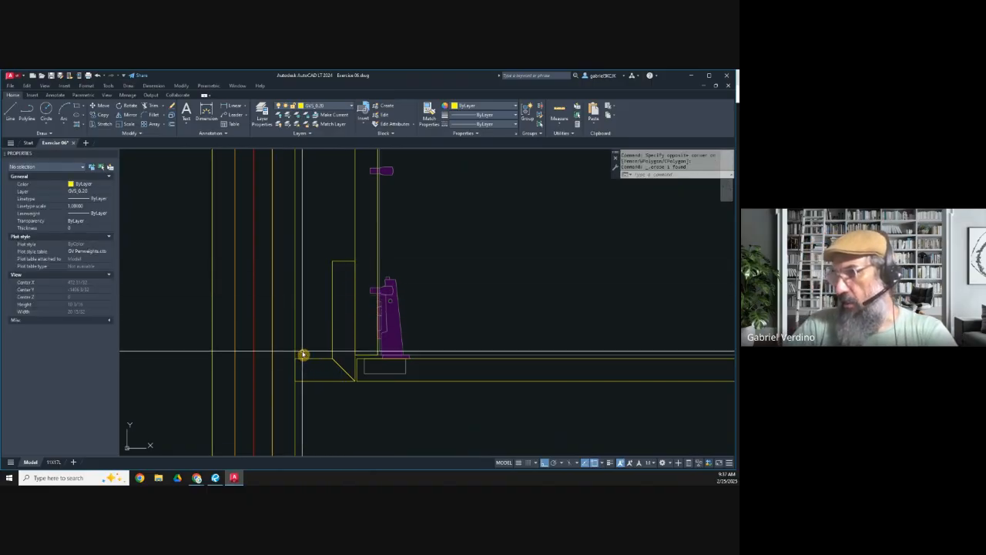
Step: Copy a wall stud to the corner between the left waterfall side and the back of the filler's face as blocking
scroll(307, 343, "down", 10)
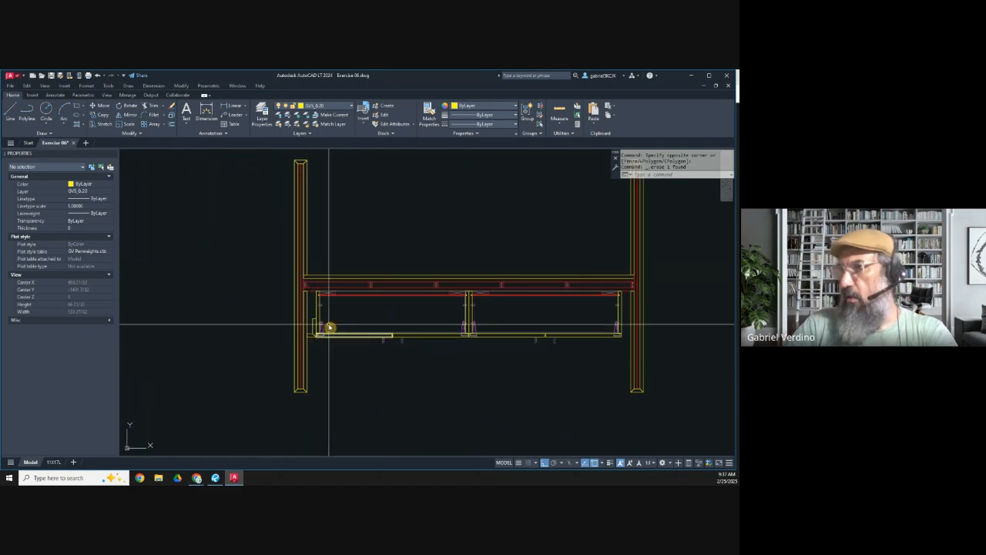
scroll(383, 281, "up", 12)
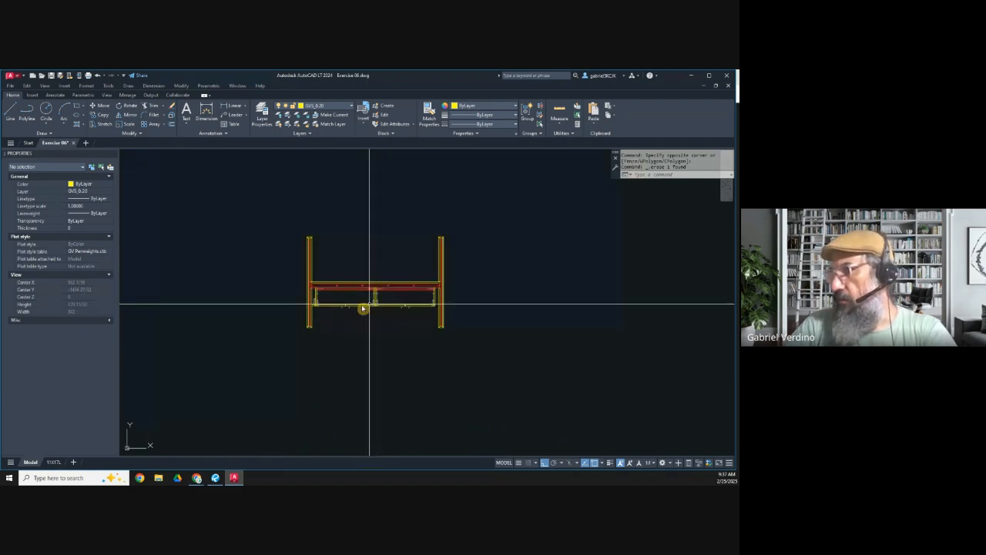
left_click(108, 114)
left_click(319, 198)
left_click(441, 312)
key("Return")
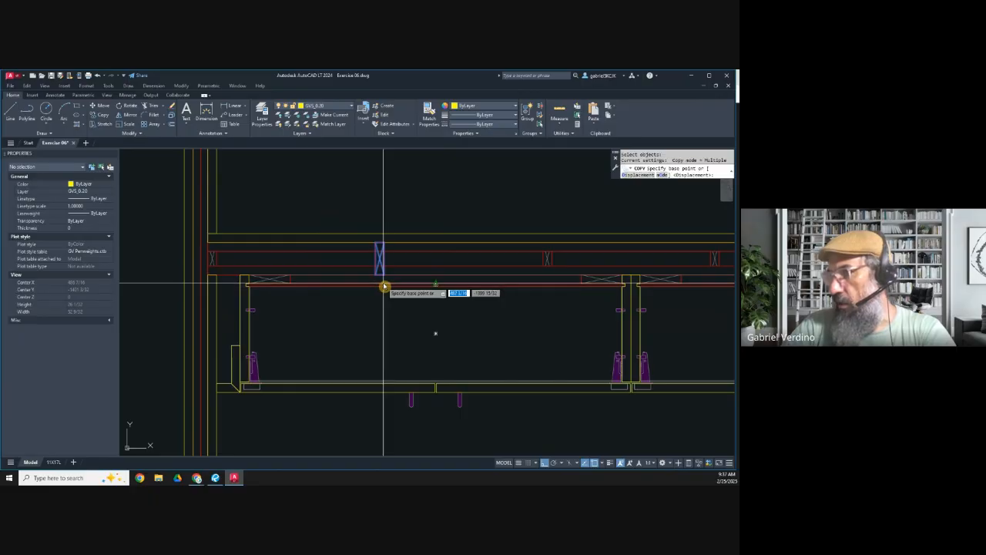
left_click(378, 281)
scroll(216, 385, "up", 3)
left_click(226, 378)
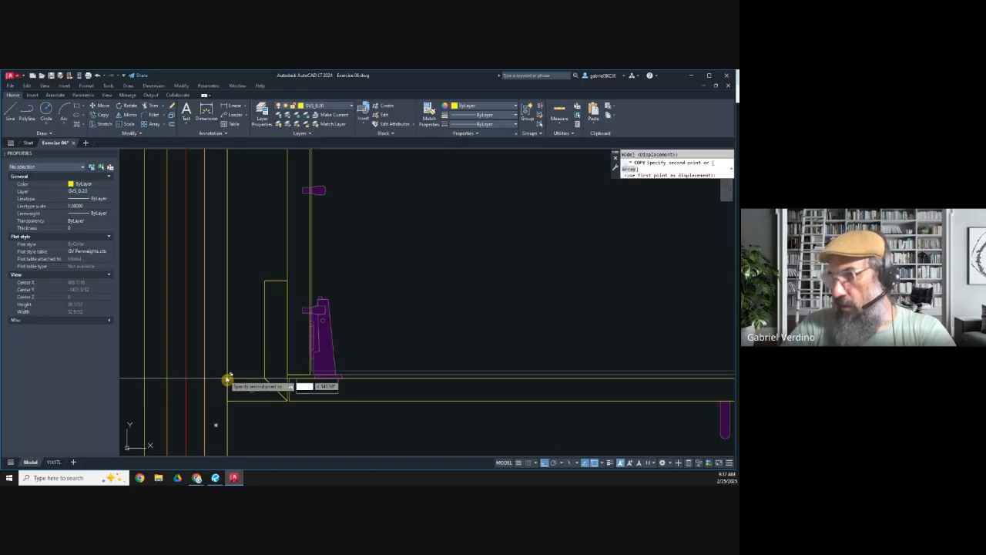
key("Escape")
Step: Send the copied filler blocking behind the other objects
left_click(217, 282)
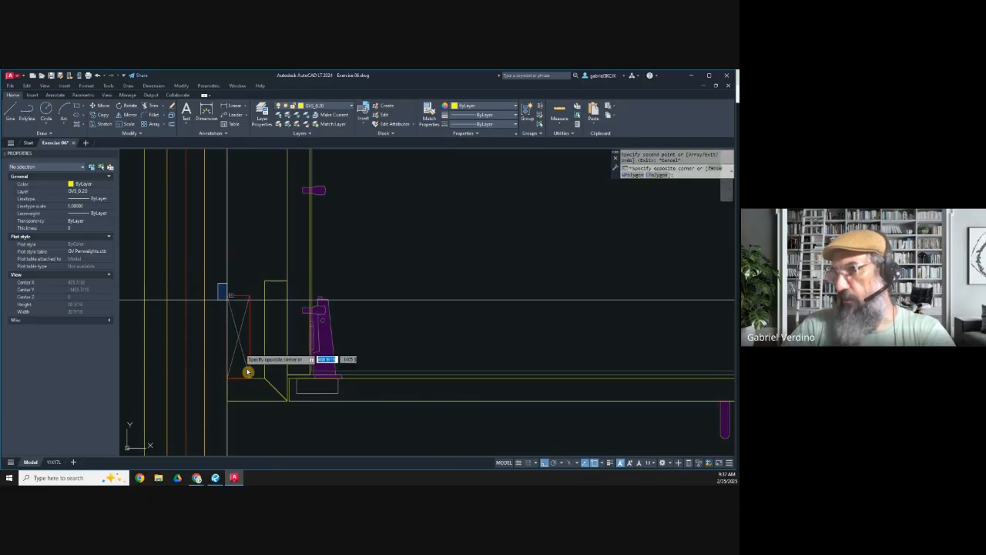
left_click(258, 391)
left_click(132, 135)
left_click(148, 154)
scroll(234, 264, "down", 6)
key("Escape")
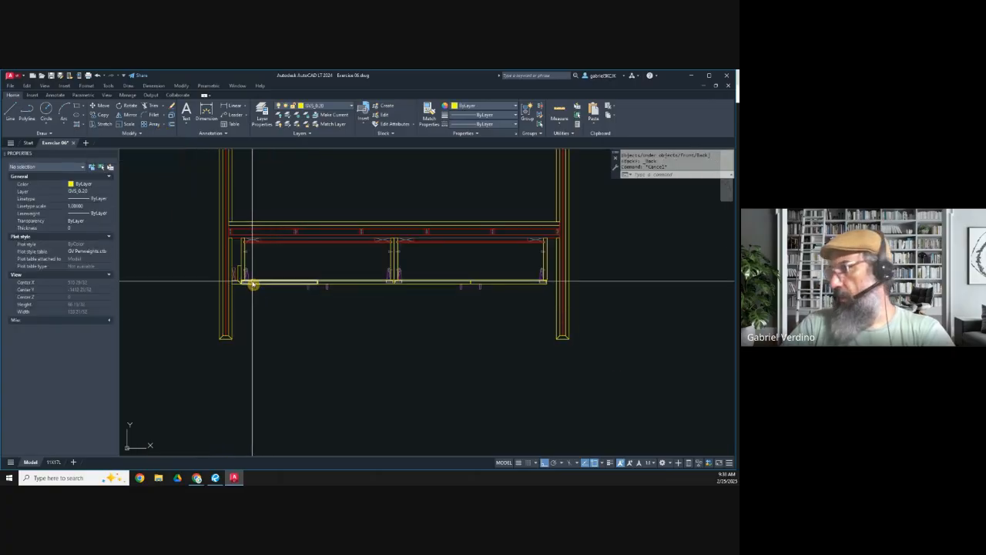
Step: Mirror the left filler and its blocking about the centerline between the two cabinets, keeping the originals
scroll(253, 284, "up", 2)
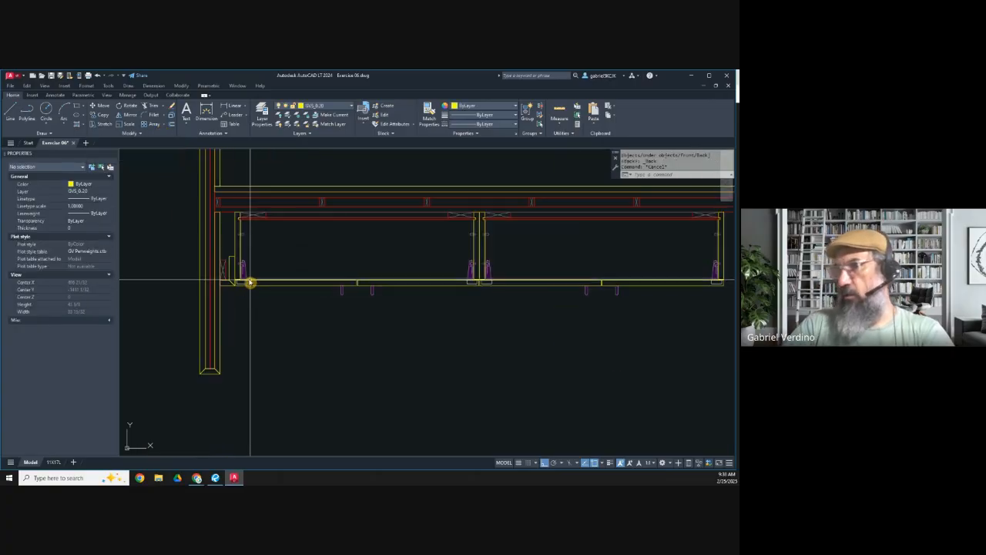
left_click(131, 115)
scroll(214, 265, "up", 5)
left_click(221, 216)
left_click(312, 377)
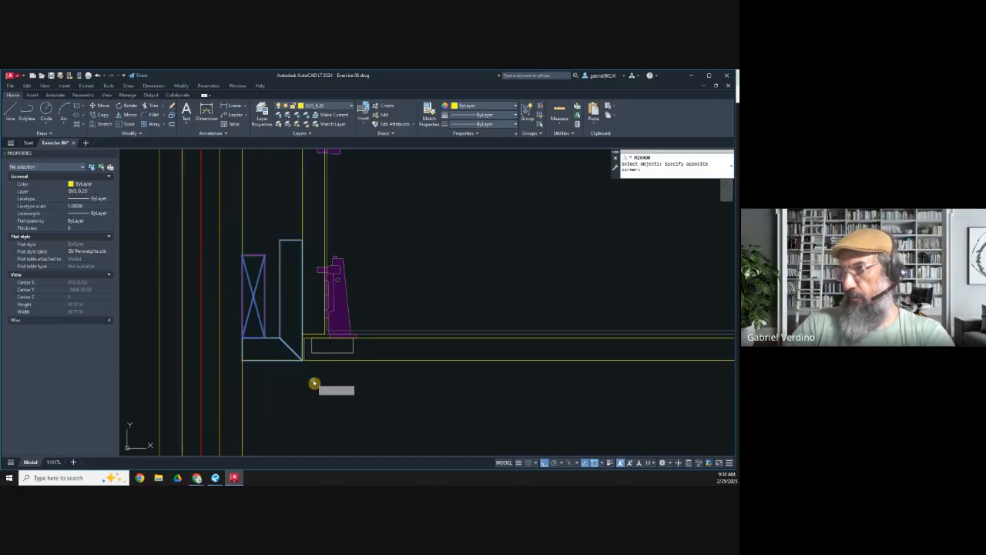
scroll(301, 293, "down", 4)
scroll(339, 221, "up", 4)
key("Return")
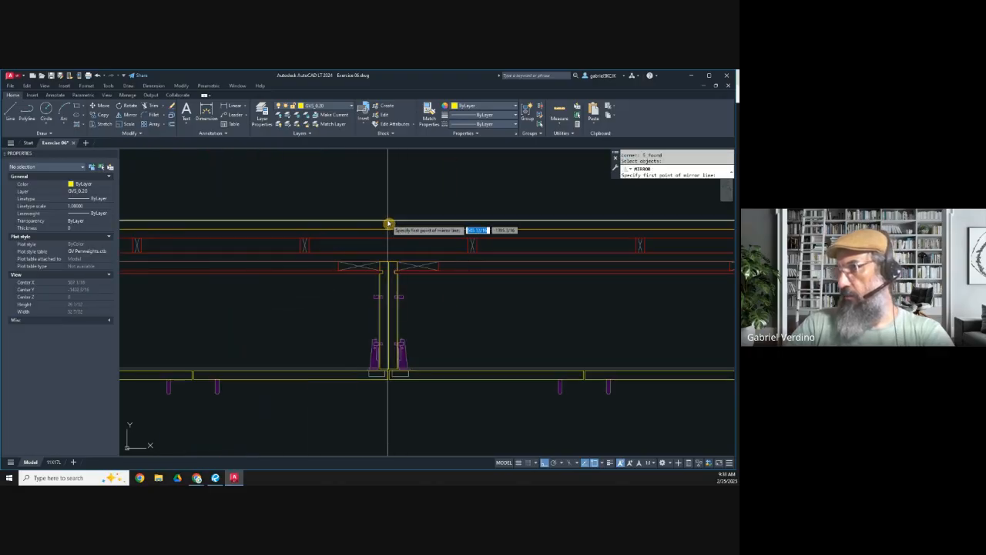
left_click(375, 188)
key("Return")
scroll(462, 254, "down", 5)
scroll(392, 257, "up", 6)
scroll(392, 256, "up", 4)
scroll(393, 258, "down", 4)
Step: Copy the left filler's blocking to an open area in front of the left cabinet
mouse_move(328, 286)
middle_mouse_down()
mouse_move(405, 323)
mouse_move(371, 329)
mouse_move(605, 325)
middle_mouse_up()
scroll(395, 315, "down", 2)
scroll(185, 260, "up", 2)
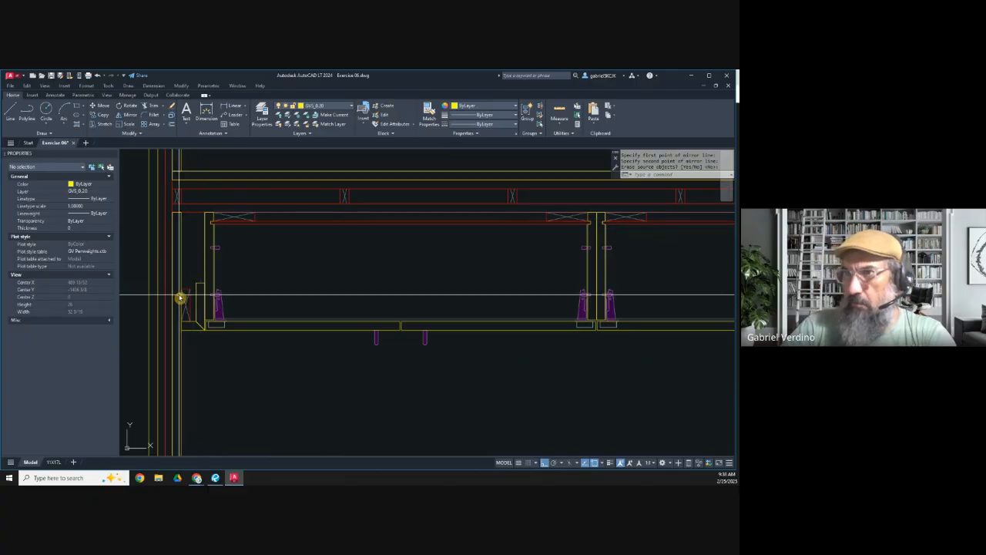
left_click(103, 115)
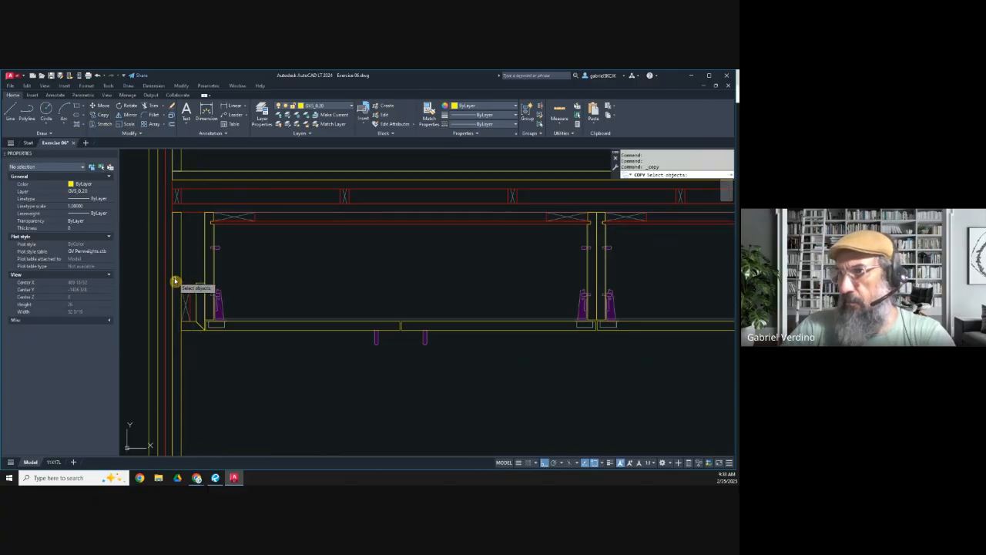
left_click(175, 279)
key("Return")
left_click(191, 327)
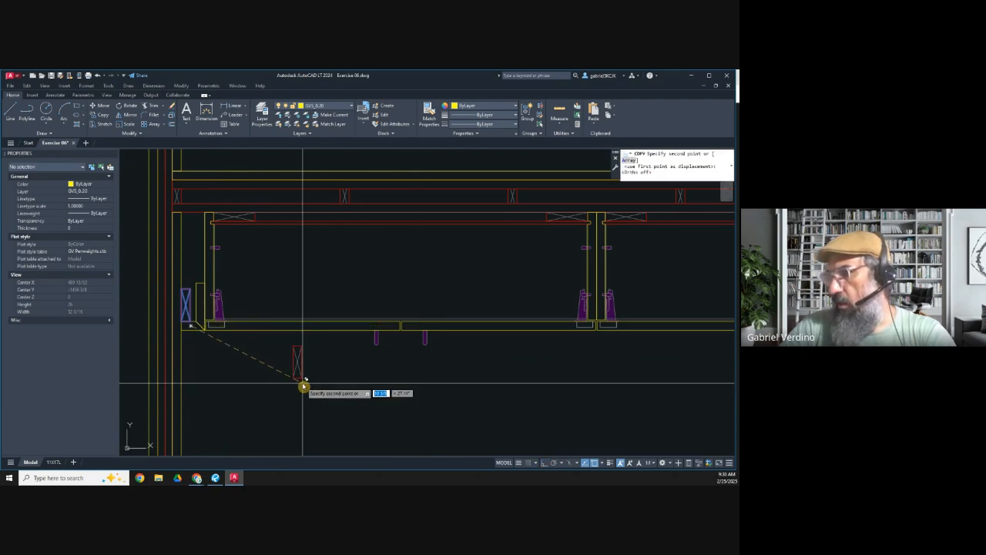
left_click(302, 379)
key("Escape")
Step: Rotate the copied blocking in front of the cabinet by 90 degrees so it lies horizontally
left_click(129, 110)
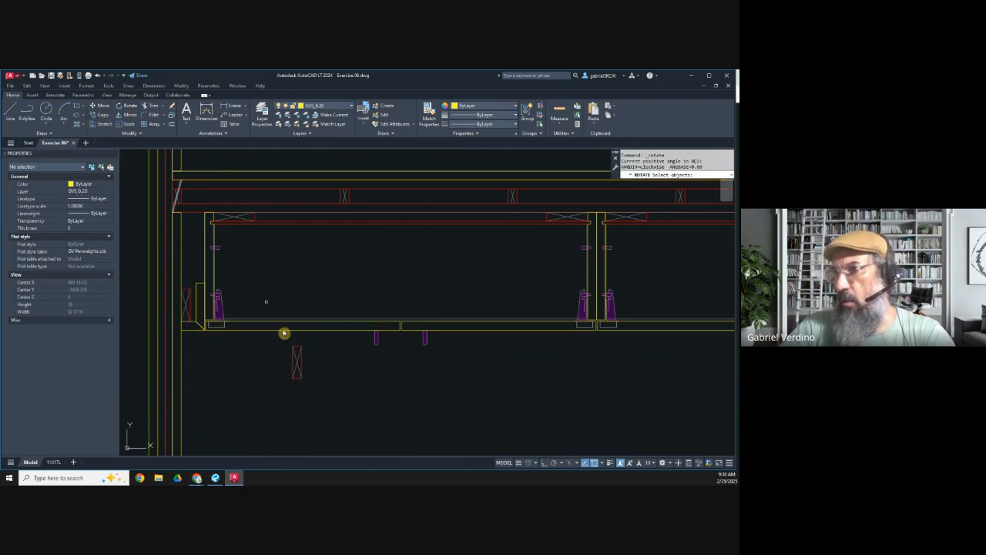
left_click(315, 394)
key("Return")
left_click(297, 362)
left_click(544, 466)
left_click(299, 406)
key("Return")
key("Escape")
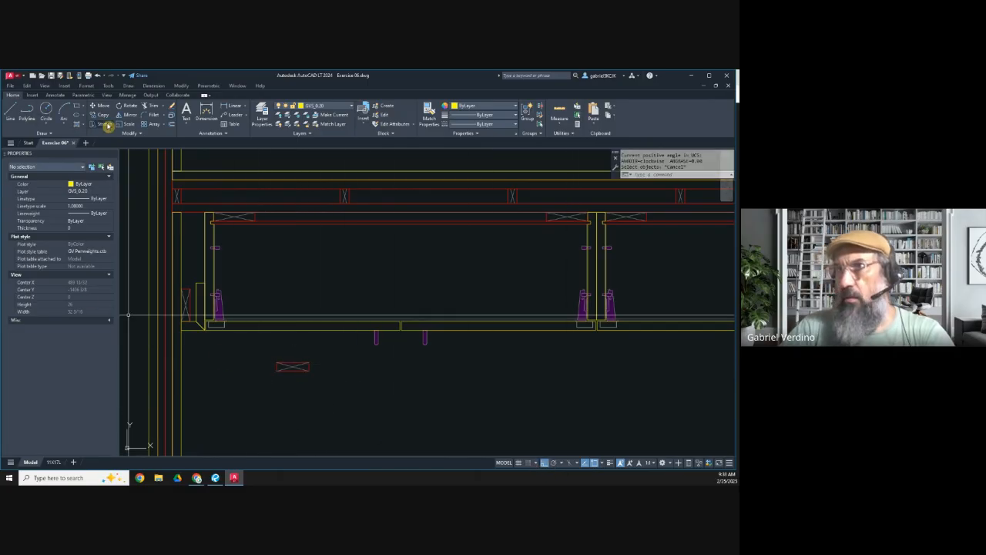
Step: Move the rotated blocking against the stud wall at the left waterfall side's inner face
left_click(108, 108)
left_click(357, 396)
left_click(264, 352)
key("Return")
left_click(275, 366)
scroll(192, 232, "up", 3)
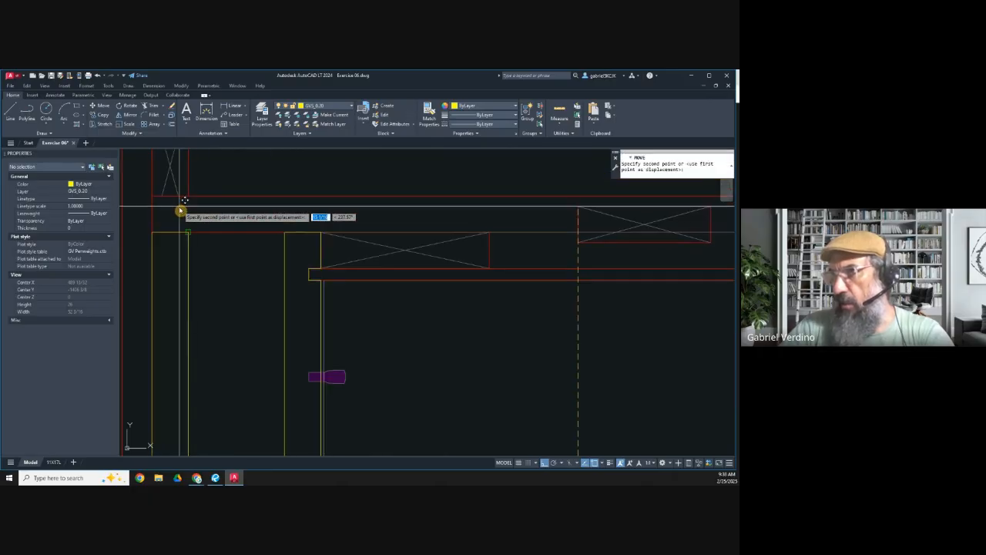
key("Escape")
Step: Shorten the rear blocking and its cross lines to end at the left cabinet's outer side
left_click(270, 282)
left_click(245, 246)
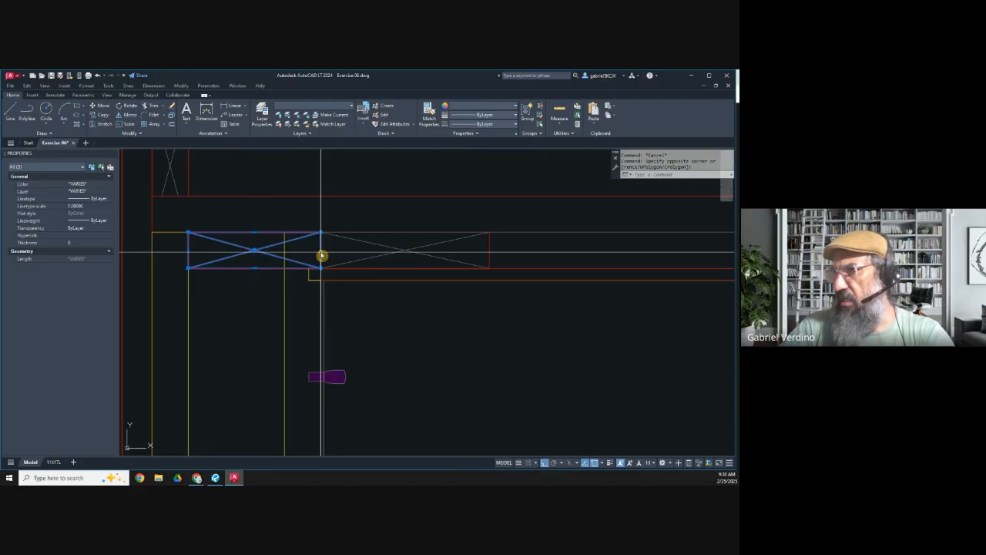
left_click(323, 254)
left_click(288, 254)
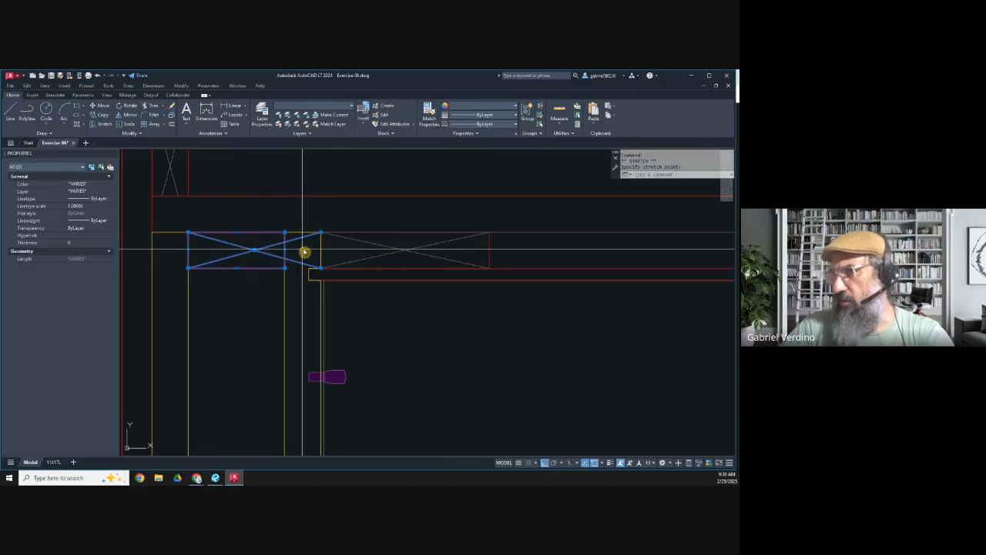
left_click(322, 235)
left_click(286, 234)
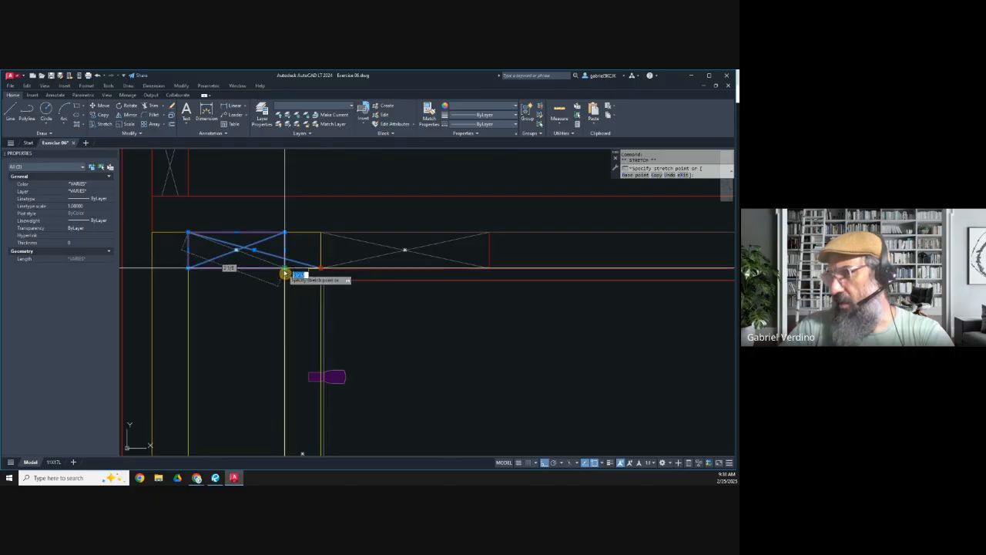
left_click(286, 269)
key("Escape")
Step: Send the shortened rear blocking behind the other objects
left_click(259, 293)
left_click(221, 249)
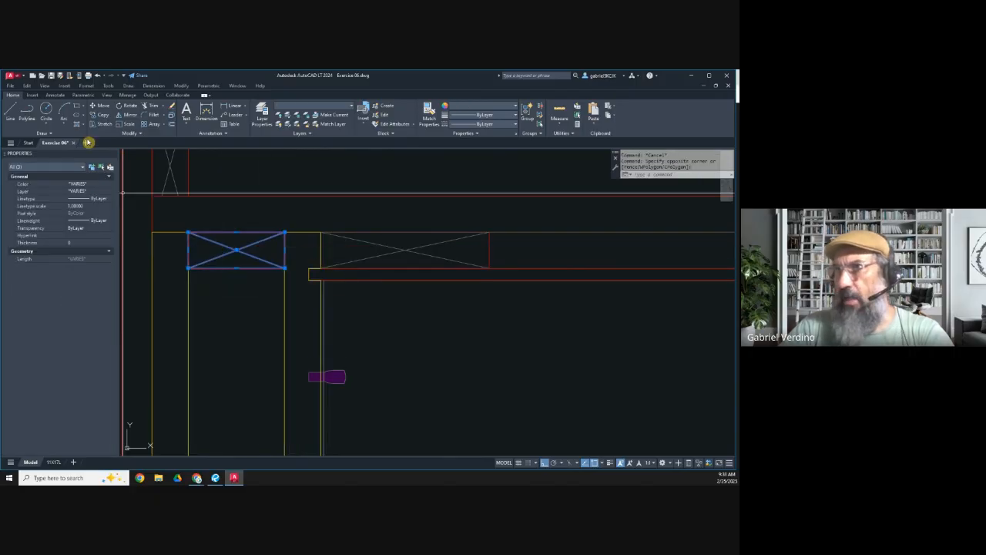
left_click(156, 153)
key("Escape")
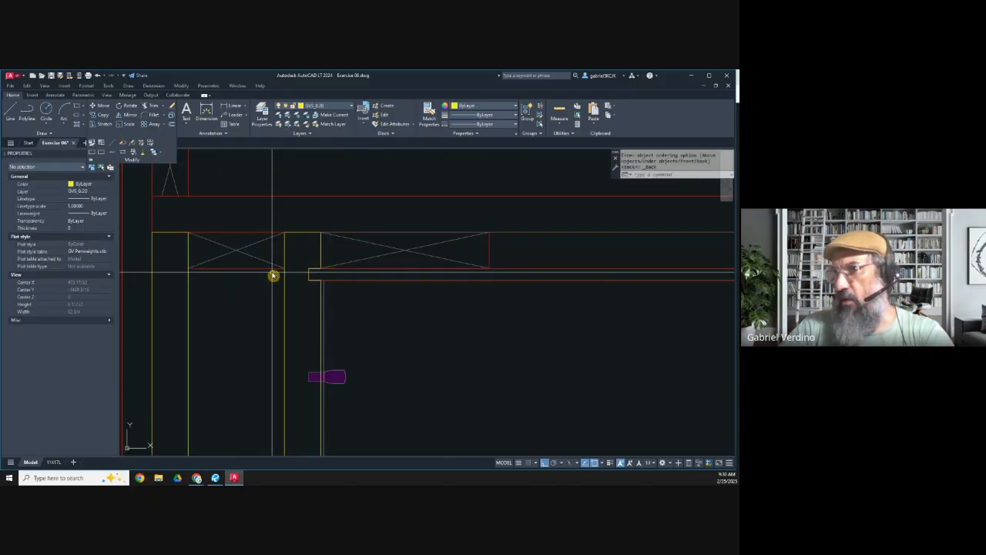
scroll(273, 275, "down", 3)
middle_click_drag(258, 329, 248, 299)
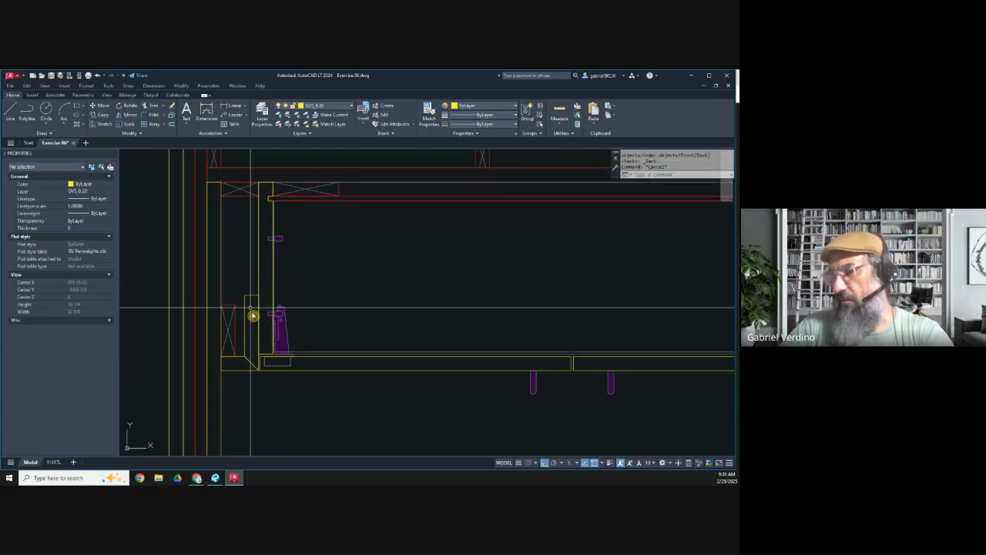
Step: Examine the upright front blocking beside the left filler and its position relative to the rear blocking and cabinet
scroll(245, 212, "down", 2)
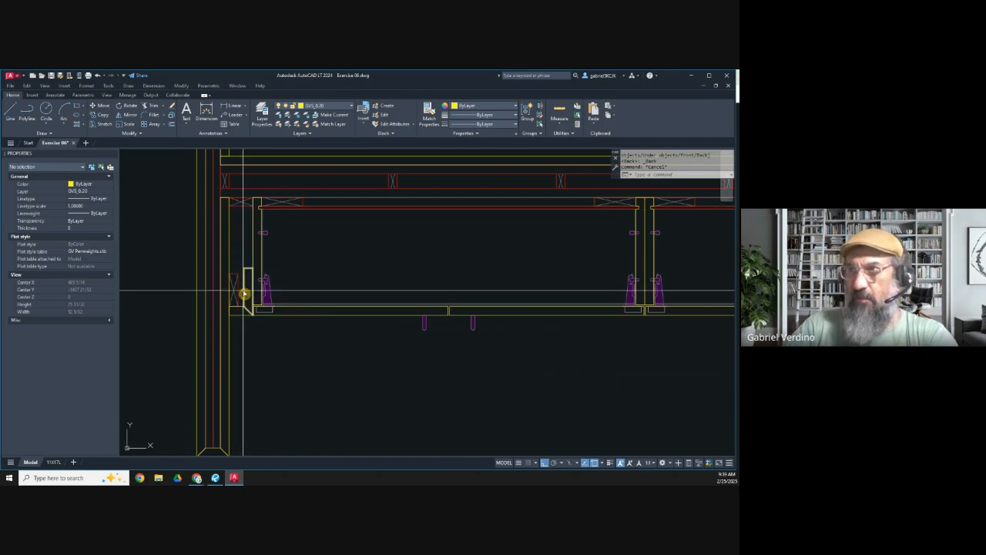
scroll(231, 285, "up", 6)
left_click(273, 273)
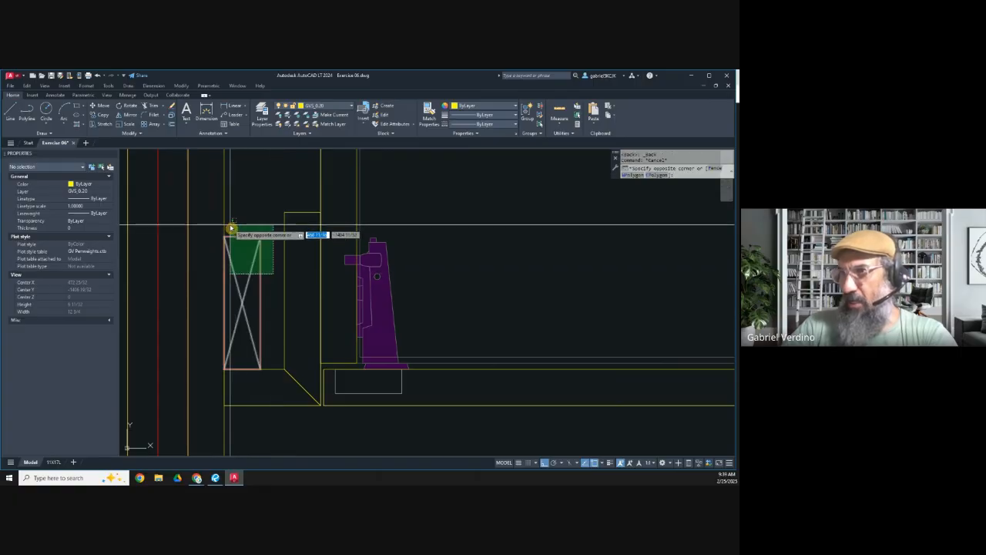
left_click(231, 228)
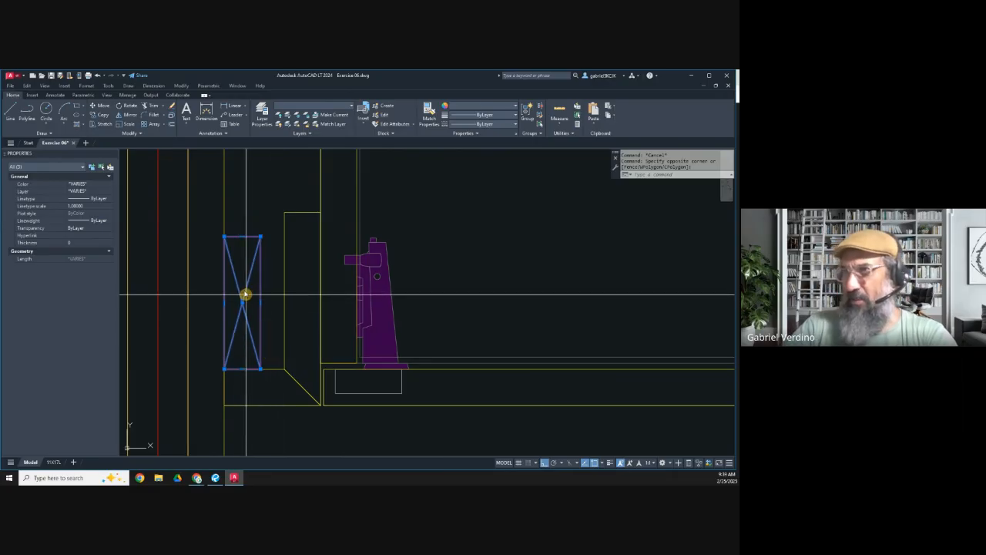
scroll(245, 291, "down", 3)
middle_click_drag(242, 288, 266, 338)
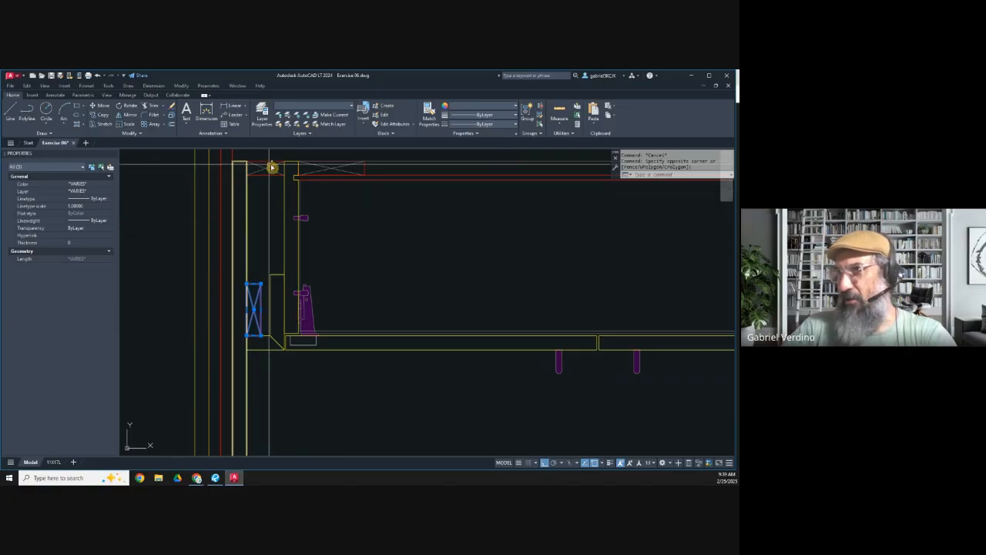
middle_click_drag(282, 155, 286, 199)
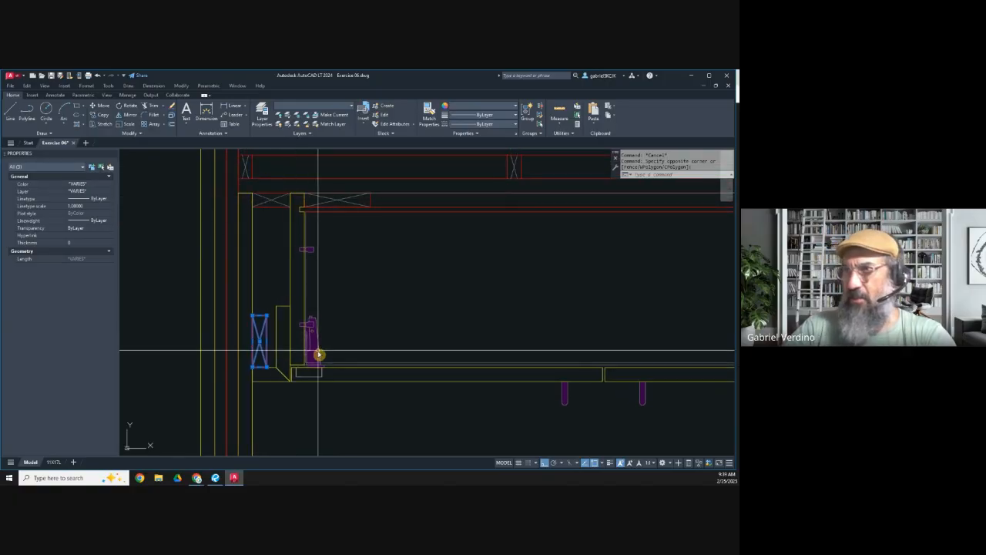
scroll(259, 364, "up", 2)
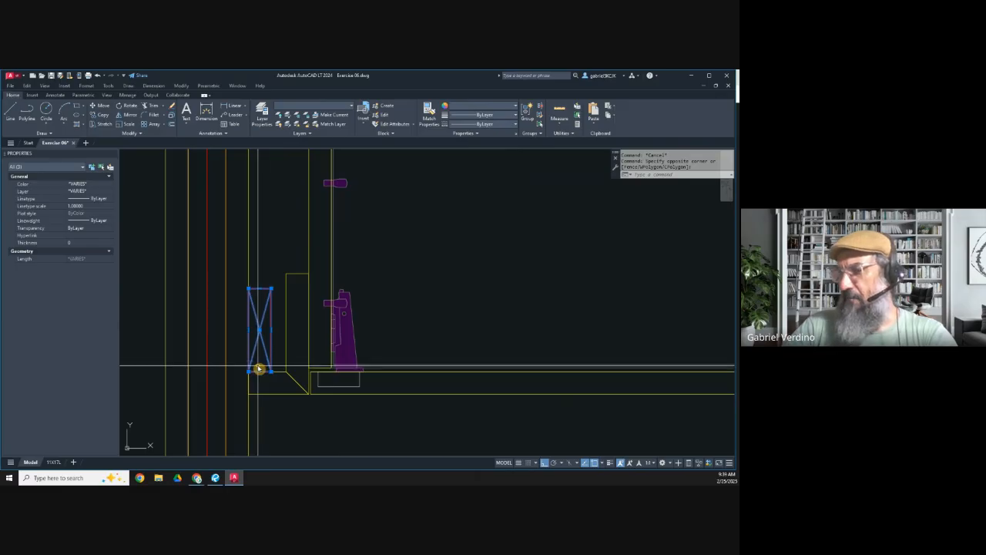
scroll(265, 332, "down", 4)
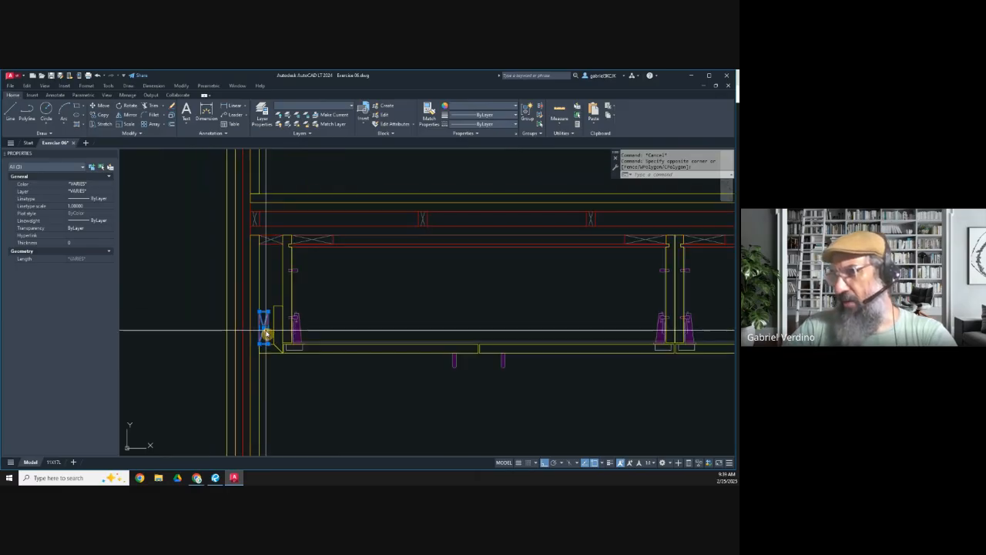
scroll(269, 342, "up", 4)
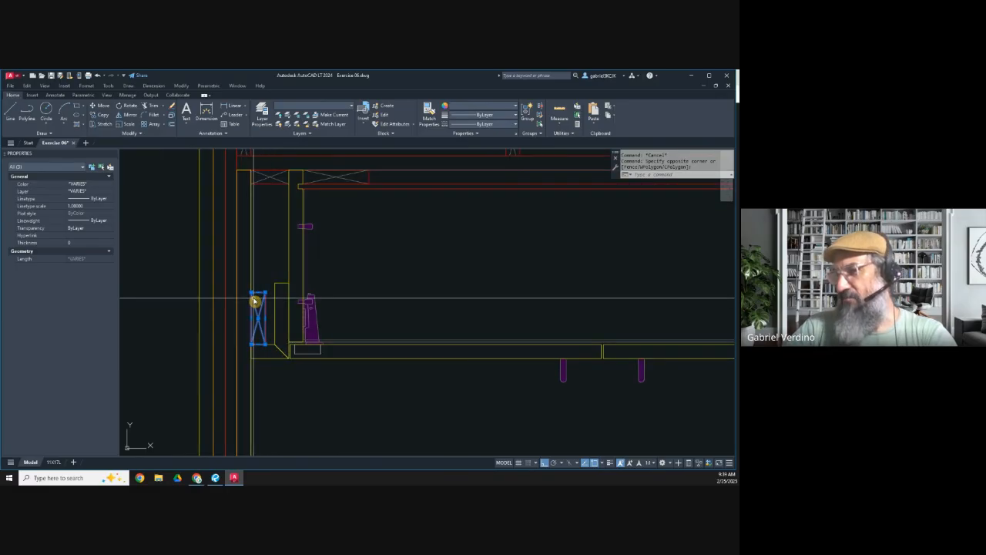
key("Escape")
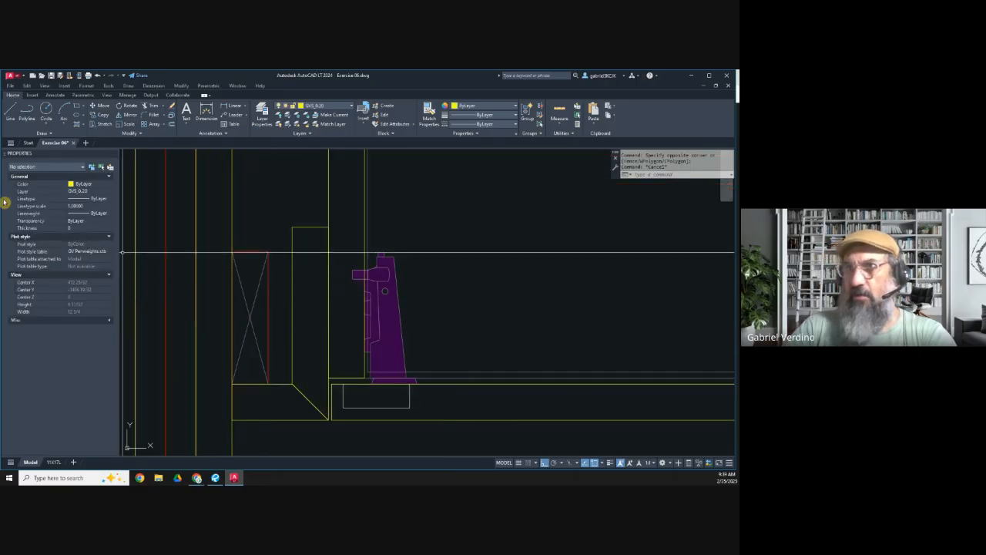
Step: Draw a short horizontal trial line from the blocking's inner edge into the left waterfall side, and erase it
left_click(14, 114)
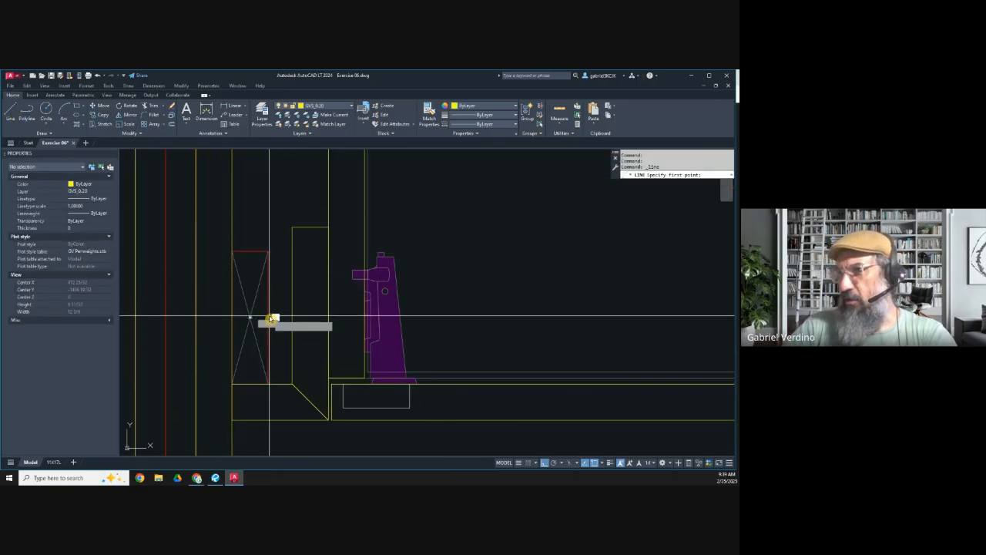
left_click(266, 317)
left_click(204, 324)
scroll(231, 291, "down", 4)
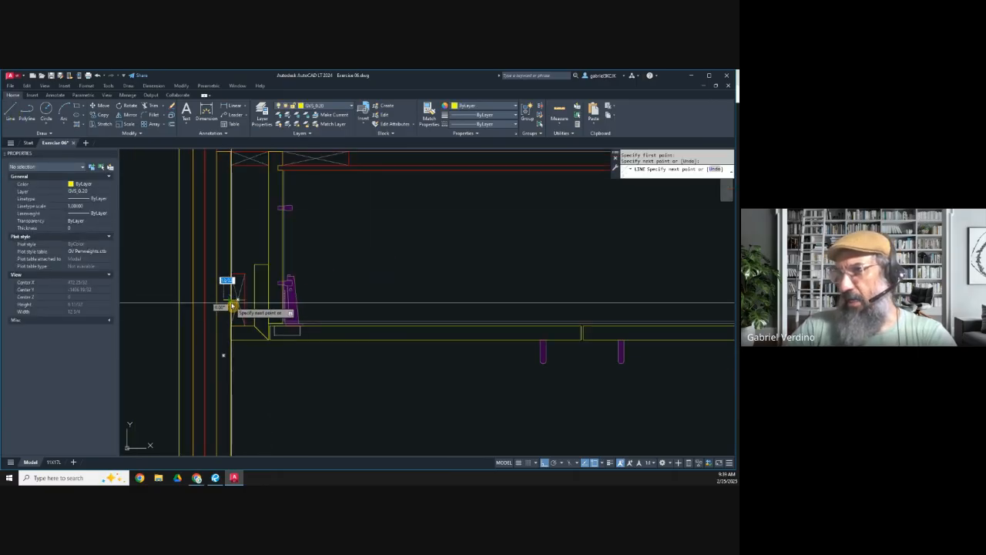
scroll(231, 290, "down", 3)
key("Escape")
scroll(235, 290, "up", 3)
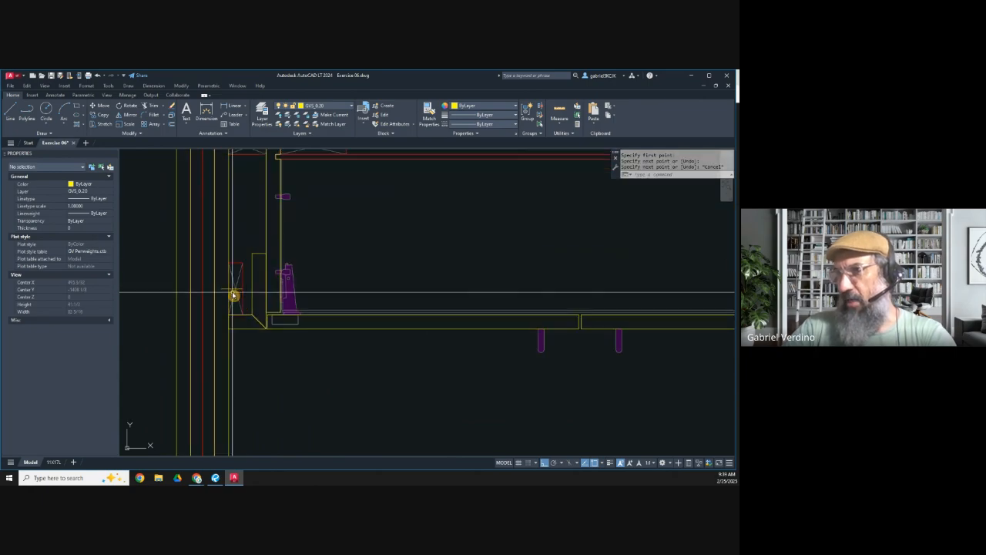
left_click(224, 289)
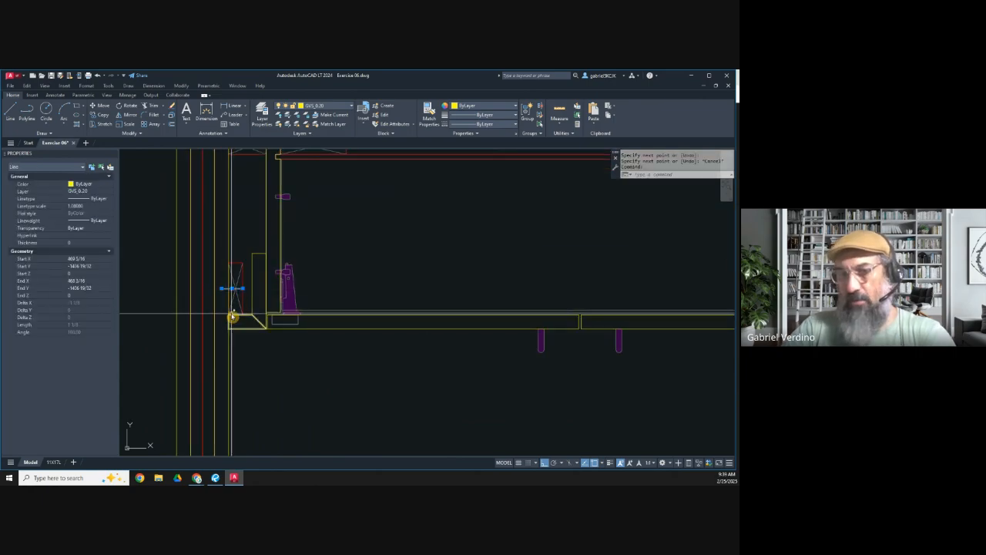
key("Delete")
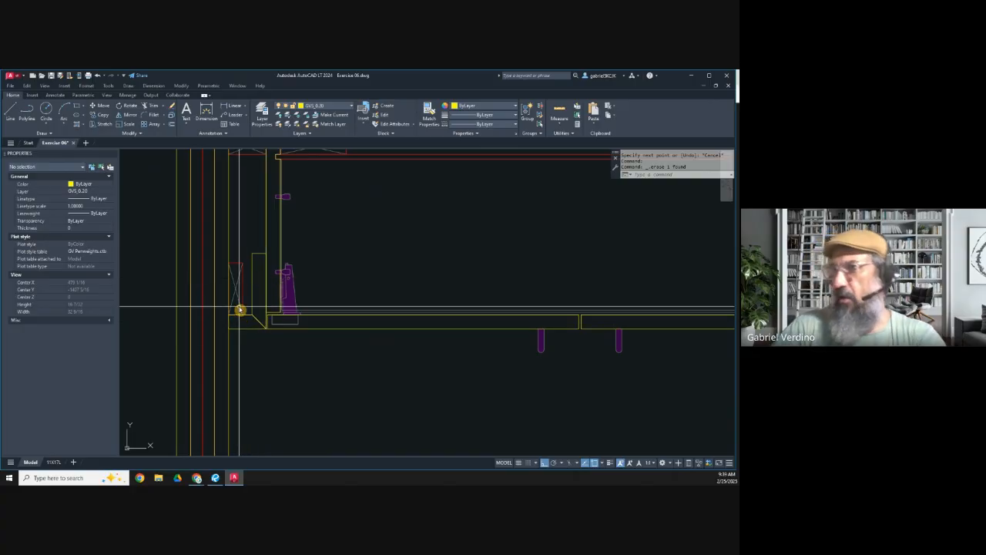
Step: Rotate the left front blocking by 90 degrees so it lies horizontally
scroll(240, 309, "down", 3)
scroll(253, 298, "up", 4)
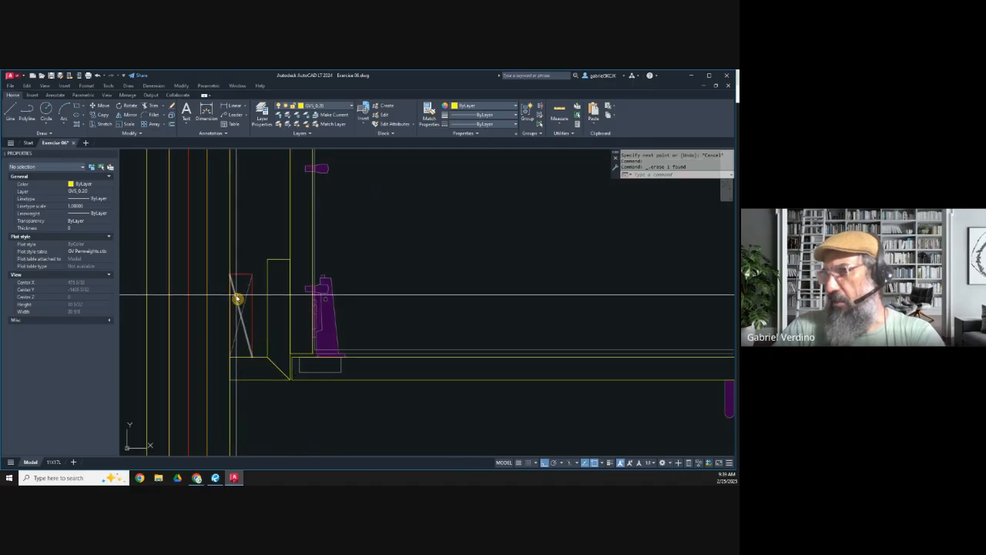
scroll(237, 309, "up", 3)
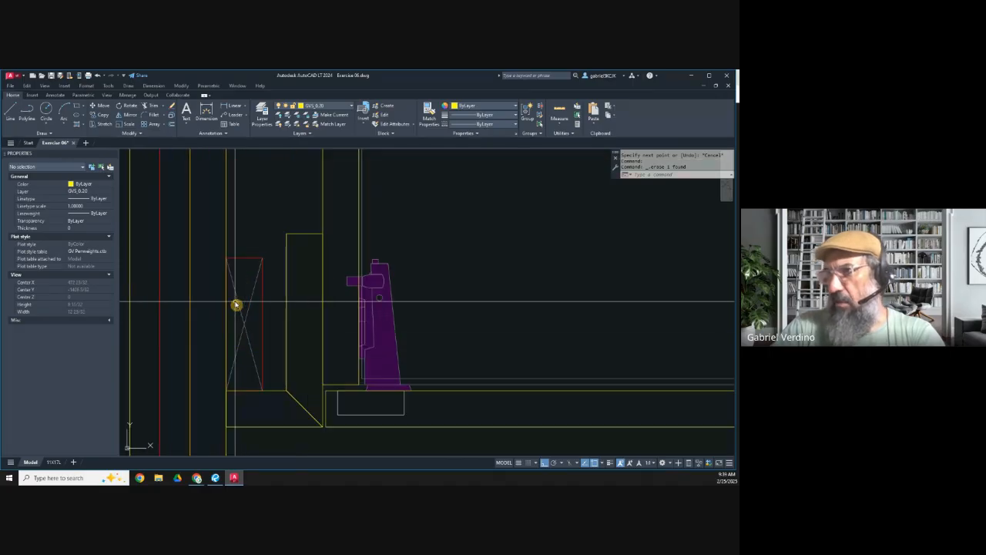
left_click(102, 124)
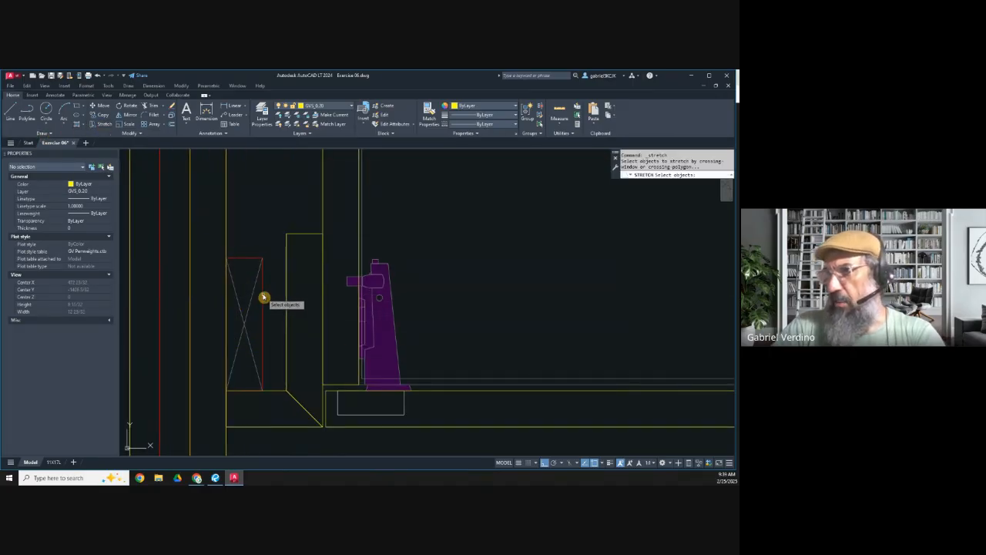
key("Escape")
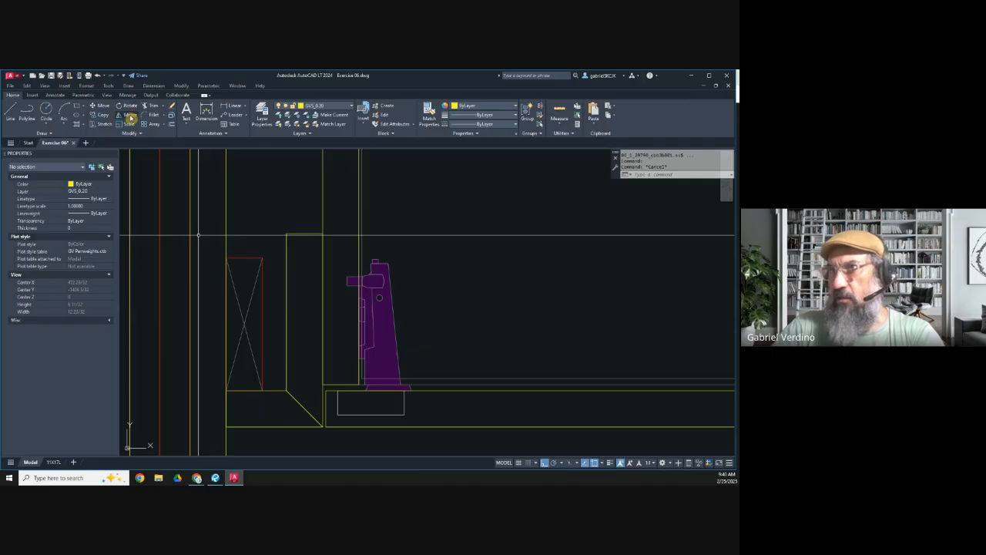
left_click(128, 106)
left_click(222, 255)
left_click(277, 397)
key("Return")
left_click(263, 329)
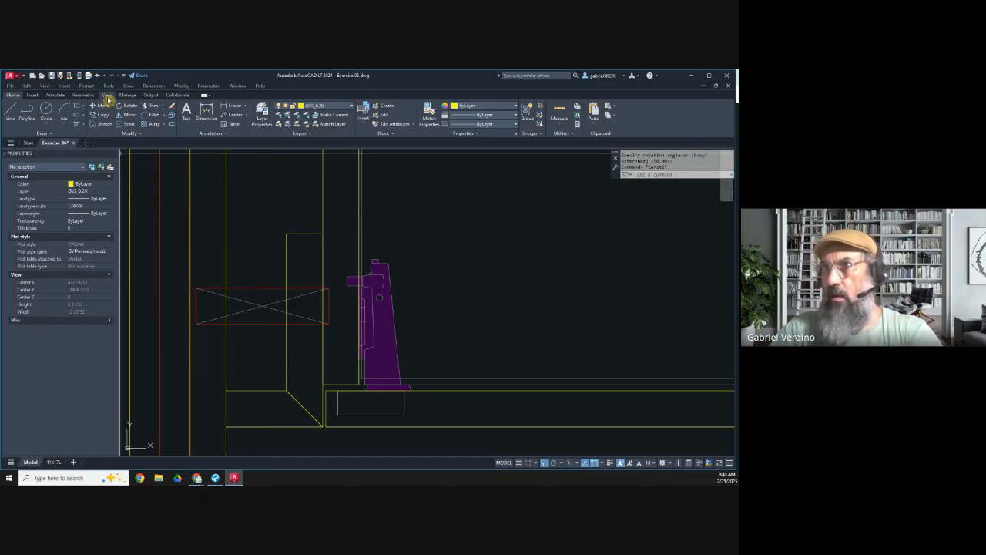
Step: Move the rotated blocking so its lower outer corner meets the back of the front filler at the left waterfall side
left_click(177, 280)
left_click(339, 342)
key("Return")
left_click(196, 324)
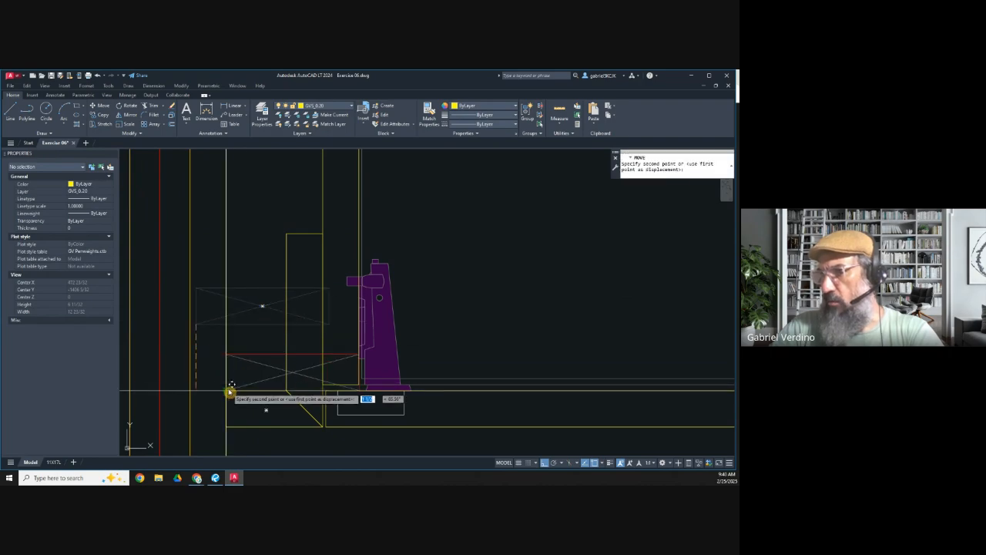
left_click(225, 389)
key("Escape")
Step: Shorten the left front blocking and its two cross lines to end at the outer face of the filler return
left_click(306, 381)
left_click(299, 349)
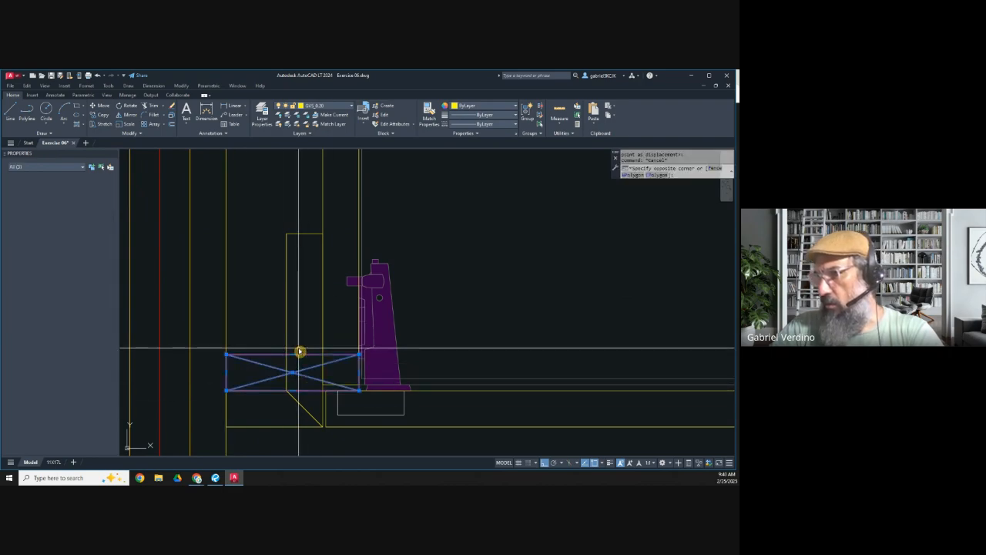
left_click(359, 373)
scroll(335, 375, "up", 5)
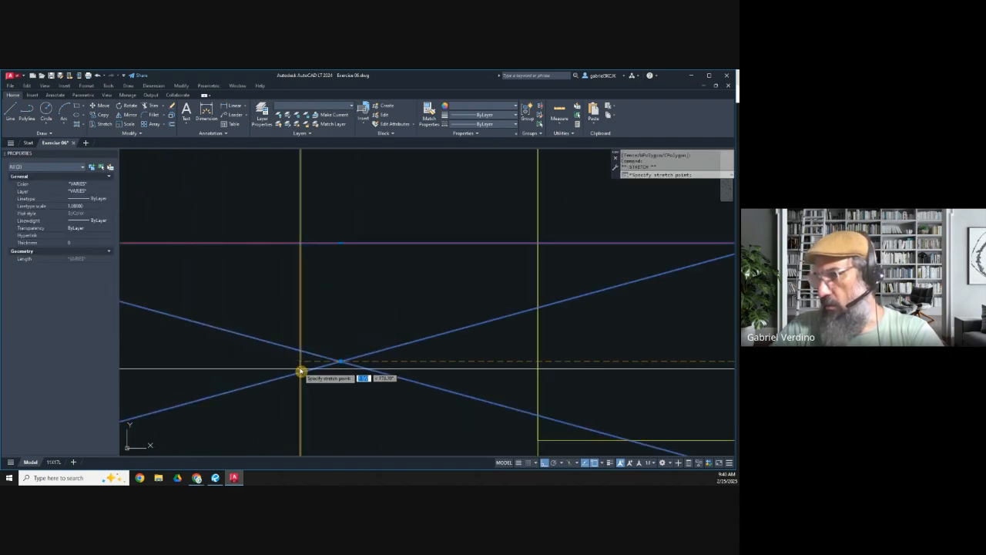
scroll(301, 369, "down", 6)
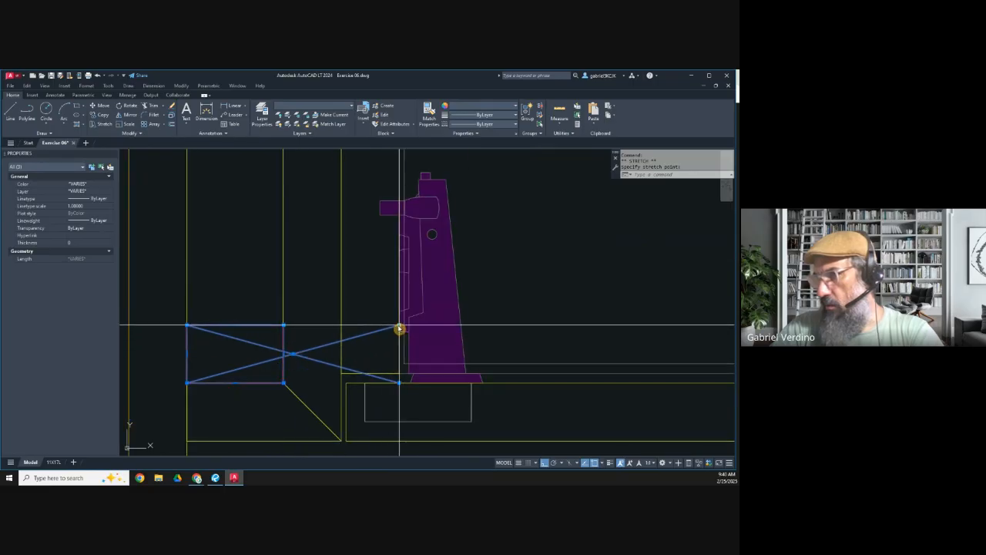
left_click(282, 328)
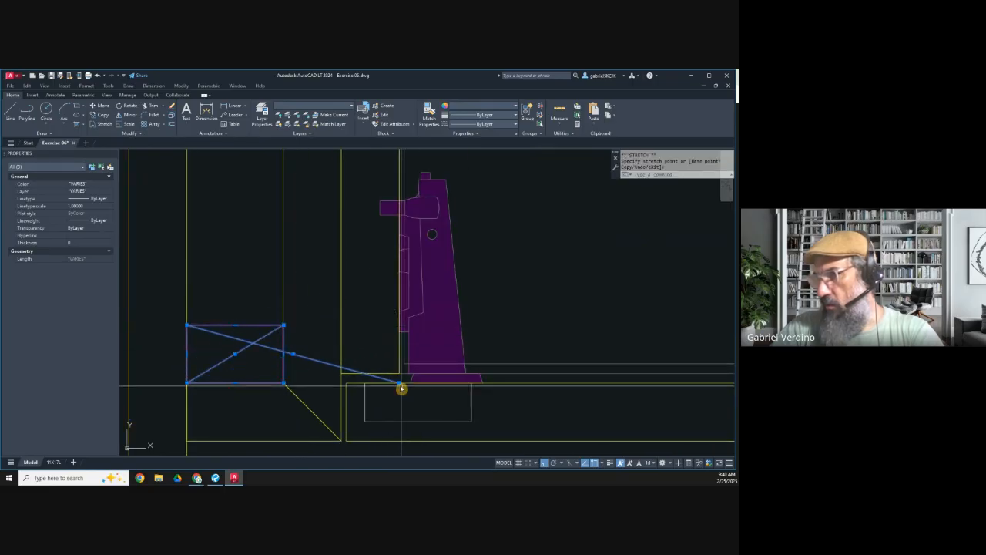
left_click(399, 384)
key("Escape")
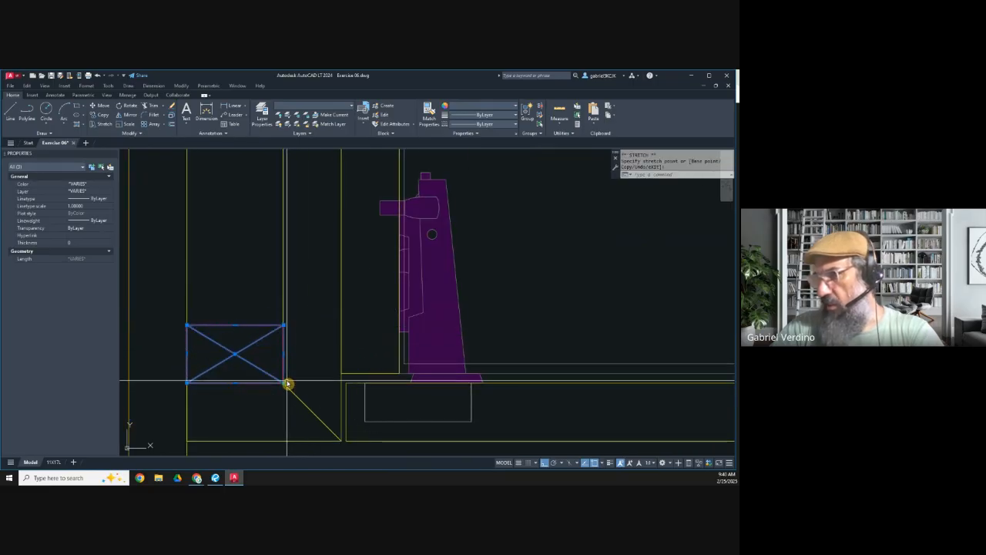
Step: Erase the upright front blocking and its cross lines at the right waterfall side
scroll(224, 345, "down", 6)
scroll(240, 381, "up", 3)
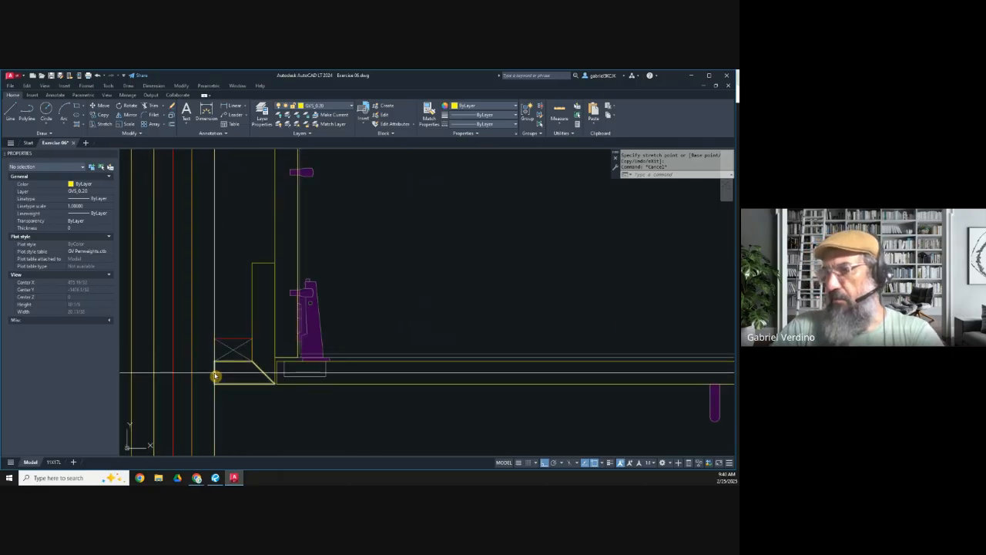
scroll(233, 308, "down", 3)
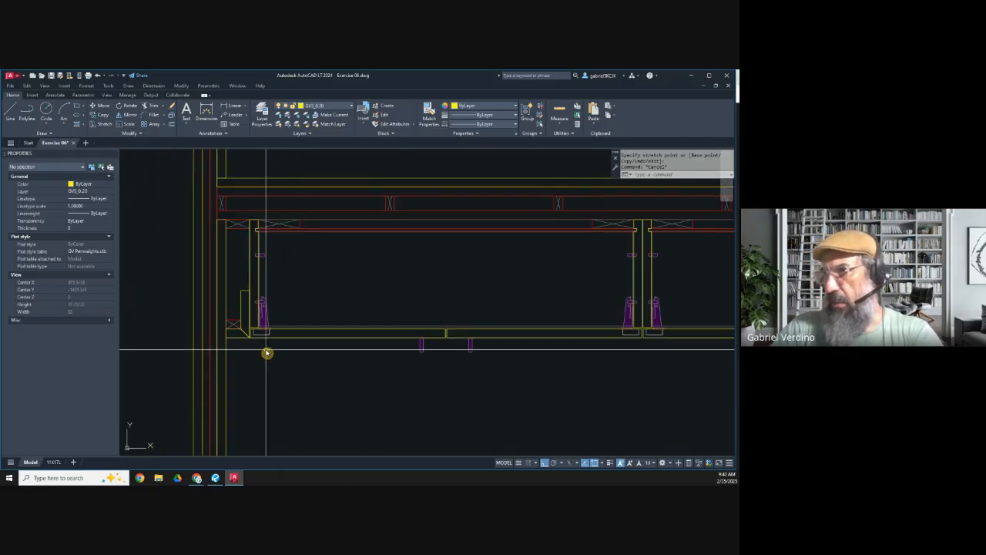
scroll(255, 341, "down", 2)
middle_click_drag(423, 365, 277, 365)
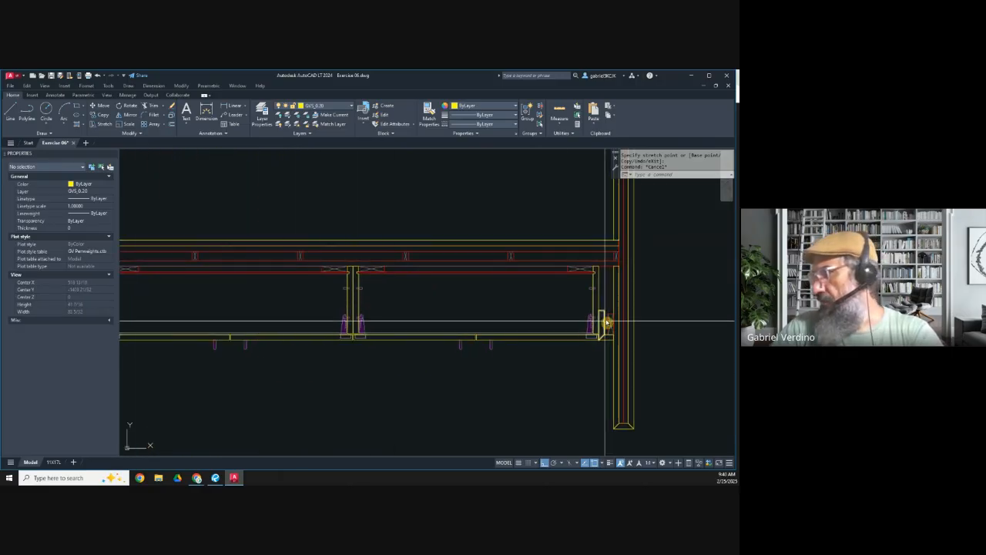
scroll(606, 322, "up", 5)
left_click(645, 363)
left_click(565, 288)
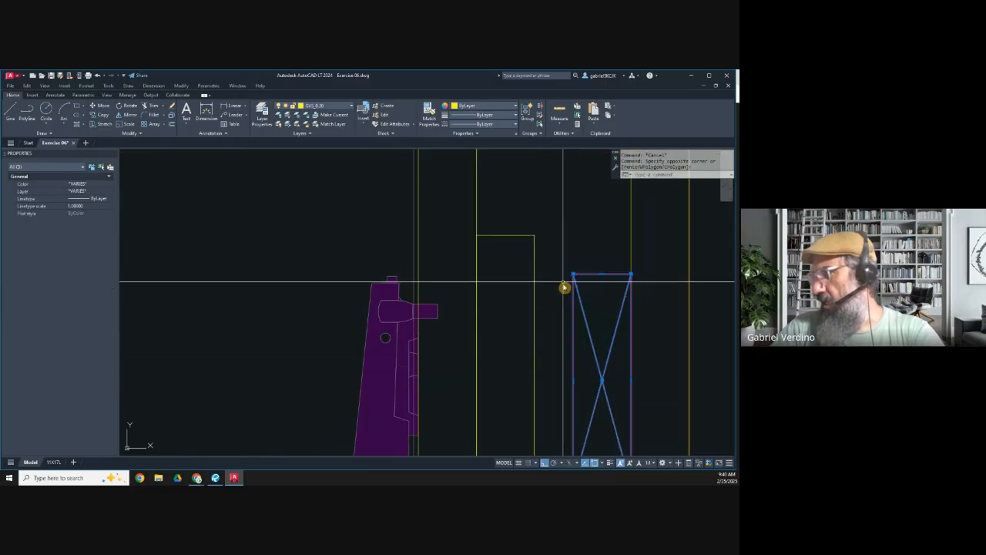
scroll(564, 289, "down", 4)
key("Delete")
Step: Mirror the left front and rear blocking across the island's vertical centreline, keeping the originals
middle_click_drag(255, 304, 493, 299)
middle_click_drag(234, 300, 423, 299)
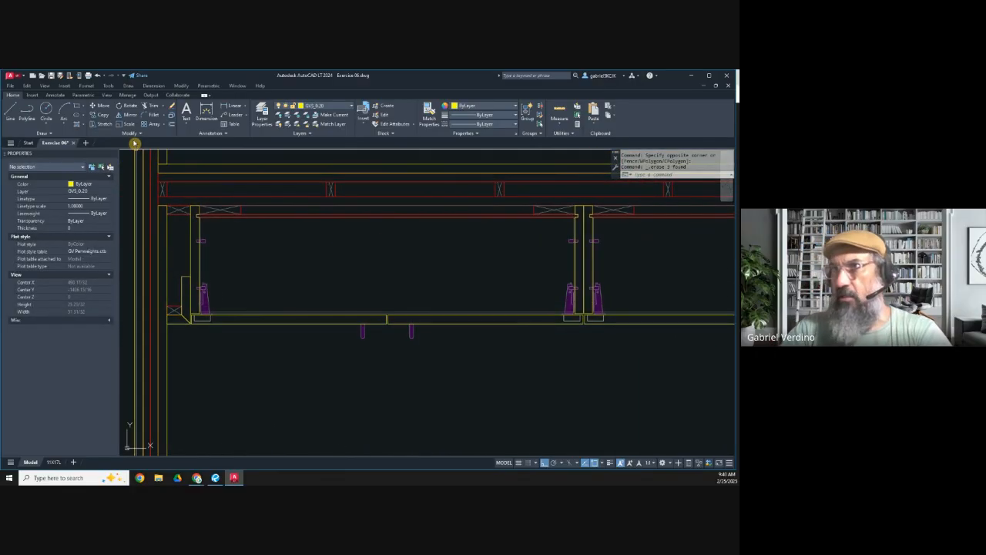
left_click(123, 116)
scroll(176, 316, "up", 5)
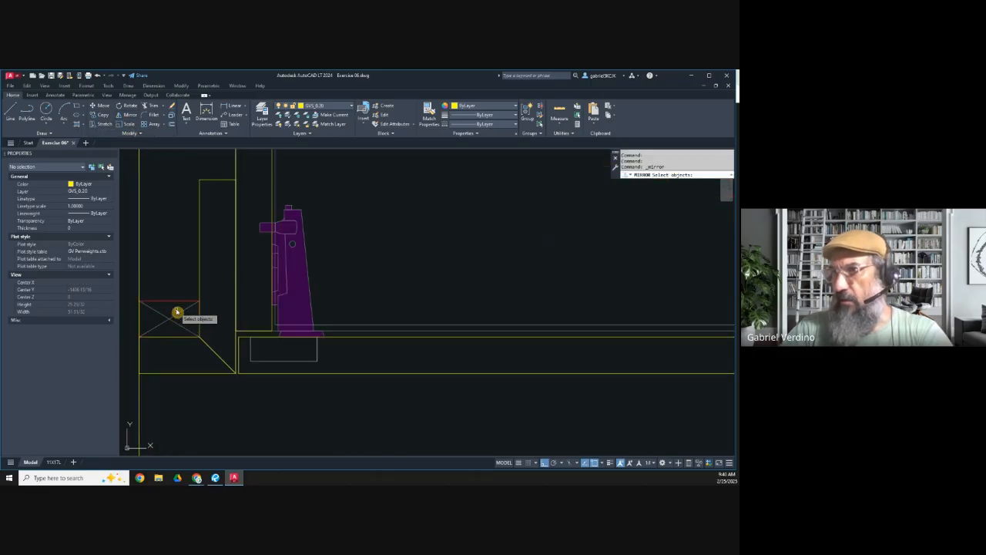
left_click(166, 286)
scroll(191, 328, "down", 5)
scroll(182, 233, "up", 5)
left_click(216, 276)
left_click(190, 224)
scroll(189, 223, "down", 3)
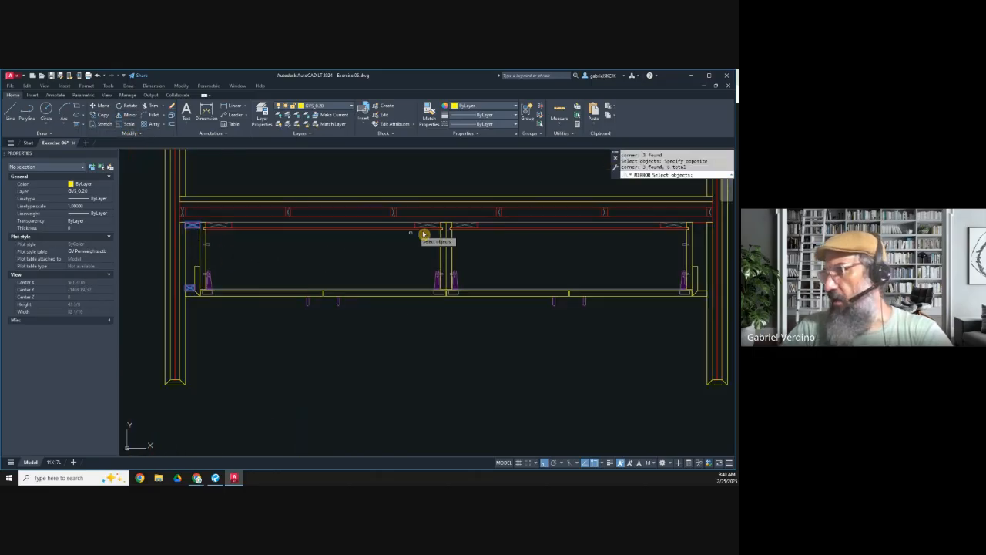
key("Return")
left_click(452, 199)
left_click(441, 165)
key("Return")
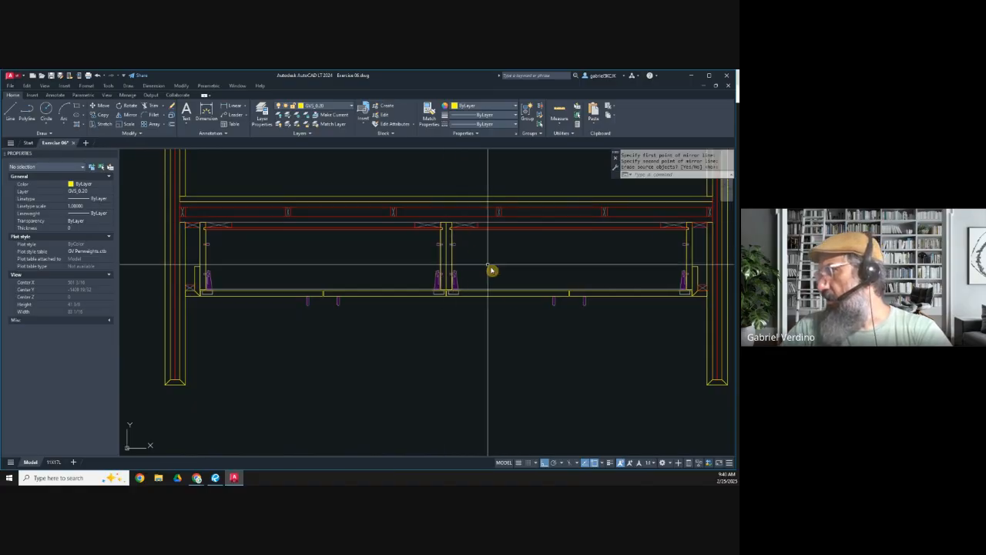
Step: Send the front and rear blocking at the right waterfall side behind the other objects
scroll(644, 310, "up", 2)
middle_click_drag(644, 310, 436, 308)
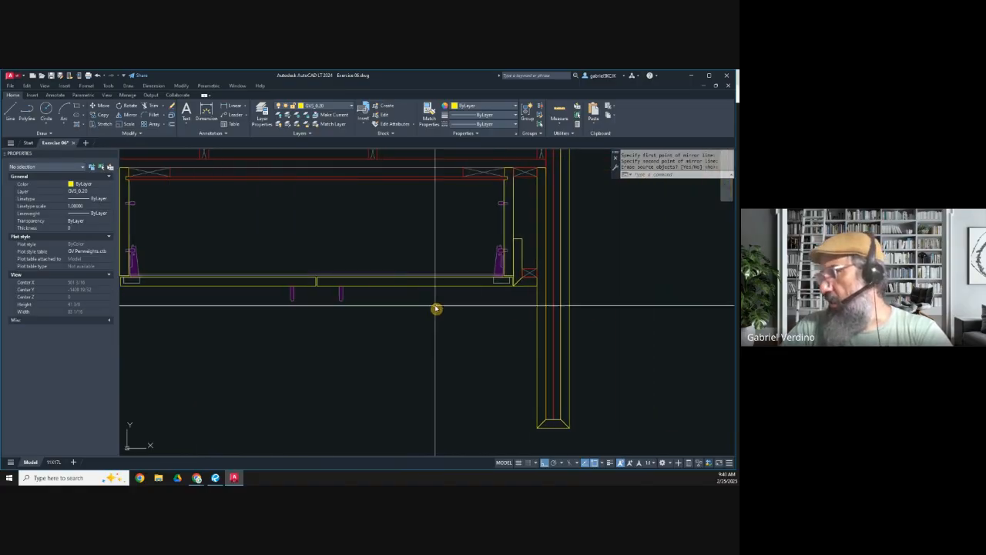
scroll(524, 277, "up", 4)
left_click(527, 241)
left_click(577, 282)
scroll(540, 276, "down", 2)
middle_click_drag(531, 236, 483, 357)
scroll(489, 250, "up", 4)
left_click(511, 255)
left_click(478, 198)
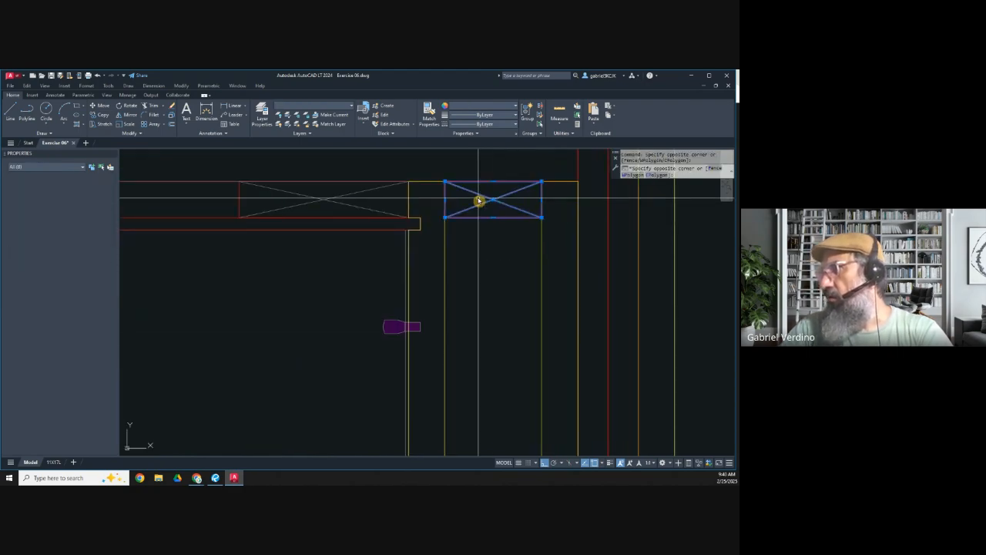
left_click(133, 133)
left_click(155, 155)
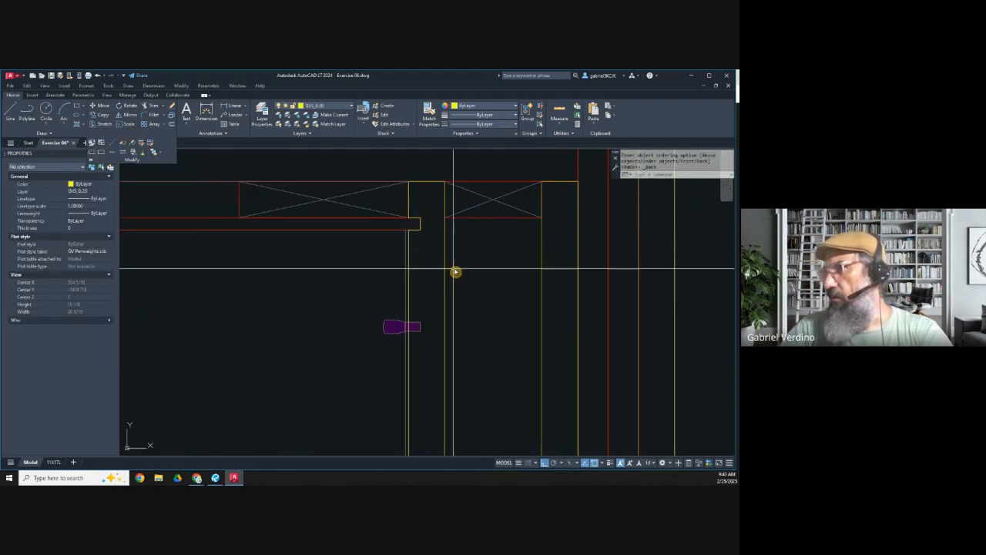
Step: Examine the blocking at the left waterfall side and the two base cabinets across the whole island plan
scroll(455, 272, "down", 5)
mouse_move(295, 324)
middle_mouse_down()
mouse_move(517, 278)
mouse_move(373, 319)
mouse_move(401, 319)
middle_mouse_up()
scroll(401, 319, "down", 2)
middle_click_drag(243, 329, 325, 331)
scroll(216, 250, "up", 4)
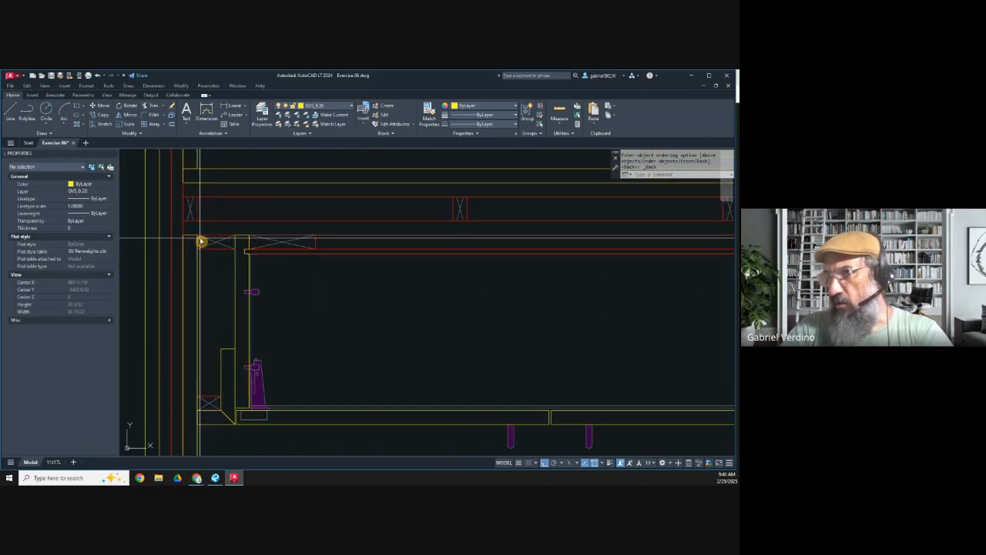
left_click(215, 249)
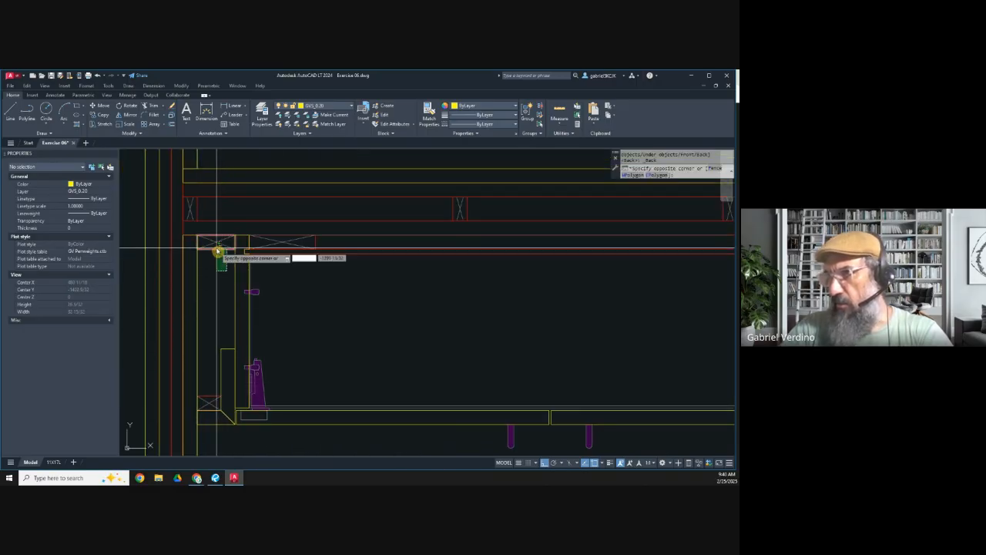
key("Escape")
scroll(223, 273, "down", 3)
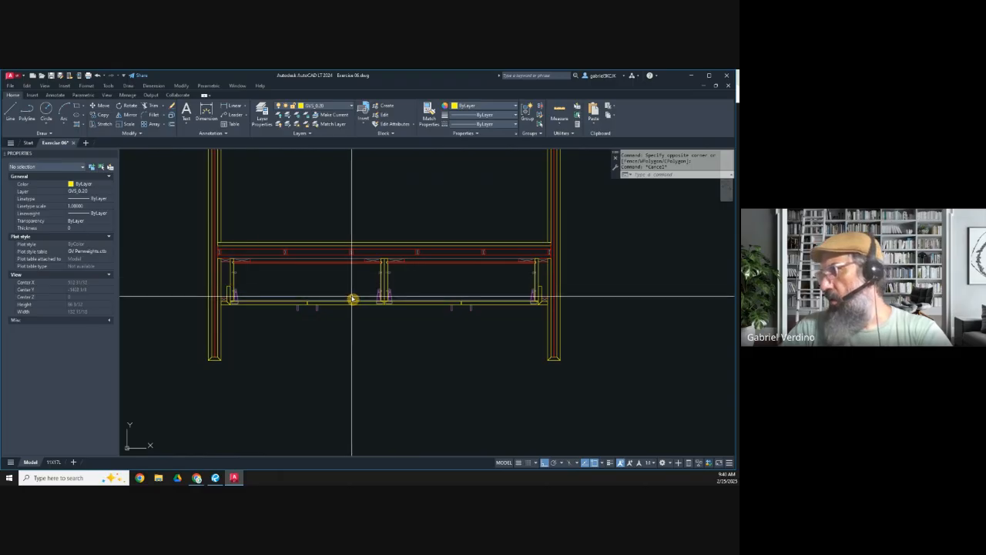
middle_click_drag(354, 298, 334, 321)
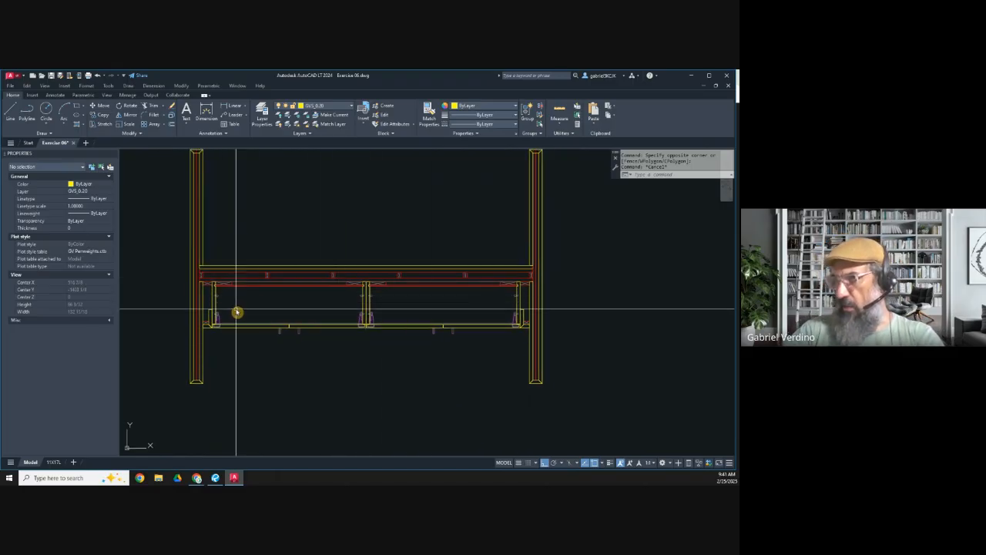
scroll(207, 291, "up", 2)
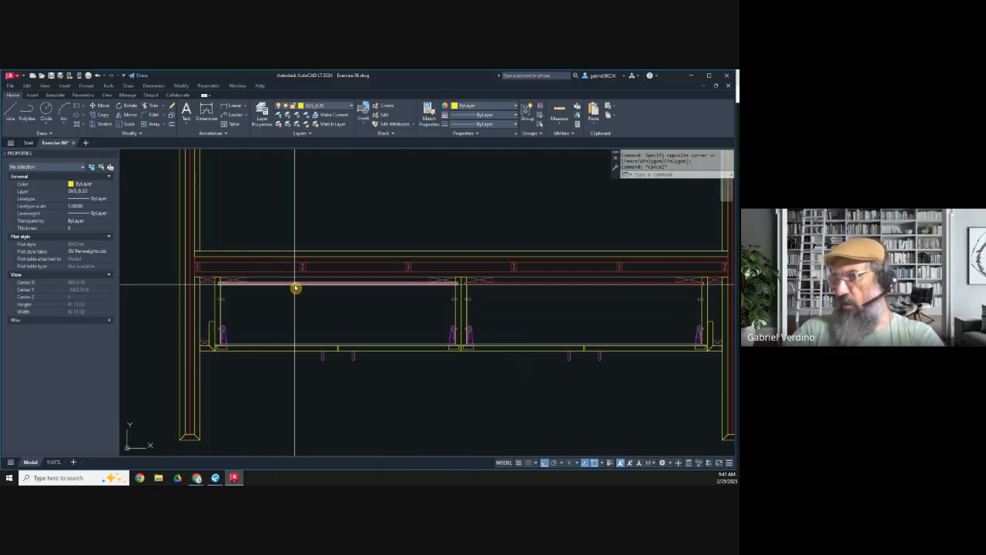
scroll(343, 255, "down", 4)
middle_click_drag(346, 267, 321, 304)
scroll(321, 304, "up", 2)
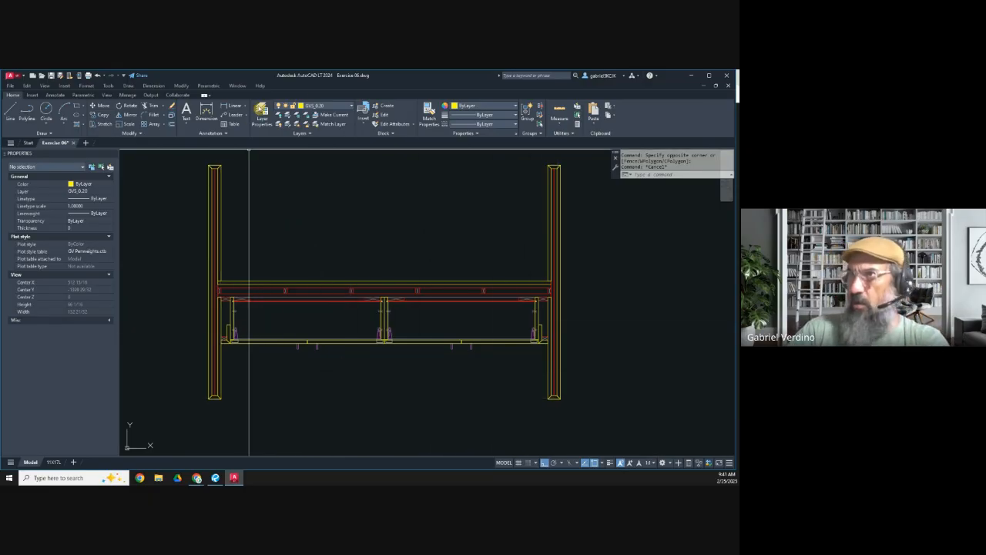
Step: Make GVS_Dashed 1 the current layer and draw a rectangle around the outer corners of both waterfall sides
left_click(319, 107)
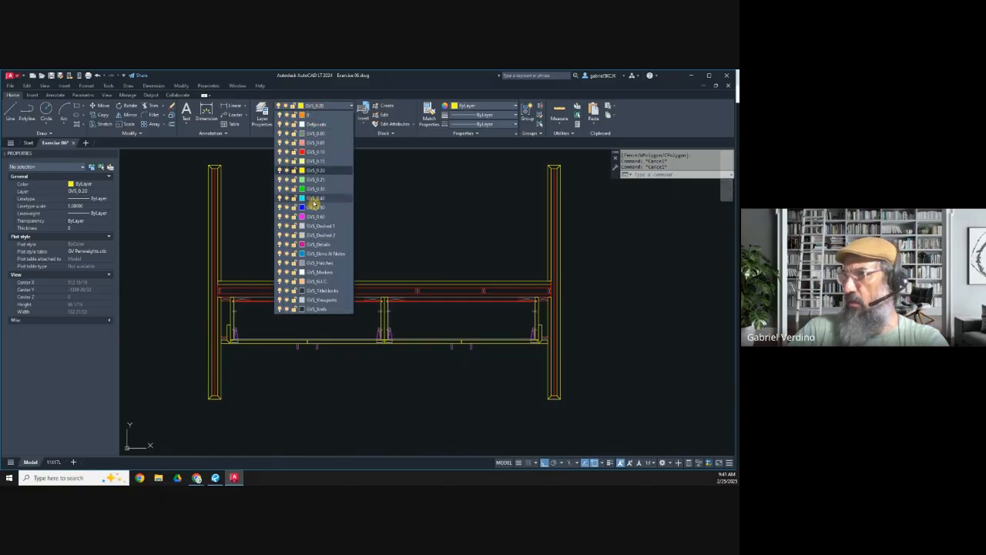
left_click(322, 226)
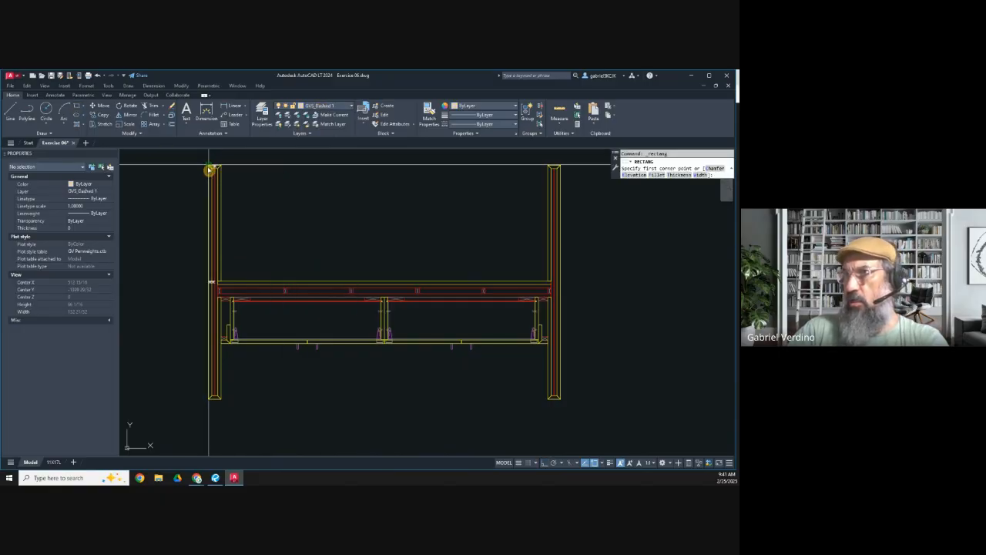
left_click(563, 403)
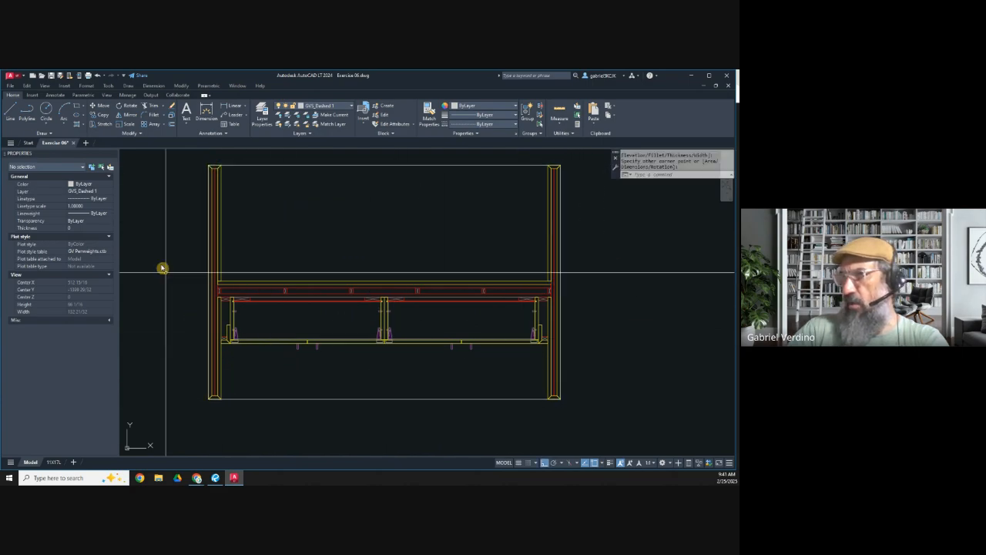
Step: Switch to Revu, examine the island renderings and countertop notes on page 2, and return to the AutoCAD drawing
left_click(215, 478)
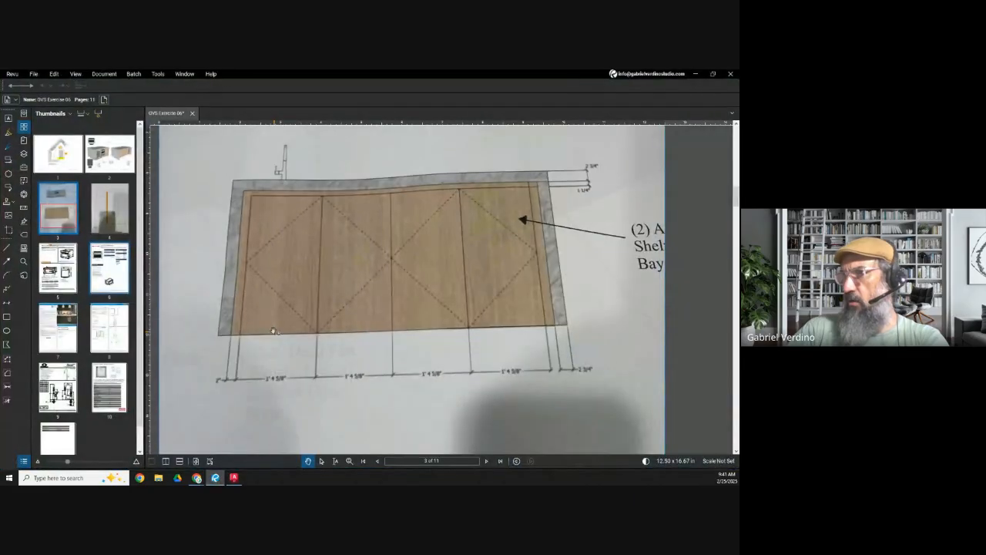
left_click(116, 158)
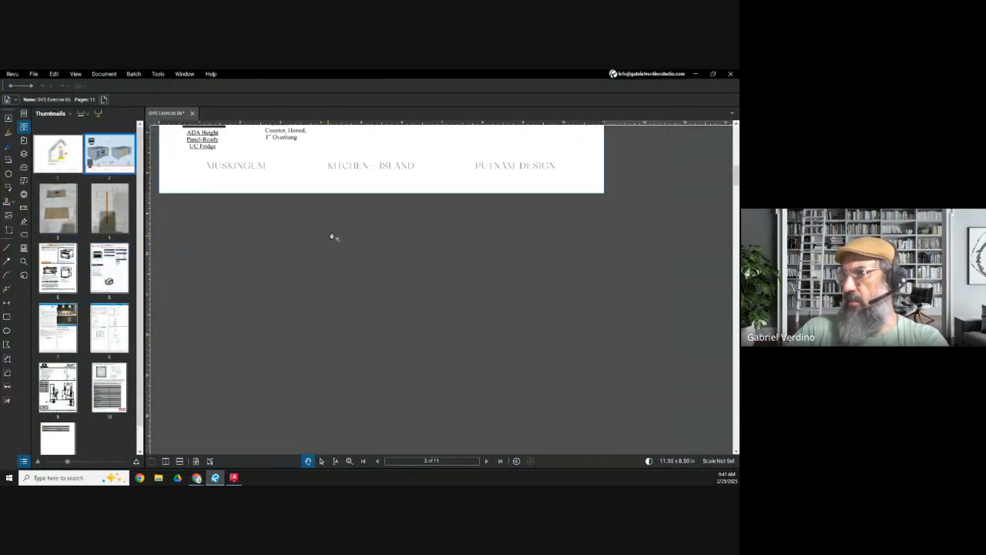
scroll(339, 246, "down", 4)
scroll(389, 243, "up", 4)
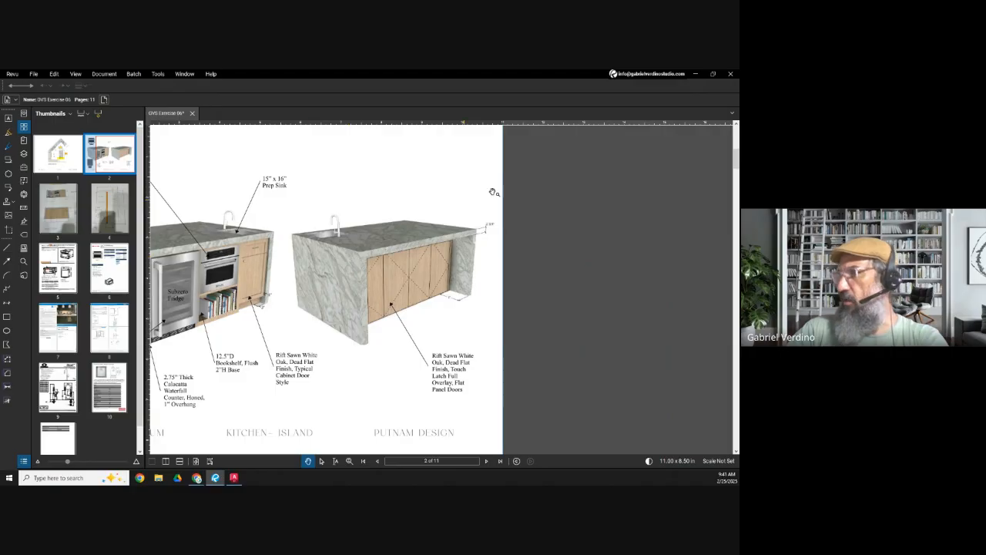
left_click(697, 77)
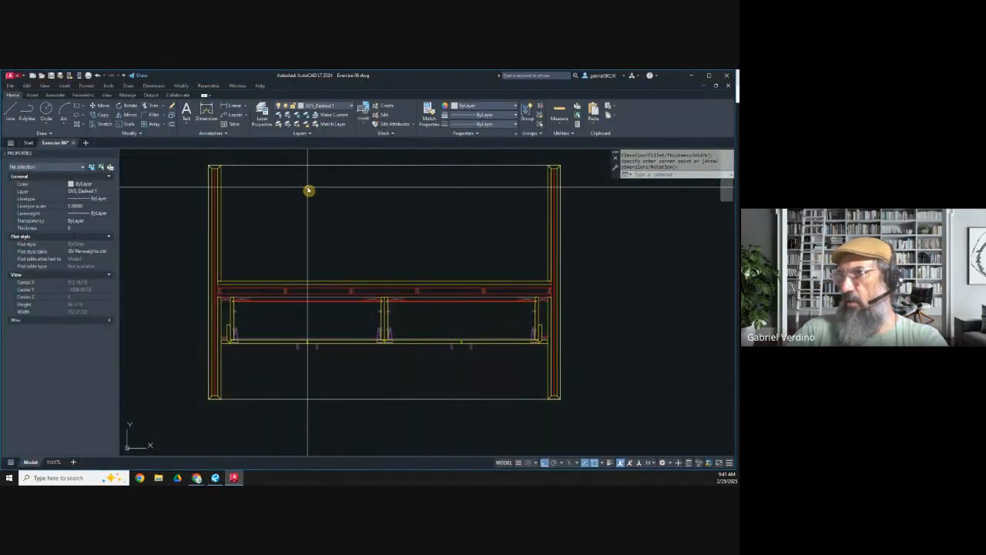
Step: Send the dashed-layer countertop rectangle behind the other objects
middle_click_drag(307, 187, 305, 247)
key("Escape")
left_click(302, 231)
left_click(290, 214)
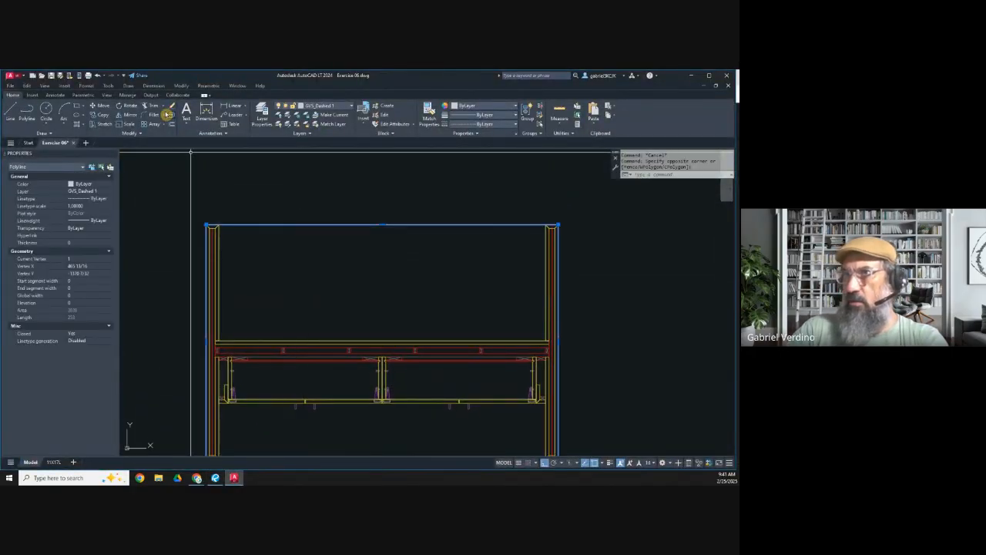
left_click(129, 132)
left_click(145, 151)
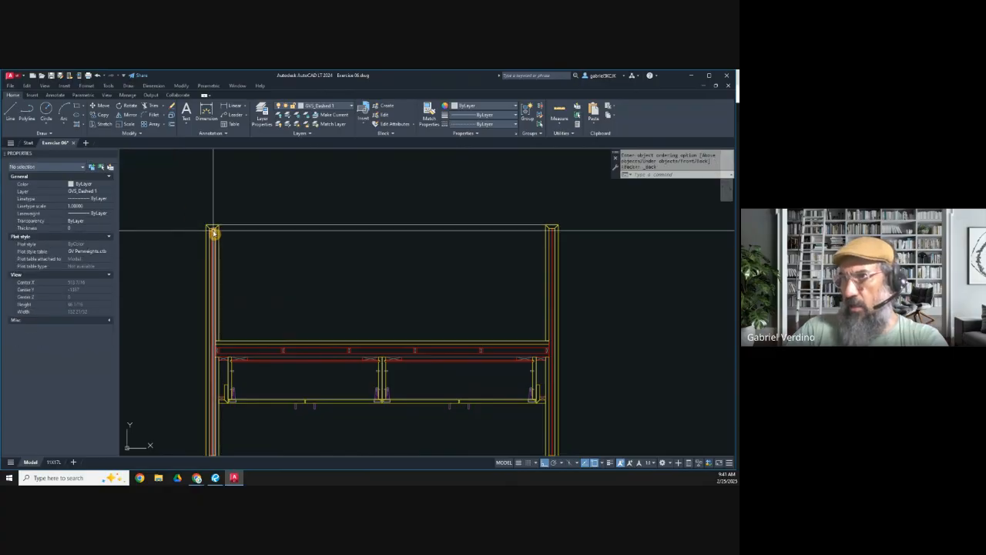
scroll(213, 229, "up", 5)
scroll(268, 197, "down", 5)
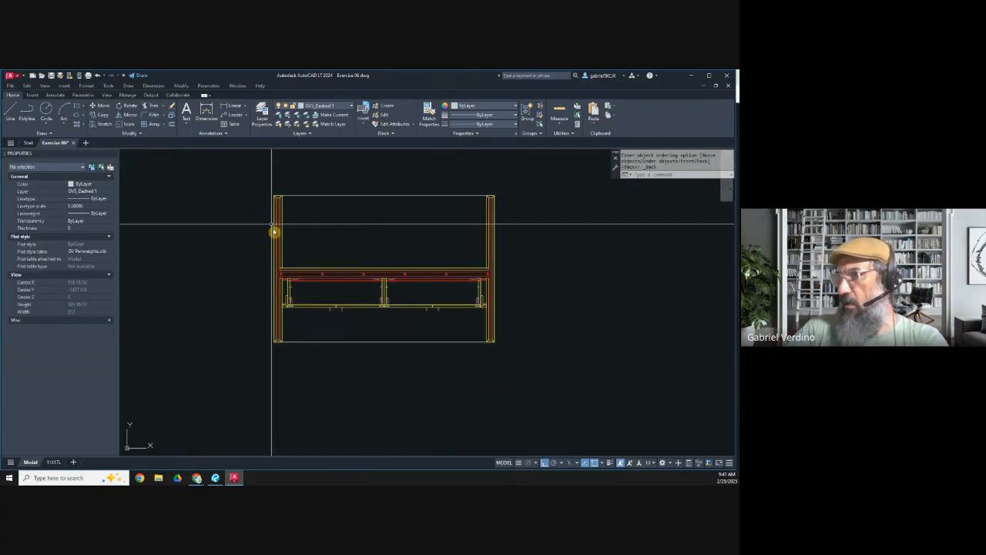
Step: Inspect the countertop rectangle against the waterfall sides and cabinets throughout the island plan
scroll(337, 363, "up", 2)
key("Escape")
left_click(307, 324)
left_click(290, 295)
key("Escape")
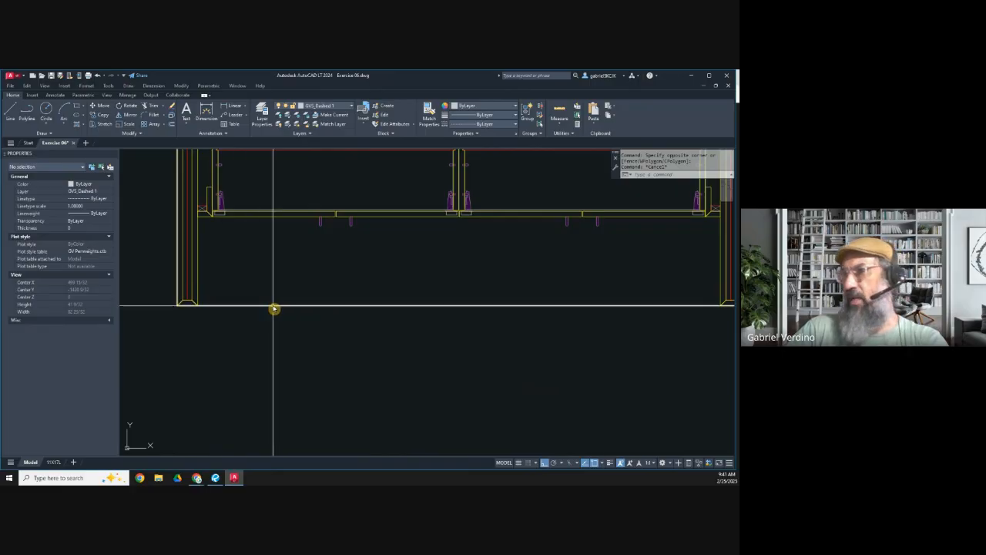
scroll(354, 308, "down", 3)
left_click(363, 316)
left_click(328, 301)
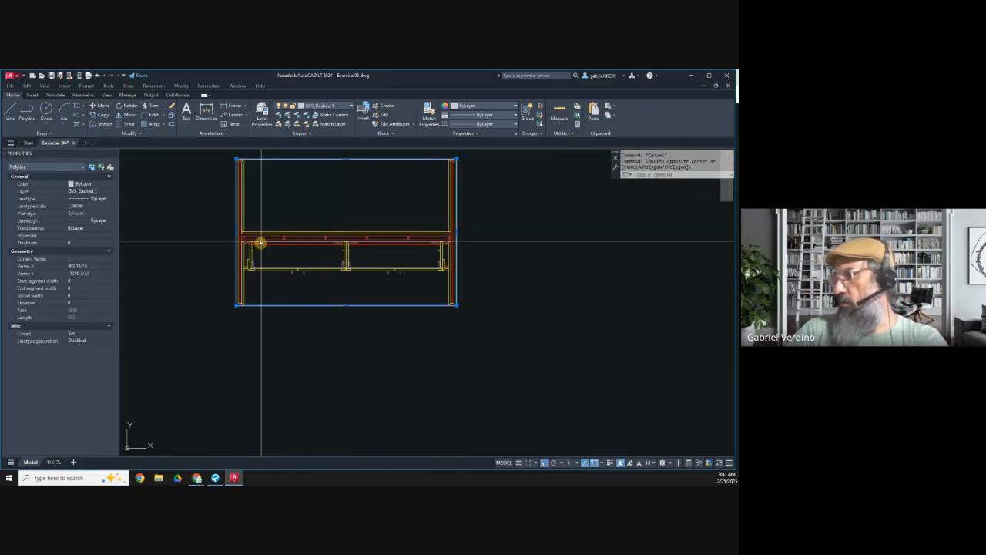
middle_click_drag(288, 221, 262, 273)
key("Escape")
key("Escape")
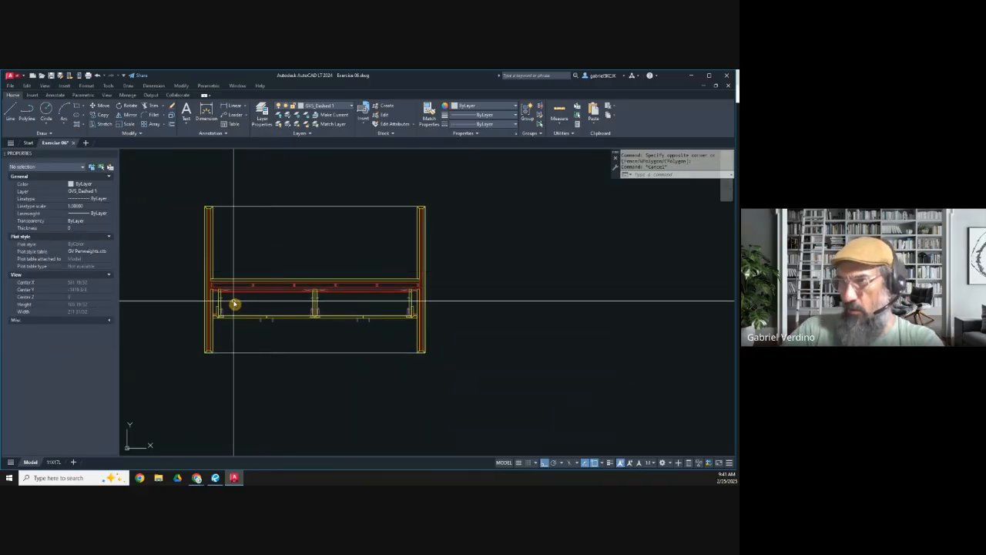
scroll(232, 303, "up", 4)
scroll(262, 316, "down", 2)
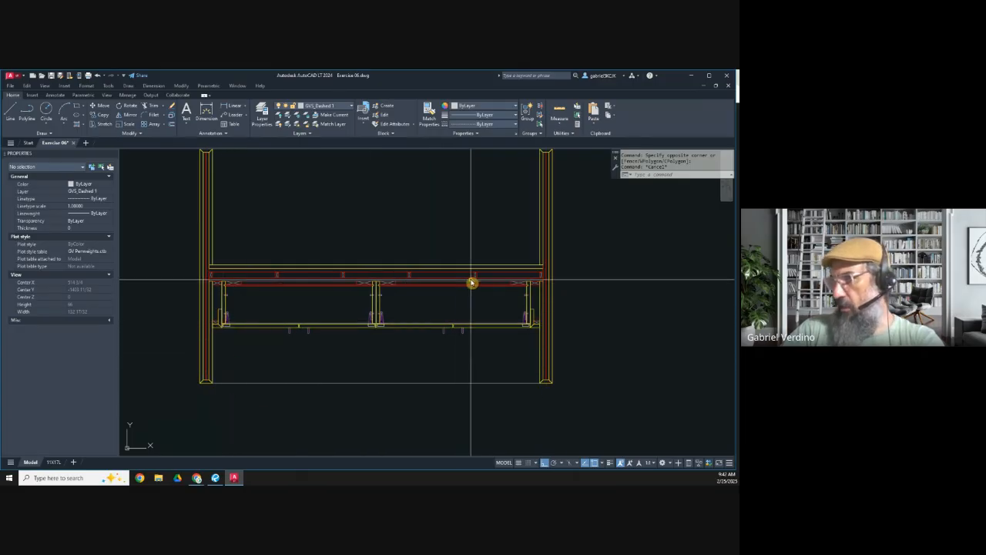
middle_click_drag(288, 303, 295, 352)
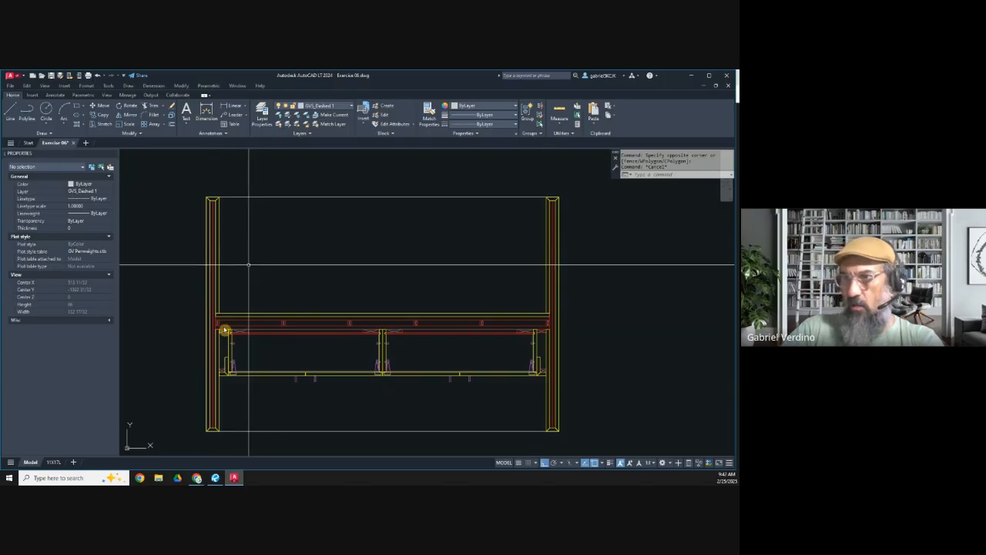
Step: Switch to Revu and examine the island renderings on page 2 and the panel-ready undercounter refrigerator's specifications and dimensions on page 8
left_click(216, 478)
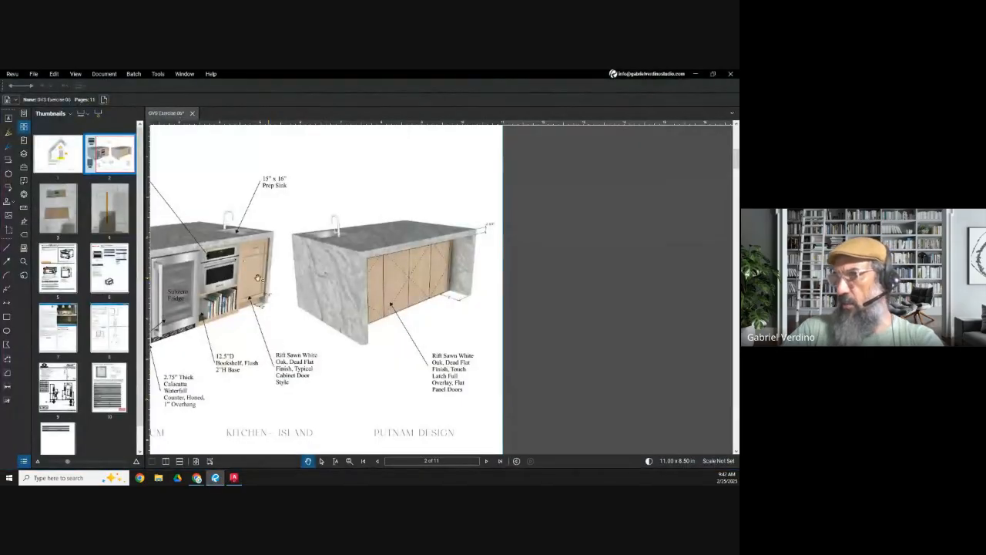
scroll(218, 284, "up", 2)
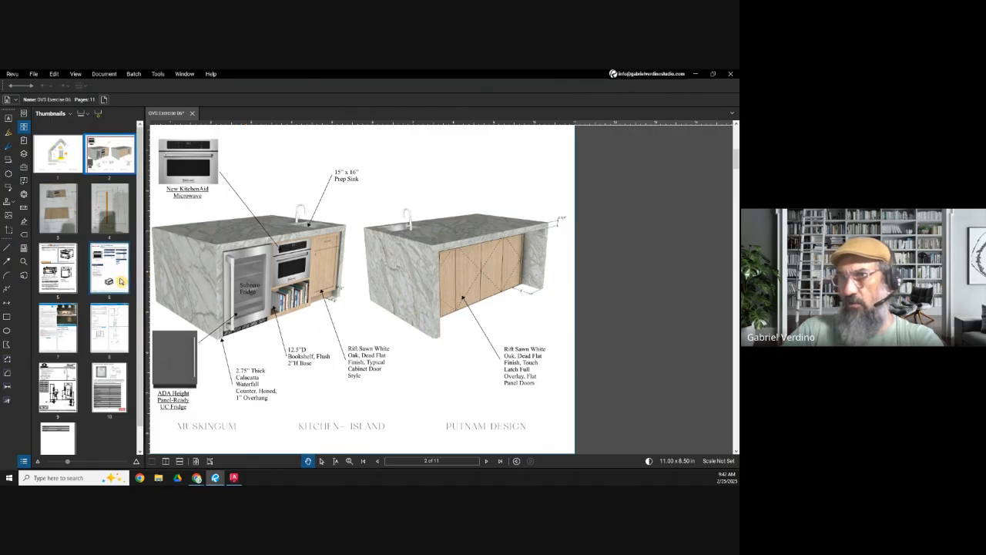
left_click(95, 331)
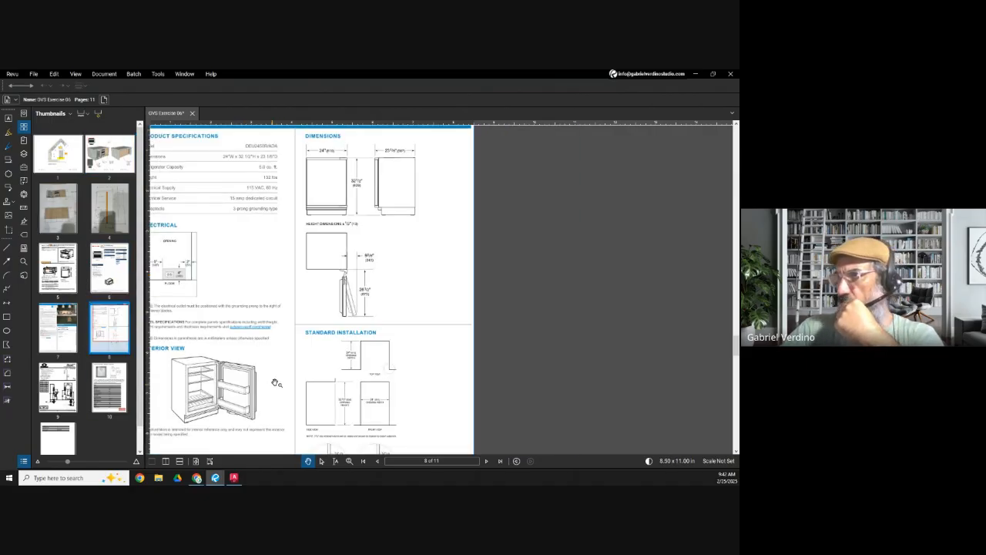
scroll(288, 362, "down", 1)
left_click_drag(272, 399, 293, 387)
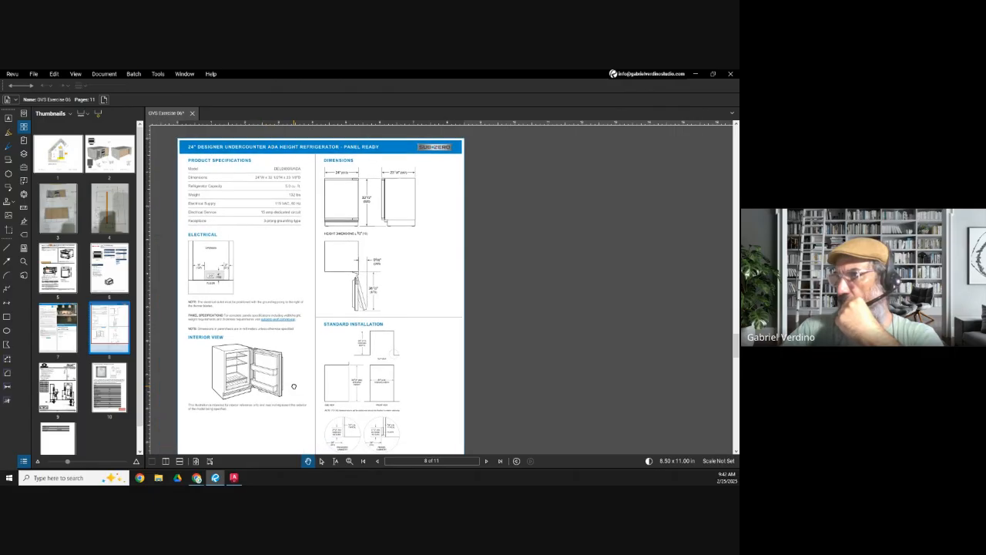
scroll(378, 199, "up", 2)
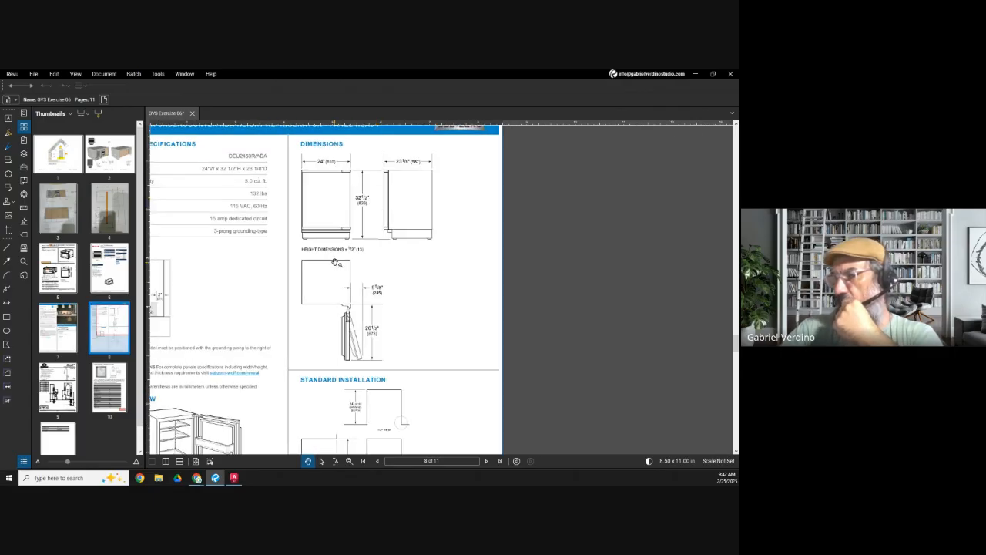
scroll(336, 262, "down", 1)
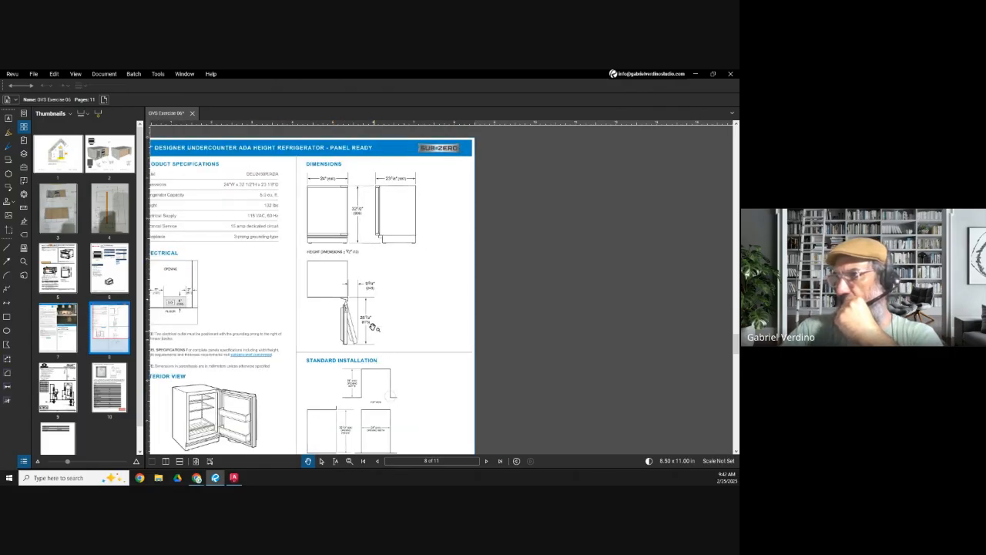
scroll(367, 212, "up", 1)
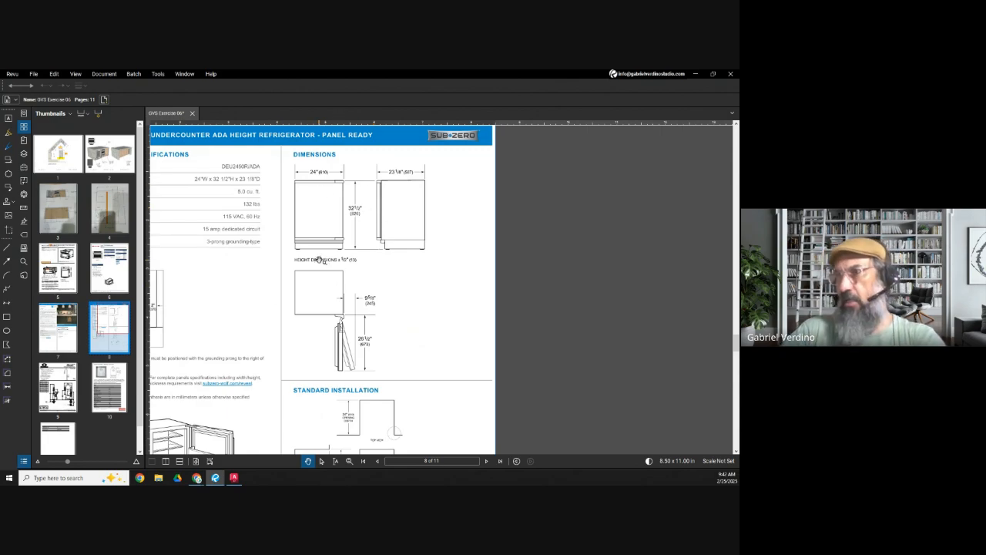
left_click_drag(272, 296, 353, 321)
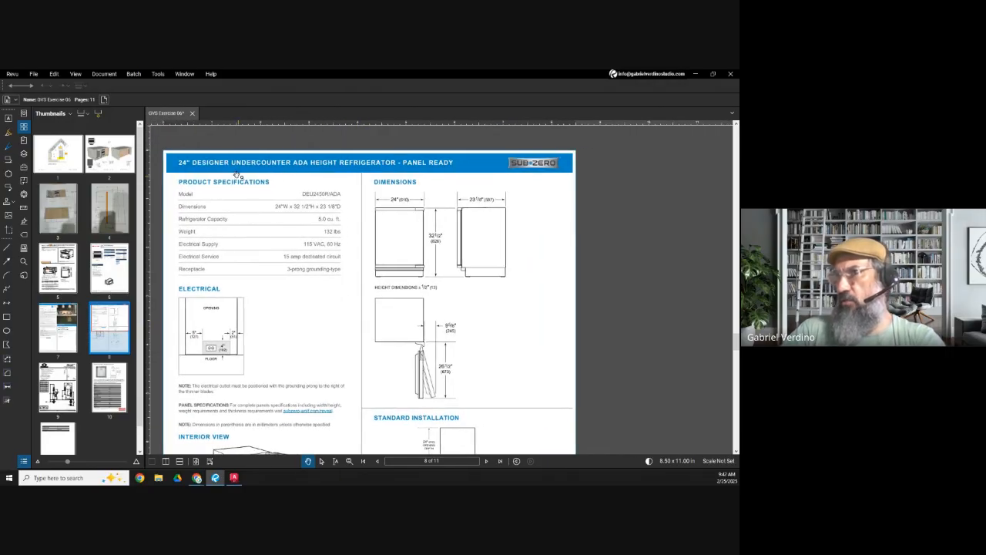
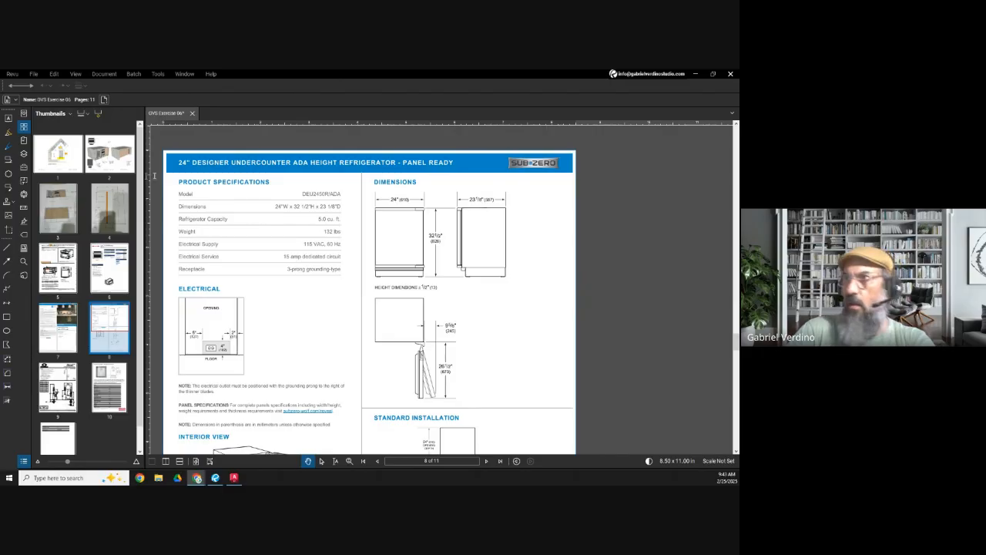
Step: Switch to Chrome, open the Sub-Zero Trade Resources page for the DEU2450R/ADA, and examine its specifications, installation guides, illustrations and CAD library files
left_click(198, 479)
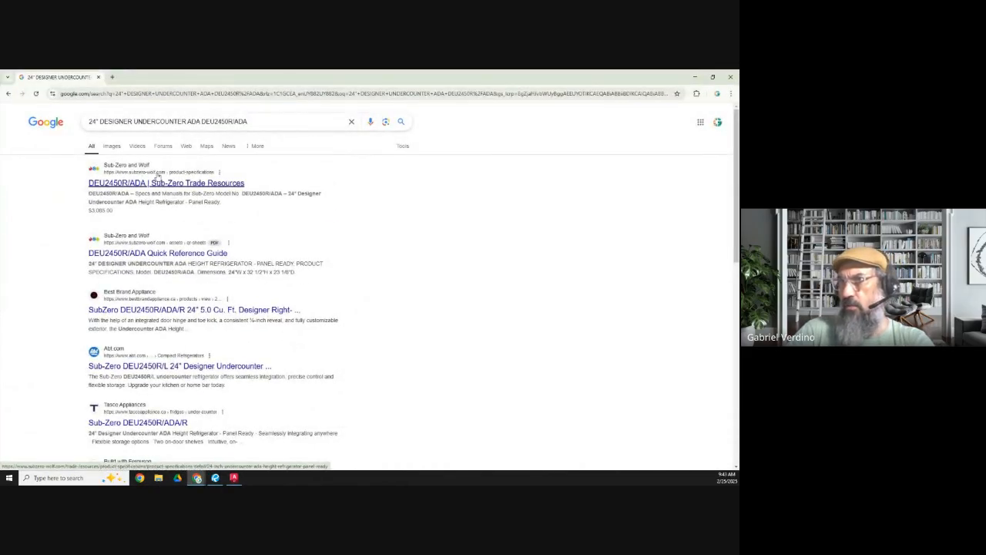
left_click(134, 185)
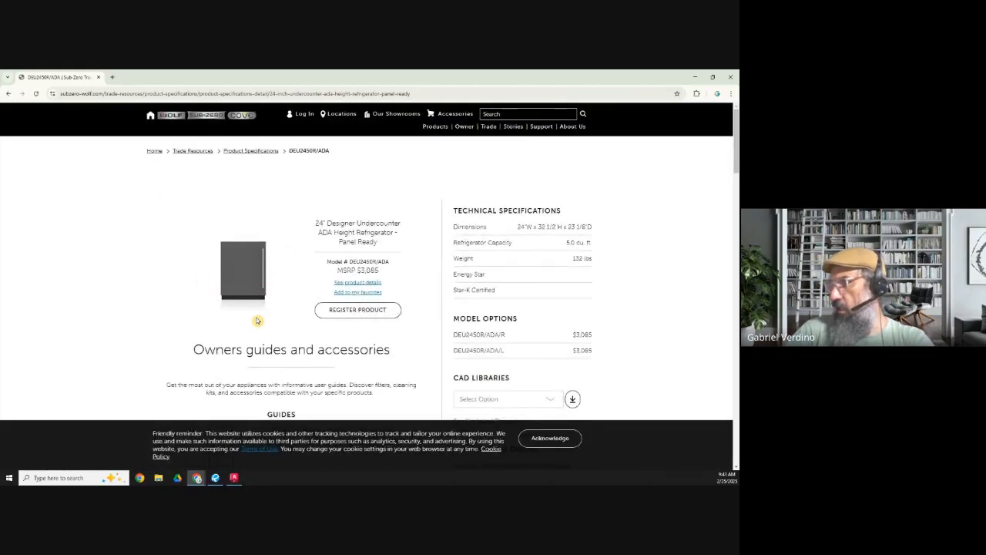
scroll(257, 324, "down", 3)
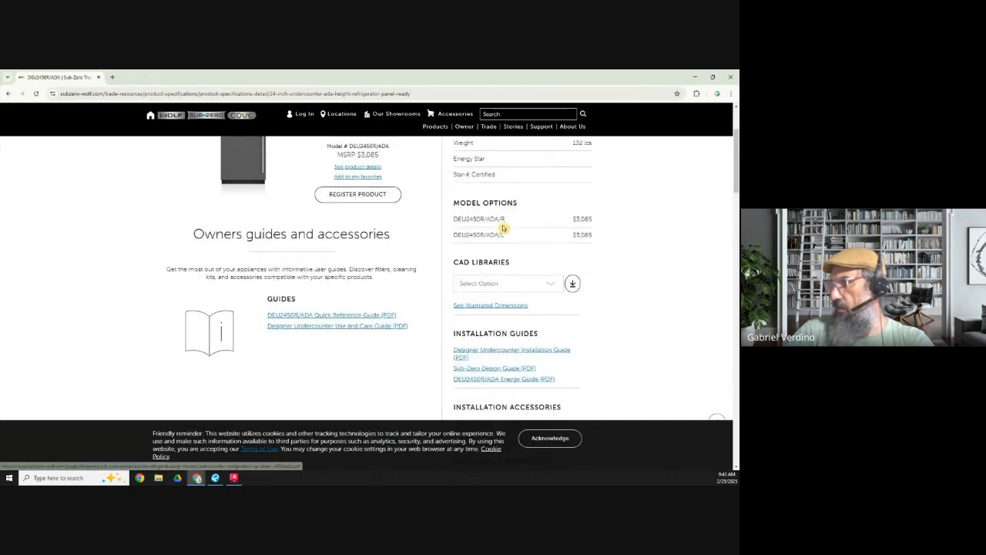
scroll(500, 241, "up", 2)
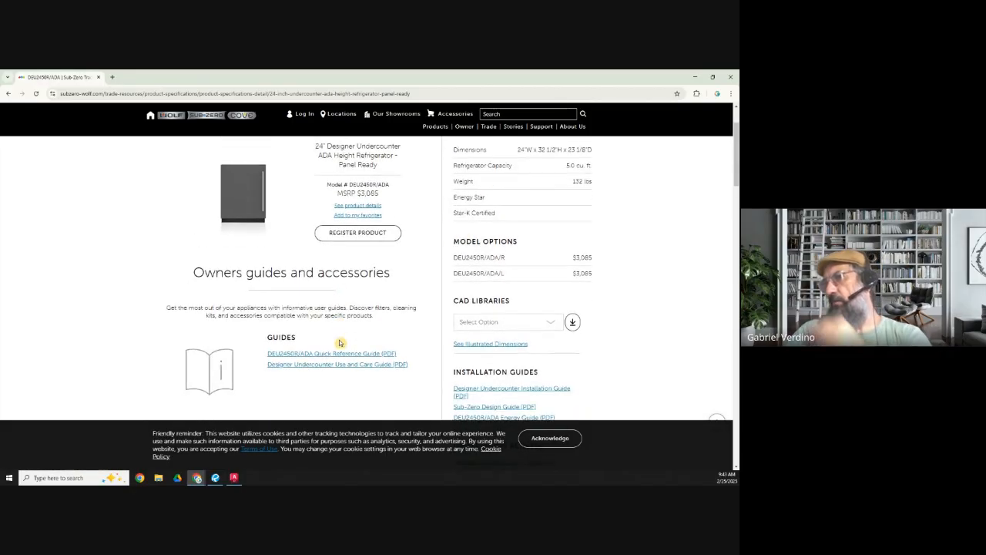
scroll(342, 345, "down", 2)
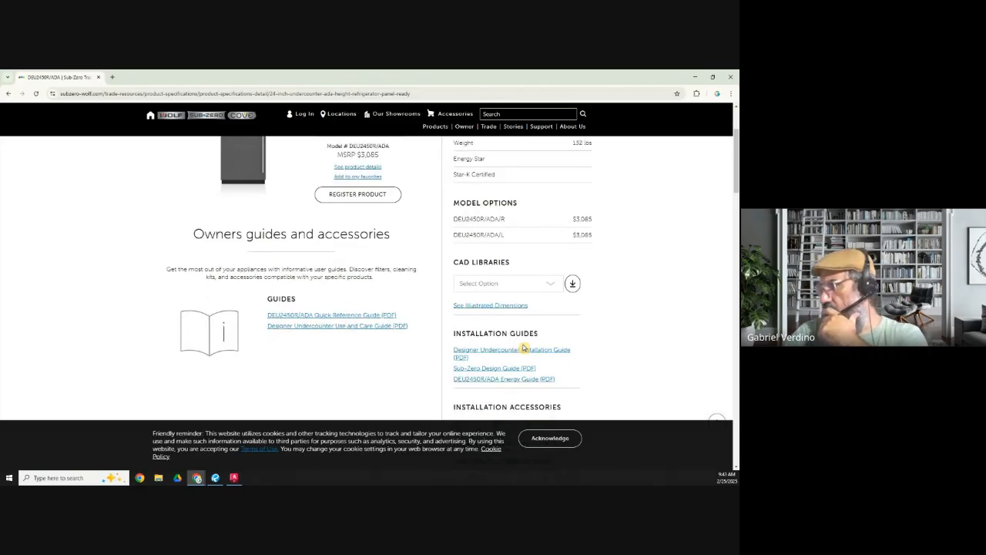
scroll(524, 348, "down", 4)
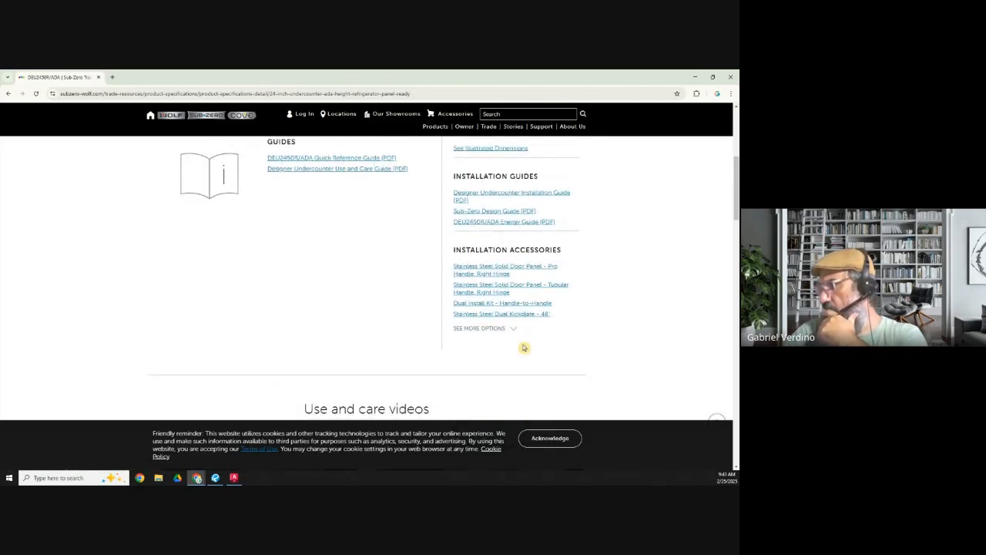
scroll(523, 349, "down", 10)
scroll(523, 349, "up", 2)
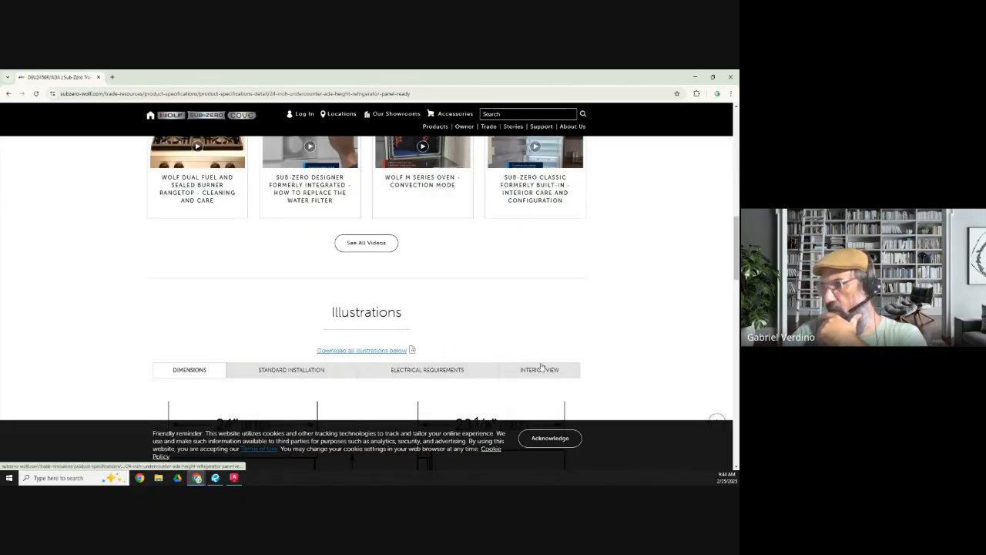
scroll(336, 320, "down", 15)
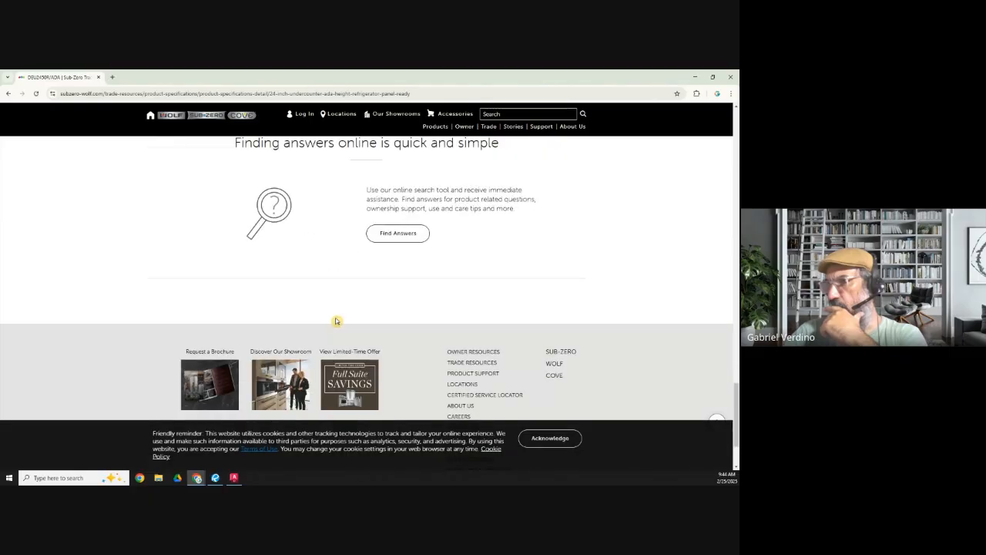
scroll(351, 325, "up", 15)
scroll(350, 325, "up", 6)
scroll(352, 326, "down", 1)
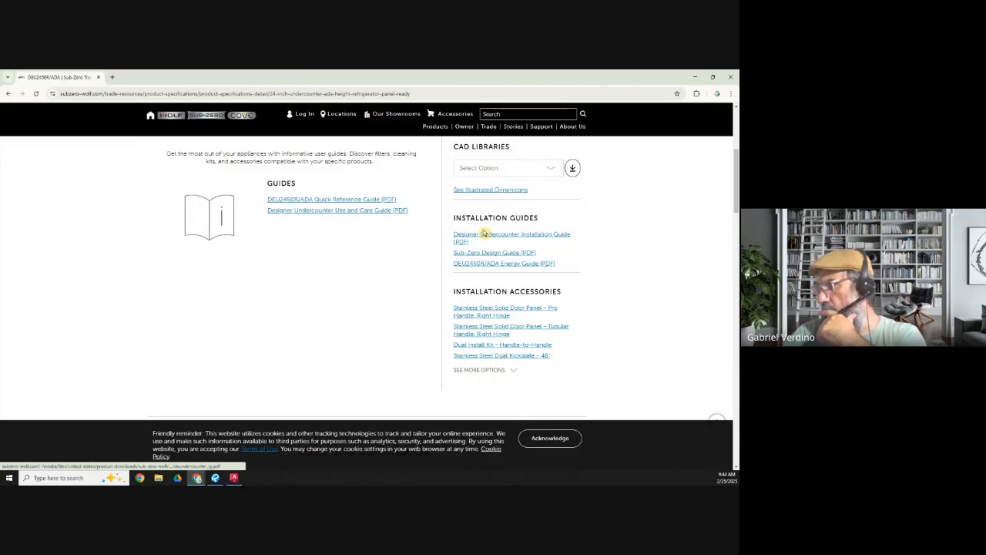
scroll(484, 233, "up", 1)
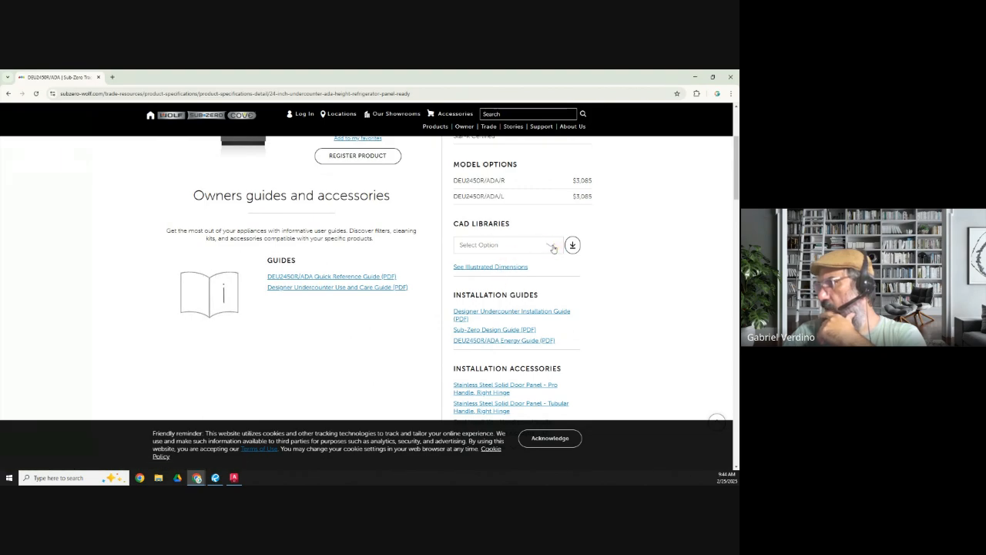
left_click(491, 245)
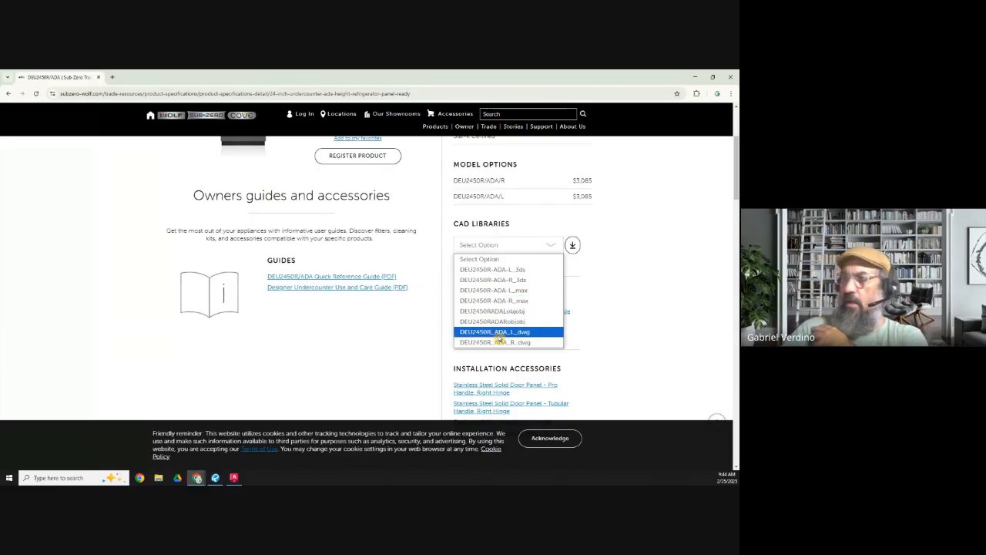
scroll(323, 330, "up", 2)
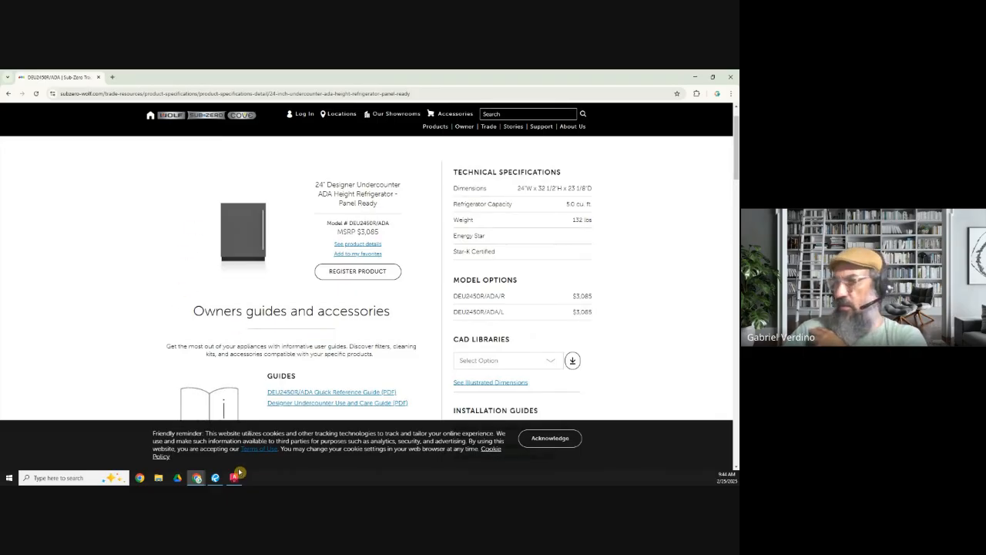
Step: Switch to Revu, examine the refrigerator in the island rendering and its notes on page 2, and return to the Sub-Zero page
left_click(215, 478)
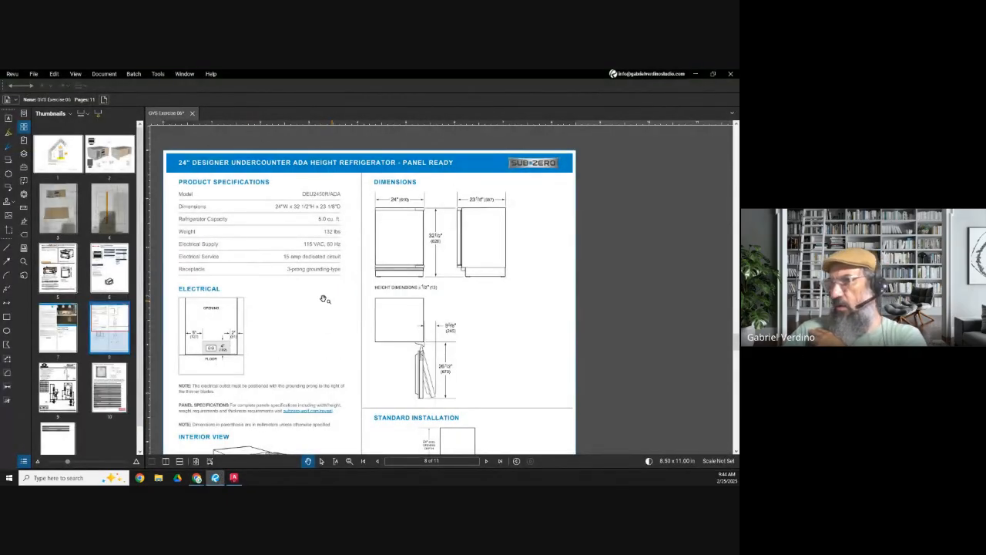
left_click(110, 153)
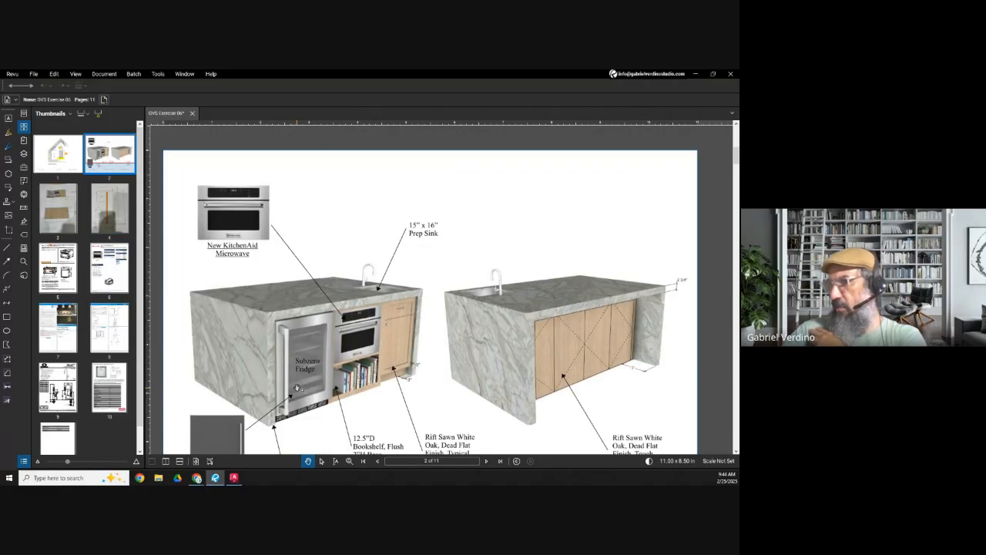
scroll(278, 362, "down", 2)
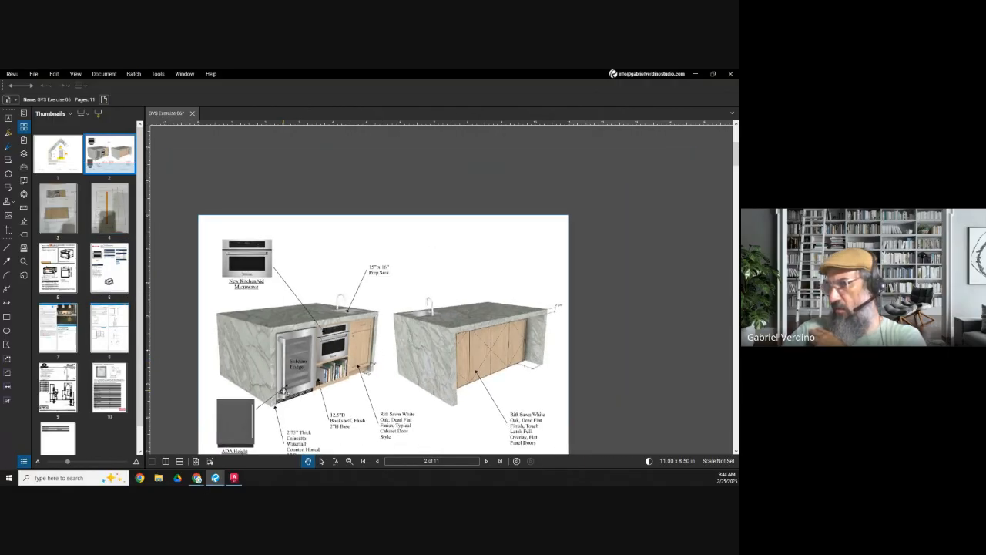
scroll(282, 421, "up", 3)
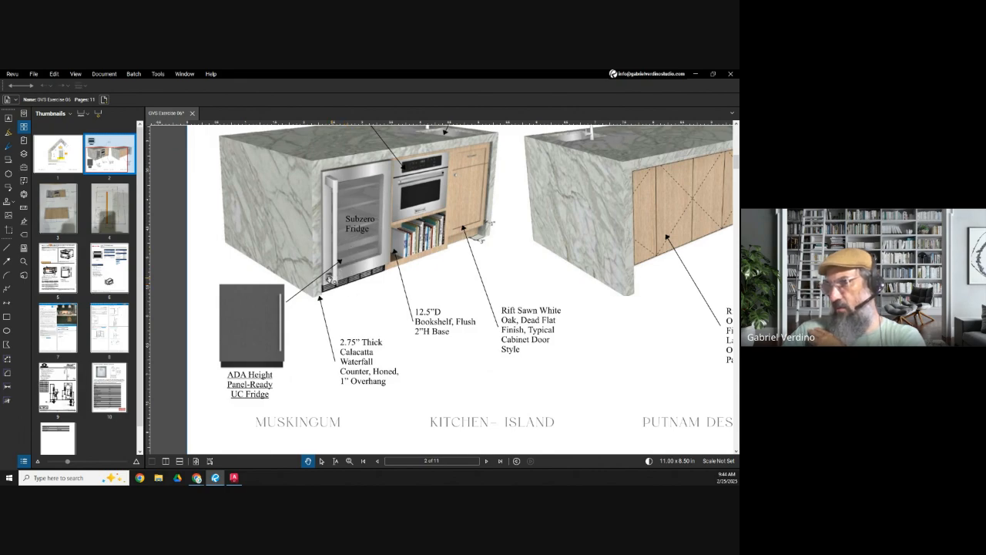
left_click(695, 76)
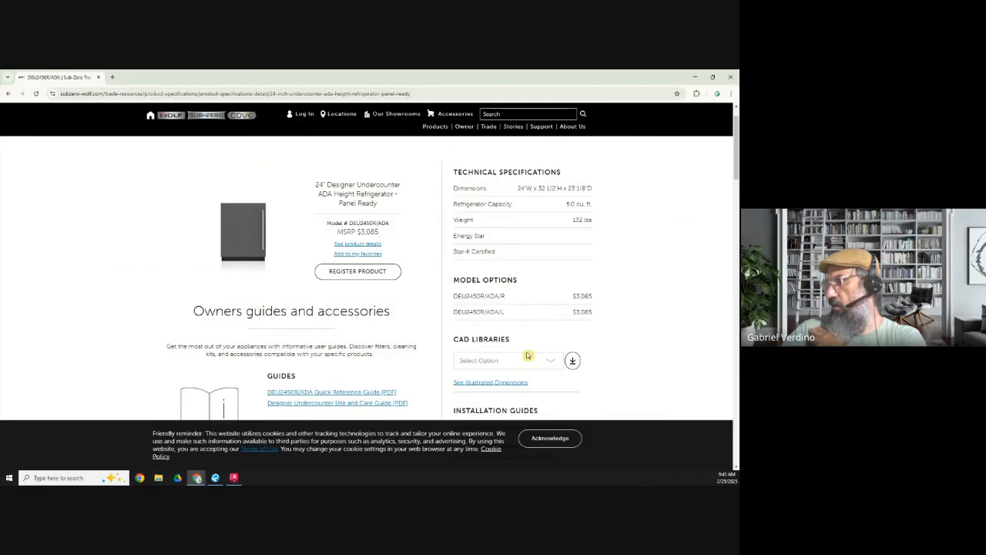
Step: Download the DEU2450R_ADA_R_dwg file from the CAD libraries and show it in the Downloads folder
left_click(551, 361)
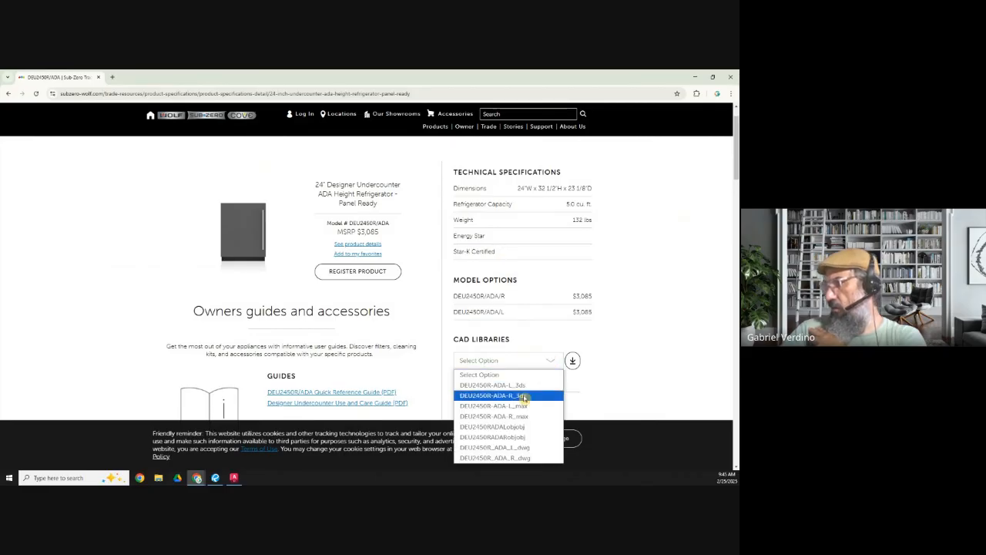
left_click(521, 458)
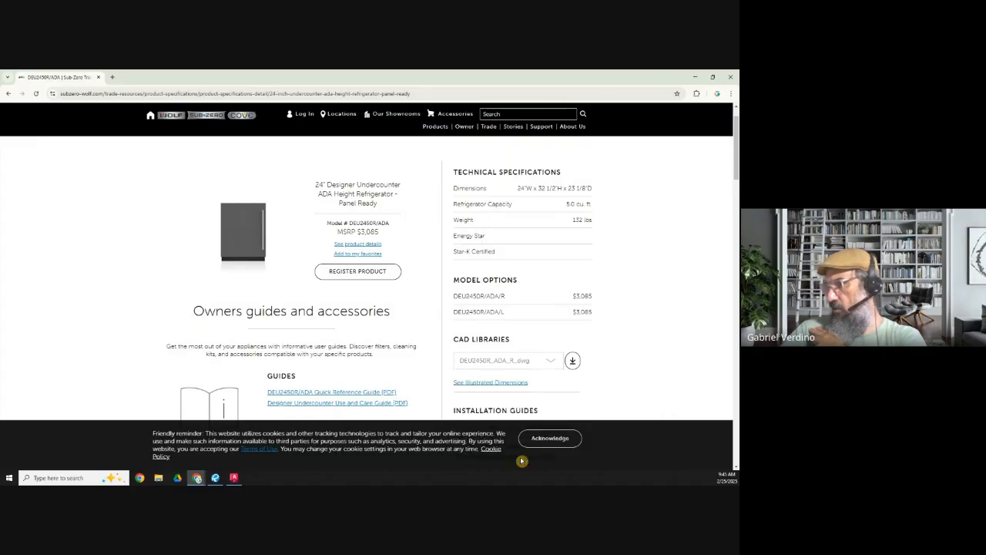
left_click(573, 362)
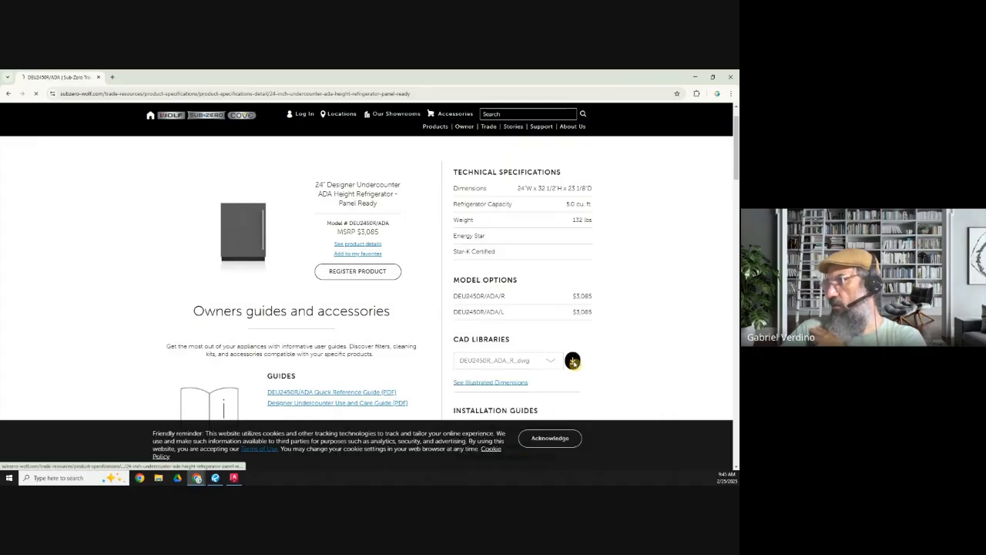
left_click(685, 114)
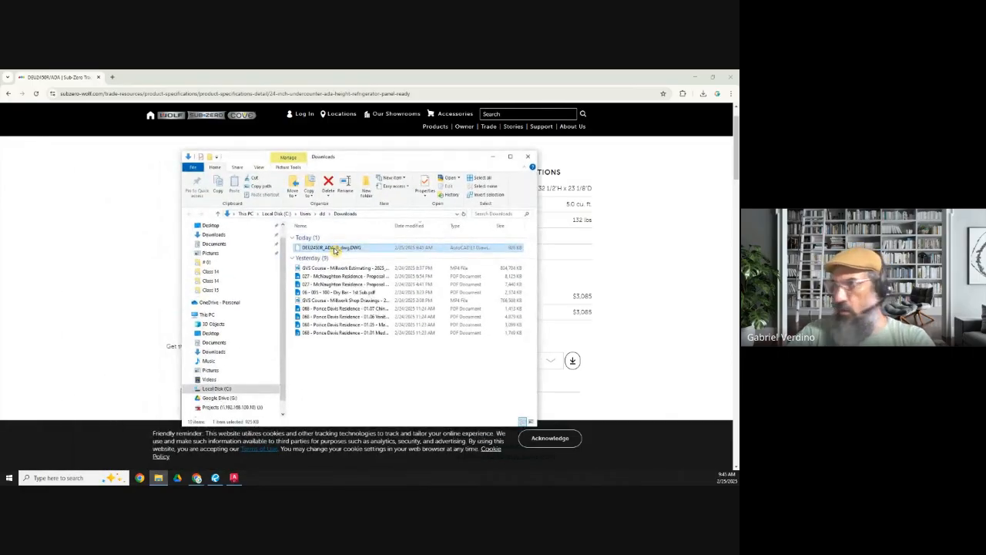
Step: Transfer DEU2450R_ADA_R_dwg.DWG from Downloads to the Exercise 06 folder in Google Drive and bring that folder into the Chrome window
right_click(334, 248)
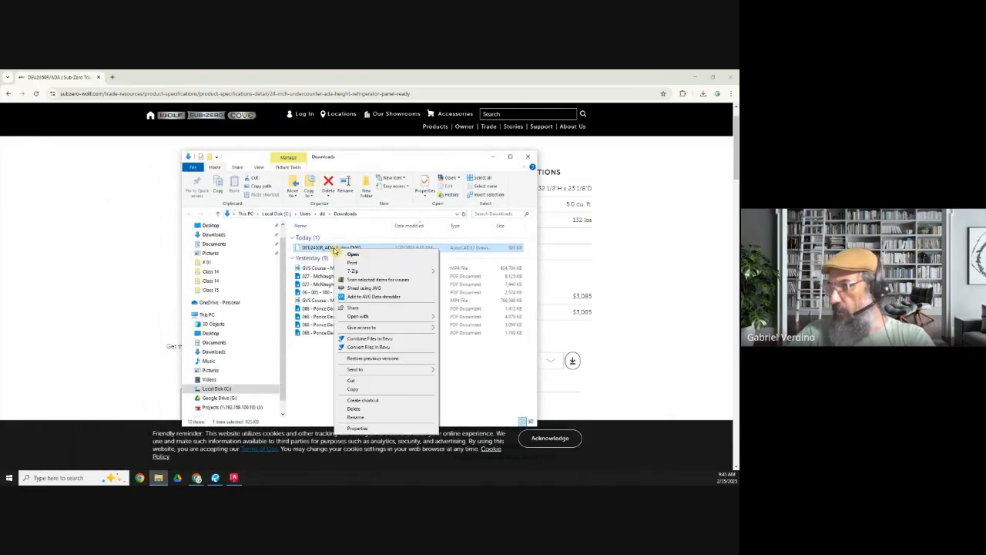
left_click(353, 382)
left_click_drag(442, 160, 0, 217)
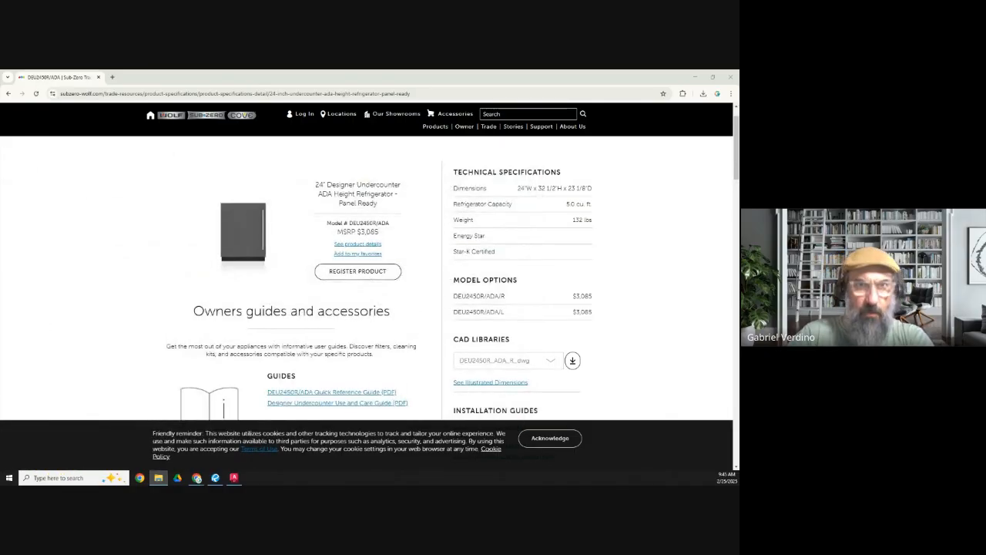
left_click_drag(0, 117, 285, 133)
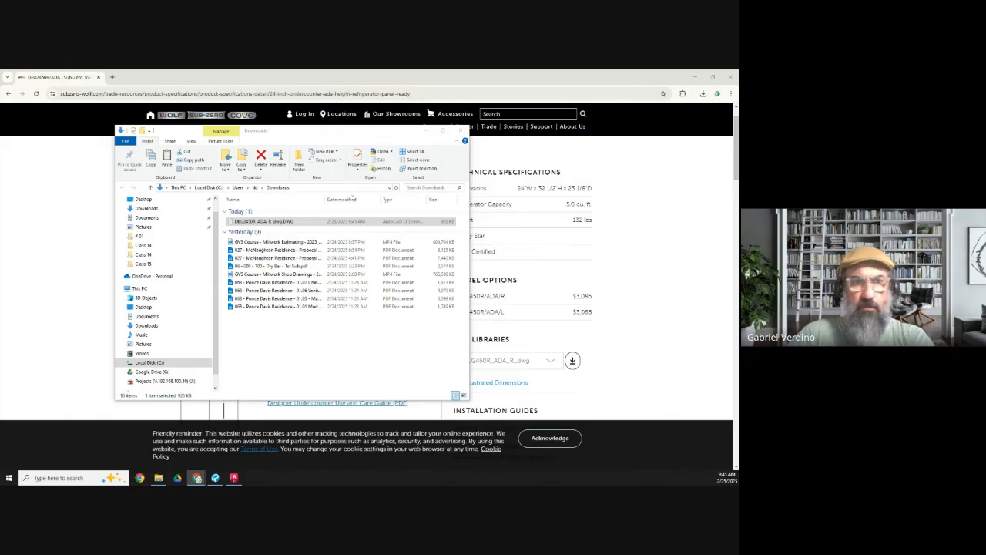
left_click(427, 132)
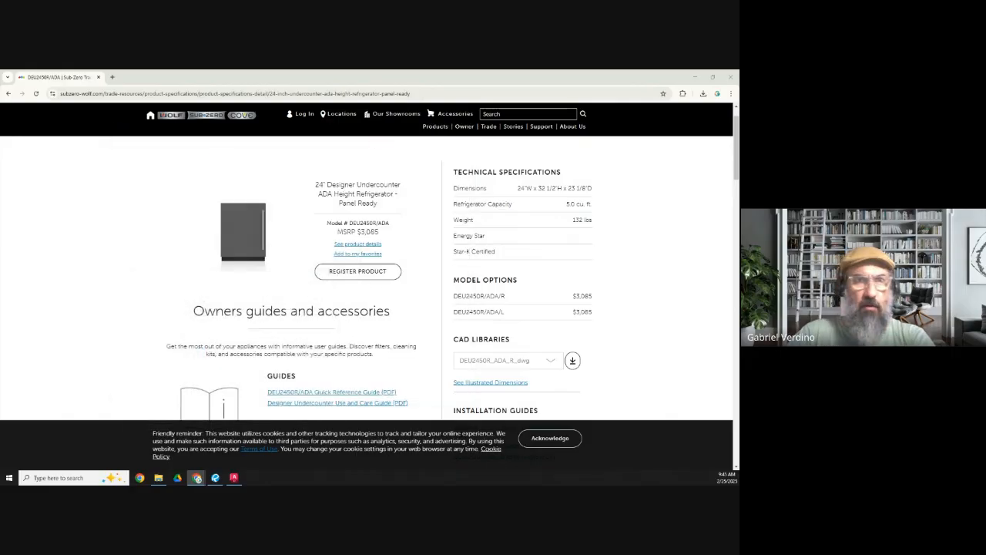
left_click_drag(2, 185, 131, 76)
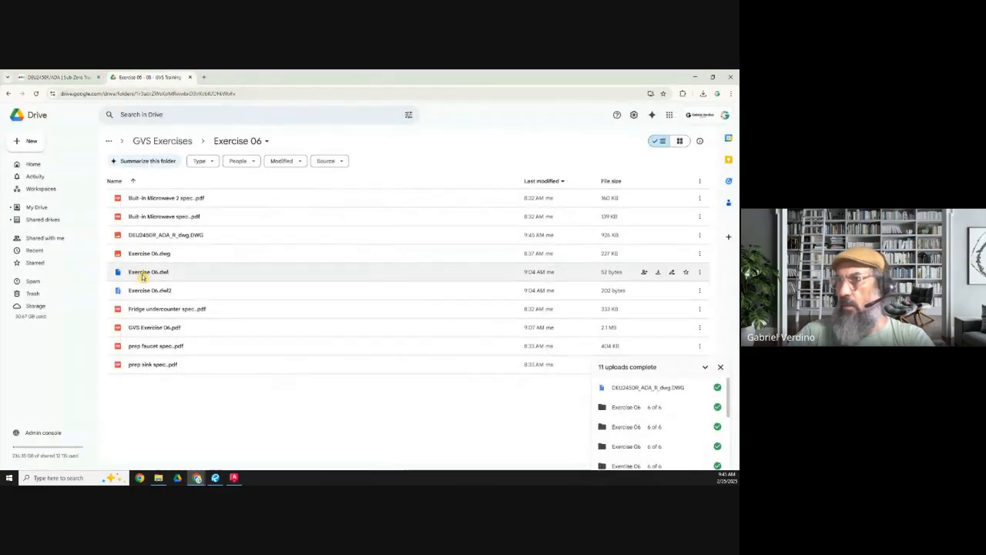
Step: Open DEU2450R_ADA_R_dwg.DWG from the Drive folder in AutoCAD, accepting the foreign DWG file
double_click(176, 237)
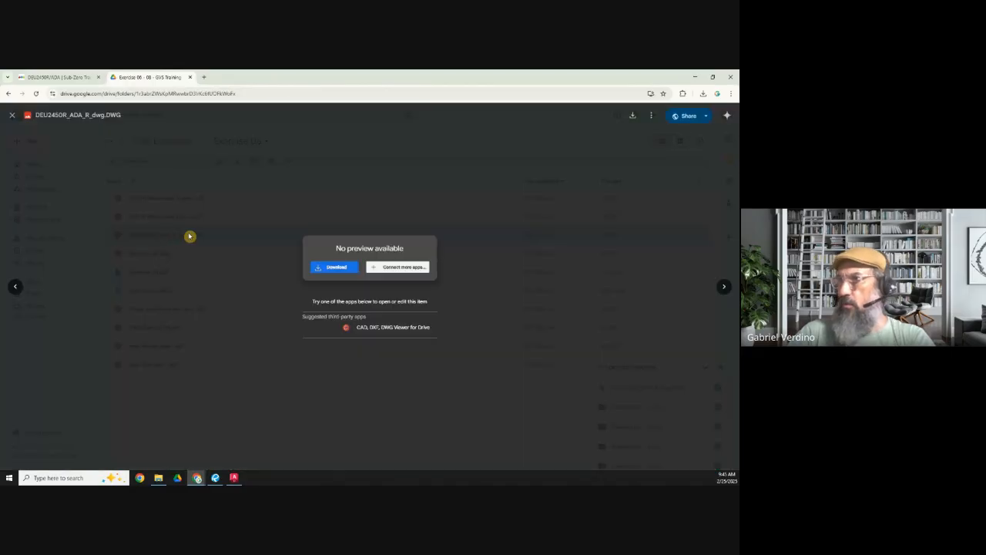
left_click(382, 117)
left_click(401, 141)
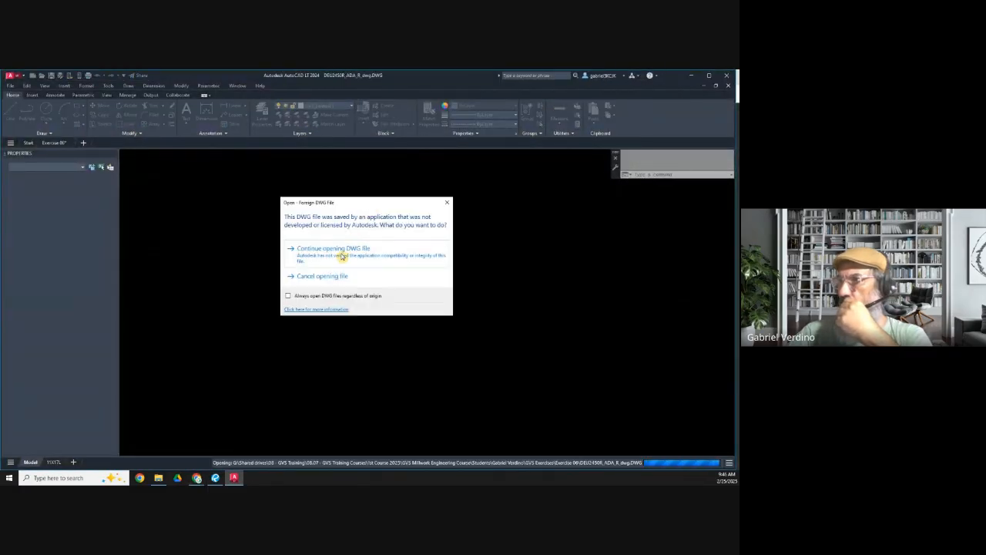
left_click(333, 258)
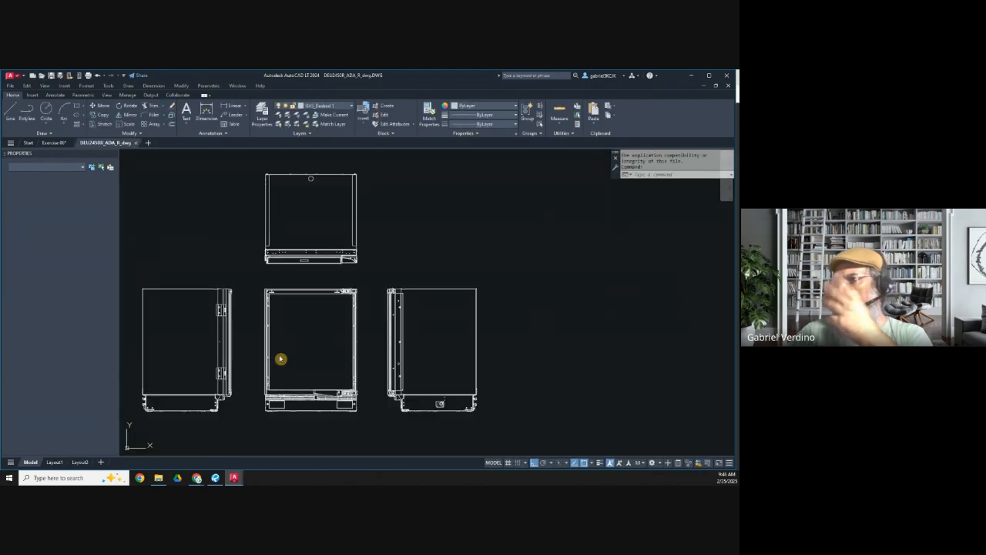
scroll(362, 350, "down", 2)
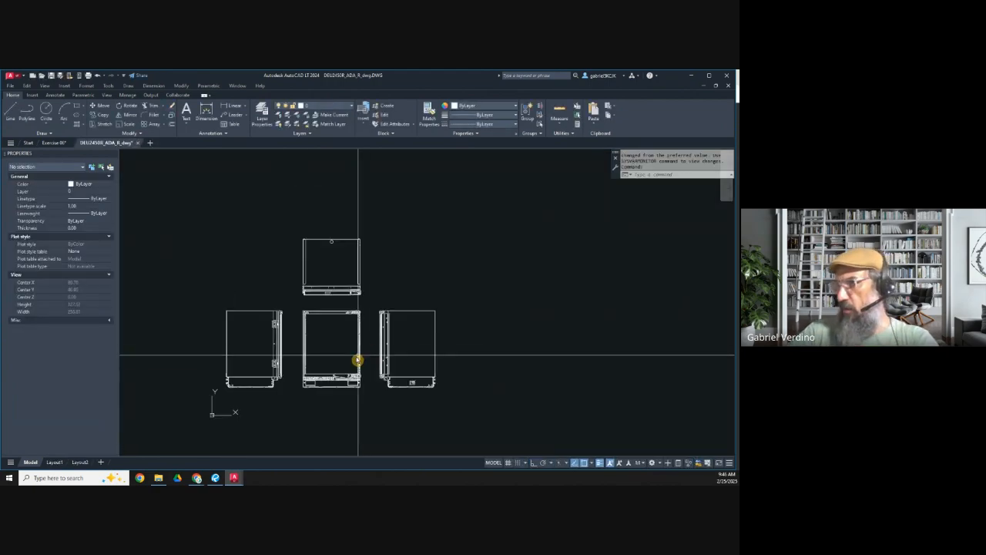
scroll(322, 312, "up", 3)
scroll(313, 244, "down", 3)
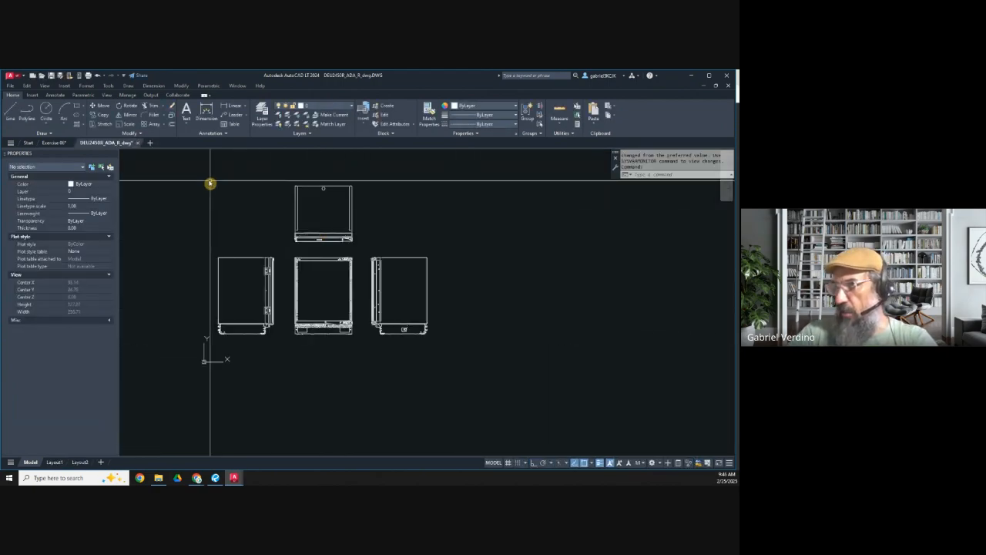
left_click(170, 161)
left_click(512, 365)
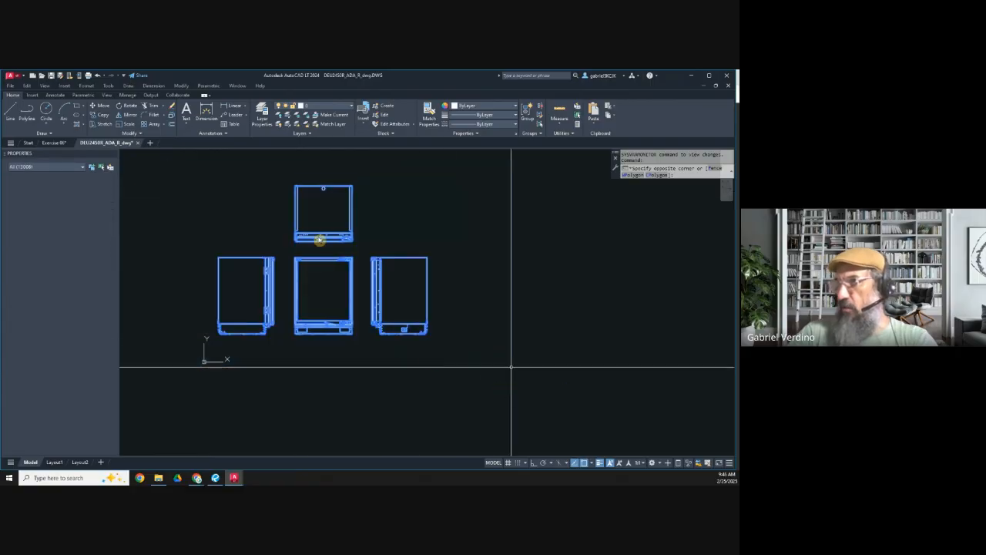
key("Escape")
key("Escape")
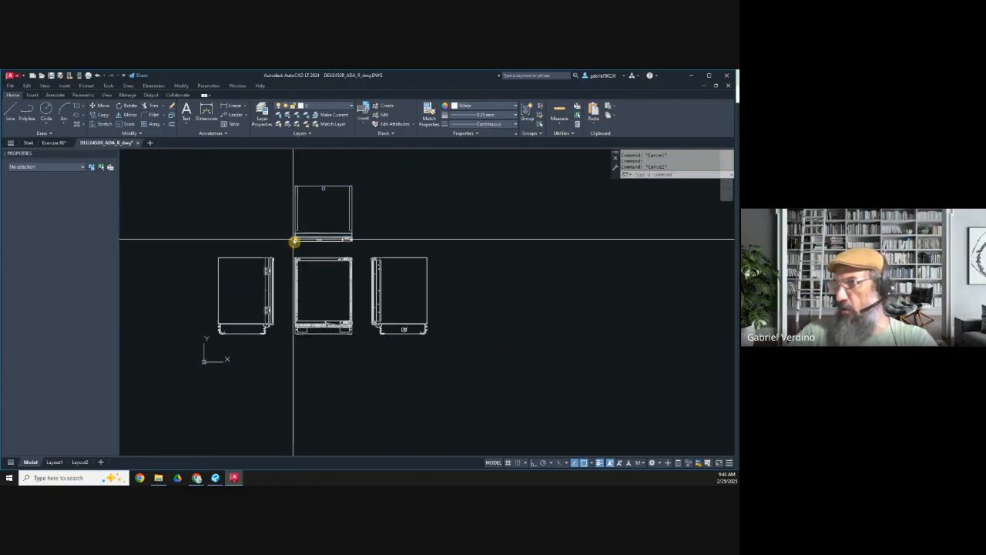
Step: Set the color, lineweight and linetype of all four refrigerator views to ByLayer
left_click(176, 167)
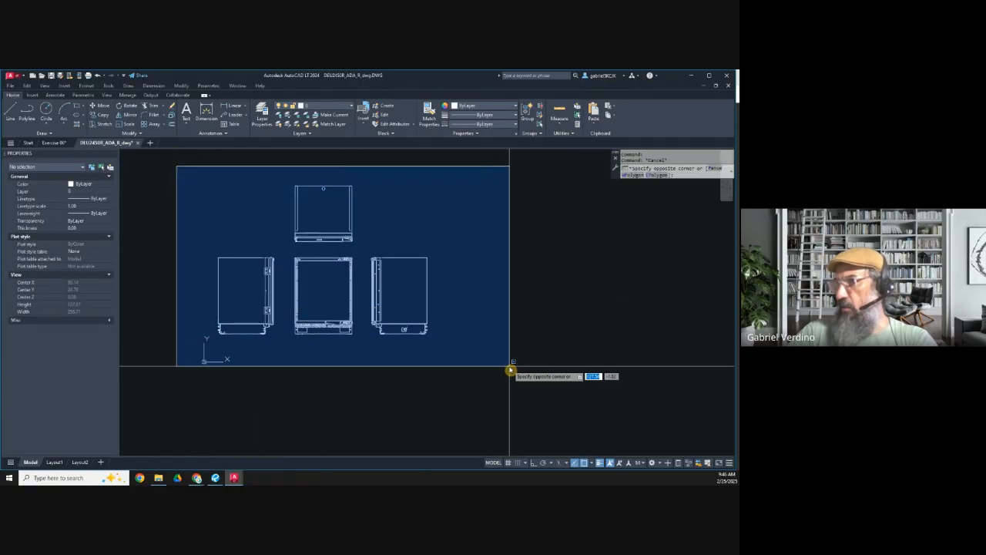
left_click(510, 370)
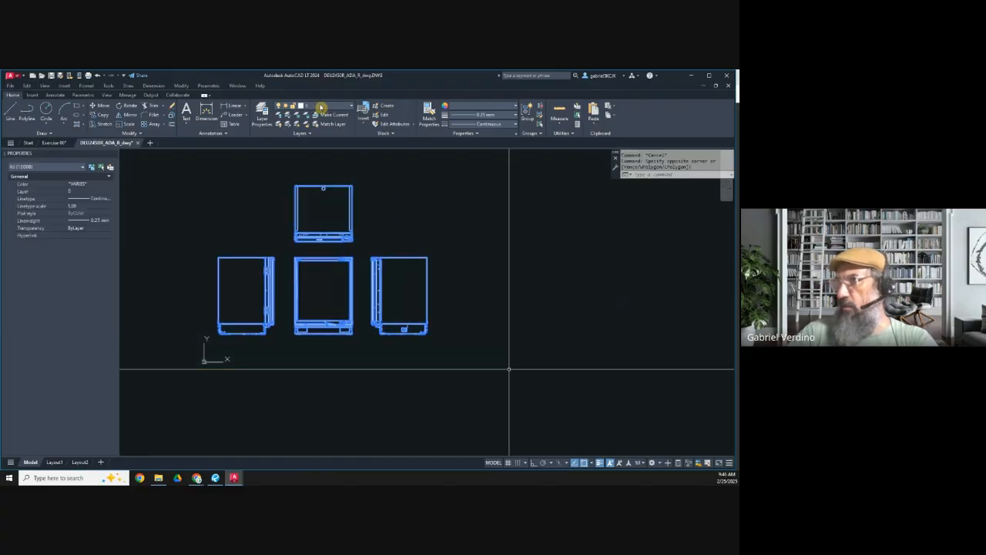
left_click(473, 106)
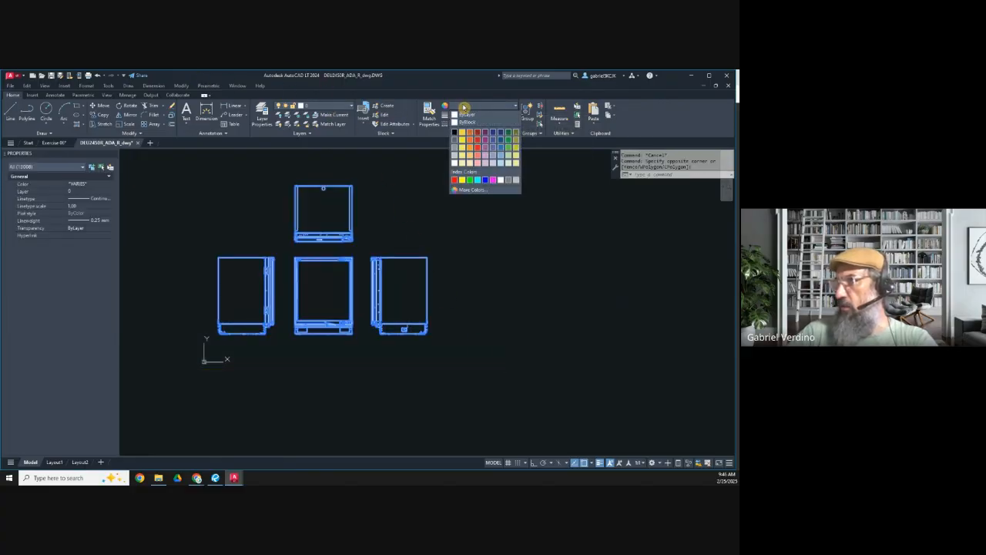
left_click(486, 117)
left_click(488, 117)
left_click(490, 118)
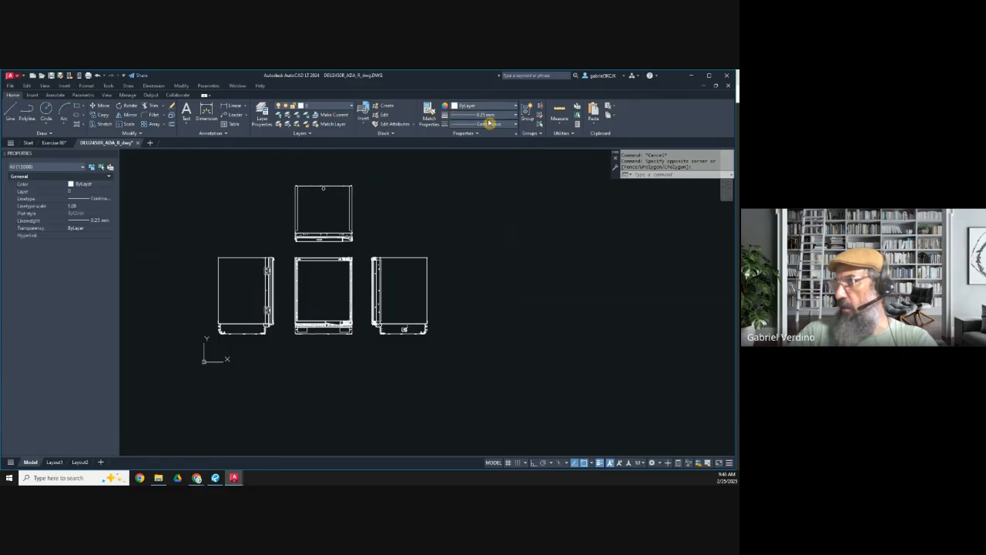
left_click(488, 116)
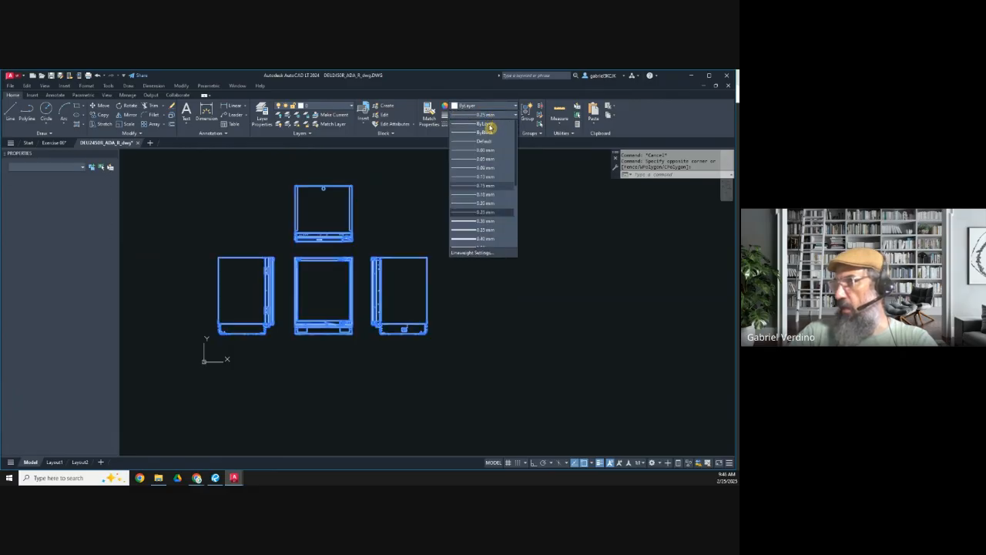
left_click(491, 126)
left_click(491, 125)
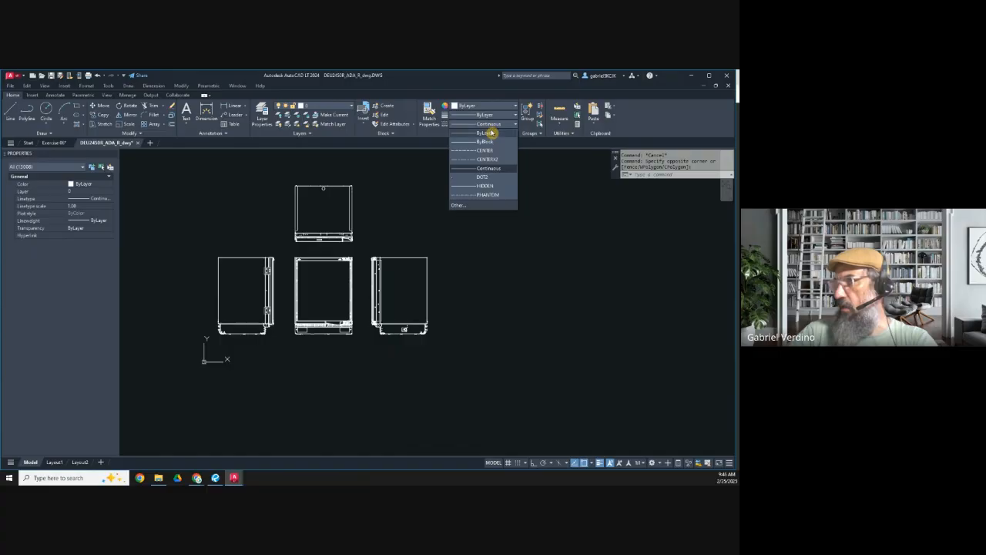
left_click(490, 135)
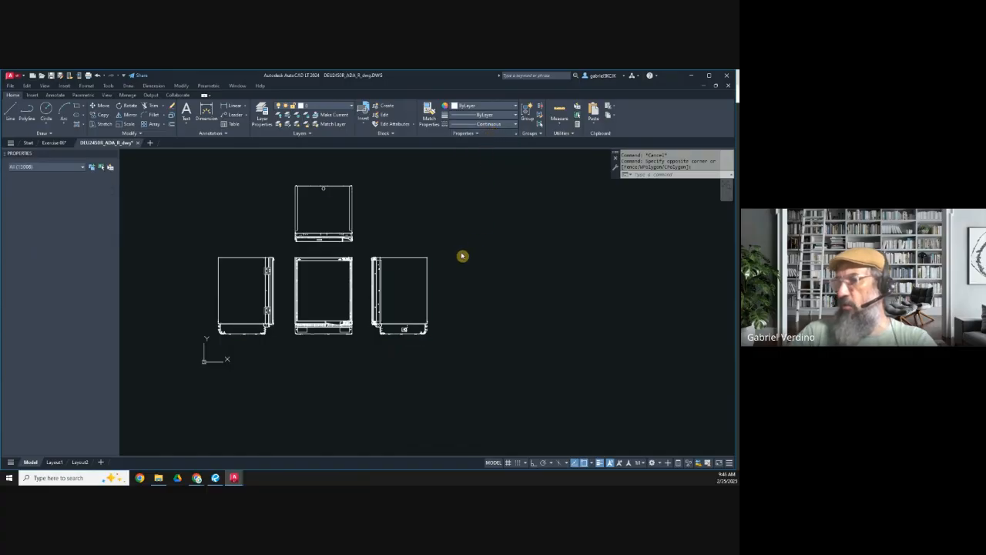
key("Escape")
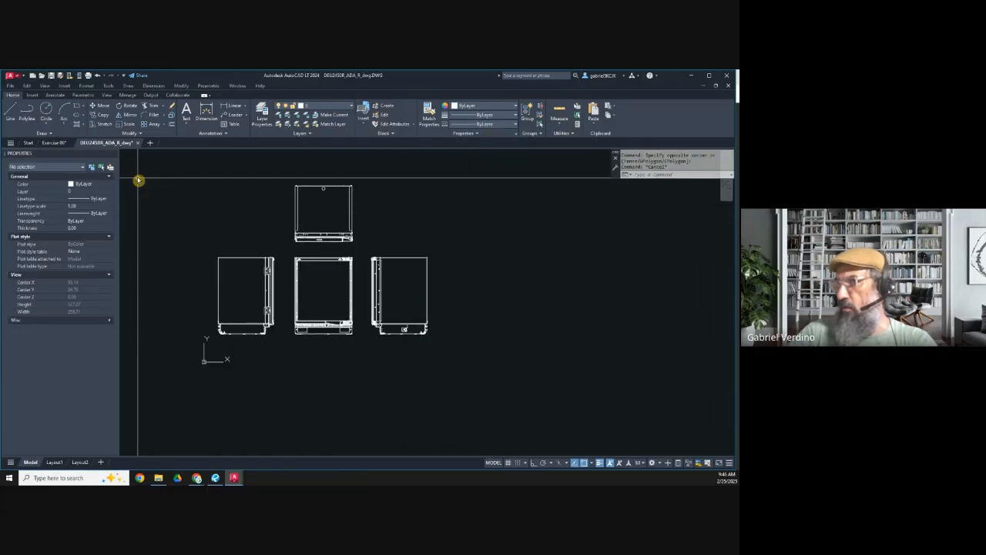
Step: Copy all four refrigerator views and paste them into the Exercise 06 drawing, in the empty space right of the existing cabinet views
left_click(138, 178)
left_click(493, 367)
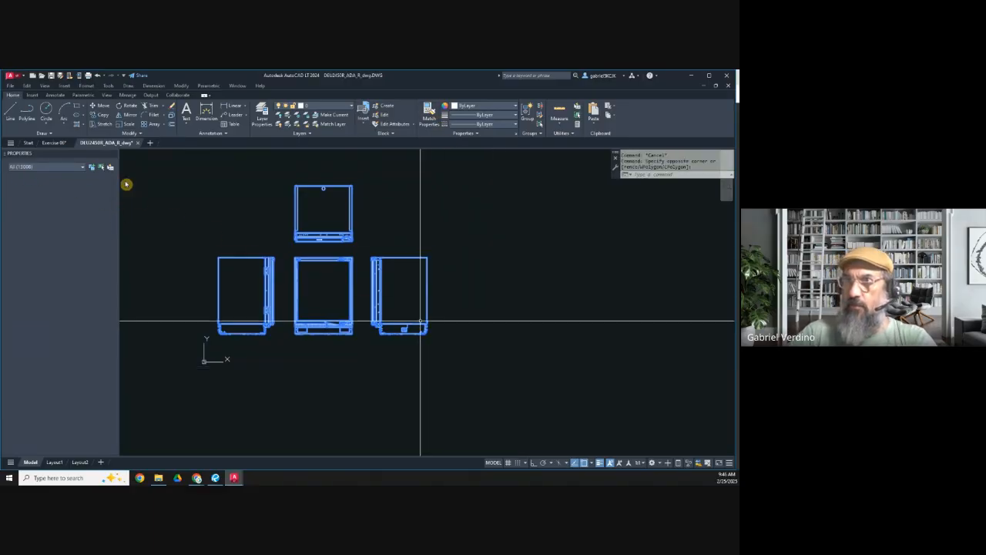
key("ctrl+c")
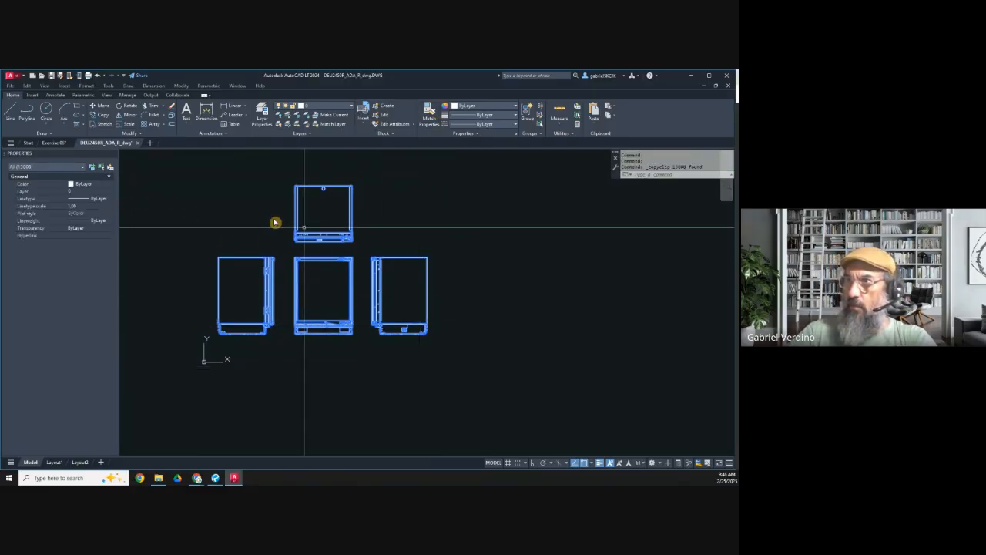
left_click(57, 143)
scroll(360, 336, "down", 12)
scroll(304, 293, "up", 10)
key("ctrl+v")
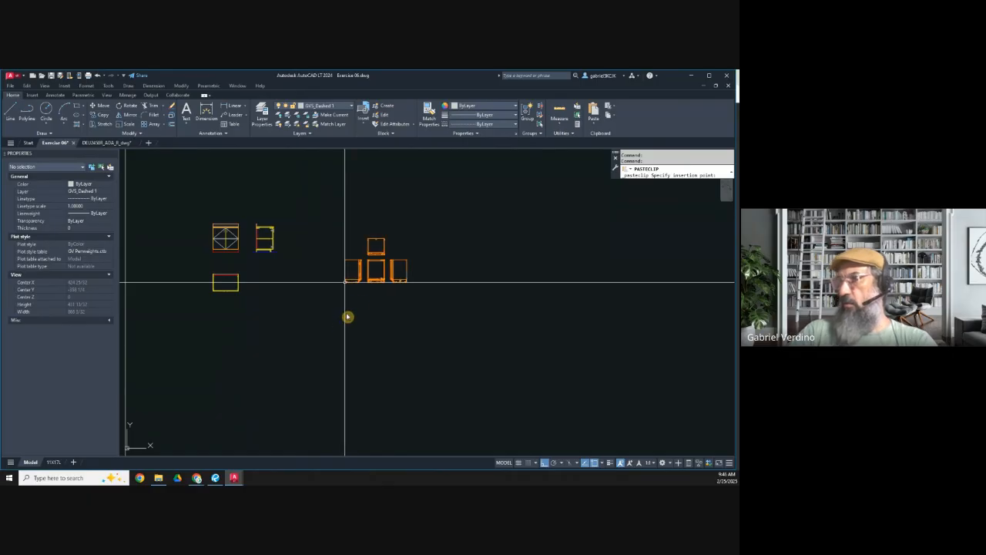
left_click(345, 282)
scroll(375, 270, "up", 6)
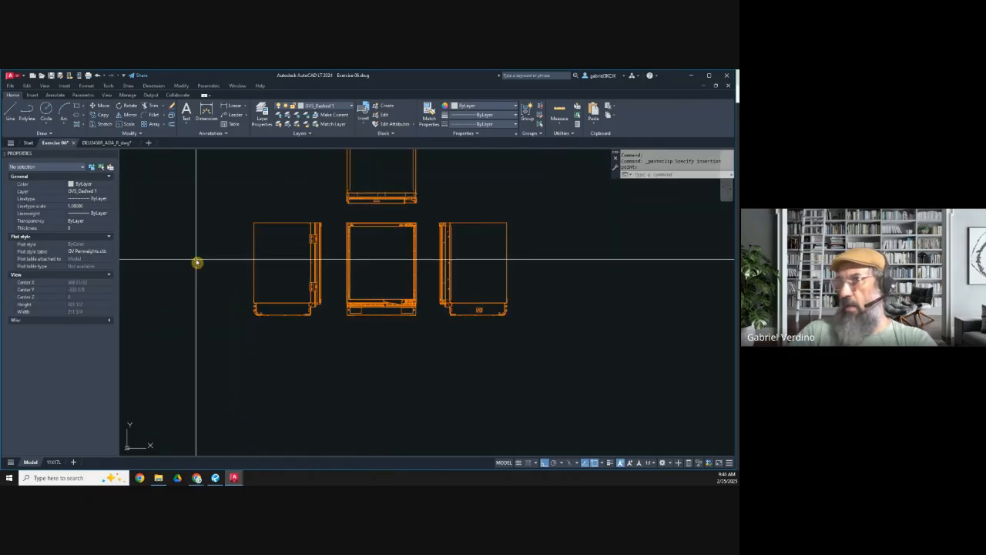
Step: Close the DEU2450R_ADA_R_dwg drawing and return to Exercise 06
left_click(106, 144)
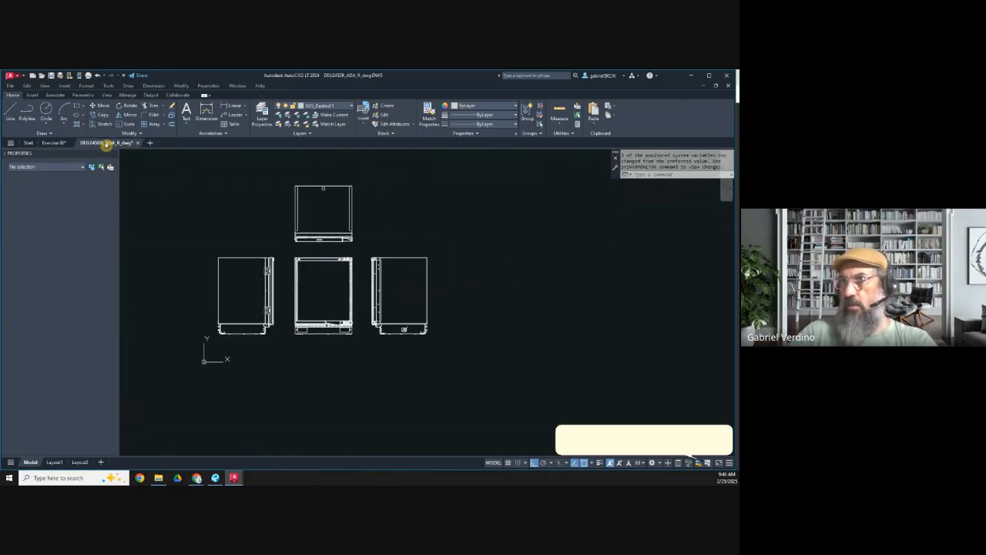
left_click(138, 143)
left_click(389, 292)
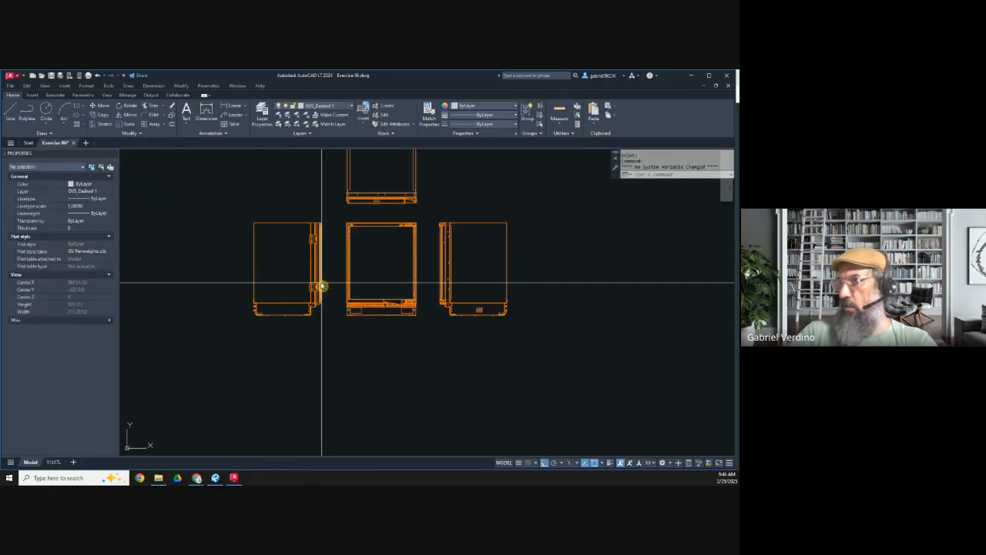
Step: Convert the refrigerator's plan view into a block named Fridge Plan View, with its base point on the view's top edge
middle_click_drag(340, 254, 313, 319)
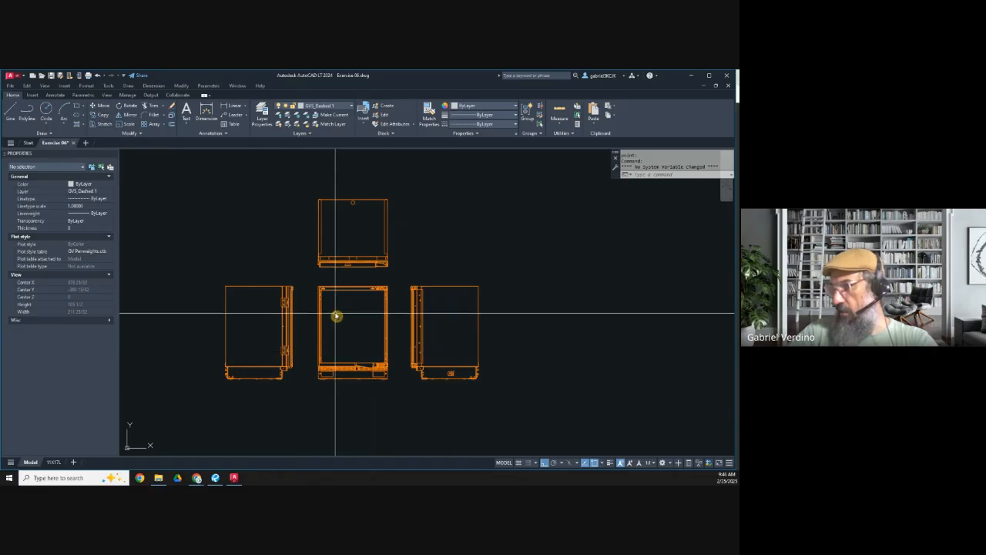
scroll(336, 318, "up", 2)
scroll(359, 360, "up", 2)
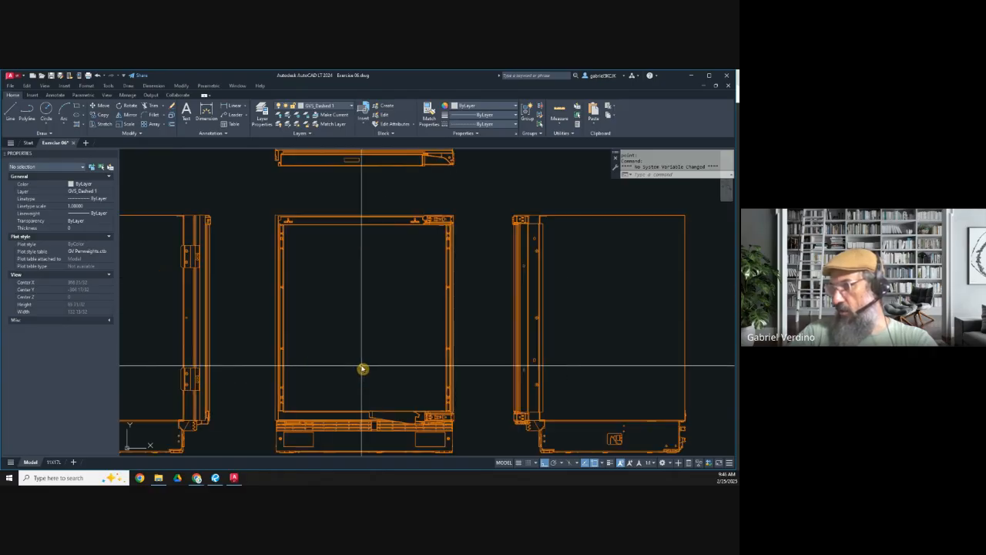
scroll(316, 278, "down", 4)
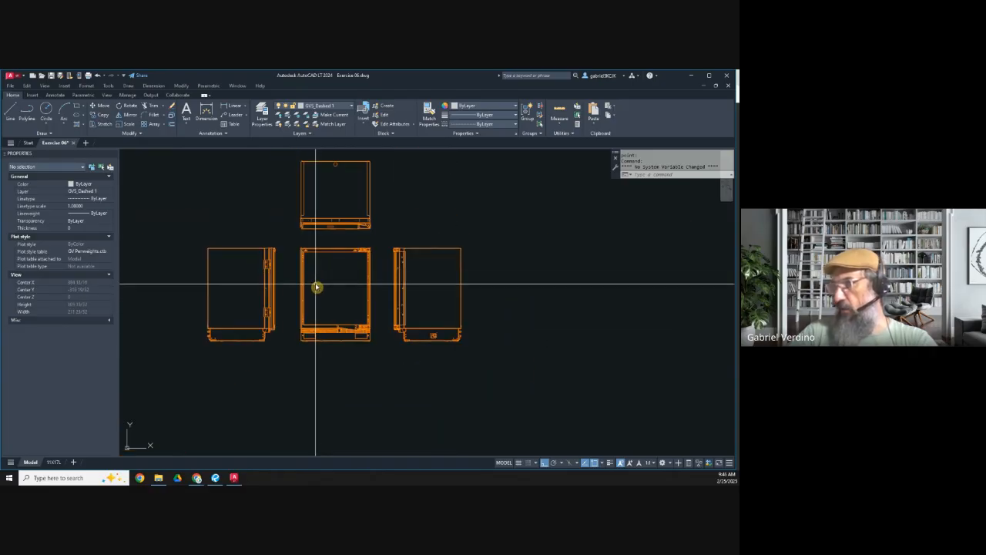
middle_click_drag(315, 287, 318, 325)
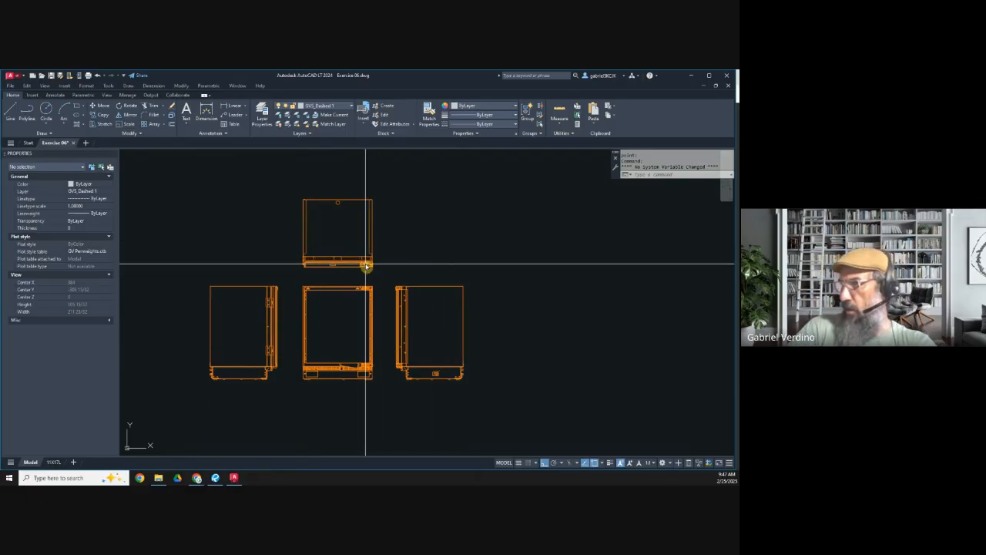
type("la")
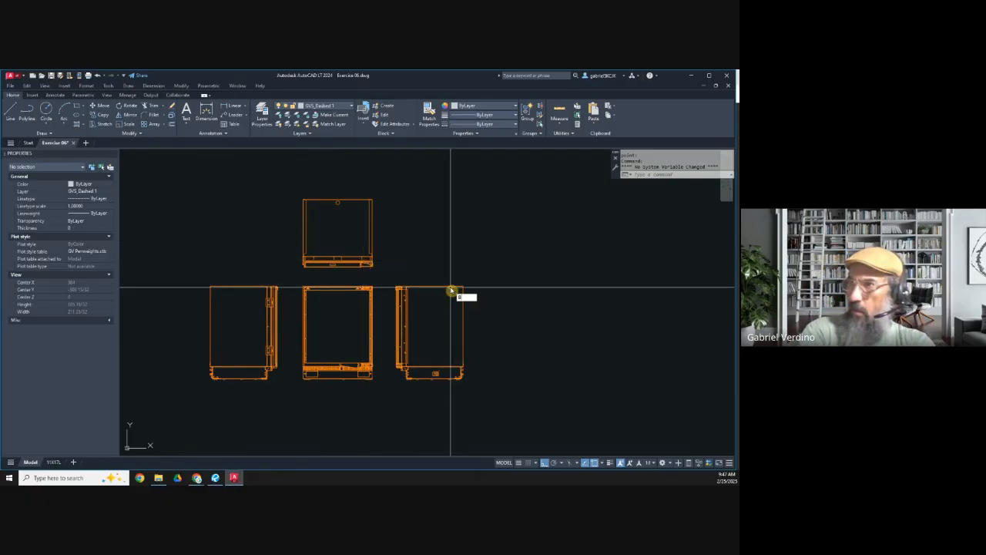
key("Return")
type("b")
key("Return")
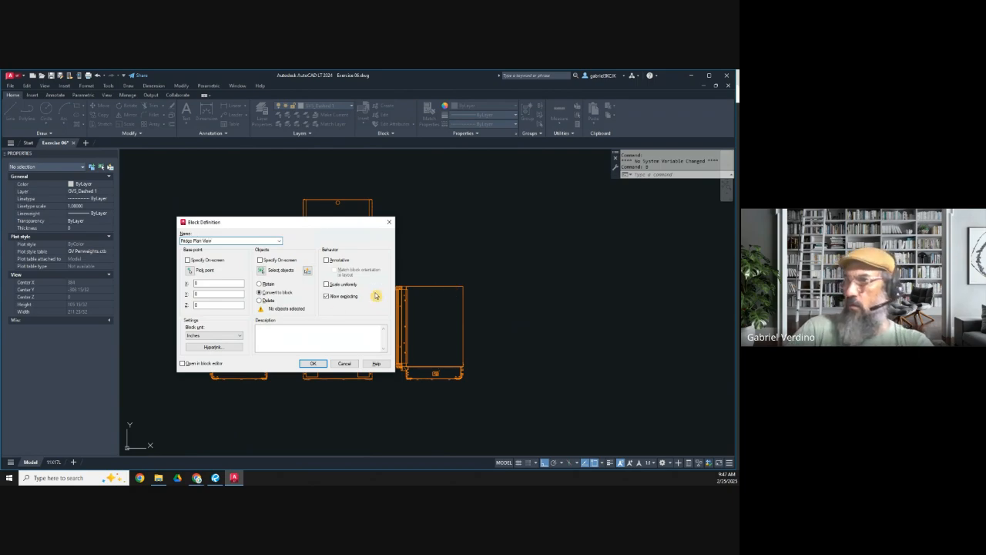
left_click(188, 271)
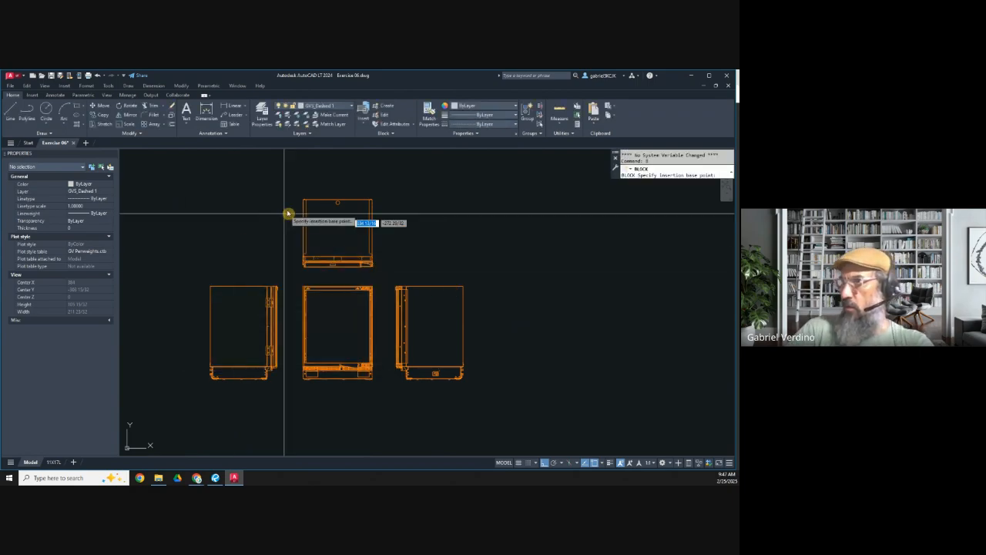
left_click(333, 201)
left_click(261, 273)
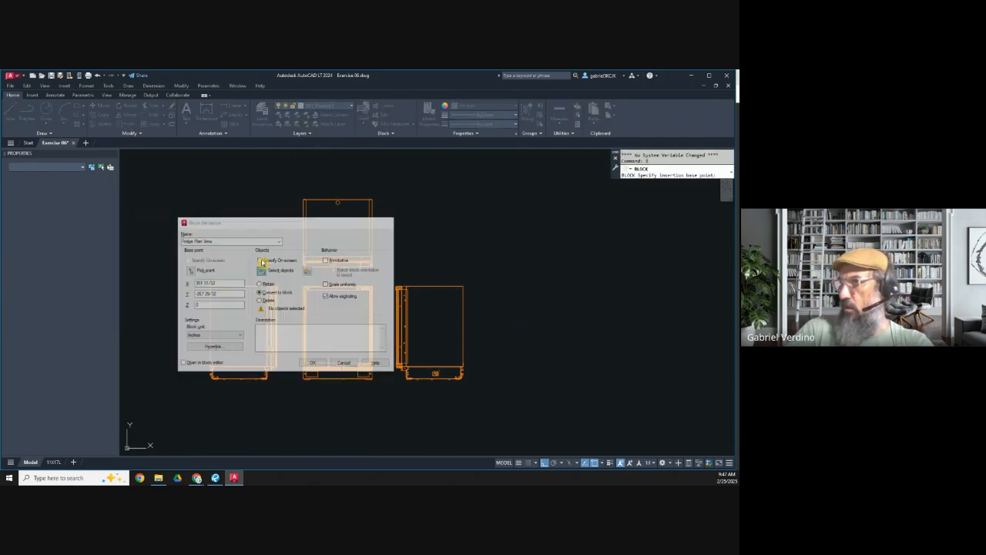
left_click(260, 192)
left_click(399, 275)
key("Return")
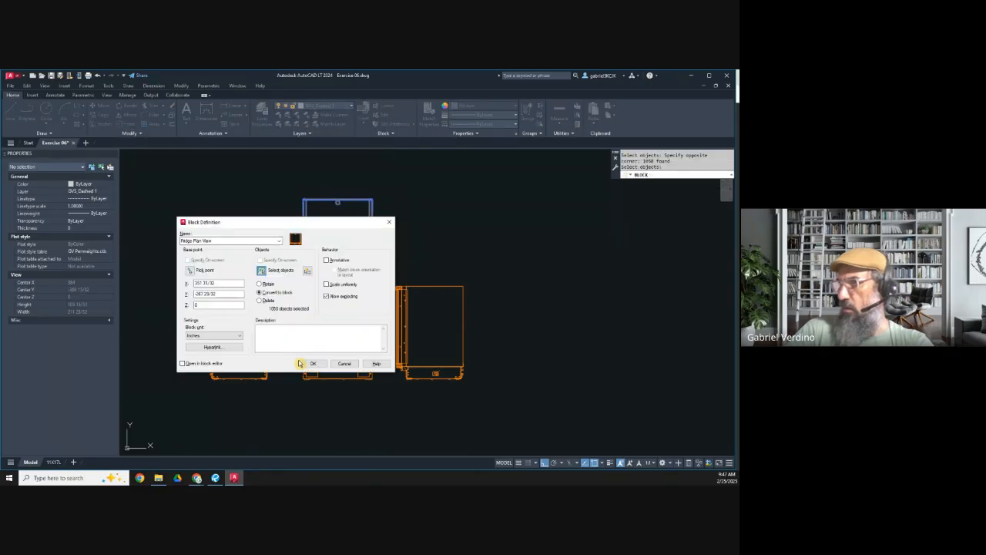
left_click(312, 363)
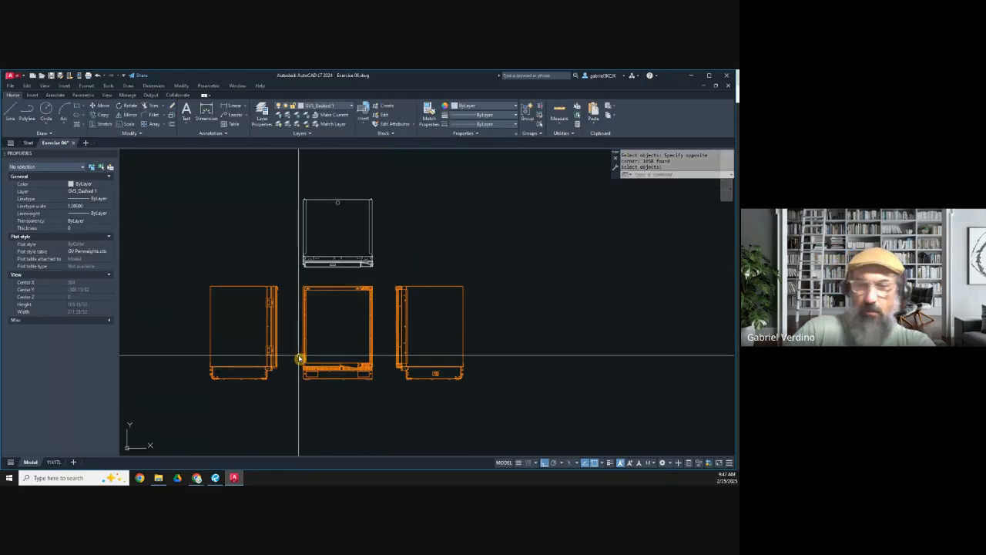
Step: Convert the refrigerator's front view into a block named fridge elevation, with its base point on the view's bottom edge
key("Return")
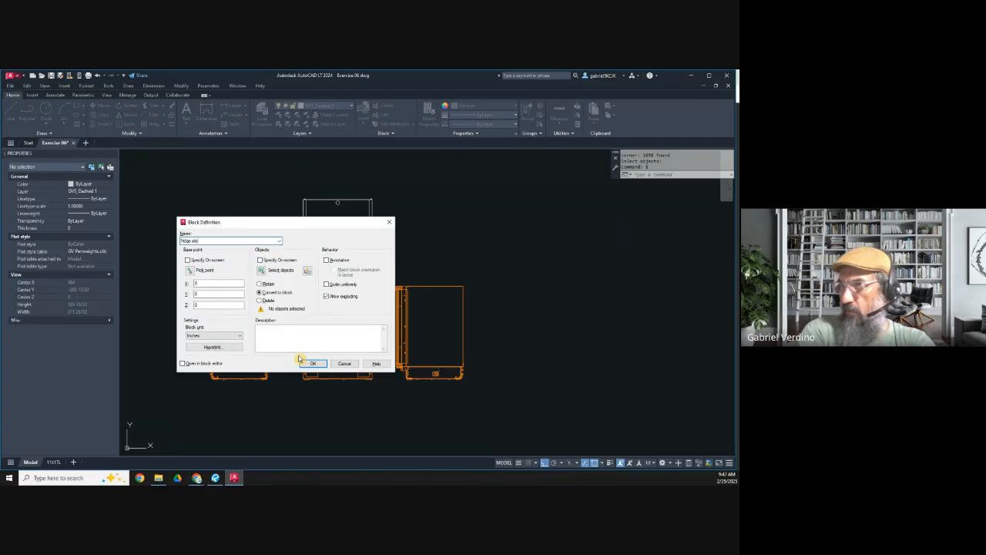
left_click(192, 270)
left_click(330, 383)
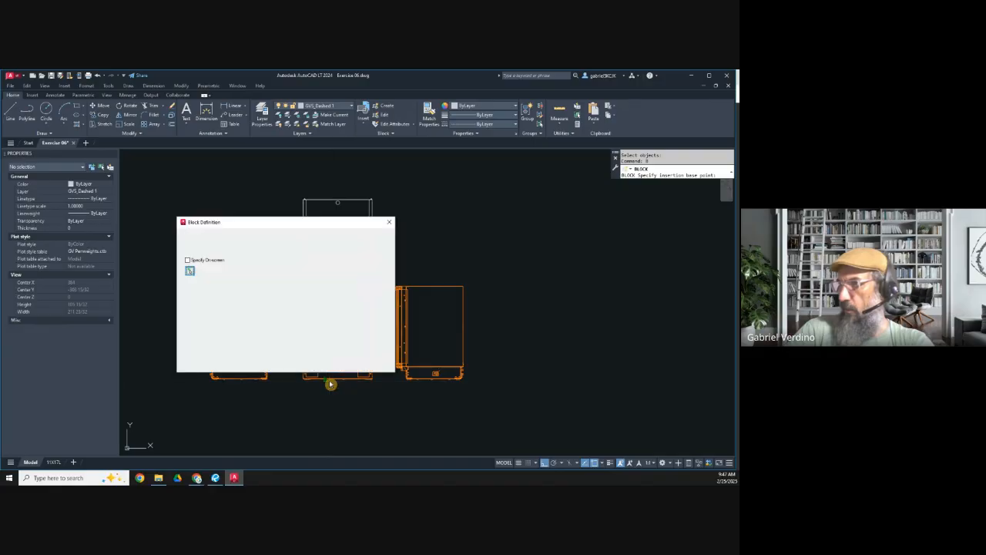
left_click(261, 271)
left_click(299, 275)
left_click(378, 401)
key("Return")
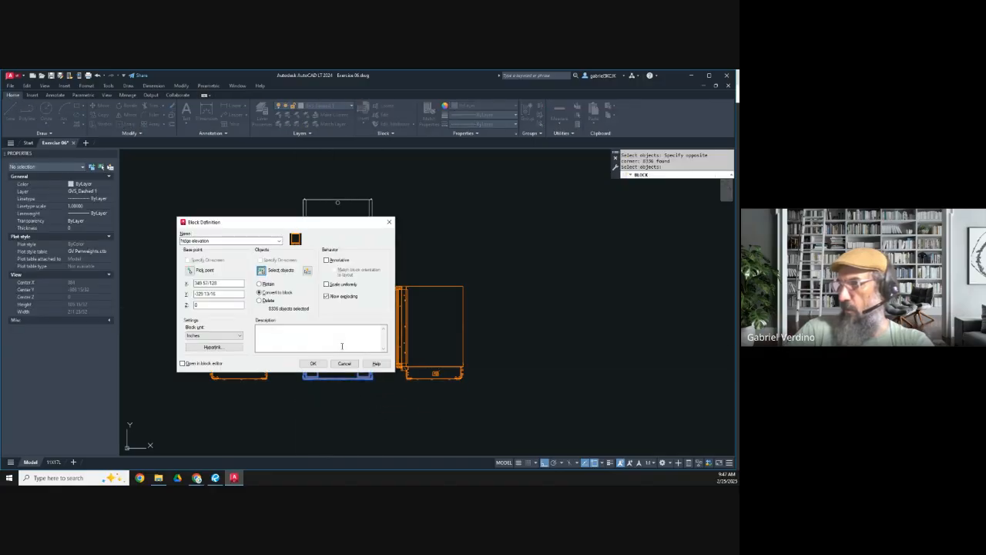
left_click(316, 364)
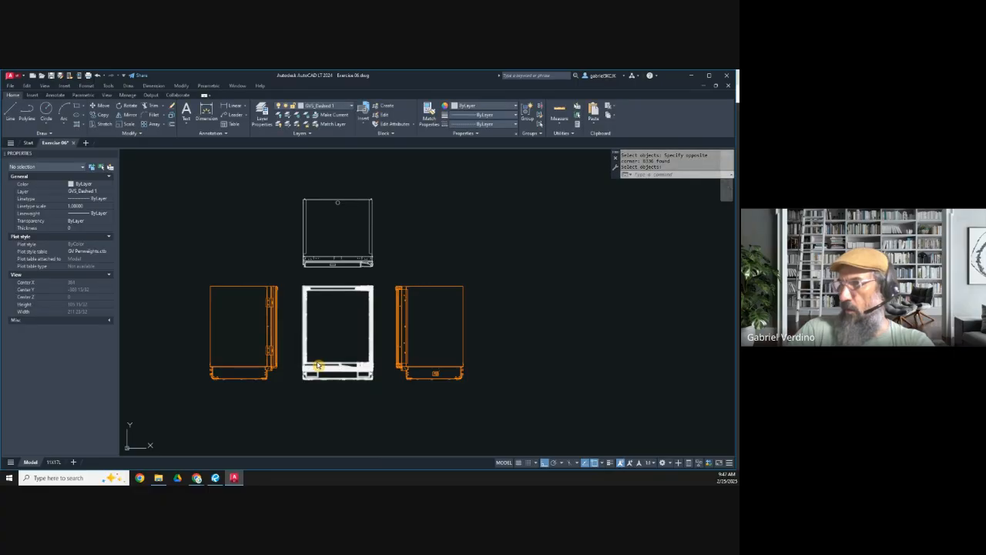
Step: Convert the refrigerator's left-hand side view into a block named fridge side view, with its base point on the view's bottom edge
type("b")
key("Return")
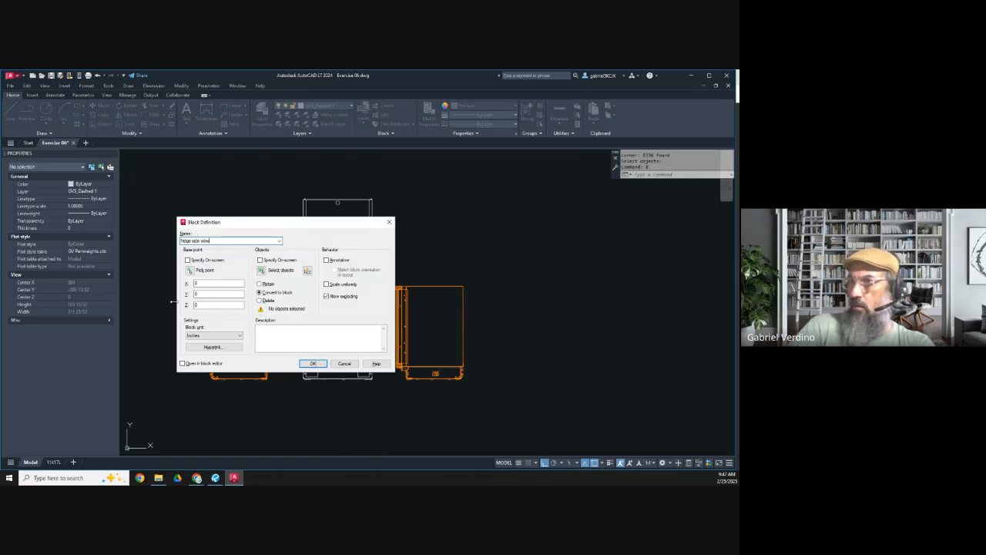
left_click(195, 271)
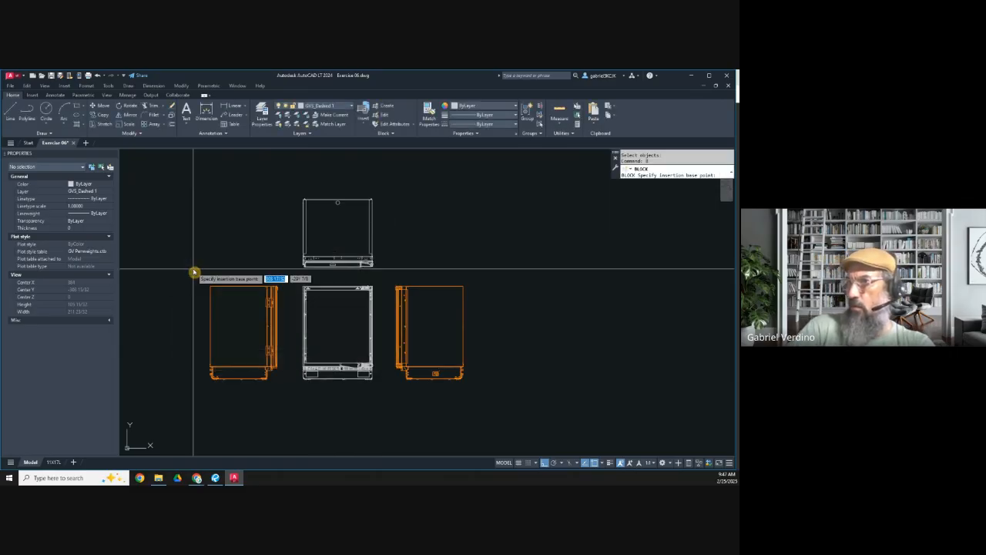
left_click(239, 377)
left_click(261, 271)
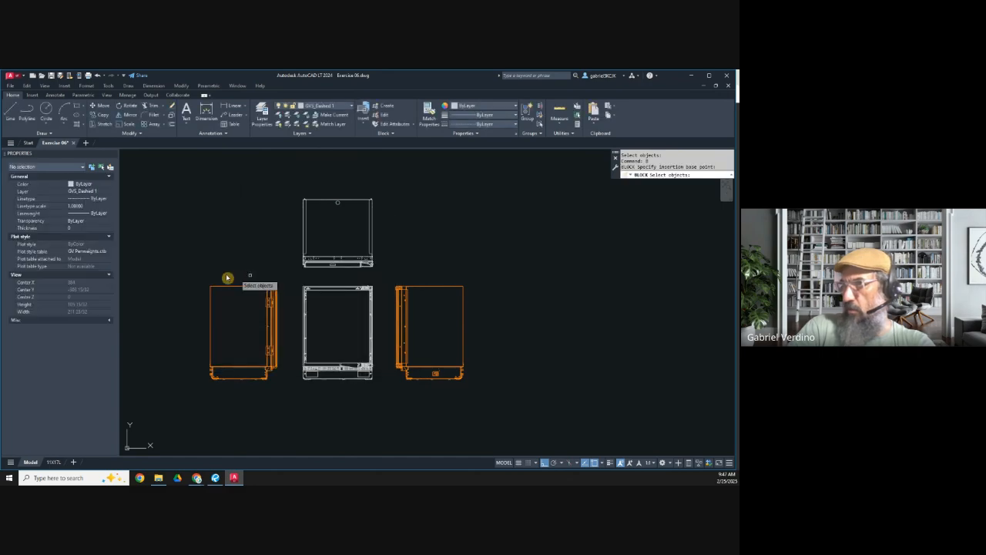
left_click(169, 261)
left_click(288, 409)
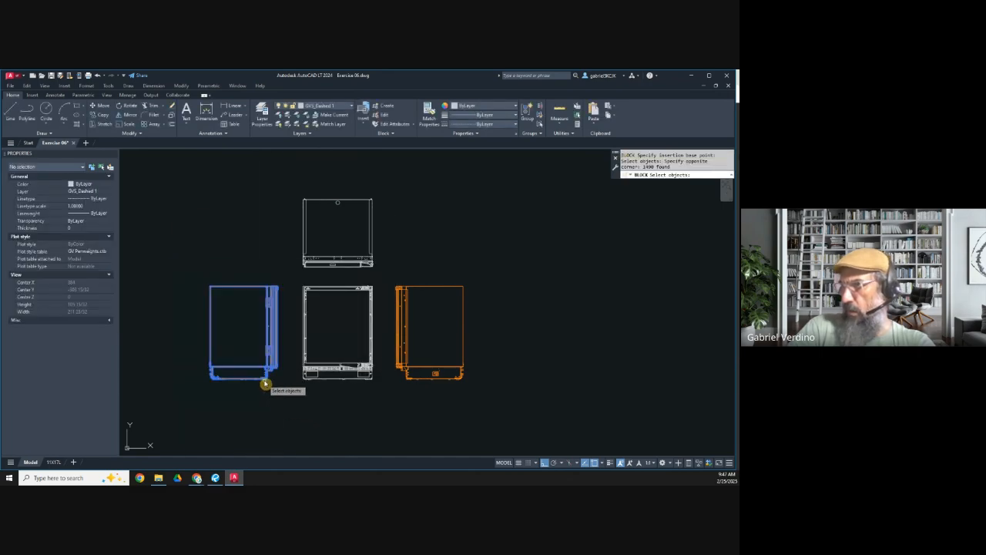
key("Return")
left_click(313, 364)
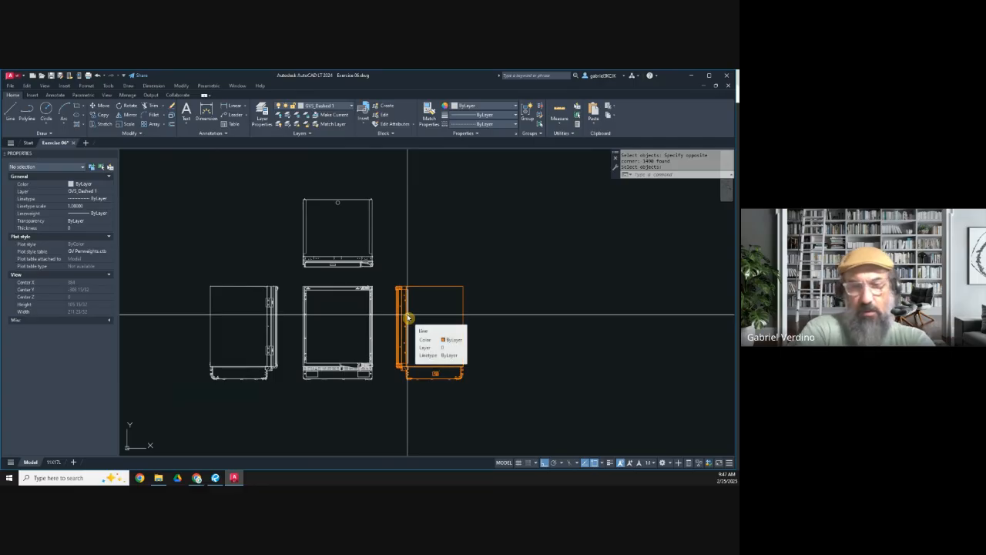
Step: Convert the refrigerator's right-hand side view into a block named fridge side view 2, with its base point on the view's bottom edge
type("b")
key("Return")
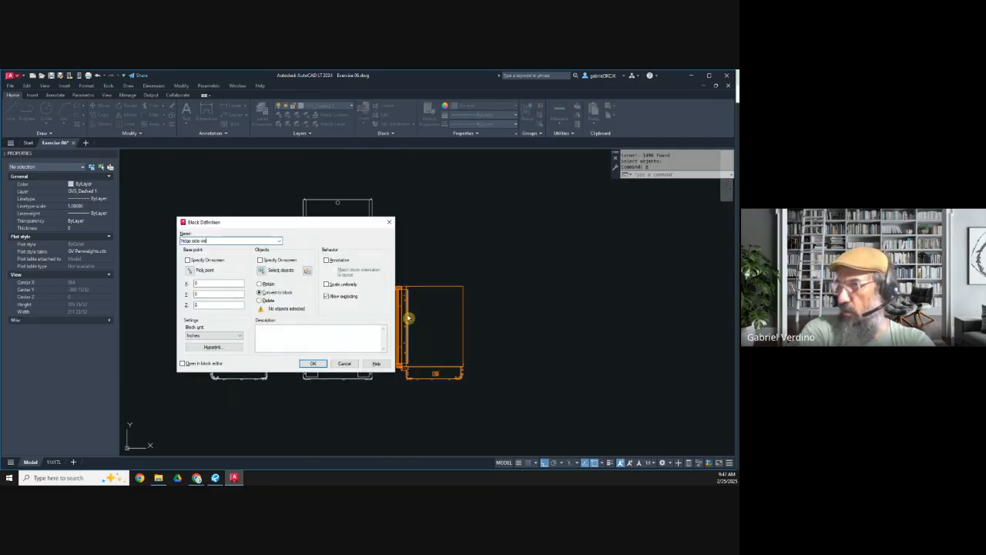
left_click(191, 270)
left_click(432, 383)
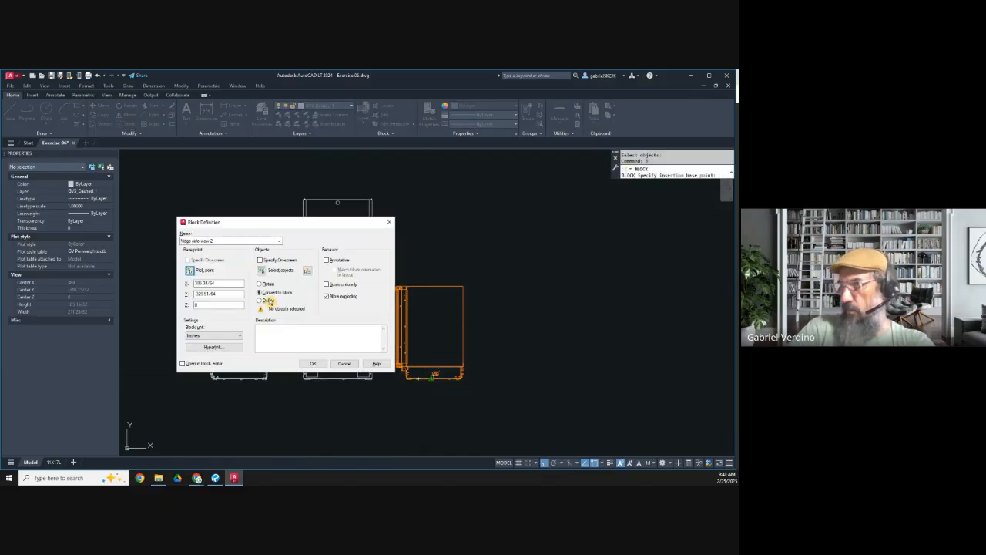
left_click(265, 272)
left_click(392, 275)
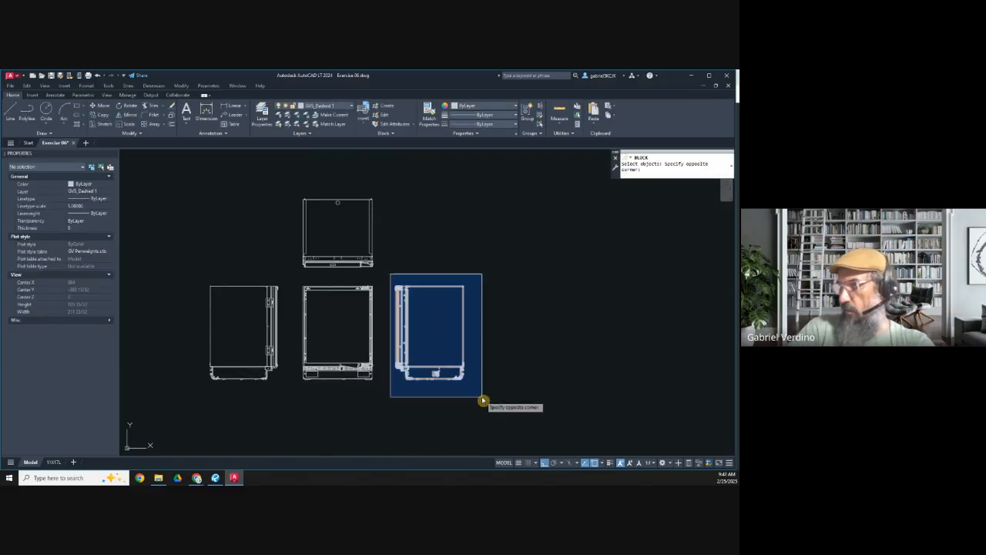
left_click(483, 398)
key("Return")
left_click(338, 364)
Step: Assign all four refrigerator view blocks to the GVS_N.I.C layer
left_click(495, 401)
left_click(203, 224)
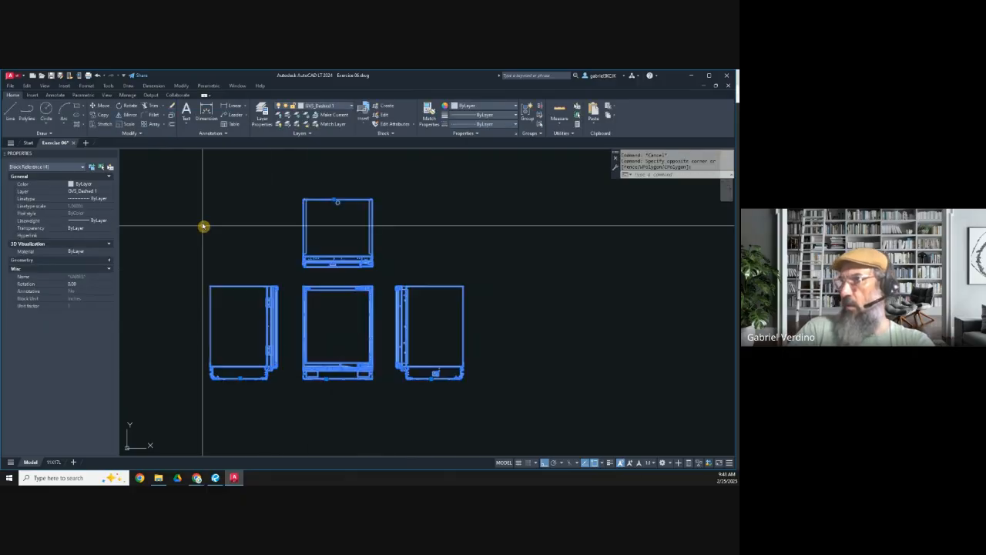
left_click(330, 106)
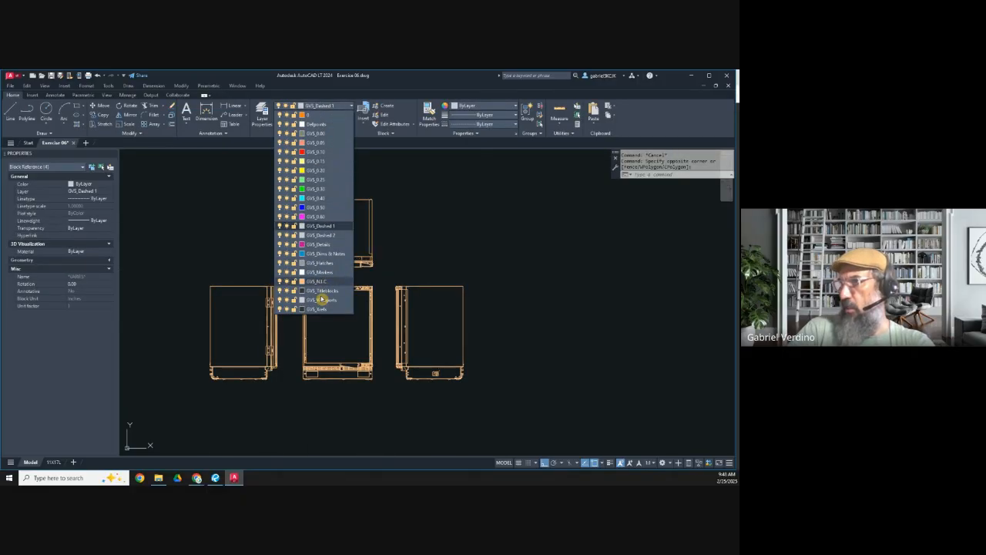
left_click(320, 282)
key("Escape")
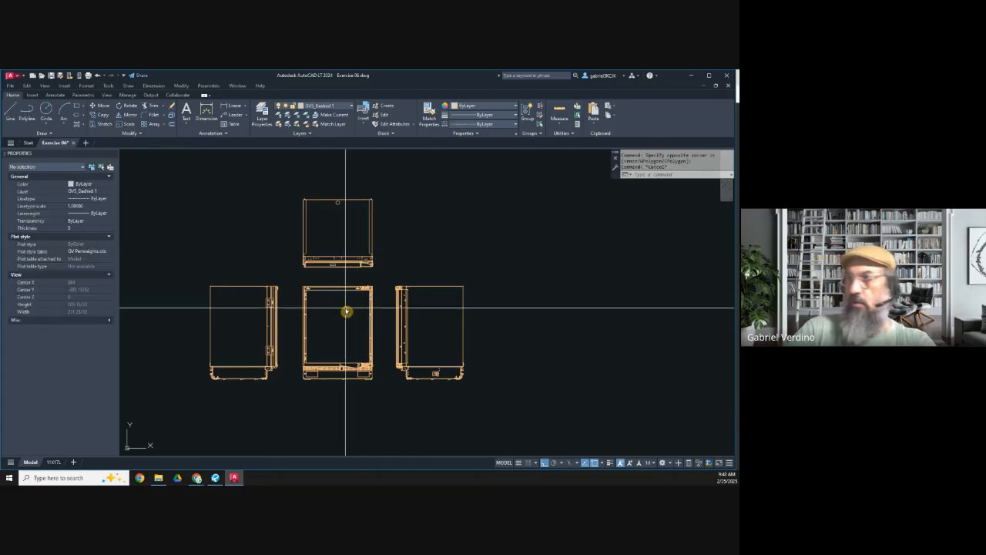
Step: Copy the refrigerator's plan view block into the drawing space, just above the island's plan layout, with Ortho turned off
left_click(101, 114)
left_click(357, 236)
key("Return")
left_click(342, 224)
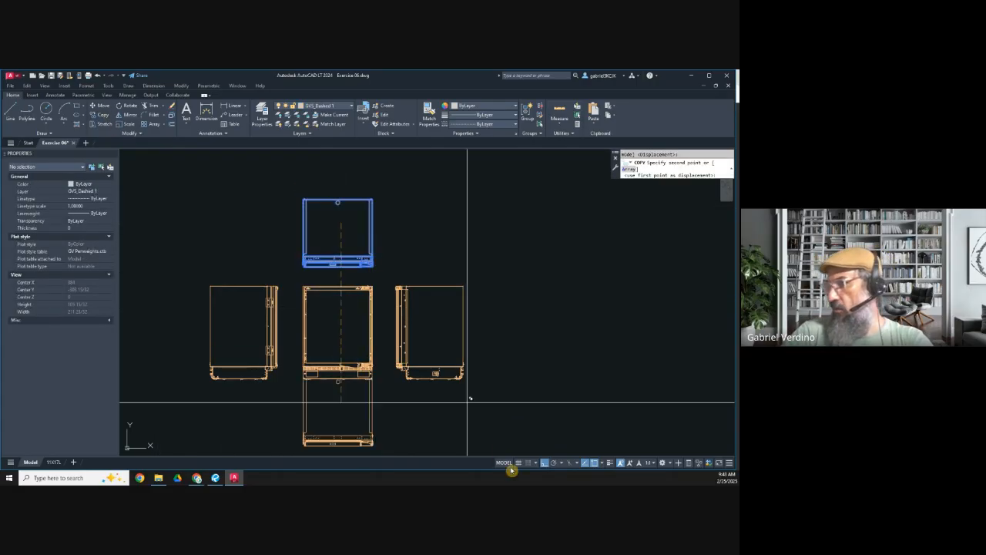
left_click(543, 465)
scroll(339, 245, "down", 6)
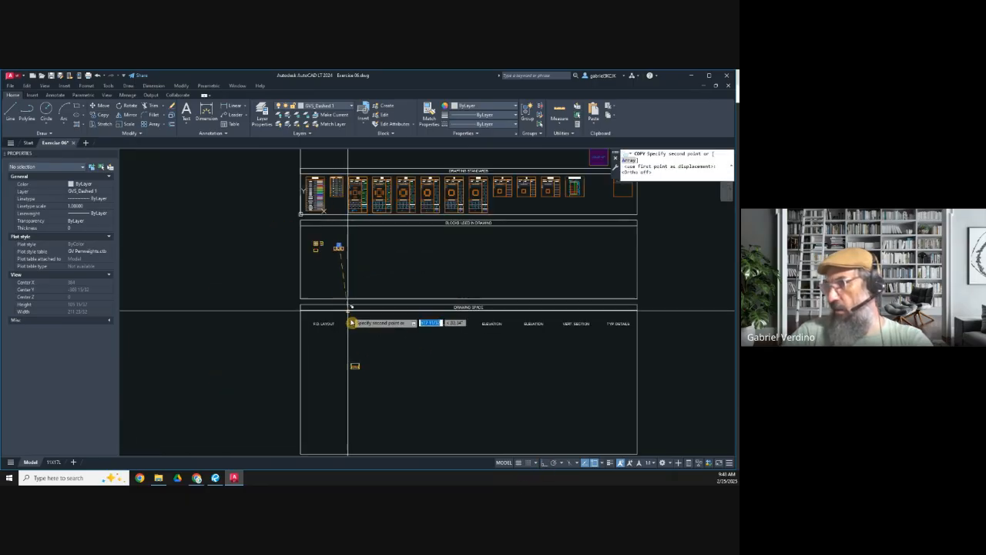
scroll(353, 365, "up", 6)
left_click(401, 291)
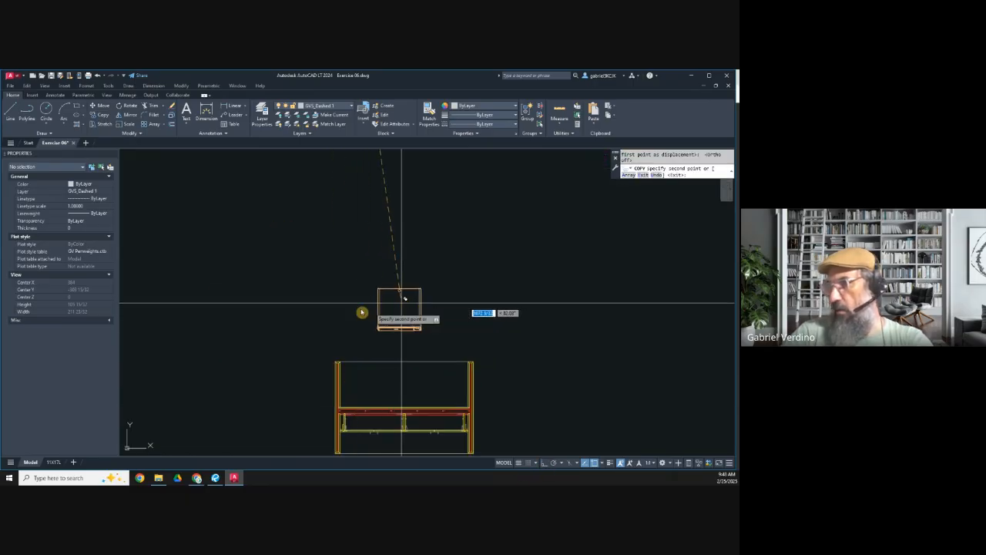
key("Escape")
Step: Rotate the copied refrigerator plan view 180 degrees with Ortho turned on, so its door side faces away from the island plan
left_click(454, 335)
left_click(393, 314)
key("Return")
left_click(394, 314)
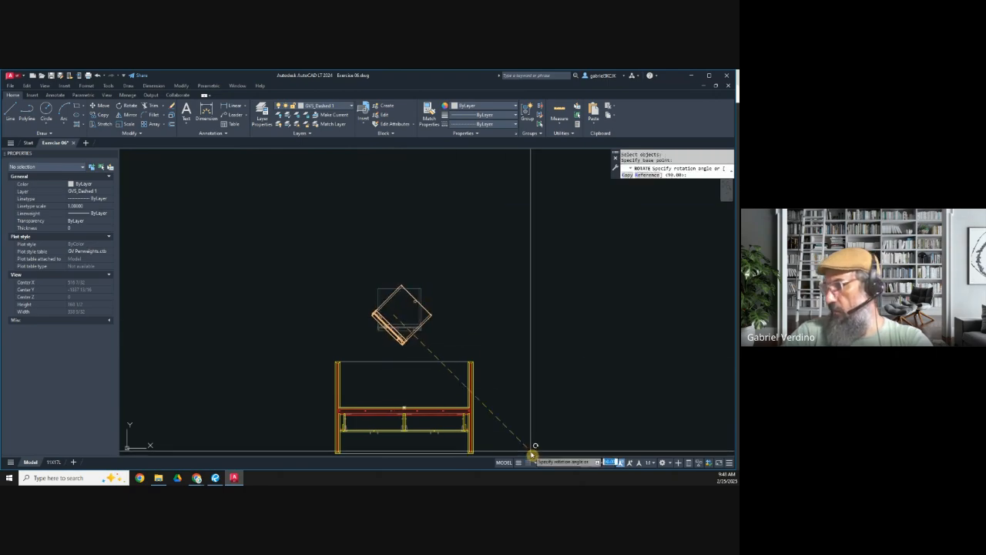
key("F8")
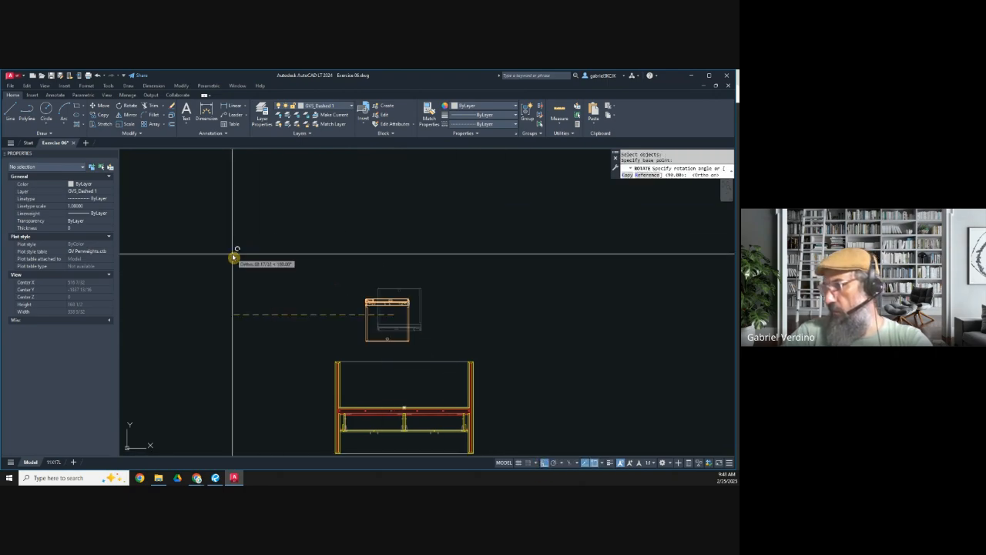
key("Escape")
scroll(377, 317, "up", 4)
middle_click_drag(377, 317, 322, 257)
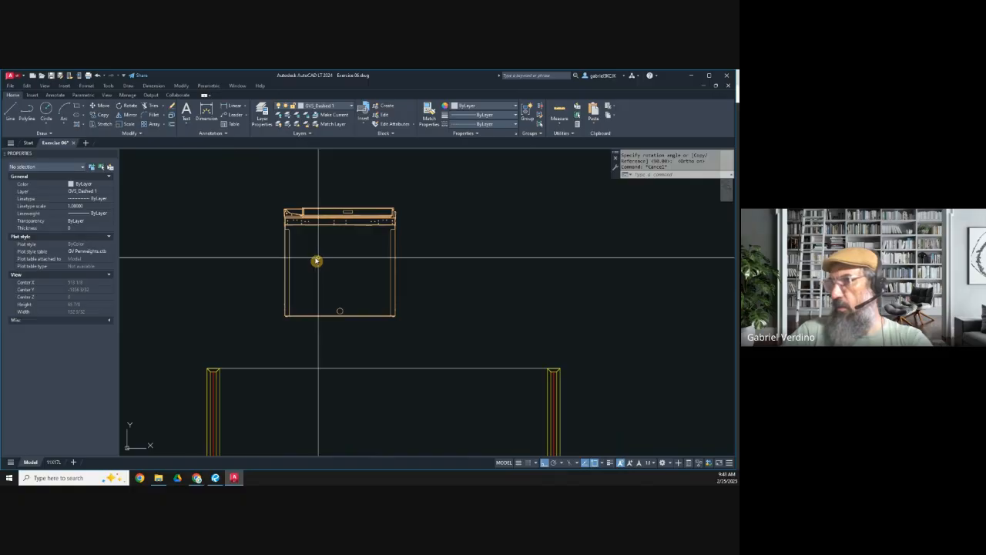
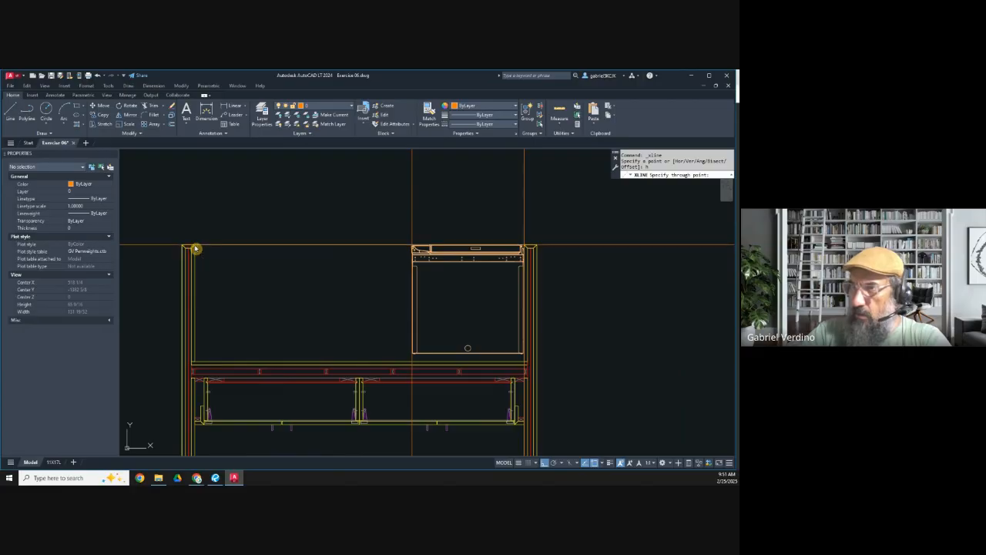
Step: Offset the horizontal construction line along the island plan's upper edge by 1 inch, down into the island
left_click(171, 125)
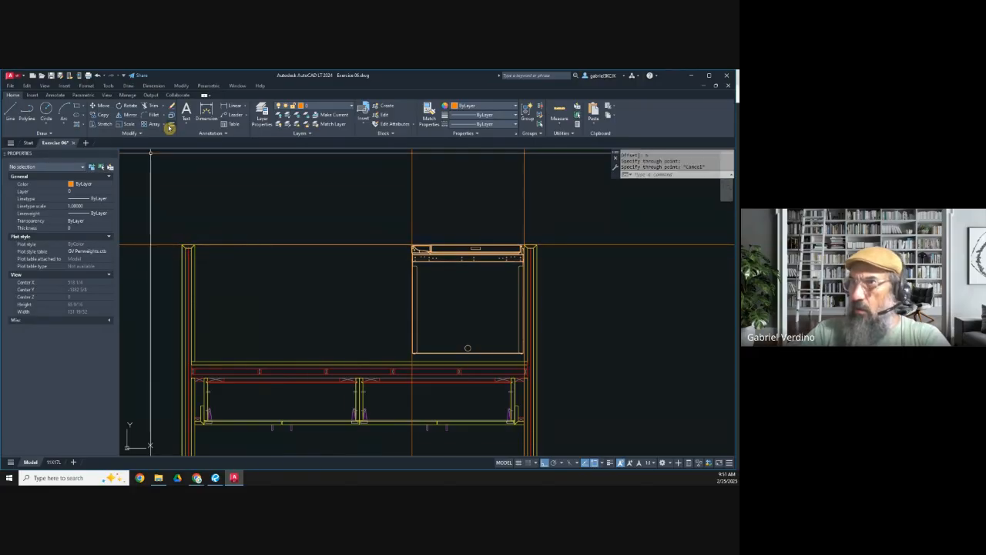
type("1")
key("Return")
left_click(172, 246)
left_click(187, 270)
scroll(401, 252, "up", 8)
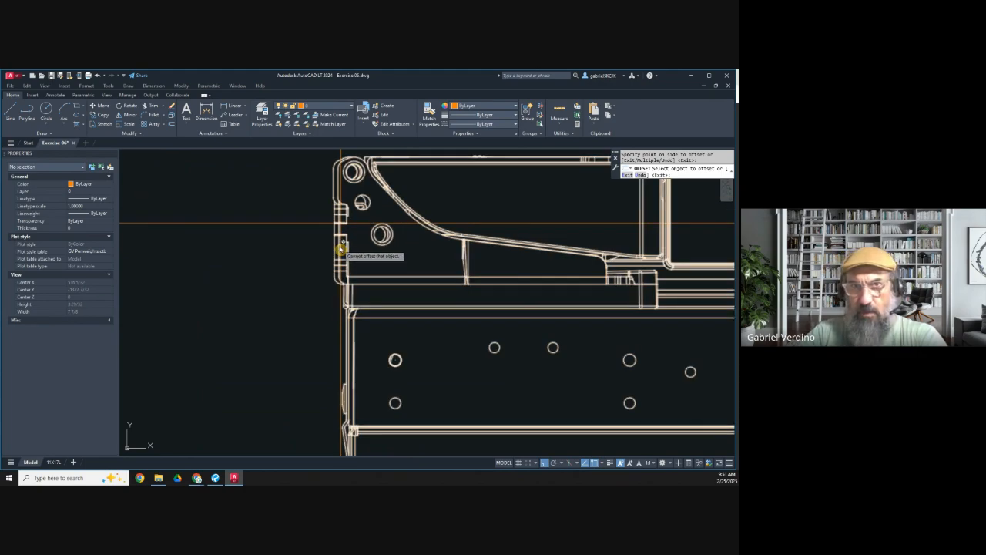
scroll(341, 248, "down", 6)
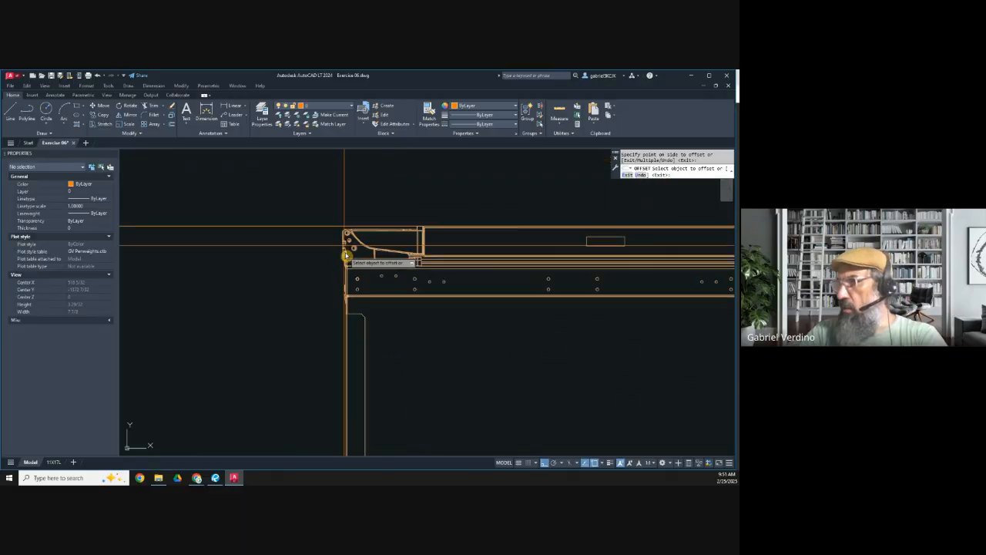
middle_click_drag(425, 370, 419, 324)
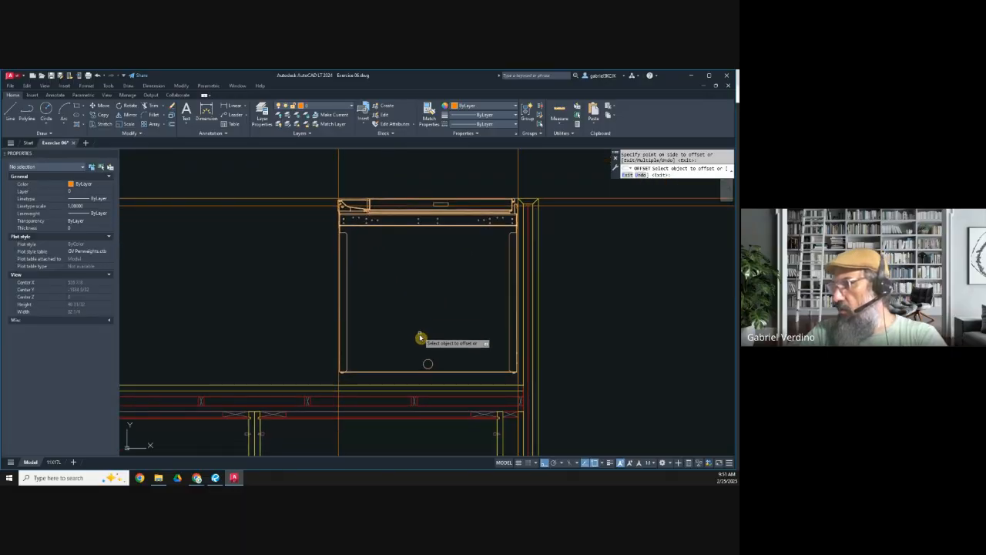
key("Escape")
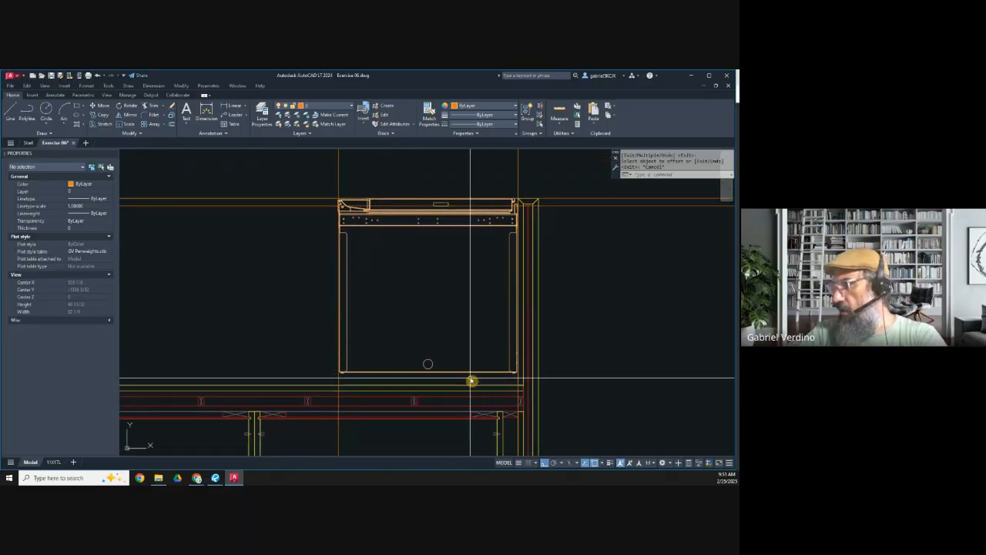
Step: Switch to the PDF in Revu, review the Sub-Zero refrigerator's dimension, door-swing, electrical and standard installation diagrams, and return to AutoCAD
scroll(392, 208, "up", 5)
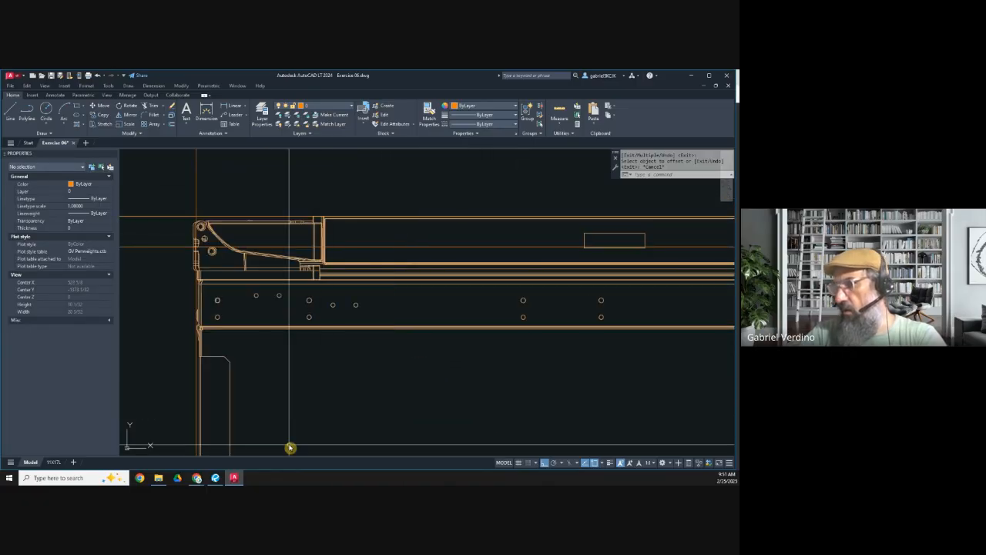
left_click(215, 477)
scroll(390, 303, "down", 5)
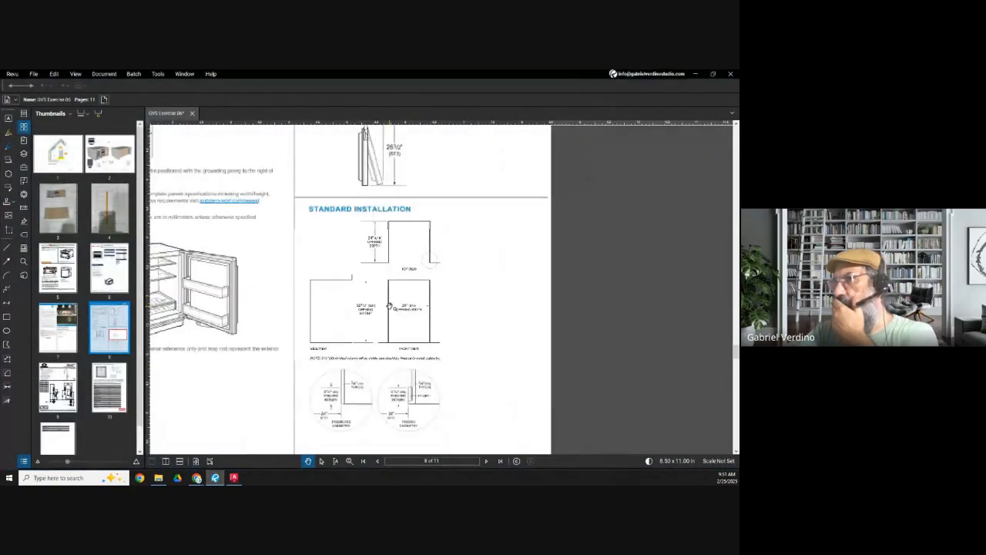
left_click_drag(340, 311, 441, 300)
left_click_drag(445, 222, 435, 323)
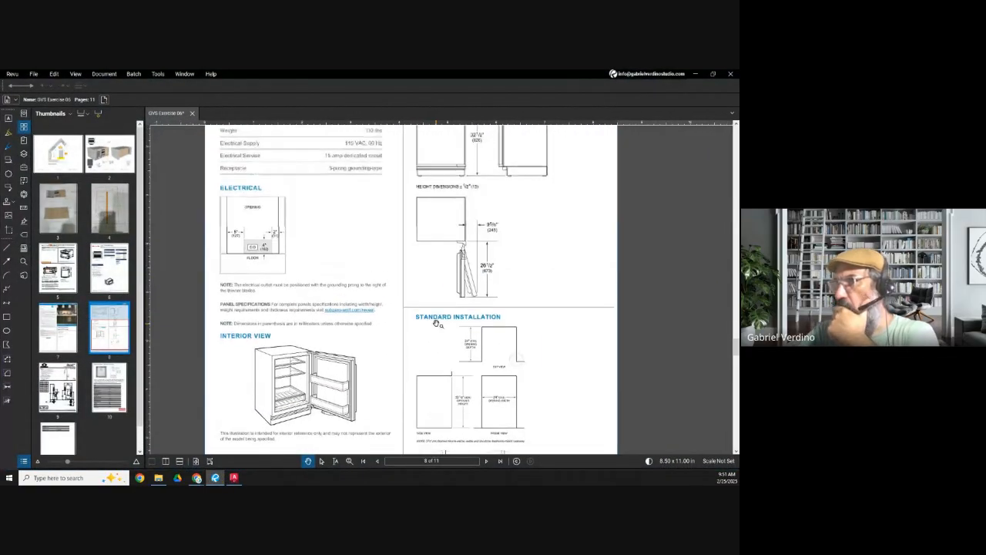
left_click_drag(476, 244, 458, 294)
scroll(459, 295, "up", 4)
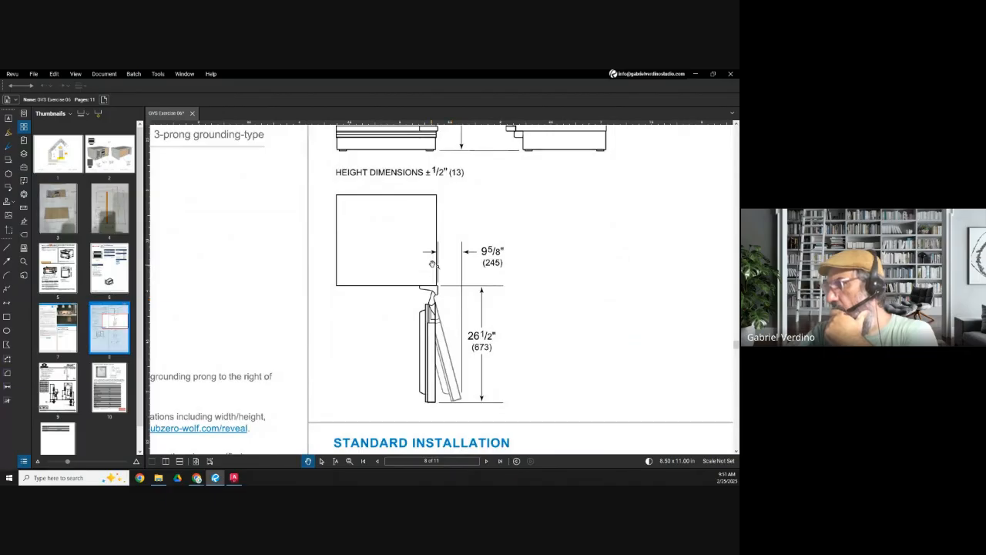
scroll(433, 263, "up", 3)
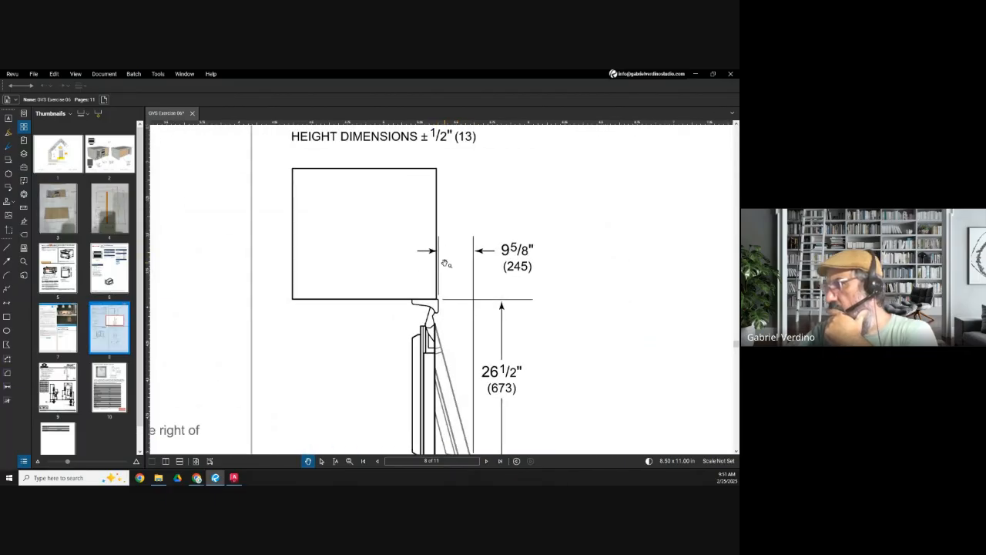
scroll(445, 263, "down", 2)
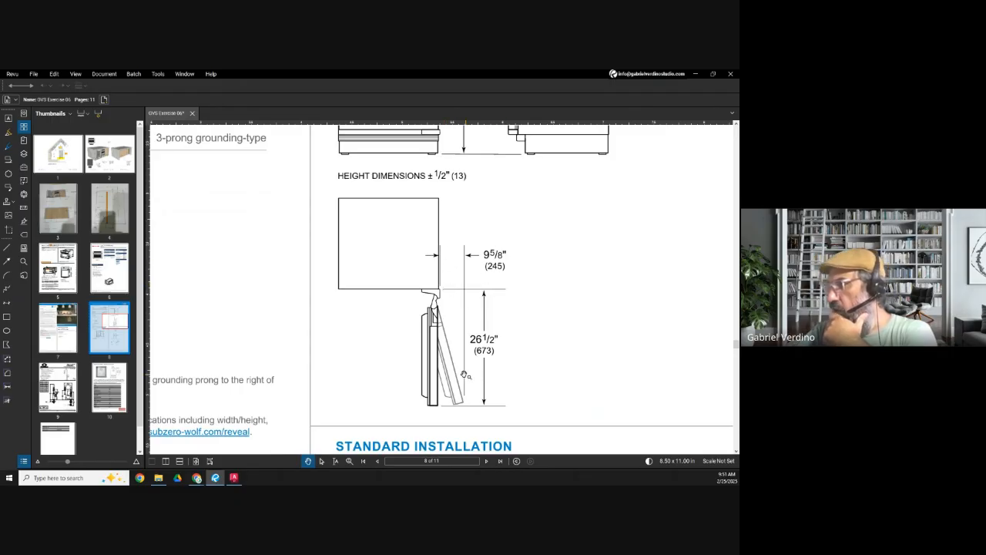
scroll(484, 259, "down", 4)
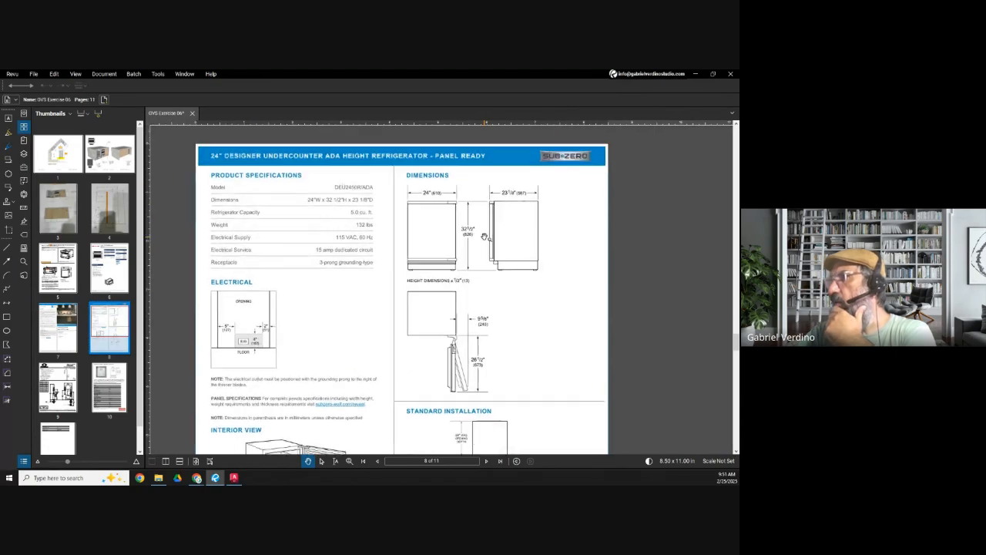
scroll(261, 353, "up", 4)
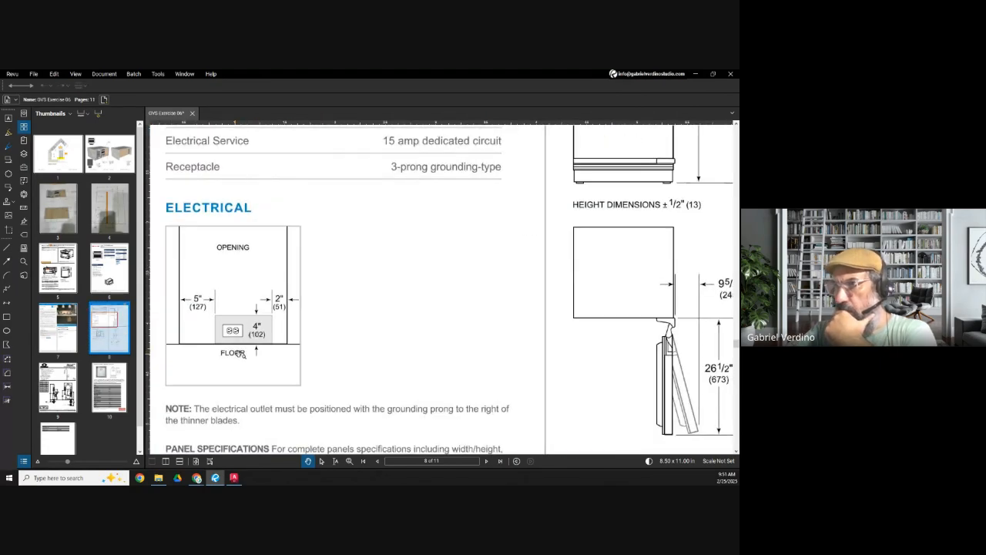
scroll(235, 262, "down", 5)
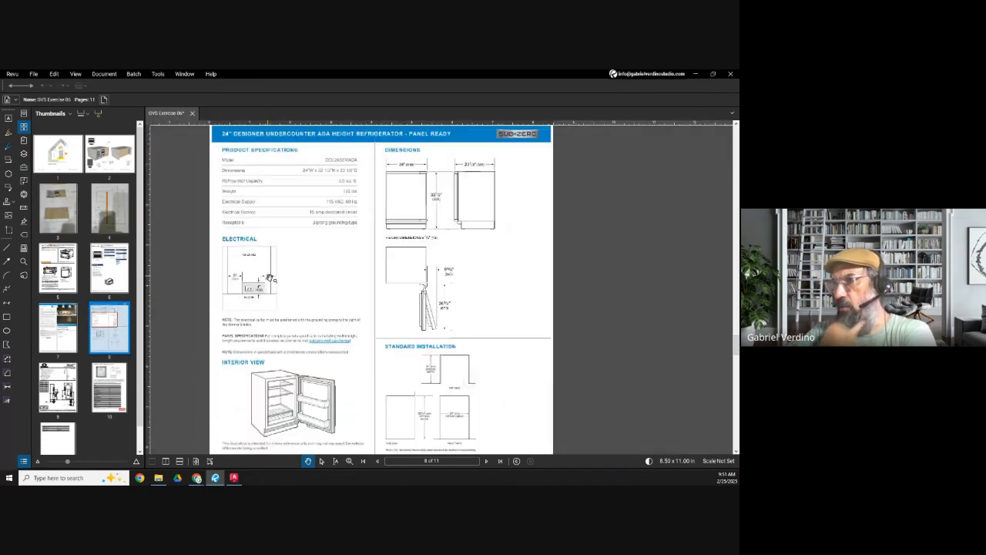
left_click_drag(369, 230, 373, 281)
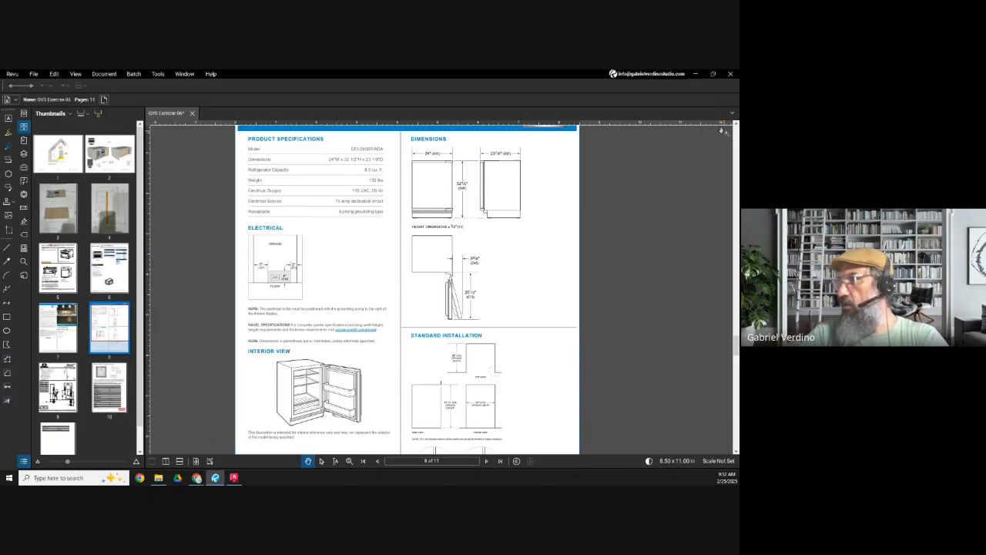
left_click(696, 77)
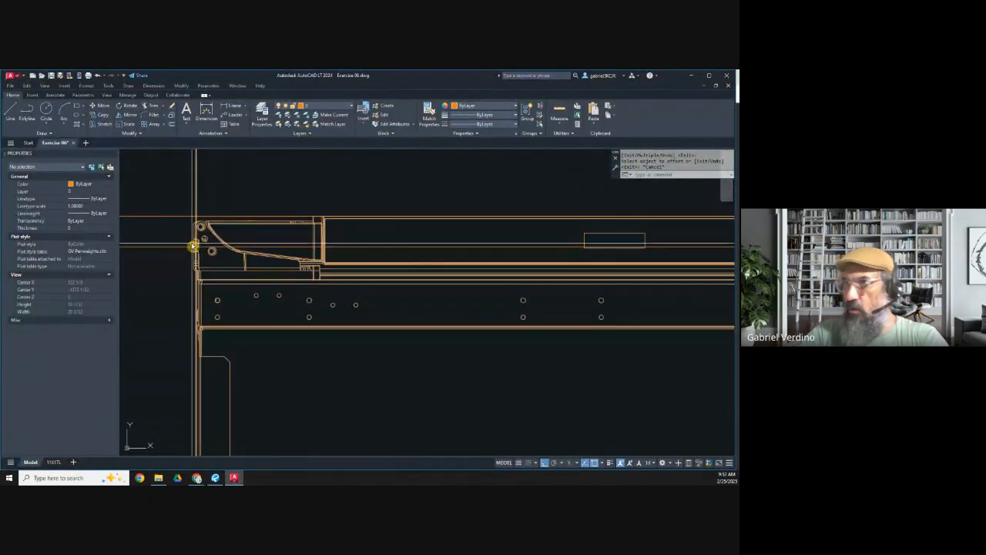
Step: Try mirroring the refrigerator's plan view so its hinge faces the island's side panel, and undo the mirror
scroll(207, 252, "down", 4)
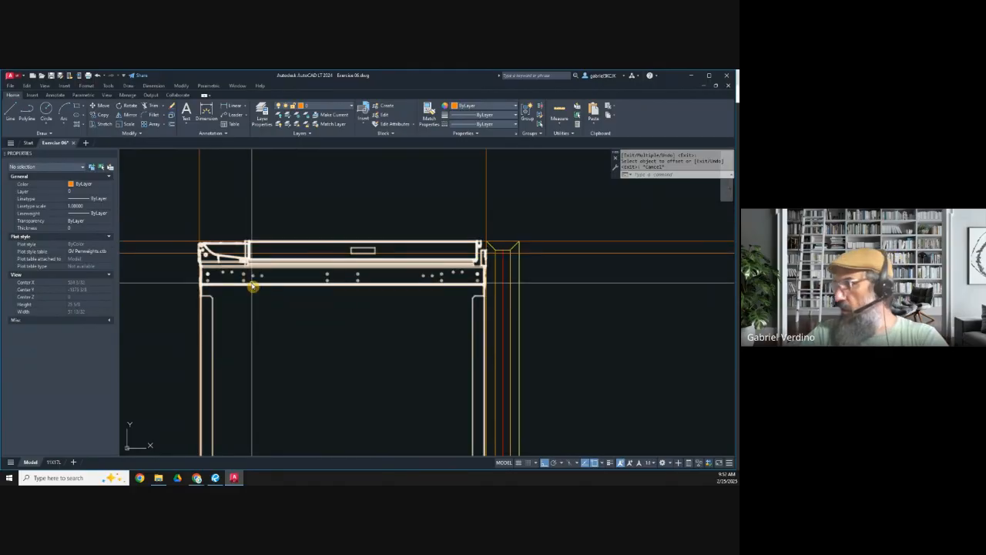
left_click(125, 114)
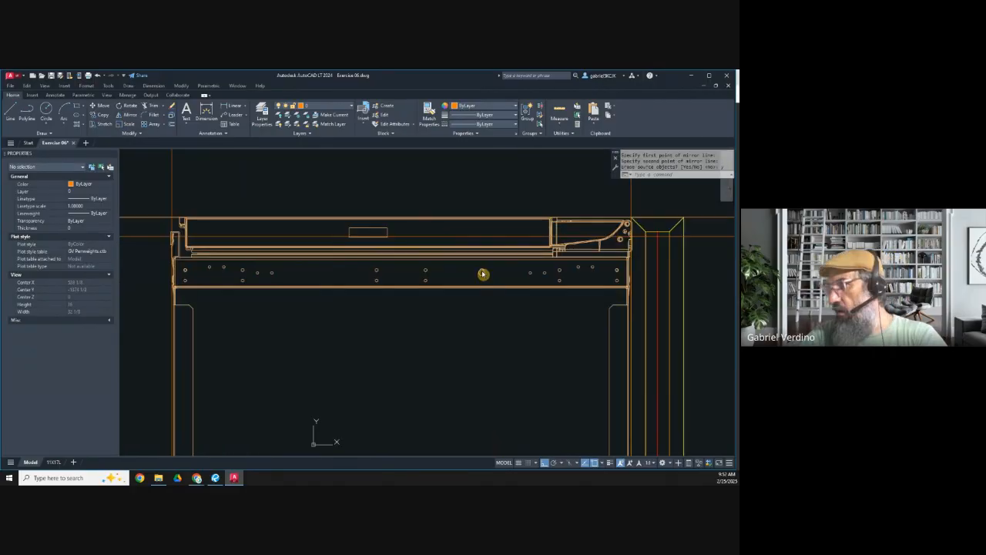
key("ctrl+z")
key("ctrl+z")
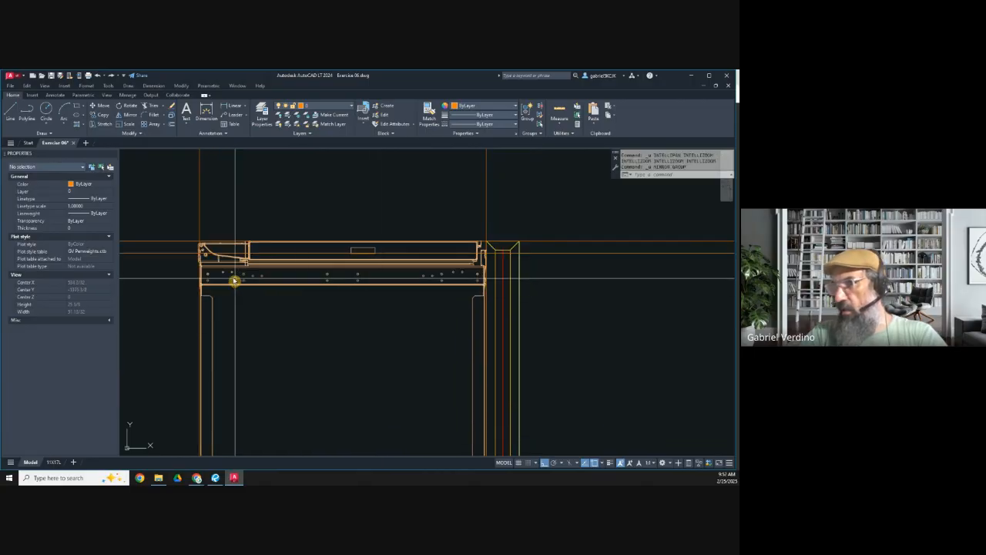
Step: Examine how the refrigerator's hinge side and opposite side sit against the vertical construction lines in the island plan
scroll(233, 280, "up", 6)
scroll(280, 236, "down", 4)
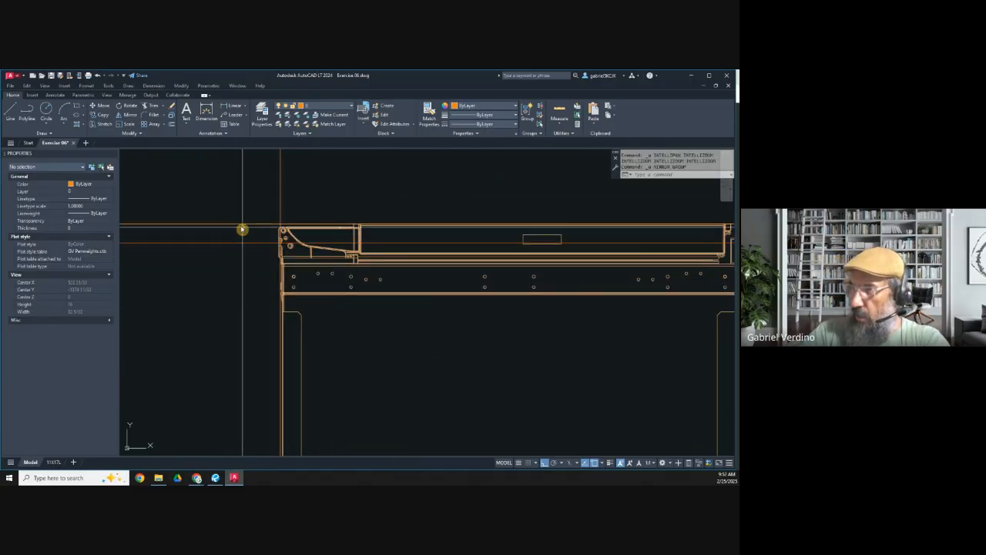
scroll(291, 228, "up", 4)
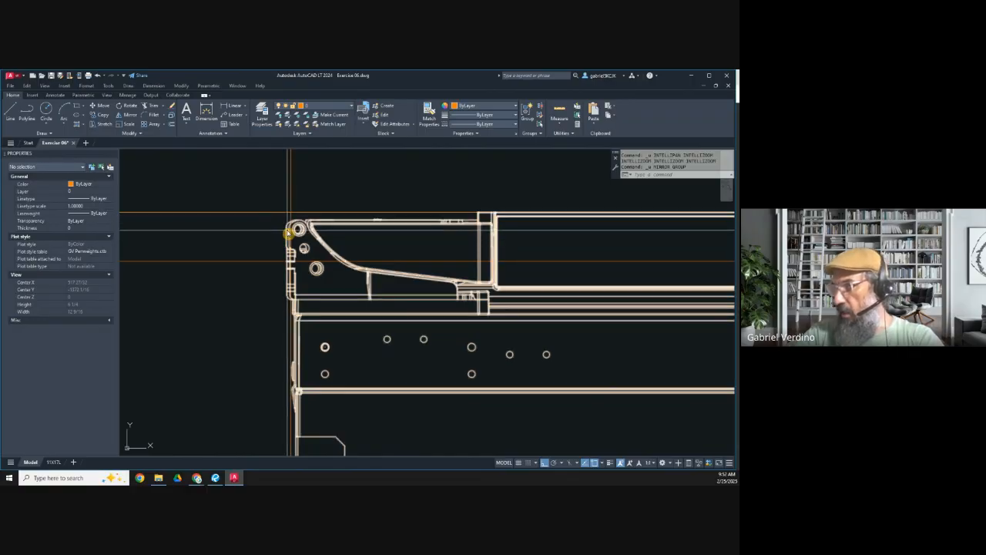
scroll(292, 230, "down", 4)
scroll(570, 237, "up", 5)
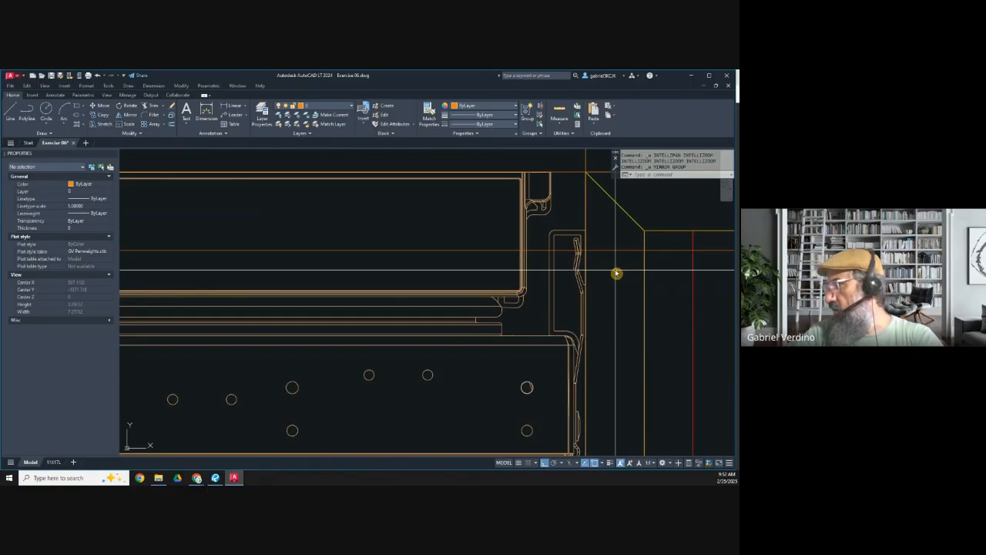
scroll(594, 241, "down", 2)
scroll(377, 293, "down", 2)
scroll(291, 242, "up", 6)
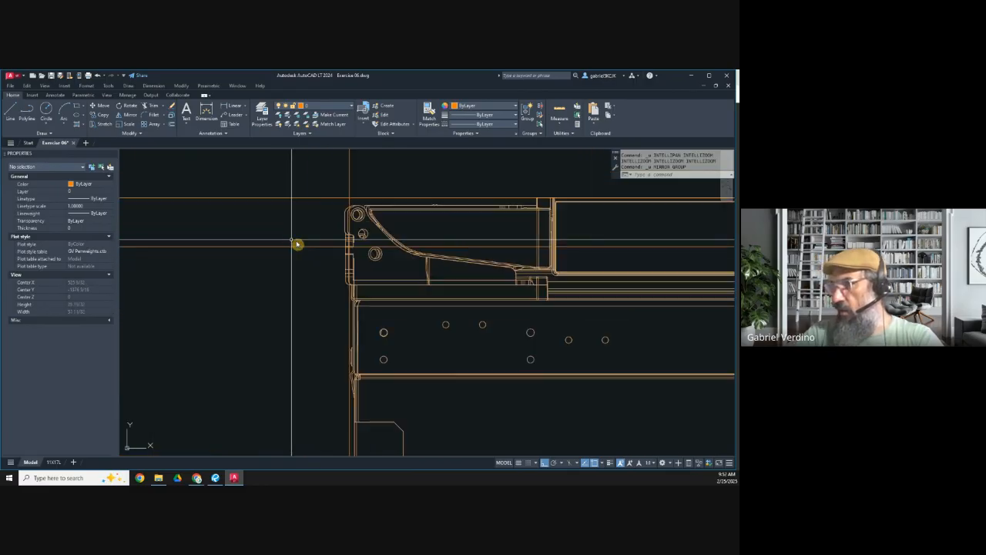
Step: Measure the offset between the vertical construction line and the refrigerator's hinge-side edge with a linear dimension, without placing it
left_click(233, 106)
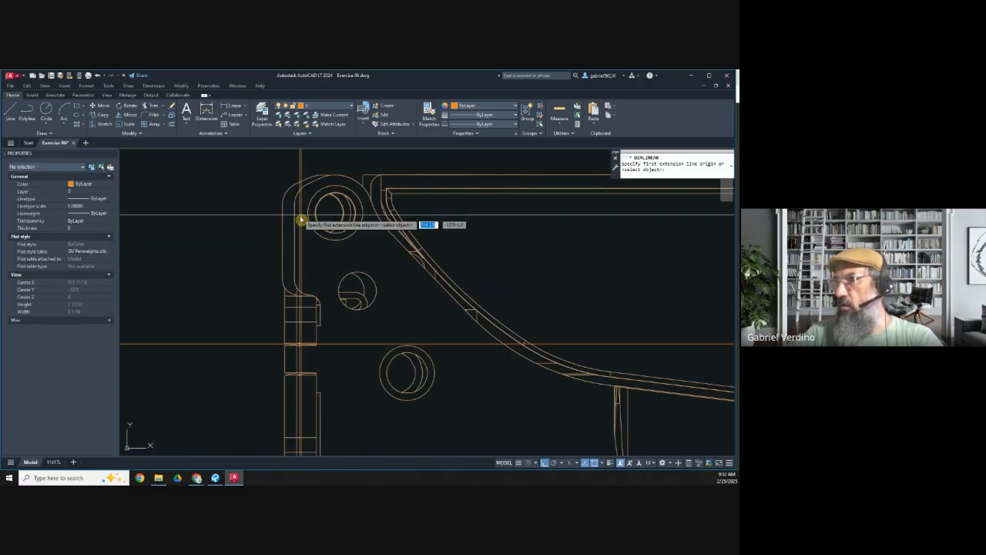
left_click(300, 239)
left_click(303, 239)
scroll(302, 247, "down", 4)
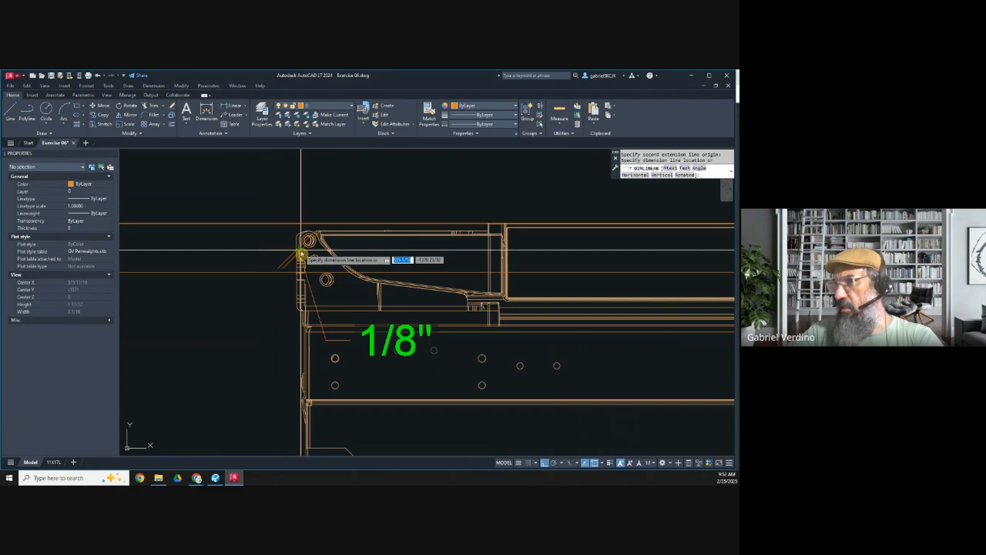
scroll(296, 239, "down", 5)
key("Escape")
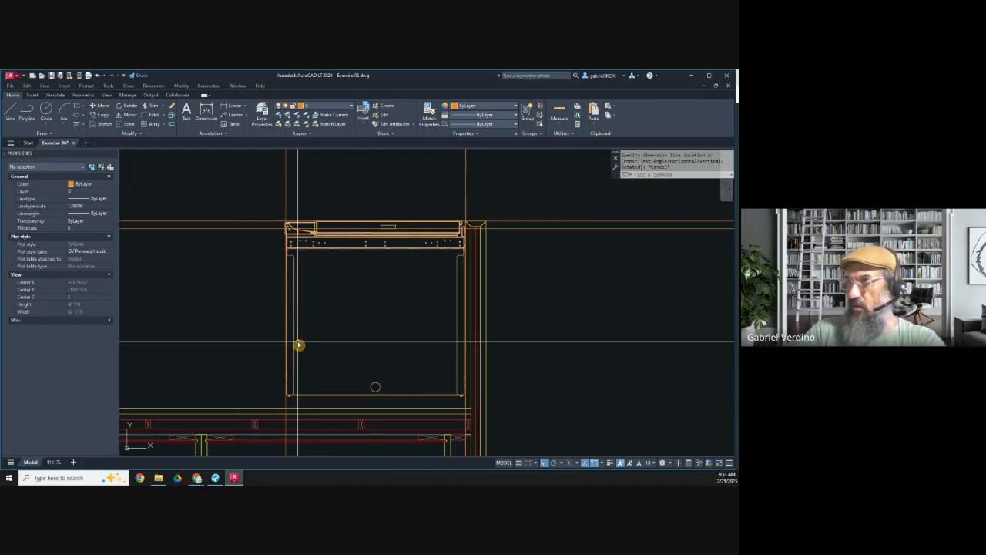
scroll(297, 252, "up", 4)
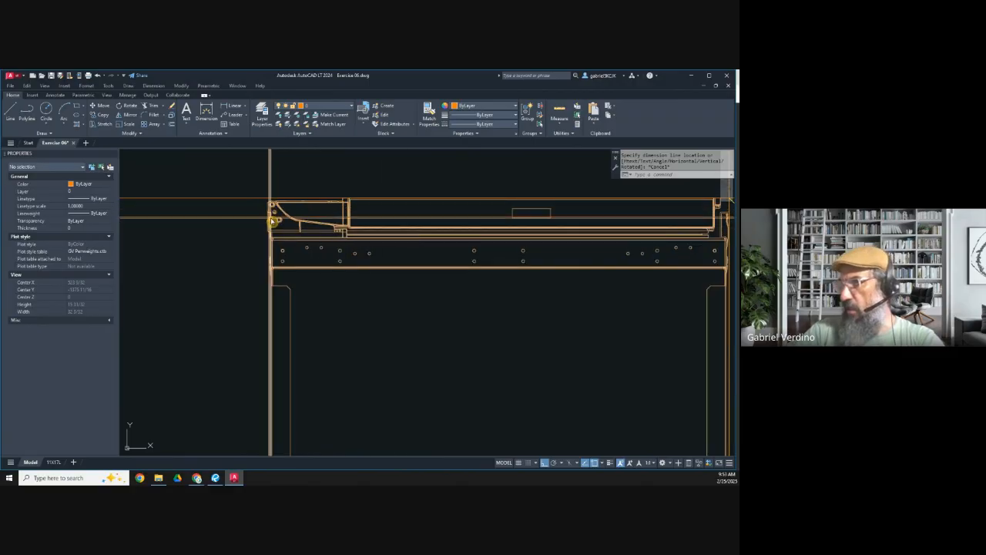
scroll(279, 237, "down", 5)
mouse_move(279, 237)
middle_mouse_down()
mouse_move(413, 234)
mouse_move(391, 254)
middle_mouse_up()
middle_click_drag(346, 286, 359, 277)
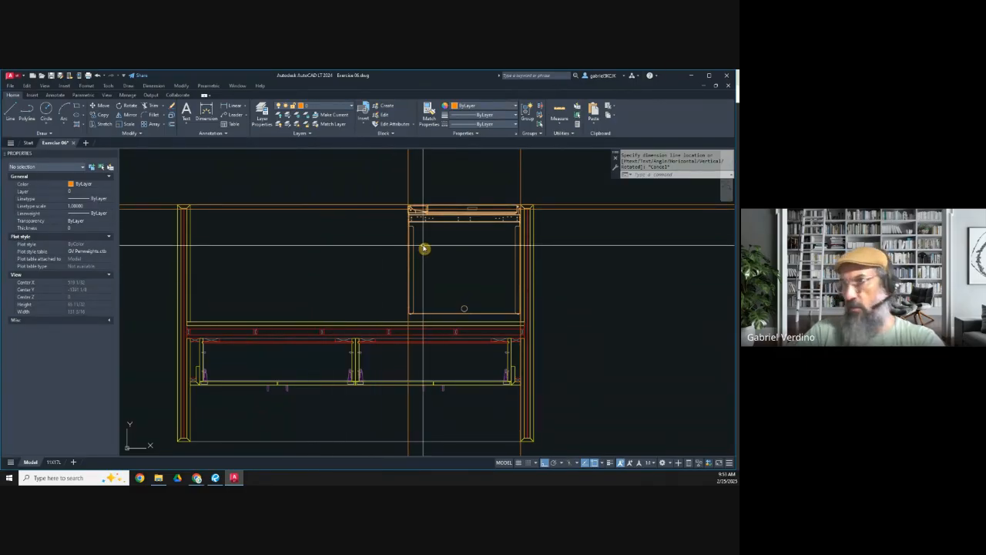
middle_click_drag(426, 228, 422, 245)
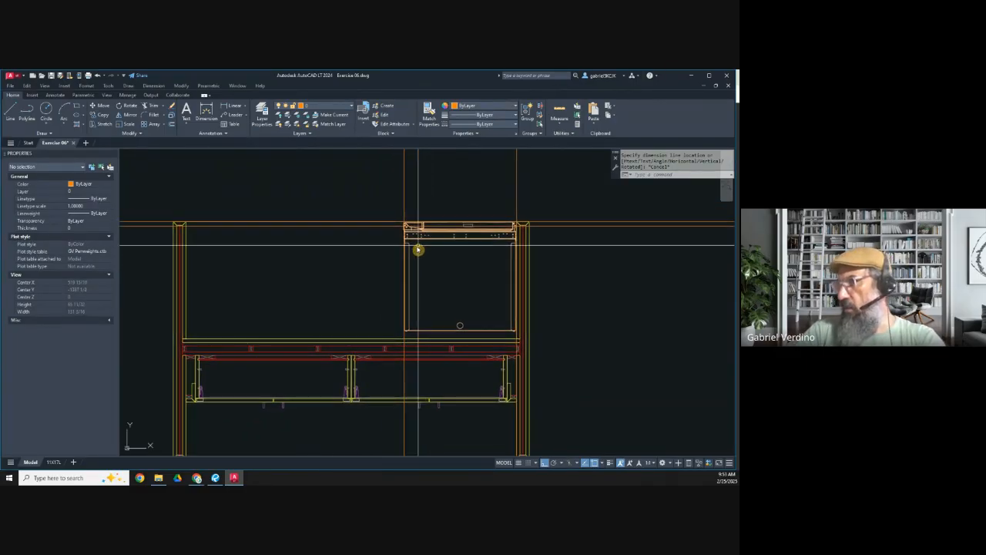
Step: Switch to the PDF in Revu and examine page 2's island renderings for the refrigerator, microwave, bookshelf and cabinet arrangement
left_click(215, 478)
left_click(109, 154)
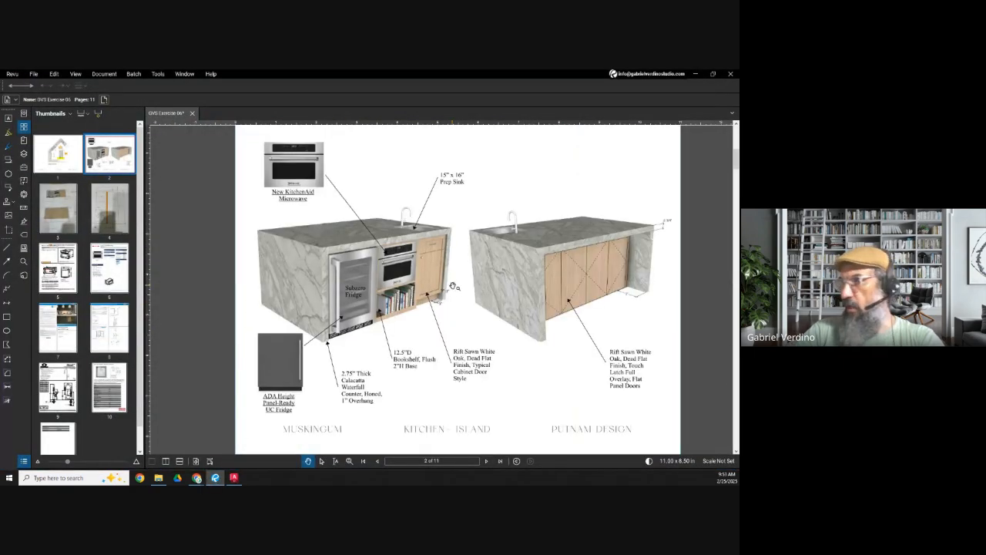
scroll(373, 262, "up", 2)
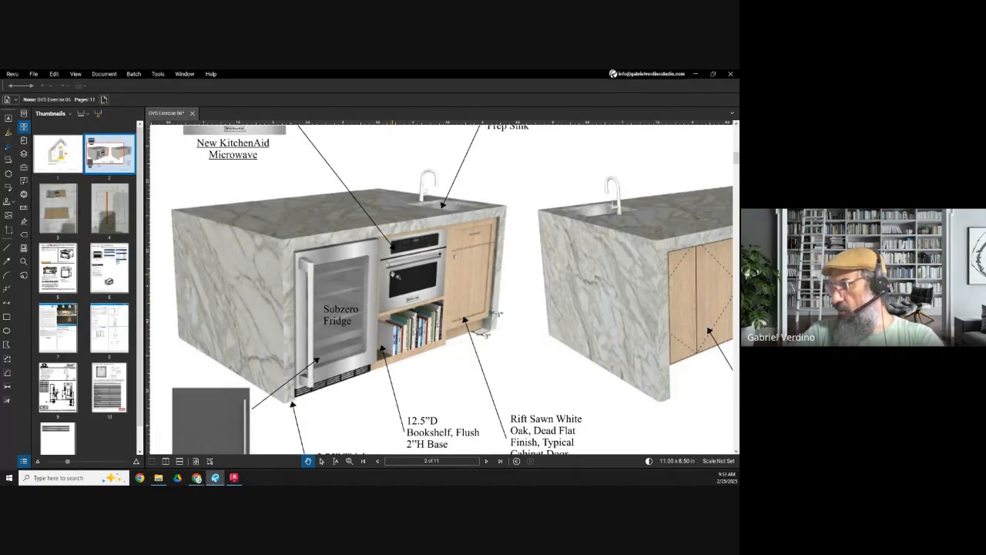
scroll(397, 257, "down", 1)
left_click_drag(278, 213, 277, 323)
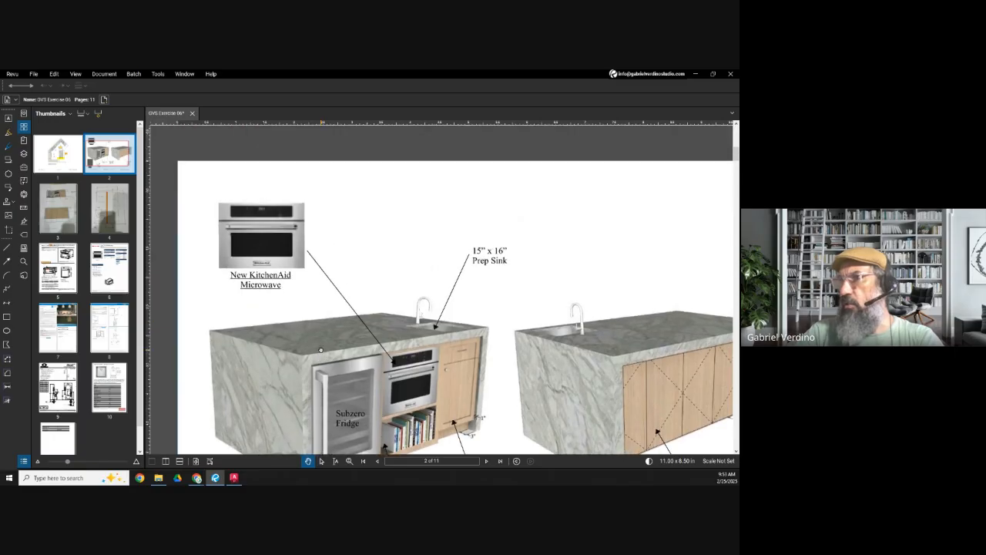
mouse_move(420, 422)
left_mouse_down()
mouse_move(392, 390)
mouse_move(379, 316)
left_mouse_up()
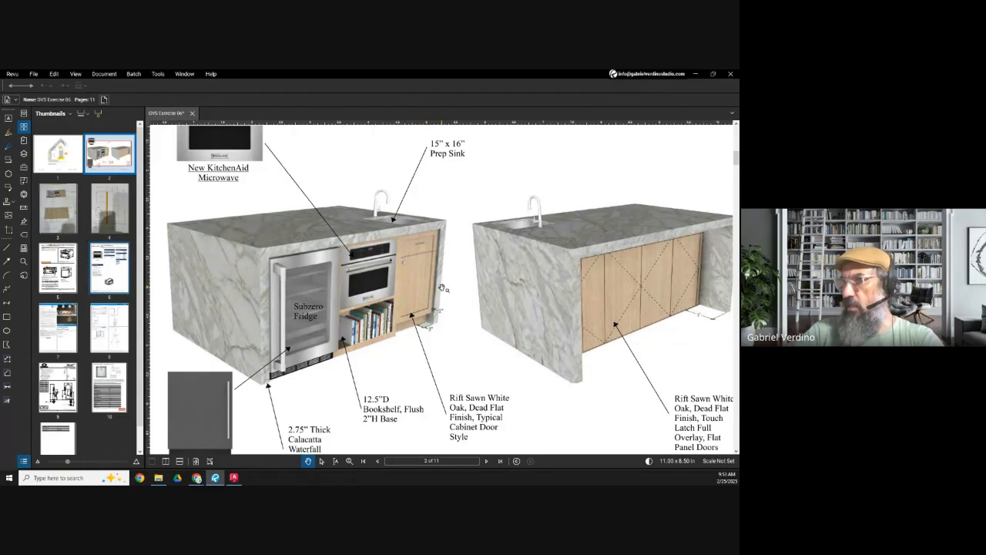
Step: Examine the KitchenAid KMBS104E built-in microwave specifications on page 6 of the PDF
scroll(442, 288, "down", 3)
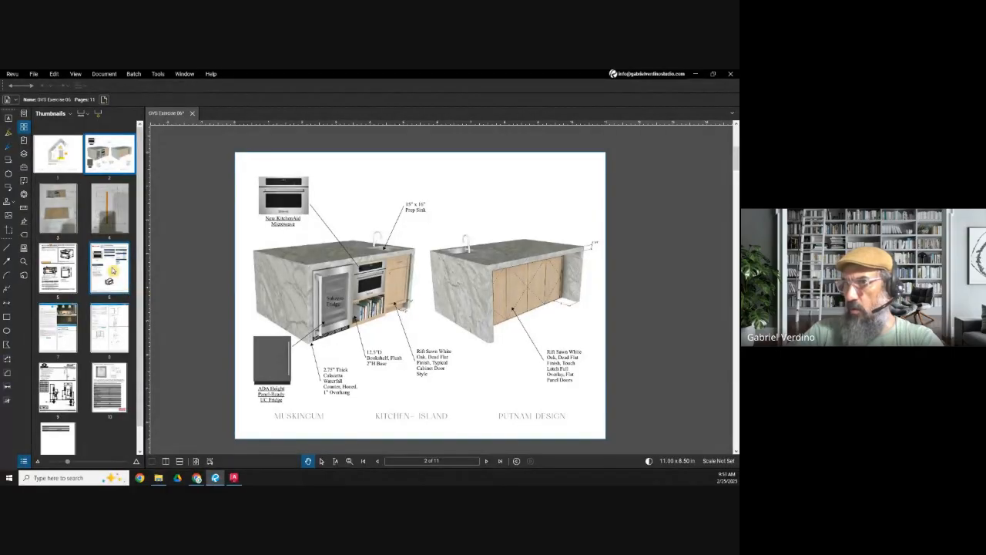
left_click(112, 270)
scroll(309, 224, "up", 2)
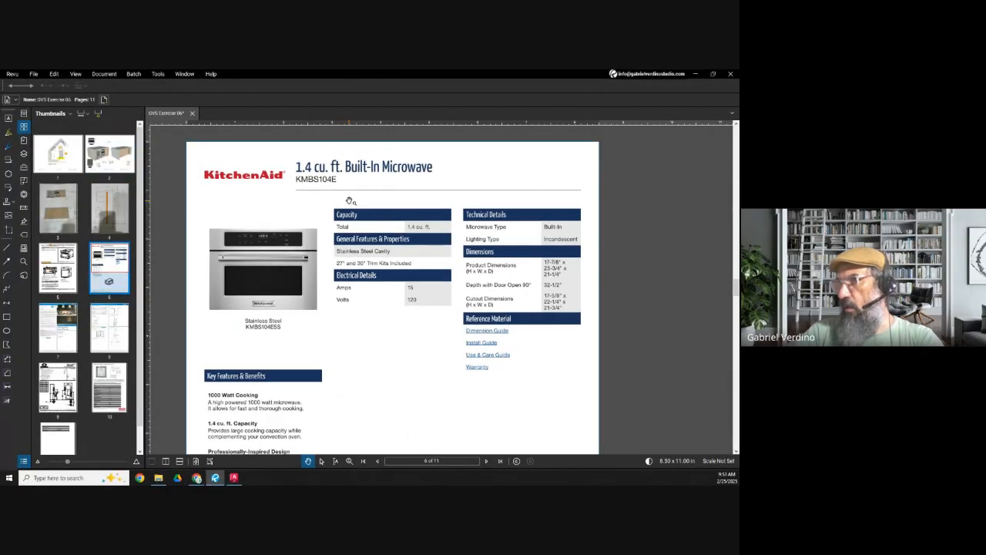
scroll(332, 221, "up", 1)
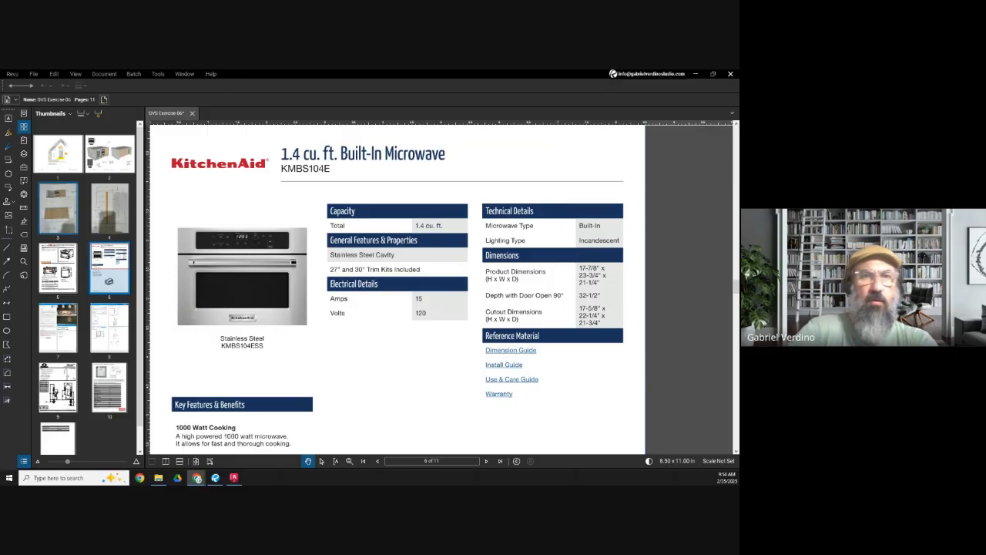
Step: Switch to Chrome, open KitchenAid's first 24" Built In Microwave Oven search result, and collapse the sales offers
left_click_drag(1, 231, 263, 71)
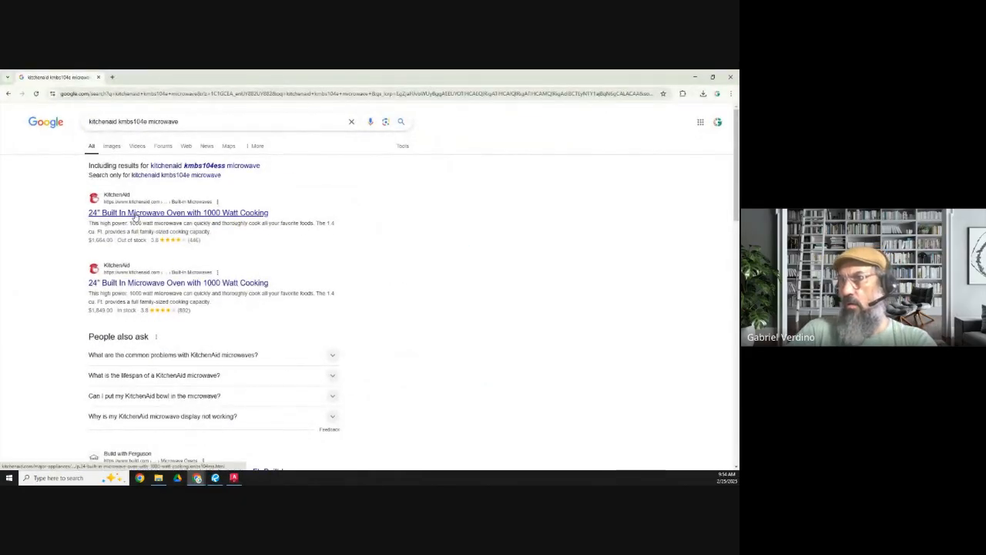
left_click(135, 213)
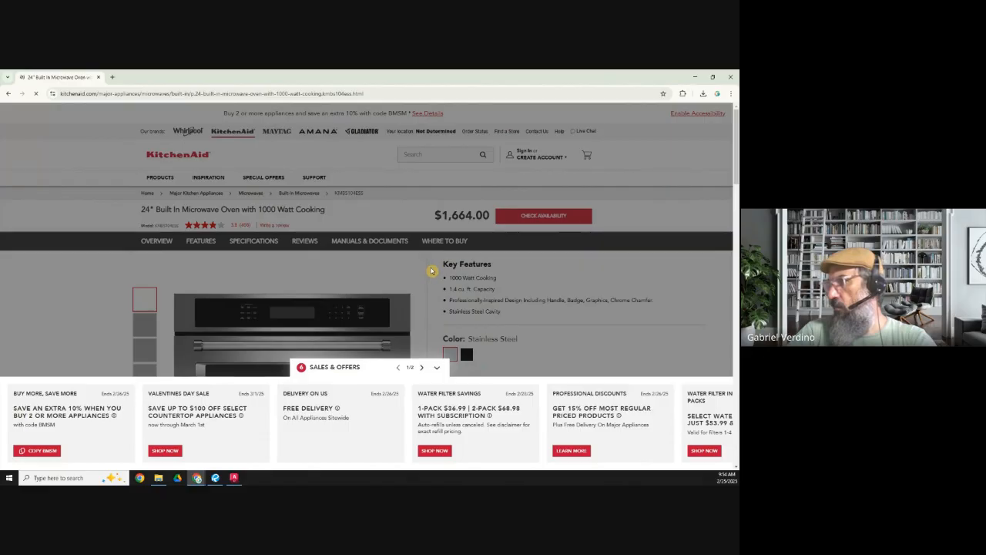
left_click(437, 368)
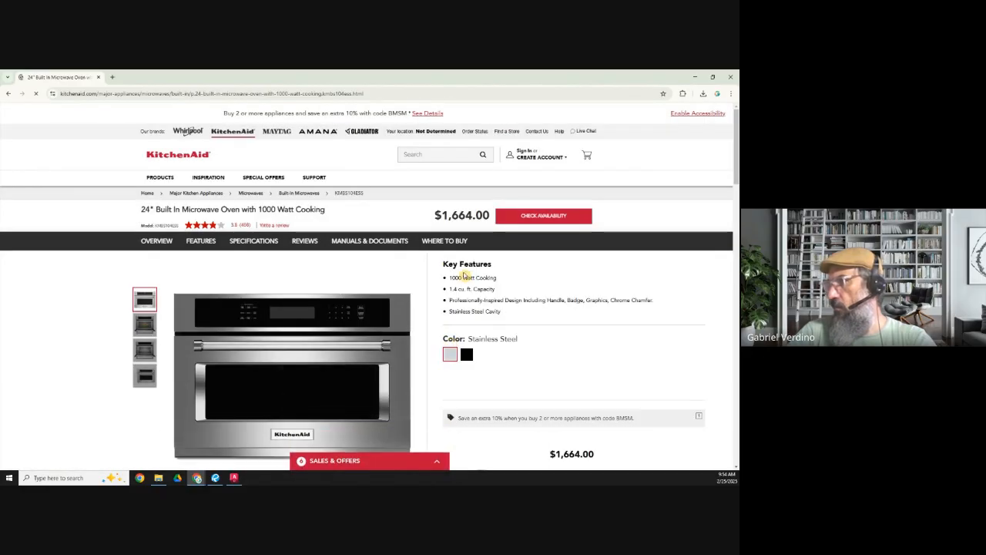
Step: Expand Manuals & Documents on the microwave's product page and look over the available documents
scroll(465, 276, "down", 1)
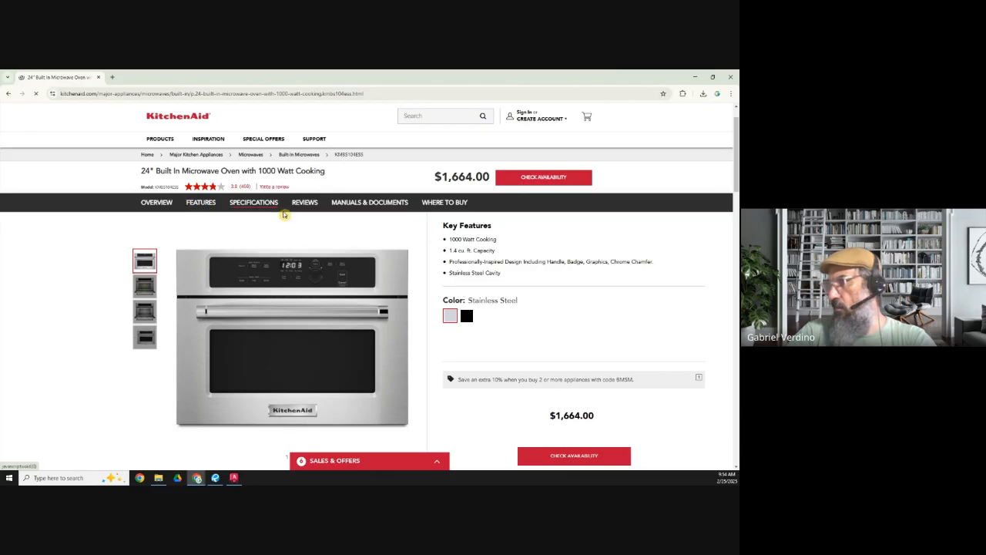
scroll(480, 326, "down", 3)
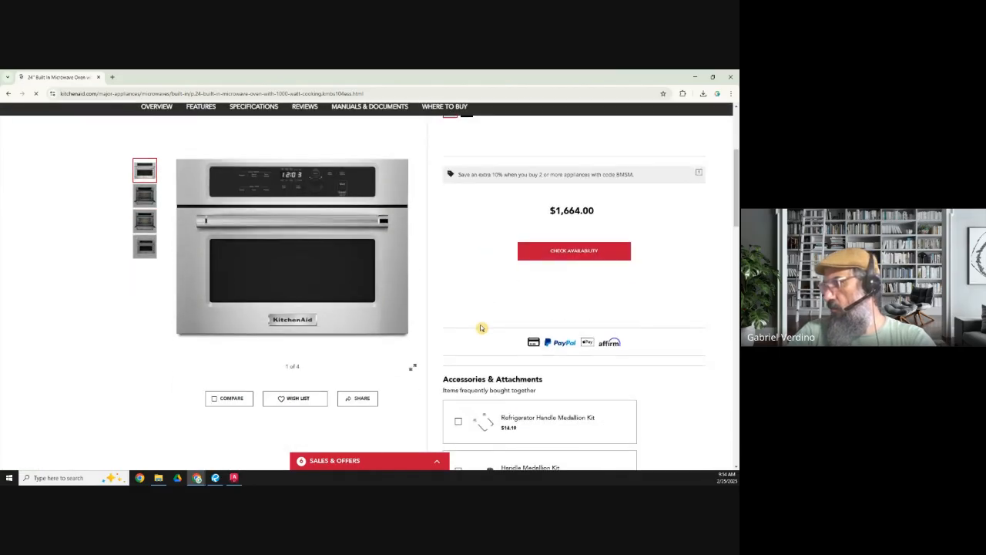
scroll(481, 329, "down", 1)
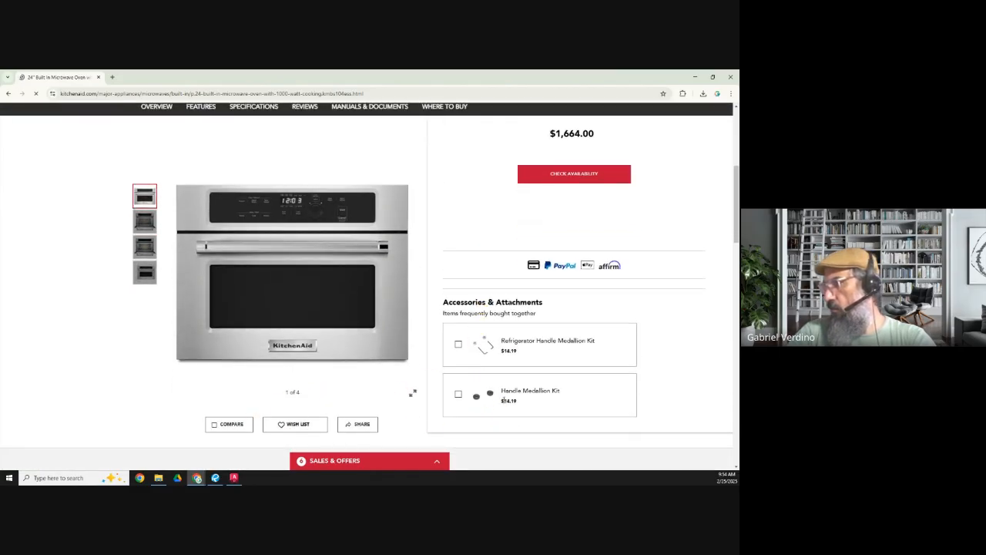
scroll(505, 400, "down", 5)
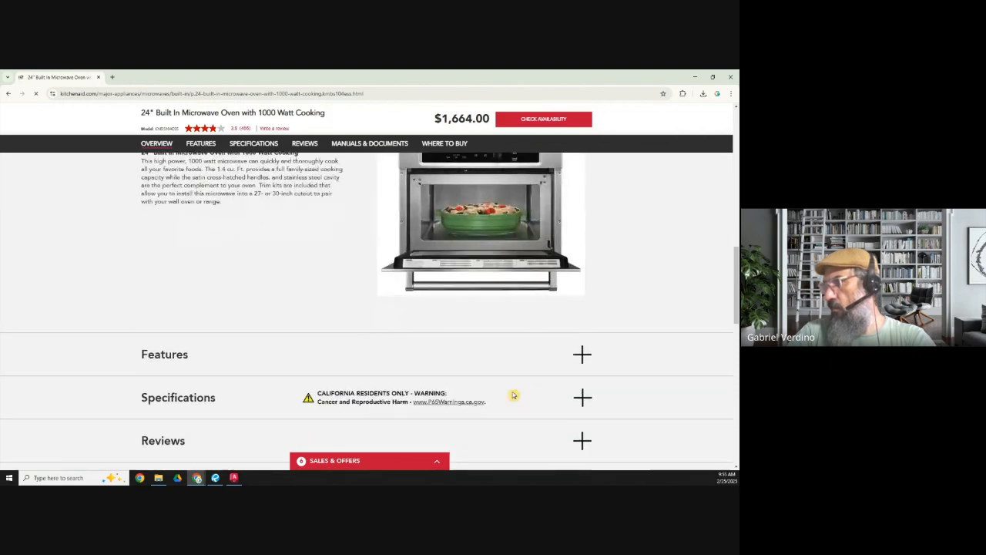
scroll(513, 396, "down", 2)
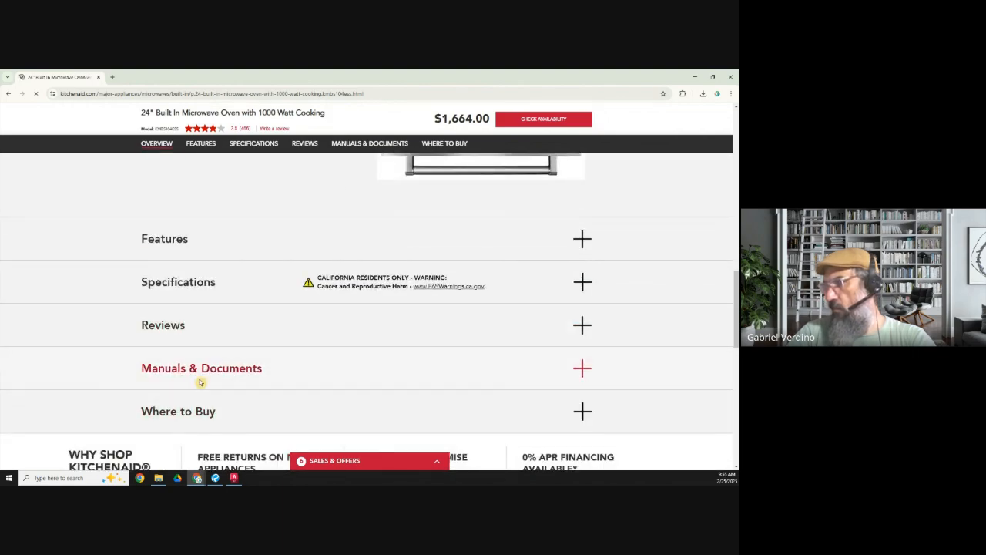
left_click(581, 370)
scroll(280, 331, "down", 2)
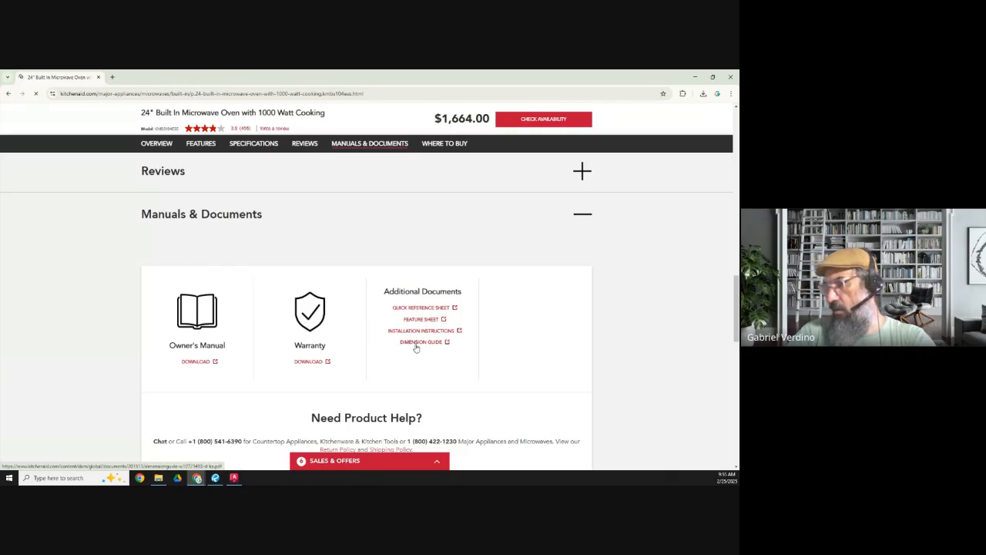
scroll(415, 348, "down", 4)
scroll(416, 347, "up", 5)
scroll(417, 347, "up", 2)
scroll(416, 347, "down", 4)
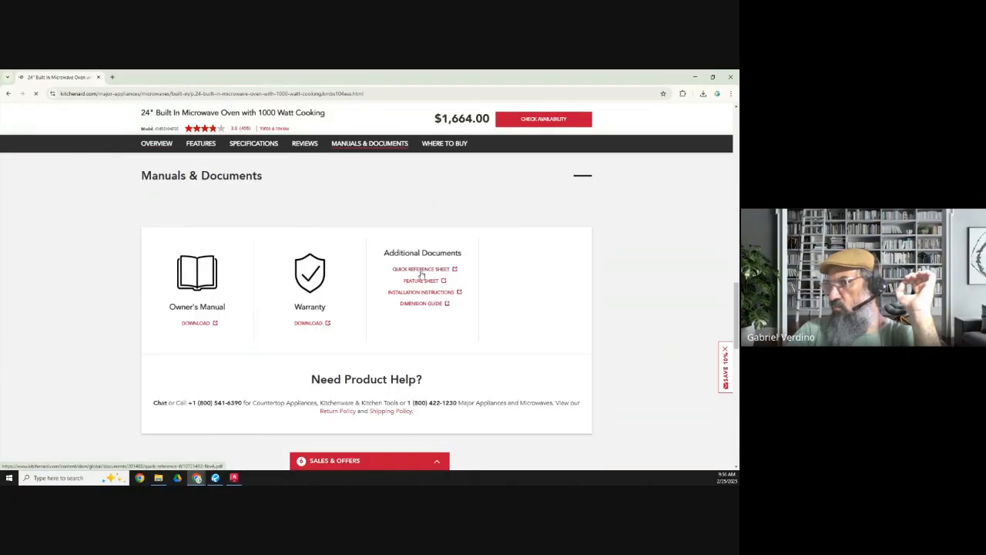
Step: Open the microwave's owner's manual, skim its page thumbnails, and close it
left_click(202, 325)
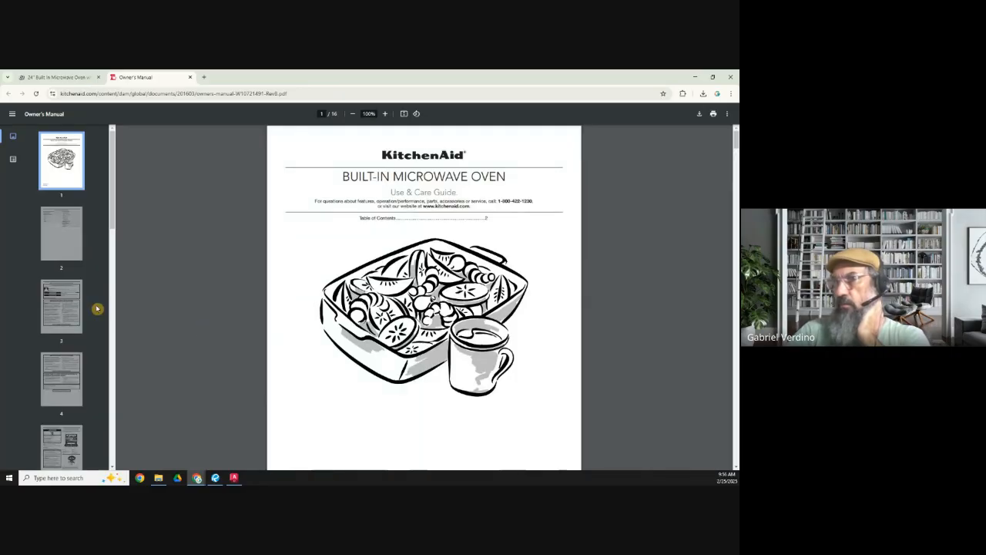
scroll(66, 310, "down", 2)
scroll(67, 310, "down", 6)
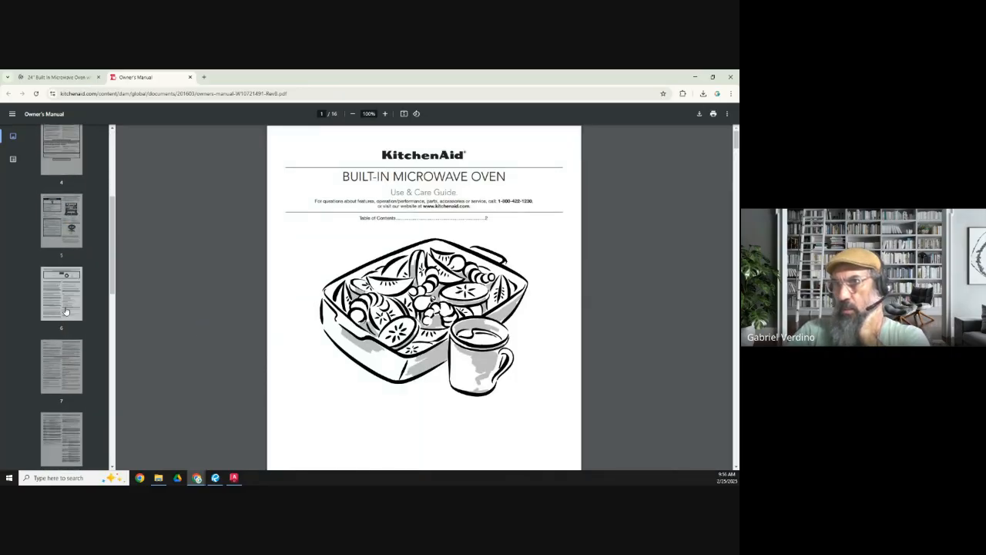
scroll(66, 310, "down", 5)
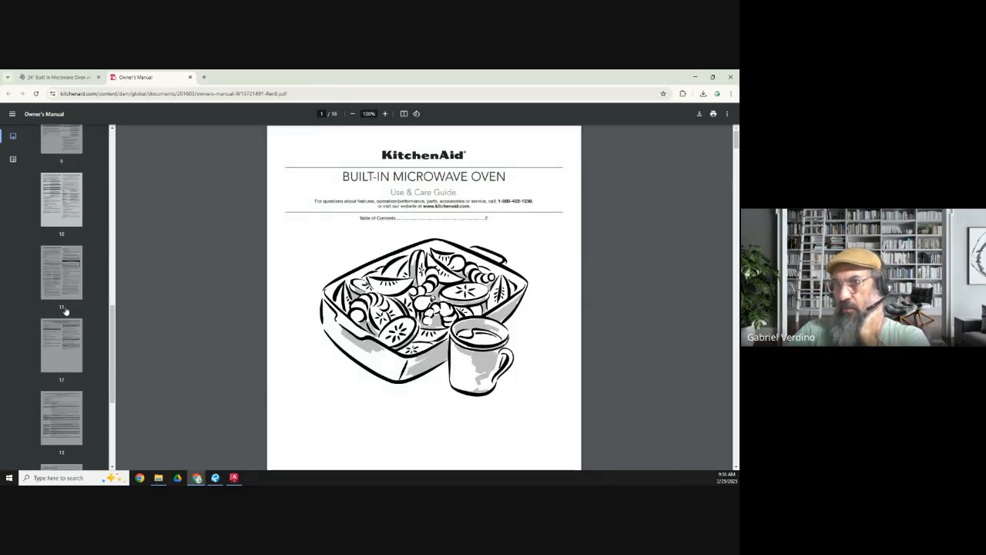
scroll(65, 312, "up", 5)
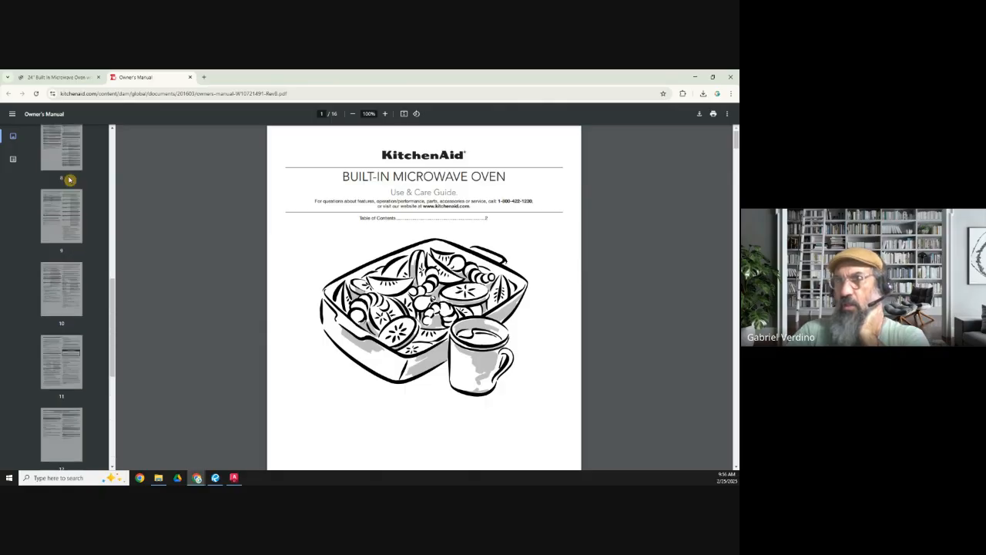
left_click(190, 77)
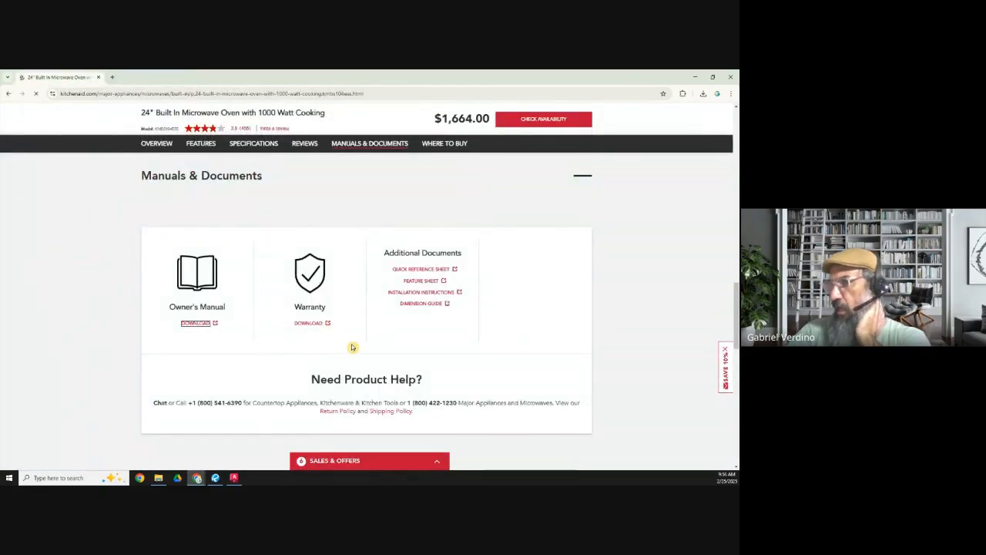
Step: Expand the microwave's Specifications, download its specs sheet, and show the file in the Downloads folder
scroll(353, 351, "down", 4)
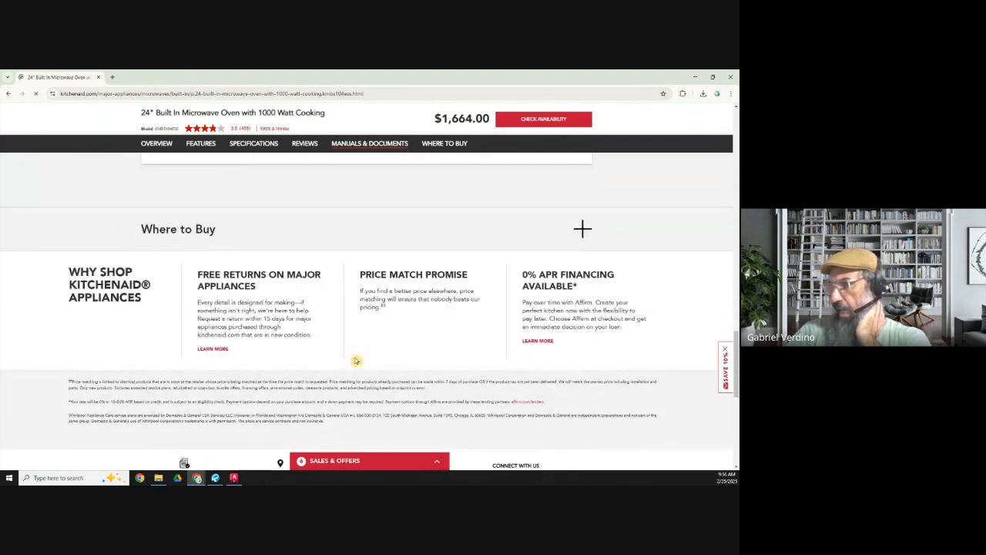
scroll(356, 360, "up", 8)
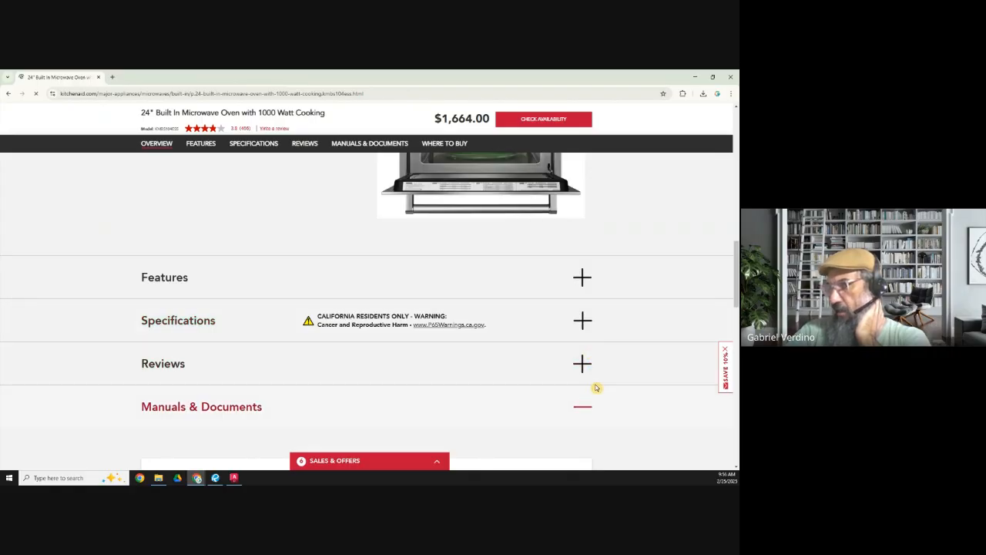
left_click(583, 321)
scroll(516, 366, "down", 3)
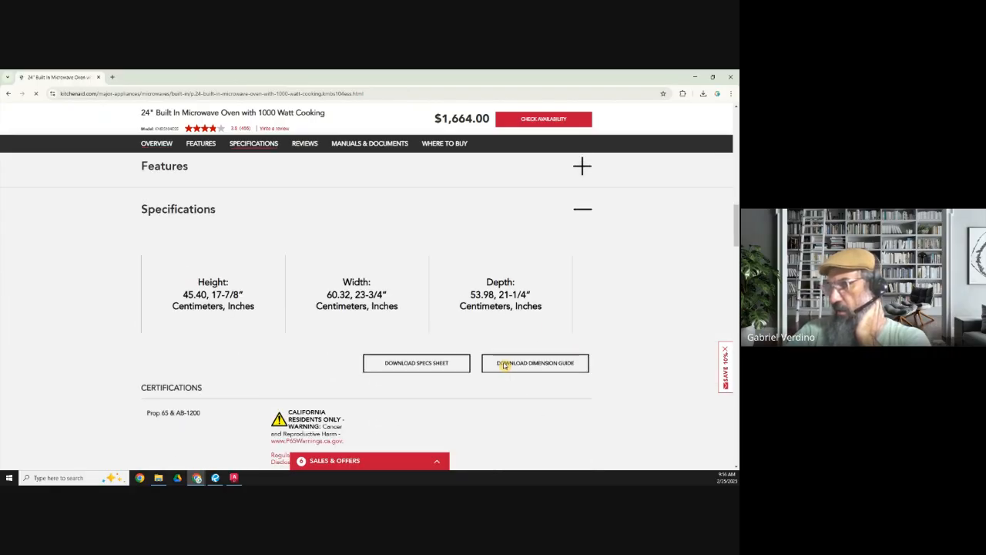
left_click(430, 362)
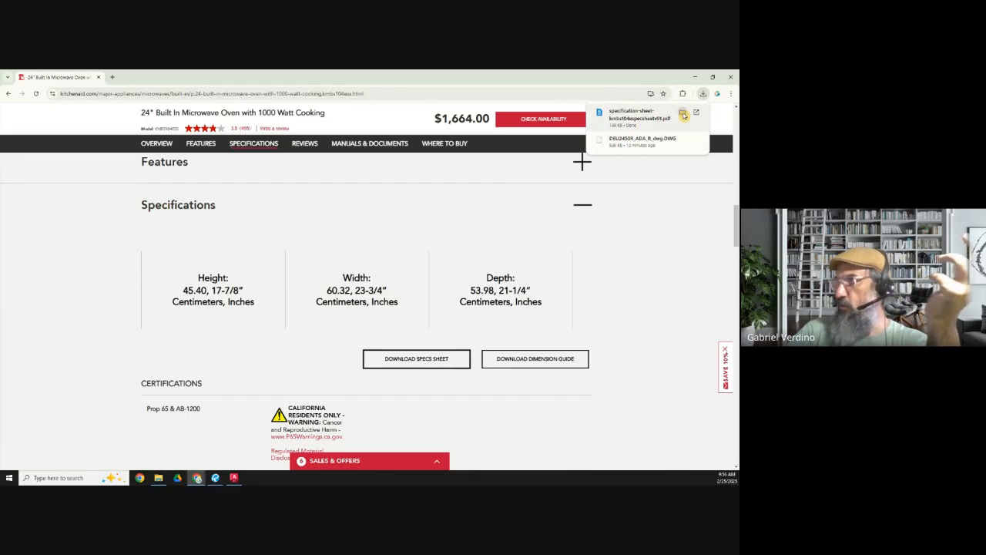
left_click(682, 112)
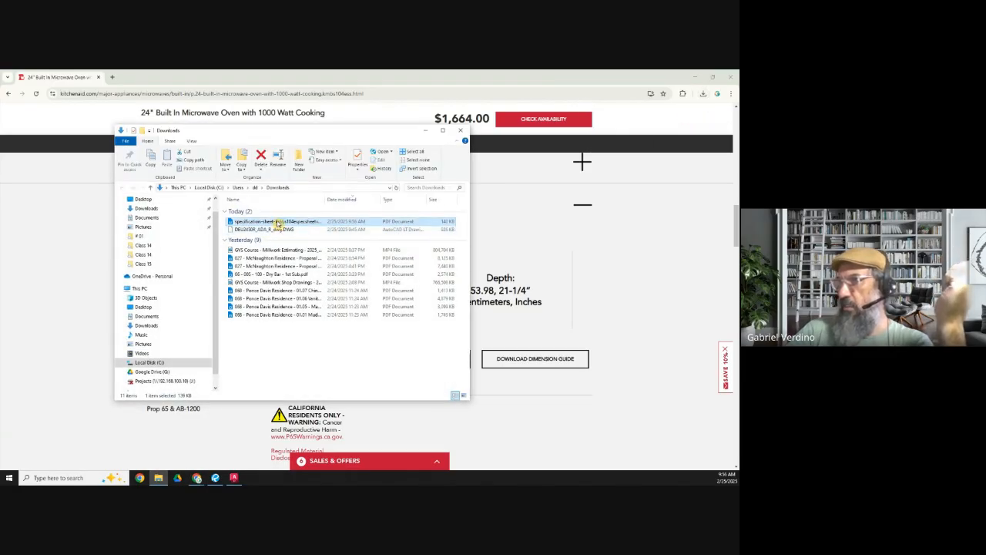
Step: Open the downloaded KMBS104E specification sheet in Revu, look it over, and close it
double_click(278, 223)
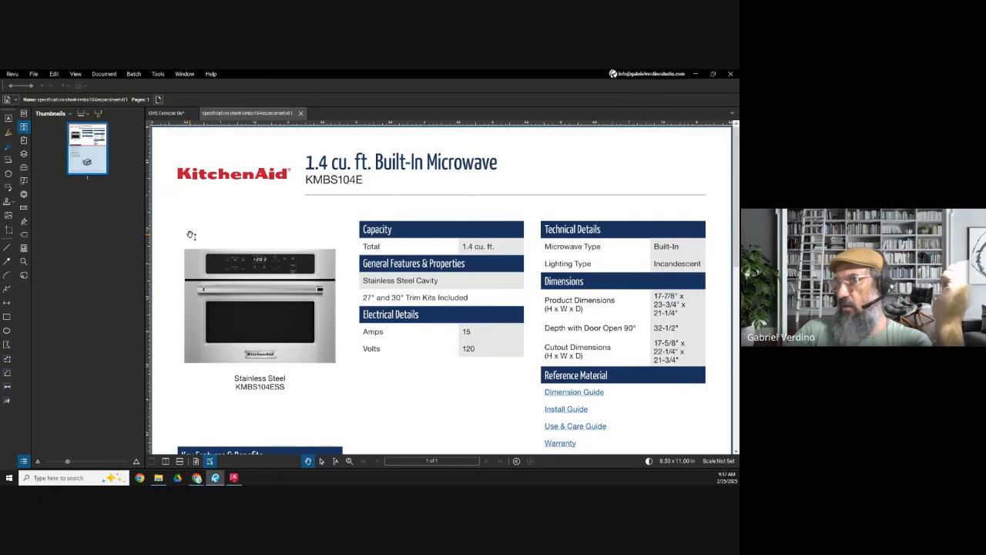
scroll(257, 257, "down", 5)
scroll(275, 269, "up", 6)
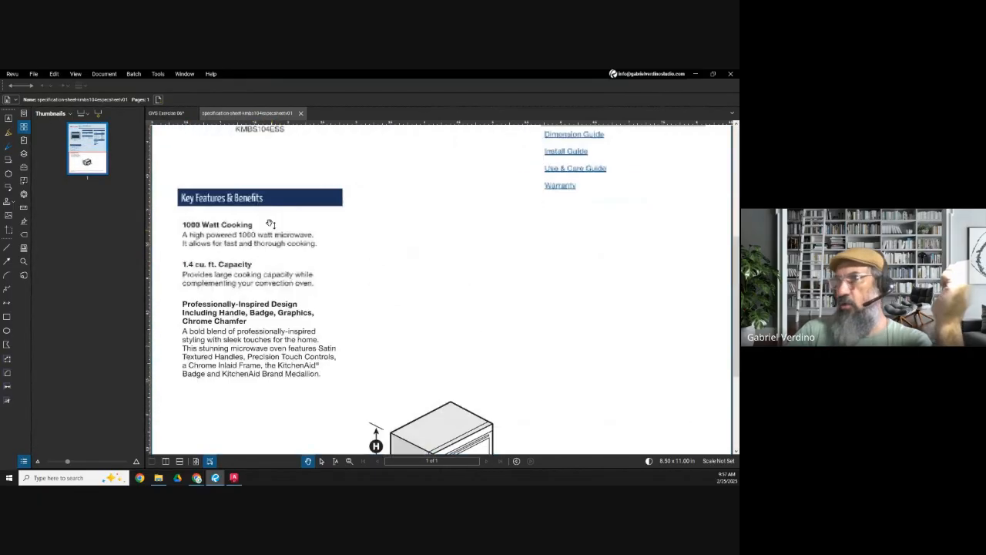
left_click(301, 113)
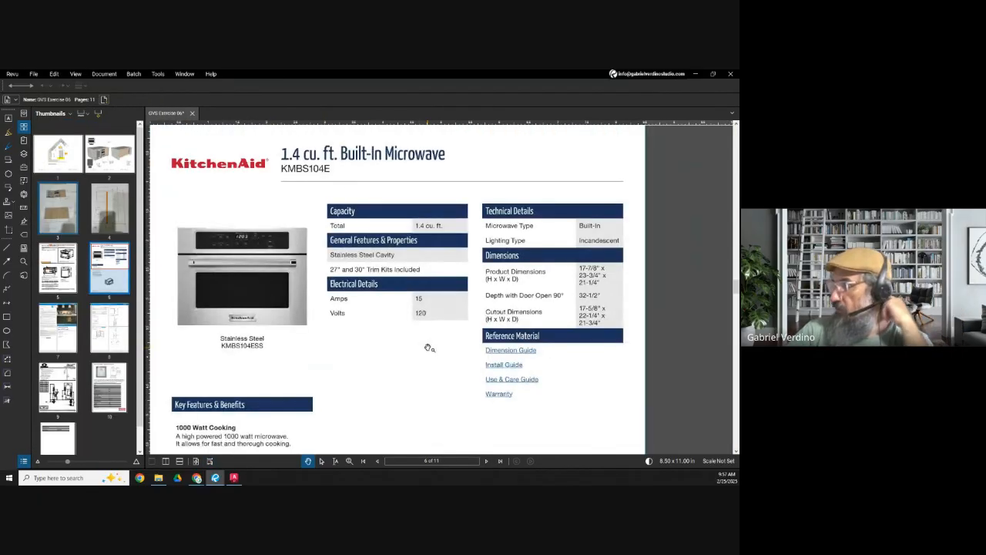
Step: Examine the microwave's product and cabinet opening dimensions on page 5 of the exercise PDF
left_click(62, 274)
scroll(414, 315, "down", 3)
scroll(450, 402, "up", 3)
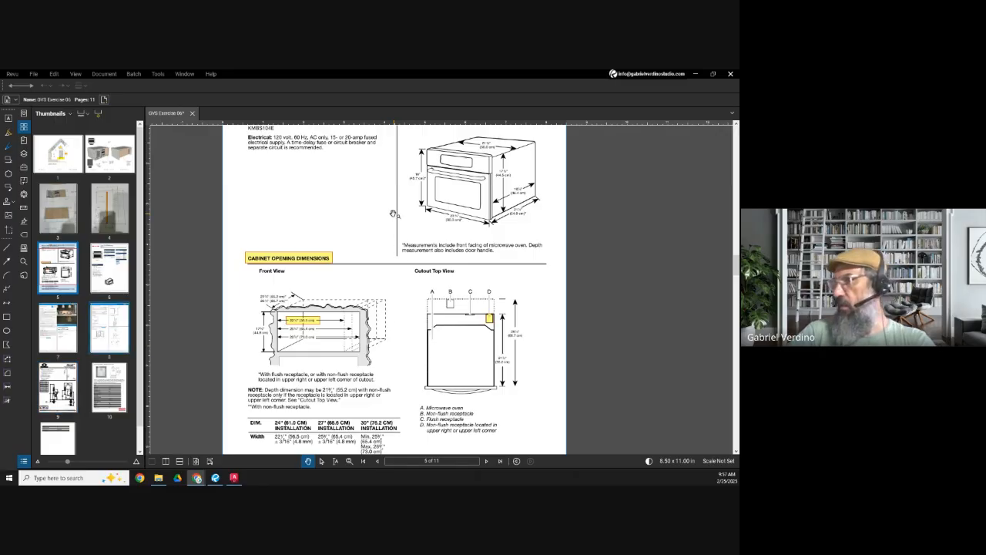
scroll(232, 311, "down", 3)
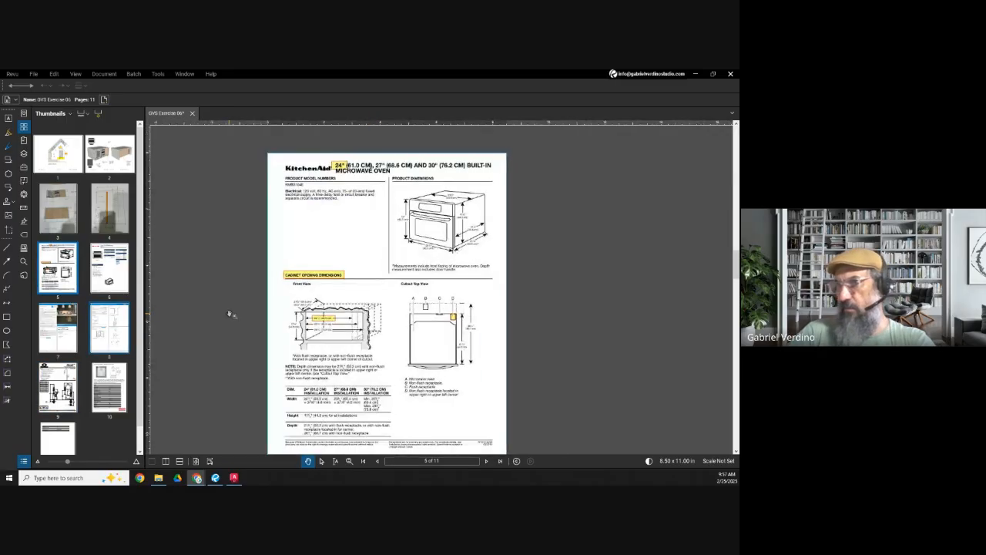
Step: Check the microwave's height, width and depth diagram on page 6, and view the Sub-Zero refrigerator sheet on page 7
left_click(112, 273)
scroll(378, 415, "up", 5)
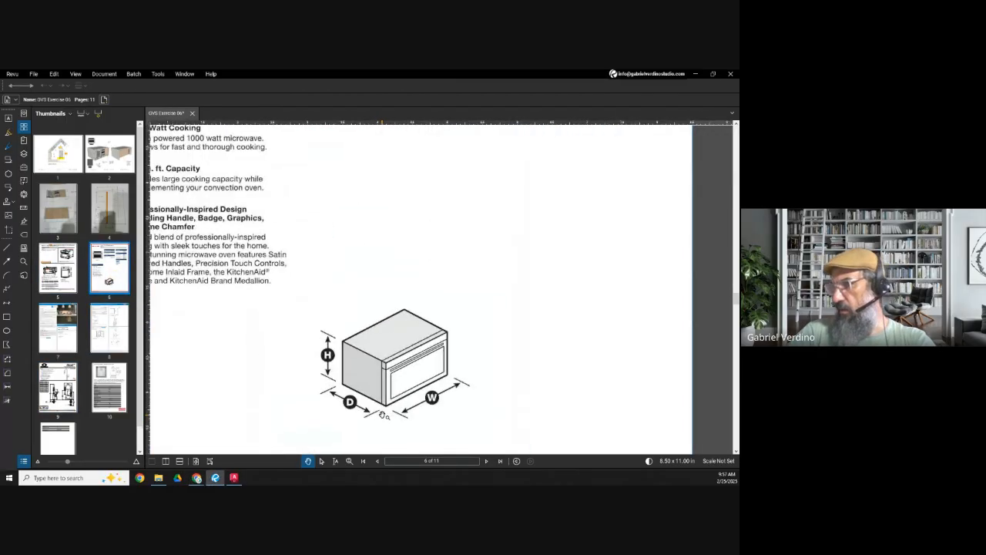
scroll(378, 415, "down", 4)
left_click_drag(454, 298, 379, 331)
left_click(104, 332)
left_click(61, 334)
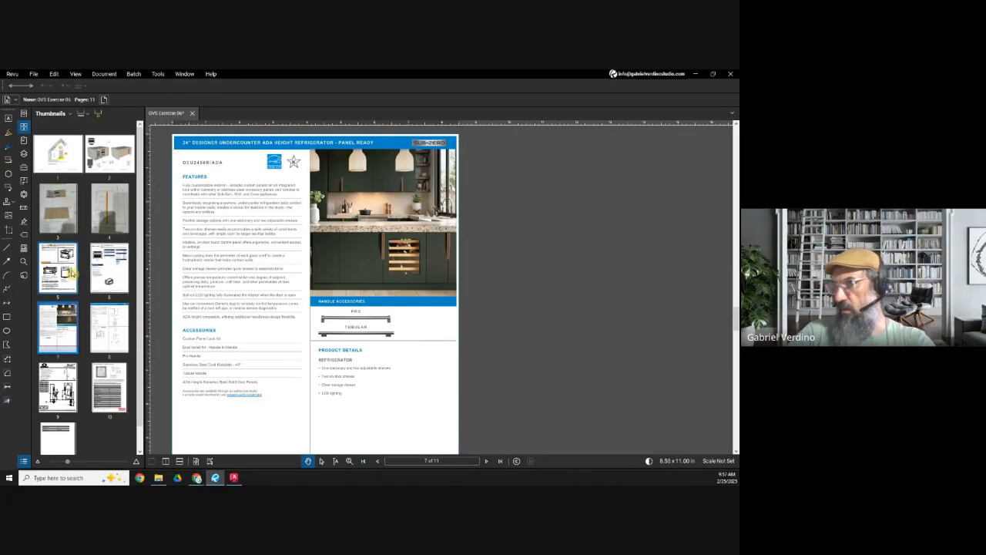
Step: Return to page 5 of the PDF and examine the microwave's Product Dimensions drawing up close
left_click(68, 262)
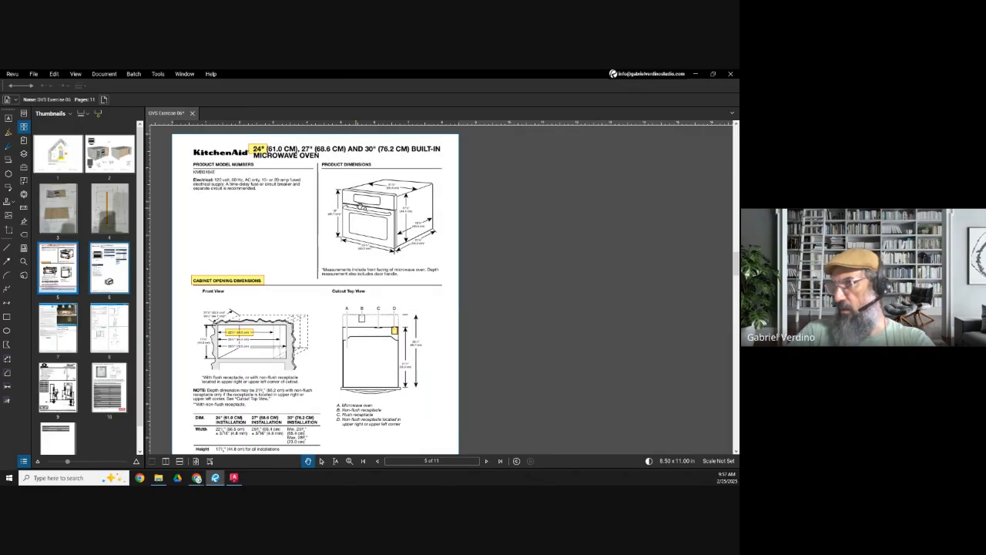
scroll(378, 199, "up", 2)
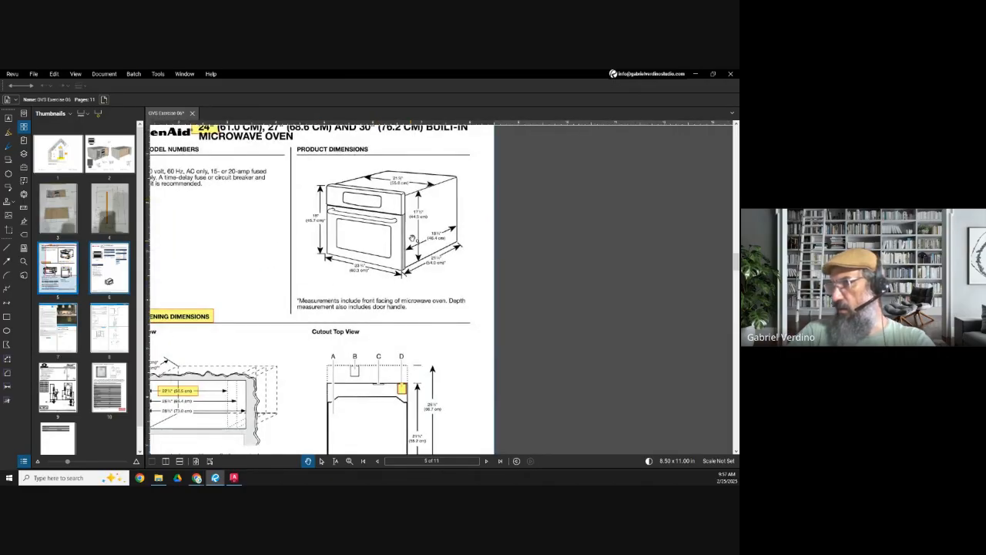
scroll(408, 245, "up", 1)
left_click_drag(336, 257, 278, 294)
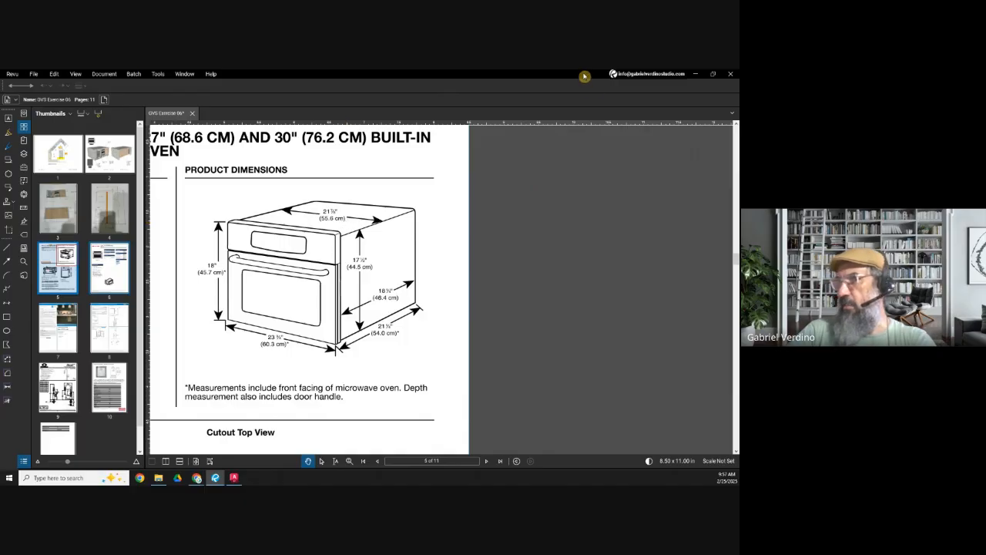
Step: Minimize Revu and the Downloads folder to return to Chrome, and look through the rest of the microwave's product page
left_click(695, 74)
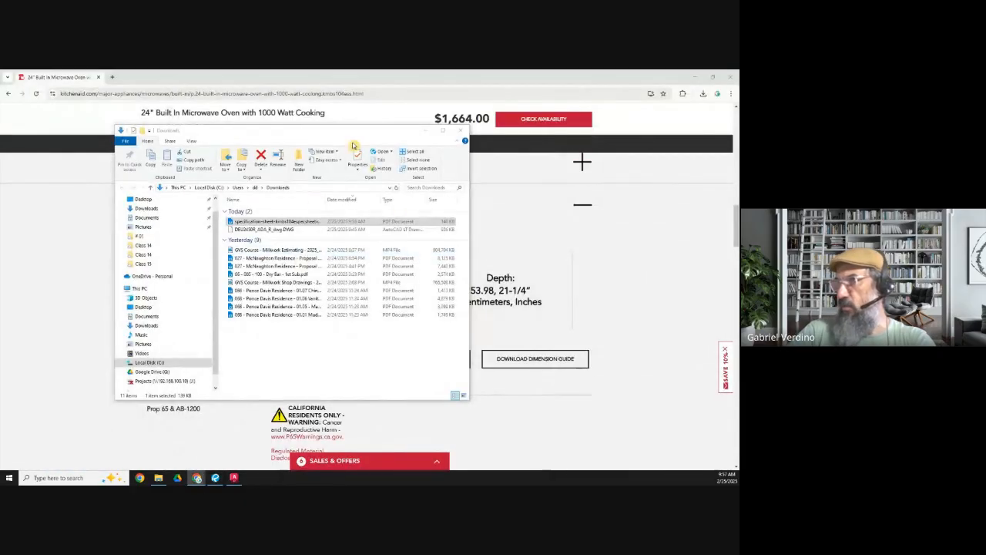
left_click(425, 129)
scroll(380, 348, "down", 15)
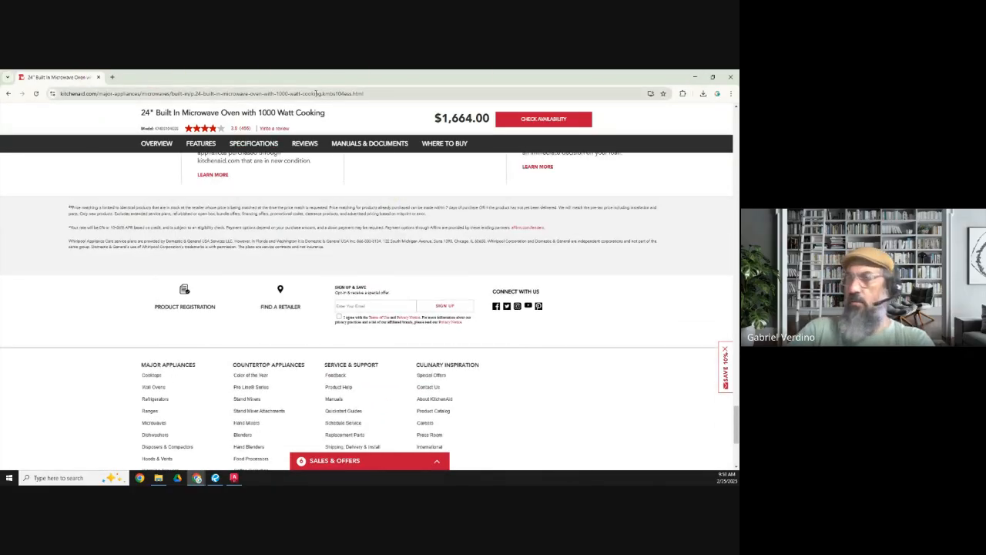
Step: Switch back to the AutoCAD drawing and locate the refrigerator views and the empty drawing area around the island
key("alt+Tab")
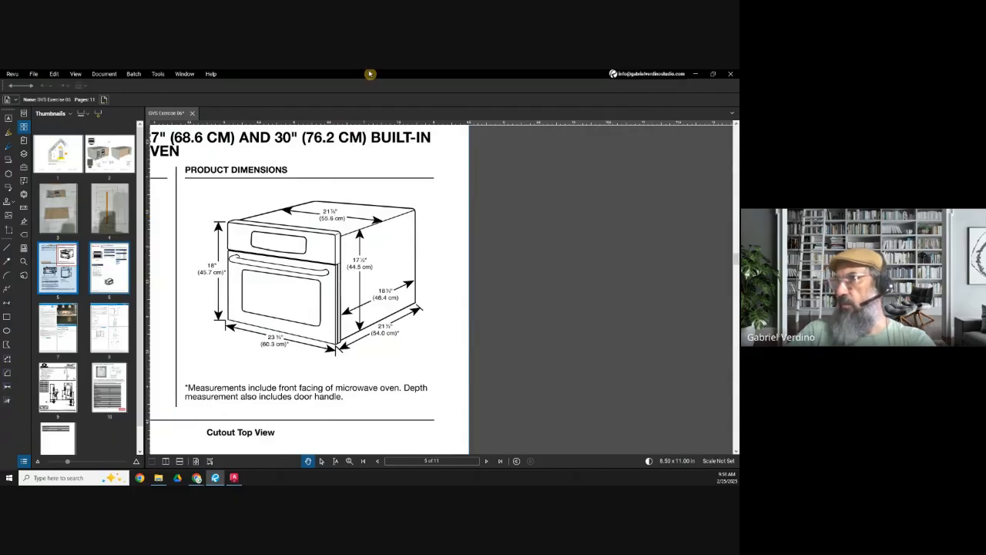
key("alt+Tab")
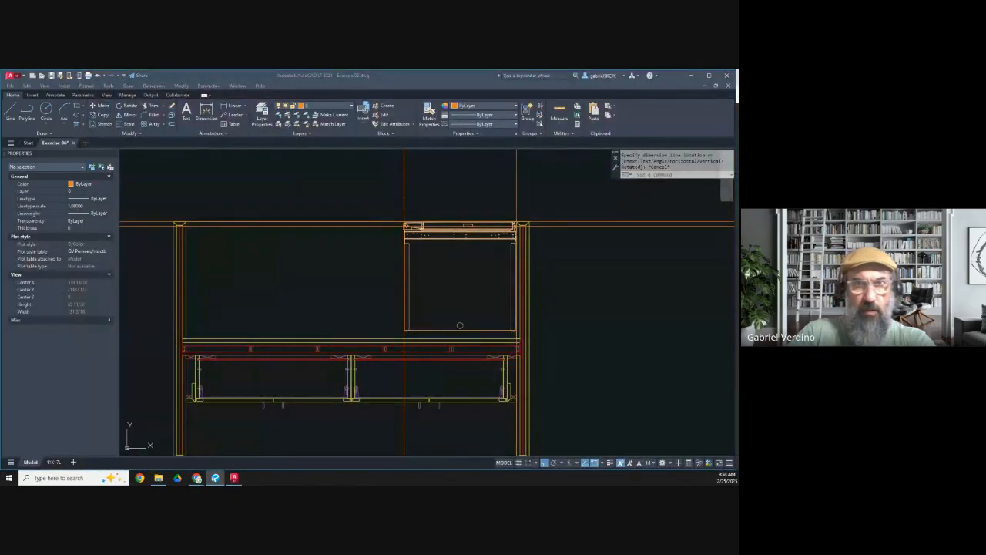
scroll(319, 278, "down", 3)
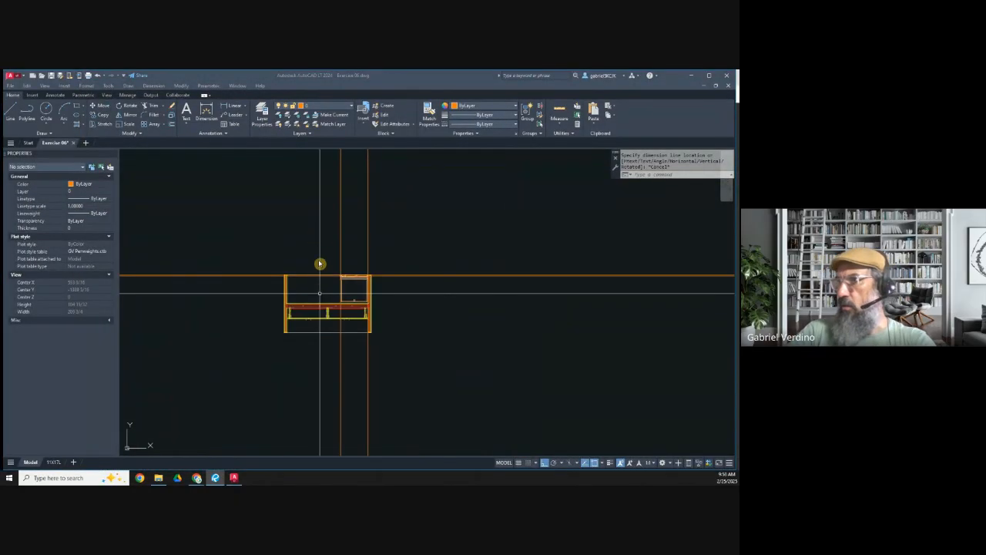
scroll(302, 234, "down", 4)
middle_click_drag(305, 162, 305, 238)
scroll(305, 238, "up", 5)
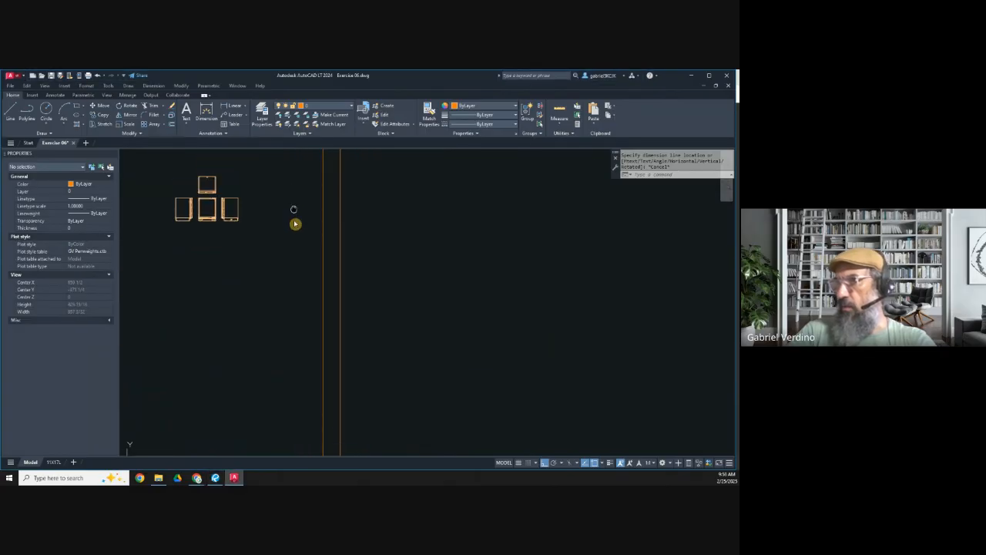
middle_click_drag(295, 195, 307, 282)
key("Escape")
left_click(42, 134)
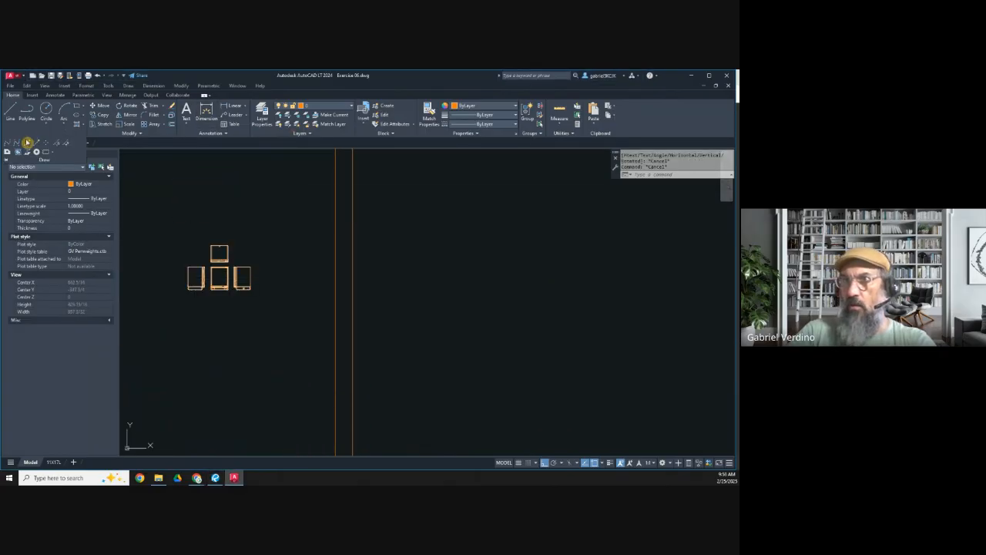
left_click(26, 144)
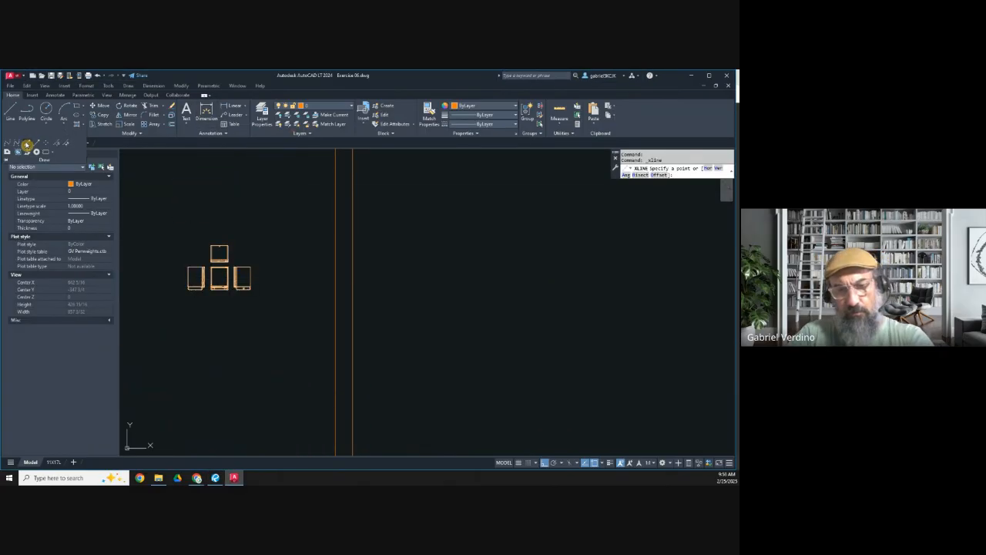
type("v")
key("Return")
scroll(398, 363, "down", 6)
middle_click_drag(399, 363, 398, 207)
scroll(369, 311, "up", 9)
key("Escape")
left_click(377, 258)
left_click(306, 270)
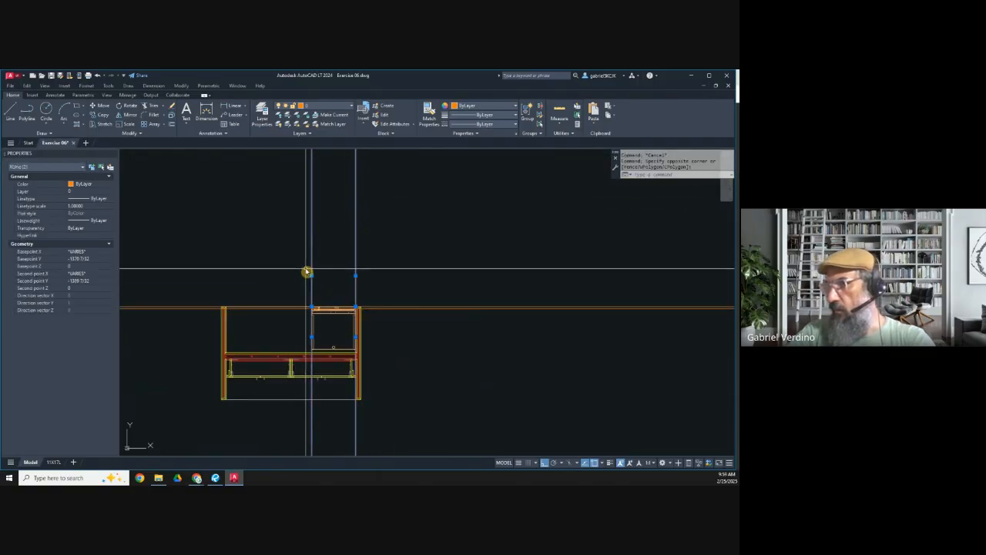
scroll(306, 271, "down", 4)
key("Escape")
Step: Draw a vertical construction line in the empty drawing area as the microwave's left edge
left_click(42, 134)
left_click(28, 145)
type("v")
key("Return")
left_click(247, 291)
key("Escape")
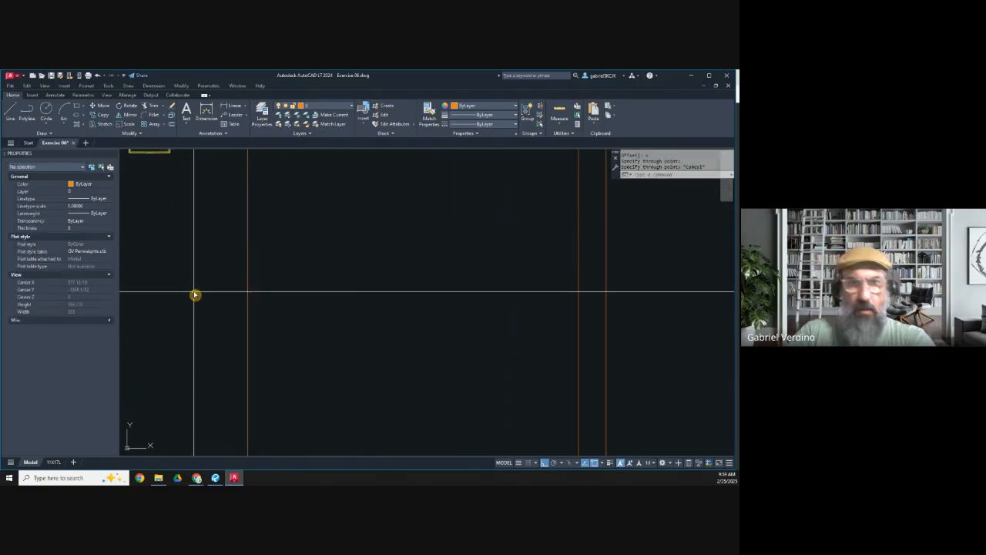
Step: Consult the microwave's Product Dimensions in Revu and offset the new vertical construction line 21-7/8" to the right
key("alt+Tab")
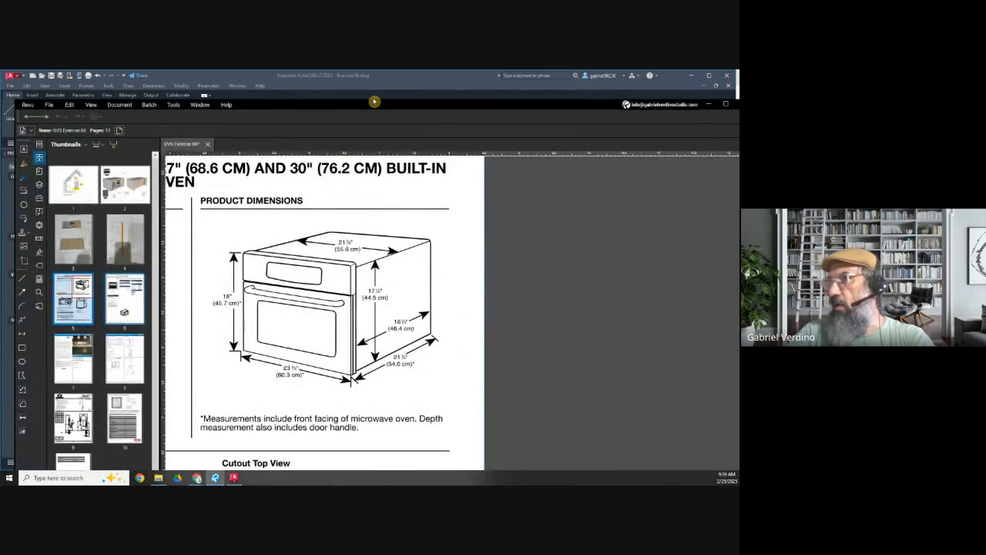
left_click_drag(566, 106, 564, 91)
double_click(604, 94)
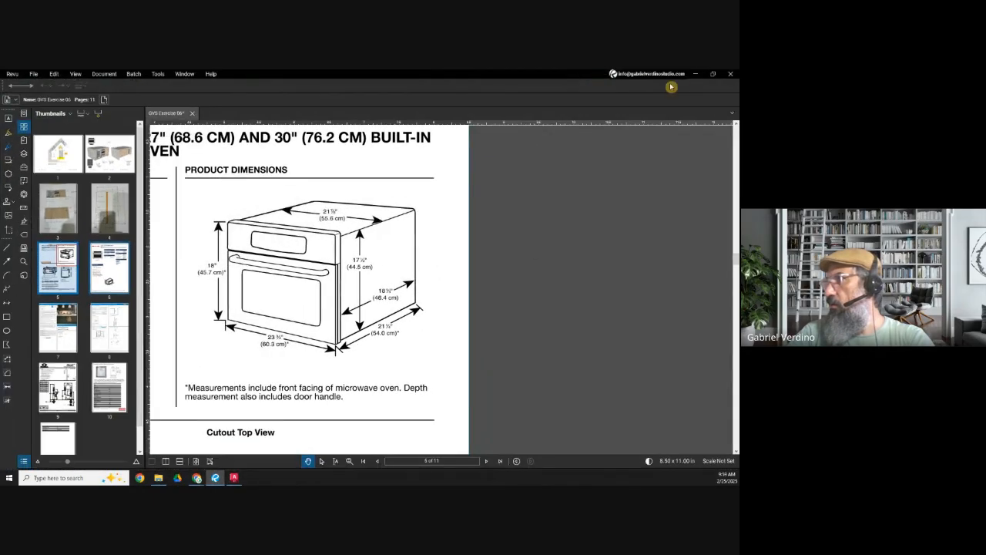
left_click(693, 74)
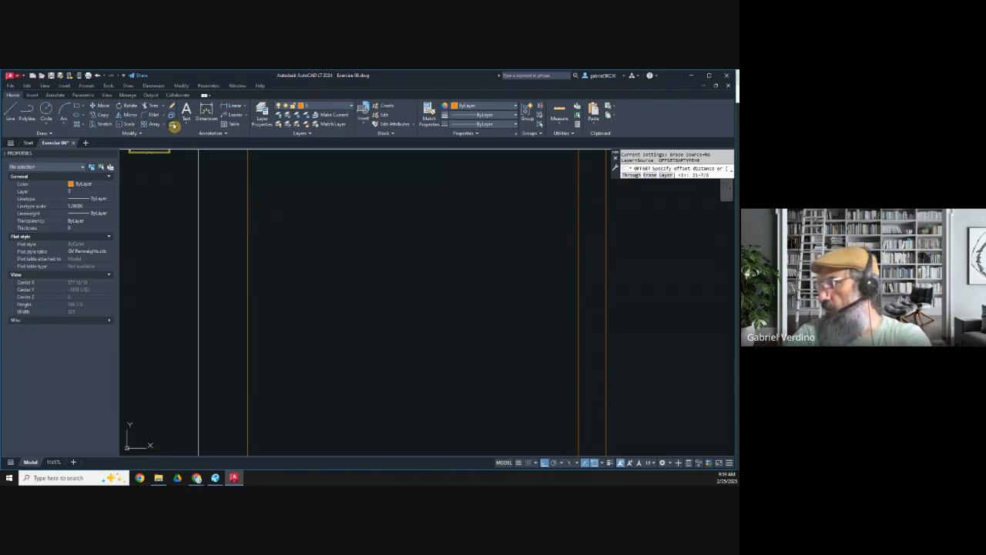
key("Return")
left_click(248, 237)
left_click(282, 265)
key("Escape")
Step: Draw a horizontal construction line crossing the pair of vertical lines as the microwave's back edge
left_click(45, 133)
left_click(28, 143)
type("h")
key("Return")
left_click(262, 243)
key("Escape")
Step: Consult the microwave body depth in the PDF and offset the horizontal construction line 18-1/4" downward
key("alt+Tab")
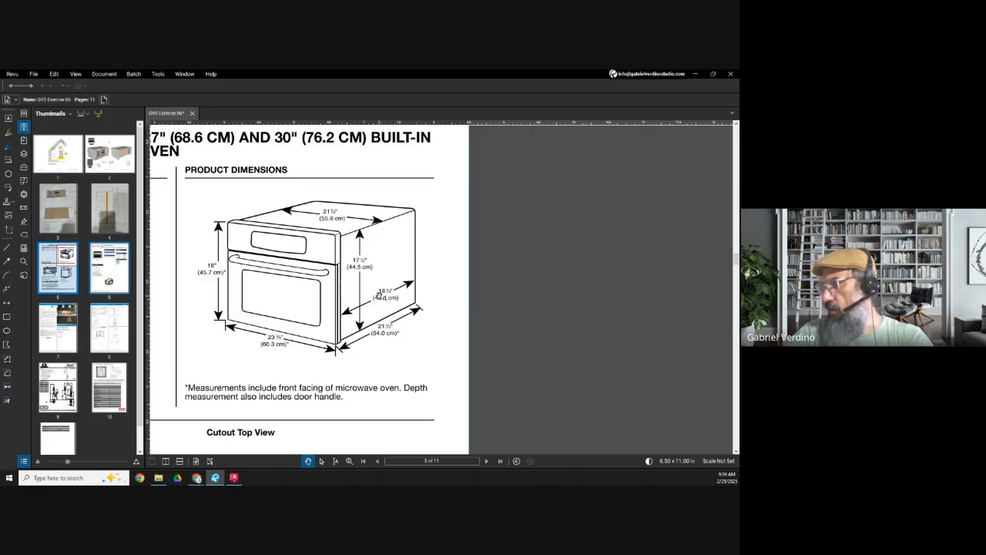
left_click(695, 74)
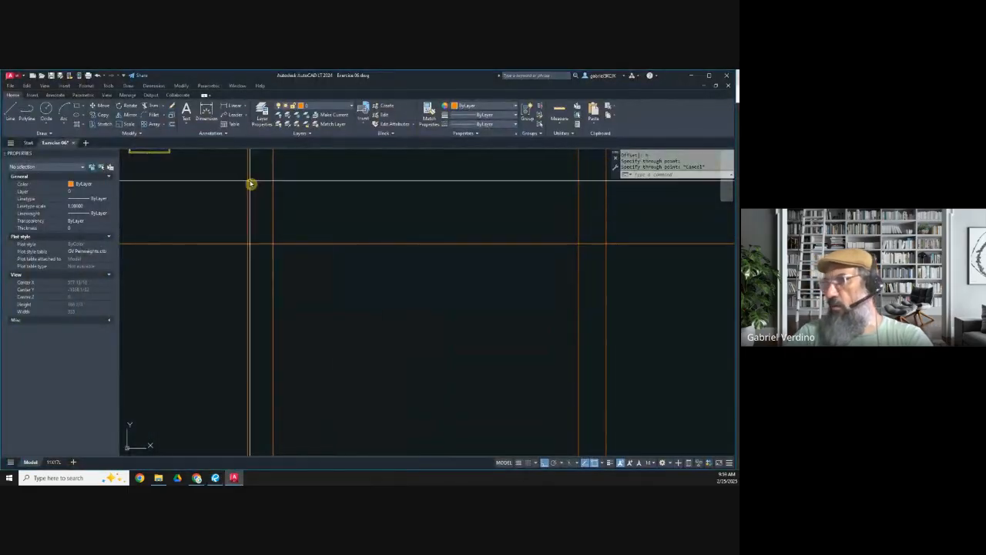
left_click(172, 125)
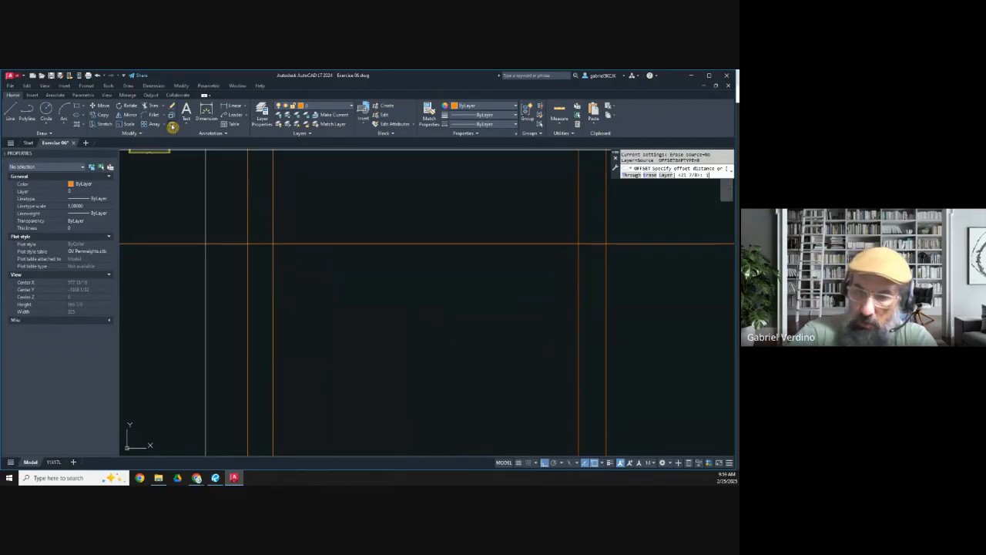
key("Return")
left_click(286, 245)
left_click(287, 285)
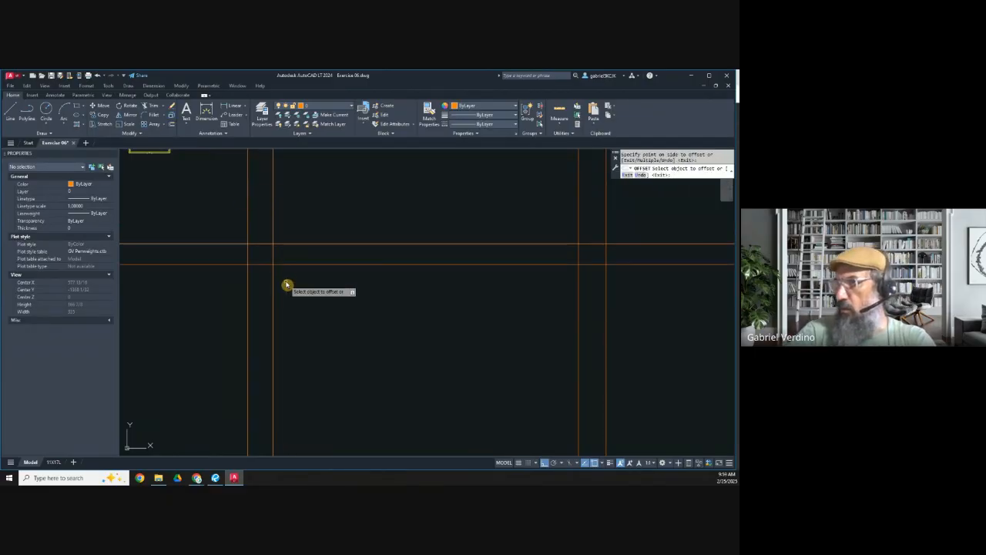
Step: Consult the microwave's overall depth in the PDF and offset the upper horizontal construction line 21-1/4" downward
left_click(215, 478)
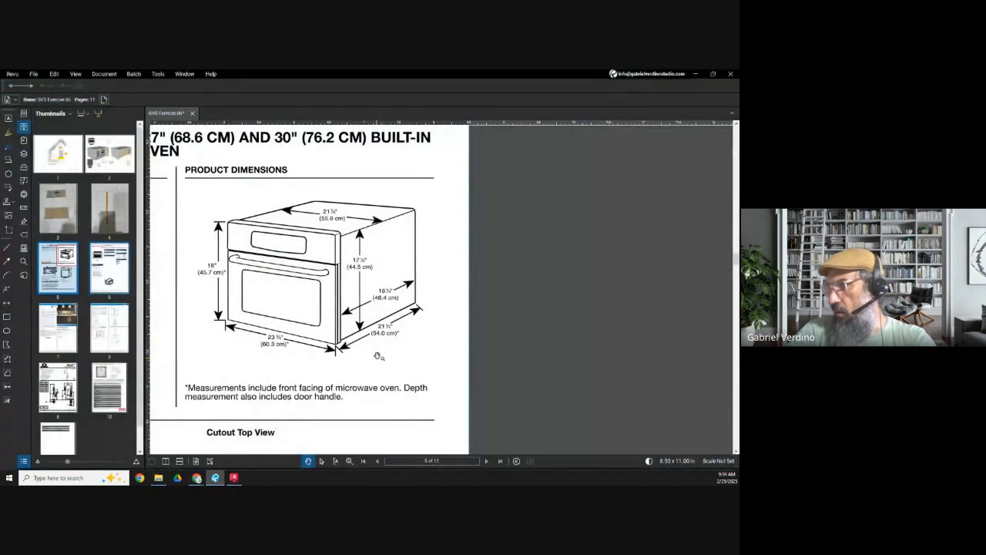
left_click(695, 74)
left_click(171, 125)
type("21-1/4")
key("Return")
left_click(306, 245)
left_click(304, 289)
key("Escape")
Step: Recheck the microwave dimensions in the PDF and measure the distance between its two vertical construction lines
left_click(215, 478)
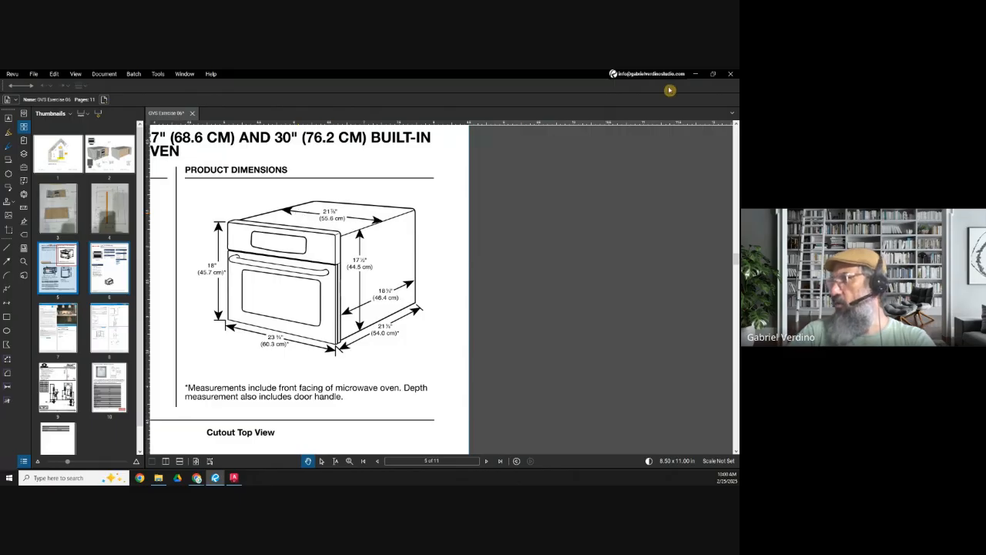
left_click(695, 73)
scroll(260, 249, "up", 4)
left_click(234, 105)
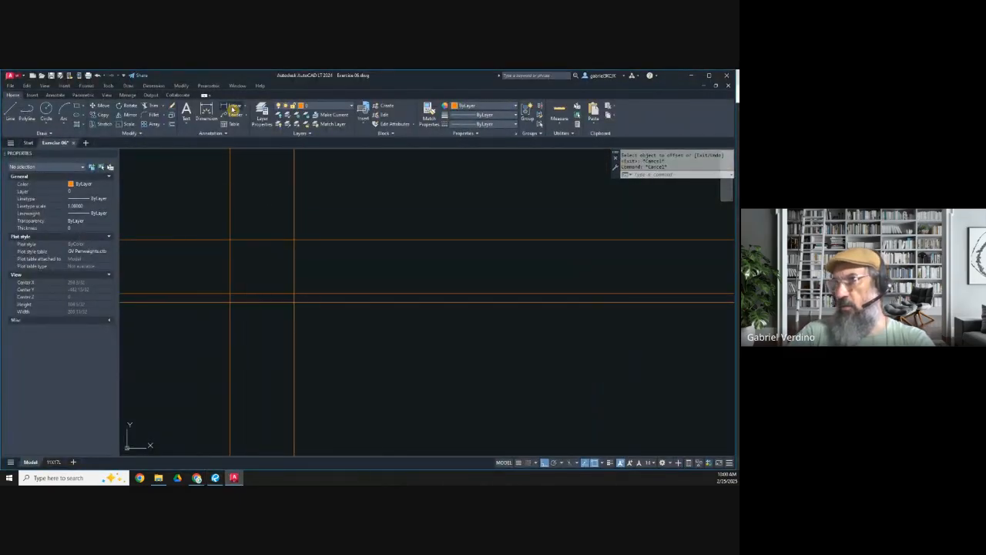
left_click(231, 240)
left_click(294, 241)
scroll(264, 242, "up", 5)
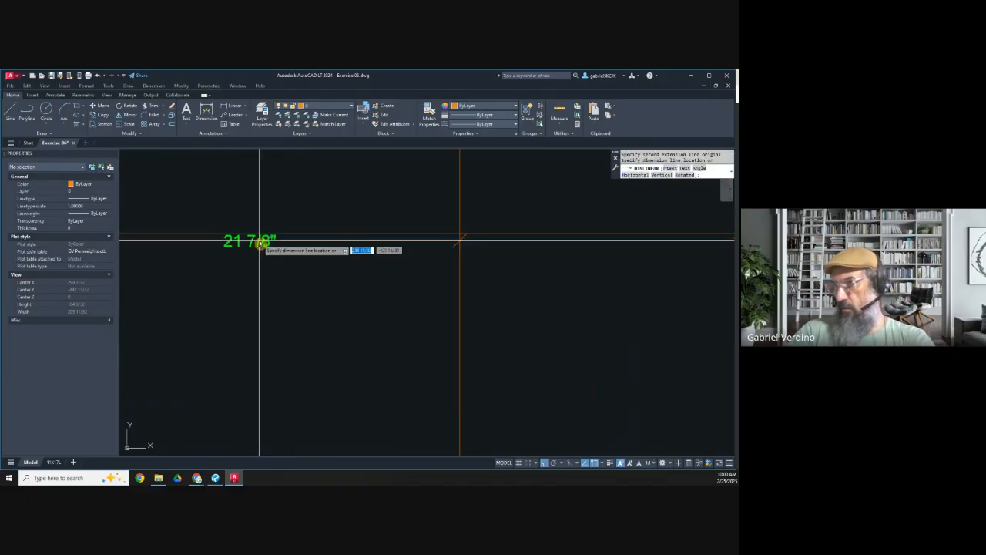
scroll(258, 242, "down", 4)
key("Escape")
Step: Make GVS_N.I.C. the current layer and draw the microwave body rectangle between the construction line intersections
left_click(316, 109)
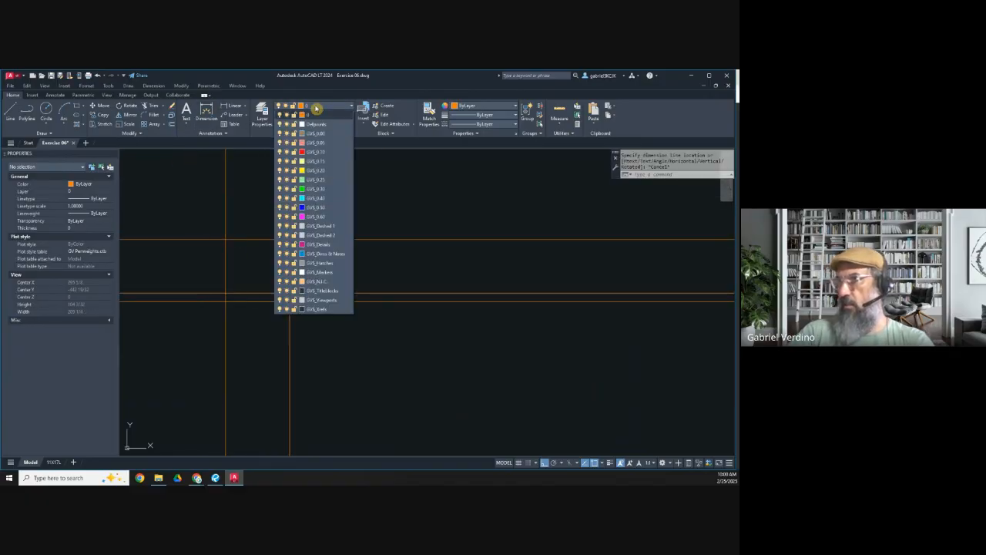
left_click(317, 279)
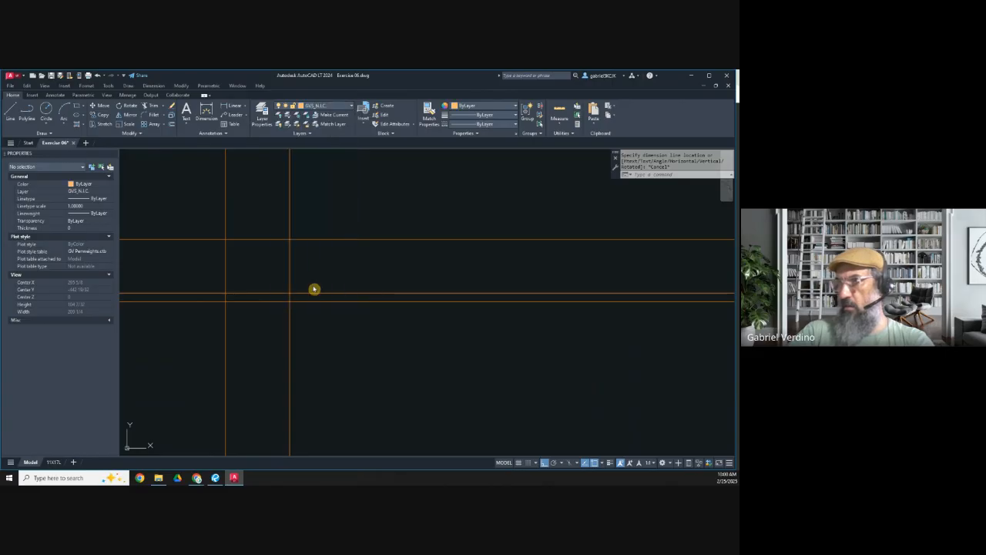
left_click(76, 106)
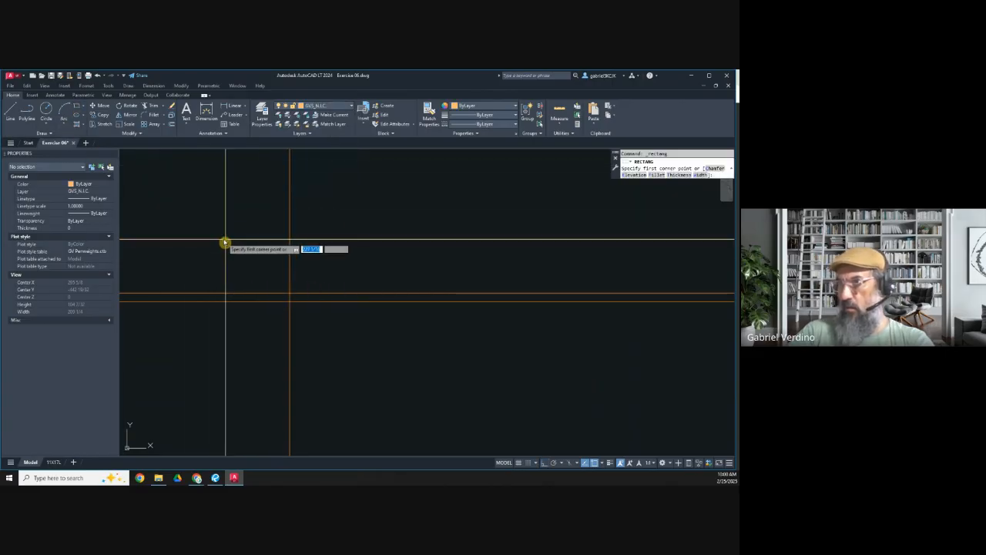
left_click(225, 241)
left_click(290, 292)
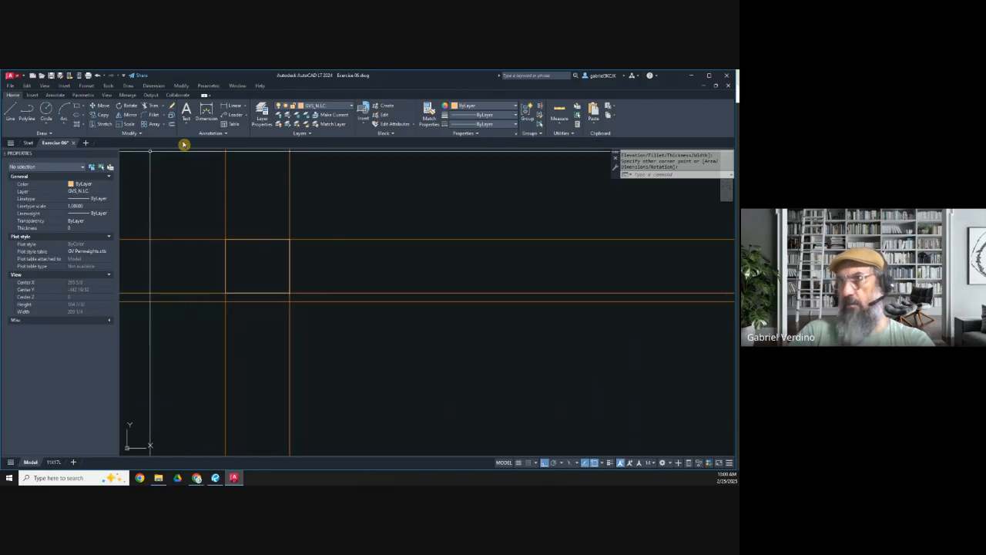
key("Escape")
Step: Make layer 0 current and draw a vertical construction line through the midpoint of the microwave body rectangle
left_click(314, 106)
left_click(313, 116)
left_click(42, 134)
left_click(28, 144)
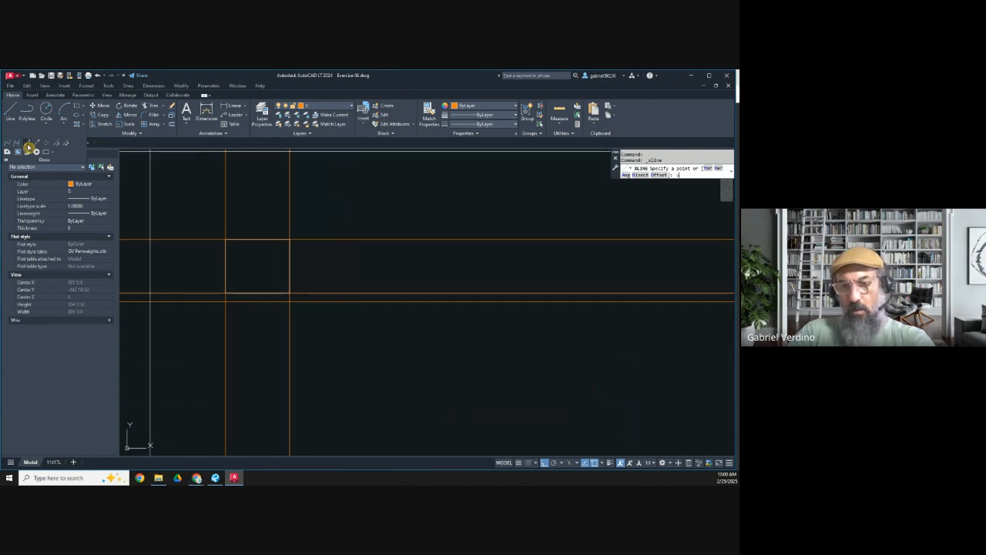
type("v")
key("Return")
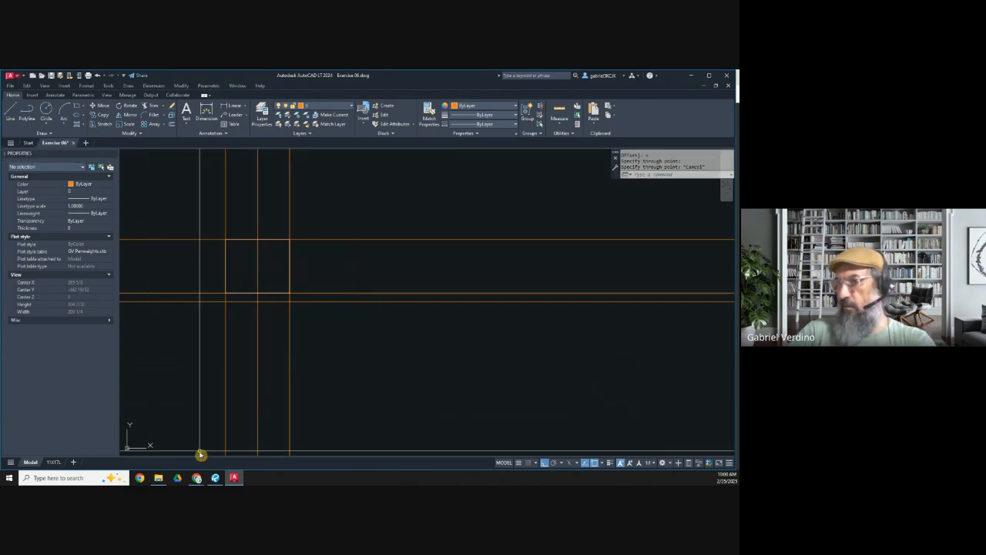
Step: Consult the microwave's front width in the PDF and draw a 23-3/4" horizontal line below and right of the body rectangle
left_click(215, 478)
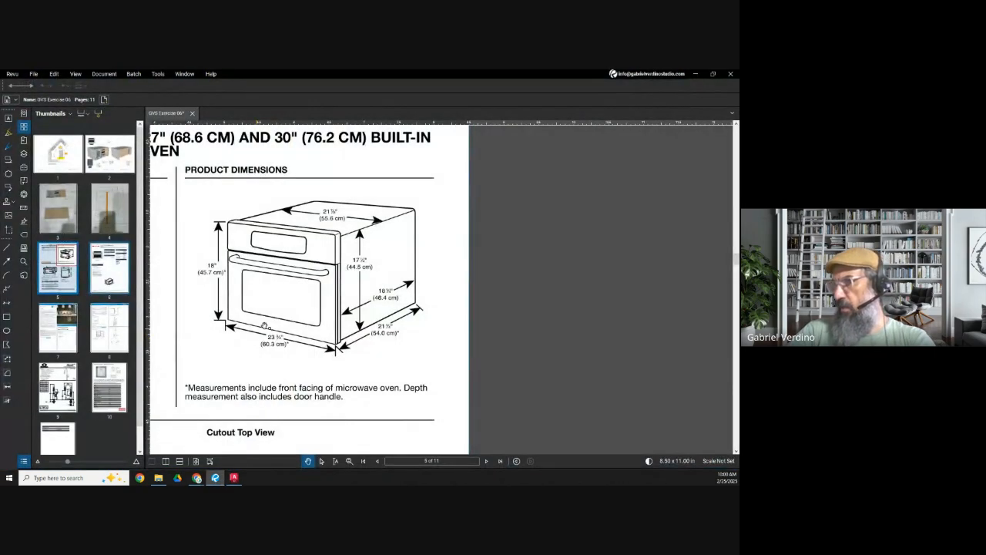
left_click(696, 74)
key("Escape")
key("Escape")
left_click(10, 112)
left_click(324, 340)
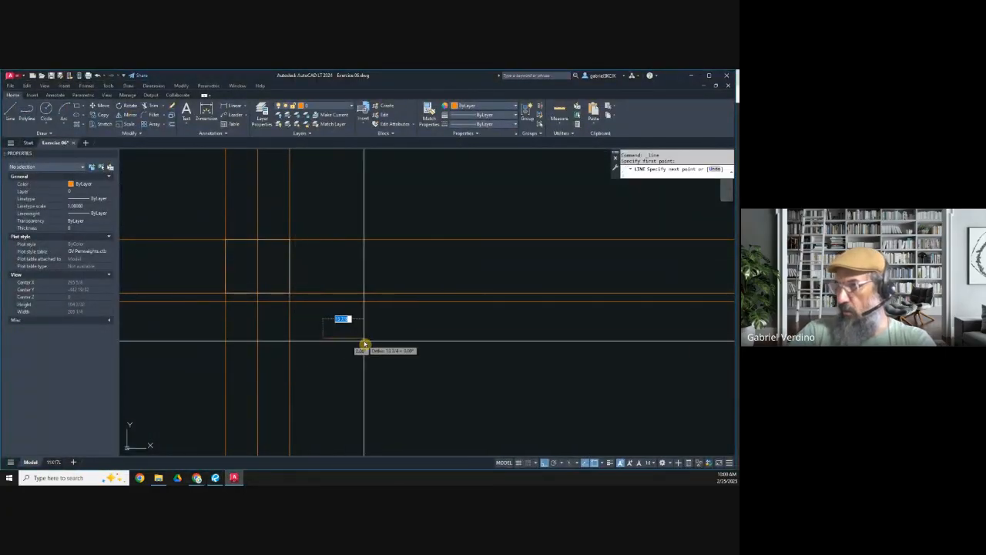
type("4")
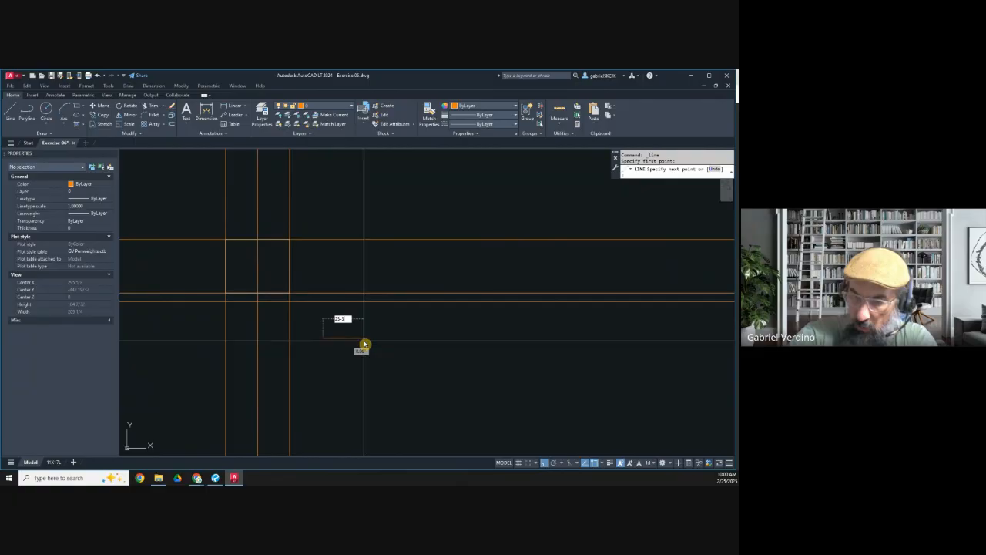
key("Return")
key("Escape")
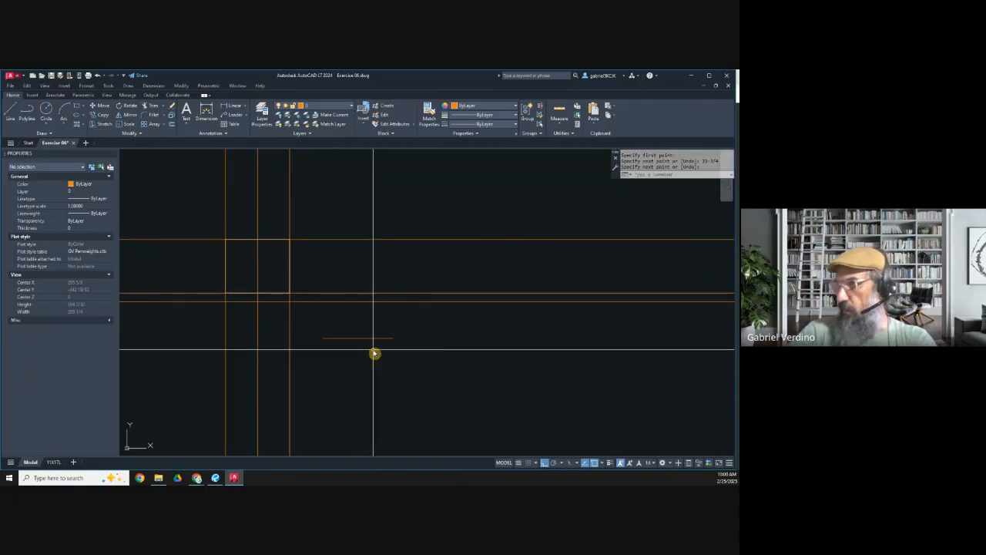
Step: Move the 23-3/4" line by its midpoint onto the vertical centre construction line
left_click(98, 105)
left_click(388, 377)
left_click(359, 345)
key("Return")
left_click(358, 339)
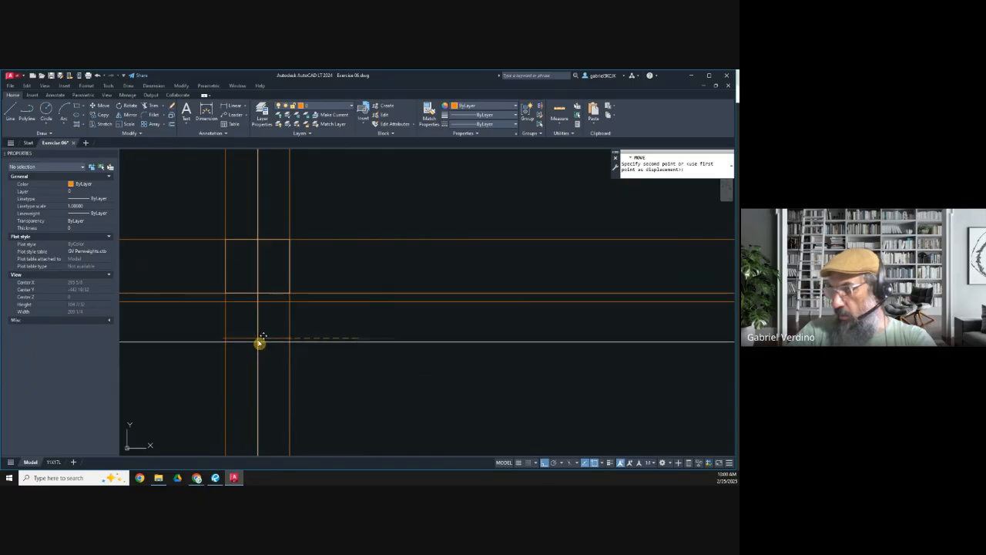
left_click(258, 339)
left_click(258, 328)
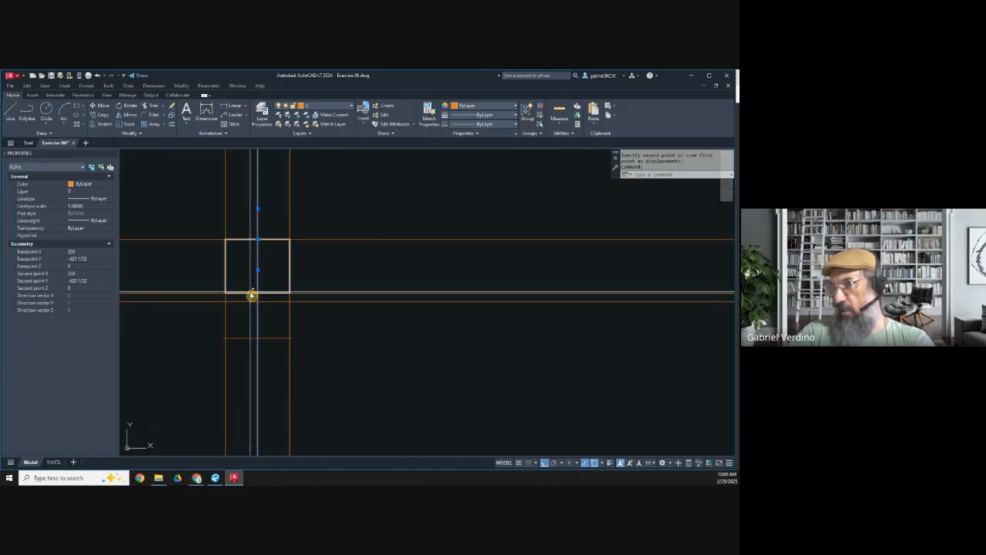
key("Escape")
Step: Draw vertical construction lines through both ends of the 23-3/4" line, and reopen the microwave dimensions in Revu
middle_click_drag(258, 334, 285, 328)
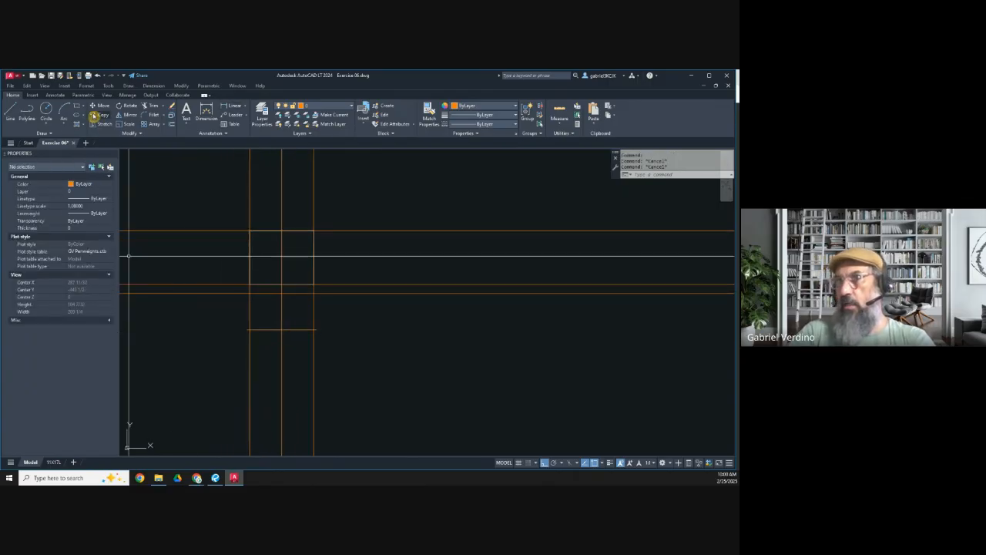
left_click(45, 134)
left_click(27, 143)
type("v")
key("Return")
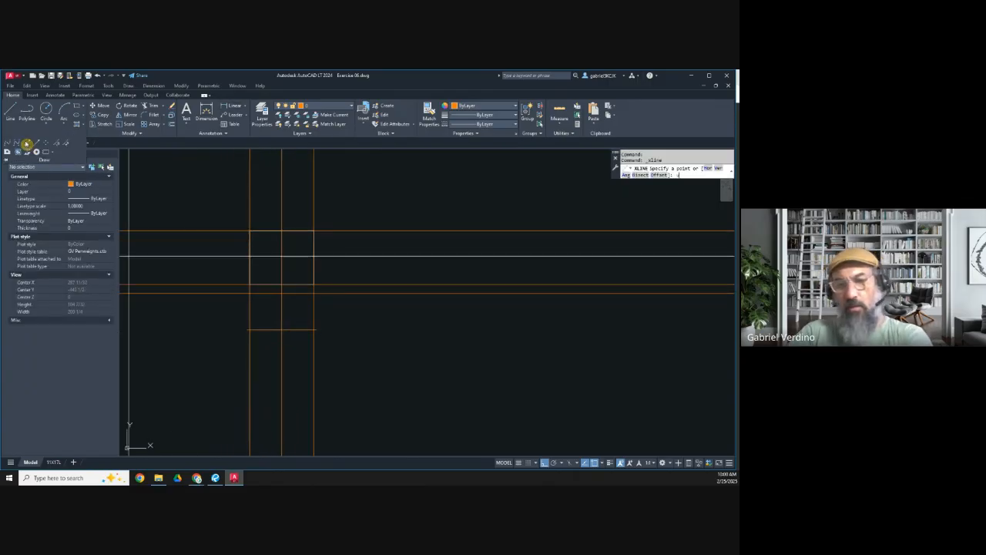
left_click(248, 331)
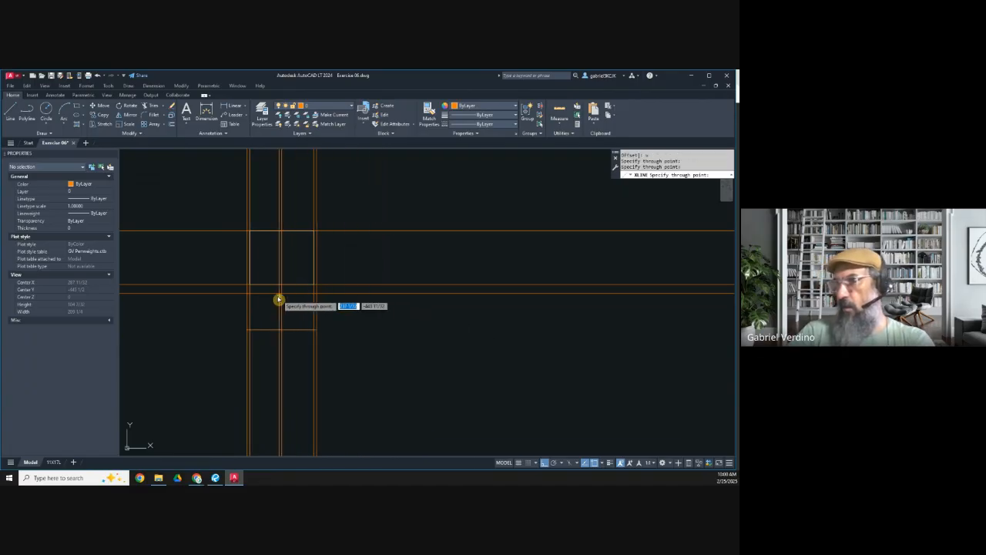
key("Escape")
left_click(218, 477)
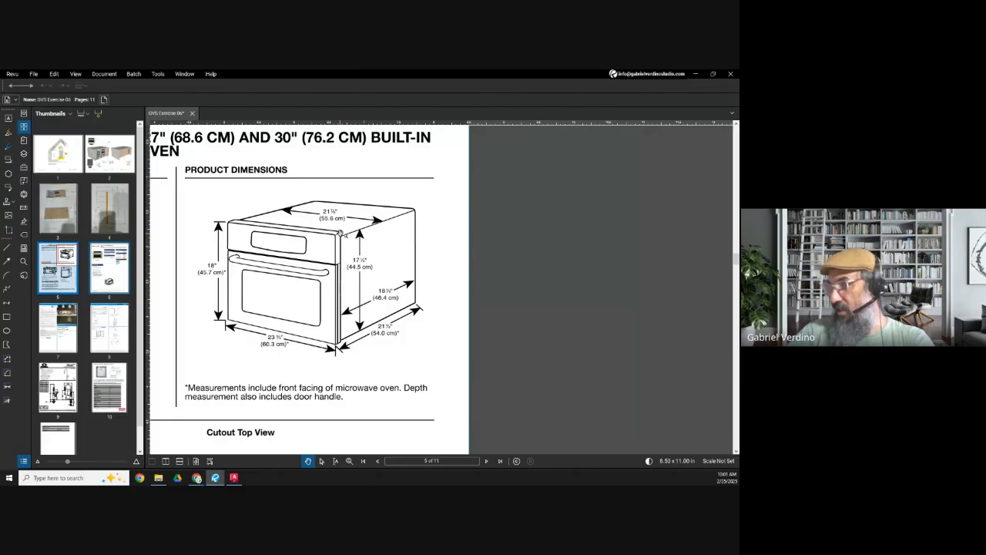
Step: In AutoCAD, make layer GVS_N.I.C. current and draw the microwave's front rectangle between the construction lines just below the body rectangle
left_click(698, 76)
scroll(246, 299, "down", 3)
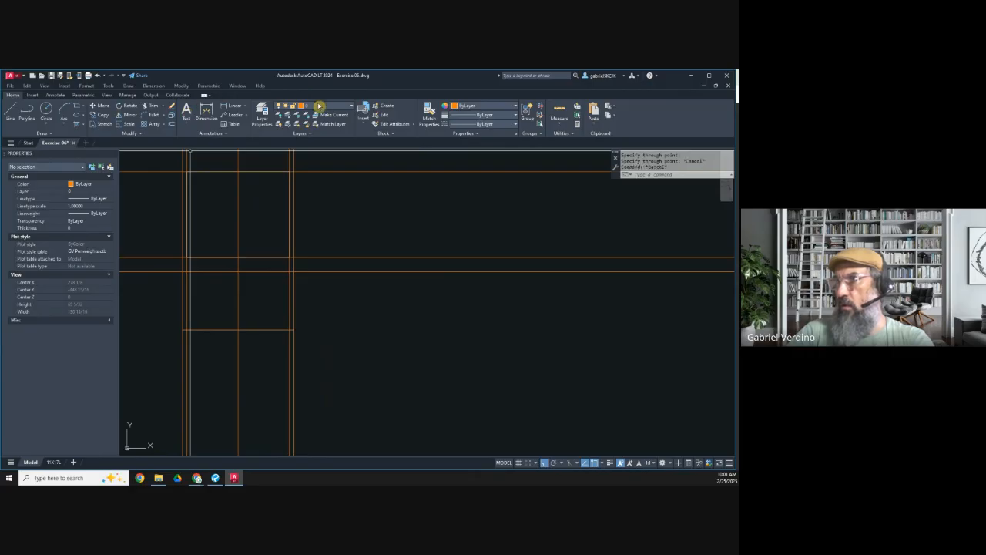
left_click(319, 106)
left_click(319, 281)
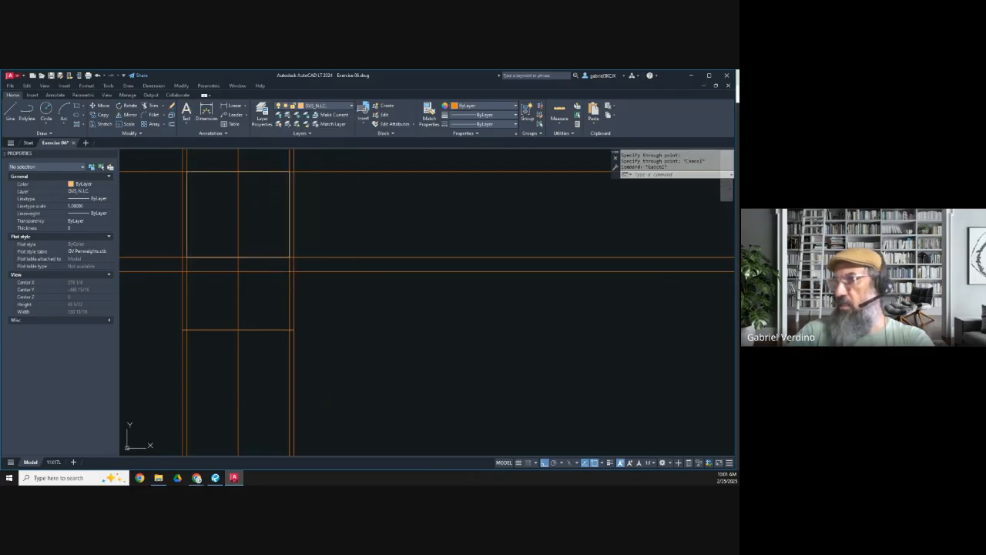
left_click(78, 109)
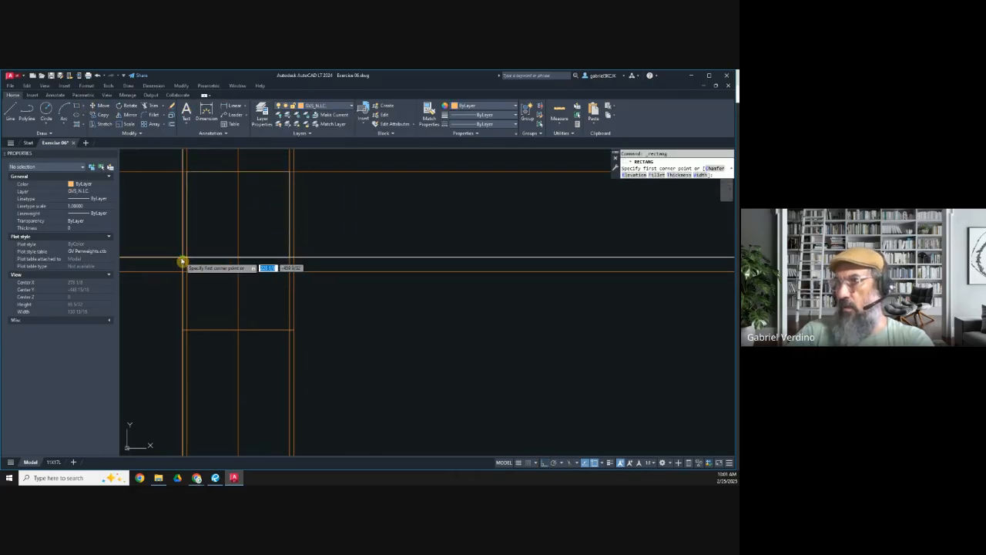
left_click(295, 277)
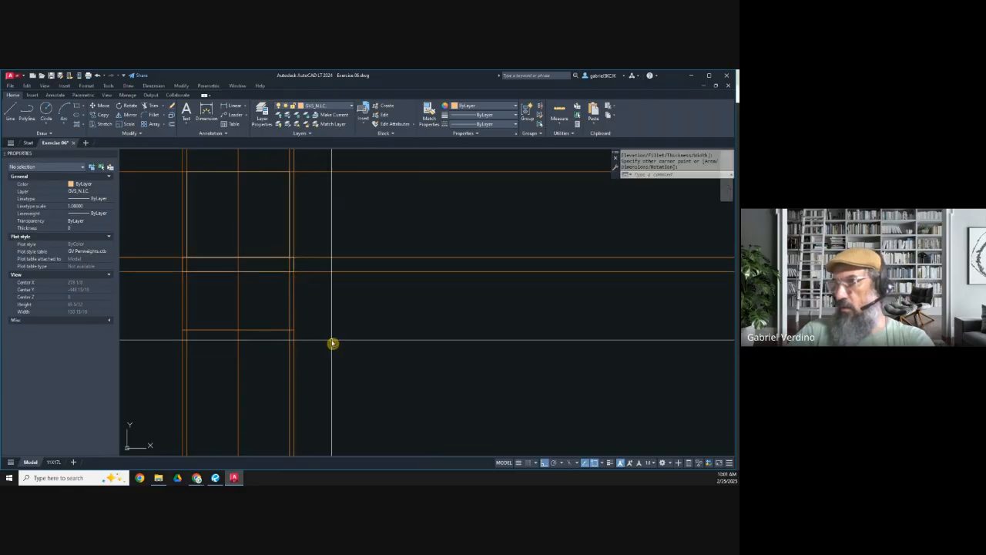
Step: Erase the 23-3/4" horizontal reference line below the microwave
left_click(166, 312)
left_click(352, 367)
key("Delete")
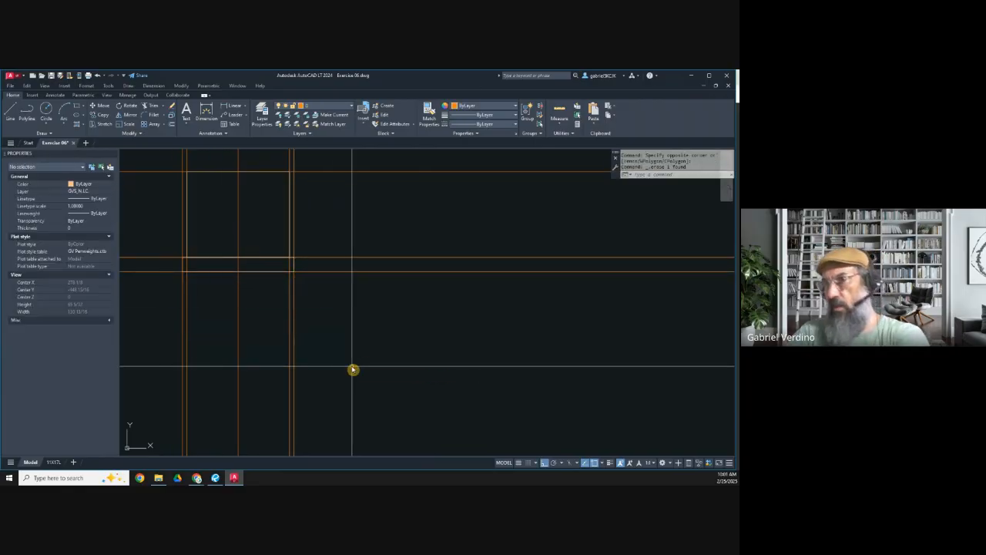
Step: Review the microwave's product dimensions and the cutout top view in the Revu PDF
left_click(217, 478)
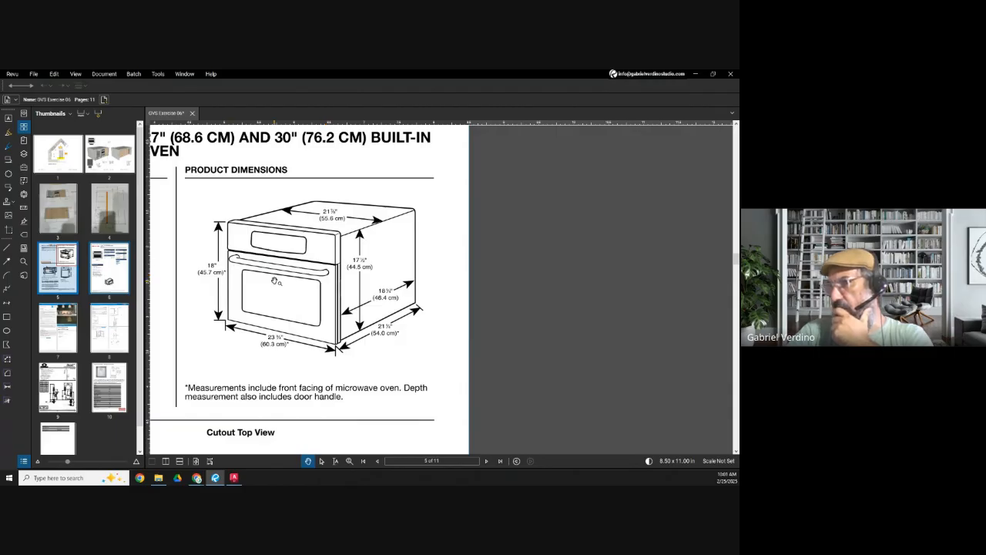
scroll(275, 281, "down", 5)
scroll(307, 391, "up", 2)
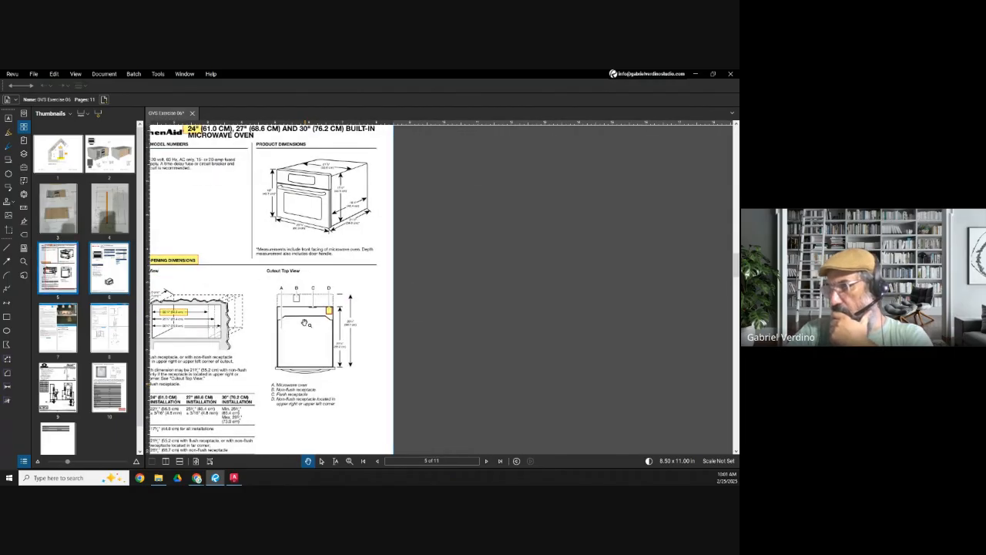
scroll(305, 193, "up", 2)
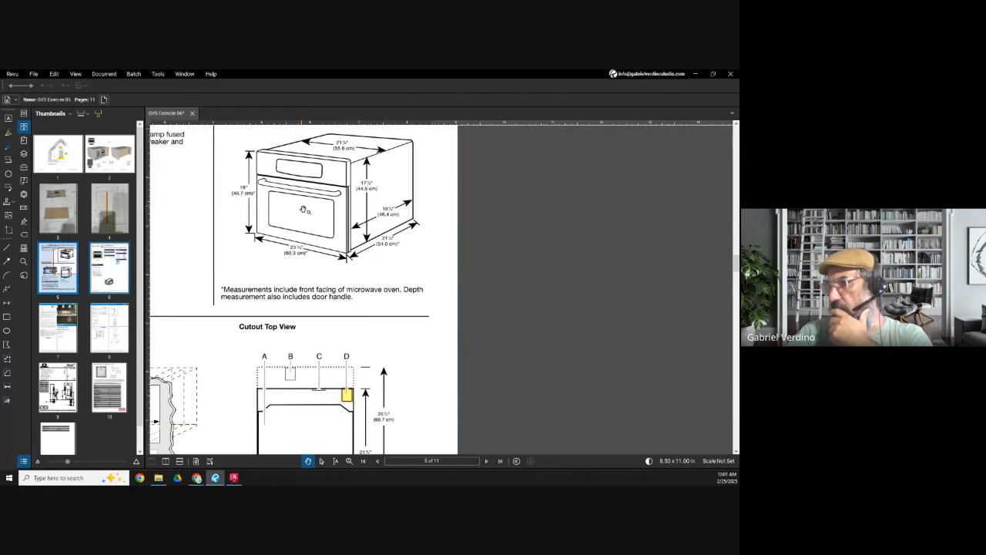
scroll(304, 210, "down", 3)
scroll(302, 263, "up", 3)
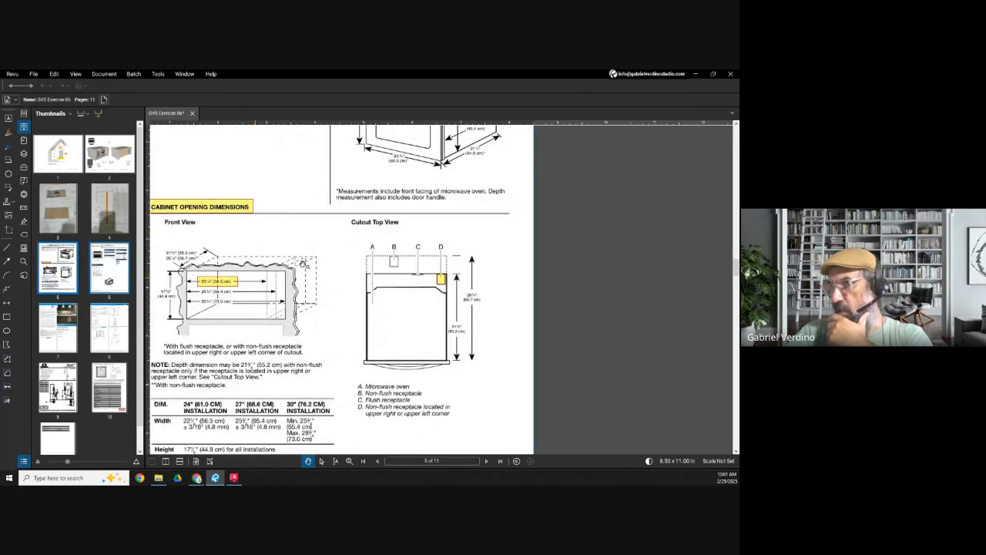
Step: Back in AutoCAD, erase all vertical and horizontal construction lines around the microwave plan, keeping its two rectangles
left_click(698, 76)
scroll(339, 283, "down", 4)
key("Escape")
left_click(359, 351)
left_click(243, 320)
key("Delete")
left_click(359, 315)
left_click(336, 223)
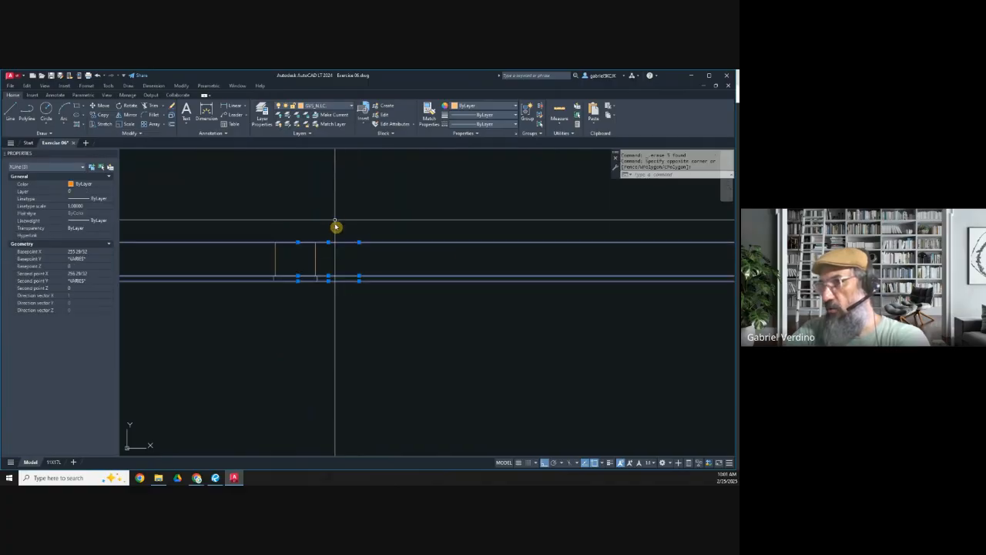
key("Delete")
scroll(286, 278, "up", 5)
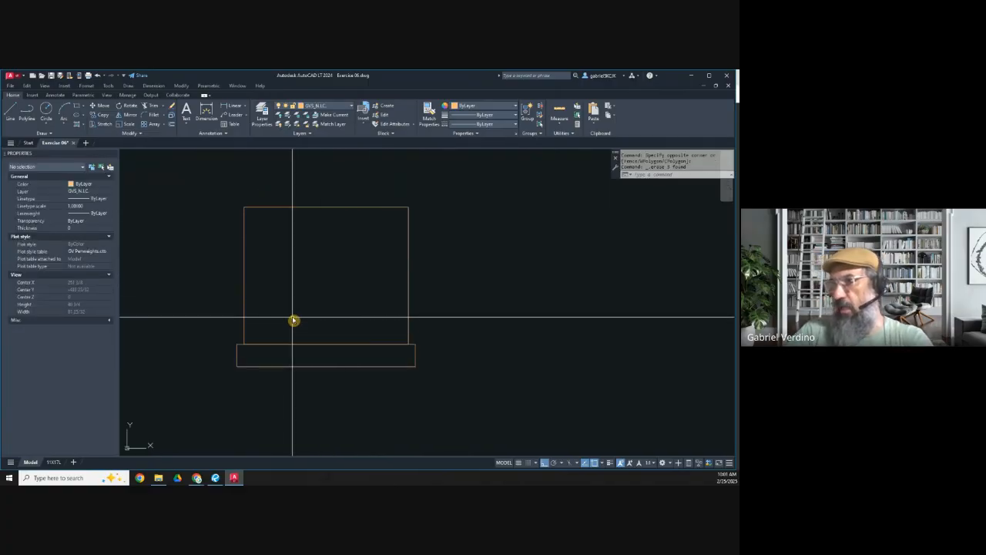
Step: Define both microwave rectangles as a block named "Microwave Plan view" with its base point on the front edge
scroll(300, 304, "down", 5)
scroll(315, 306, "up", 3)
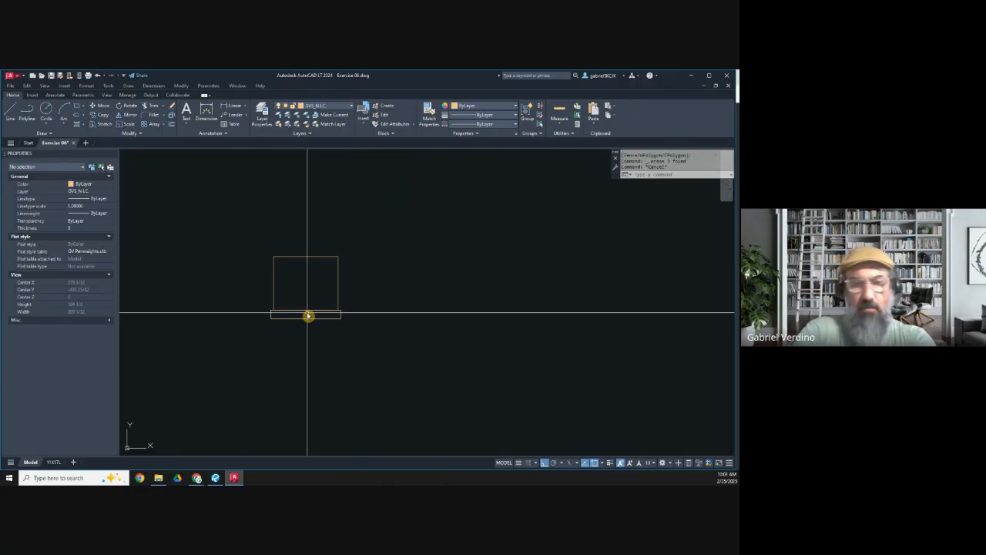
type("b")
key("Return")
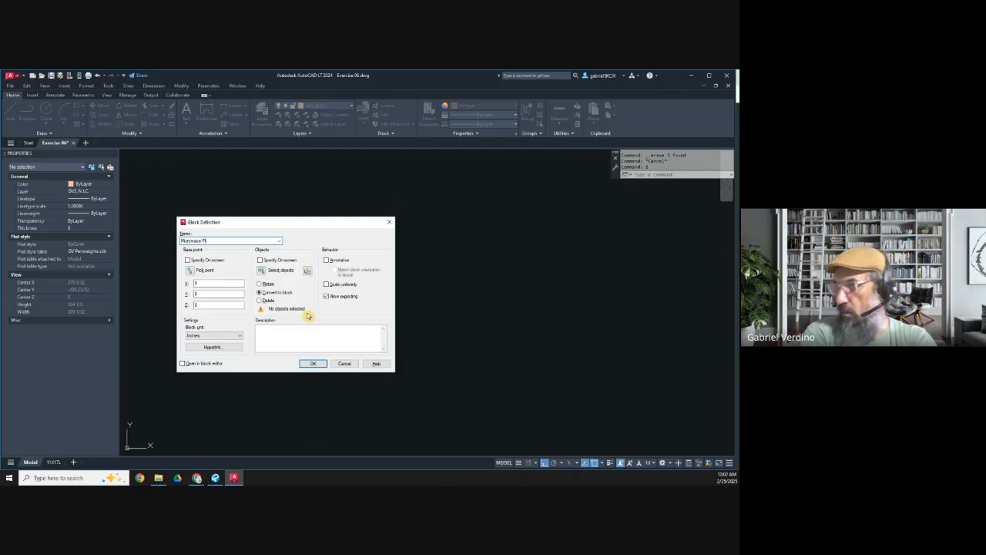
left_click(190, 269)
left_click(302, 319)
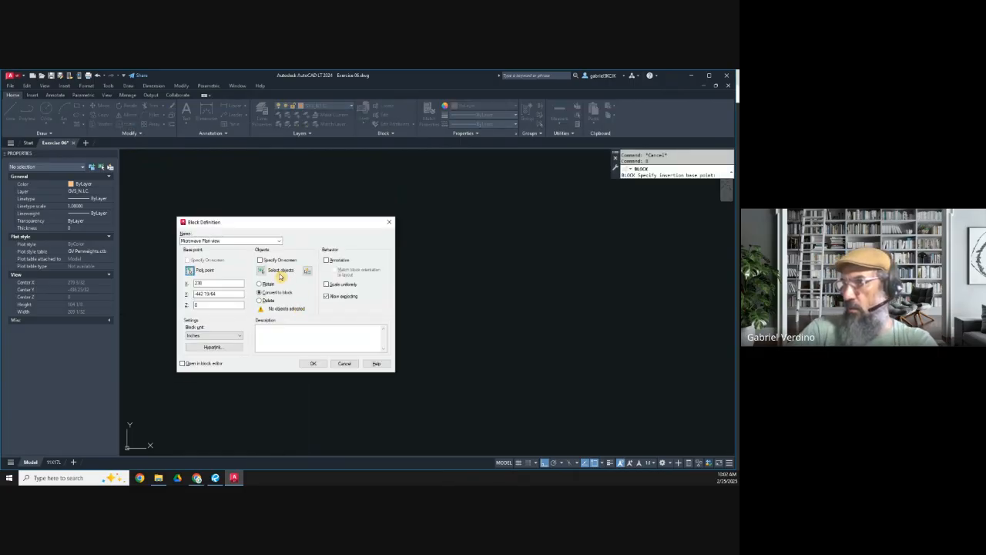
left_click(262, 270)
left_click(249, 238)
left_click(348, 331)
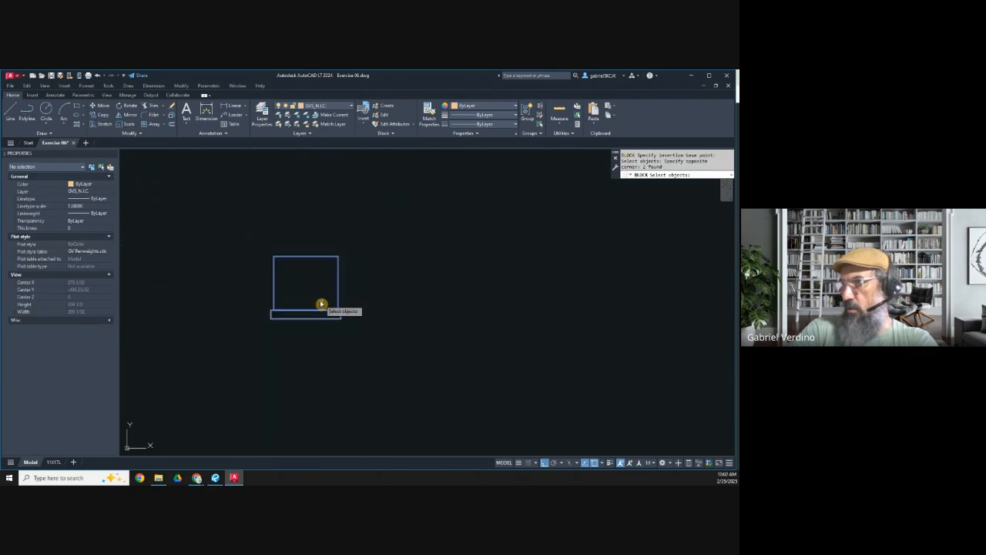
key("Return")
left_click(312, 363)
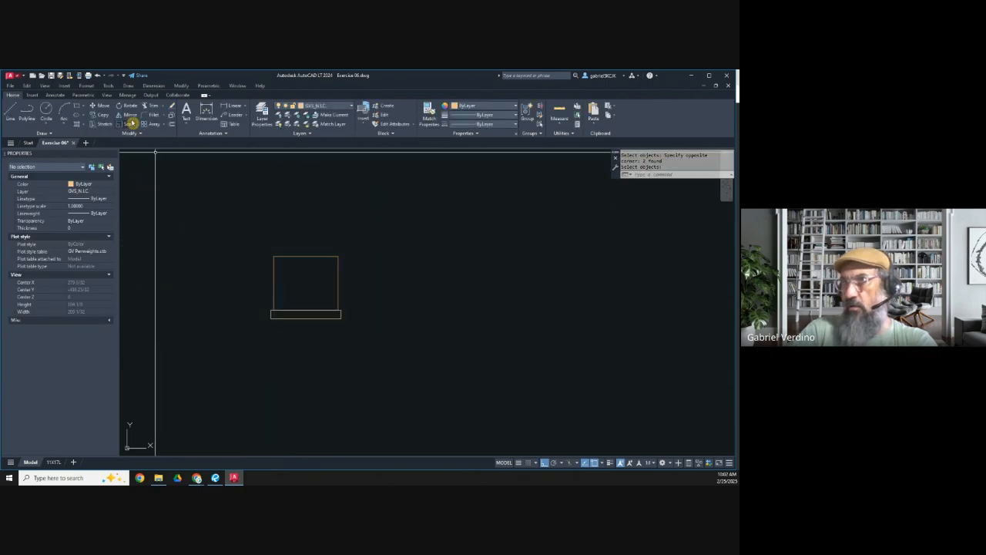
Step: Copy the microwave block to the empty area above the island plan with Ortho off for free placement
left_click(100, 115)
left_click(308, 288)
key("Return")
left_click(313, 304)
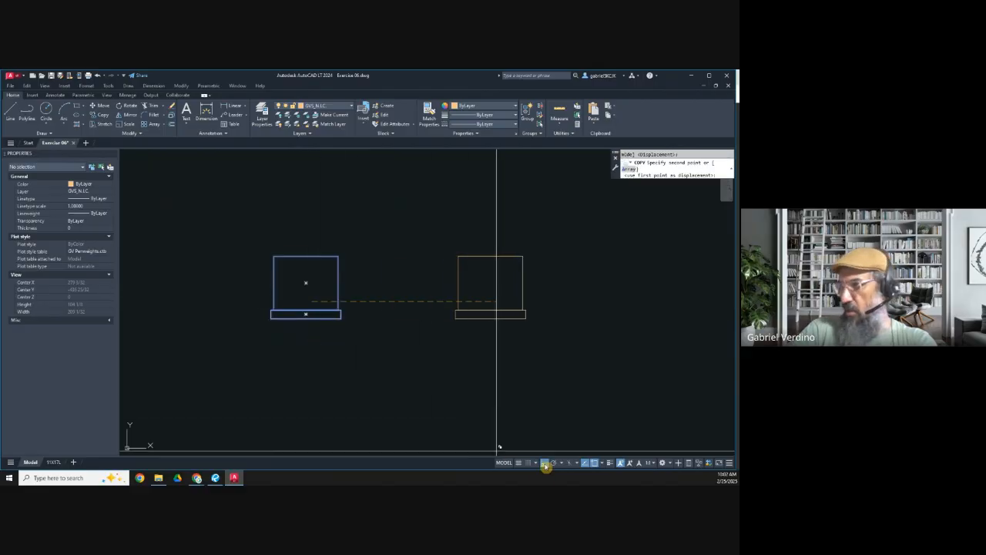
left_click(545, 463)
scroll(300, 286, "down", 5)
scroll(320, 354, "up", 3)
middle_click_drag(320, 370, 346, 309)
scroll(345, 309, "up", 5)
left_click(323, 244)
key("Escape")
scroll(316, 244, "up", 4)
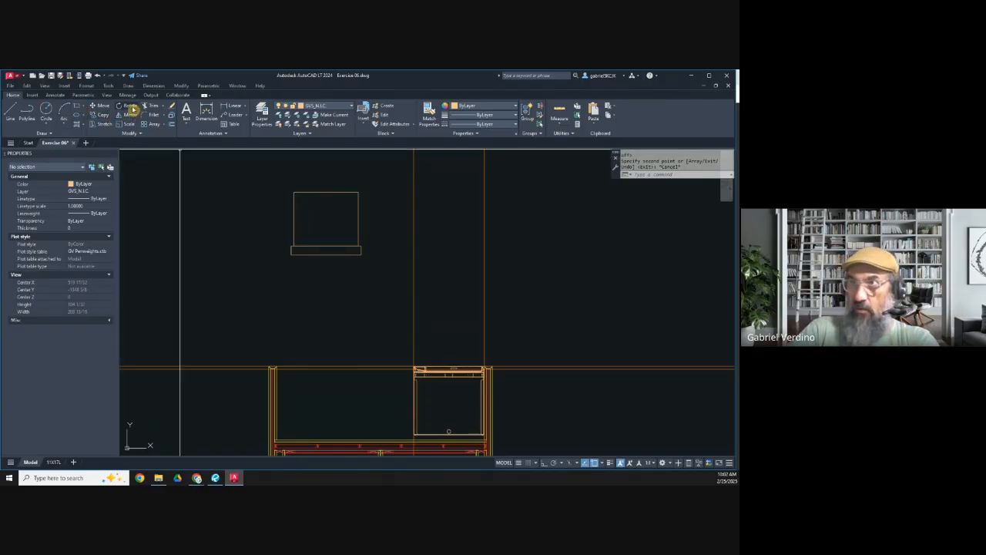
Step: Rotate the copied microwave block 180 degrees with Ortho on so its front faces upward
left_click(129, 105)
left_click(292, 224)
key("Return")
left_click(294, 247)
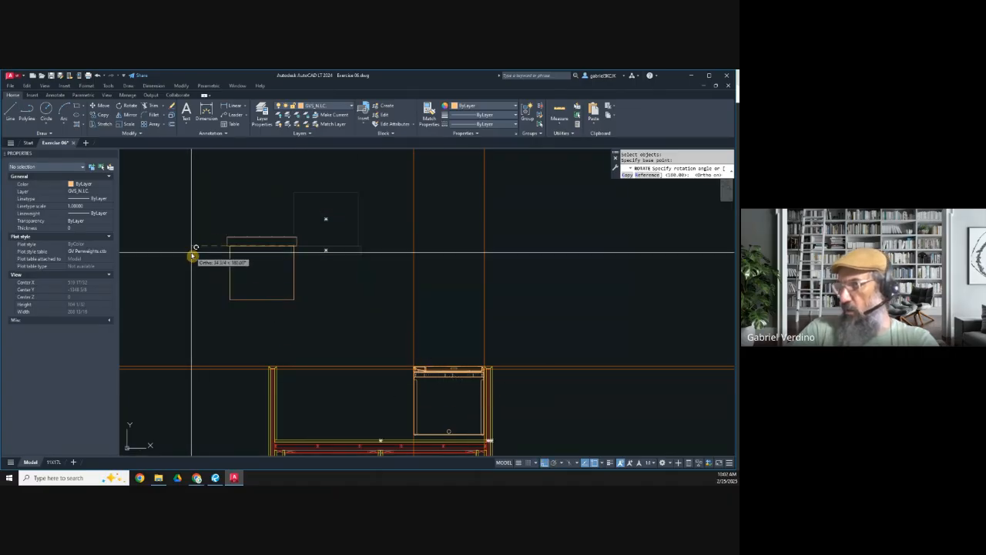
left_click(192, 256)
key("Return")
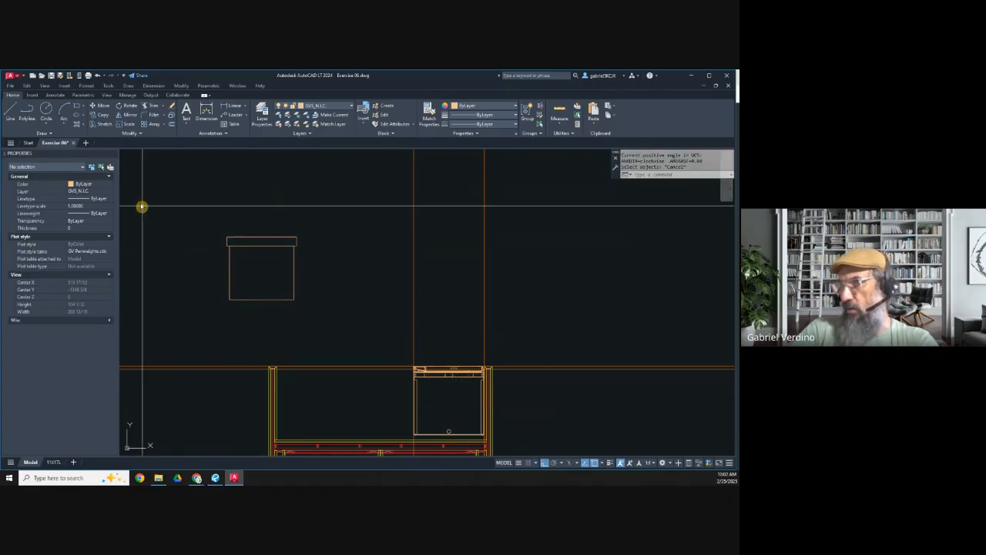
Step: Move the rotated microwave block by its upper right front corner to the vertical construction line at the refrigerator's left side
left_click(99, 106)
left_click(319, 311)
left_click(265, 282)
key("Return")
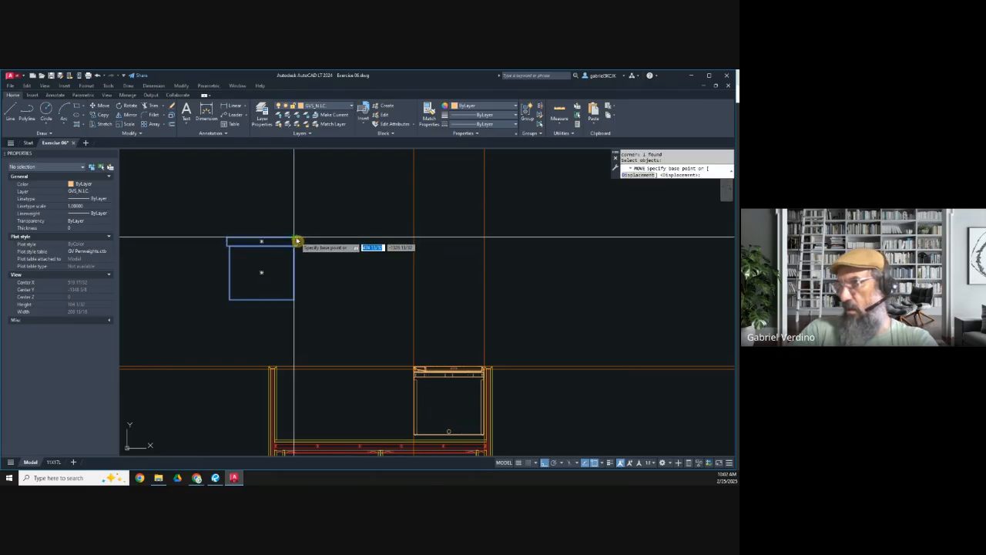
left_click(297, 242)
Step: Move the microwave block straight down until its front edge sits on the upper horizontal construction line of the island
left_click(108, 107)
left_click(358, 317)
left_click(328, 251)
key("Return")
left_click(343, 238)
scroll(336, 343, "up", 5)
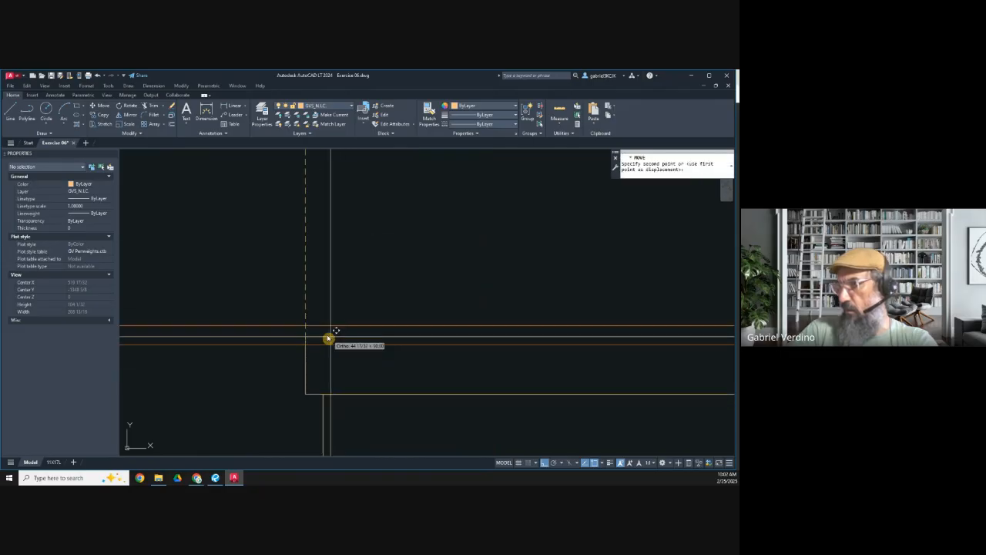
left_click(306, 326)
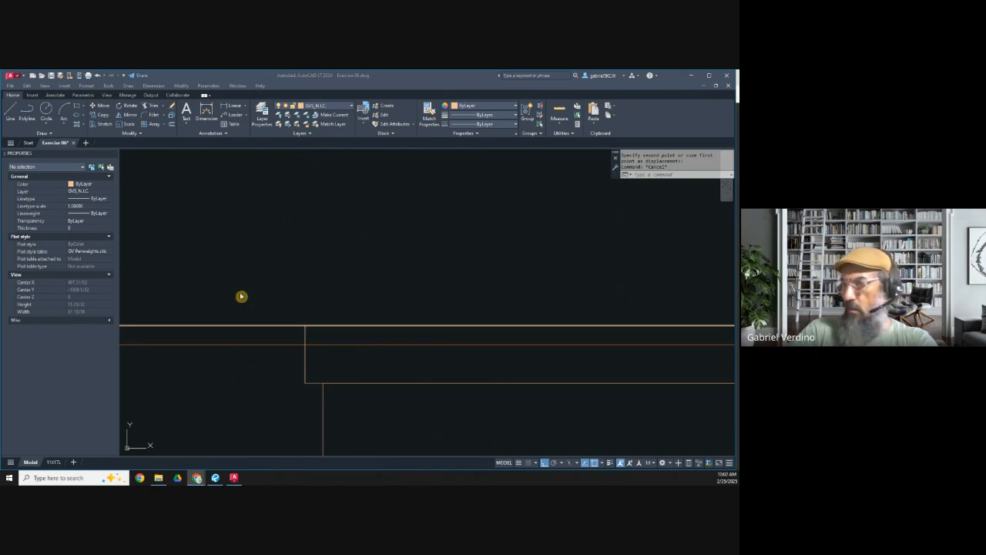
Step: Move the microwave block about 2" horizontally to the left, leaving a gap beside the refrigerator
left_click(298, 245)
scroll(315, 271, "down", 4)
scroll(402, 309, "up", 2)
middle_click_drag(381, 332, 388, 298)
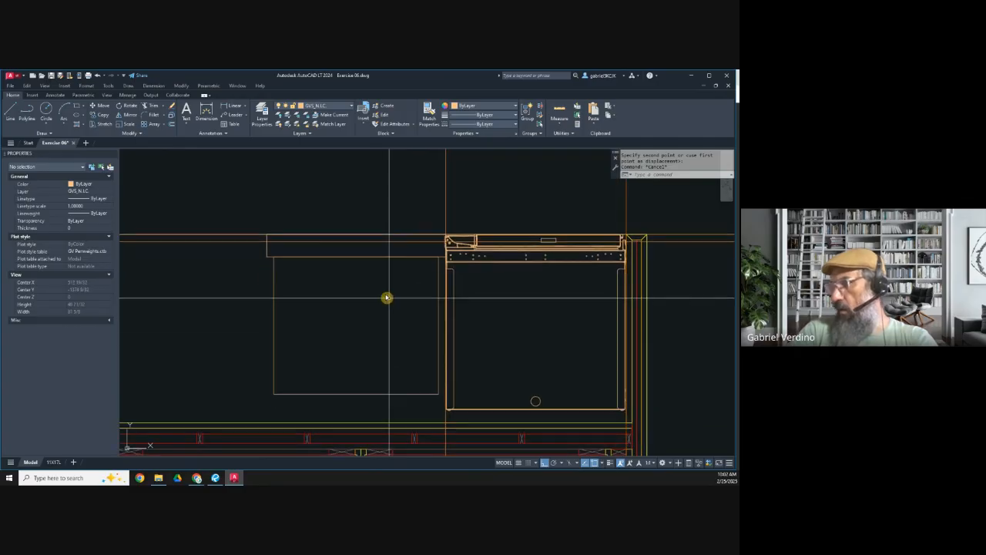
left_click(100, 105)
left_click(288, 310)
left_click(240, 306)
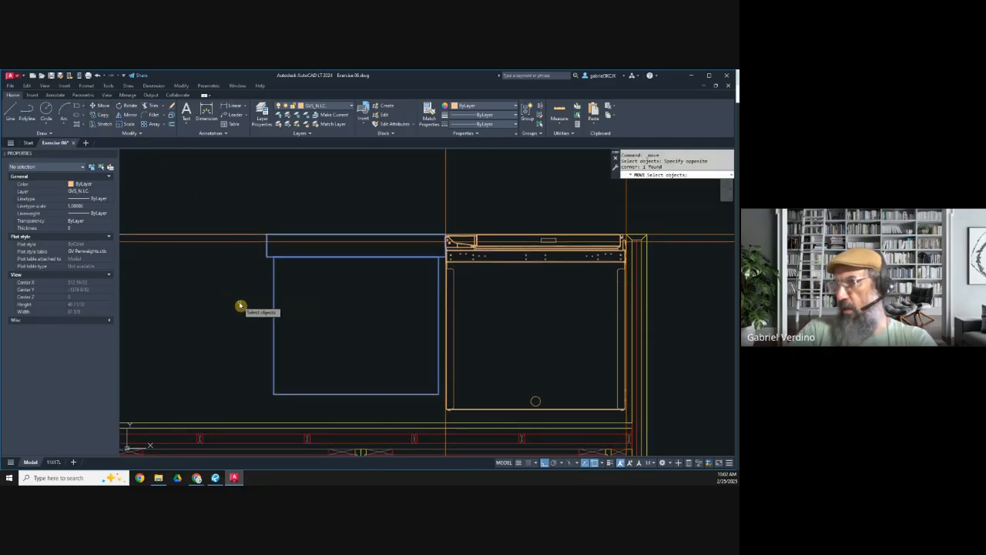
key("Return")
left_click(241, 306)
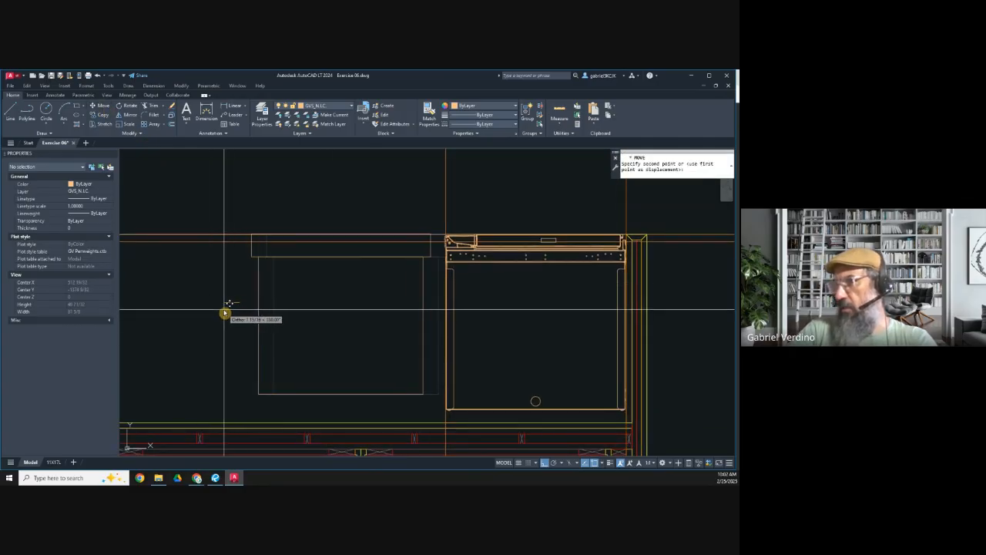
key("Escape")
Step: Examine the spacing of the microwave and refrigerator within the island plan
scroll(331, 324, "down", 4)
scroll(416, 356, "down", 4)
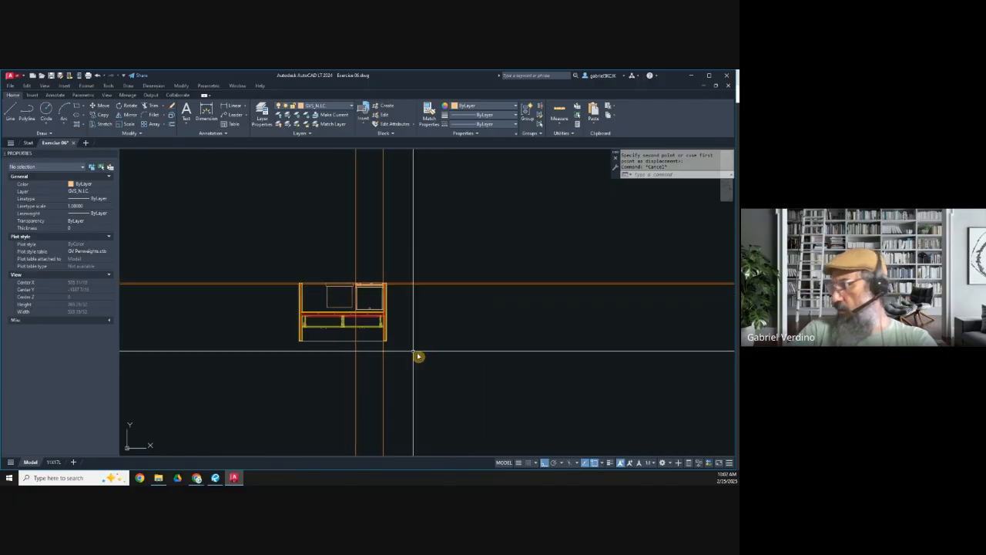
scroll(387, 297, "up", 5)
middle_click_drag(405, 324, 425, 299)
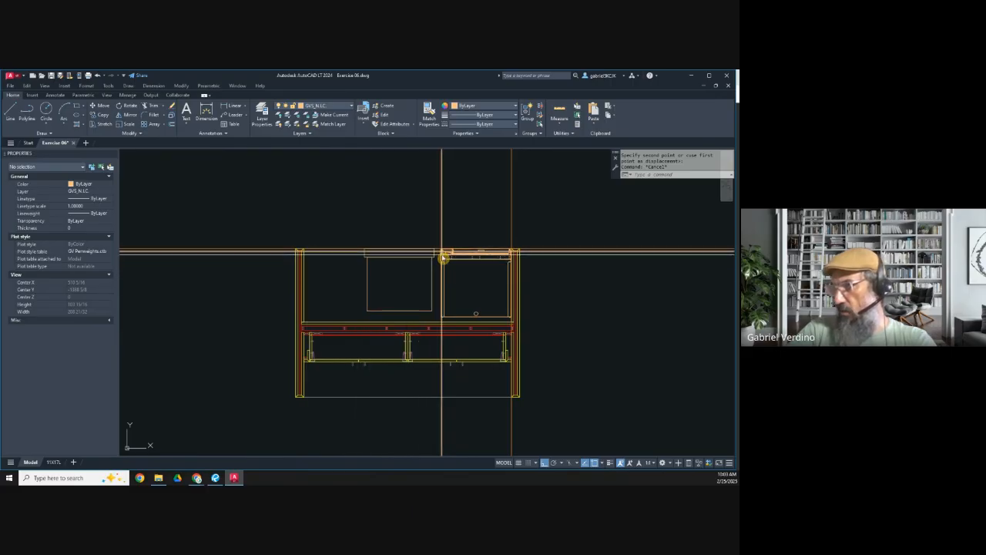
scroll(443, 255, "up", 4)
scroll(433, 272, "down", 5)
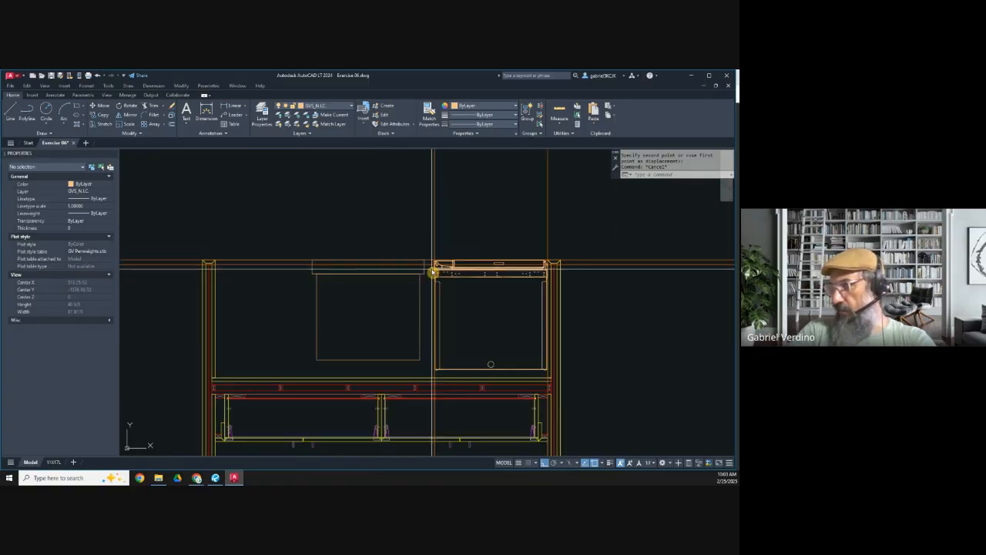
mouse_move(334, 331)
middle_mouse_down()
mouse_move(361, 262)
mouse_move(359, 282)
middle_mouse_up()
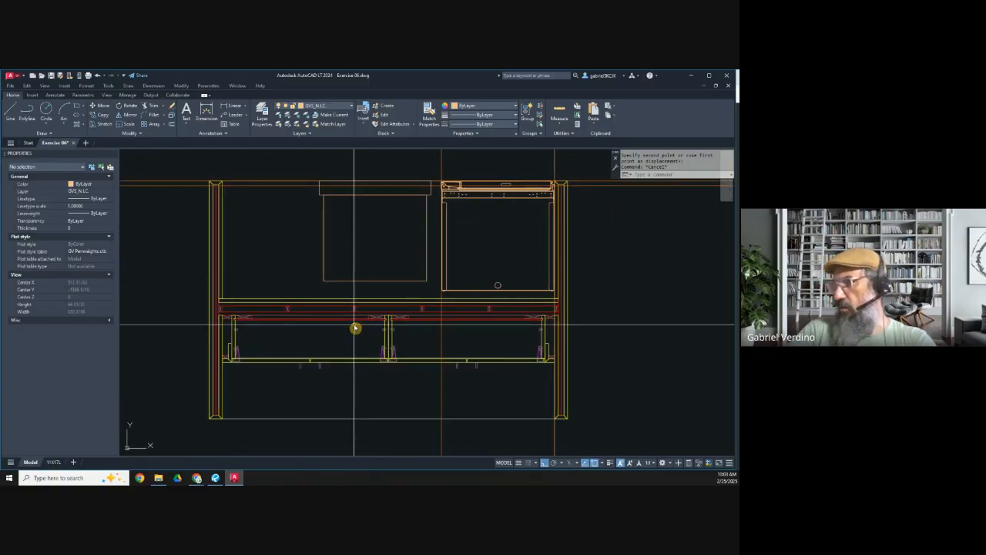
scroll(355, 326, "down", 2)
mouse_move(365, 300)
middle_mouse_down()
mouse_move(364, 309)
mouse_move(377, 302)
middle_mouse_up()
Step: Erase the vertical and horizontal construction lines crossing the island plan
scroll(396, 313, "down", 2)
key("Escape")
left_click(483, 406)
left_click(390, 396)
key("Delete")
left_click(553, 311)
left_click(521, 260)
key("Delete")
Step: Save the Exercise 06 drawing
scroll(478, 306, "down", 4)
scroll(467, 282, "up", 4)
middle_click_drag(450, 341, 429, 322)
scroll(429, 323, "up", 3)
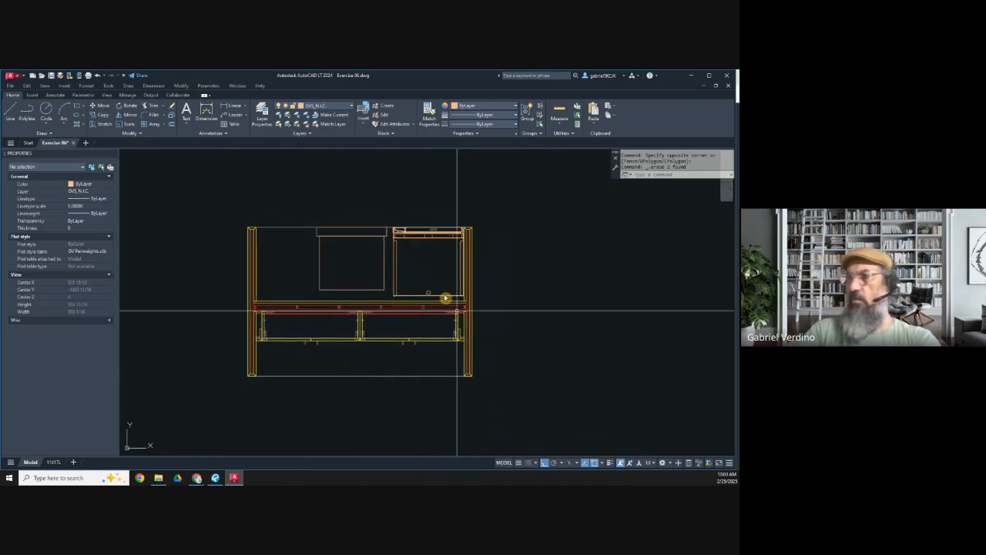
right_click(54, 144)
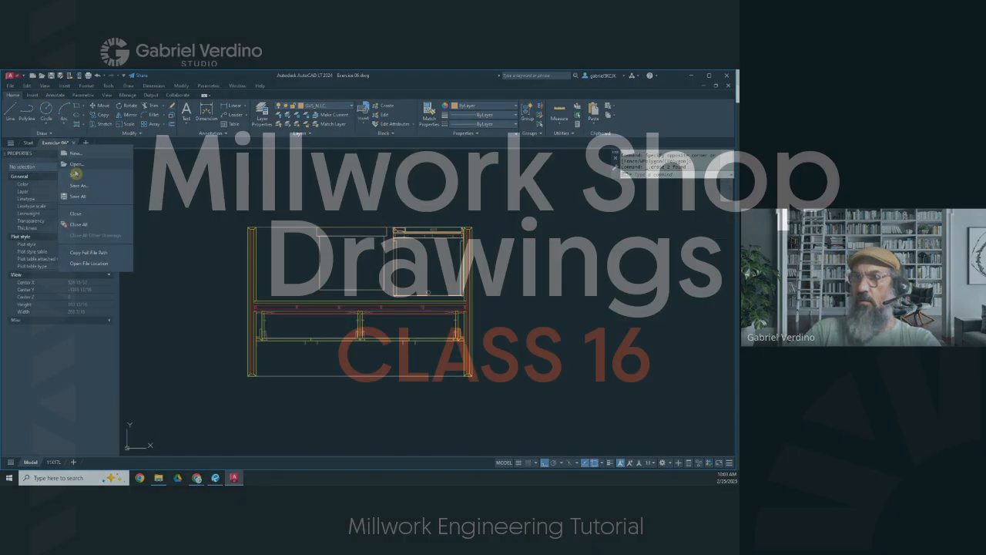